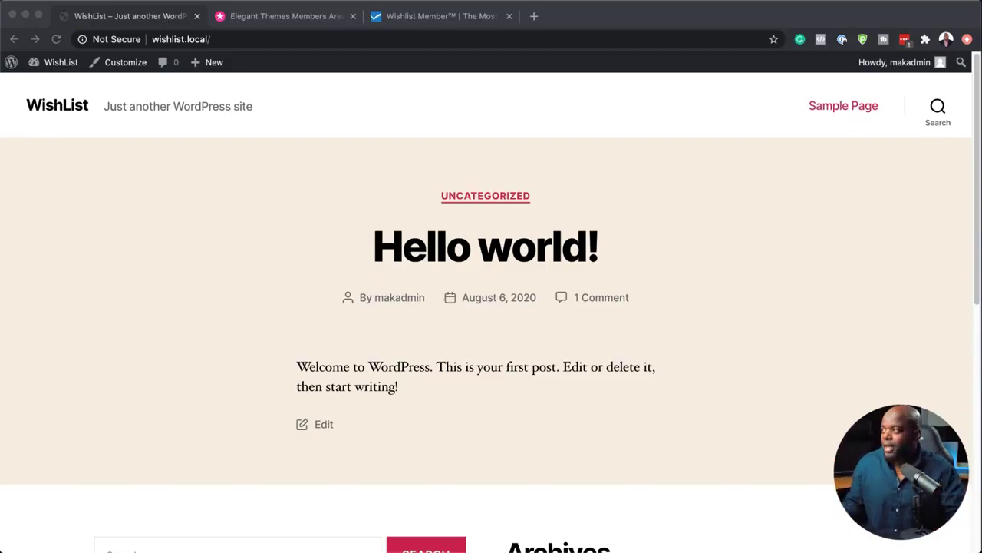
View the WishList Member website briefly and open the admin dashboard of the local WishList site
click(440, 16)
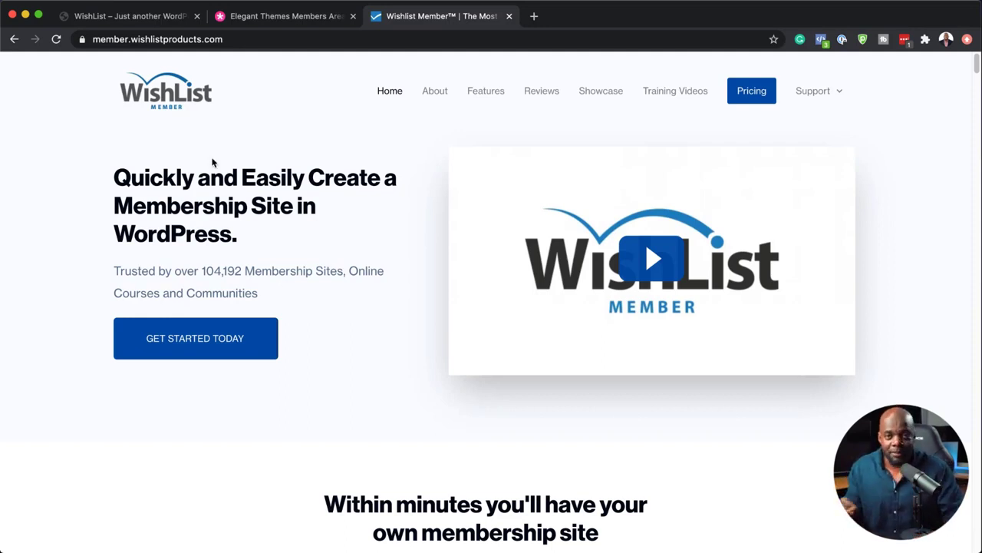
click(143, 17)
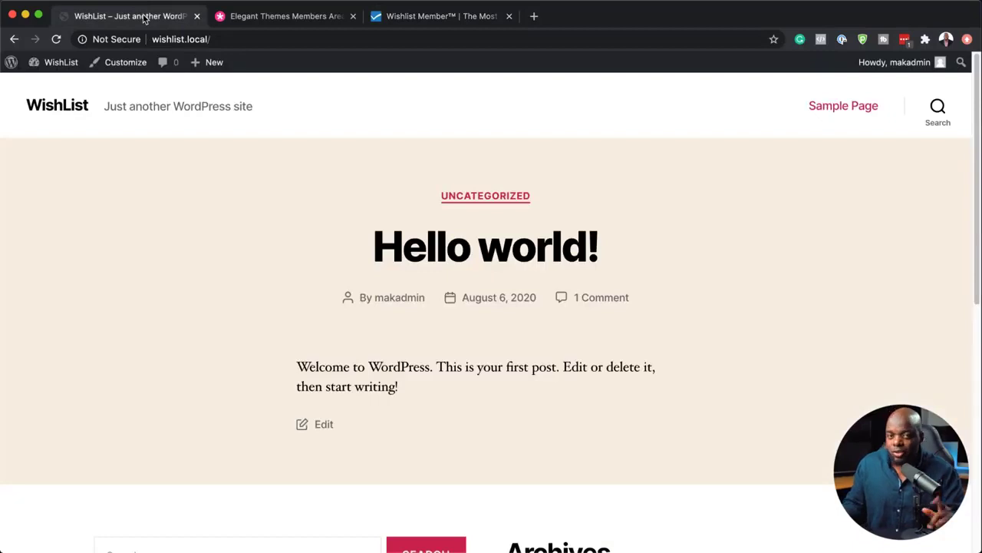
mouse_move(59, 66)
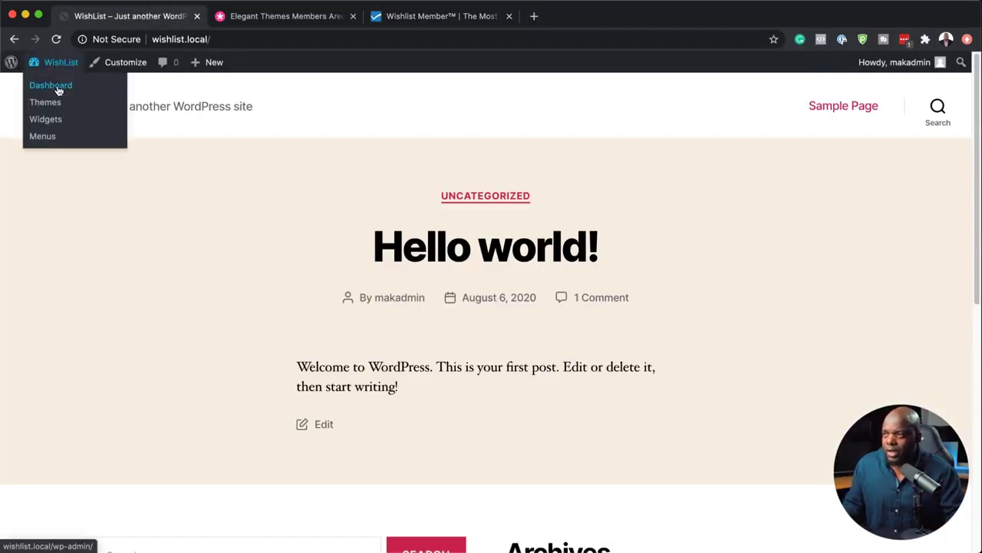
click(50, 88)
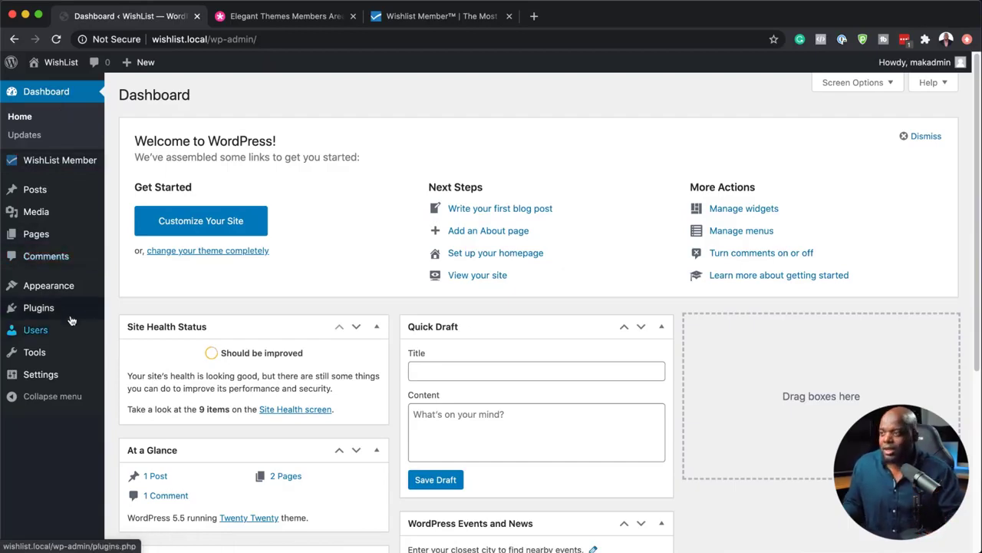
Choose wishlist-member-x-v3.6.7215.zip from Downloads as the plugin file to upload to the WordPress site
mouse_move(56, 310)
click(130, 329)
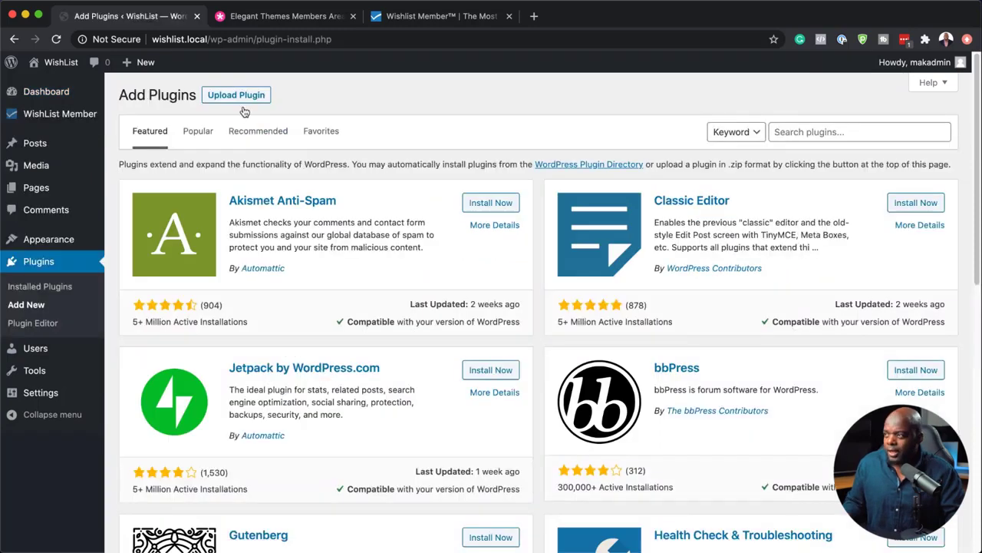
click(244, 96)
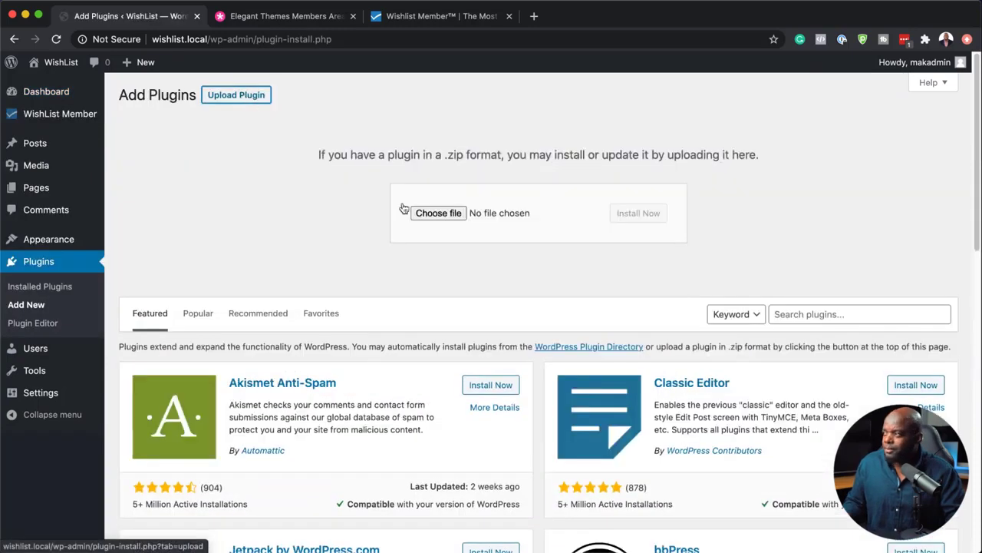
click(437, 213)
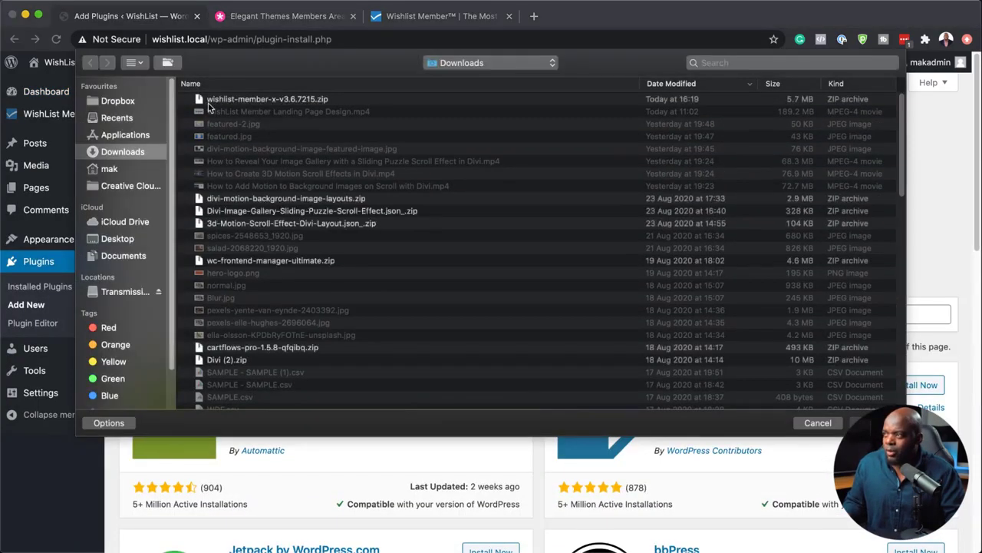
click(234, 102)
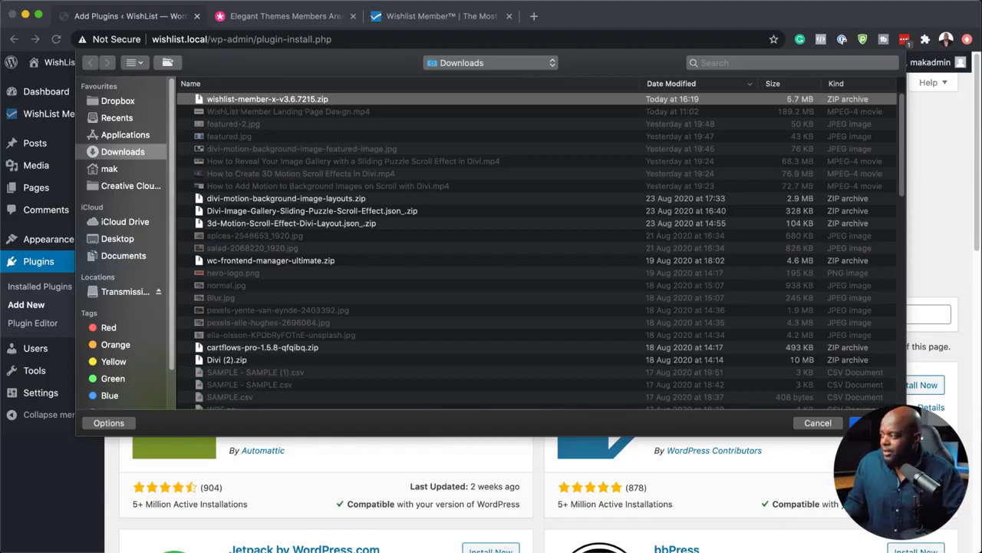
key(Return)
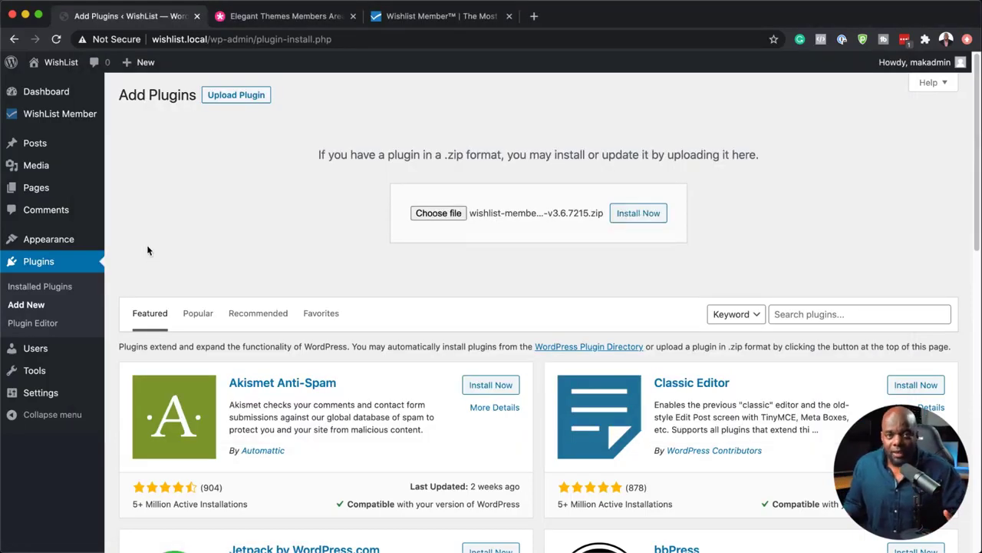
mouse_move(67, 119)
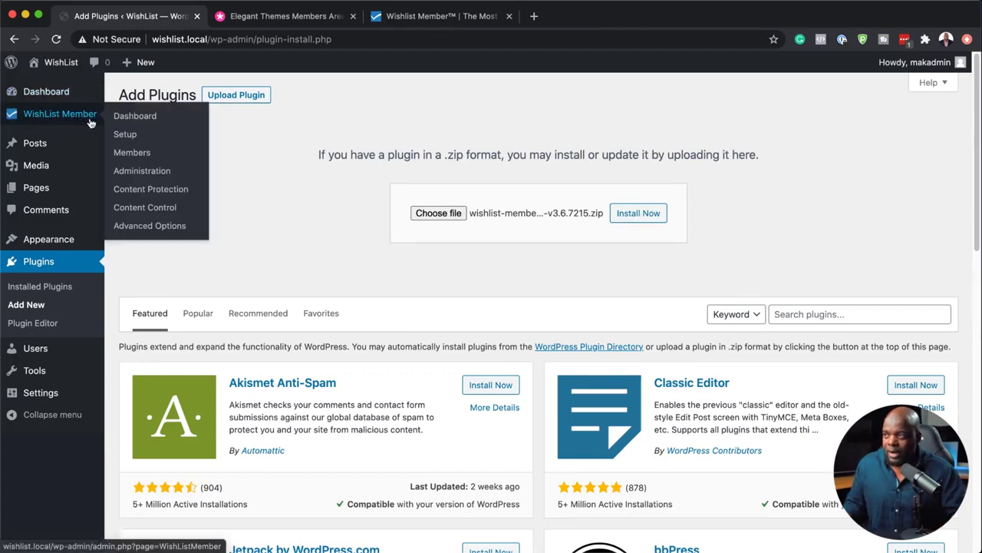
click(153, 156)
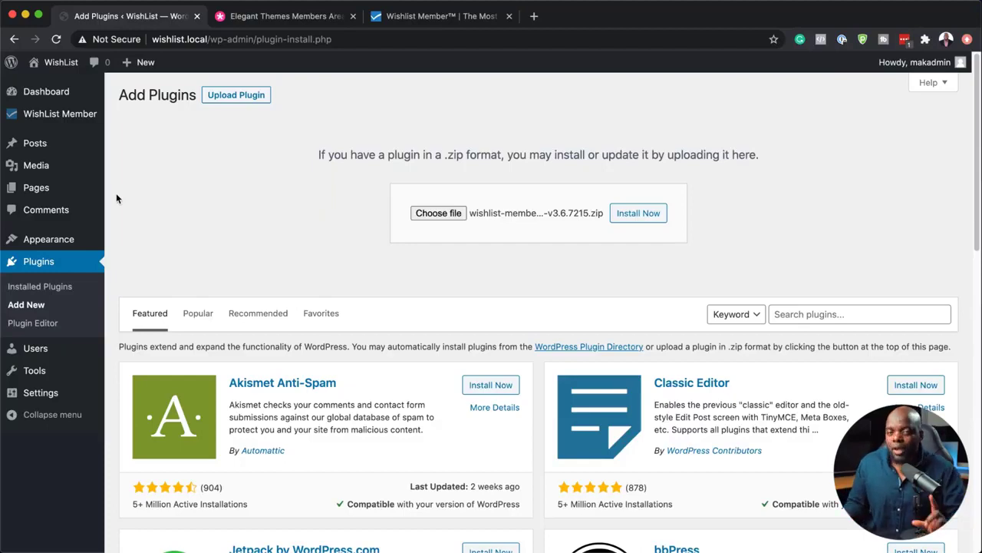
Download the Divi theme from the product downloads in the Elegant Themes members area
click(317, 18)
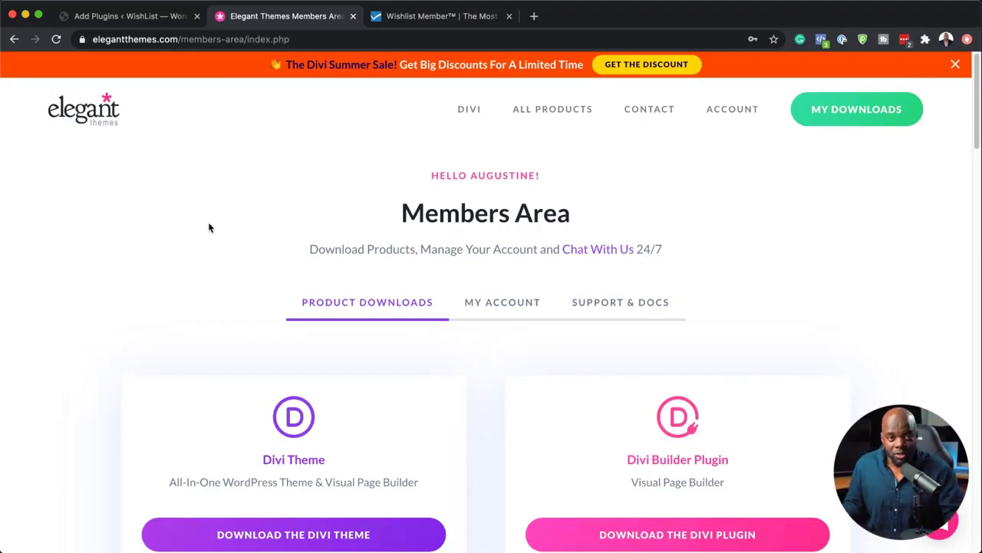
scroll(345, 276, down, 1)
scroll(344, 277, up, 1)
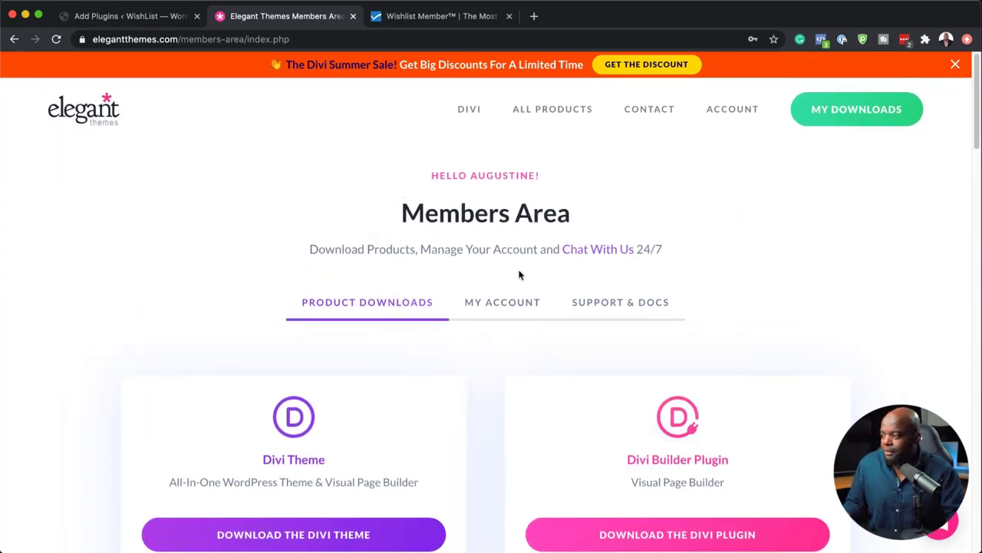
scroll(519, 276, down, 5)
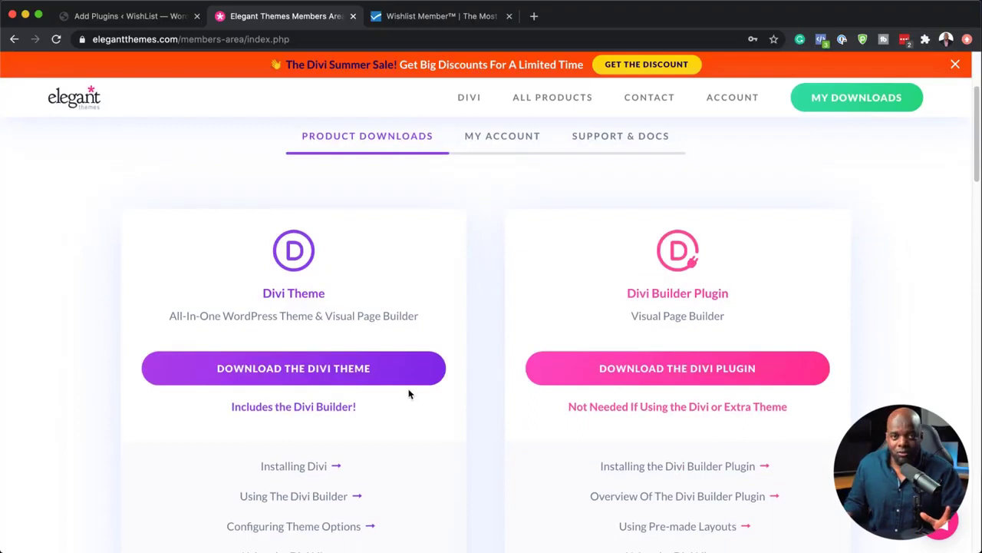
click(333, 373)
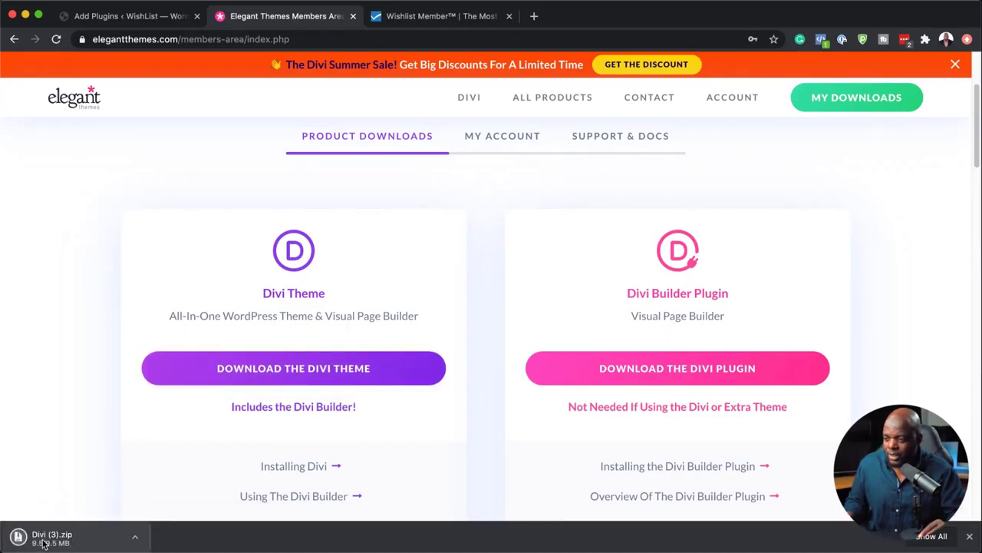
Open the API keys page of the Elegant Themes account and go to the username and API key details
click(502, 147)
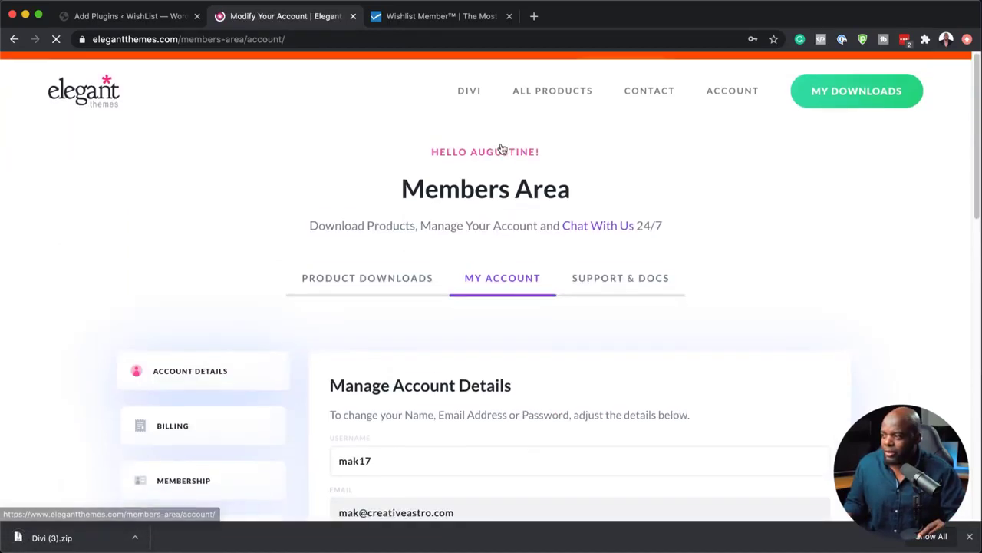
scroll(299, 330, down, 2)
scroll(289, 358, down, 4)
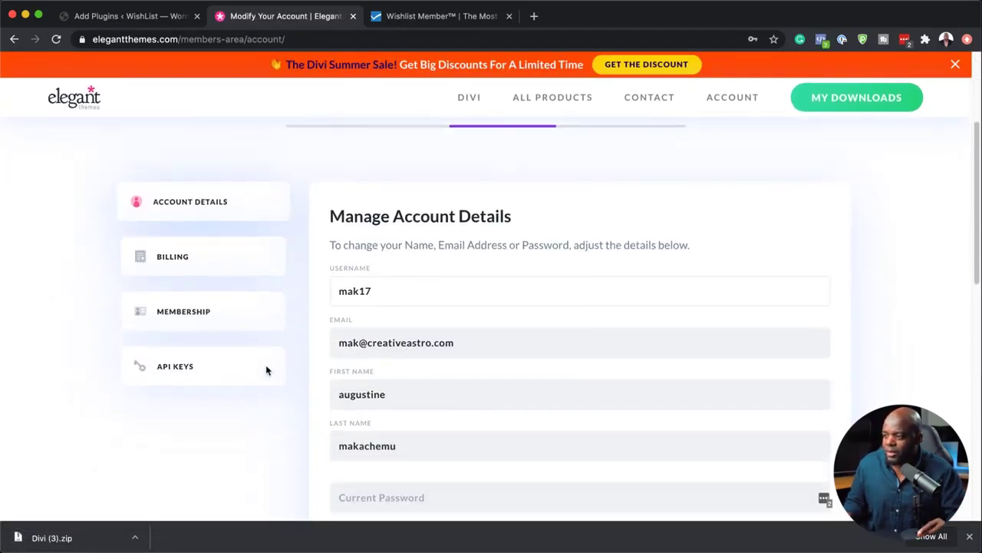
click(178, 367)
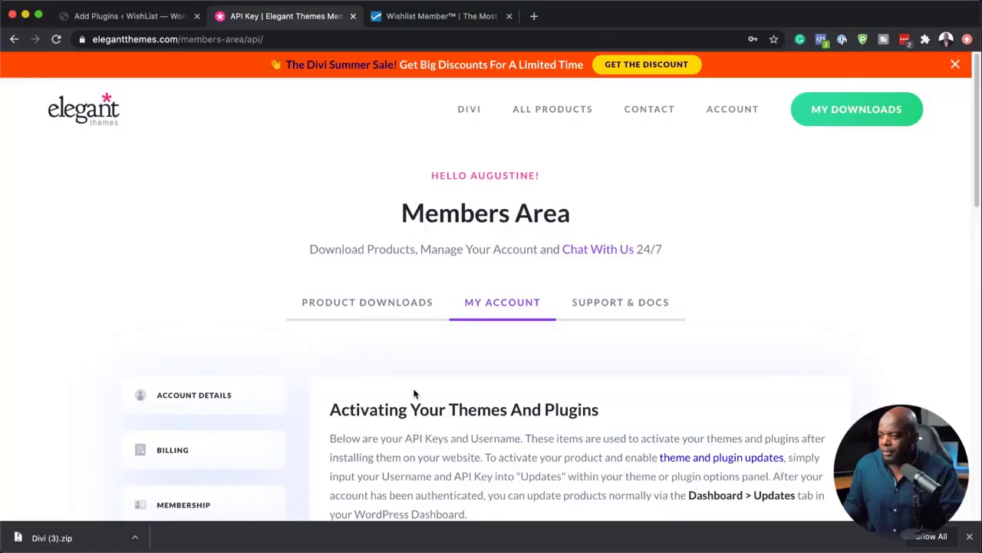
scroll(412, 436, down, 4)
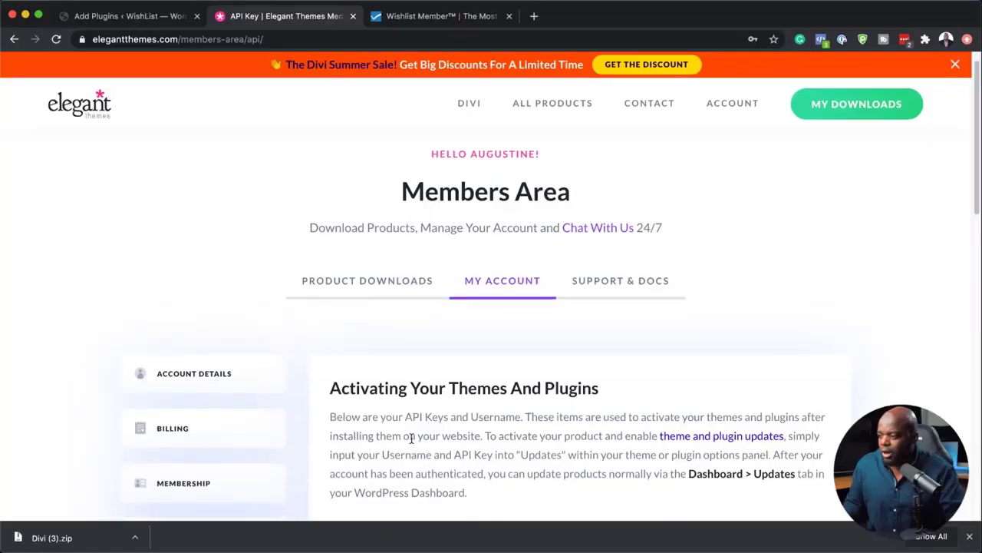
scroll(410, 435, down, 8)
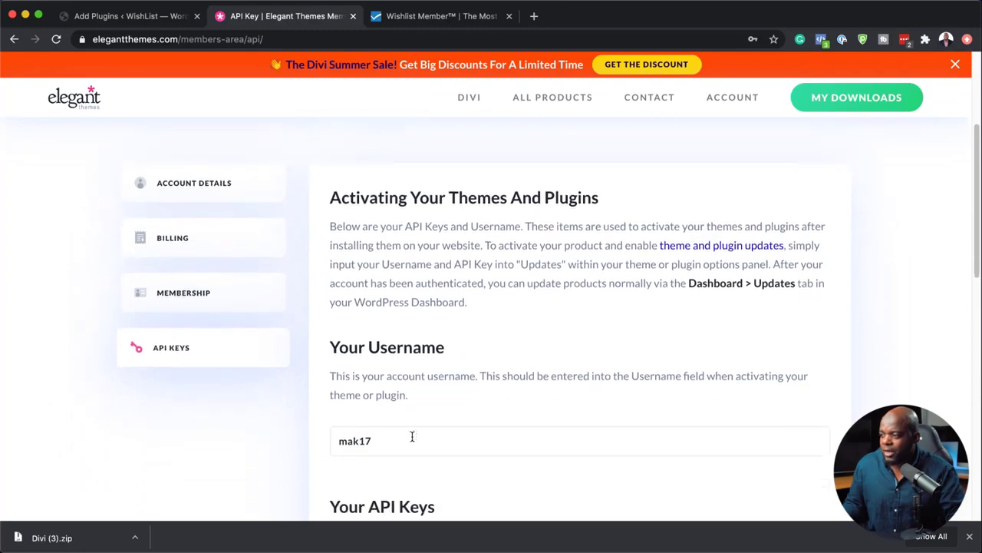
click(466, 372)
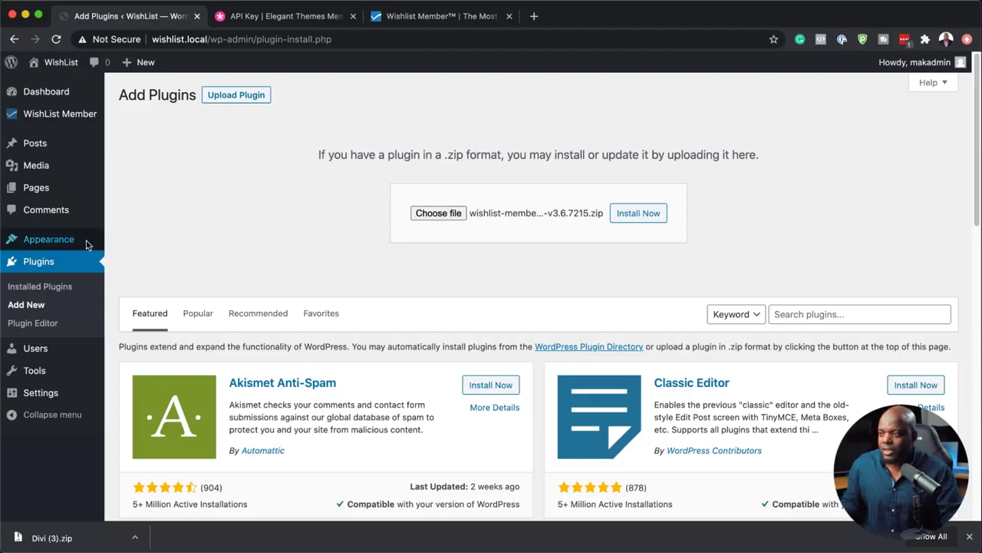
Install the Divi theme on the WordPress site from Divi (3).zip and activate it
mouse_move(73, 242)
click(140, 243)
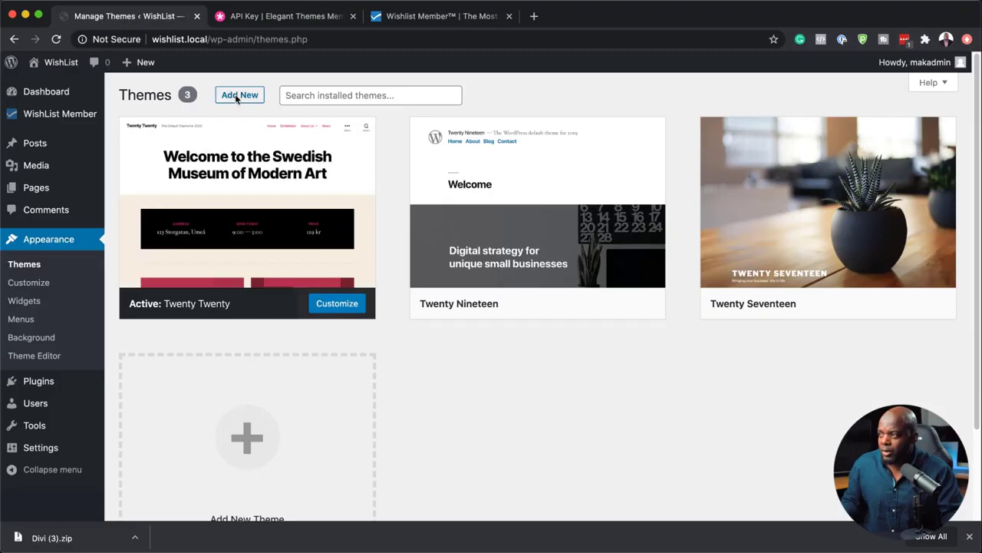
click(237, 96)
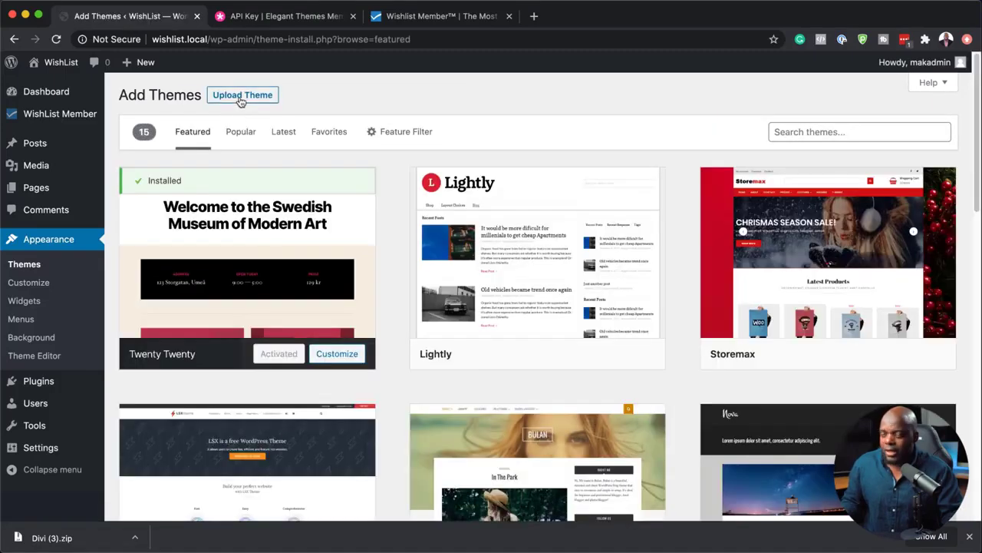
click(241, 96)
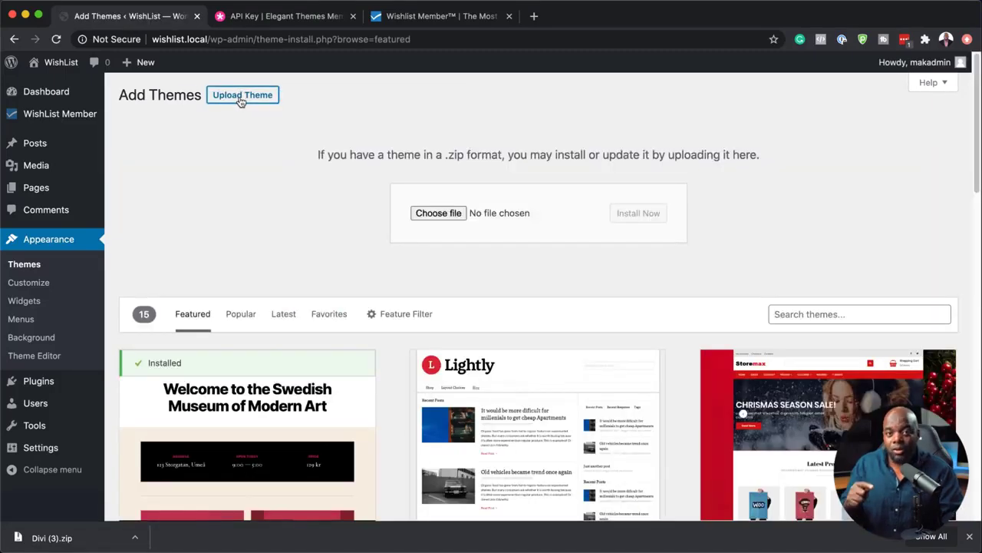
click(449, 217)
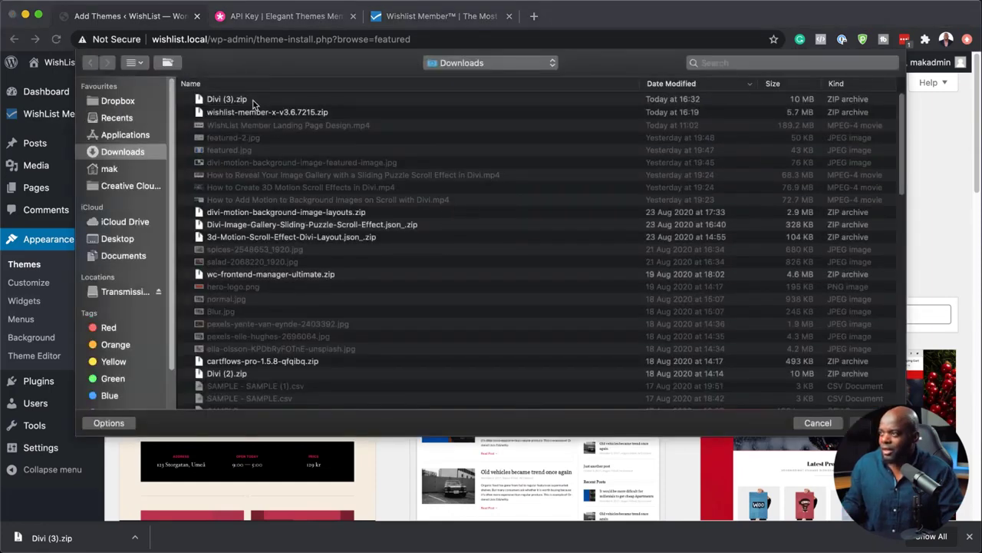
click(254, 101)
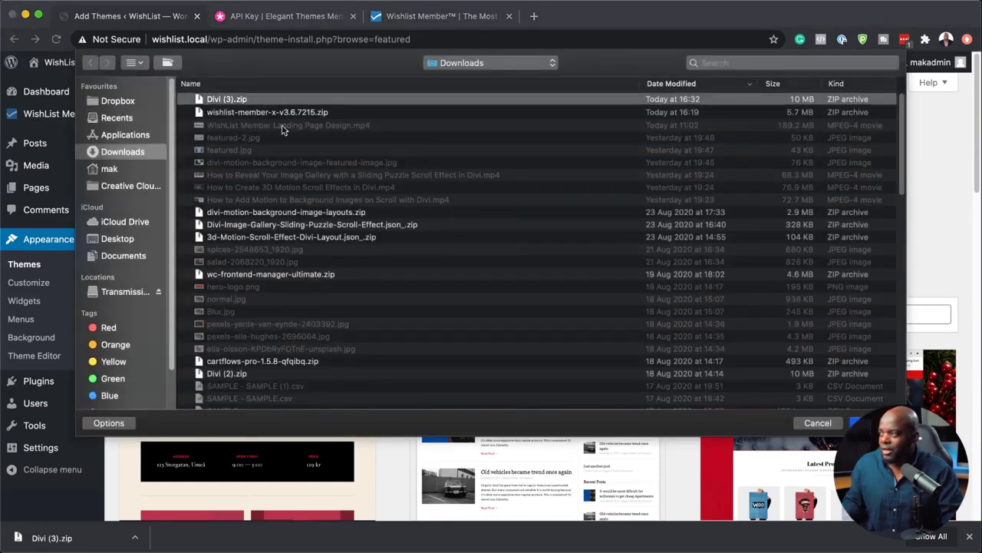
key(Return)
click(646, 215)
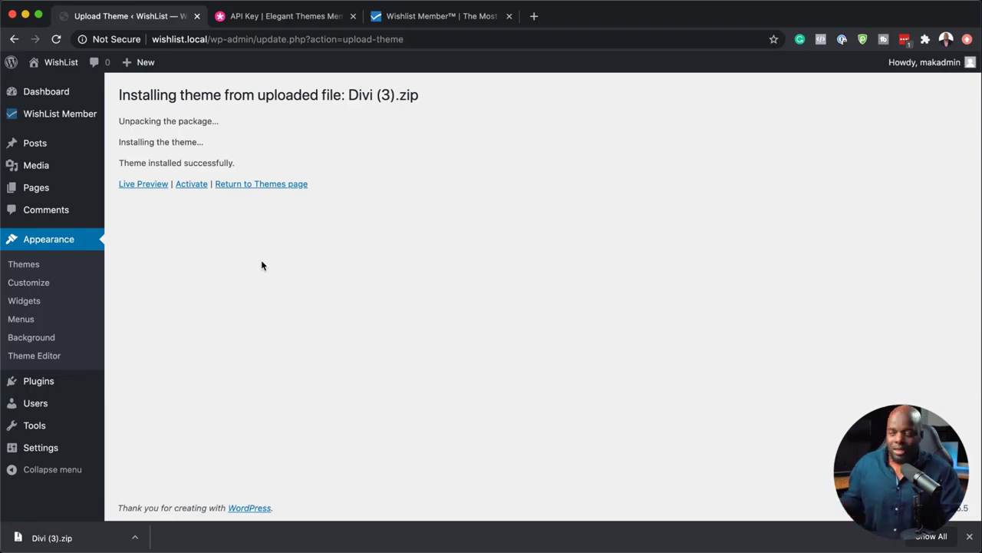
click(193, 185)
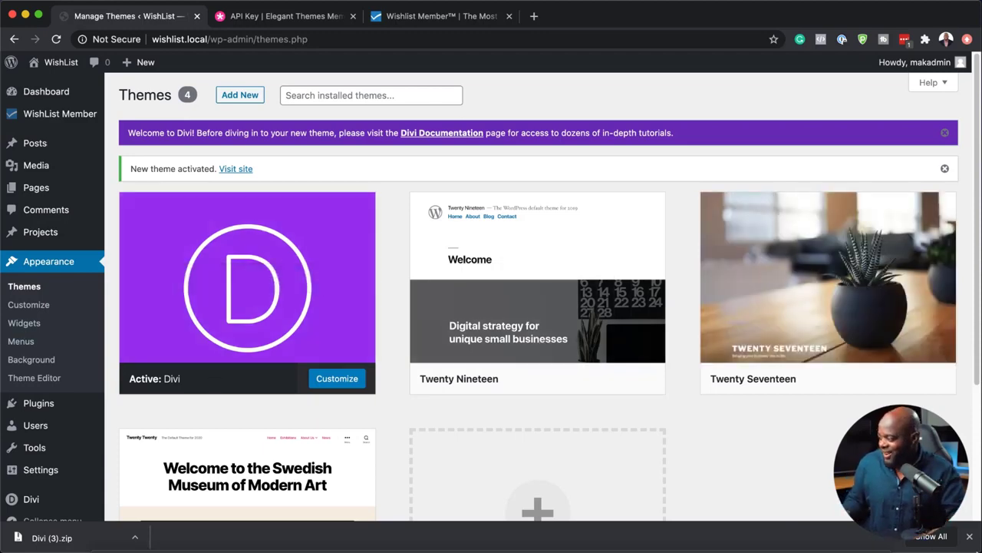
Enter the account username and the API key in the update settings of Divi Theme Options and save the changes
scroll(42, 304, down, 4)
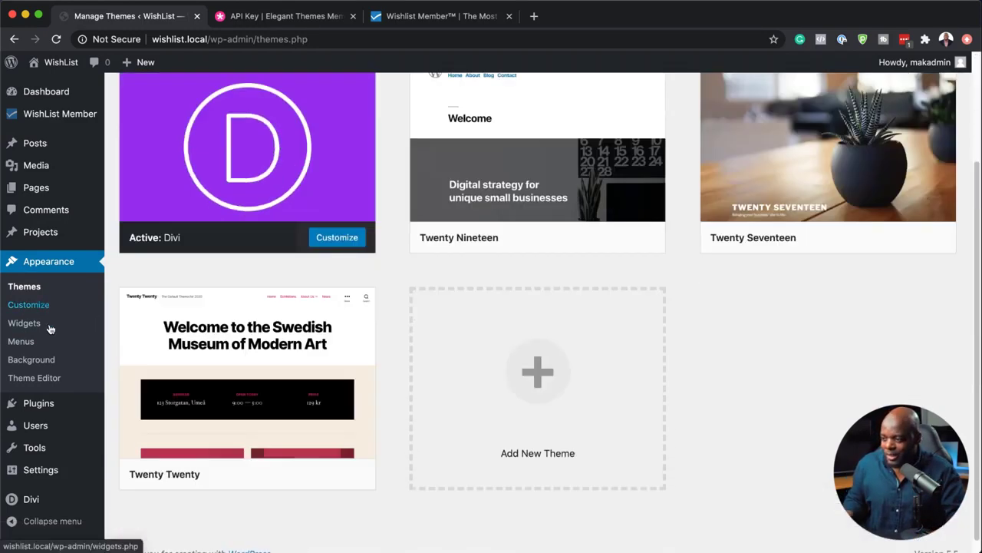
mouse_move(45, 504)
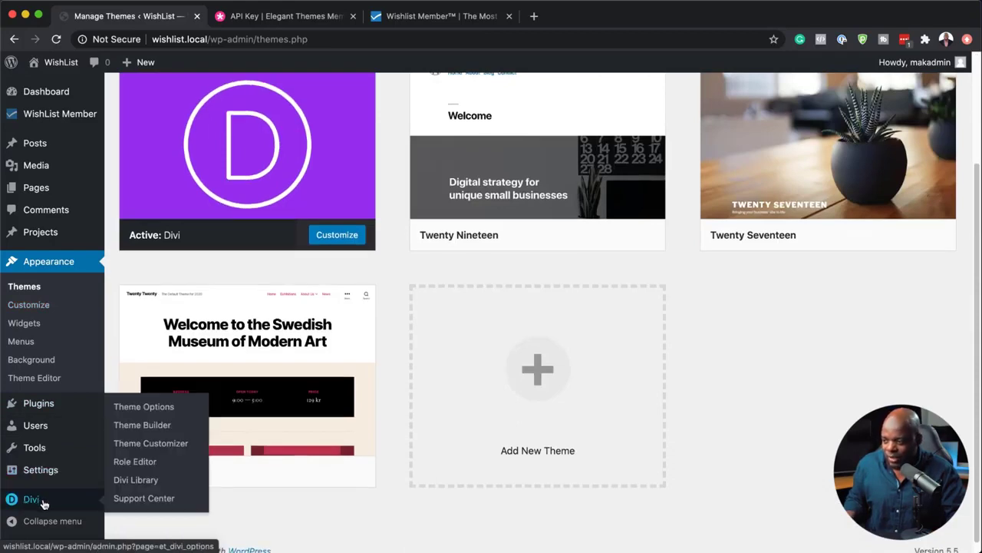
click(163, 412)
click(643, 192)
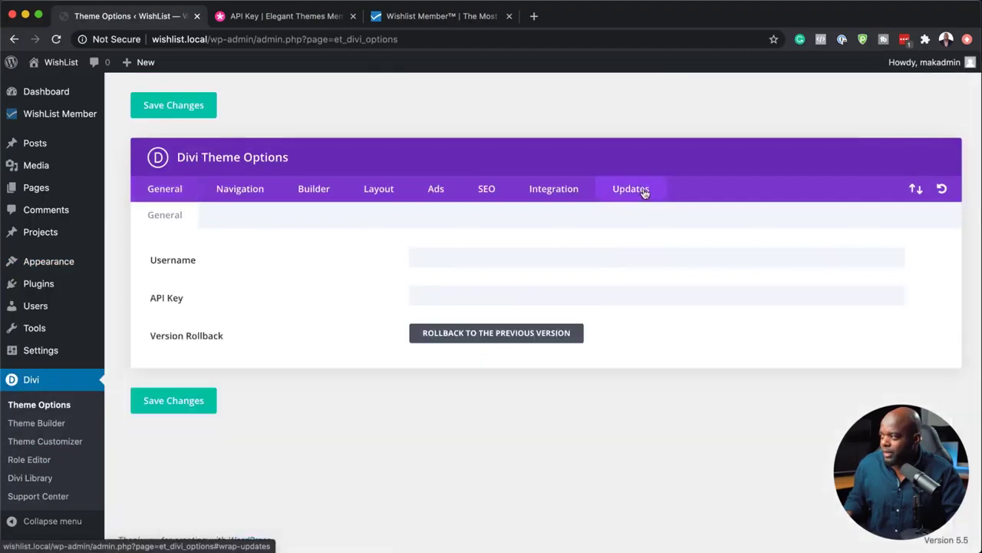
click(466, 259)
text(*****)
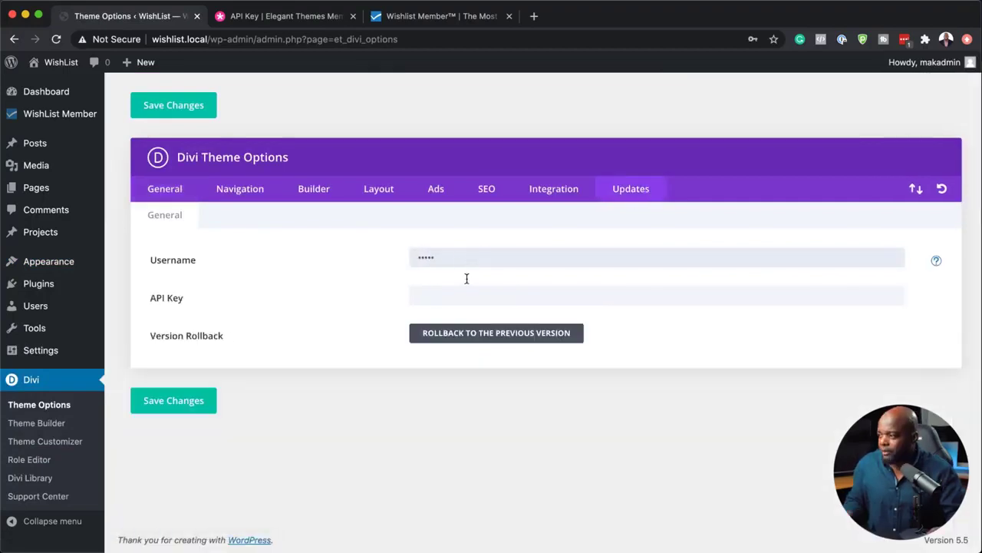
click(459, 295)
key(super+v)
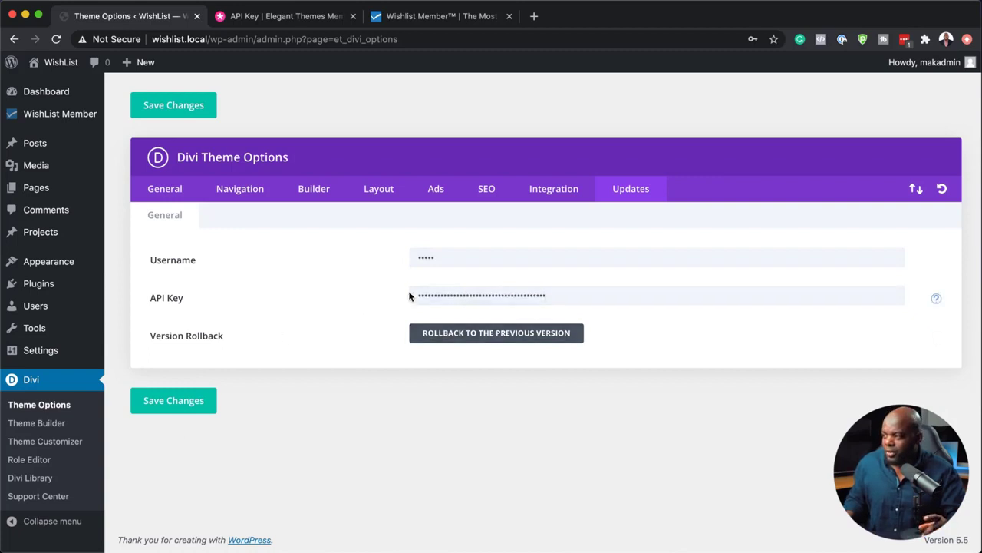
click(167, 402)
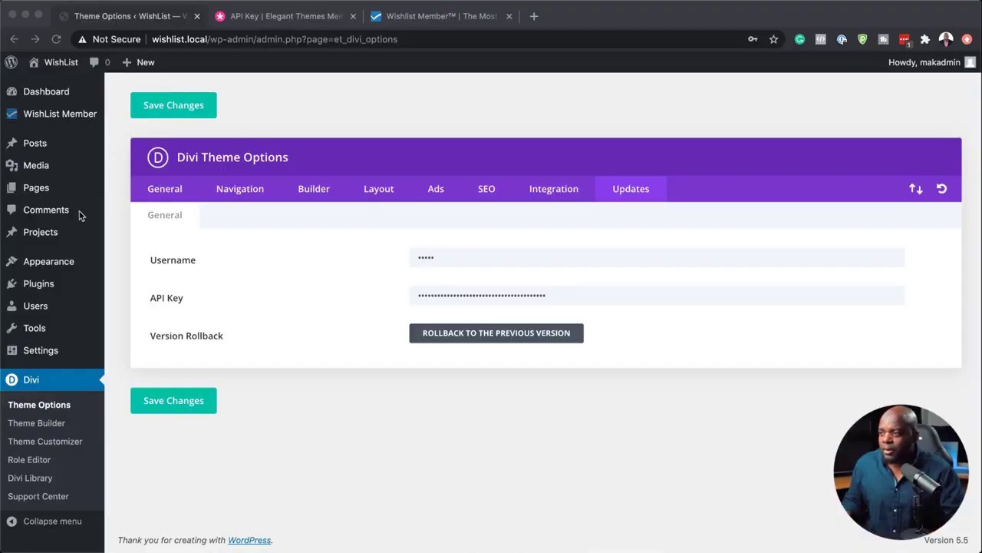
Add a new page titled Home, dismissing the block editor welcome guide, and publish it
mouse_move(53, 194)
click(139, 211)
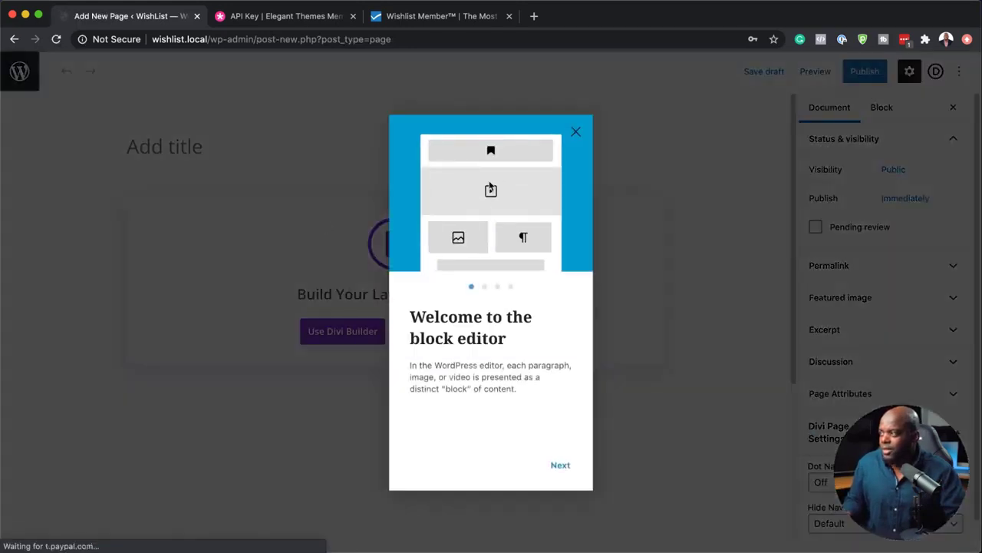
click(576, 134)
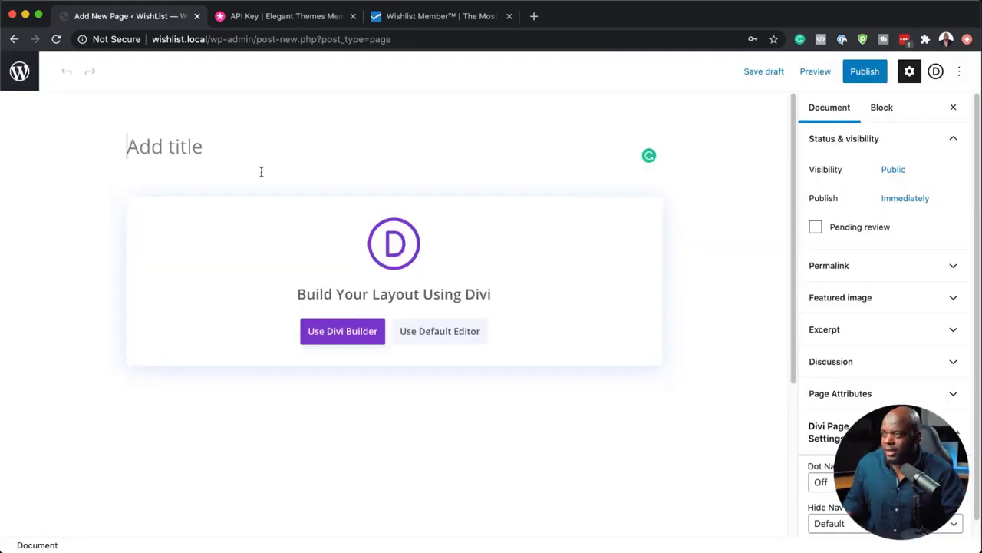
text(Home)
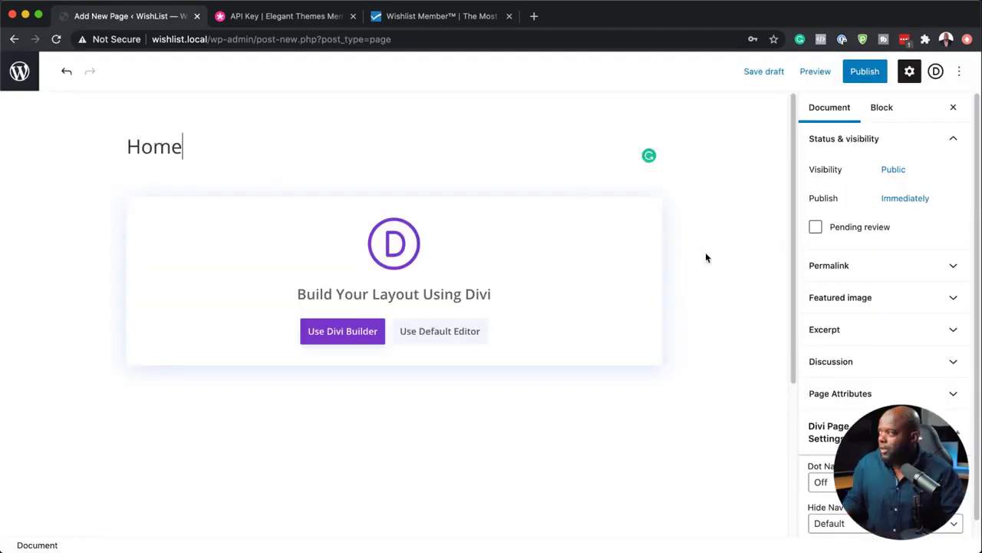
click(865, 72)
click(864, 73)
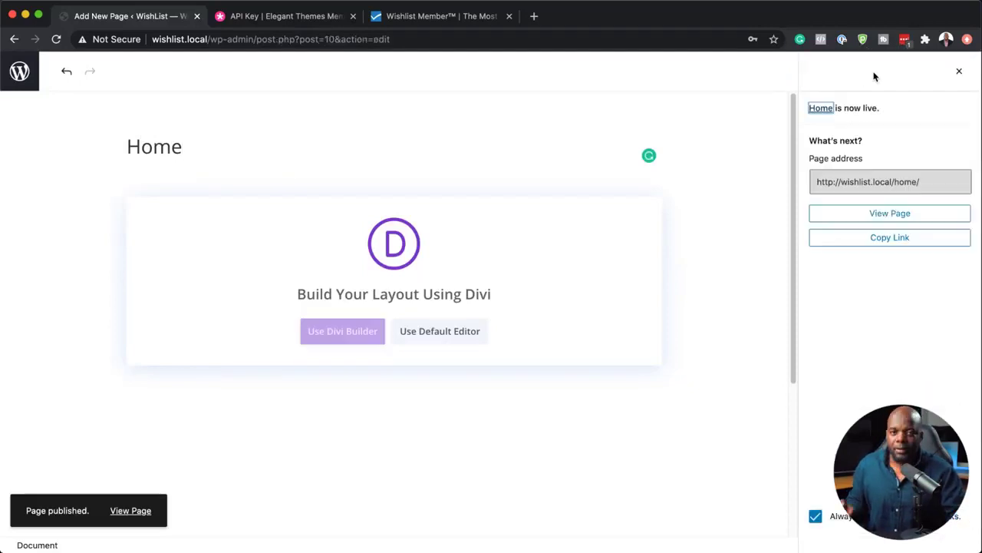
click(68, 73)
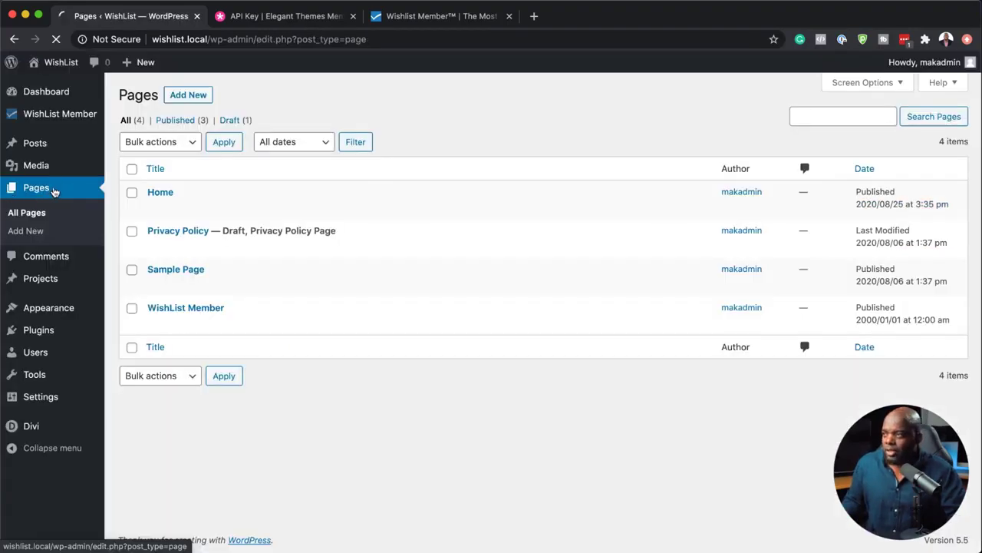
Add a new page titled Contact, publish it, and return to the pages list without saving further changes
click(202, 99)
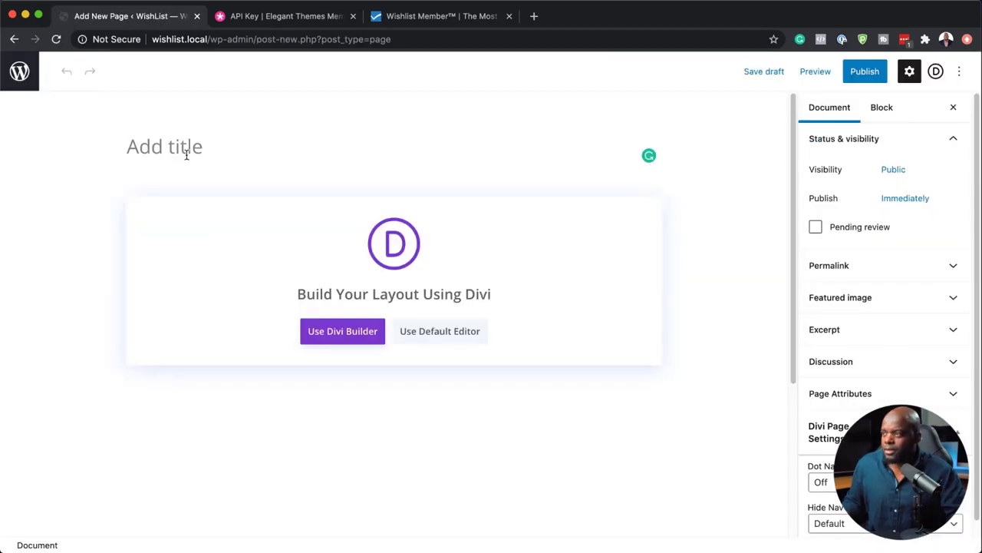
click(185, 148)
text(Co)
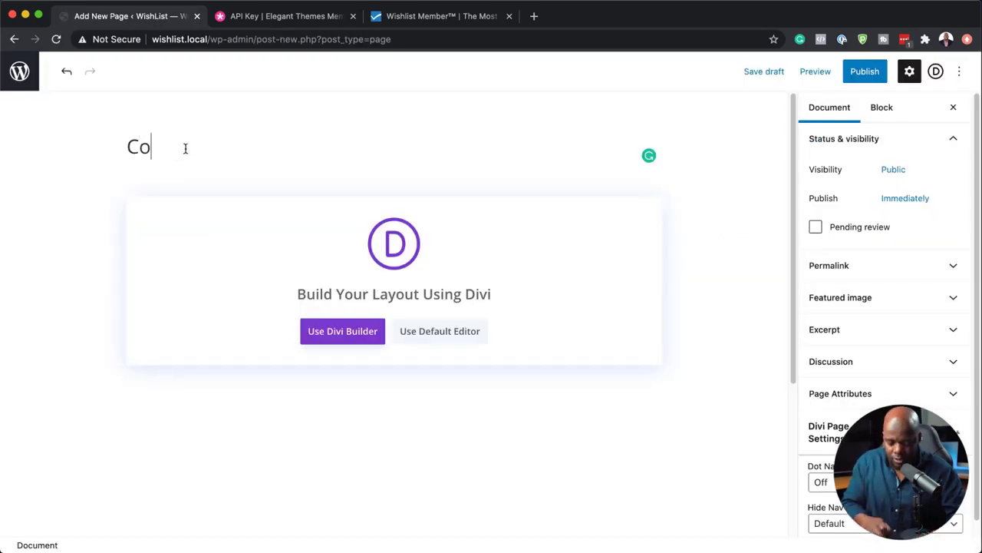
text(ntact)
click(865, 70)
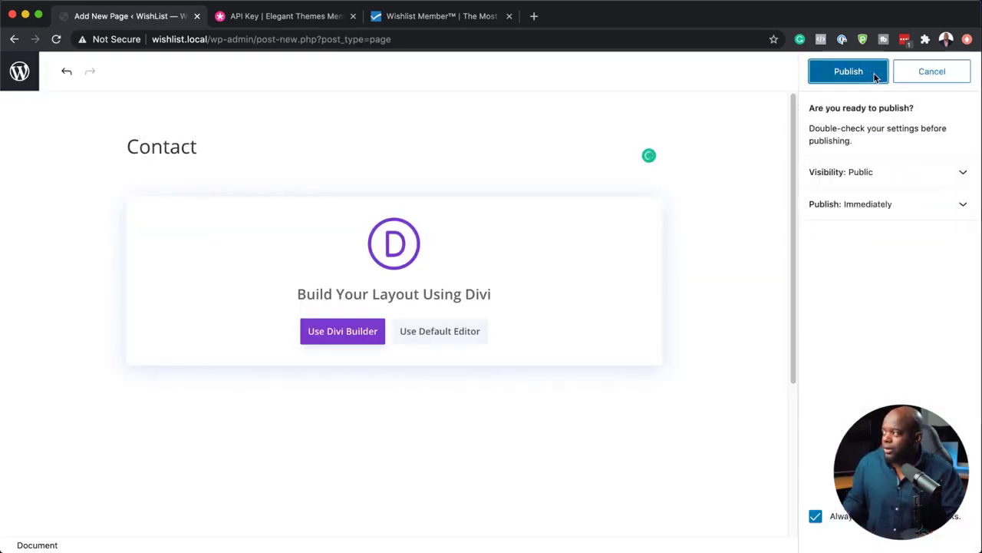
click(875, 76)
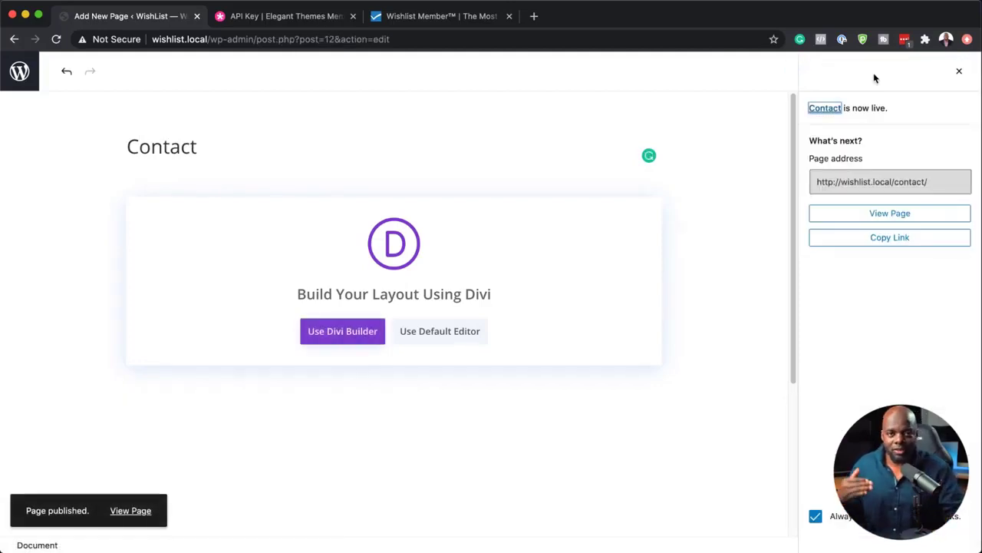
click(68, 73)
click(20, 71)
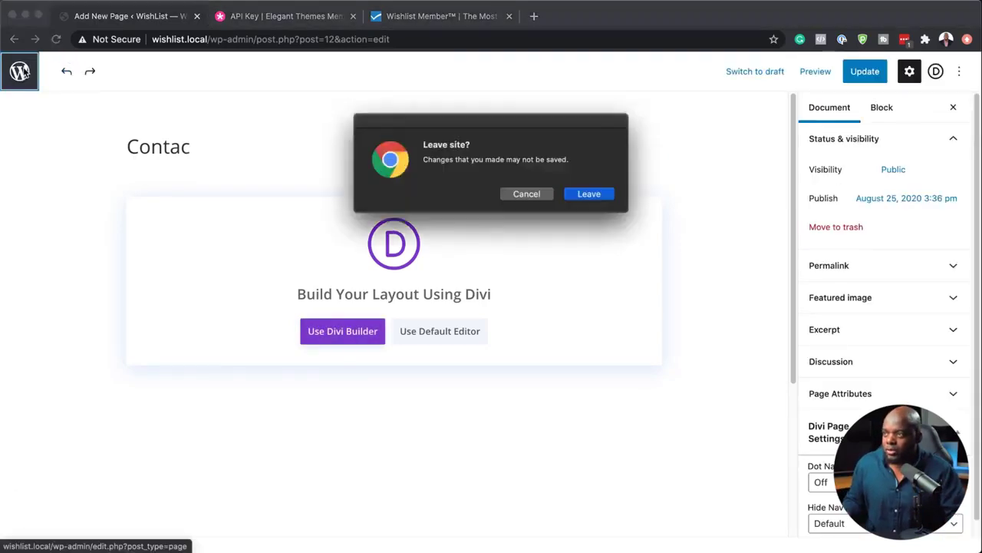
click(589, 195)
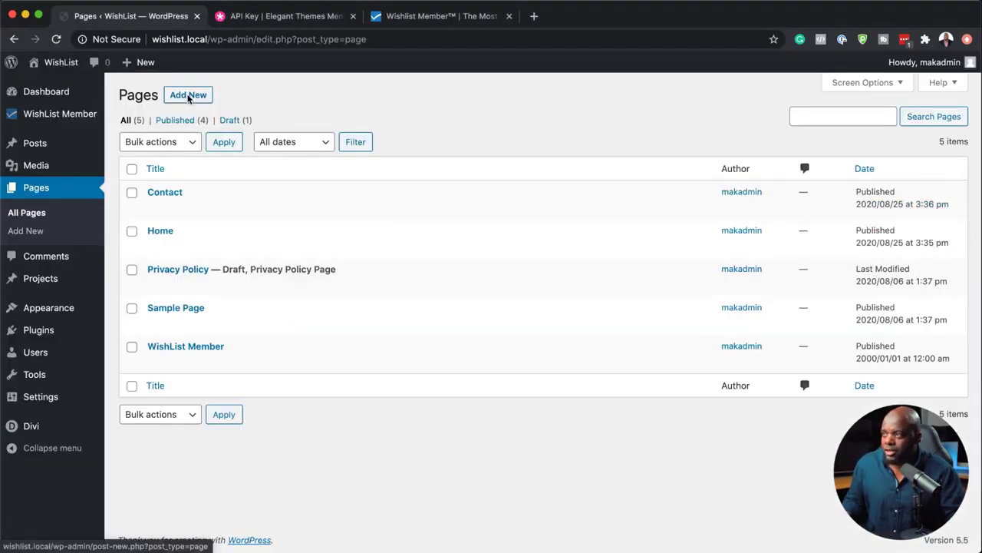
Add a new page titled About, publish it, and return to the pages list
click(188, 96)
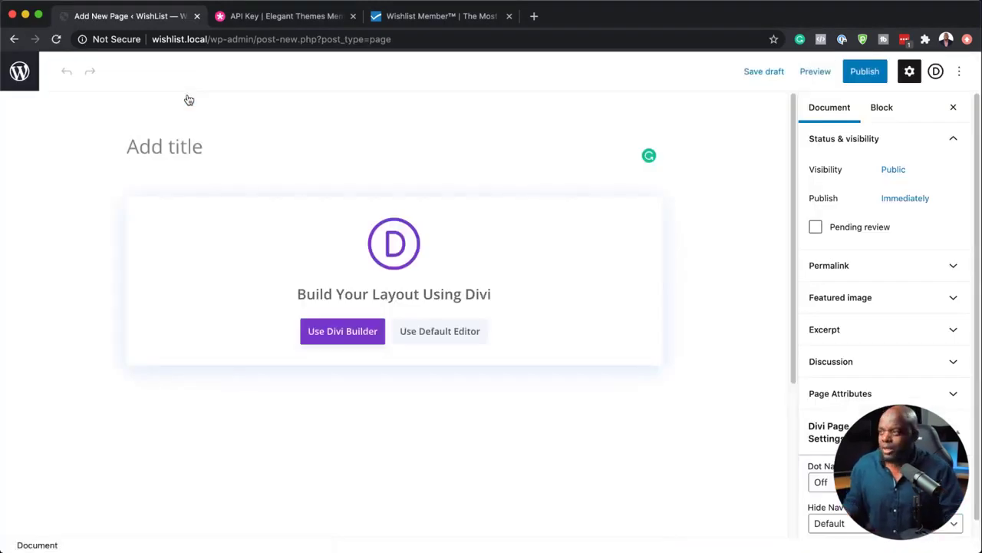
click(184, 148)
text(About)
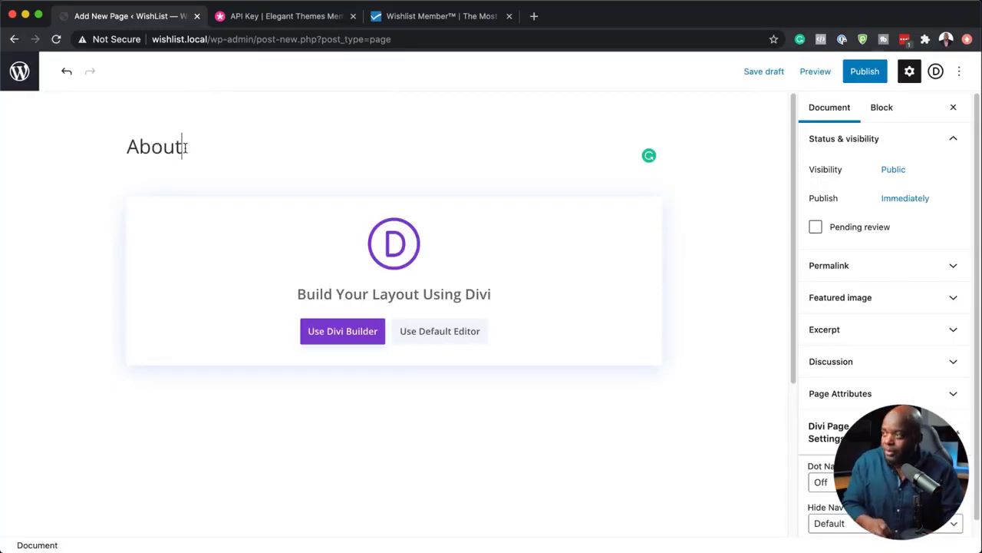
click(866, 71)
click(867, 72)
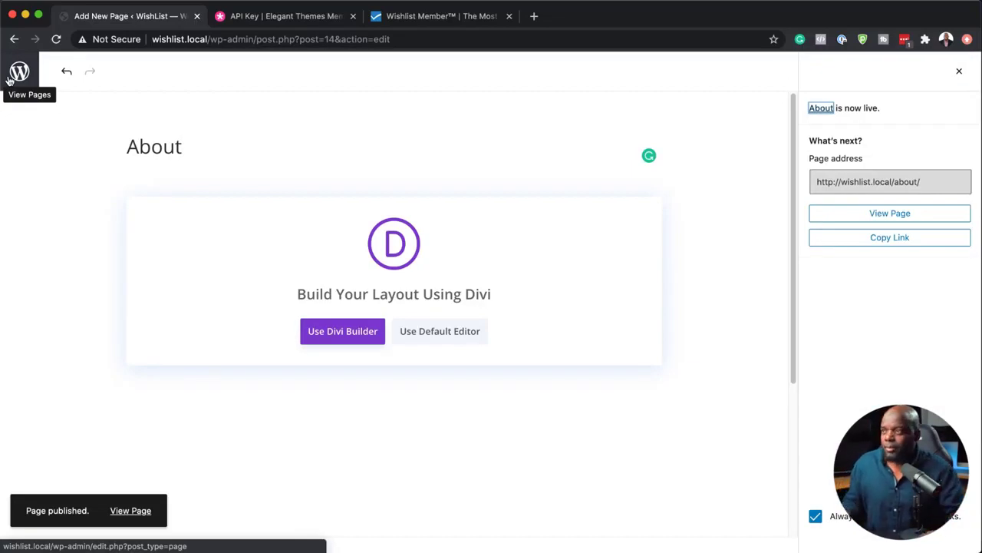
click(19, 73)
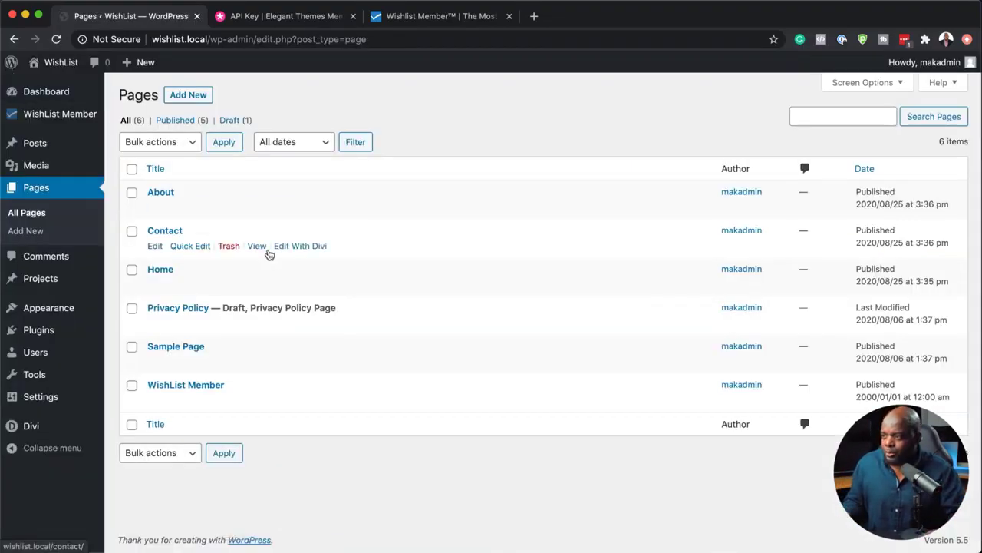
Set the site's homepage to the static page Home in the reading settings and save the changes
mouse_move(73, 300)
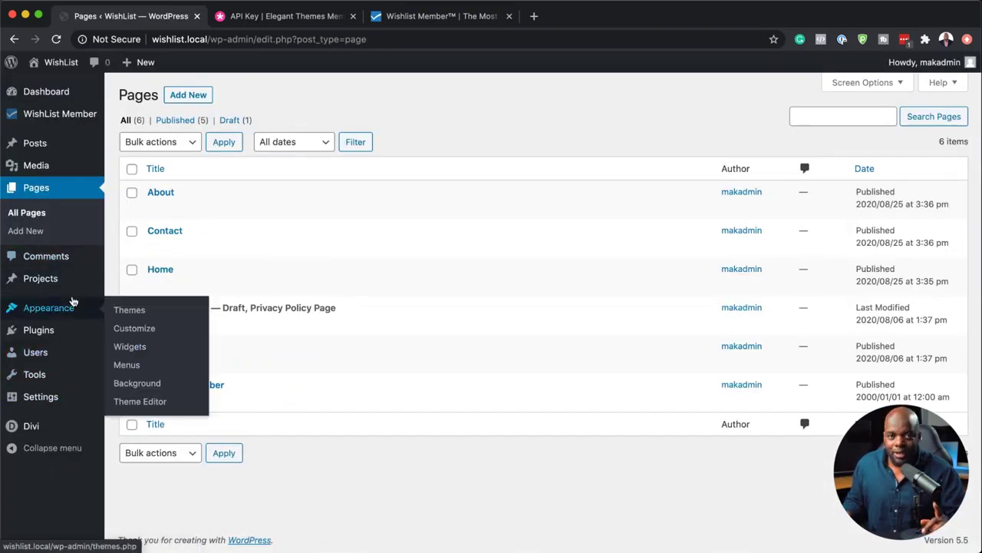
mouse_move(50, 402)
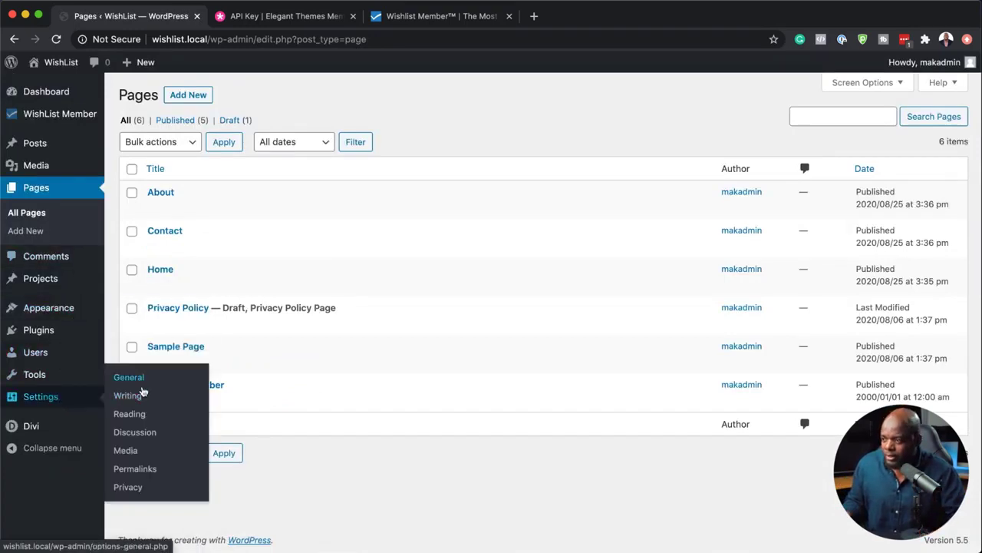
click(138, 415)
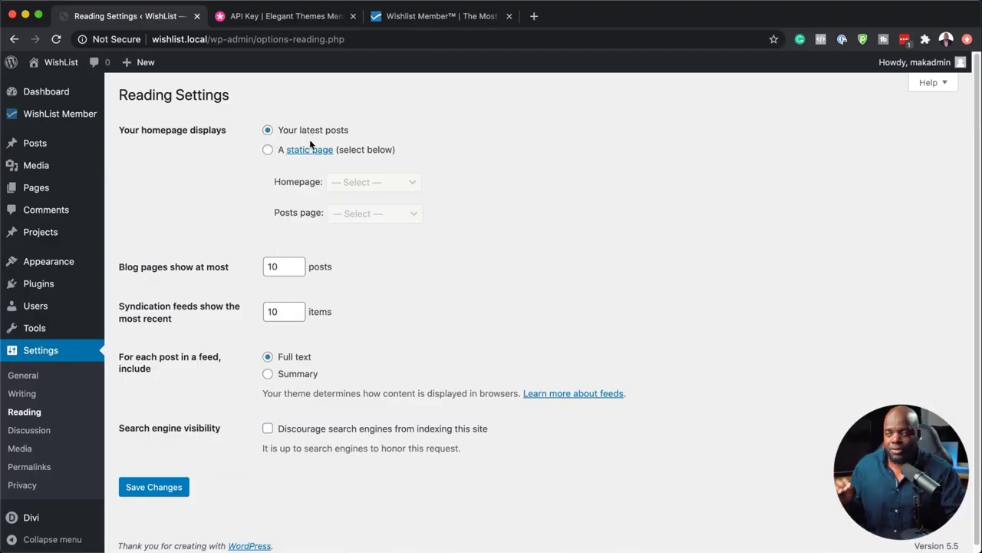
click(266, 150)
click(383, 188)
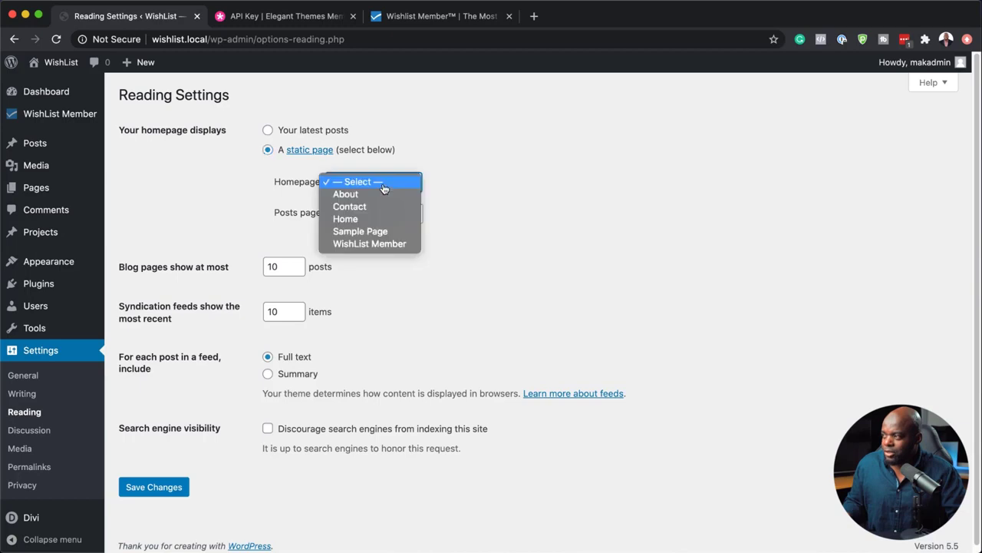
click(379, 219)
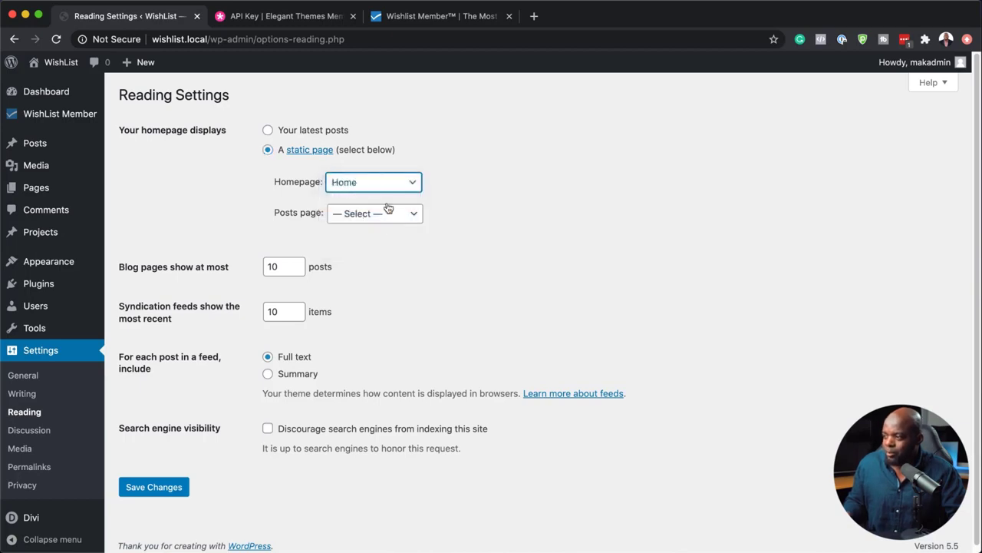
click(165, 485)
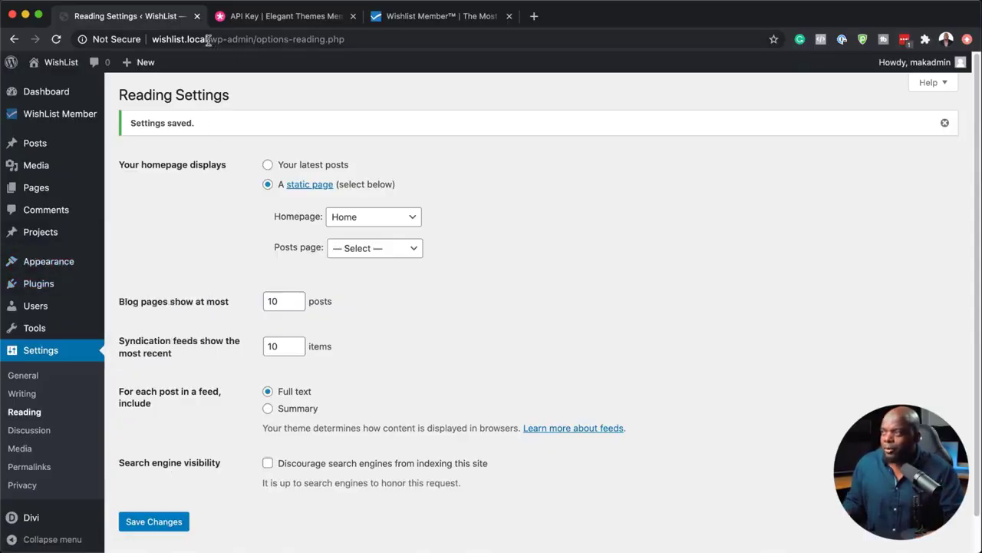
Open the site's front end at wishlist.local in the browser tab showing the Elegant Themes API key page
drag(207, 39, 143, 41)
key(super+c)
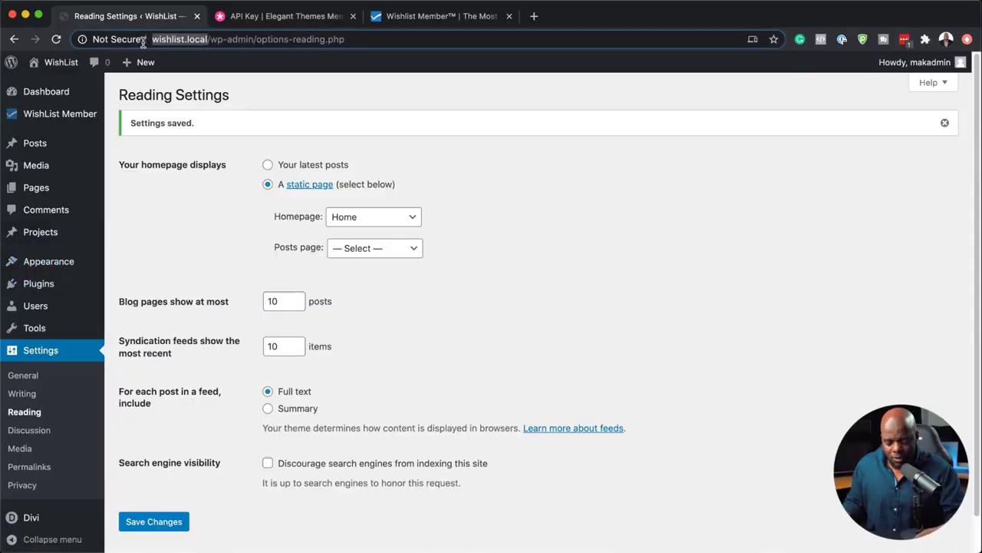
click(274, 22)
key(super+v)
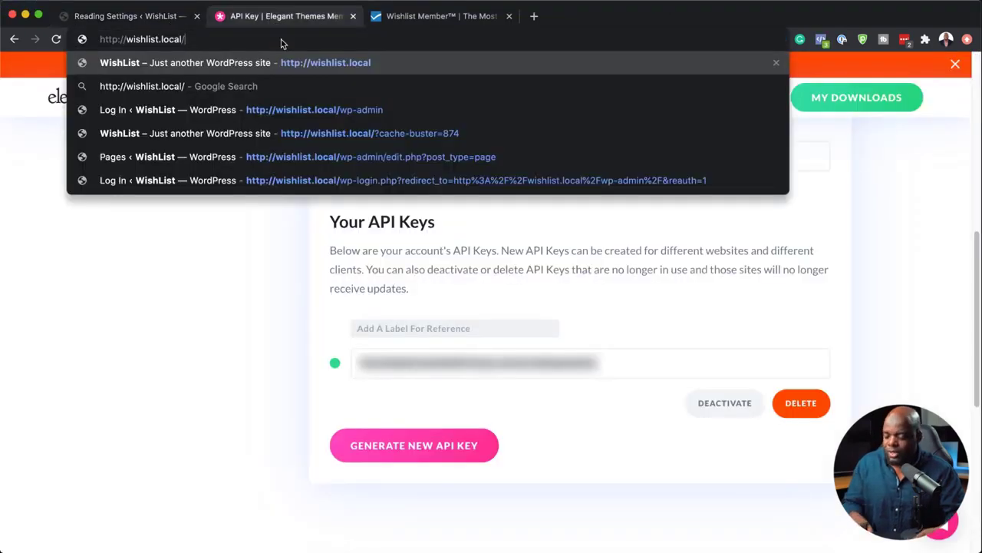
key(Return)
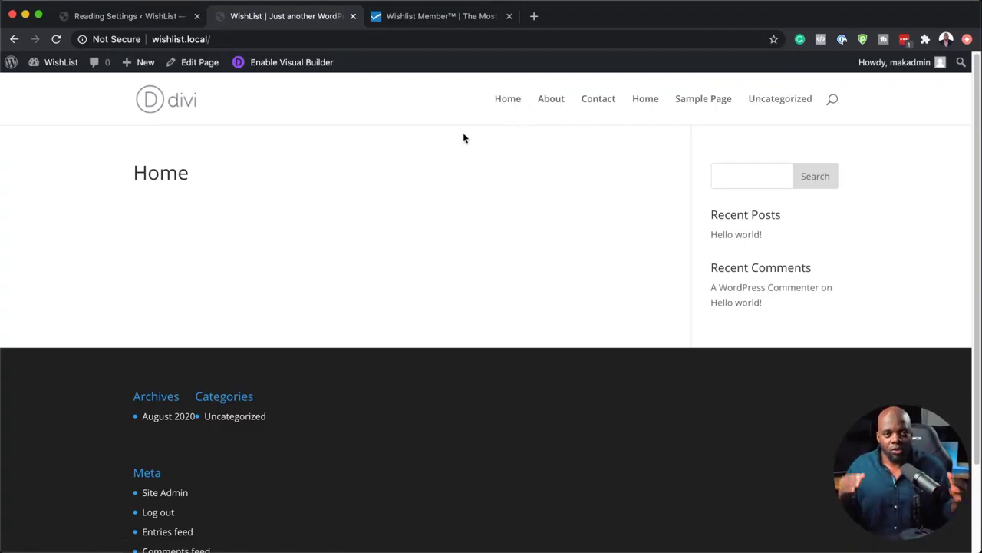
Create a navigation menu named Main Menu on the WordPress site and assign it to the Primary Menu location
click(131, 22)
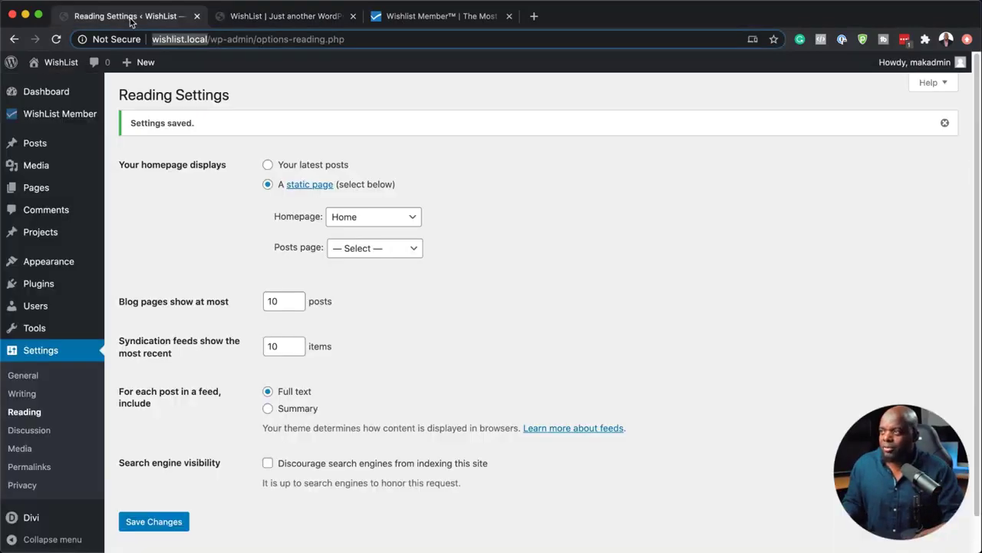
mouse_move(67, 265)
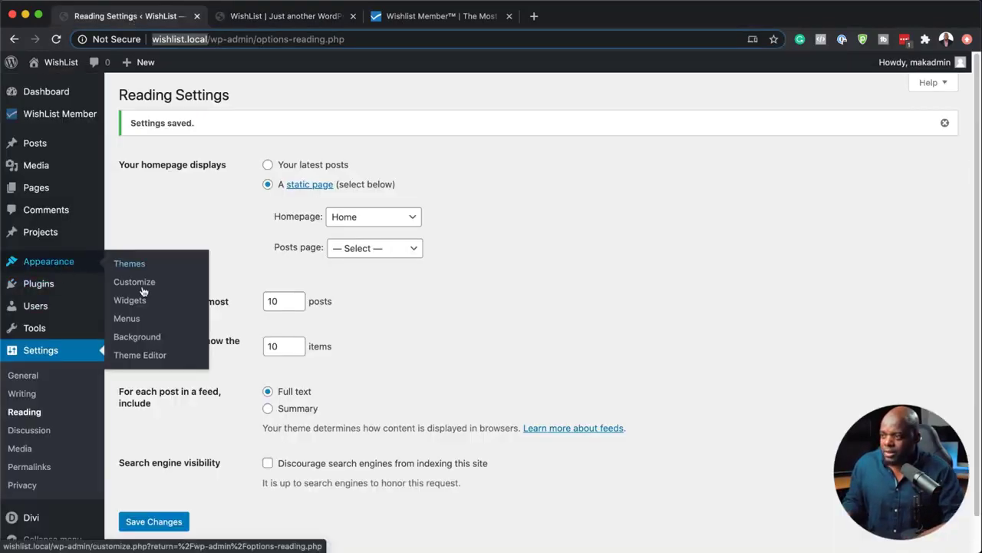
click(143, 326)
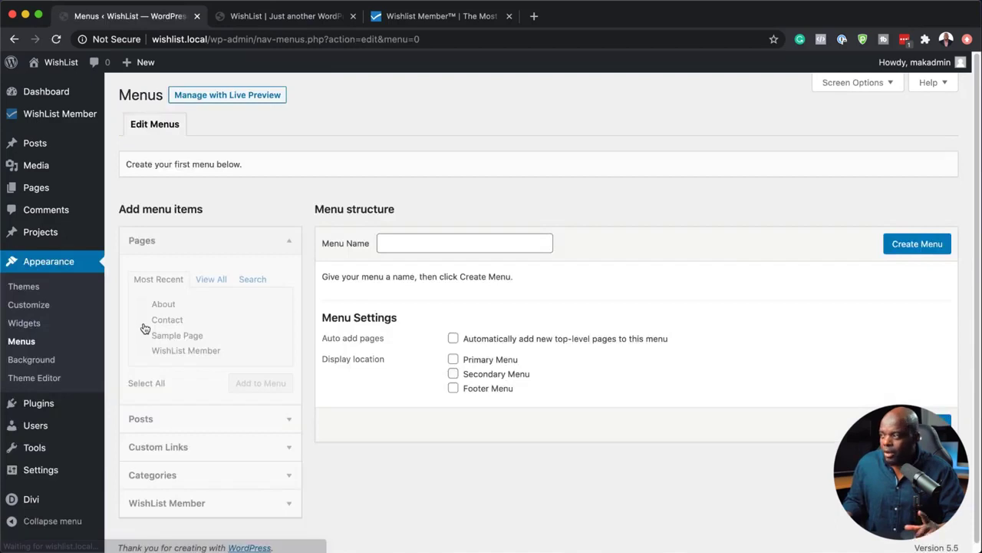
click(411, 245)
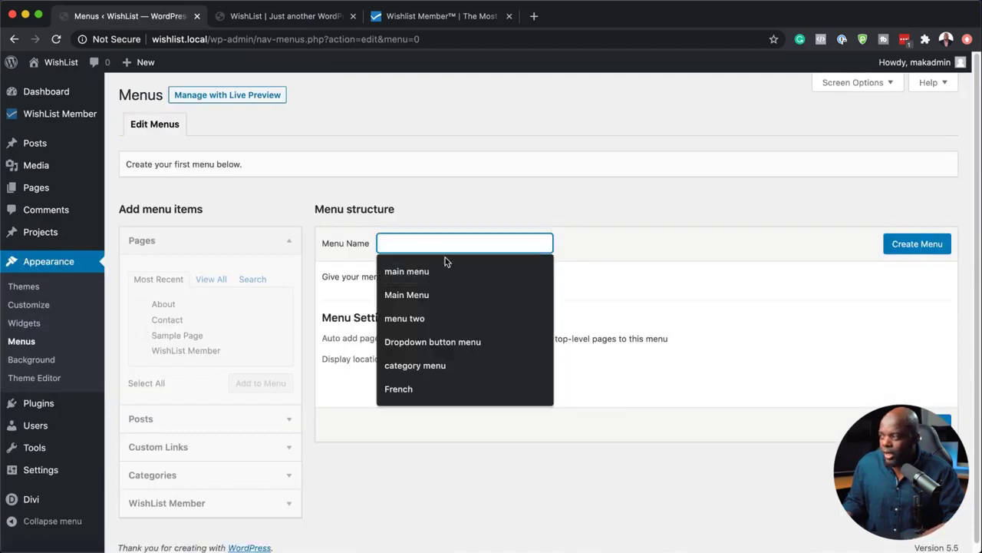
click(427, 294)
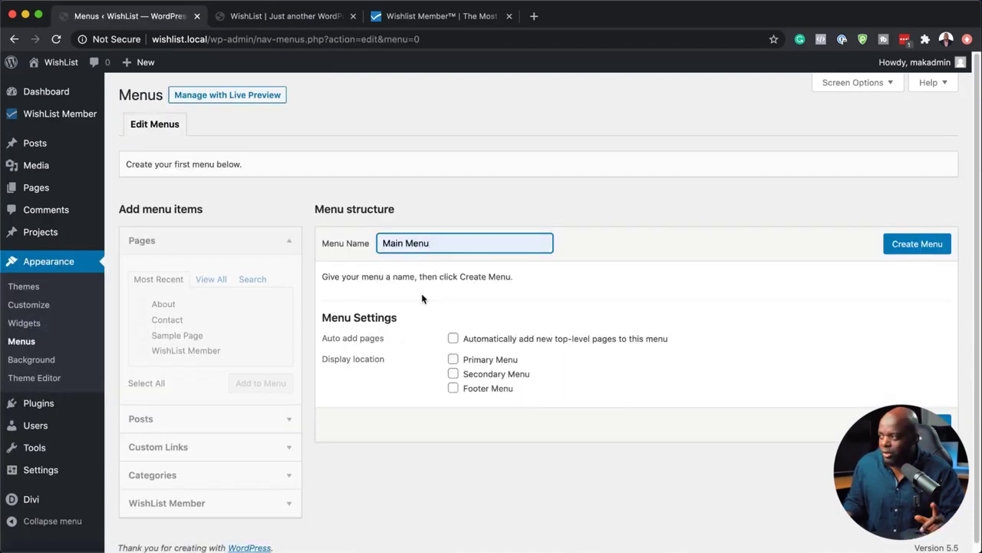
click(456, 363)
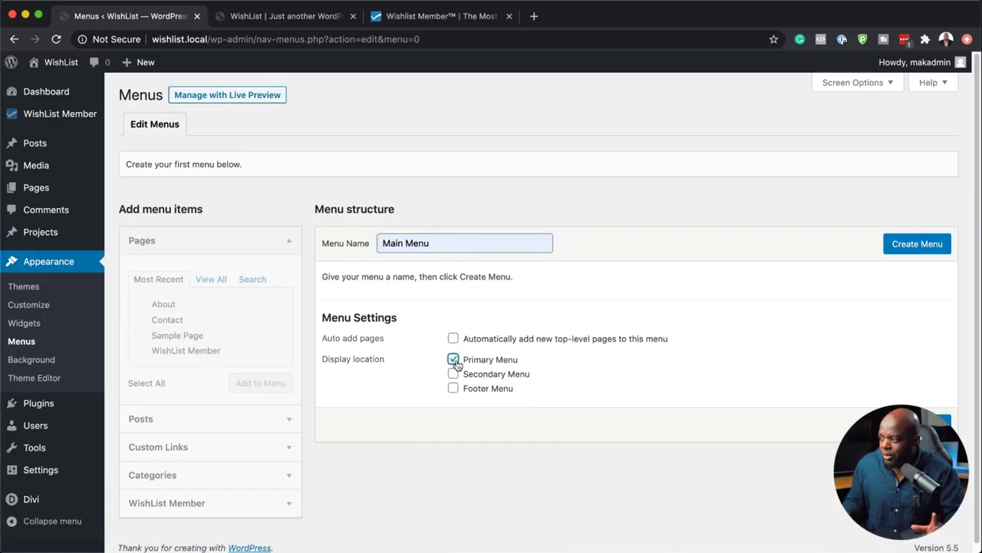
click(906, 244)
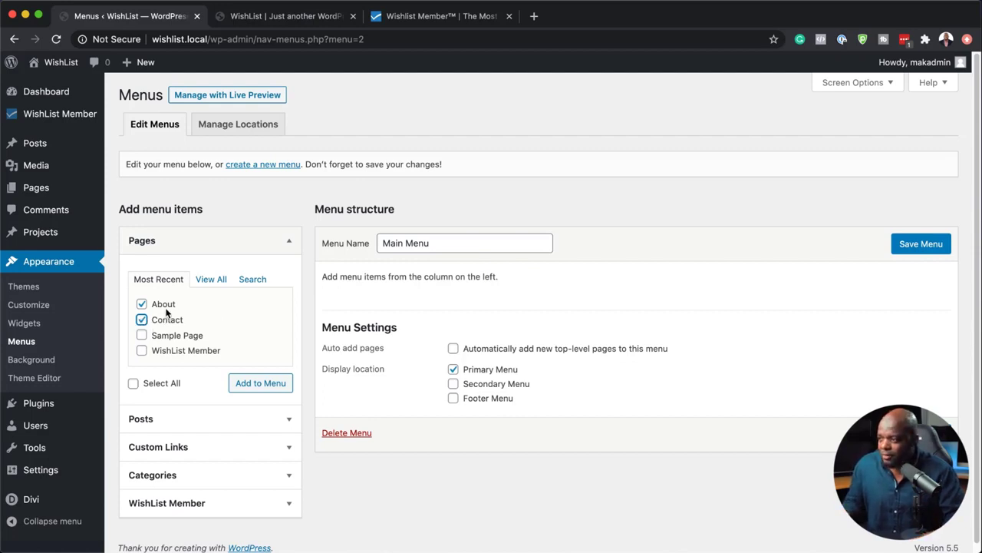
Add the Home, About and Contact pages to Main Menu and save the menu
click(213, 281)
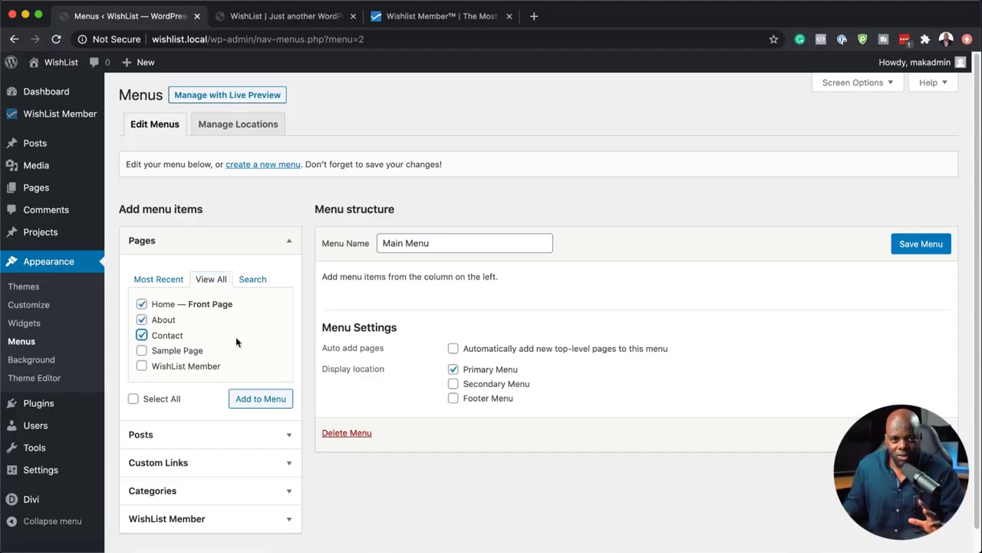
click(266, 401)
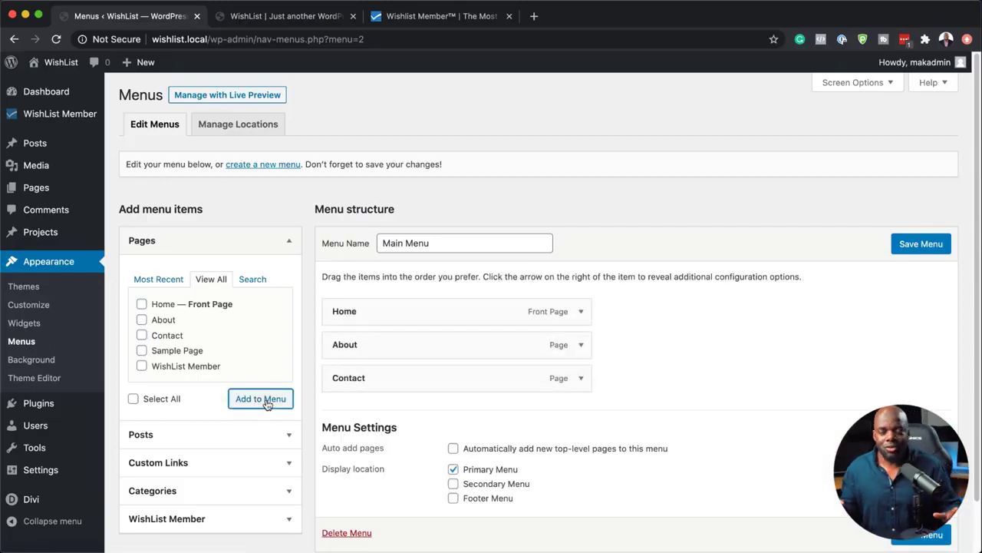
click(919, 247)
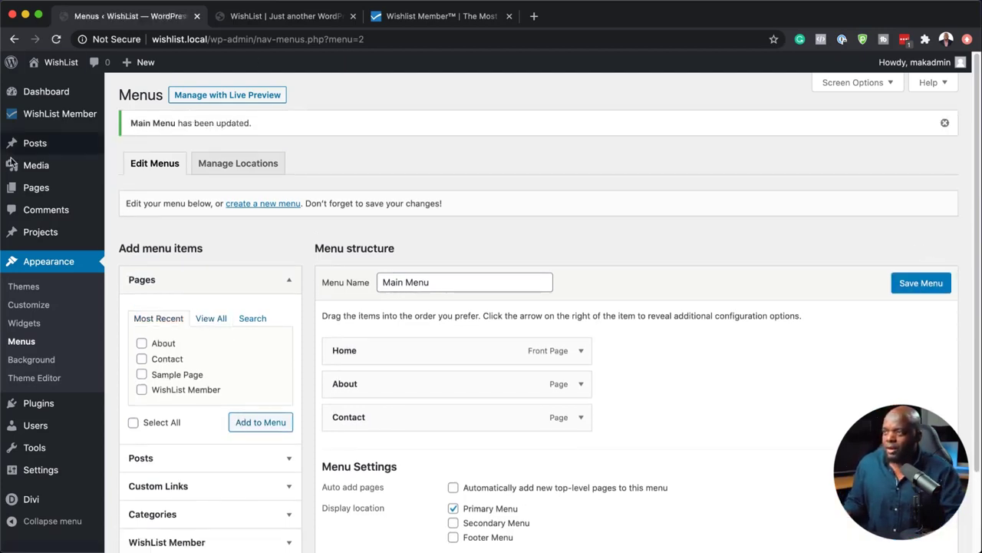
mouse_move(57, 118)
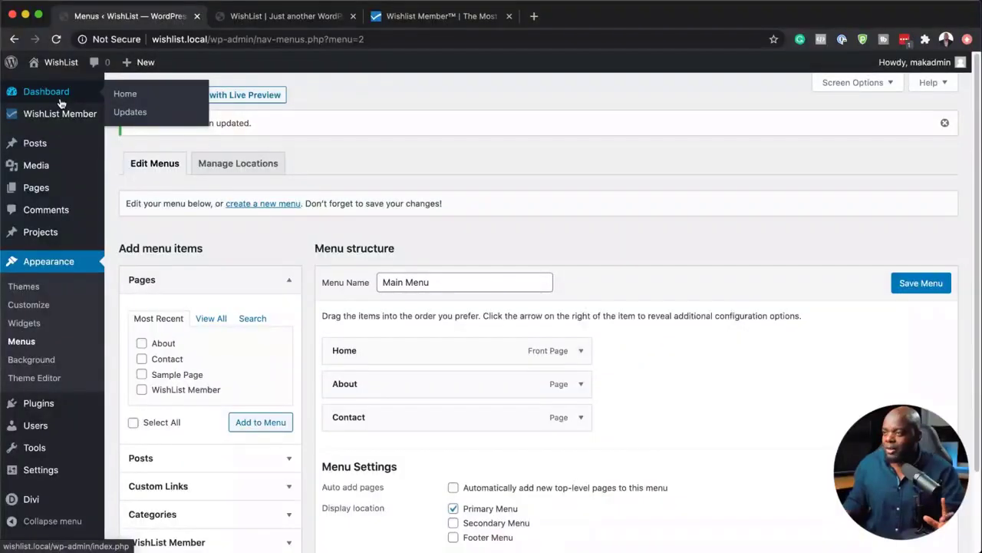
Open the Home page in the Divi visual builder and choose to start it from a premade layout
mouse_move(55, 201)
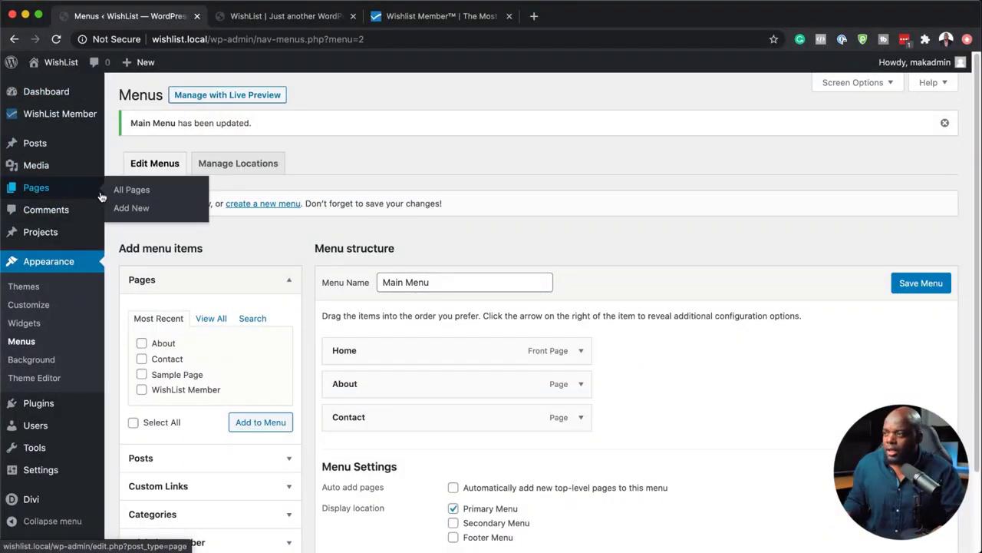
click(145, 196)
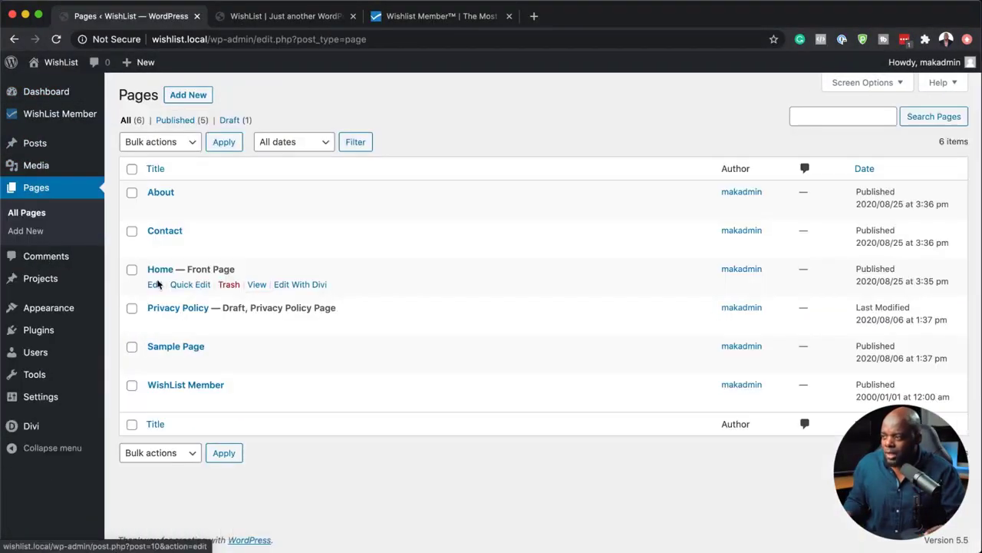
click(293, 285)
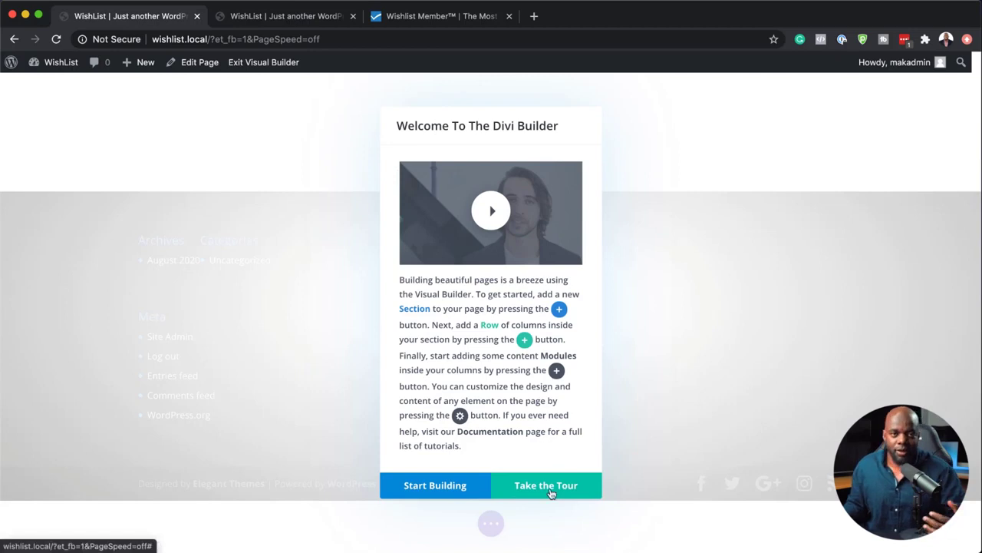
click(435, 485)
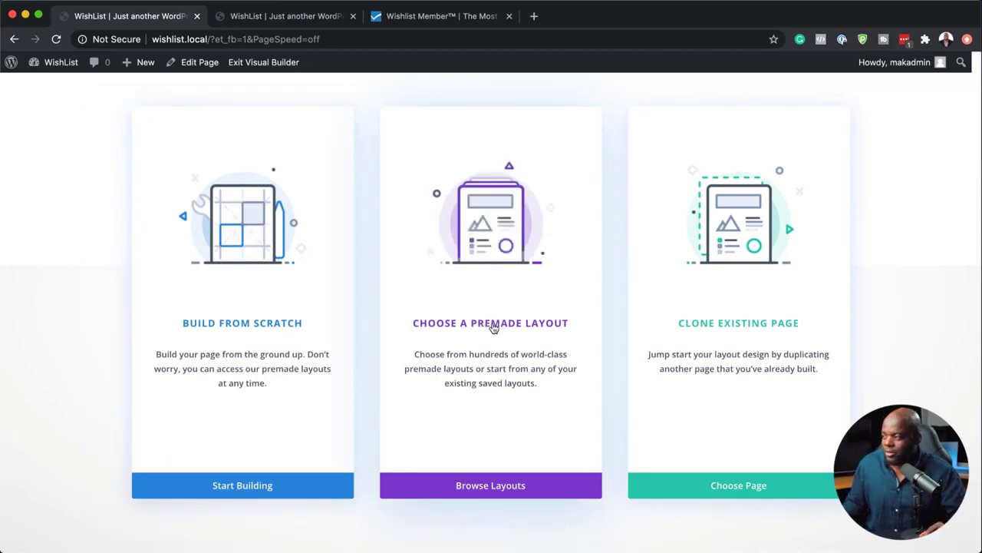
click(494, 327)
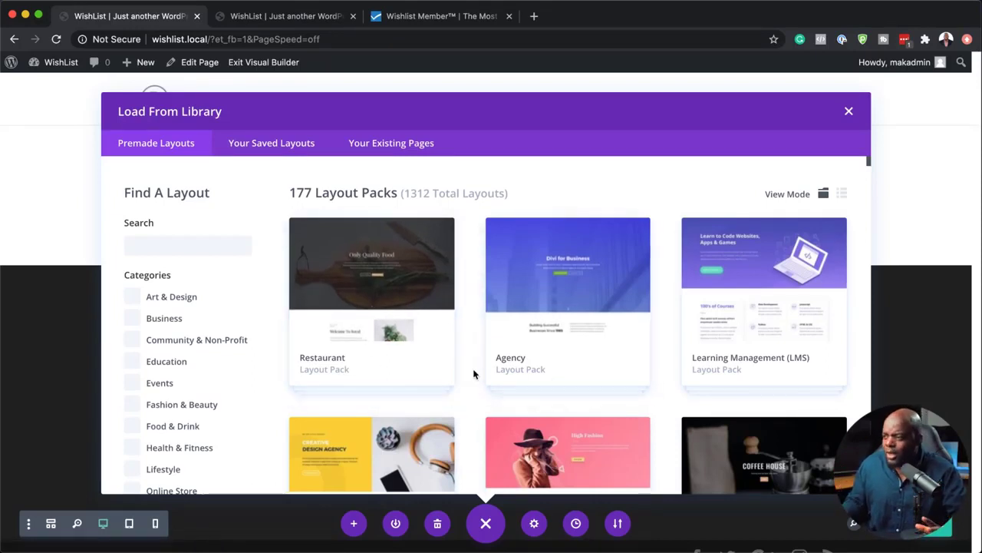
Look through the premade layout packs in the Technology category and clear the category filter
scroll(466, 410, down, 5)
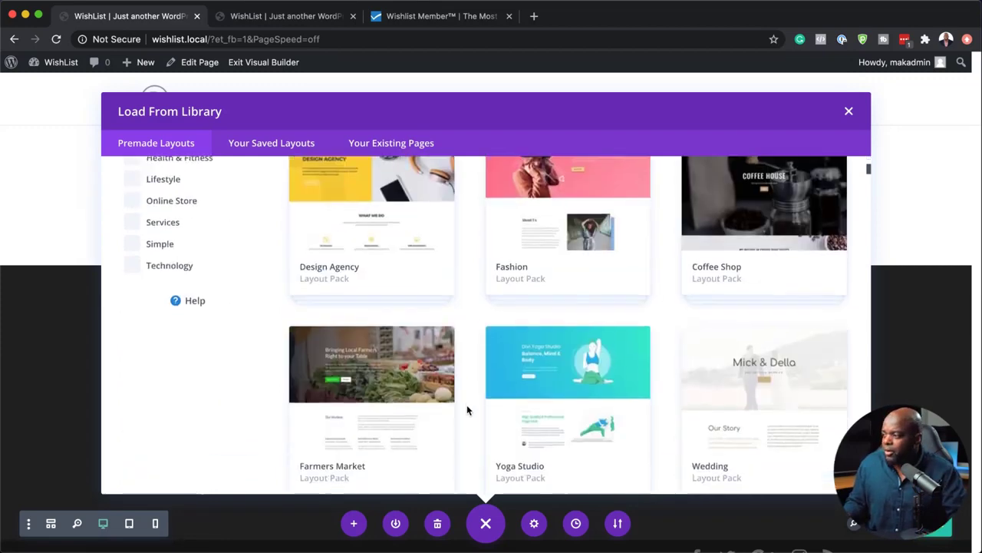
scroll(467, 410, up, 3)
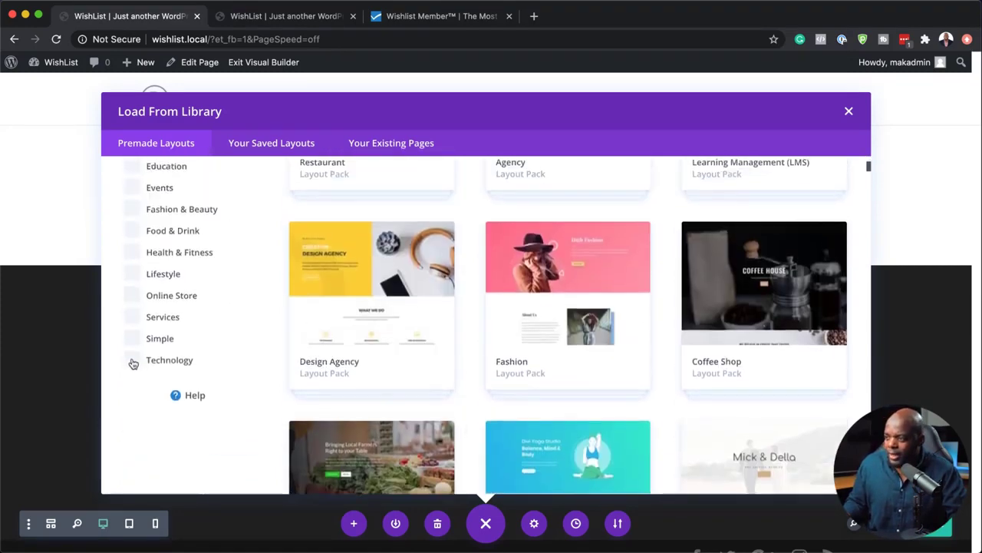
scroll(145, 367, up, 1)
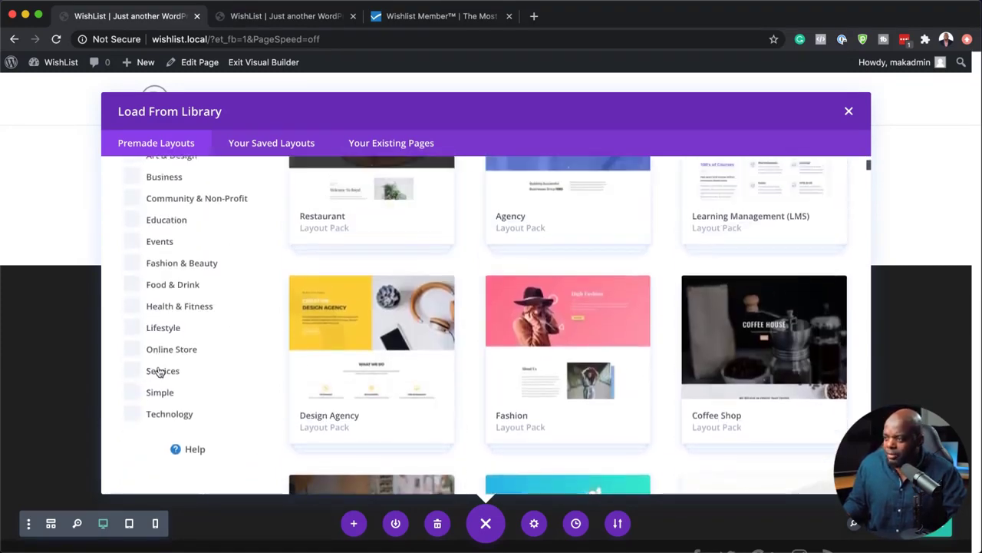
click(134, 415)
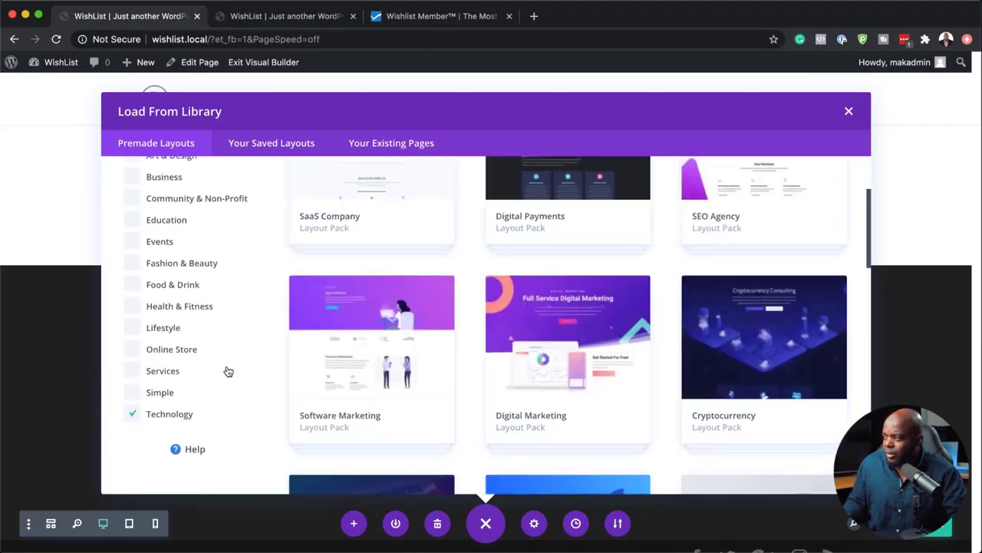
scroll(637, 364, down, 6)
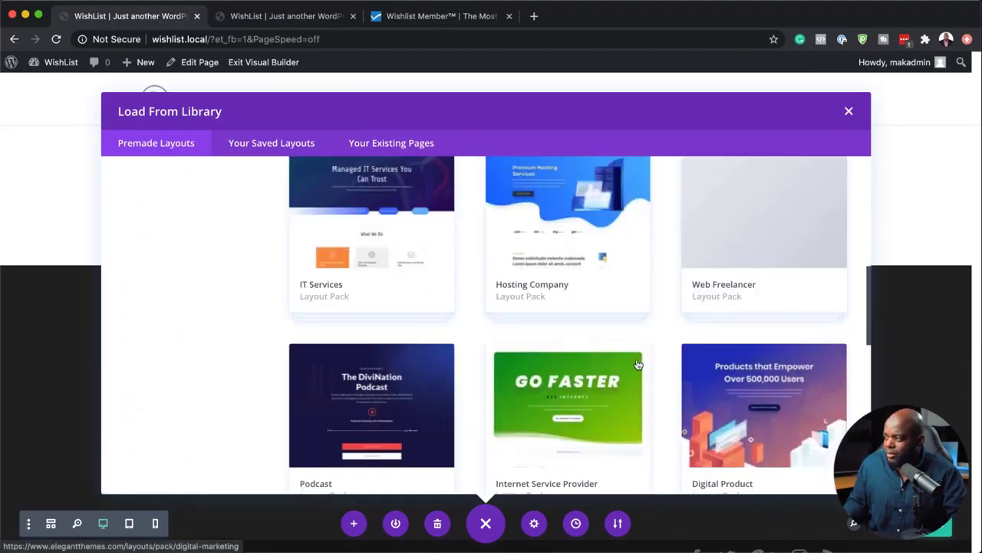
scroll(637, 363, down, 2)
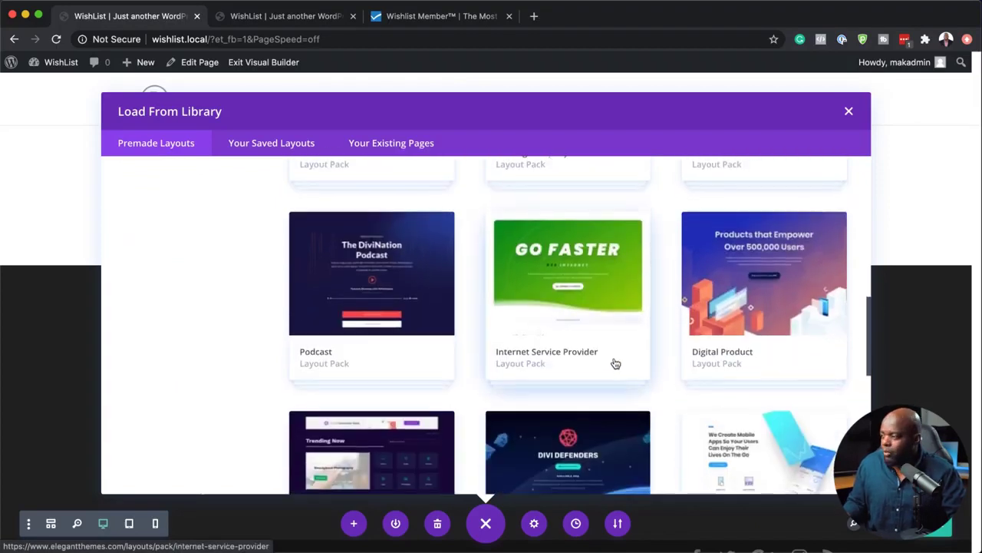
scroll(616, 362, down, 2)
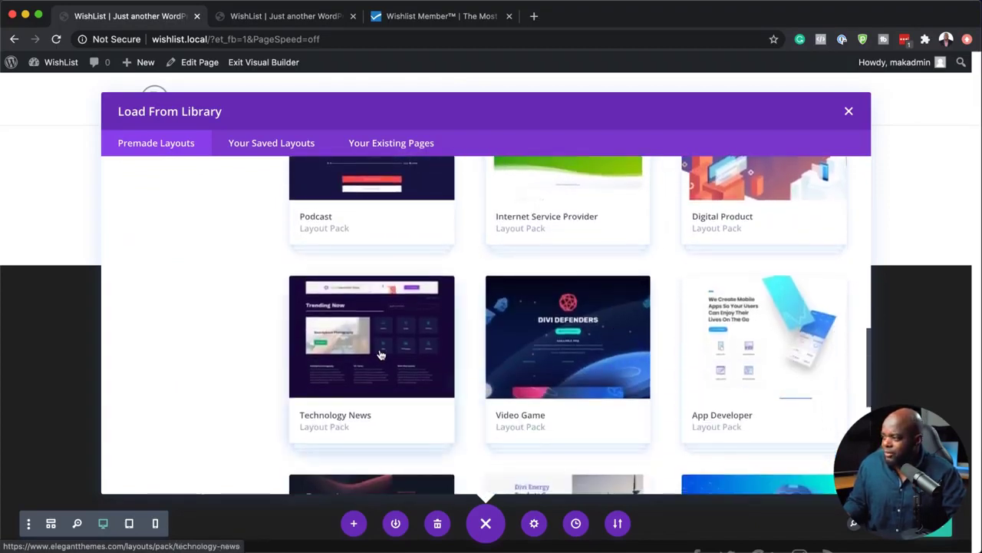
scroll(598, 373, down, 1)
scroll(591, 379, down, 5)
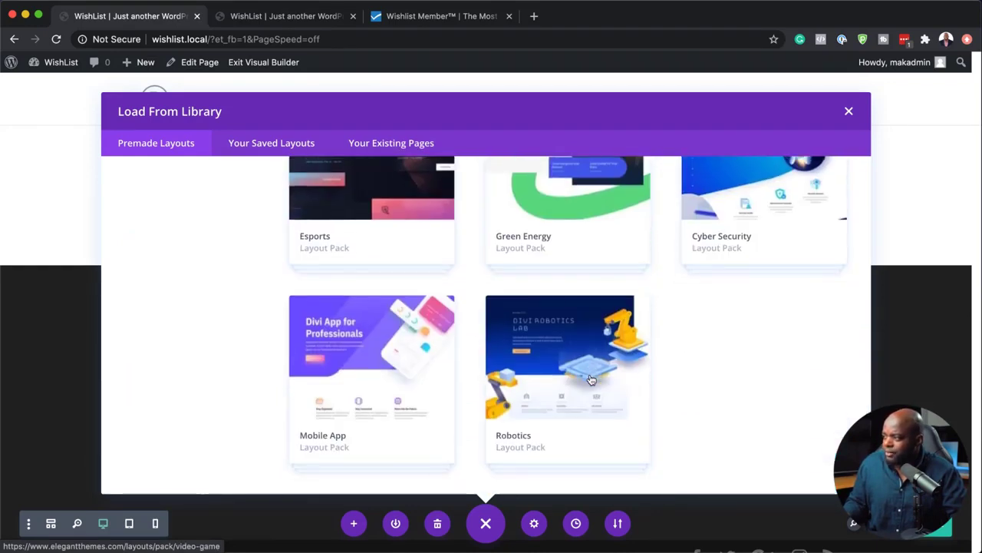
scroll(587, 379, up, 15)
scroll(200, 432, down, 2)
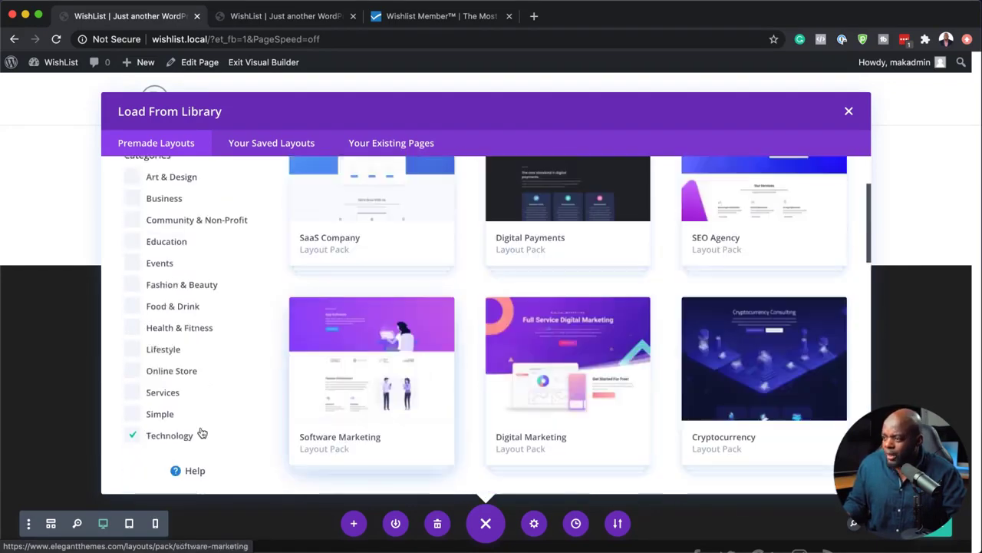
click(134, 436)
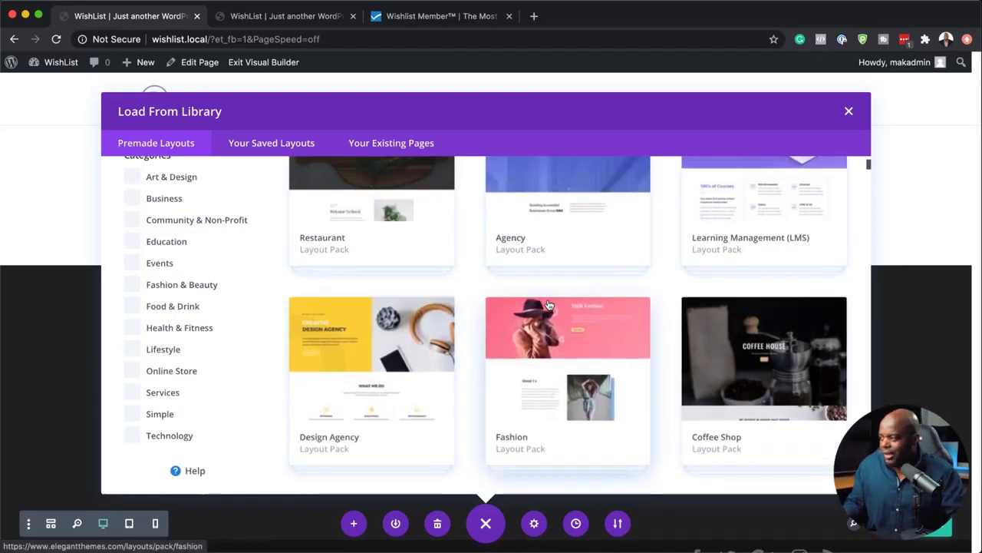
Find the Yoga Instructor layout pack among all premade packs and open its details
scroll(487, 315, down, 3)
scroll(486, 316, down, 10)
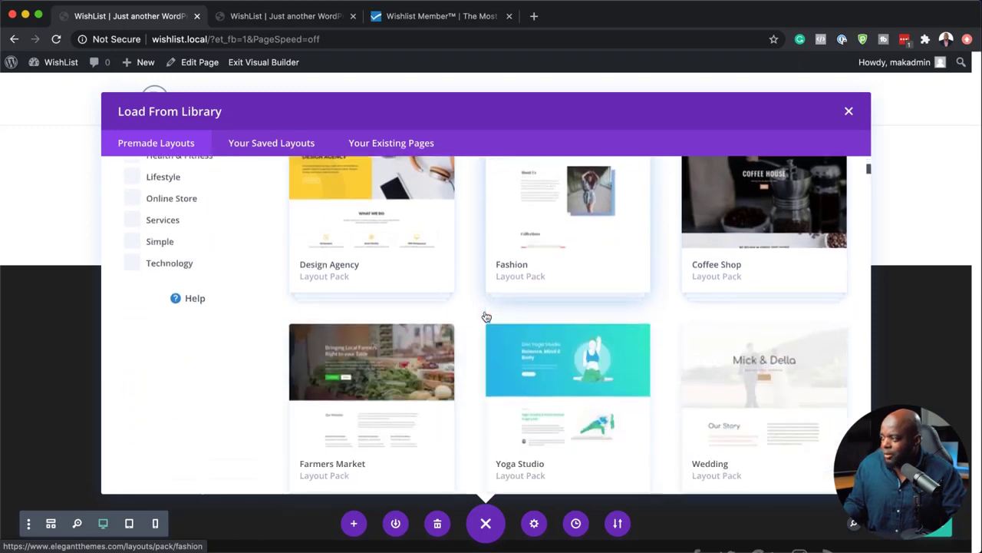
scroll(486, 316, down, 5)
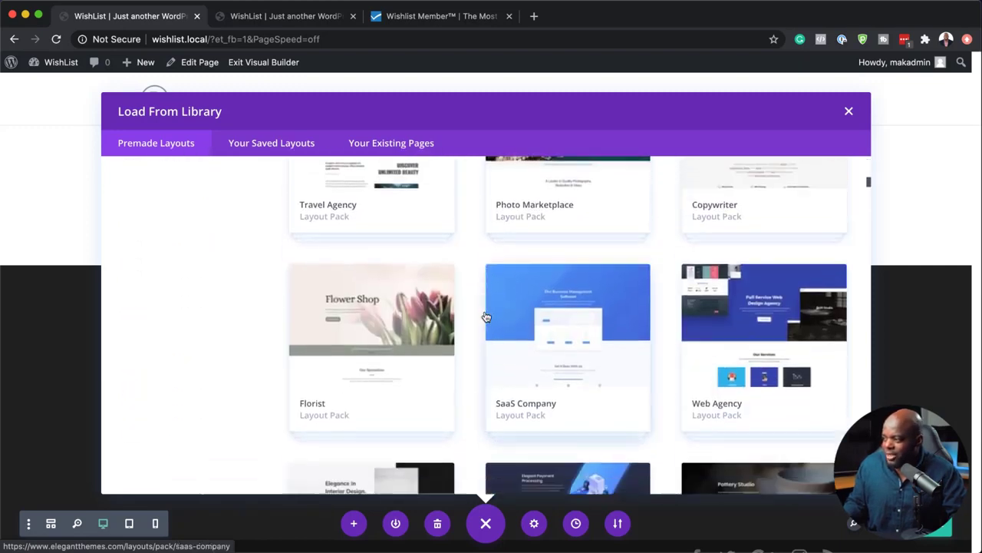
scroll(484, 315, down, 5)
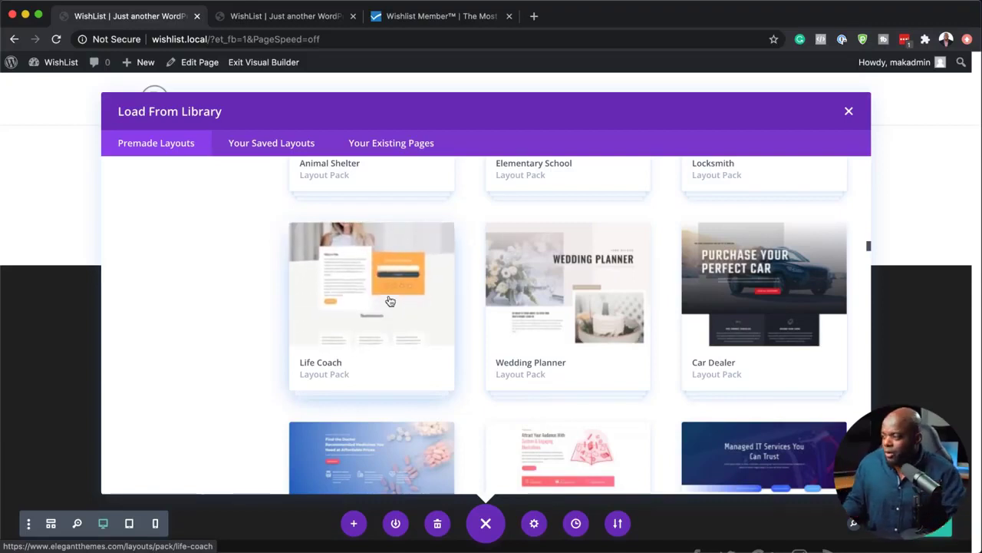
scroll(443, 346, down, 1)
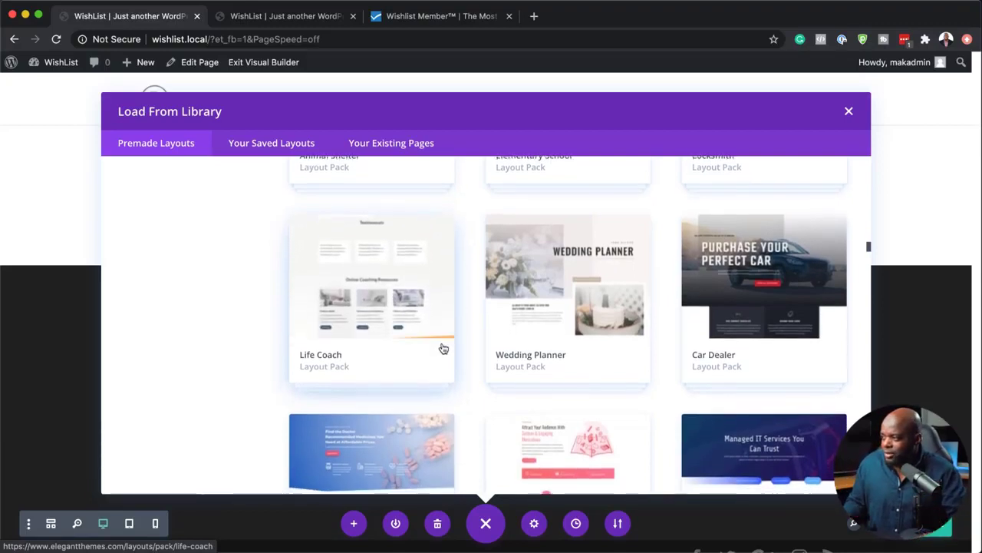
scroll(455, 346, down, 7)
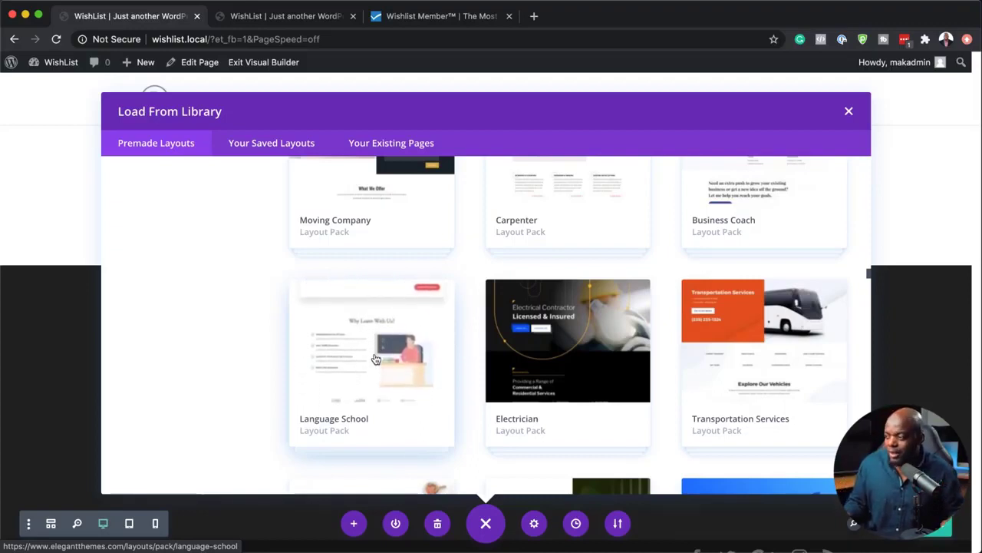
scroll(406, 378, down, 3)
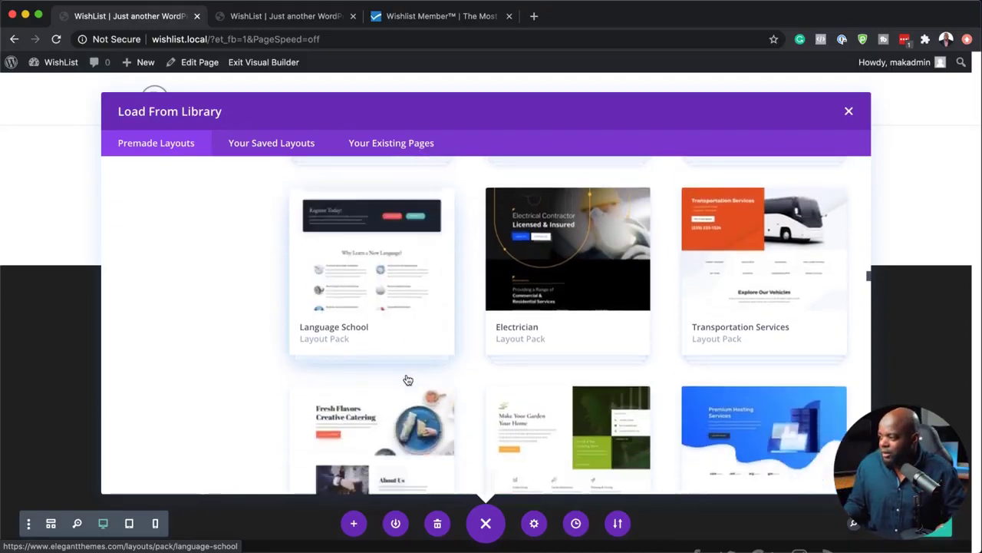
scroll(461, 322, down, 5)
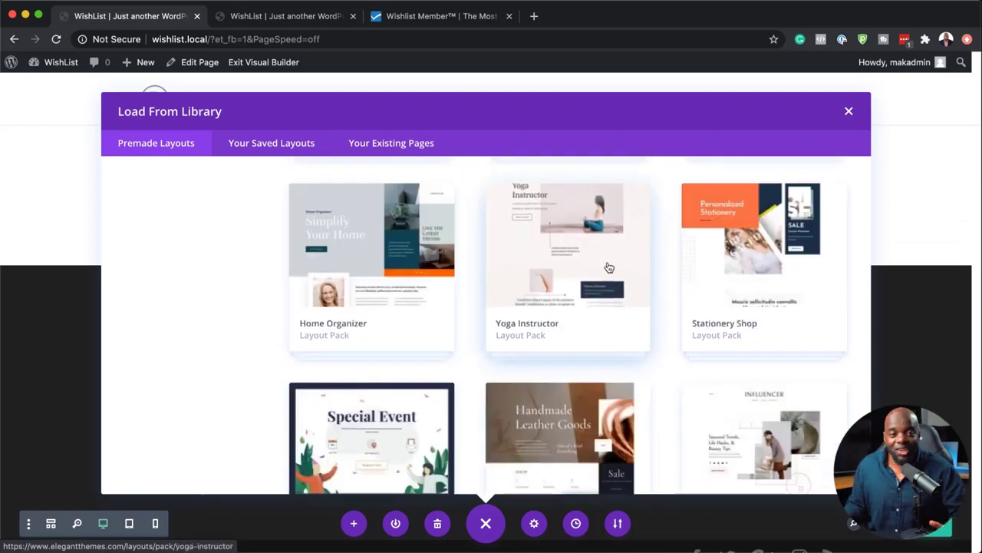
click(562, 260)
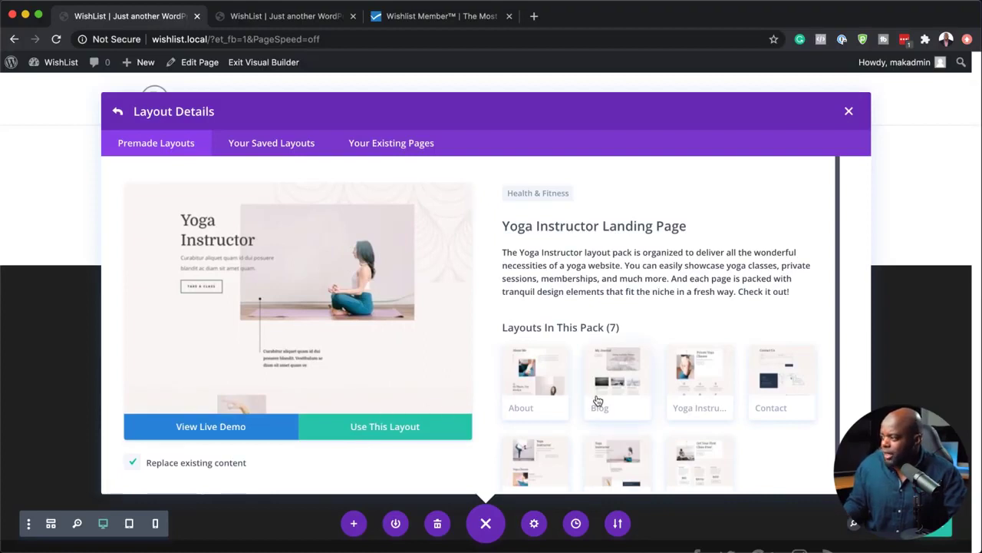
Preview the Home layout of the Yoga Instructor pack and load it into the page
scroll(598, 400, down, 1)
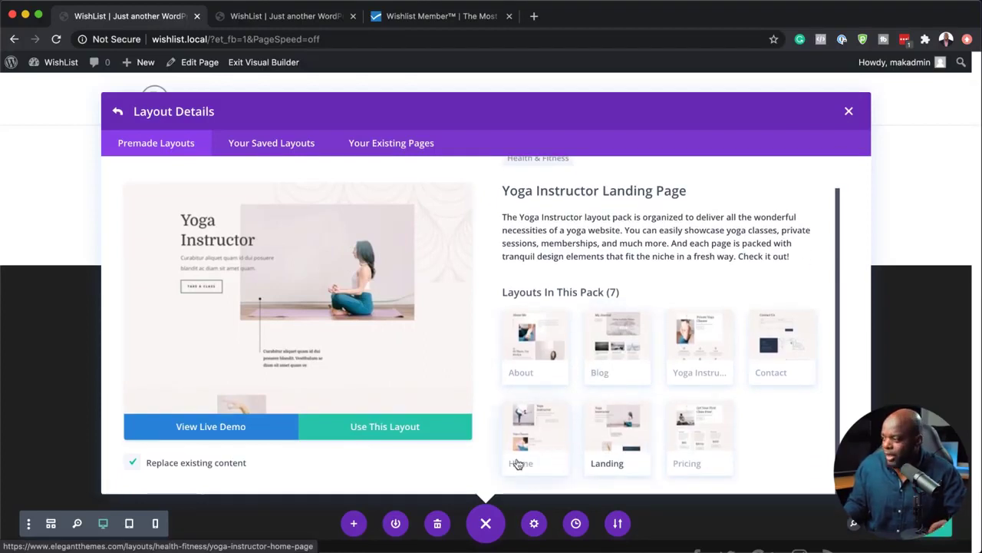
click(547, 441)
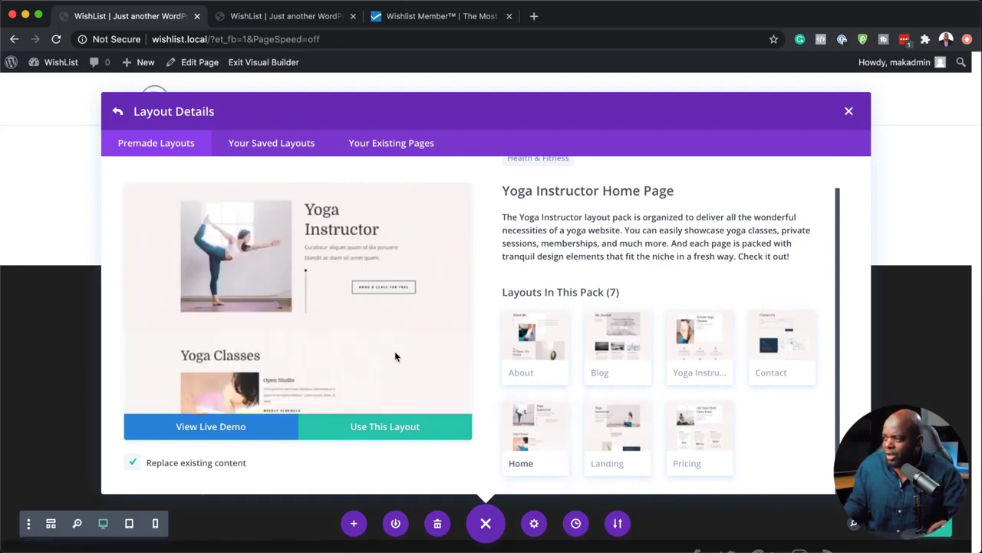
scroll(394, 355, down, 10)
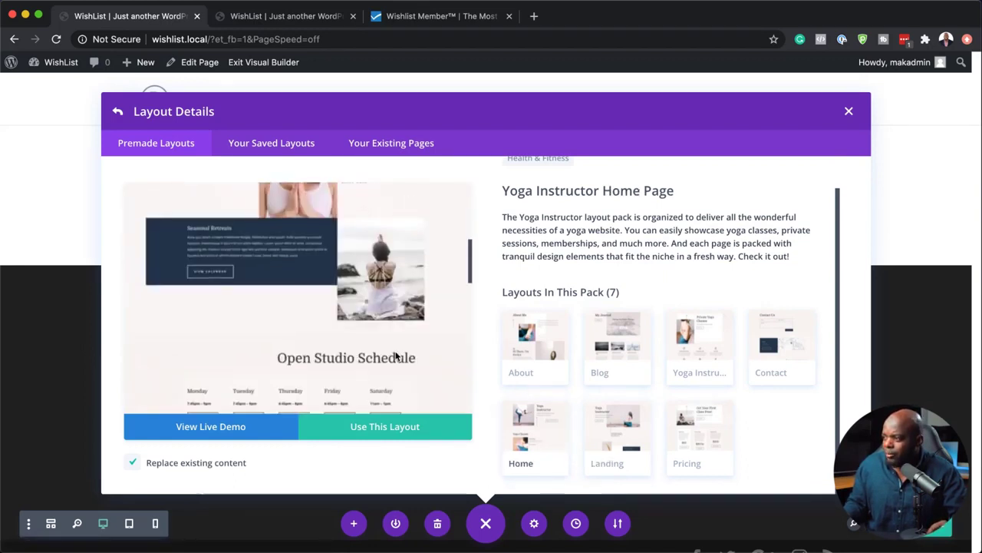
scroll(395, 355, down, 10)
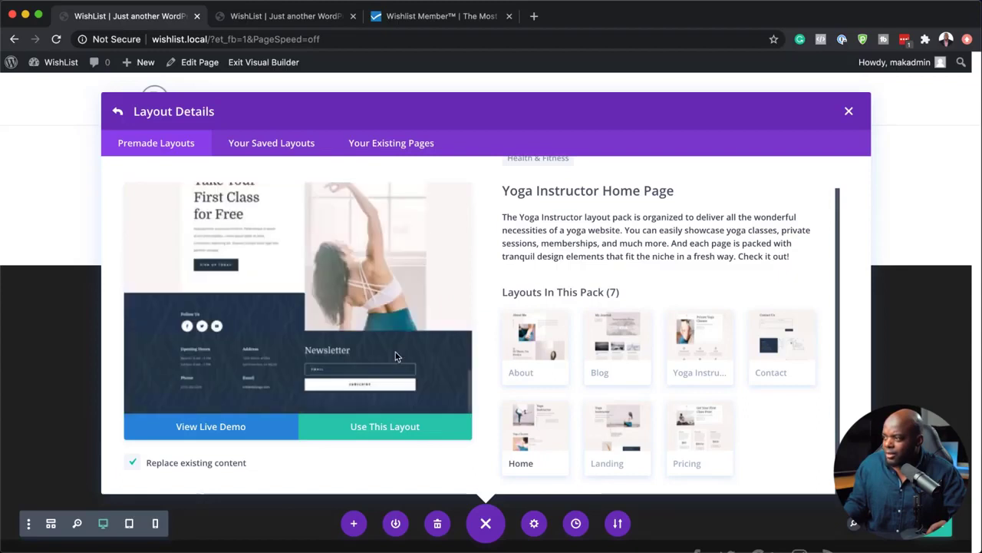
scroll(395, 352, up, 10)
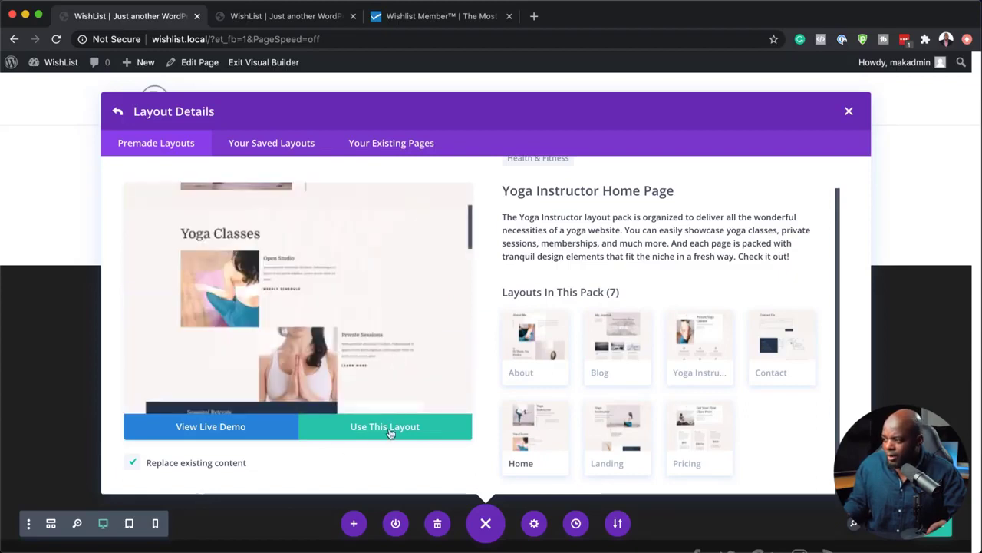
click(391, 432)
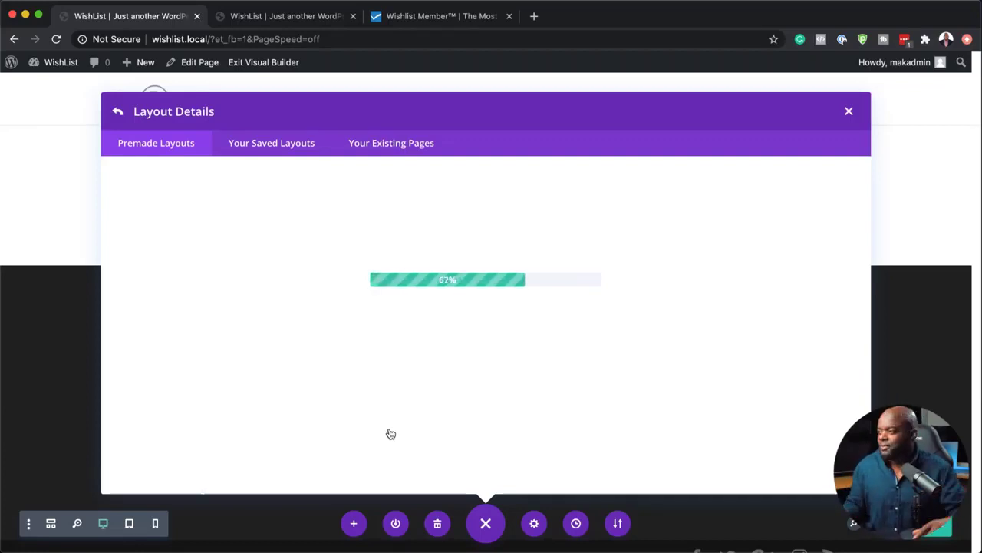
Review the sections of the imported yoga homepage from the hero area down to the footer
scroll(76, 331, down, 3)
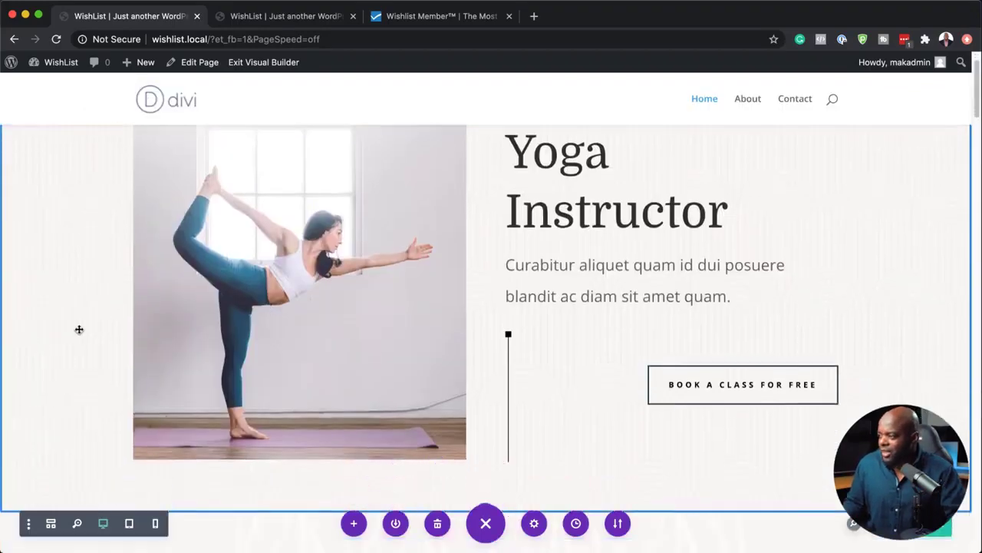
scroll(80, 330, down, 10)
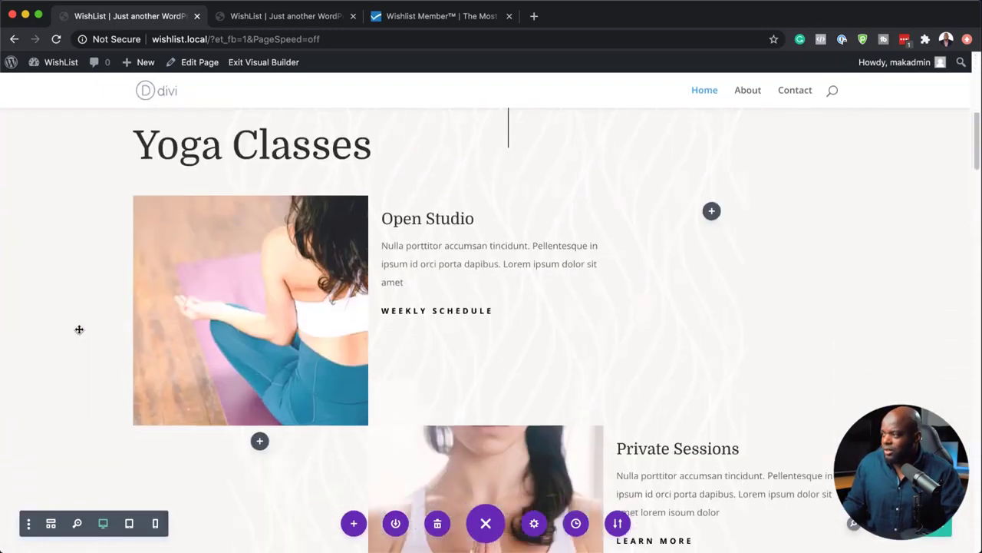
scroll(79, 330, down, 12)
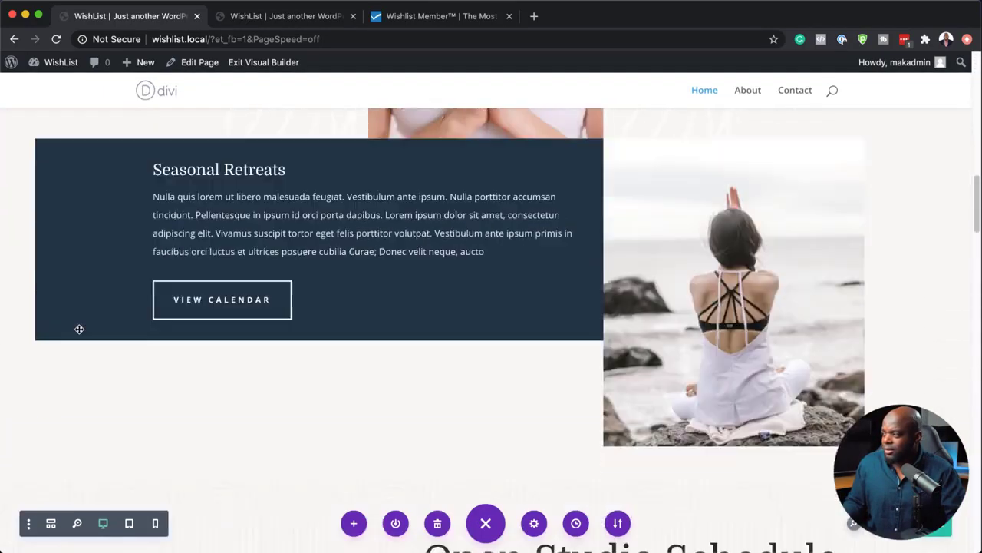
scroll(79, 330, down, 14)
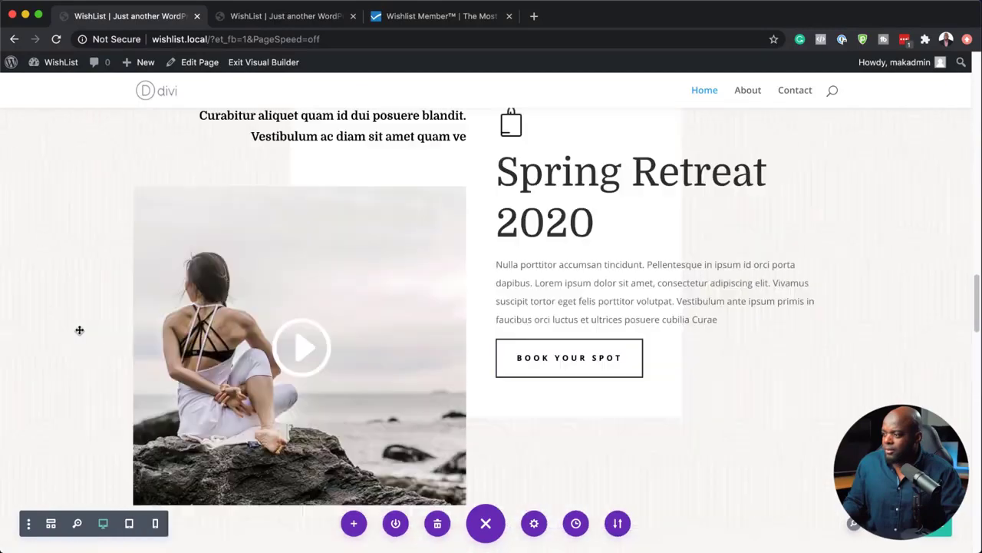
scroll(79, 329, down, 15)
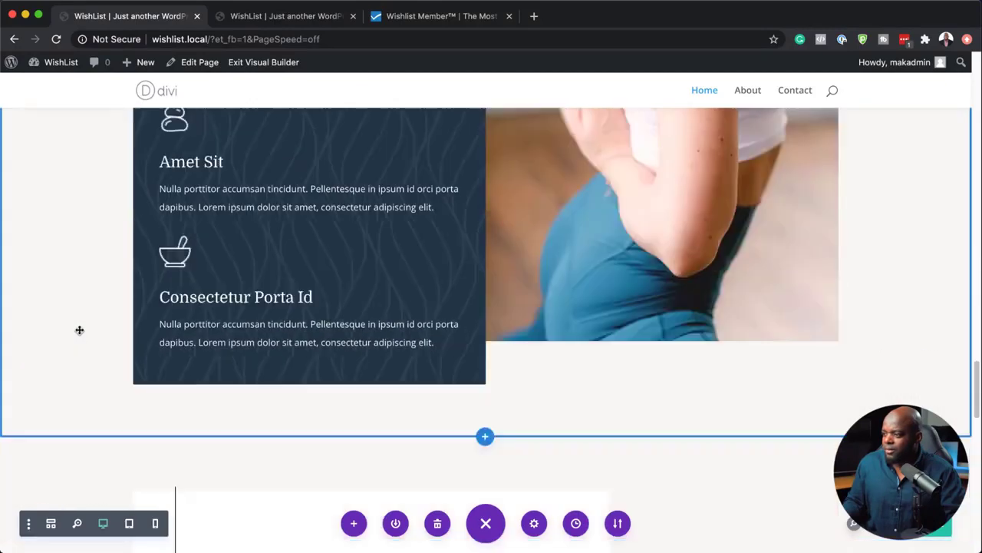
scroll(79, 329, down, 15)
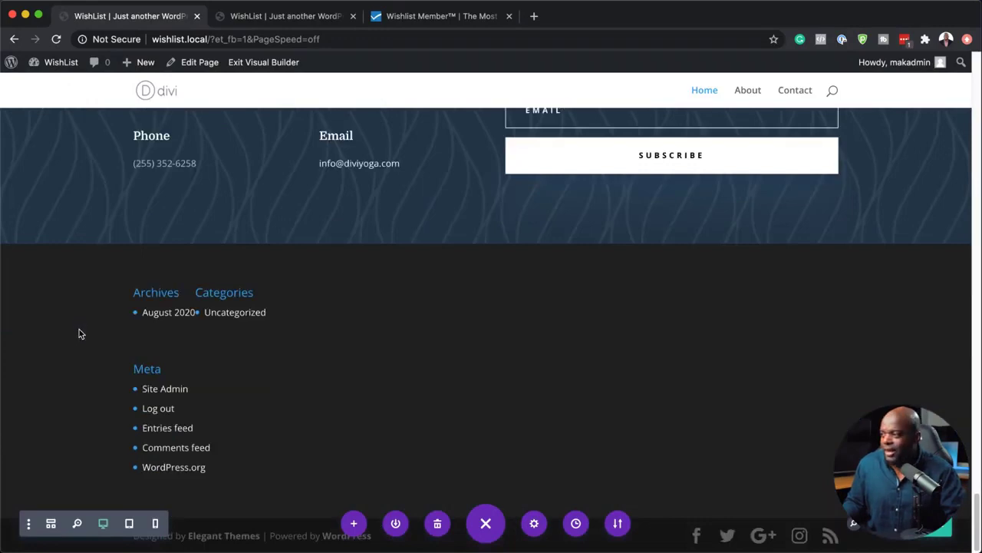
scroll(79, 334, up, 9)
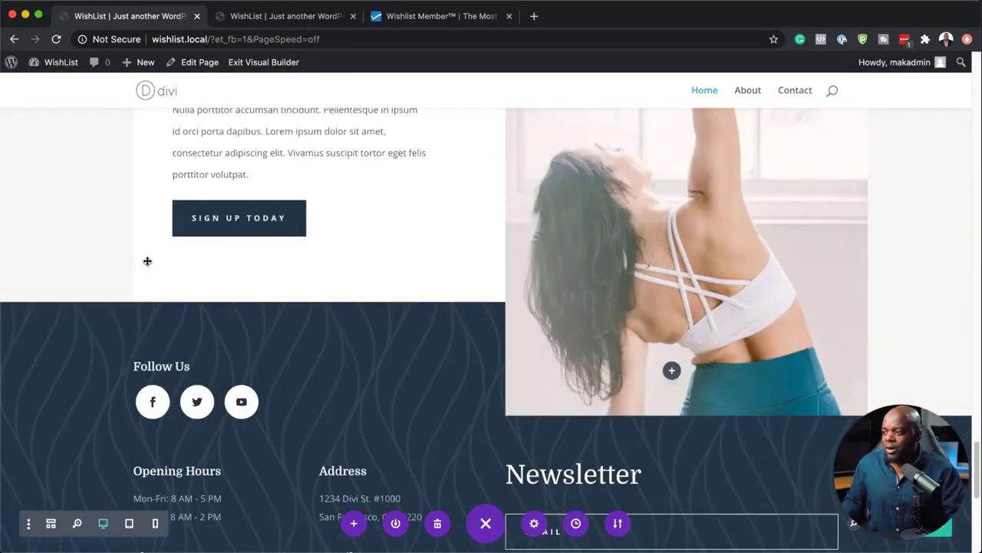
scroll(187, 287, up, 20)
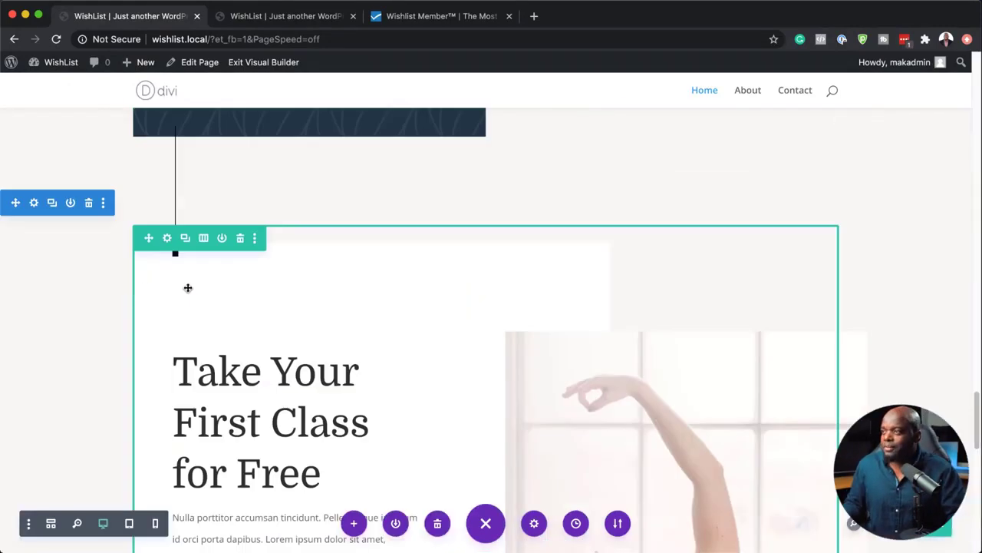
scroll(187, 287, up, 1)
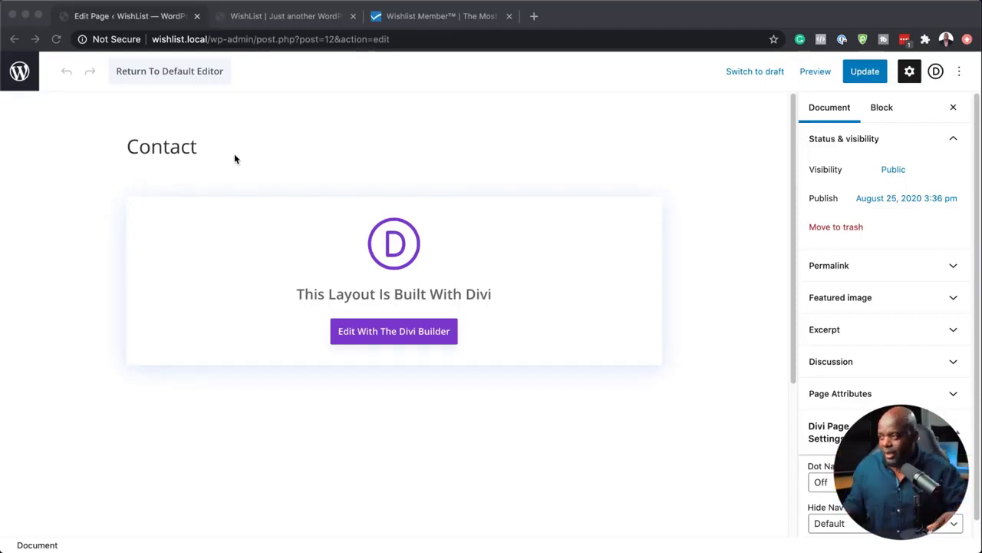
Open the Contact page in the Divi Builder and search the premade layouts for "yoga"
click(395, 334)
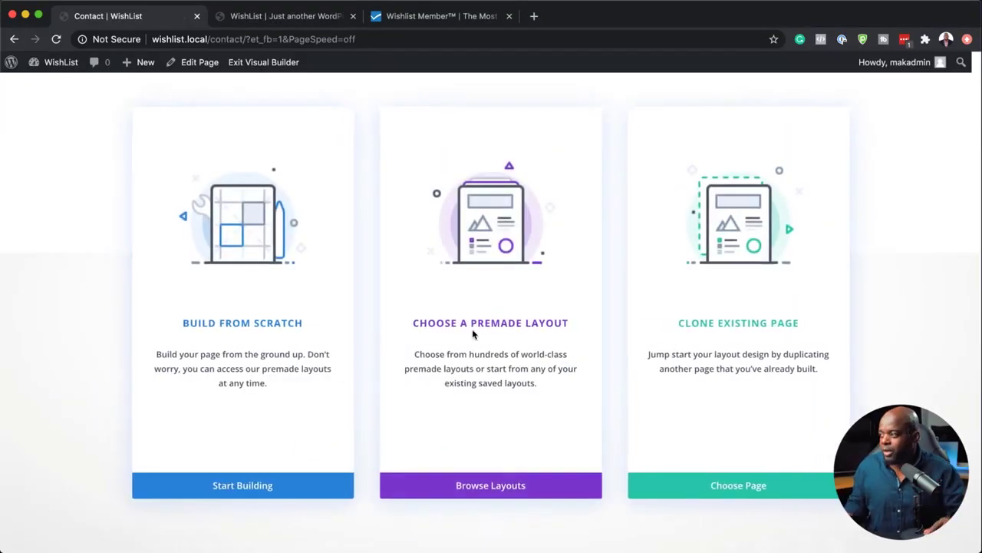
click(497, 324)
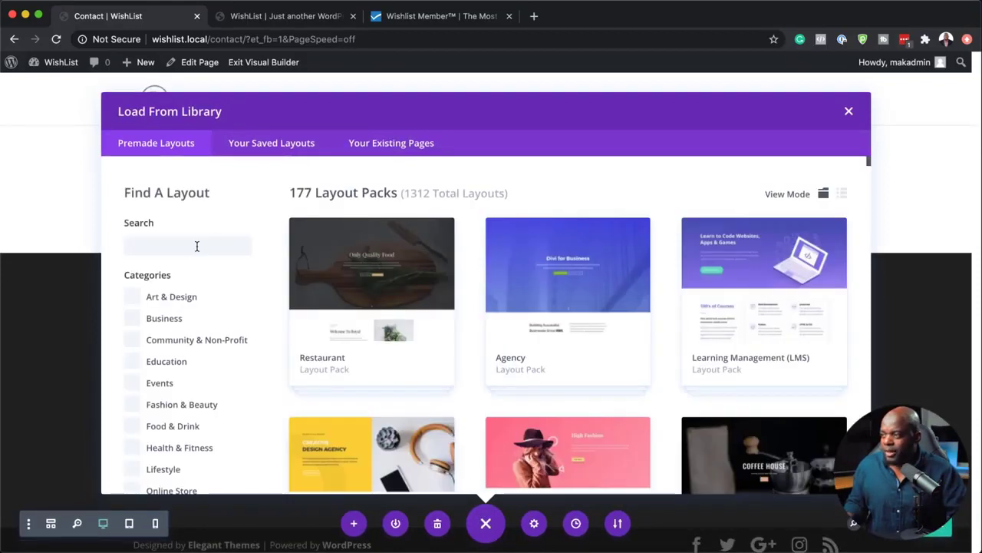
click(196, 246)
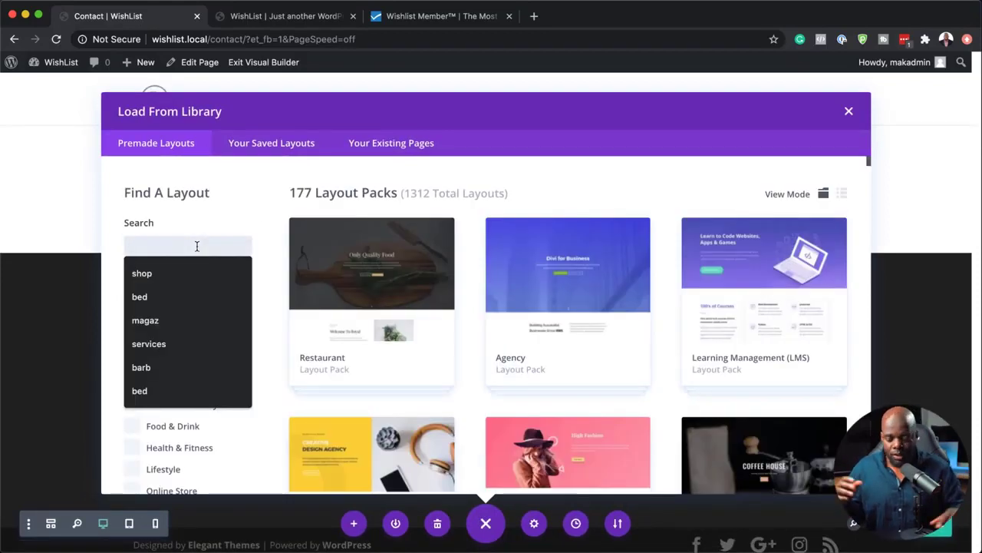
text(yoga)
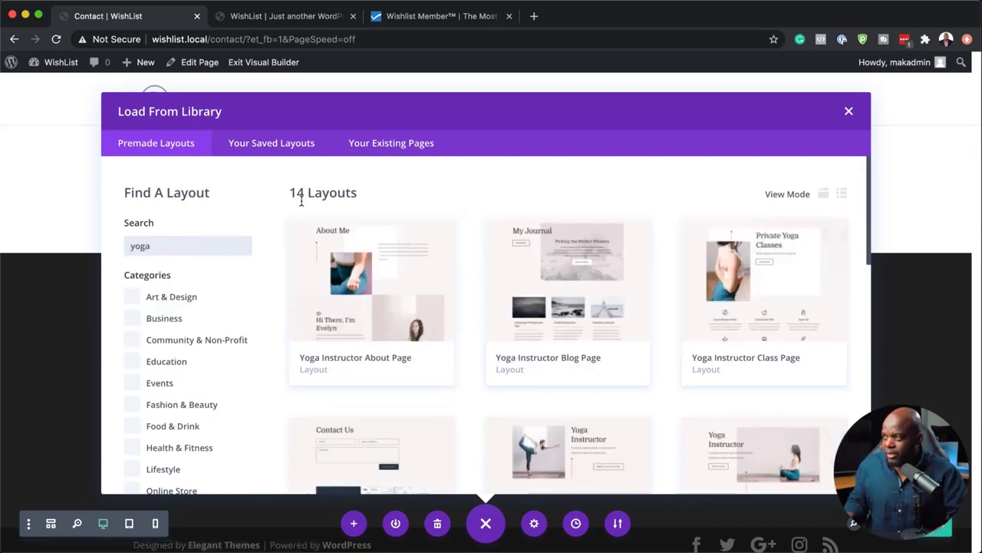
Find the Yoga Instructor Contact Page layout among the yoga layouts and load it into the Contact page
scroll(495, 351, down, 3)
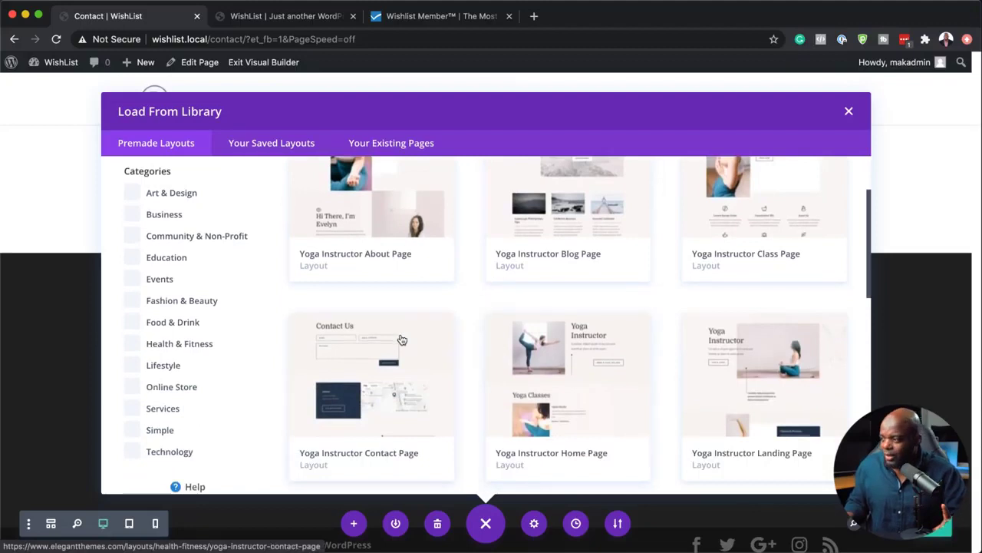
scroll(407, 340, down, 2)
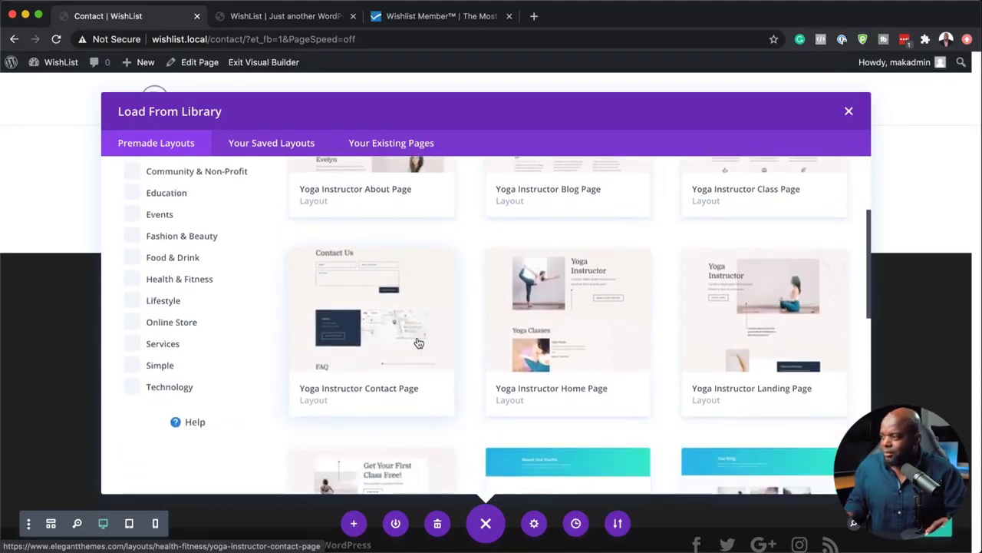
click(374, 323)
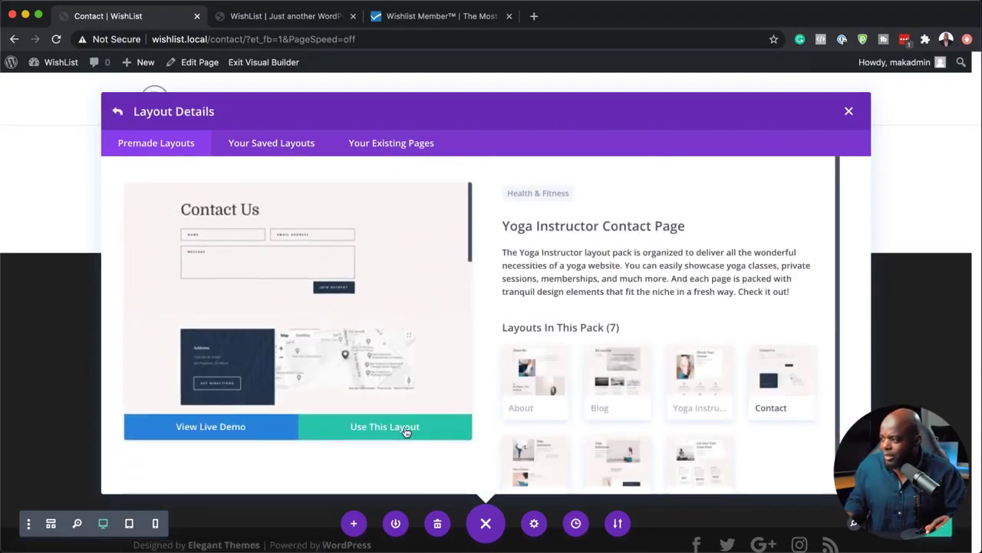
click(406, 432)
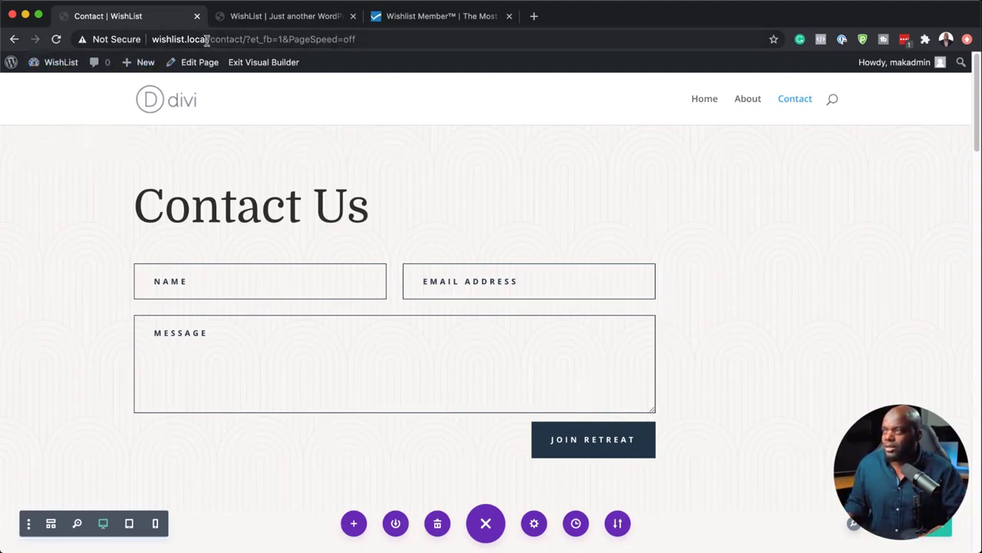
Leave the Contact page and go to the site's homepage at wishlist.local
drag(210, 39, 398, 39)
key(BackSpace)
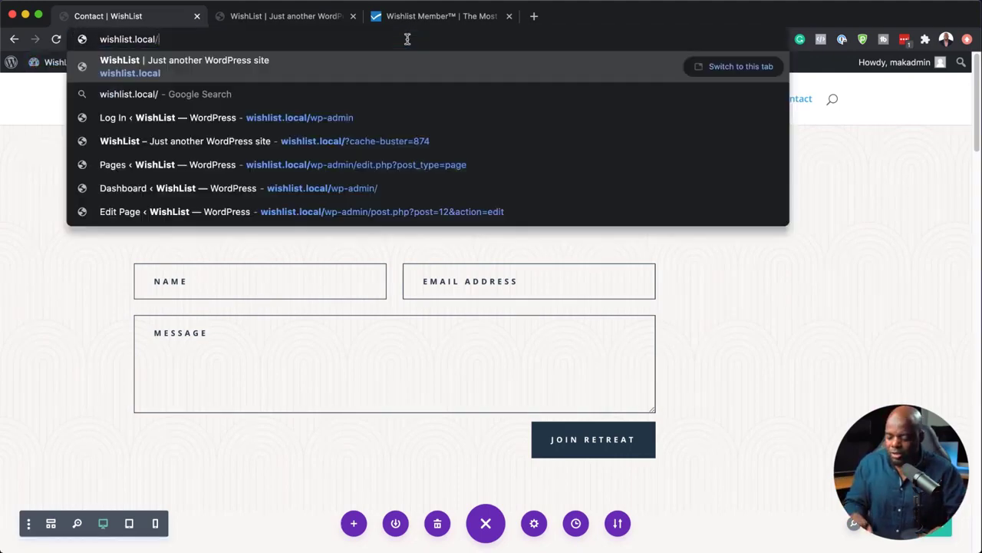
key(Return)
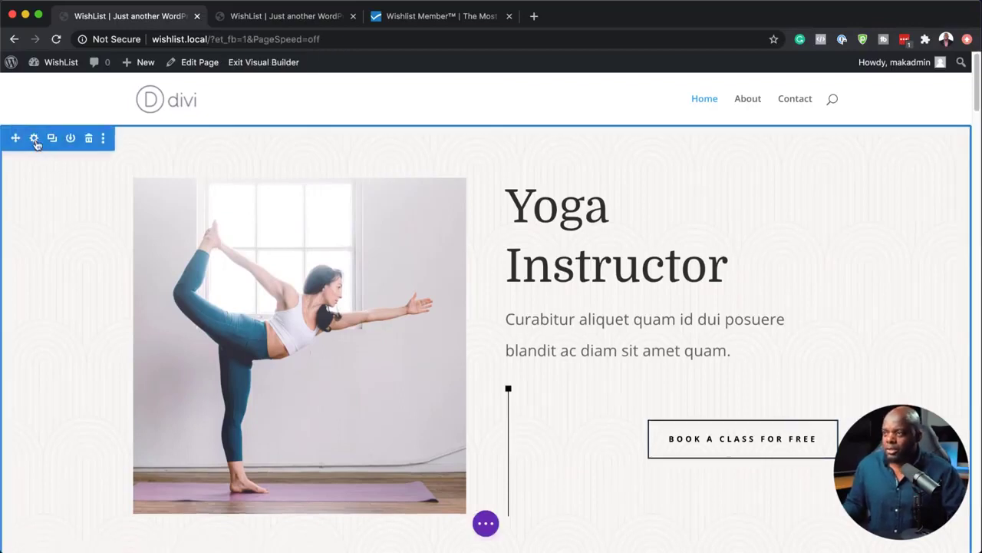
Dock the hero section's settings beside the homepage and remove the section's patterned background image
click(34, 139)
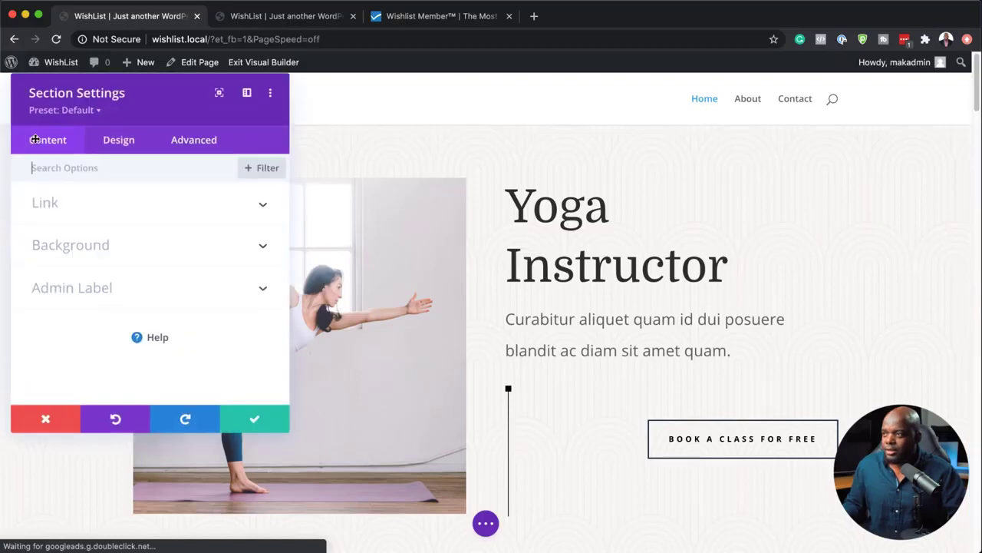
click(241, 102)
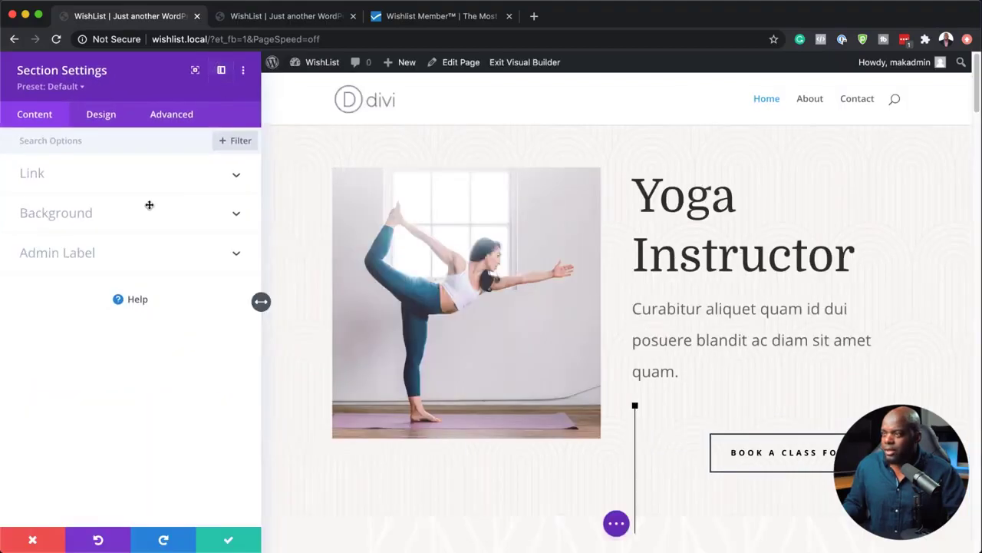
click(94, 214)
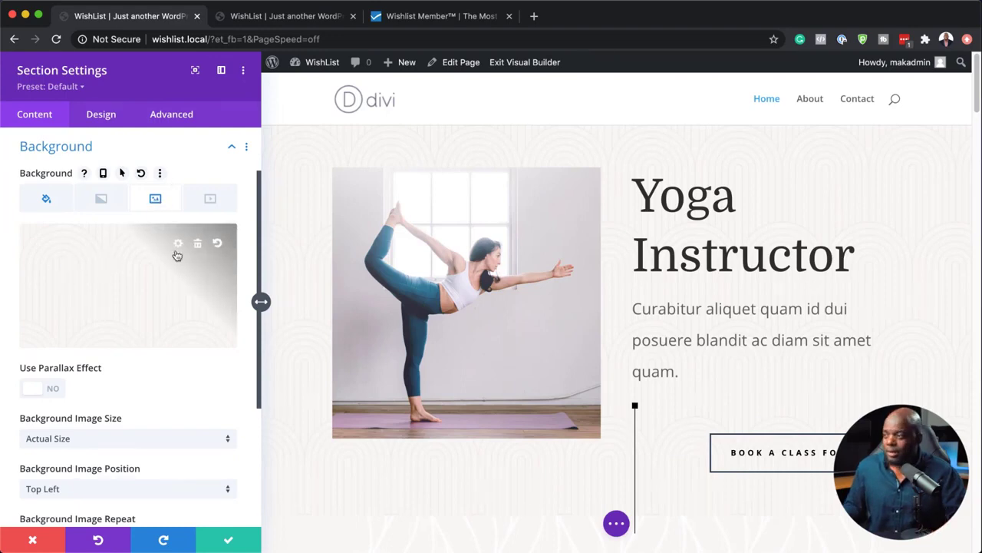
click(198, 245)
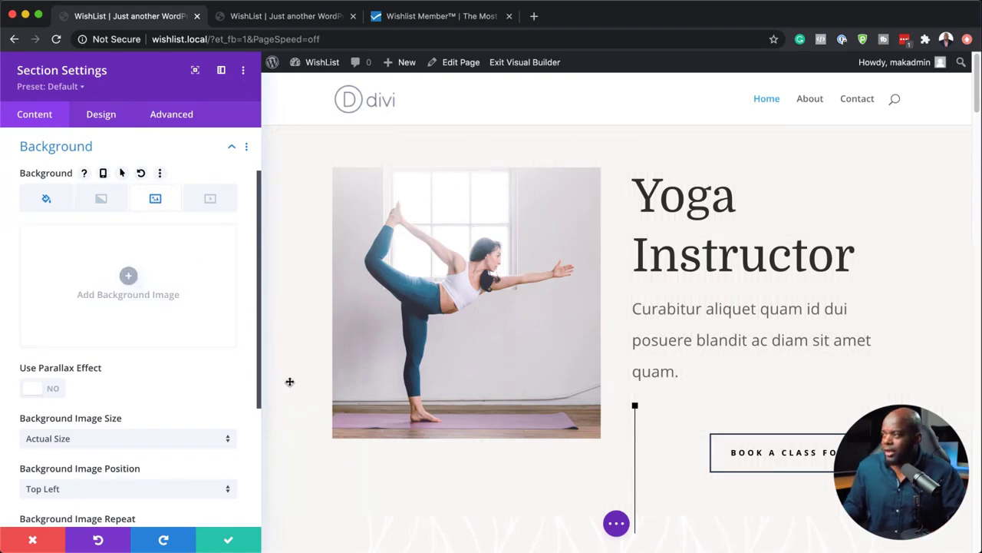
scroll(492, 409, down, 4)
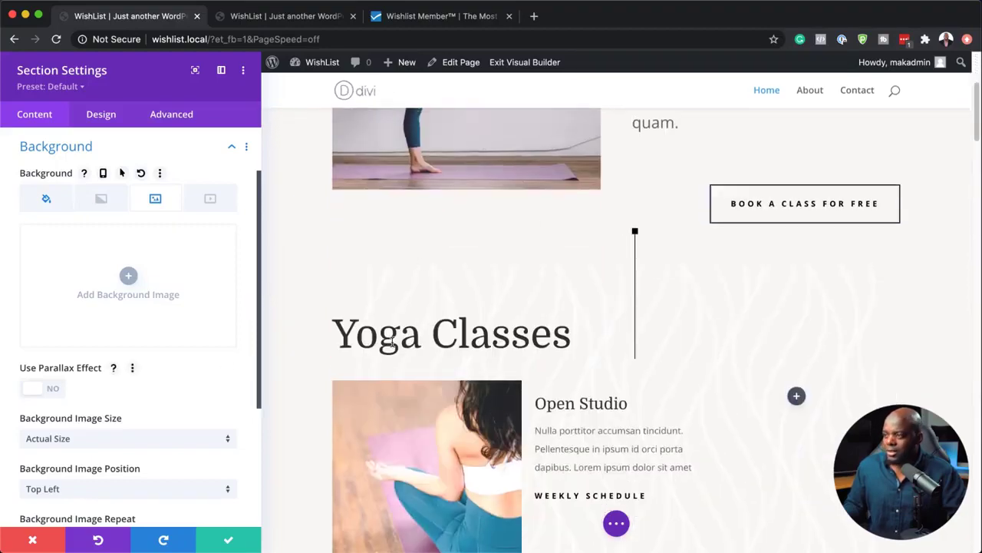
scroll(392, 342, up, 2)
scroll(392, 342, up, 2)
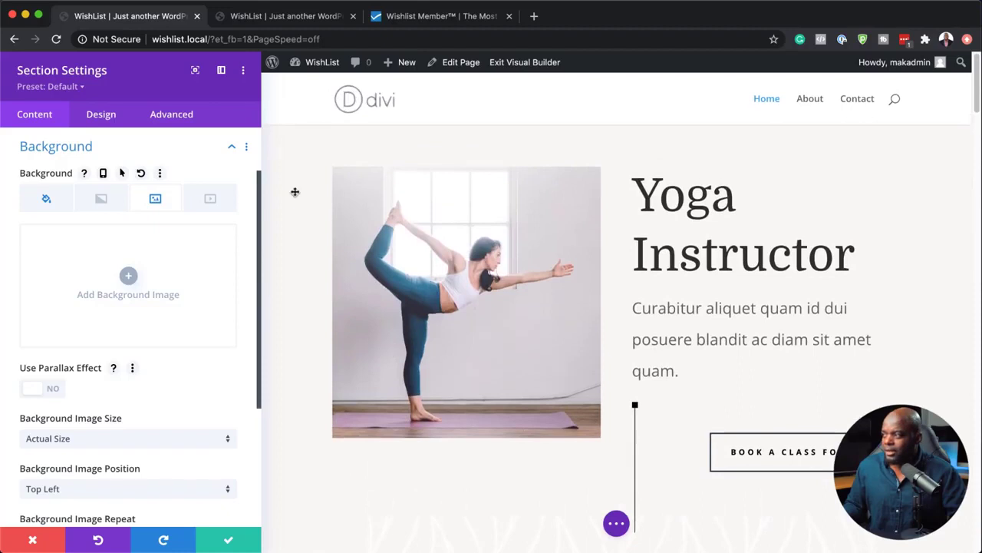
Change the hero section's background color to a light peach (#f9f3ed) and save the section settings
click(46, 200)
click(136, 297)
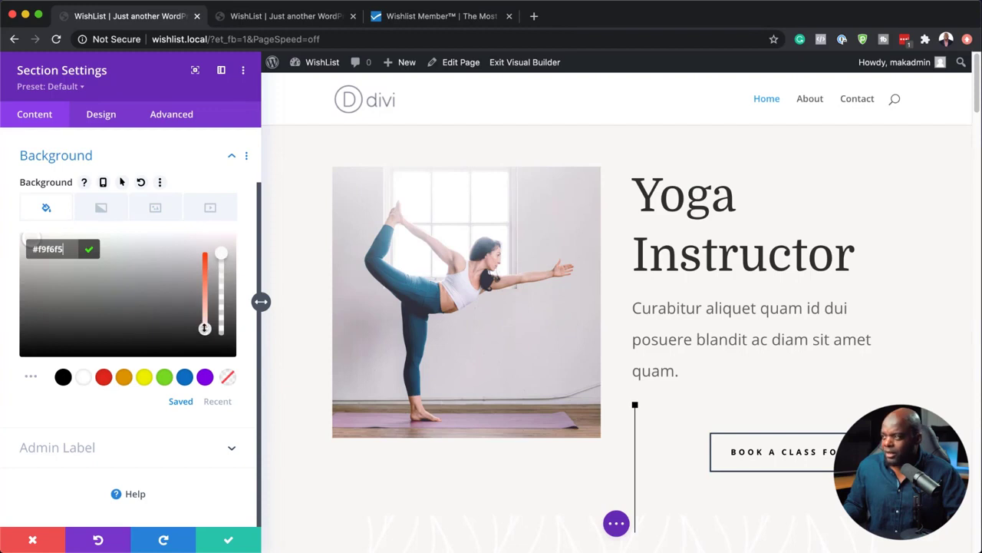
mouse_move(205, 328)
mouse_down()
mouse_move(204, 244)
mouse_move(205, 330)
mouse_up()
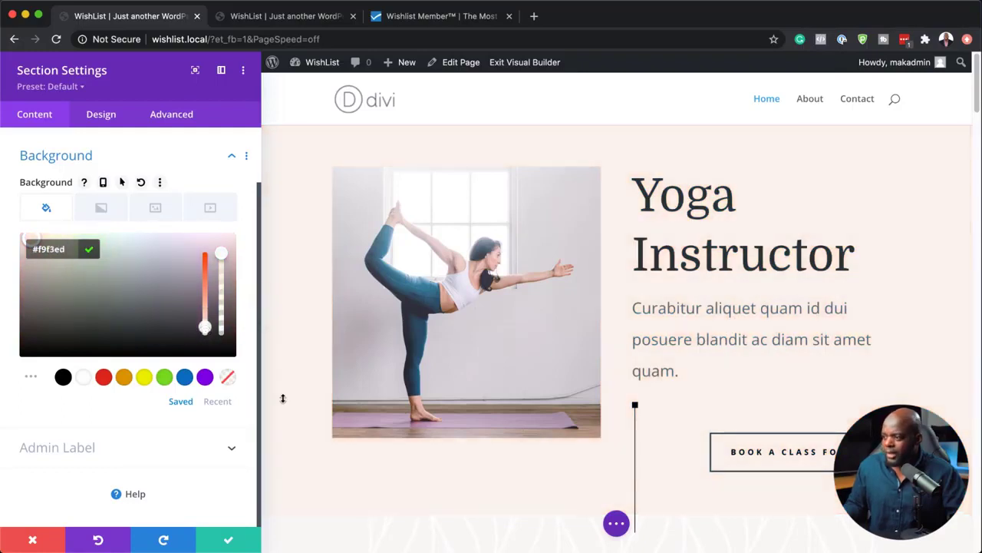
click(228, 539)
Close the Wishlist Member website and open unsplash.com in a new browser tab
mouse_move(284, 240)
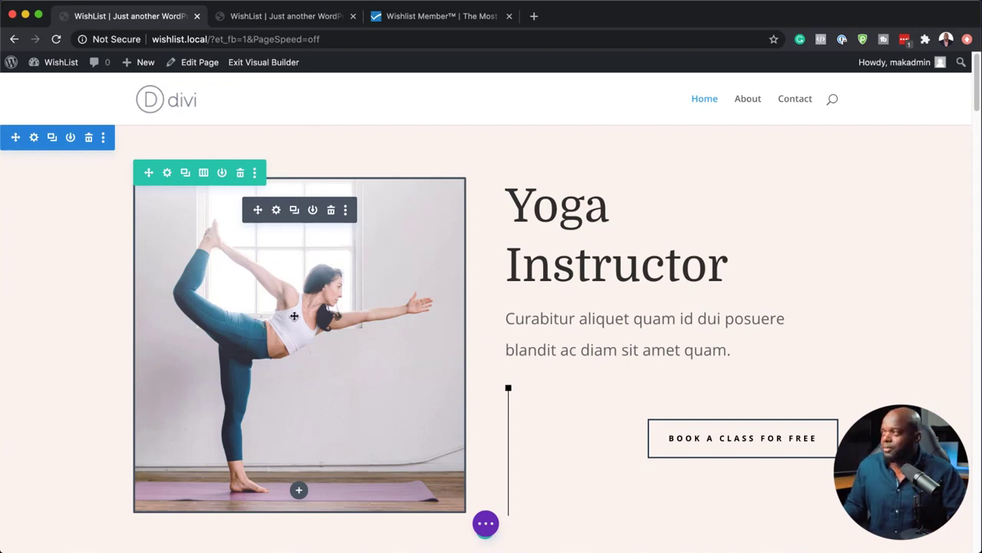
click(509, 16)
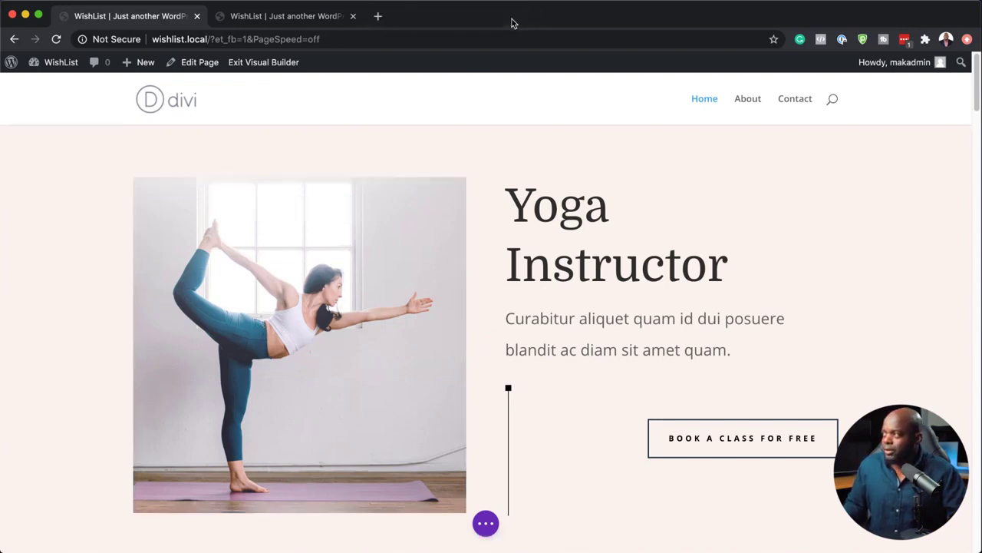
click(378, 16)
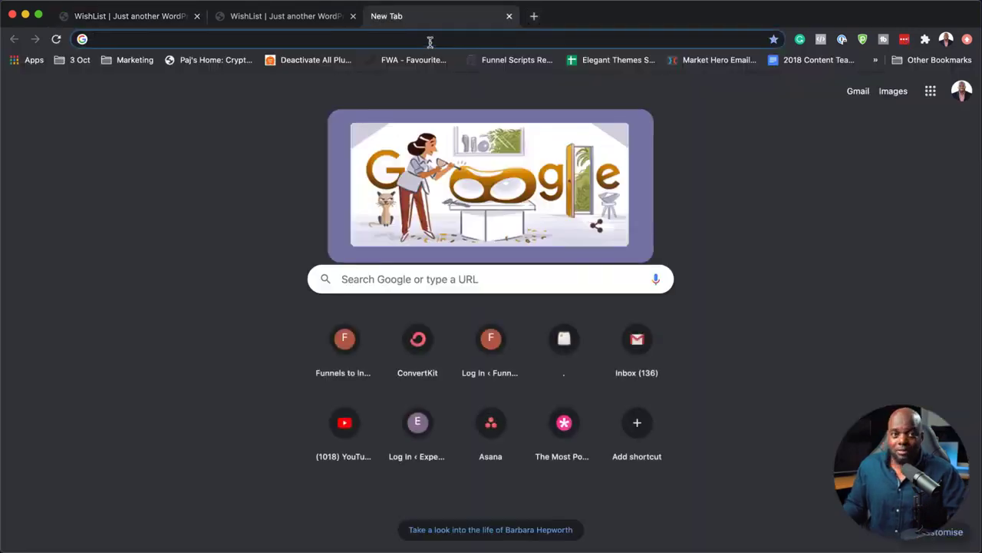
click(429, 43)
text(un)
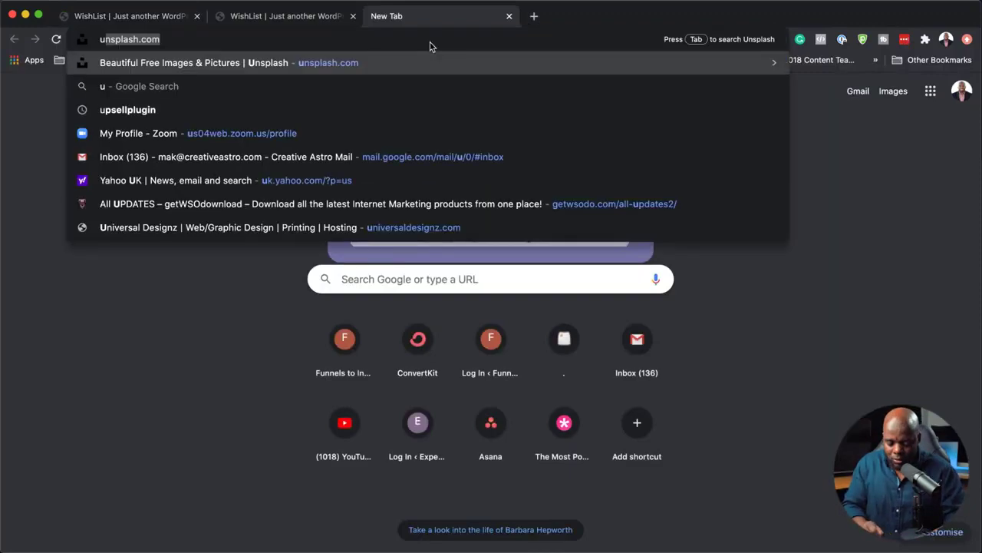
text(sp)
key(Return)
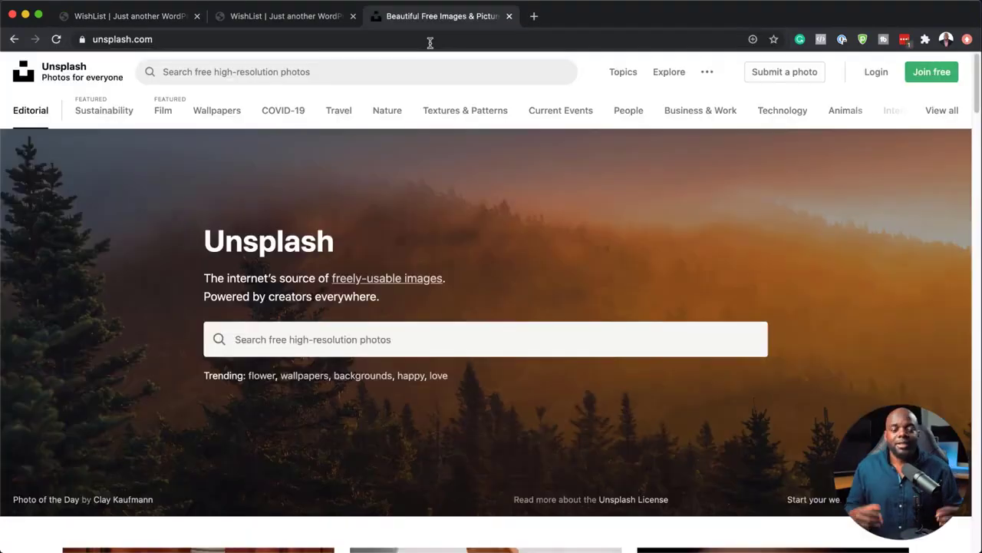
Search Unsplash for photos matching "talking"
click(355, 77)
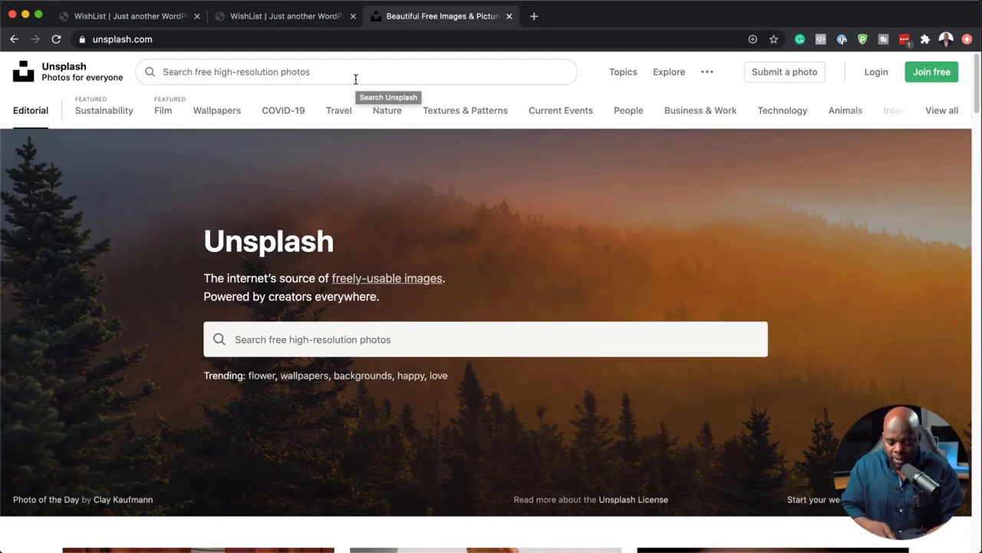
text(talking)
key(Return)
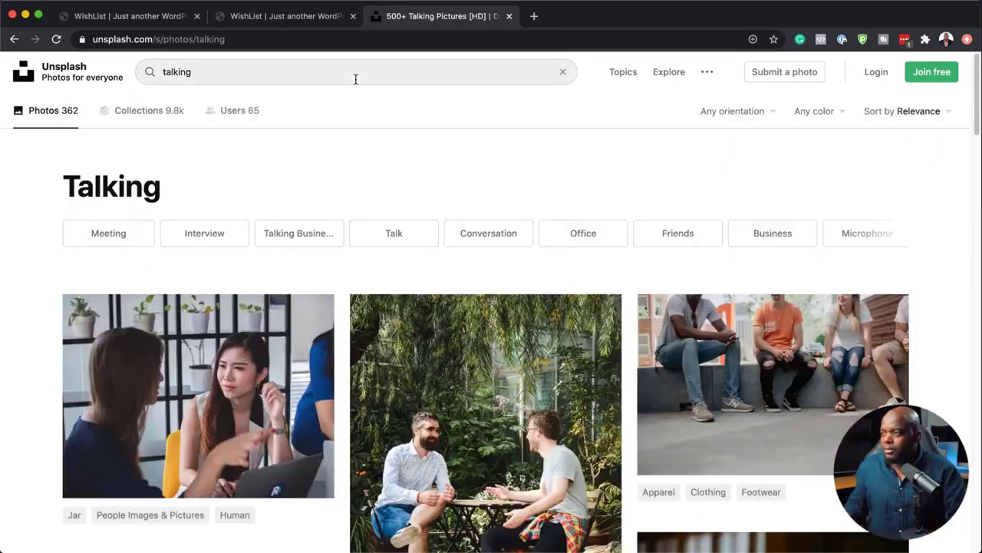
Find the photo of a couple talking over coffee behind a café window in the search results and download it for free
scroll(492, 283, down, 2)
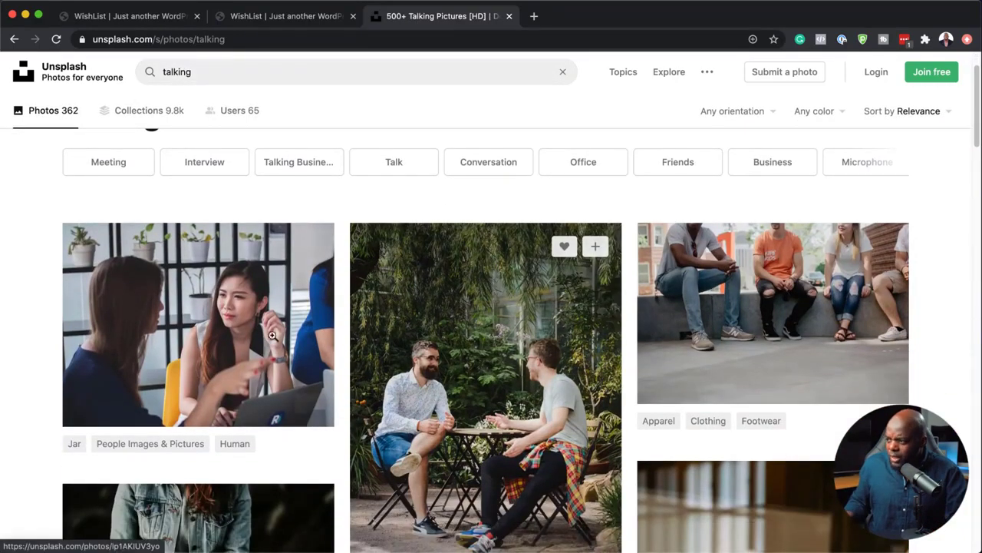
scroll(588, 392, down, 1)
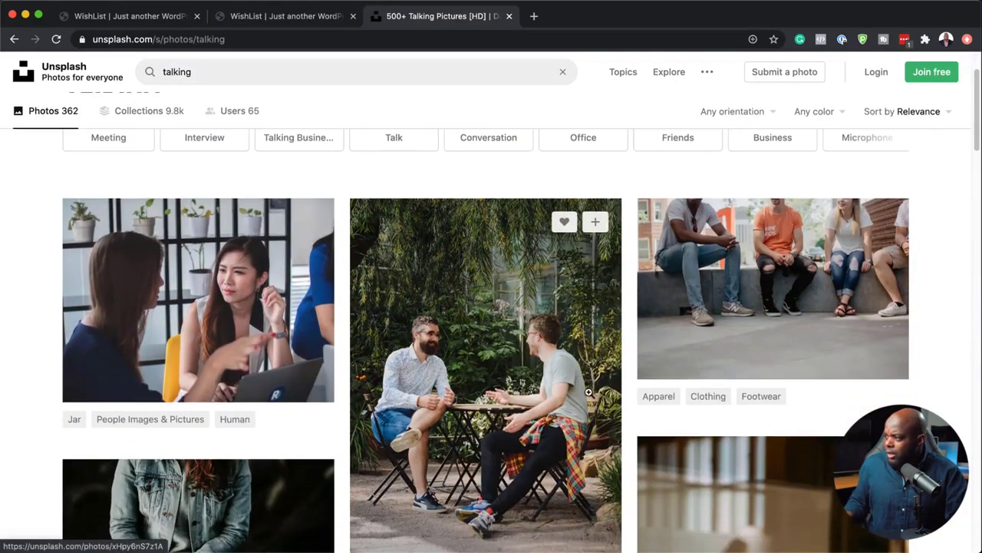
scroll(522, 375, down, 10)
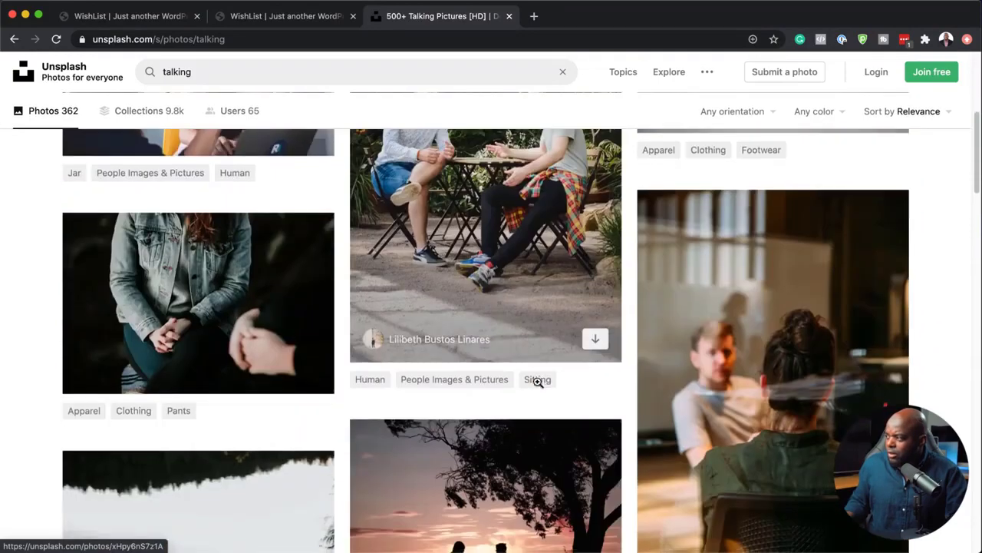
scroll(537, 382, down, 5)
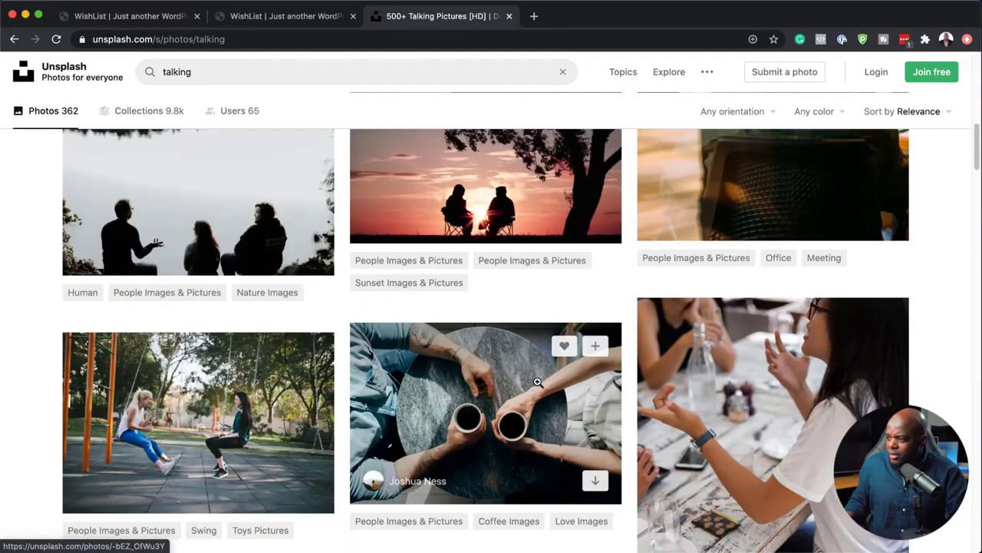
scroll(537, 381, down, 6)
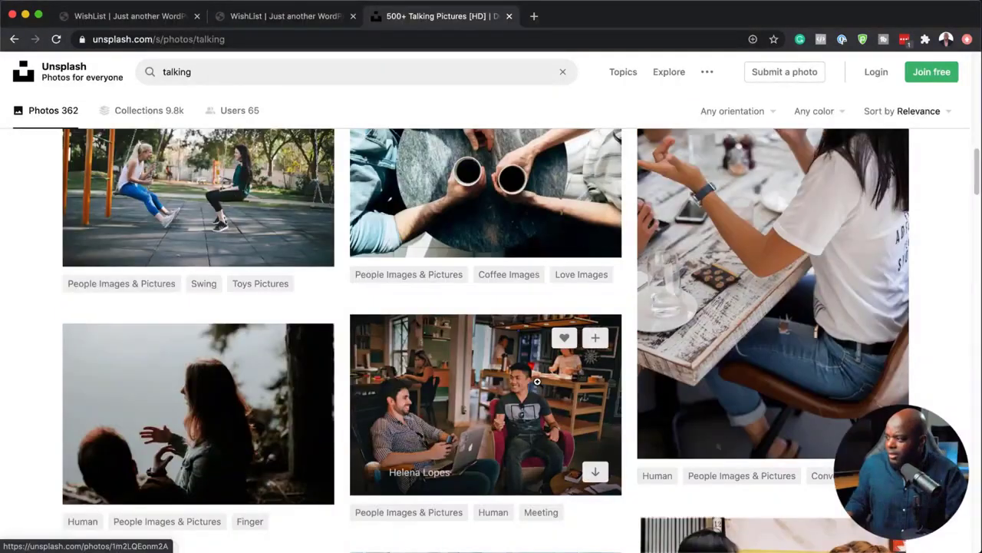
scroll(538, 381, down, 3)
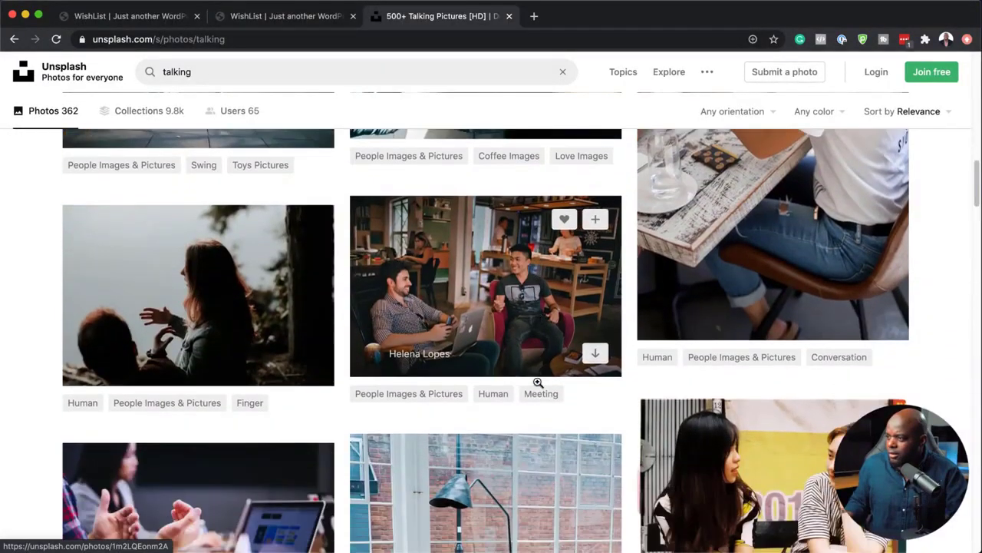
scroll(530, 399, down, 4)
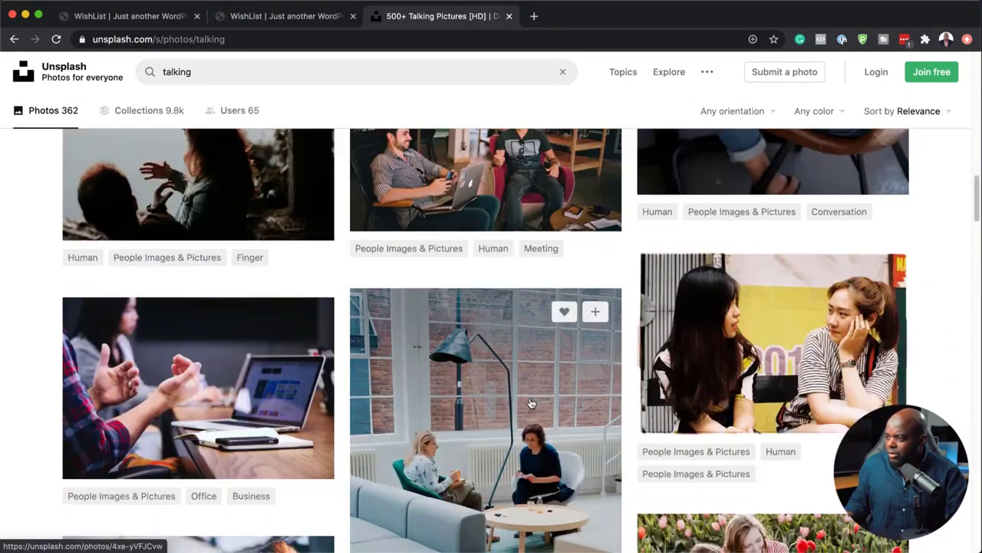
scroll(529, 398, down, 1)
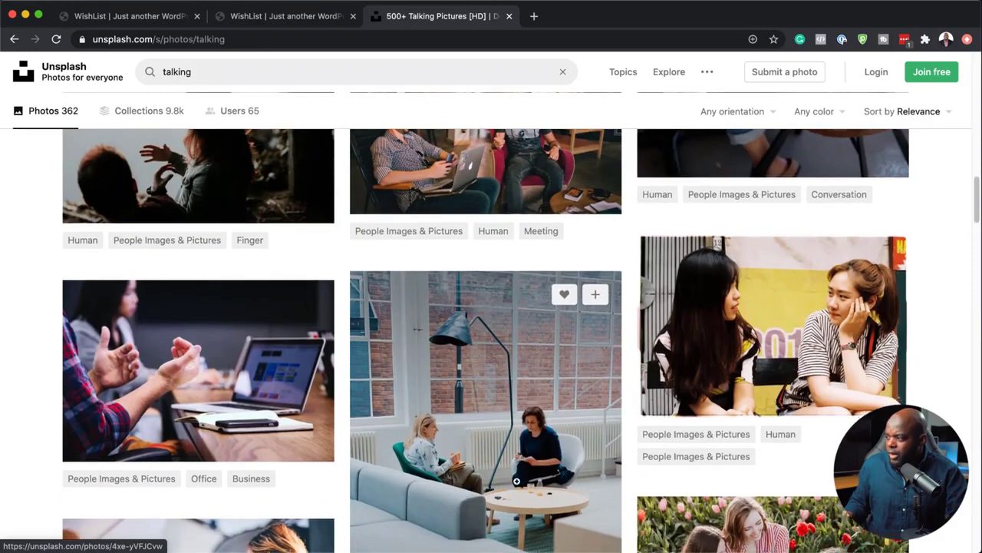
scroll(516, 480, down, 3)
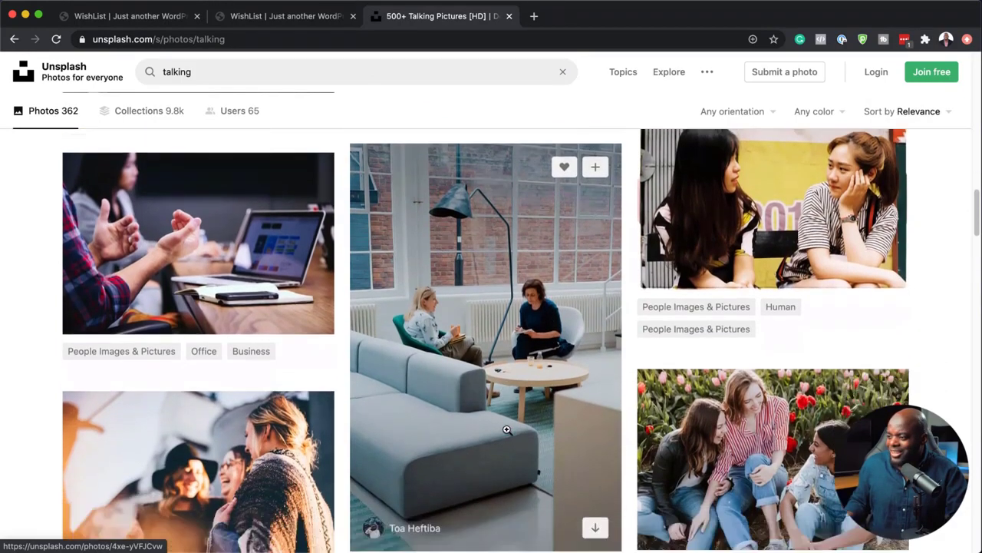
scroll(507, 430, down, 2)
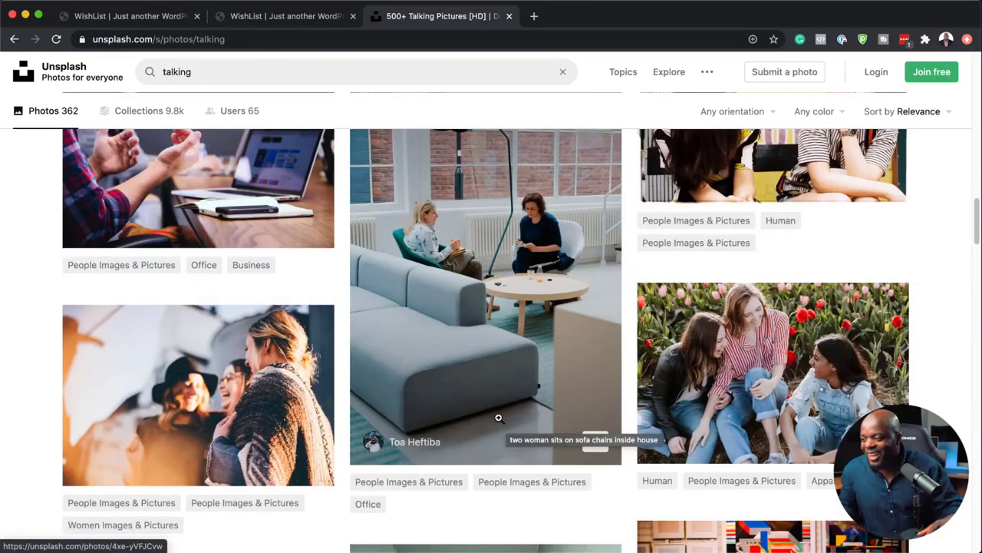
scroll(532, 374, down, 1)
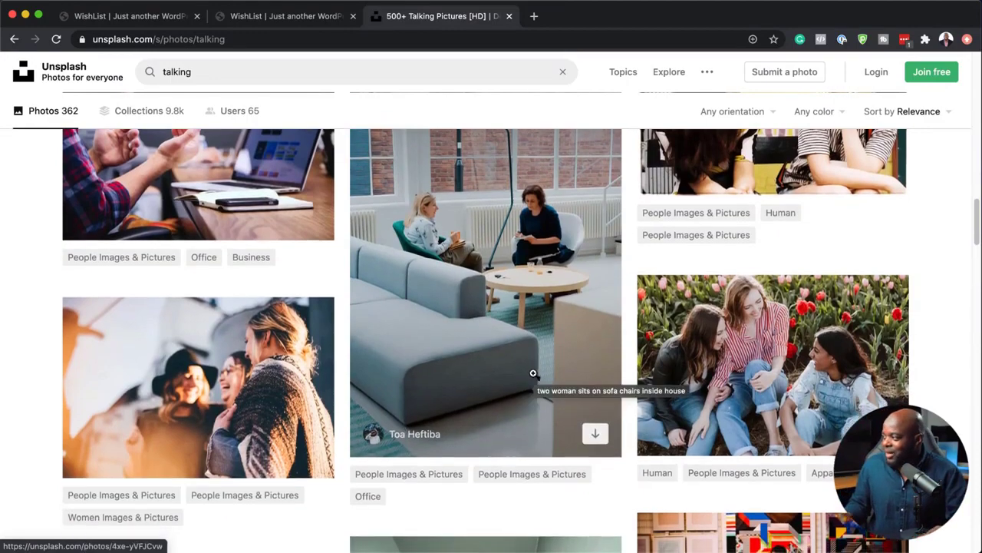
scroll(533, 373, down, 8)
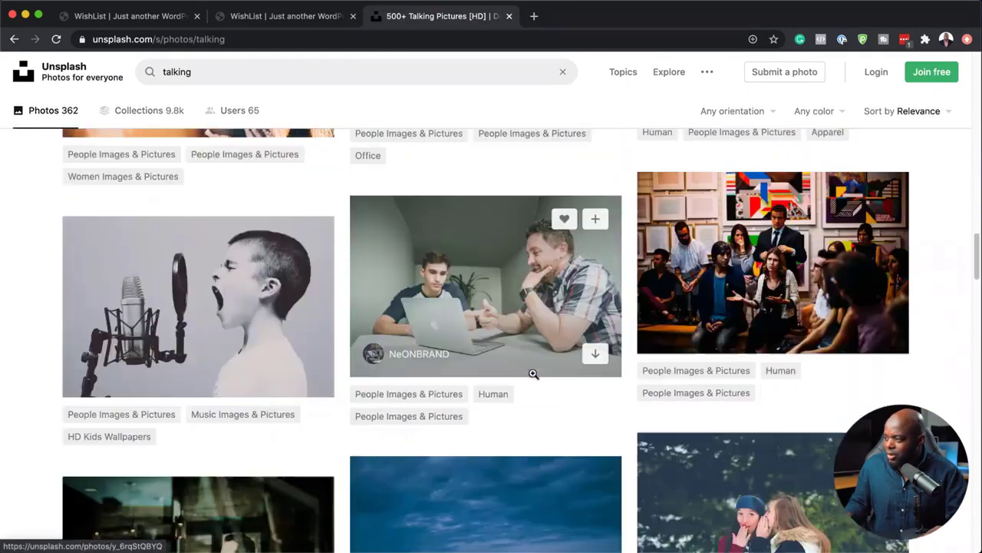
scroll(533, 373, down, 5)
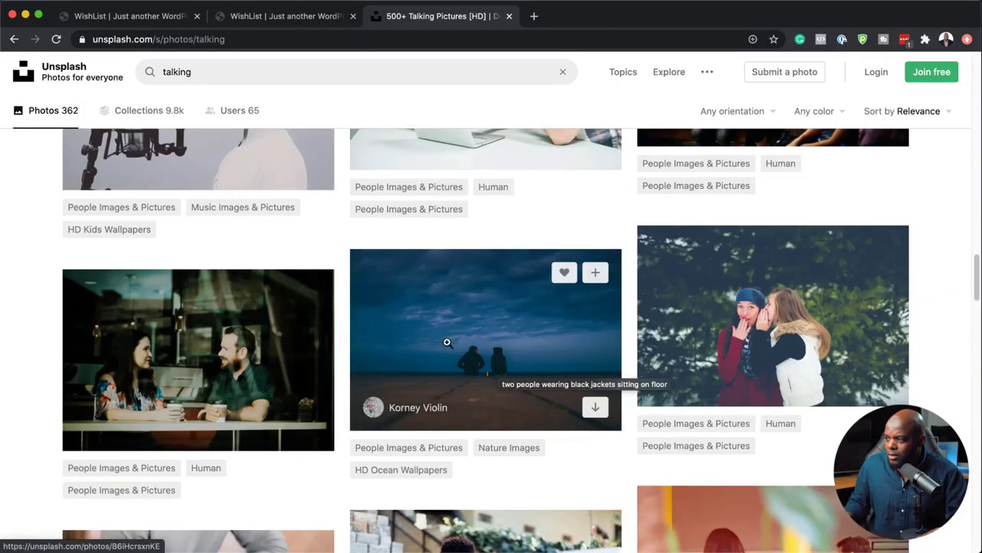
click(146, 376)
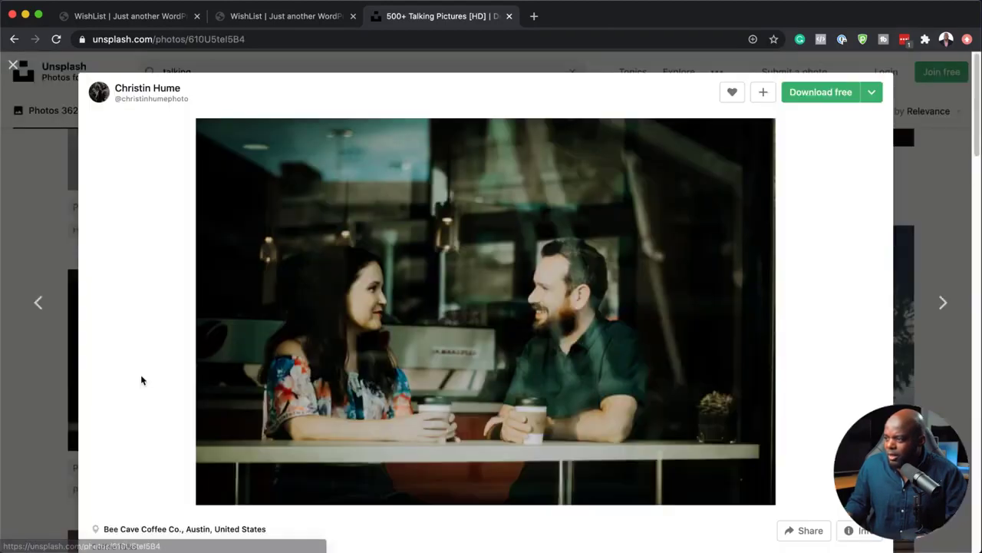
click(794, 94)
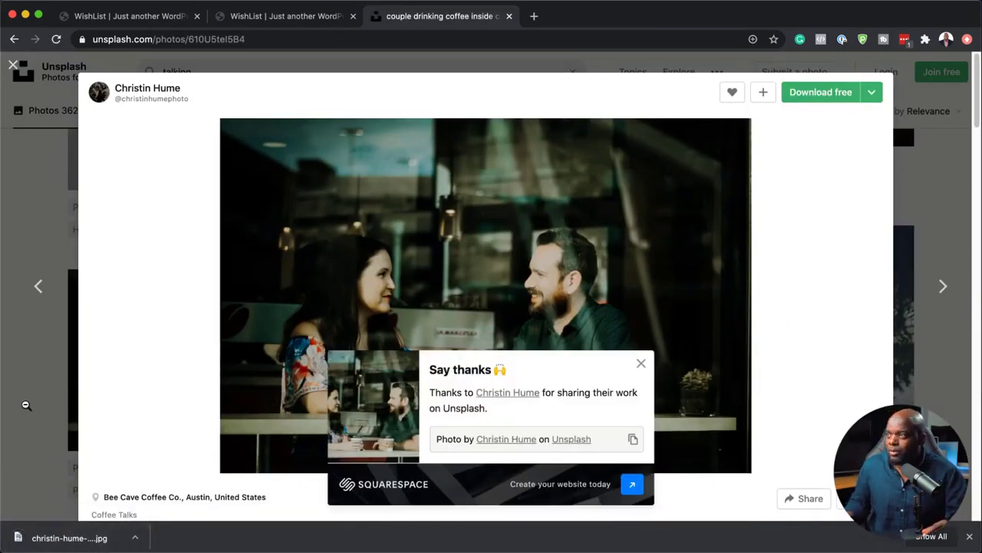
Return to the homepage builder and upload the downloaded coffee-couple photo through the hero image's settings
click(163, 22)
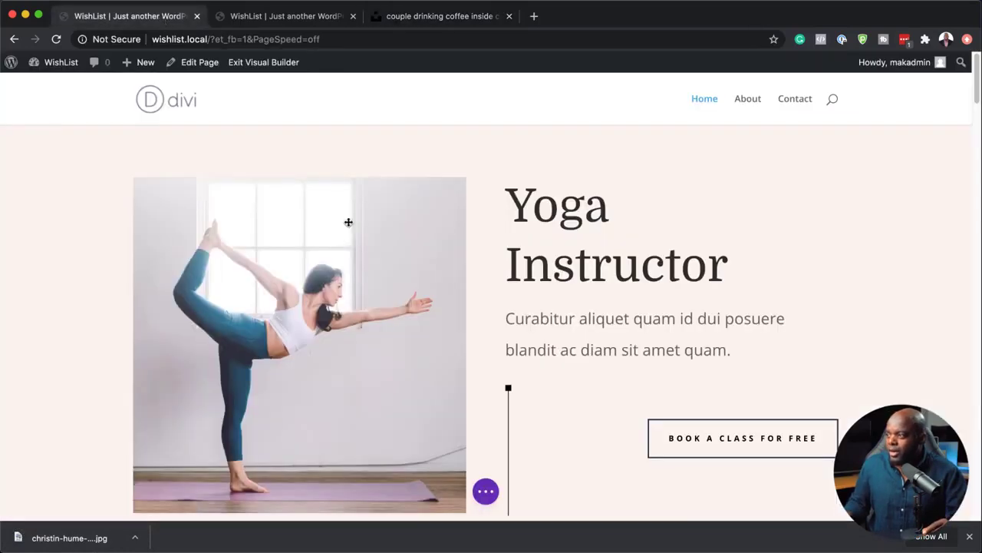
mouse_move(252, 292)
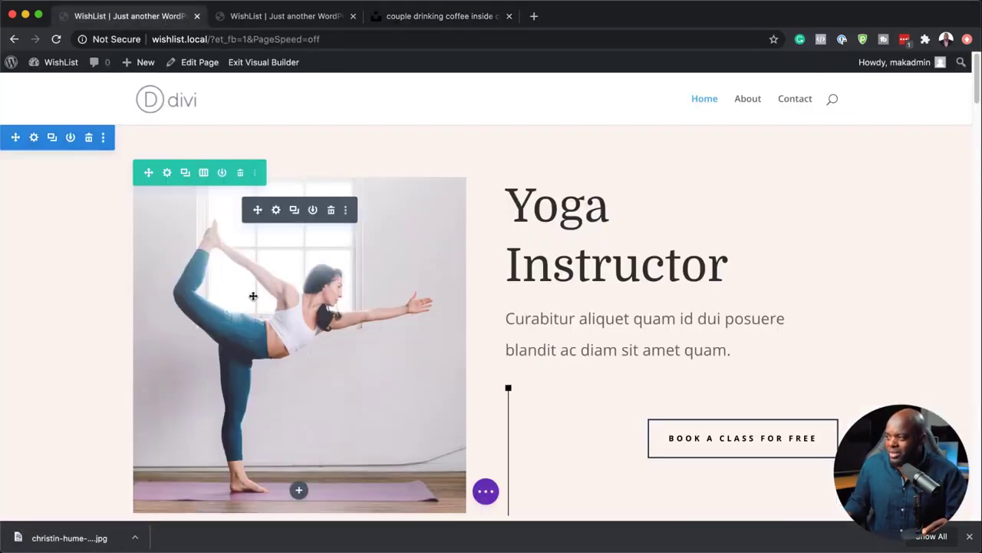
click(277, 214)
click(153, 277)
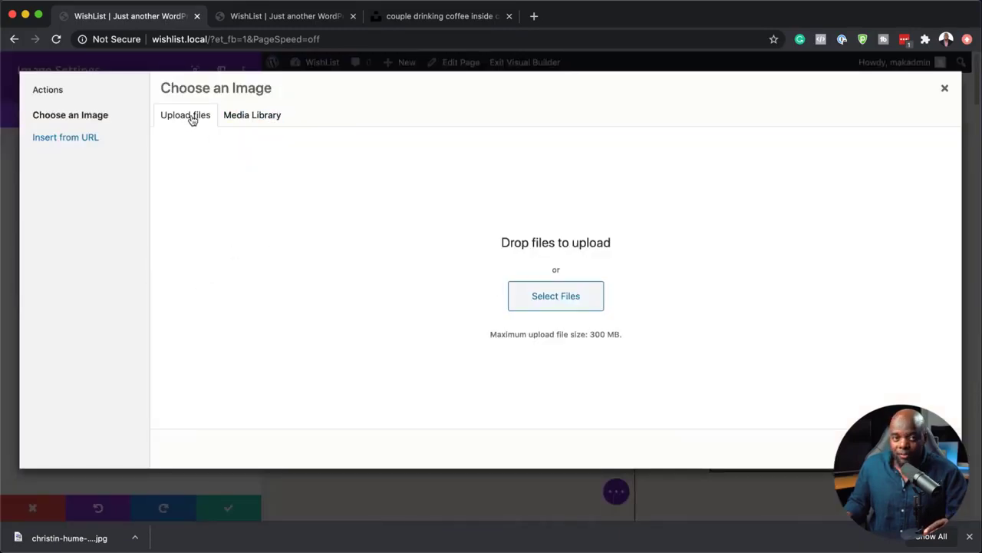
click(566, 292)
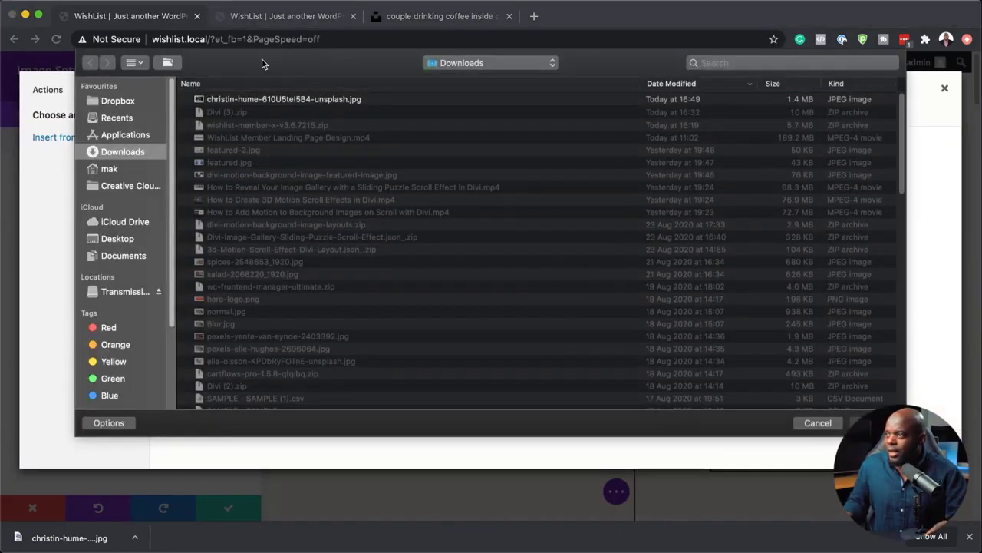
click(261, 102)
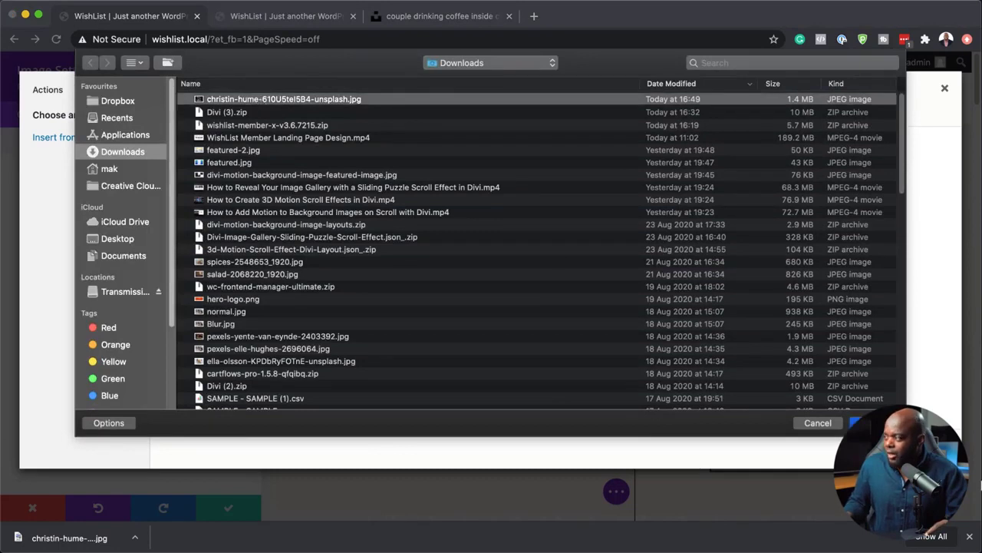
click(856, 423)
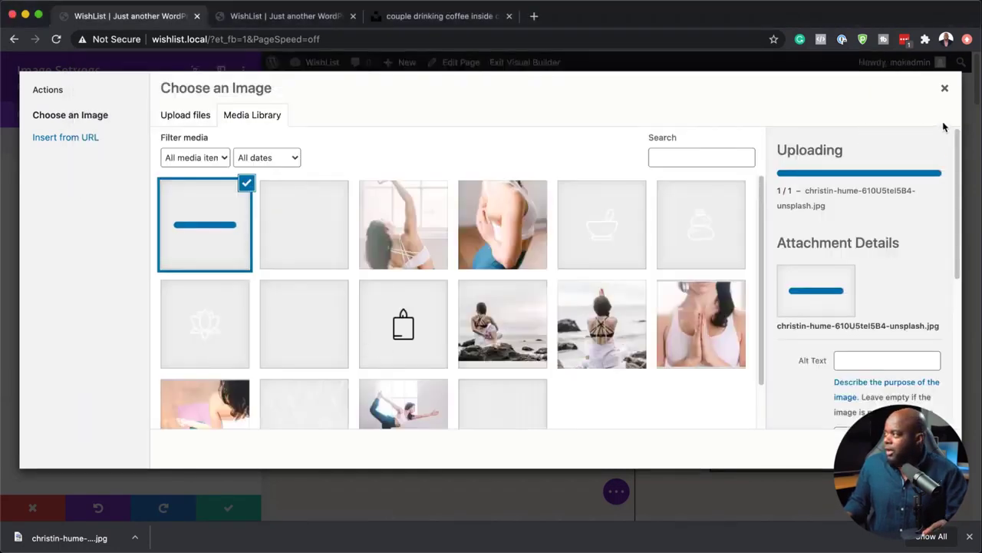
Replace the hero's yoga image with the uploaded coffee-couple photo, save the image settings and dismiss the browser's downloads bar
scroll(453, 299, down, 1)
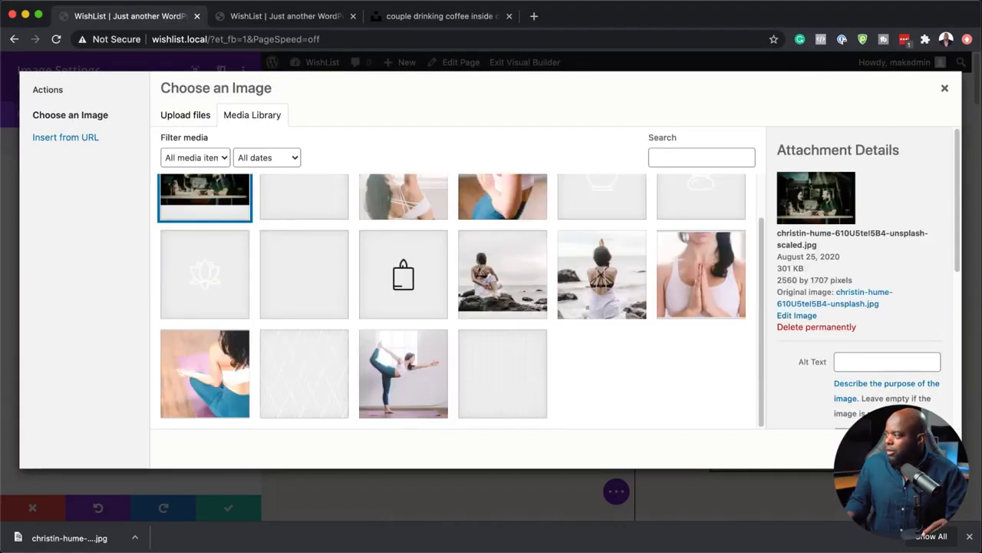
click(875, 449)
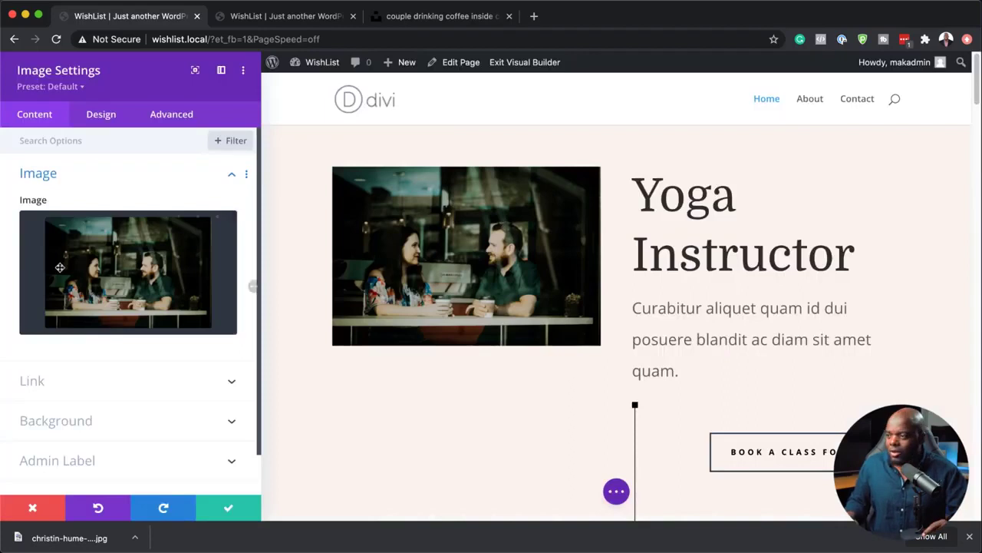
click(228, 507)
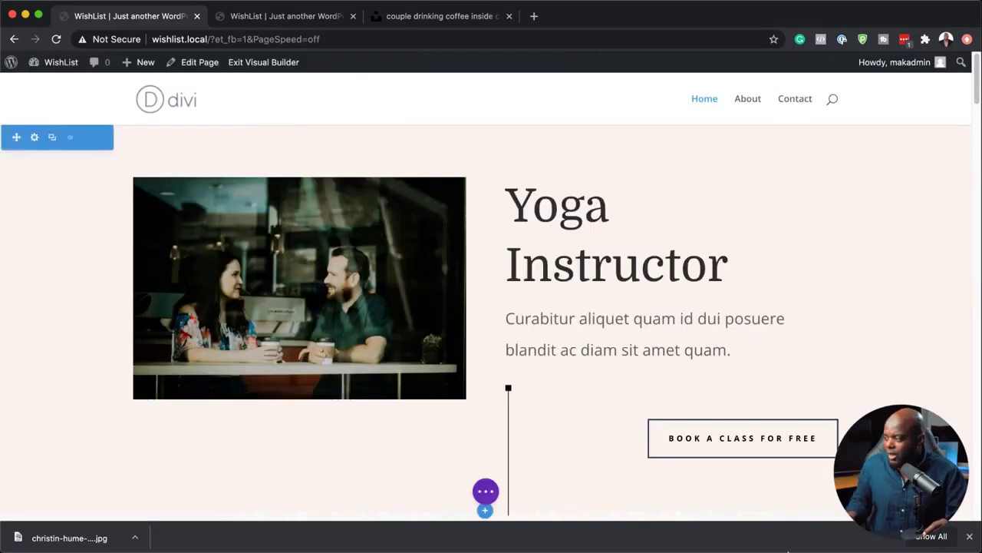
click(971, 538)
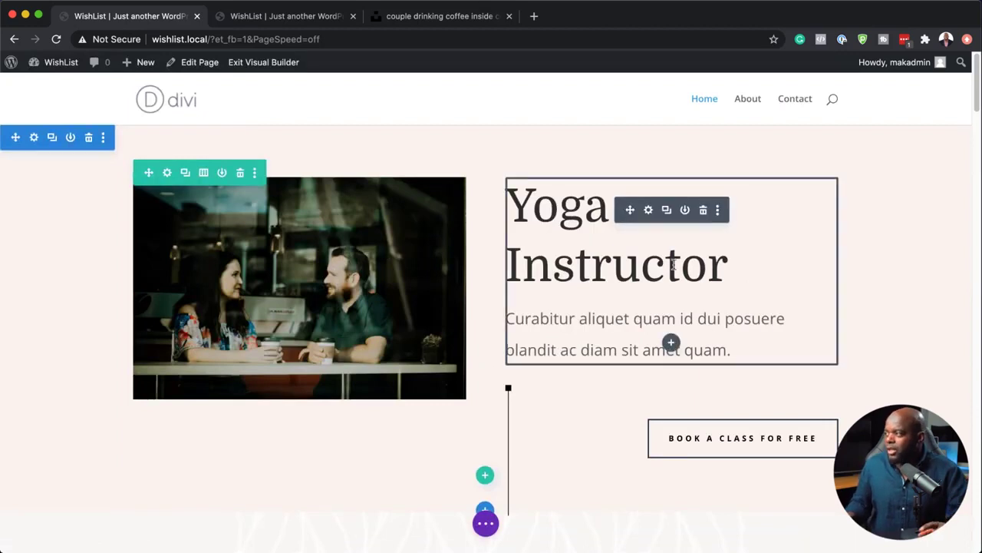
Change the hero heading to "Become Positive, Change Your Life.", set its H1 desktop text size to 48px and save the text settings
click(648, 211)
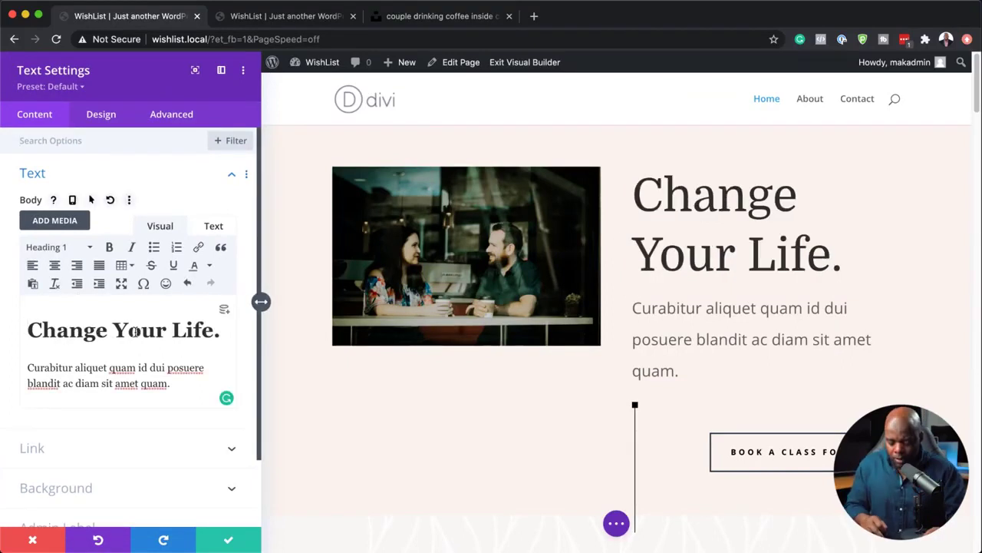
text(Become Positive,)
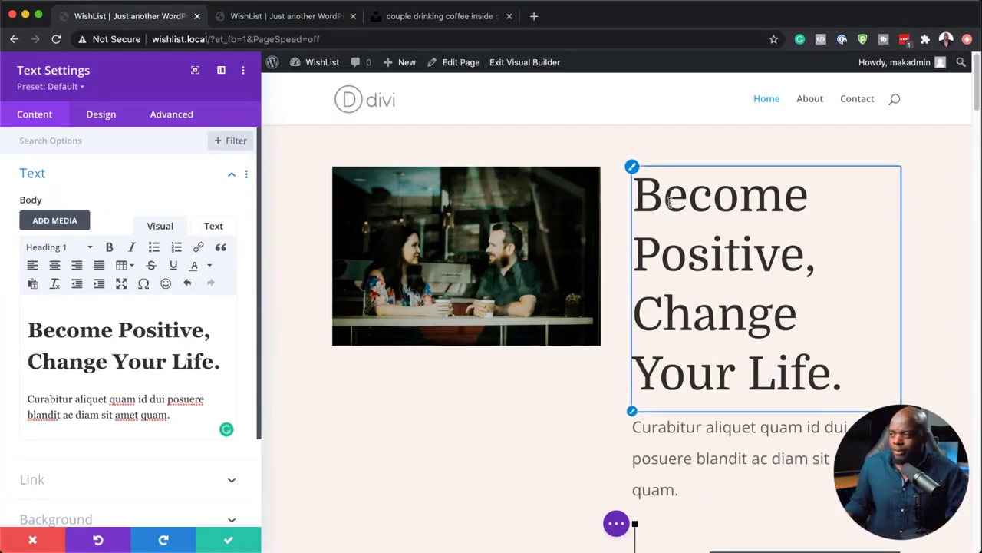
click(97, 116)
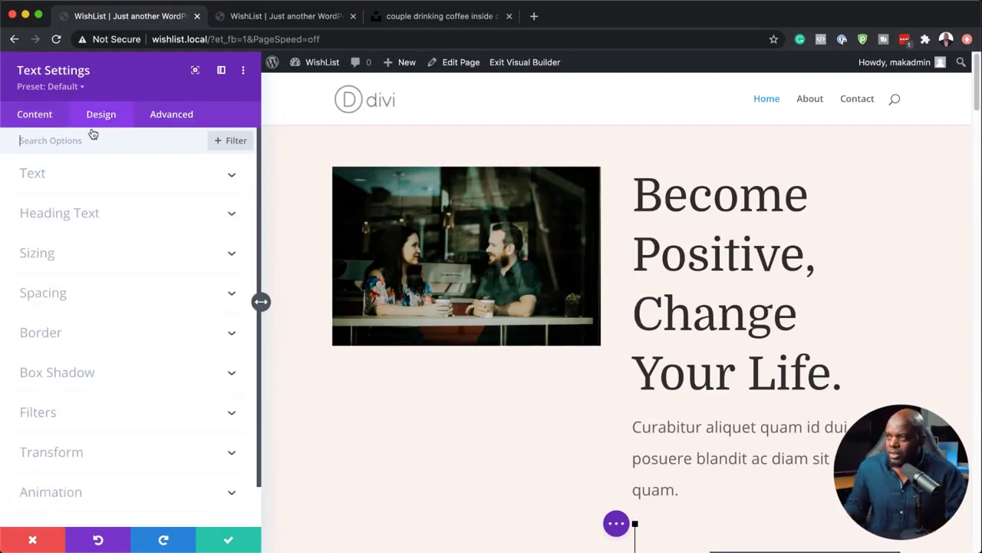
click(81, 213)
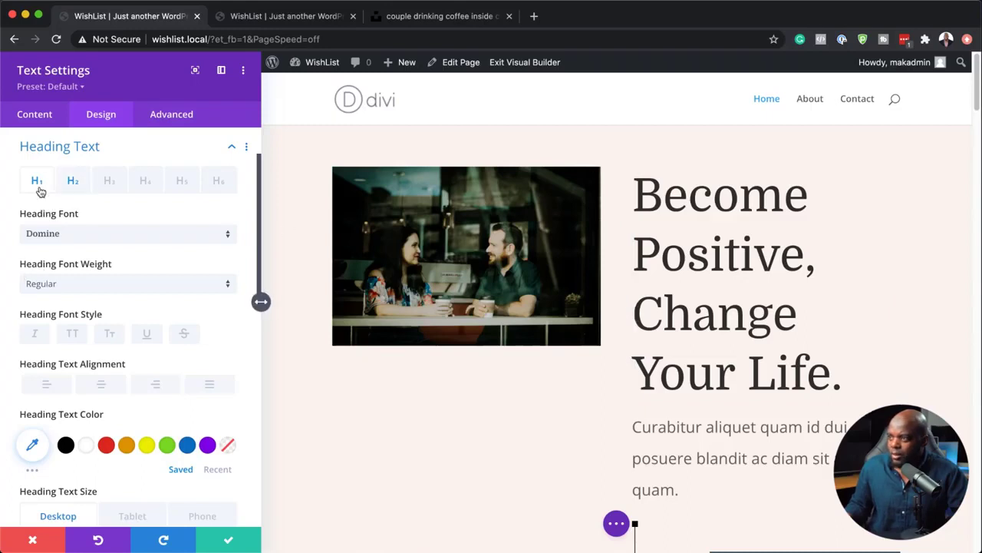
scroll(99, 414, down, 2)
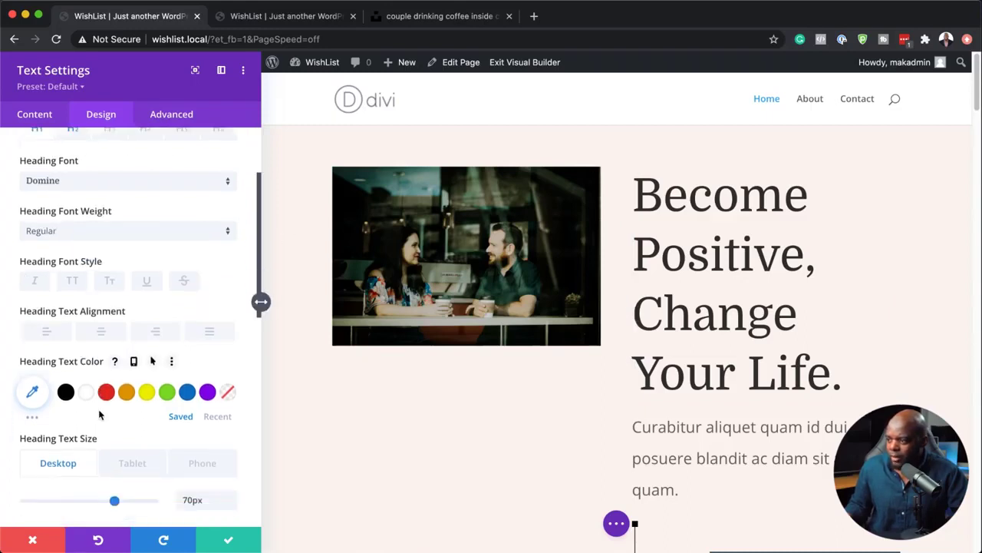
scroll(99, 415, down, 2)
drag(115, 455, 86, 458)
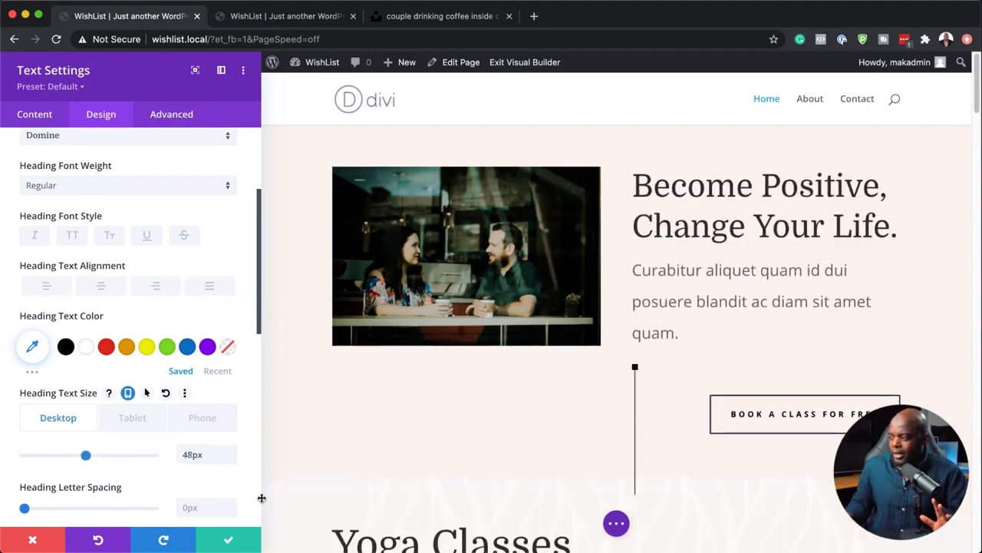
click(230, 541)
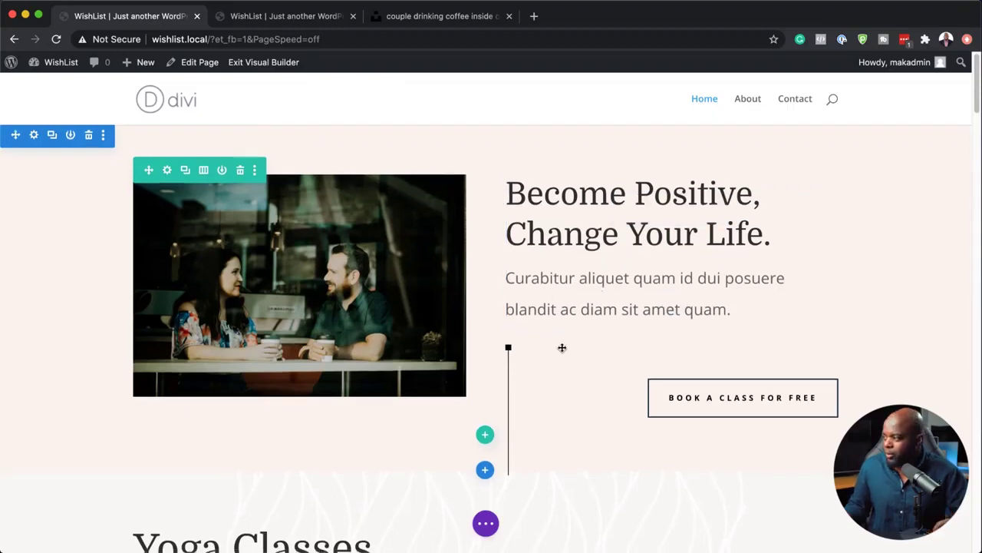
scroll(561, 345, down, 2)
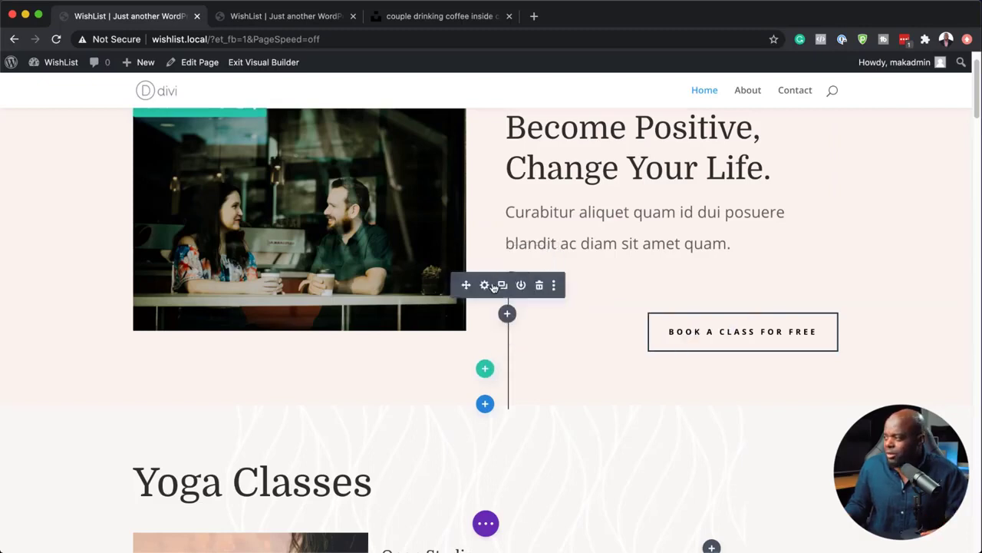
Delete the blank module between the hero paragraph and the button, and set the button's desktop alignment to left
click(540, 285)
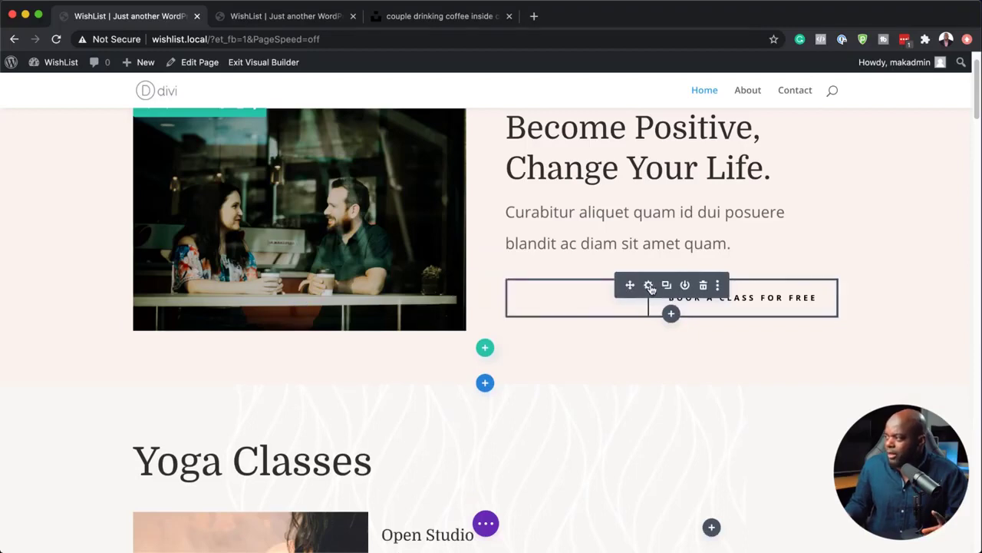
click(649, 285)
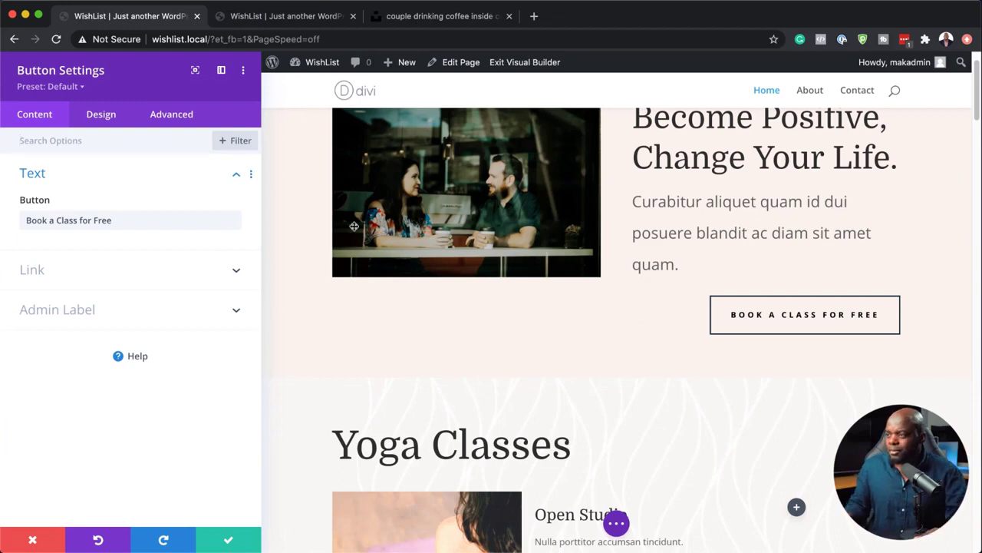
click(102, 115)
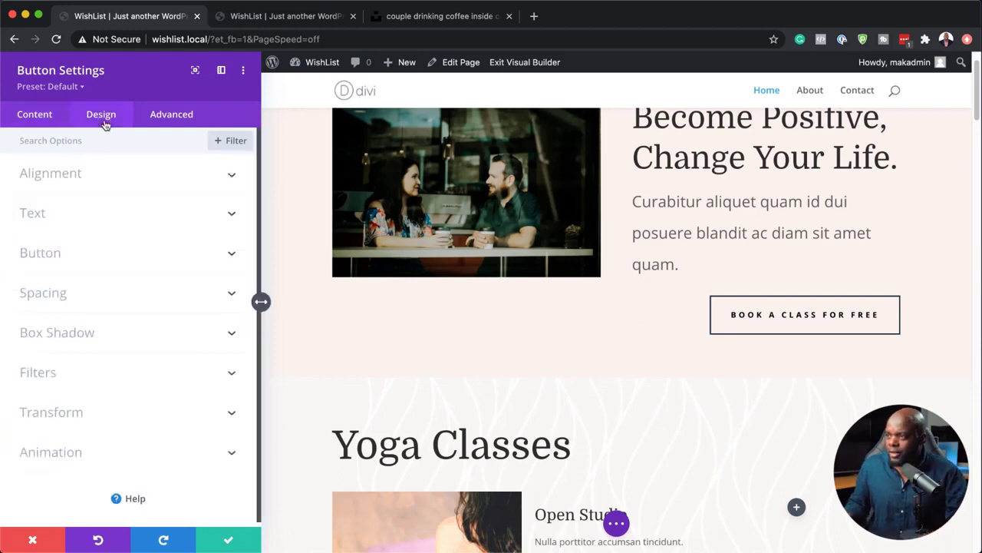
click(78, 180)
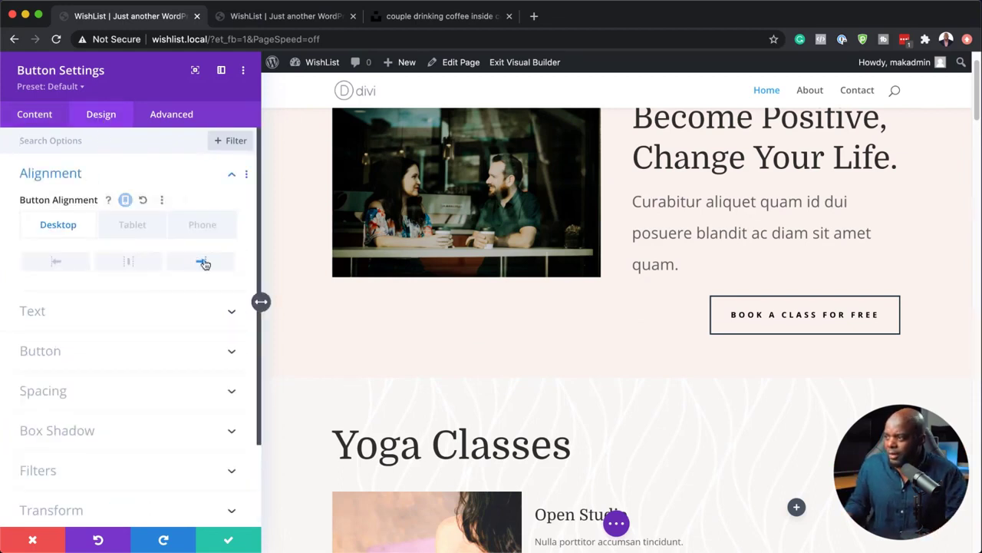
click(57, 263)
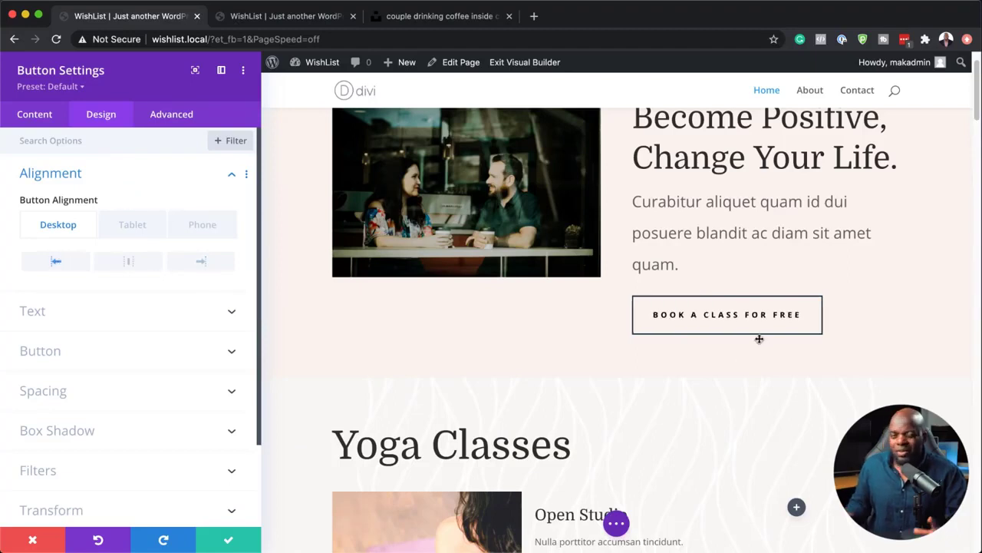
Change the hero button's text to "Become A MEMBER", check its link options and save the button settings
click(46, 120)
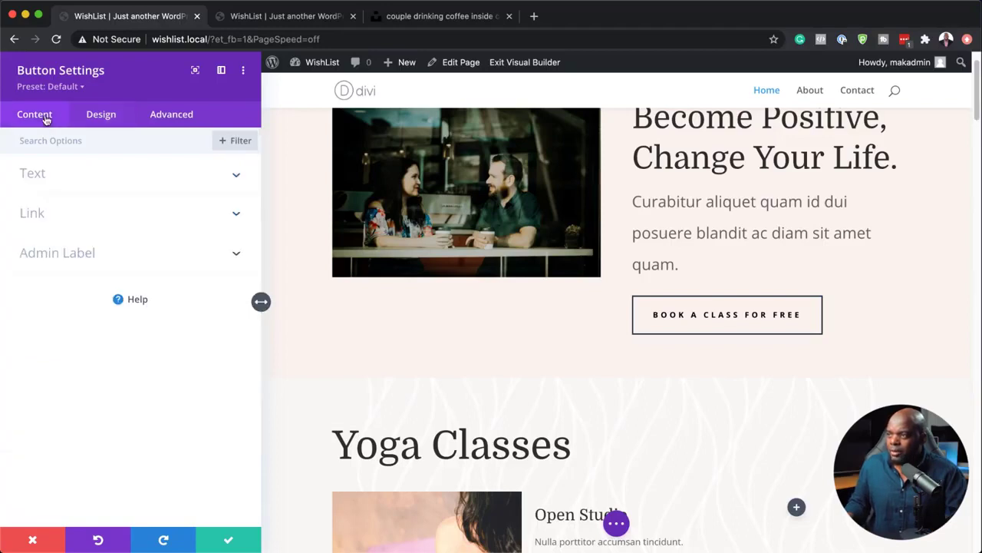
click(50, 183)
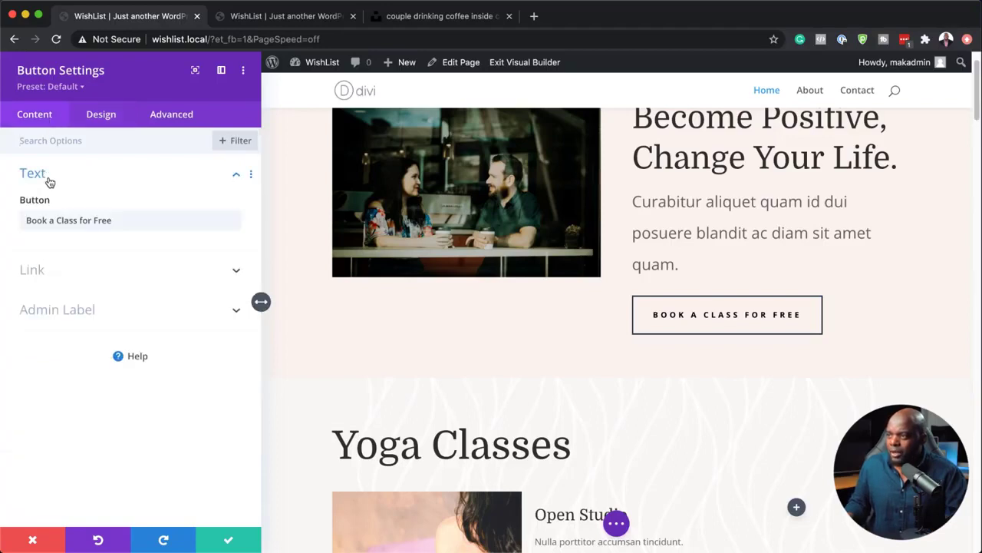
triple_click(122, 220)
text(Become A MEMBER)
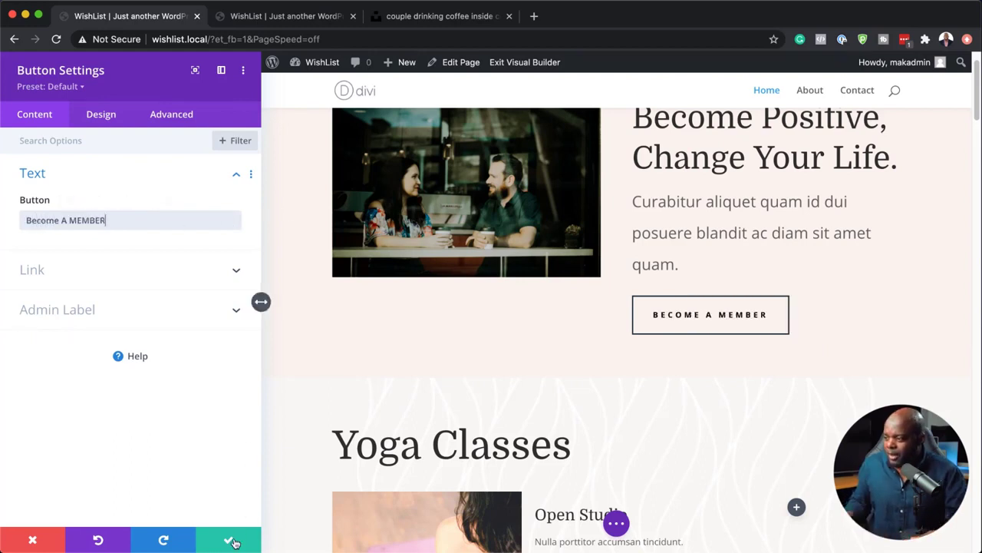
click(38, 270)
click(51, 267)
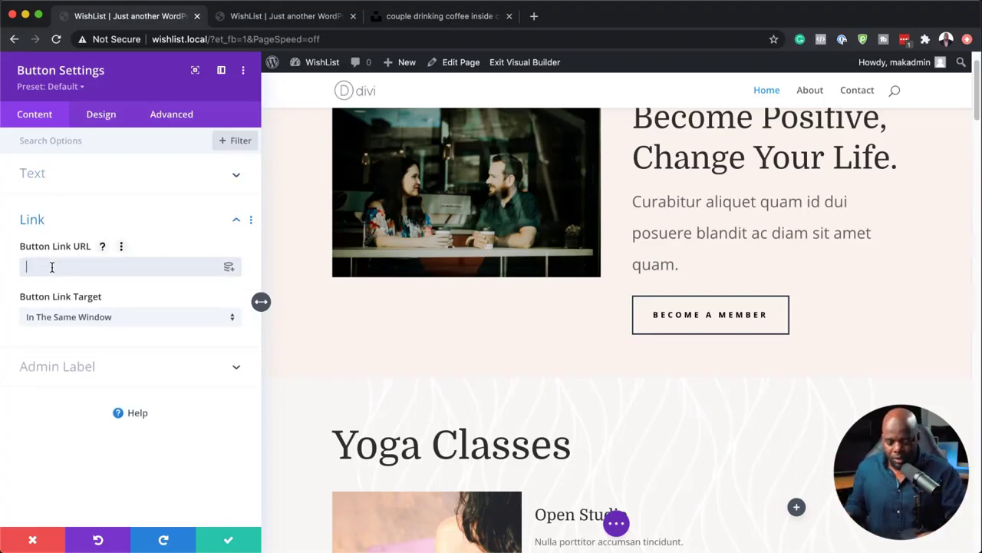
click(233, 542)
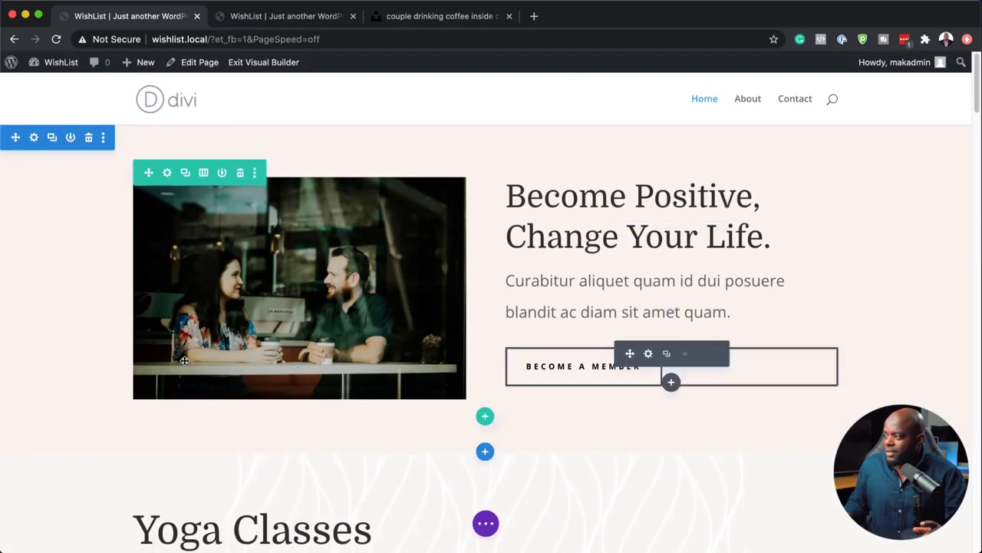
Replace the "Yoga Classes" heading text with "Sessions"
scroll(105, 394, down, 5)
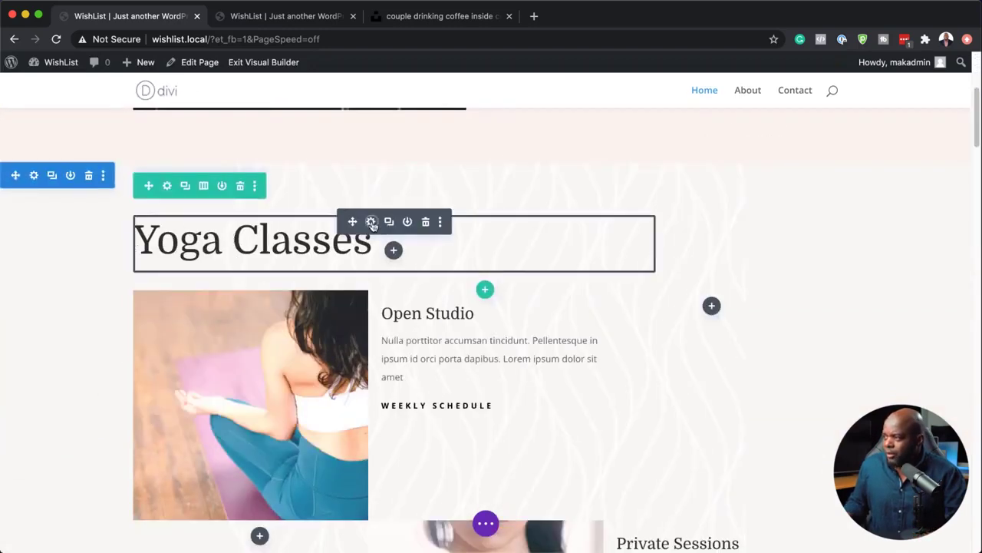
click(372, 222)
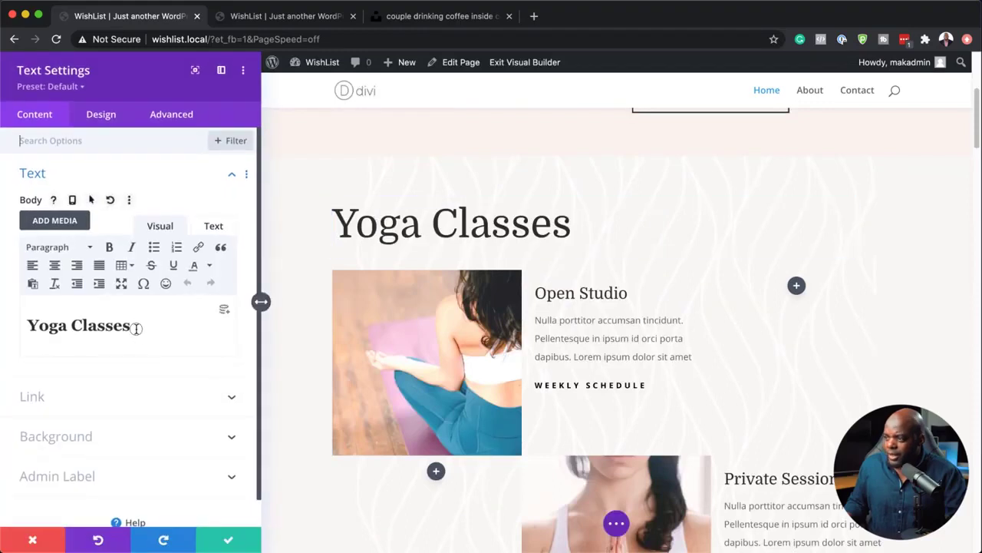
drag(136, 329, 23, 323)
text(Sess)
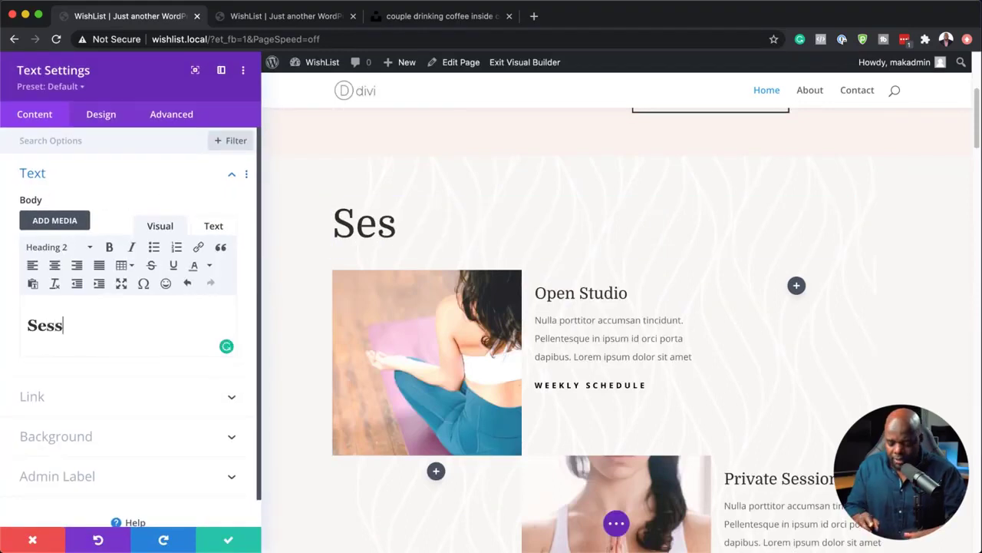
text(ions)
Set the Sessions heading's H2 desktop text size to 42px and save the text settings
click(105, 121)
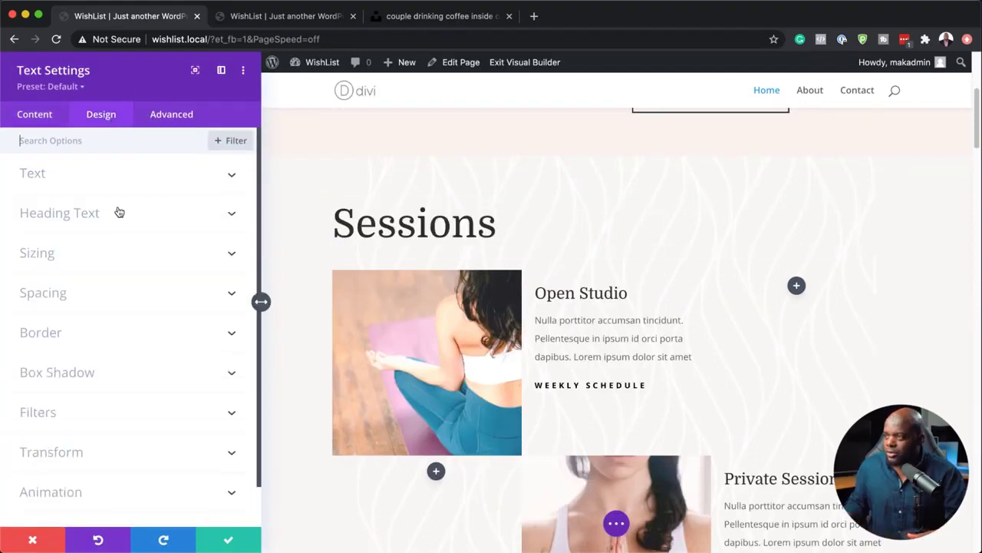
click(71, 223)
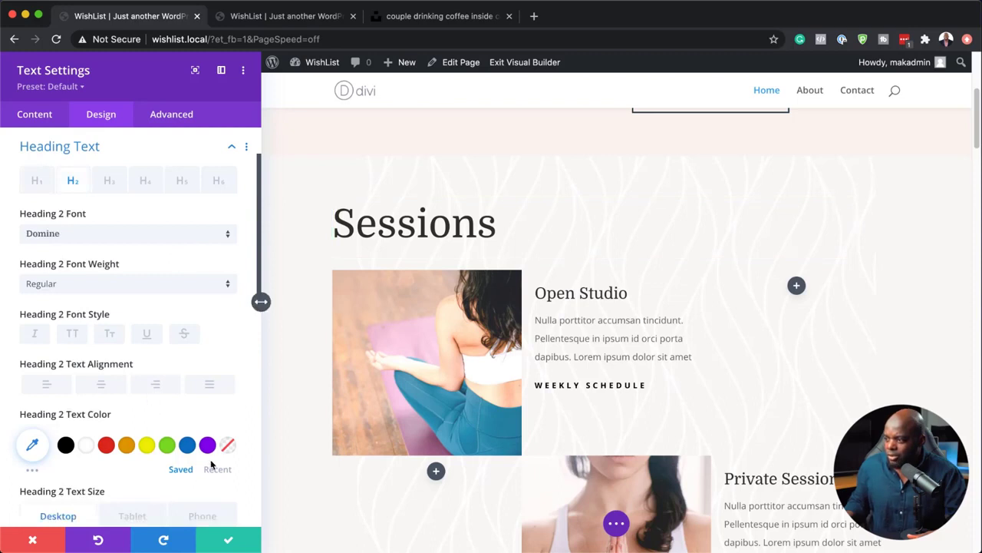
scroll(211, 463, down, 2)
drag(101, 472, 78, 476)
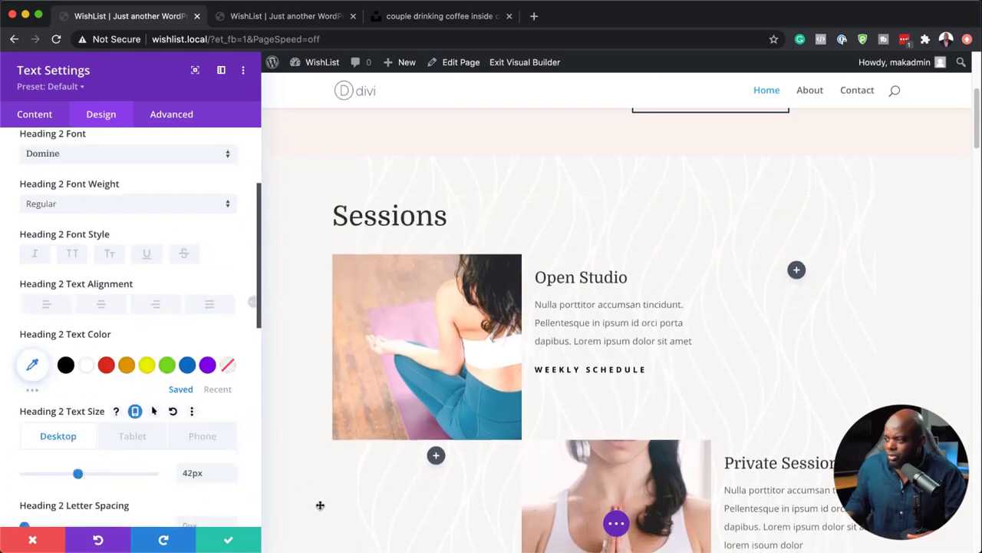
click(228, 539)
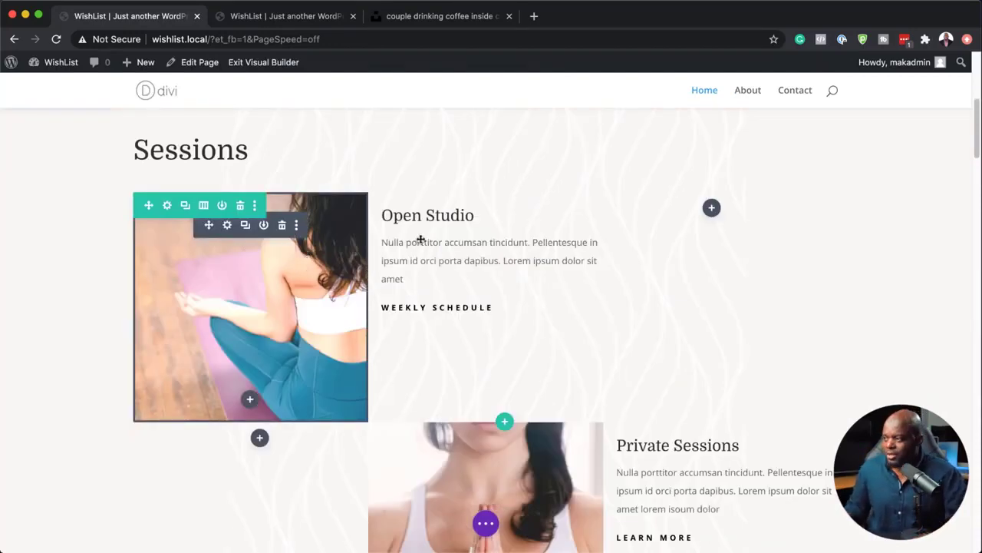
Delete the Private Sessions row and the whole Open Studio Schedule section from the homepage
scroll(404, 399, down, 3)
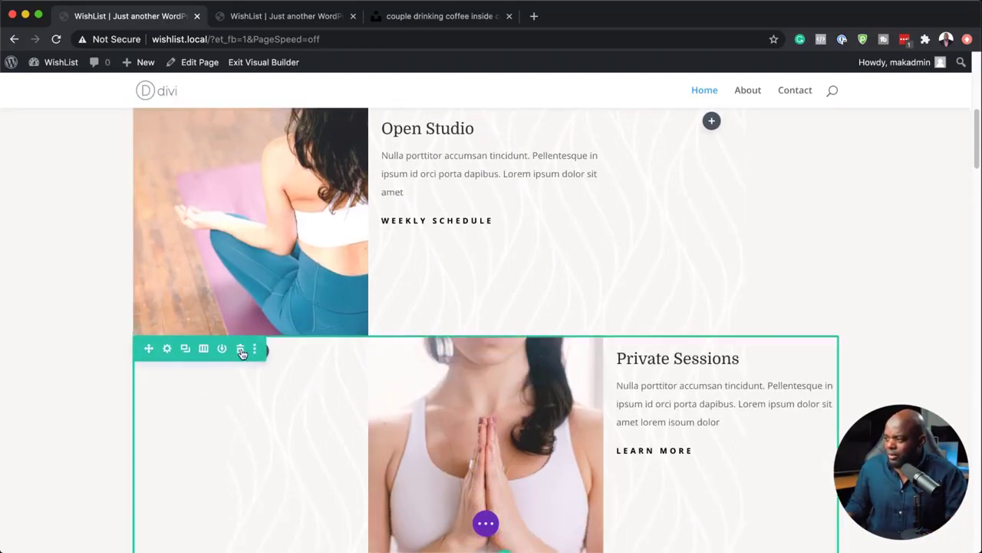
click(240, 349)
scroll(469, 402, down, 5)
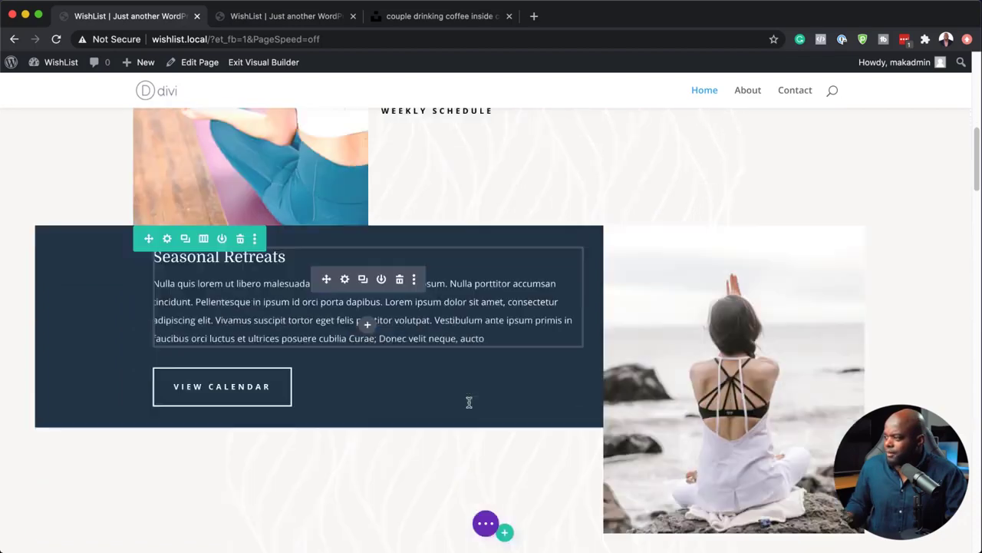
scroll(469, 401, down, 10)
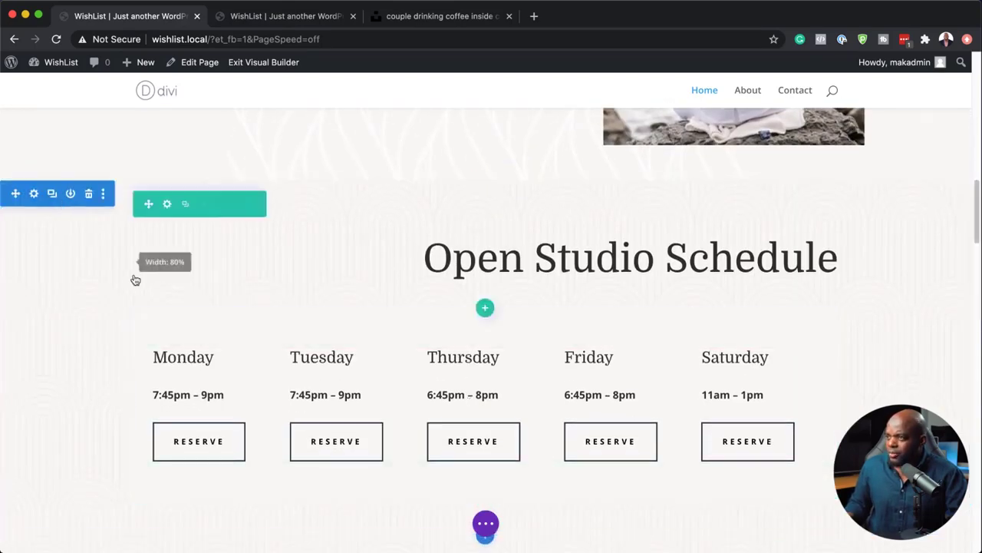
click(90, 207)
Delete the section below Spring Retreat 2020 that holds the dark "Lorem Ipsum Dolor" feature list and yoga photo
scroll(106, 353, down, 3)
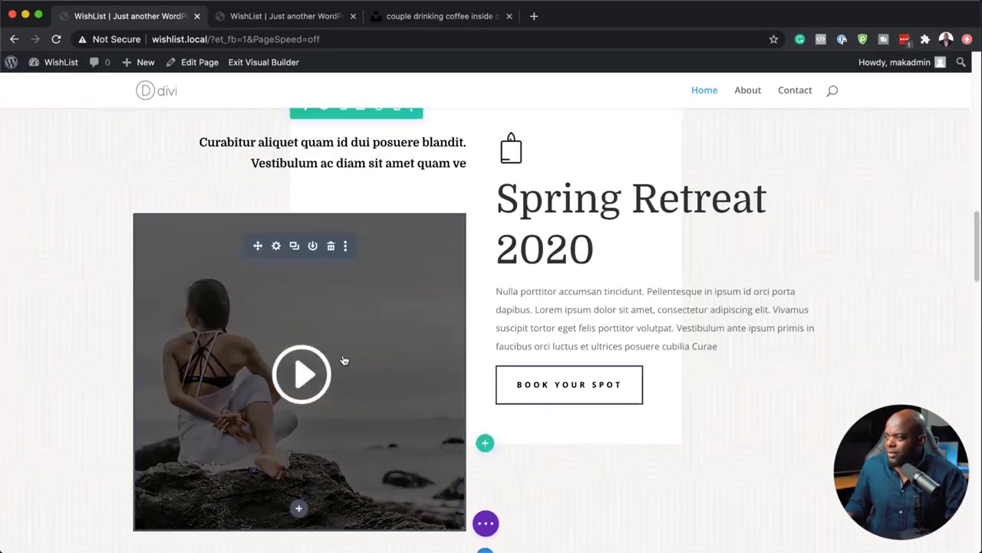
scroll(86, 347, down, 5)
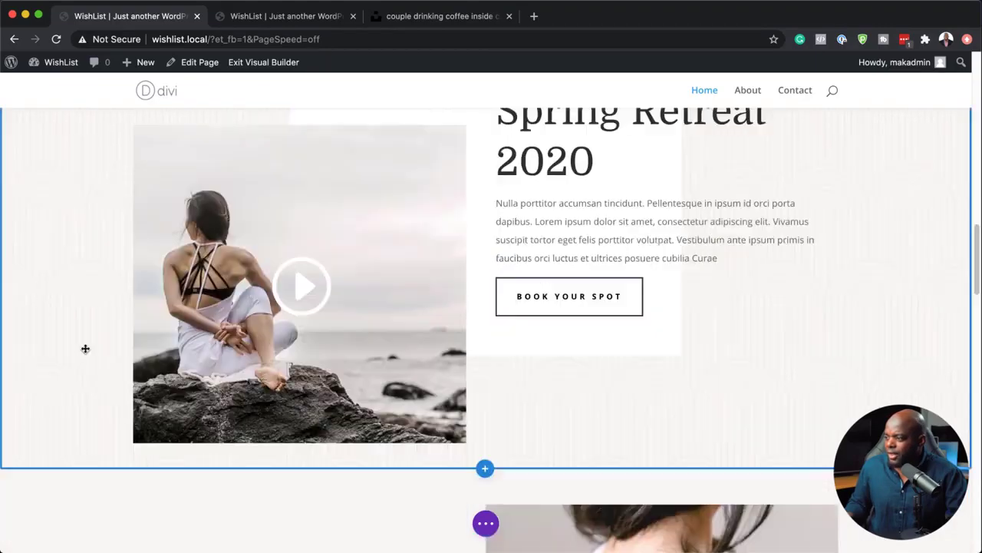
scroll(86, 349, down, 5)
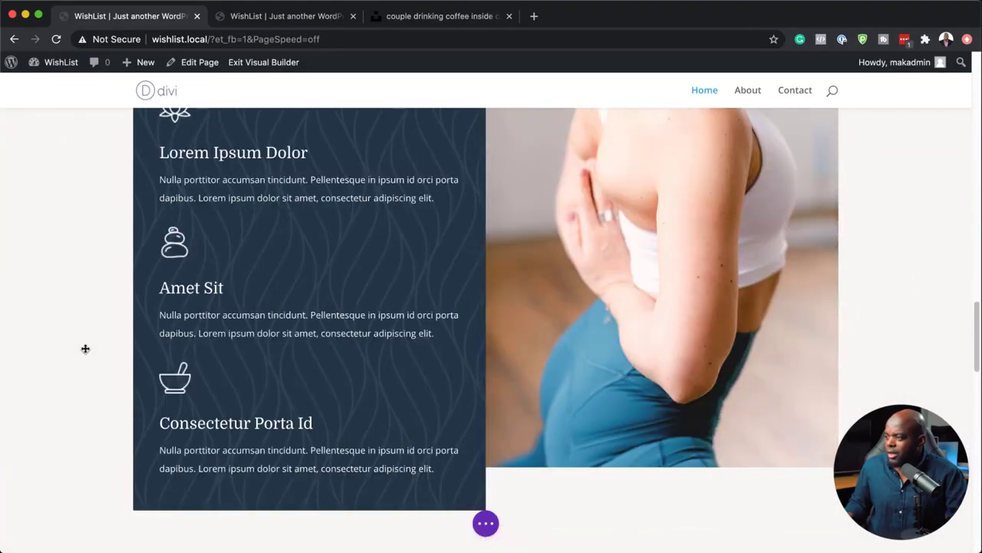
scroll(85, 348, up, 2)
scroll(85, 347, up, 2)
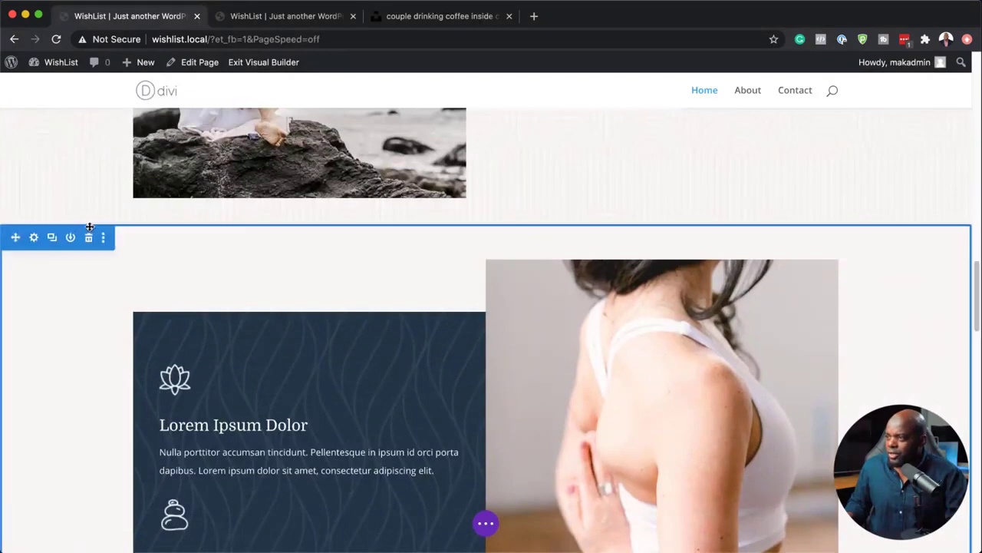
click(89, 240)
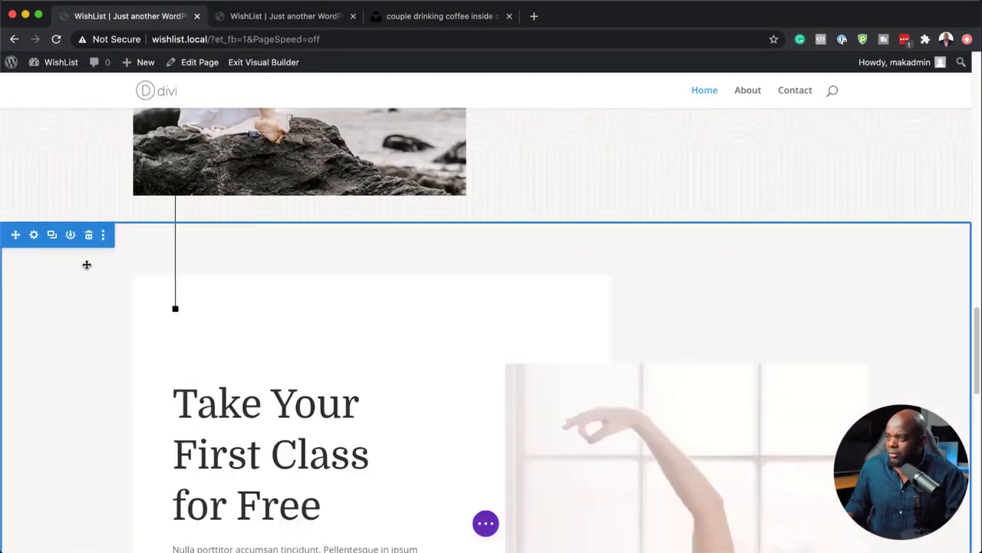
Delete the "Take Your First Class for Free" section above the footer section
scroll(187, 330, down, 2)
scroll(186, 330, down, 3)
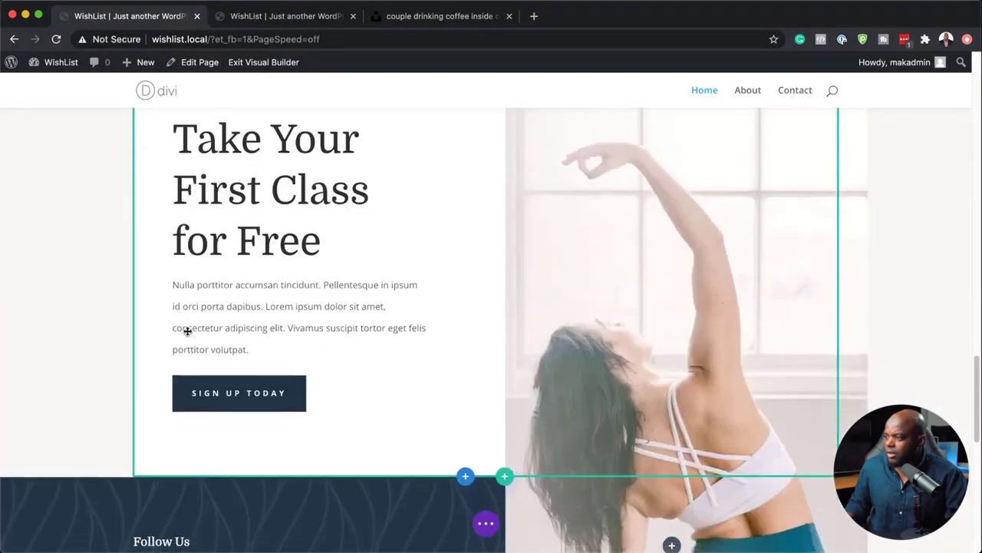
scroll(187, 330, up, 3)
scroll(105, 299, up, 3)
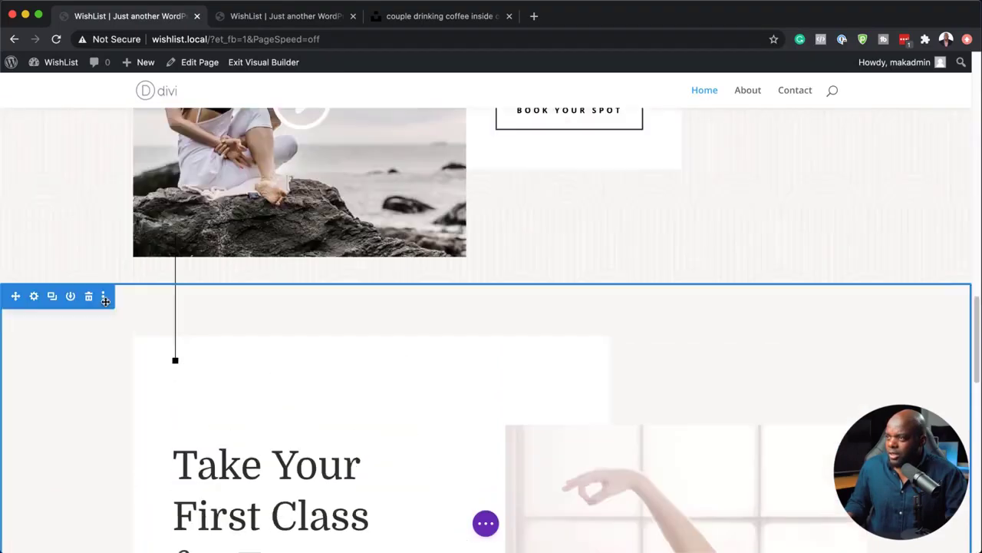
click(89, 296)
Remove the background image from the Spring Retreat 2020 section
scroll(99, 322, down, 2)
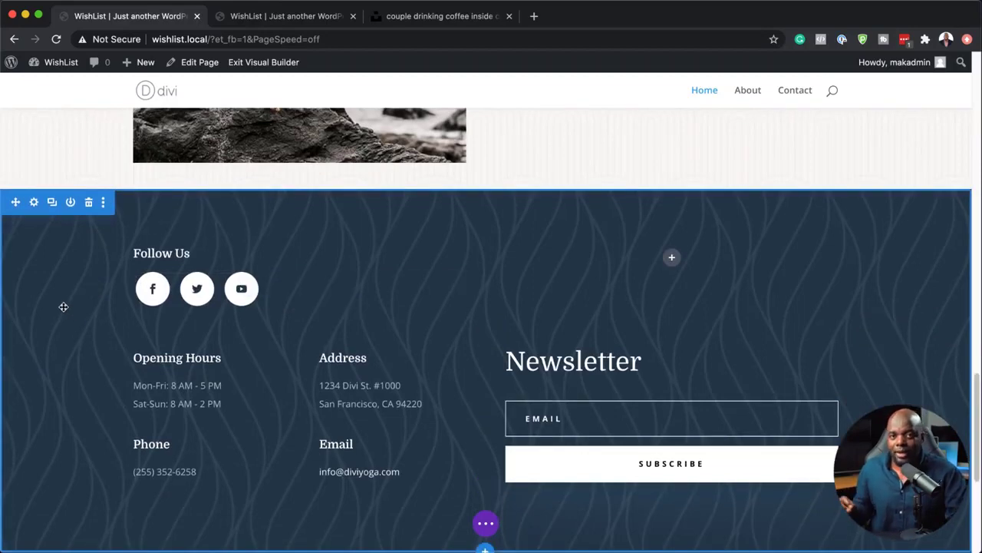
scroll(94, 336, down, 5)
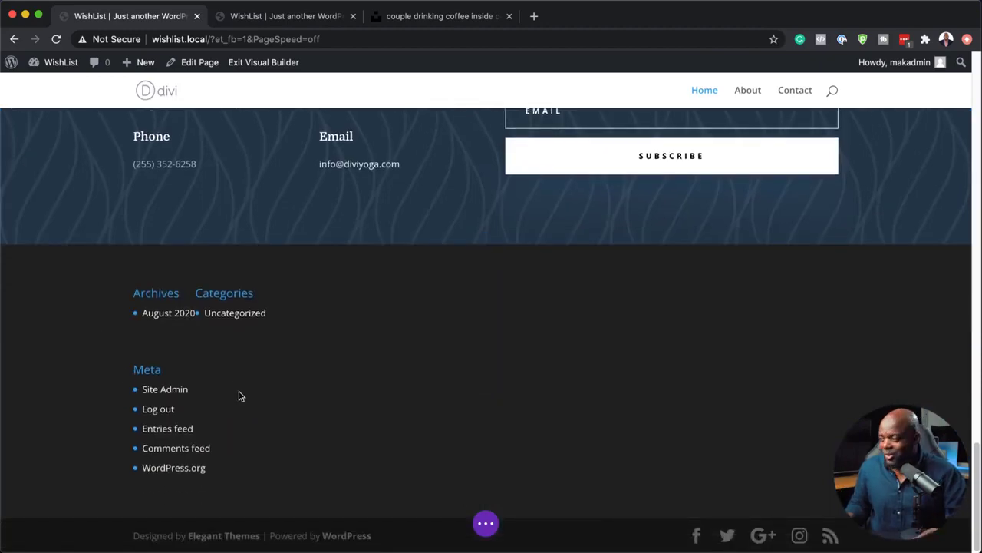
scroll(353, 410, up, 2)
scroll(353, 411, up, 5)
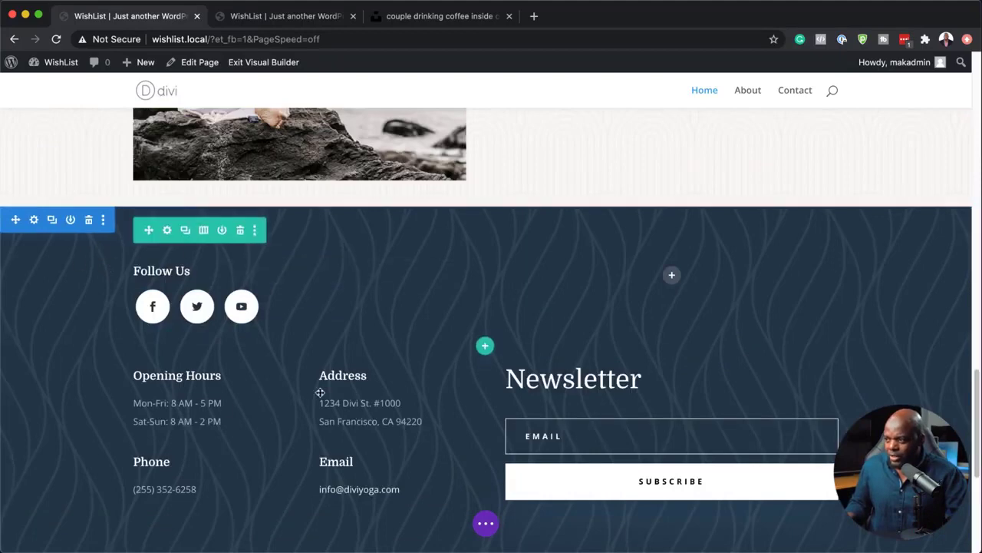
scroll(356, 338, up, 15)
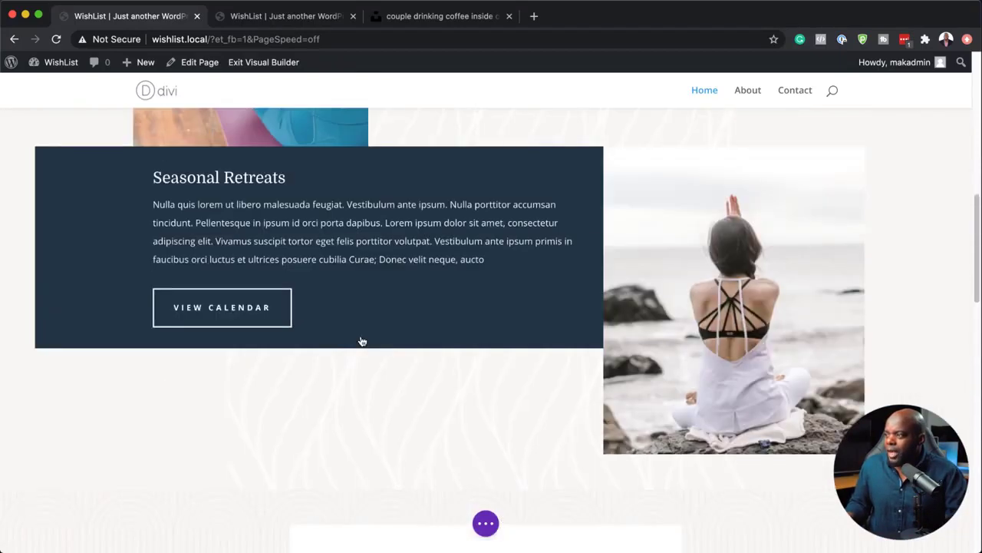
scroll(362, 341, down, 5)
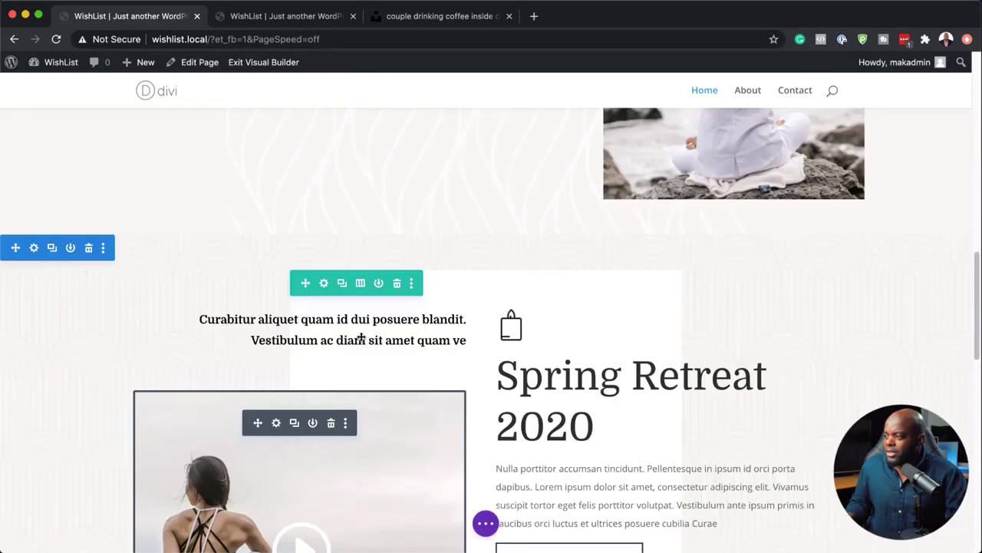
click(35, 249)
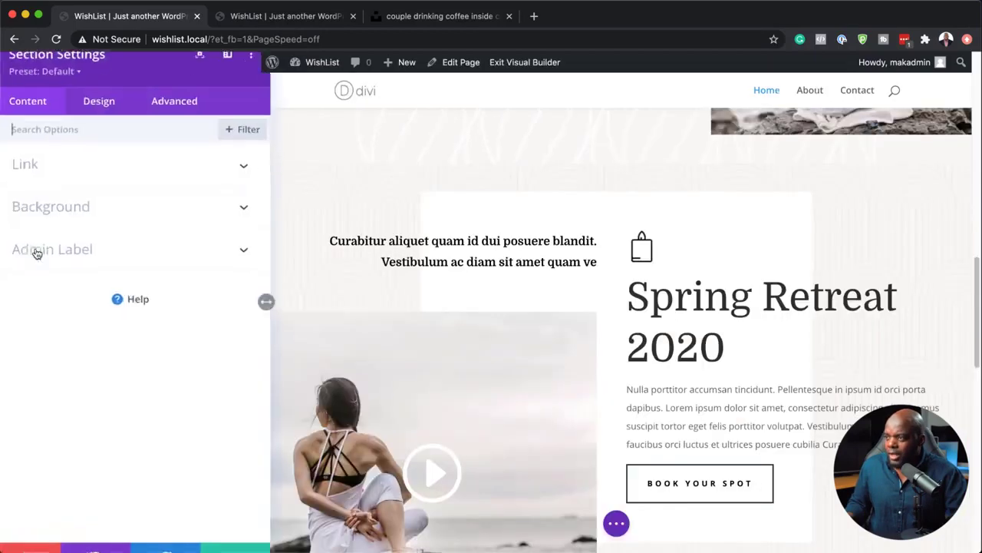
click(60, 223)
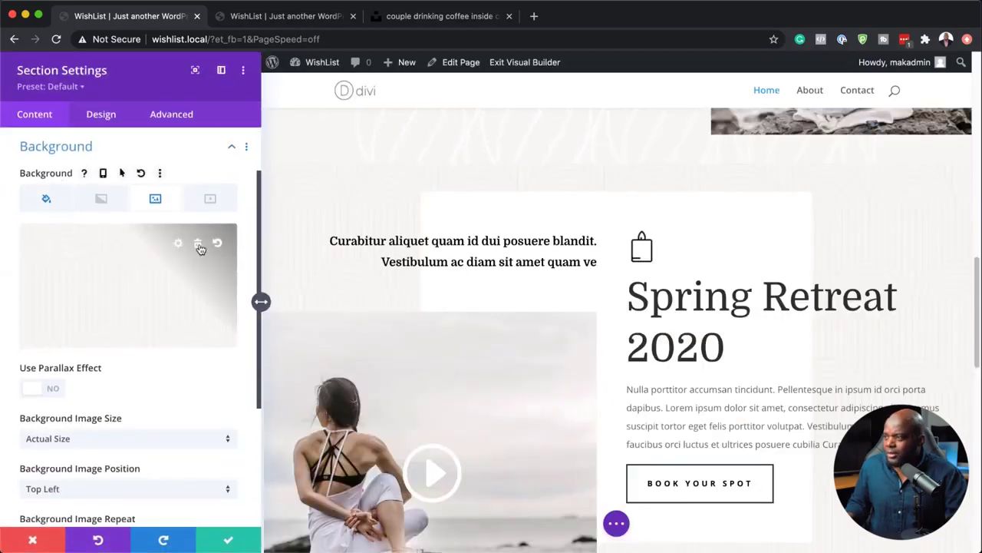
click(198, 246)
Try a #3d3d3d background colour on the Spring Retreat 2020 section, save it and play the section's video
click(54, 204)
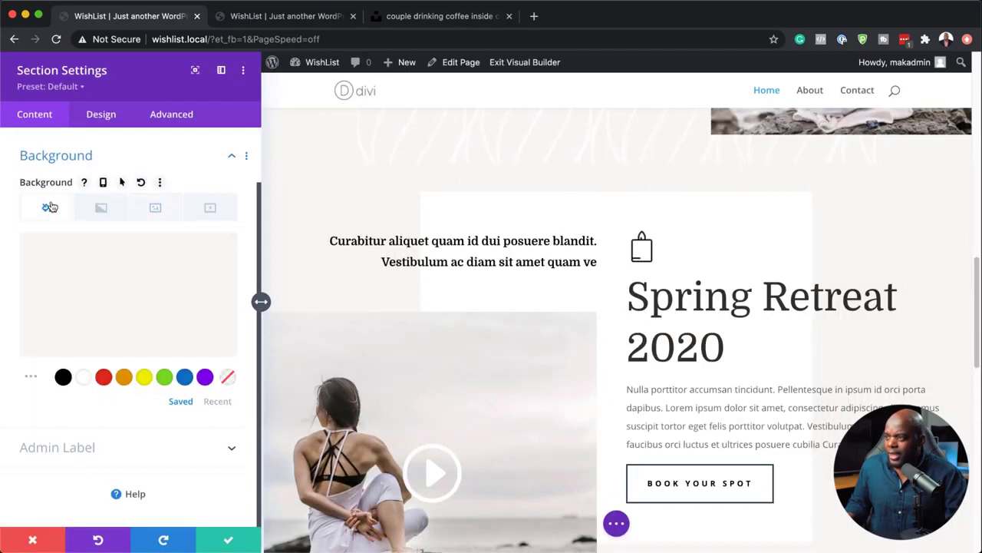
click(63, 376)
drag(23, 352, 23, 330)
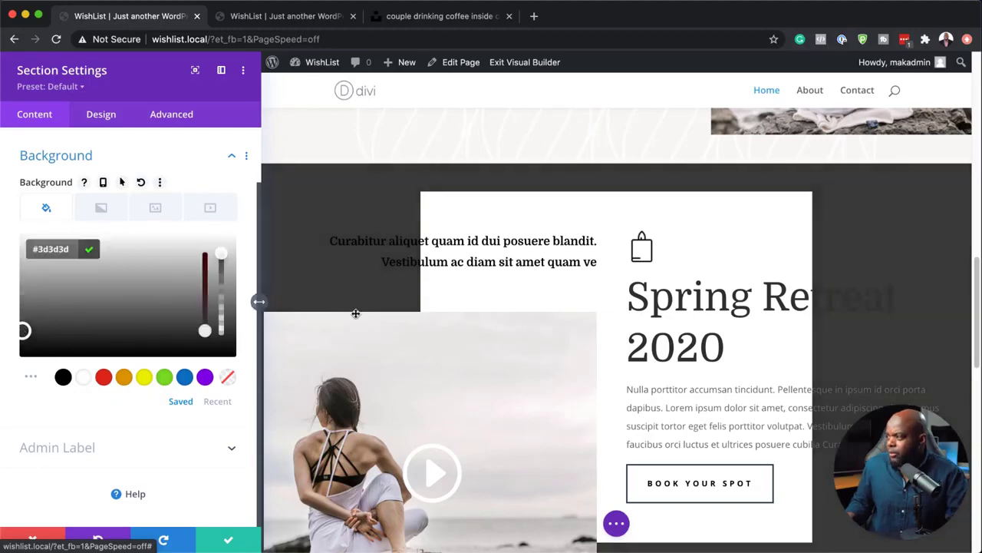
click(228, 539)
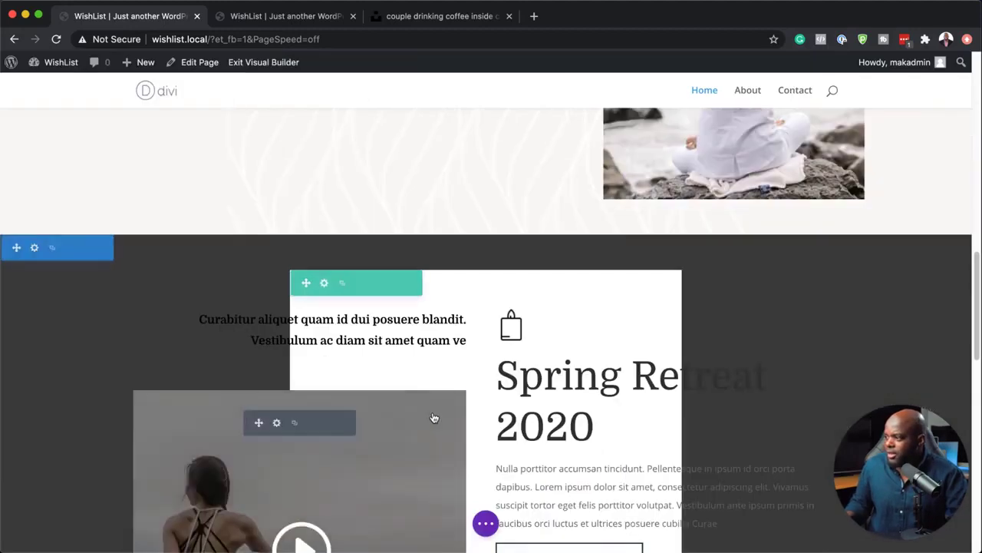
scroll(567, 409, down, 2)
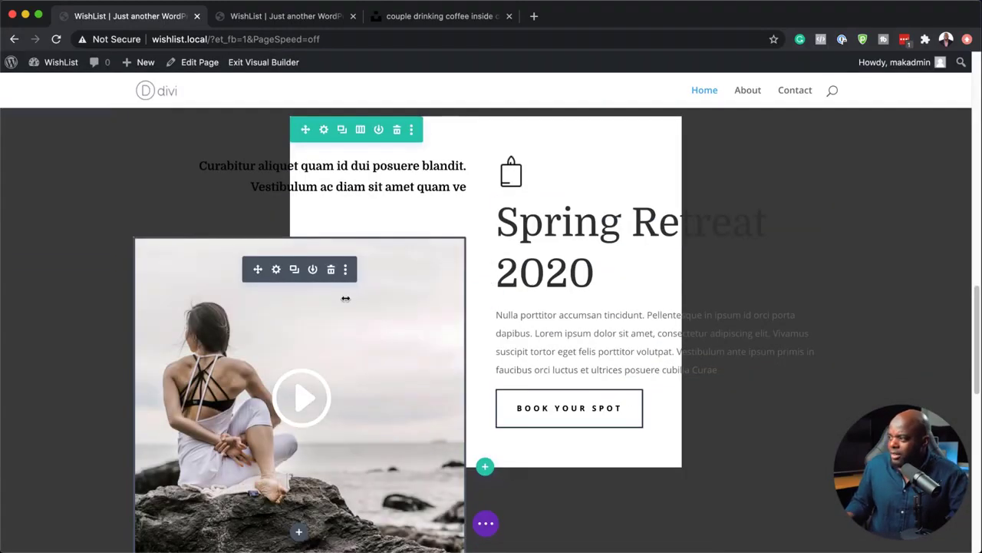
click(303, 398)
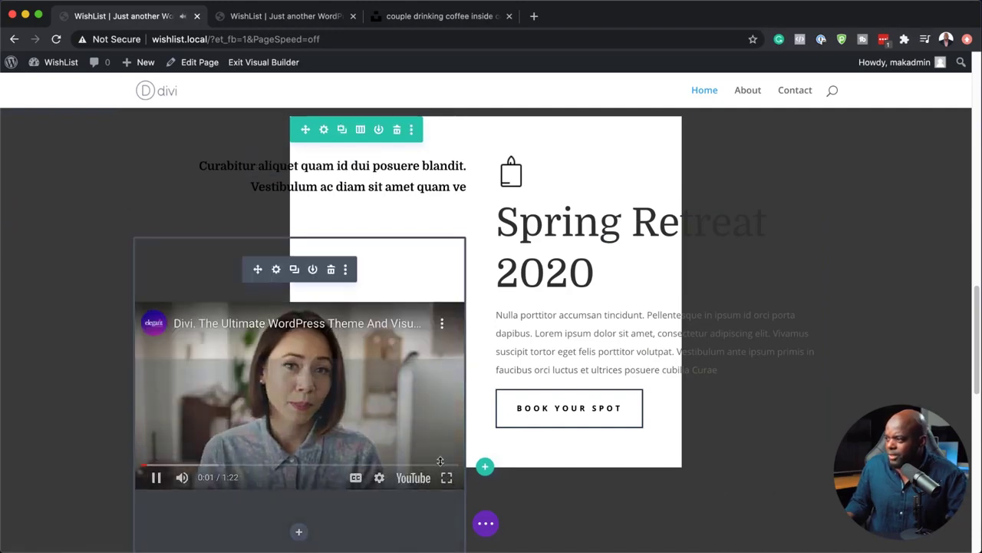
Set the Spring Retreat 2020 section's background colour to white (#ffffff) and save the section settings
scroll(46, 215, up, 3)
click(33, 193)
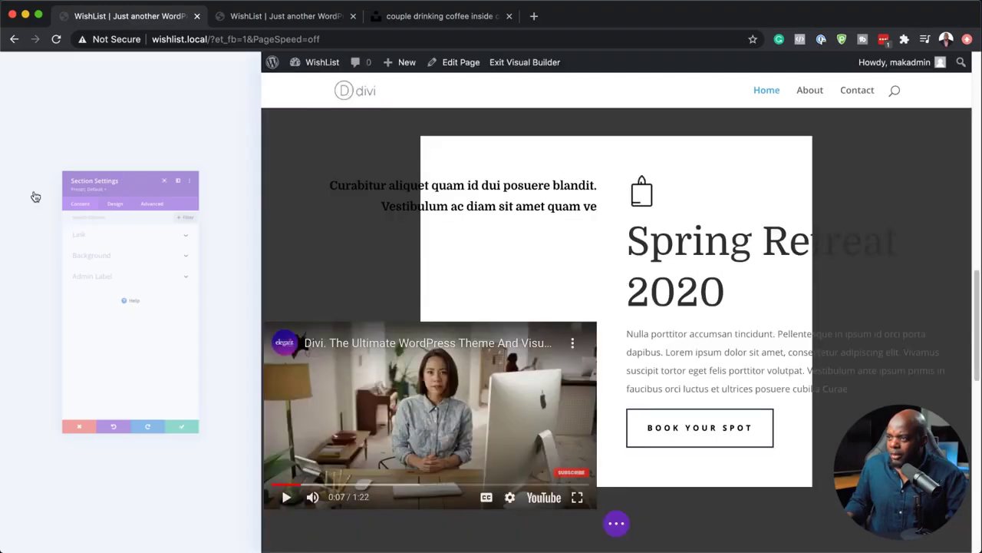
click(53, 222)
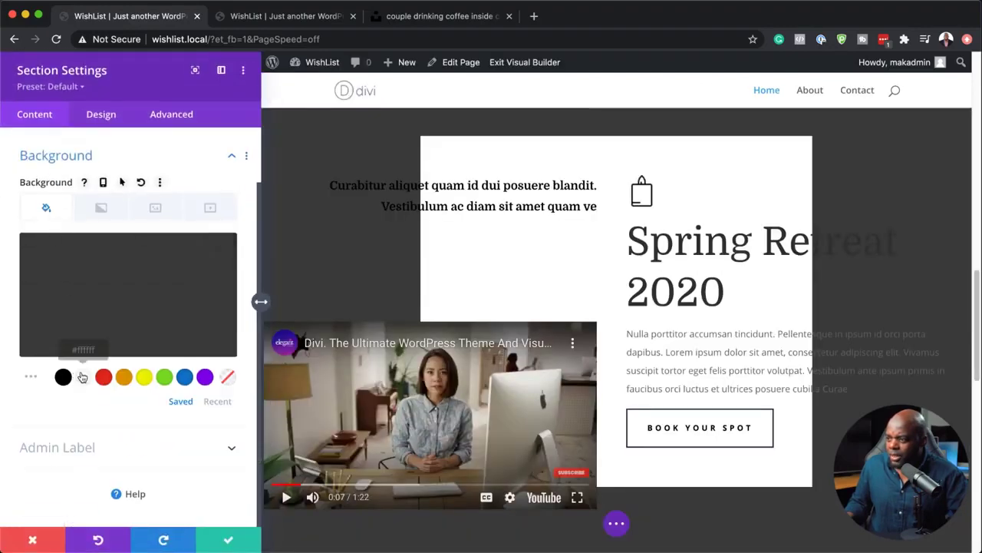
click(84, 377)
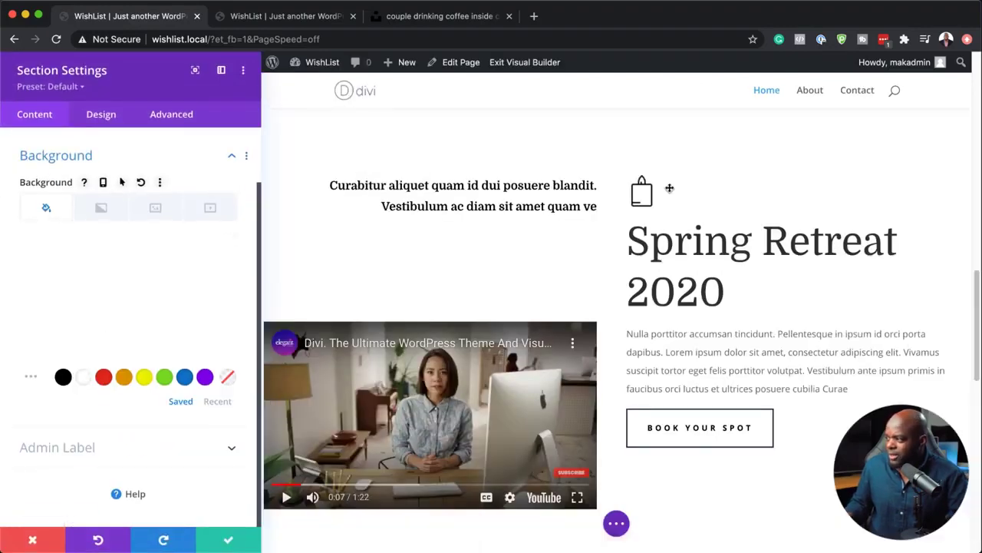
click(227, 542)
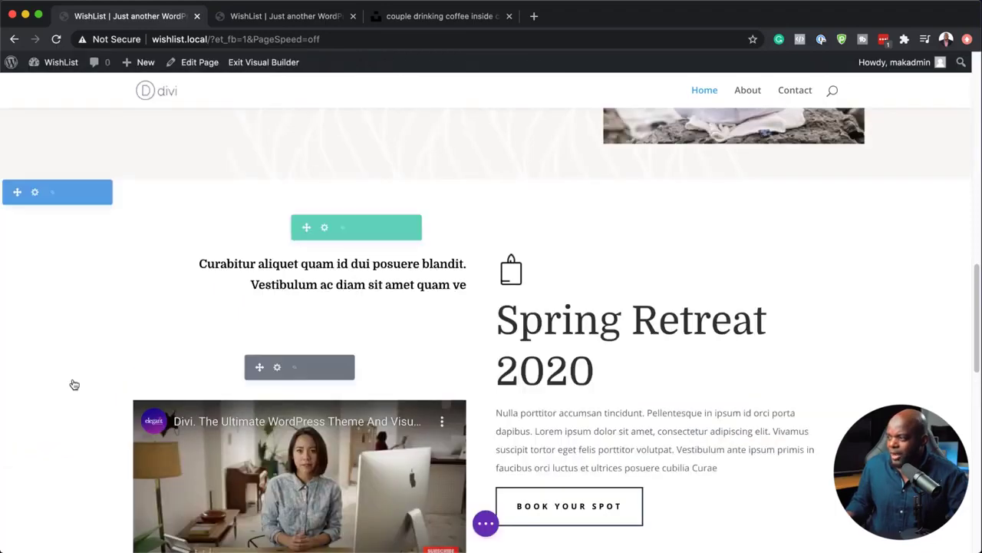
Delete the Seasonal Retreats row from the Sessions section of the homepage
scroll(128, 351, up, 5)
scroll(129, 352, up, 4)
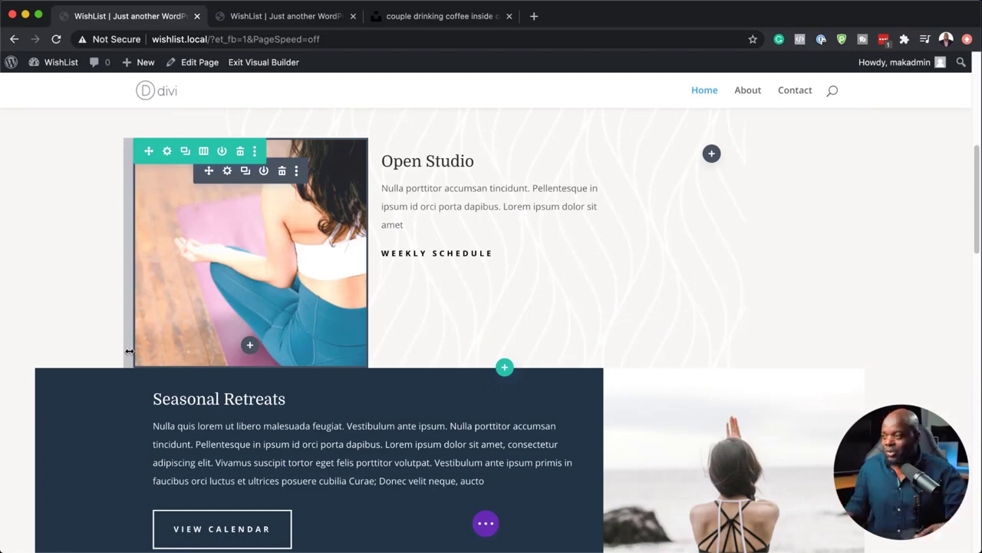
scroll(302, 354, up, 4)
scroll(303, 354, up, 8)
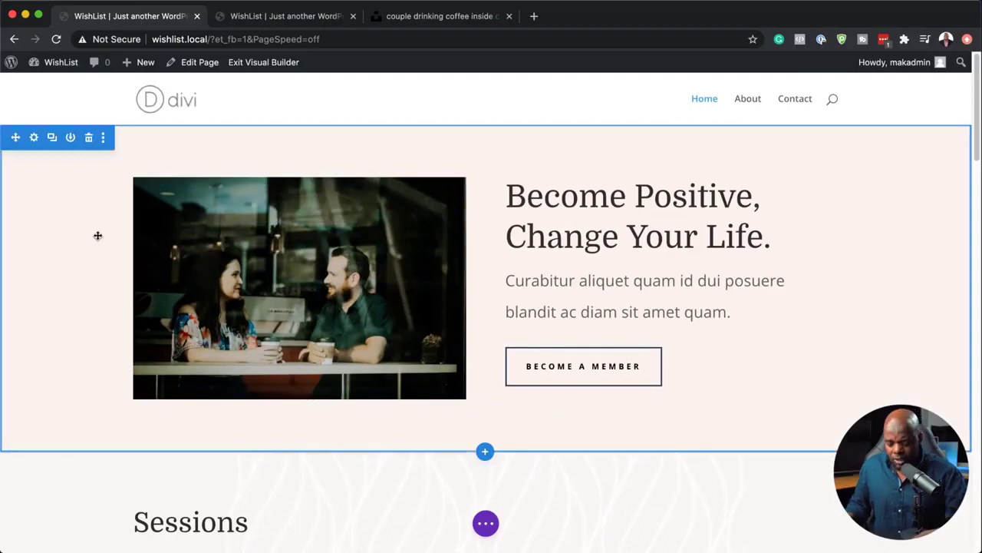
scroll(343, 305, down, 5)
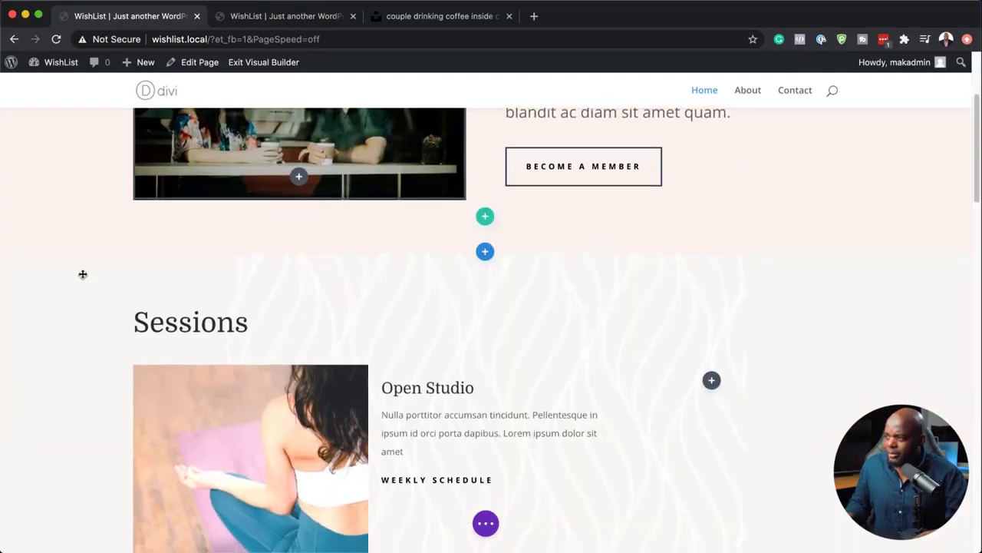
scroll(122, 294, down, 2)
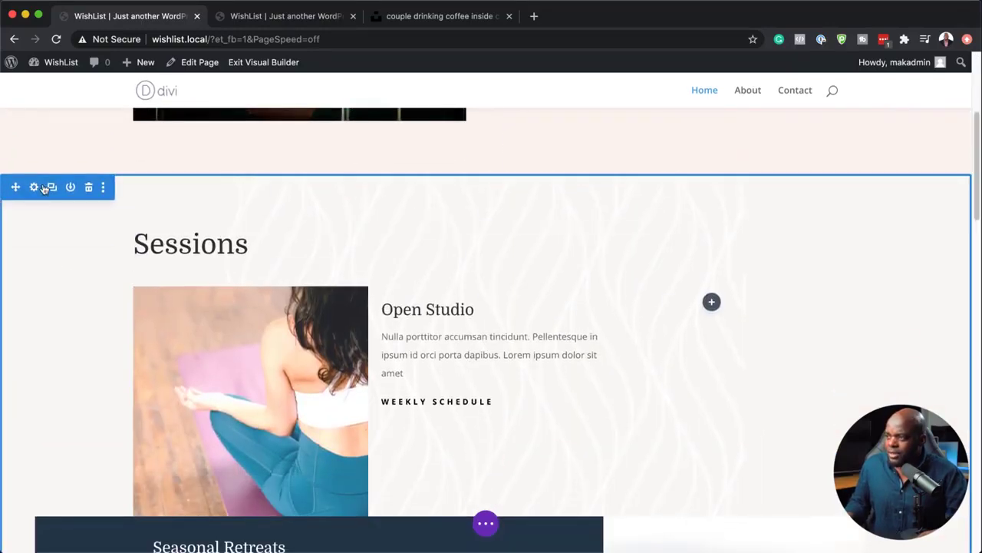
scroll(176, 332, down, 7)
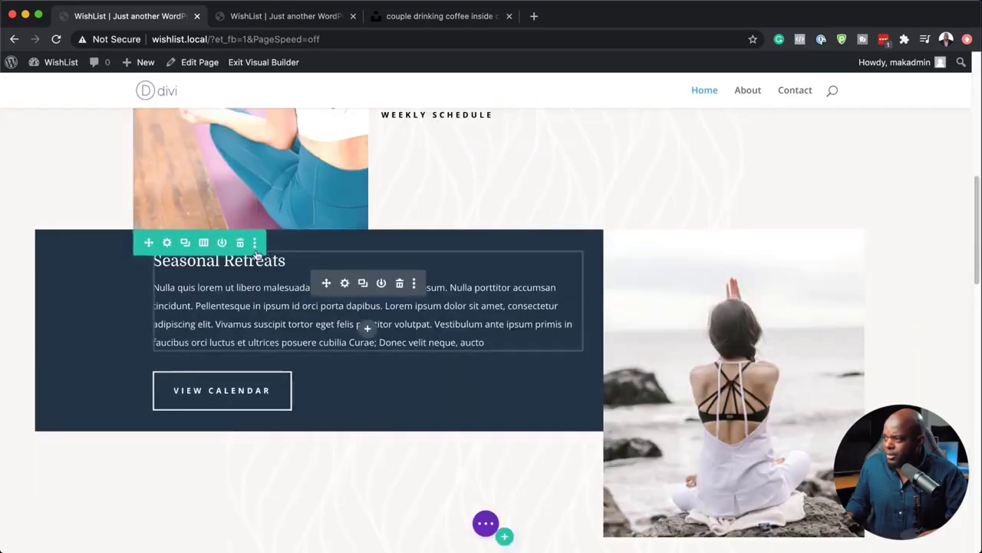
click(241, 243)
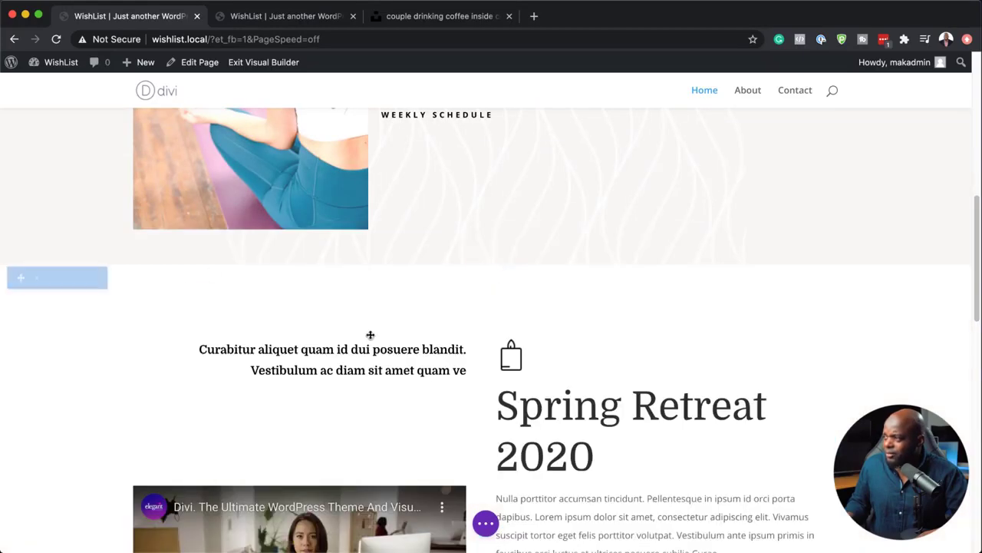
Switch to Unsplash and download the photo of people laughing and talking outdoors from the "talking" search results
scroll(376, 334, up, 4)
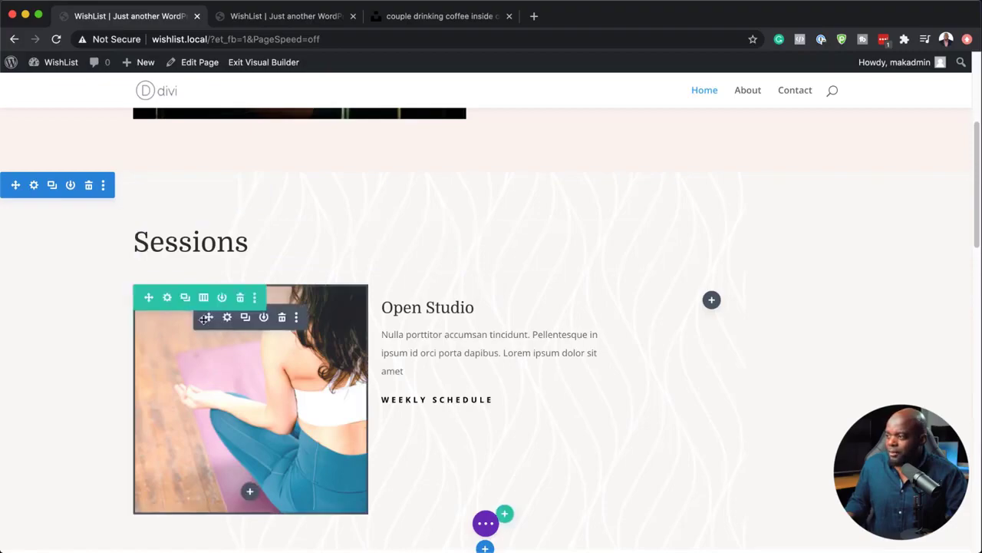
click(425, 19)
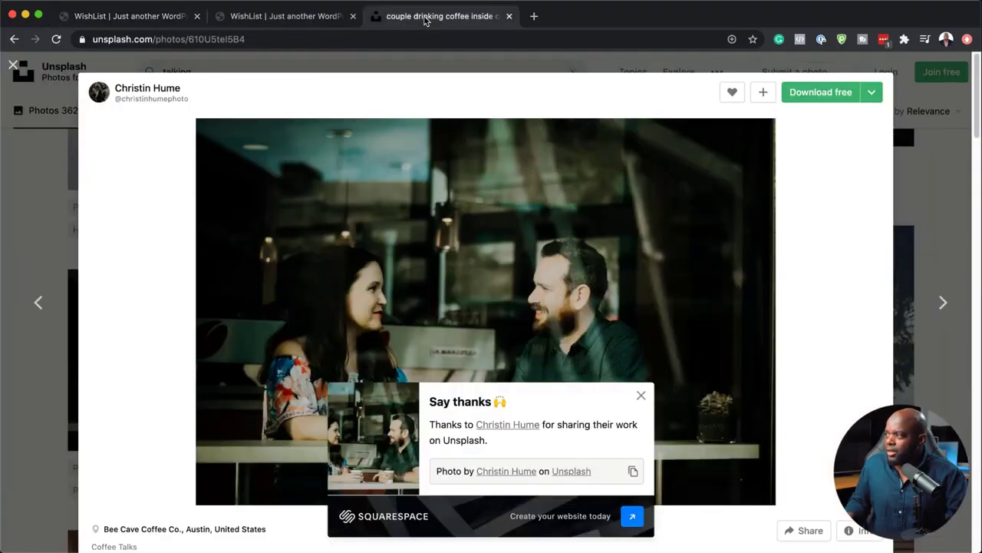
click(34, 202)
scroll(315, 294, up, 6)
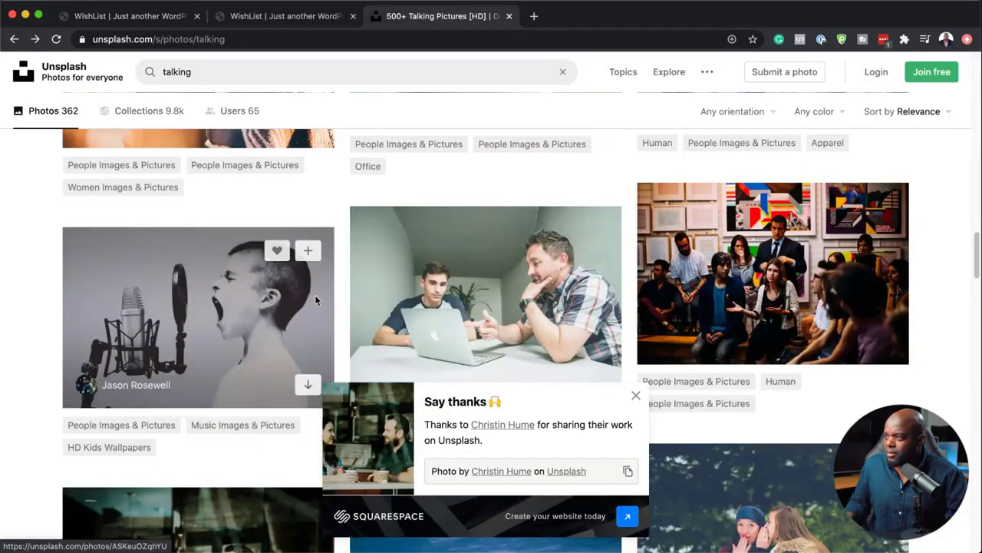
scroll(314, 295, up, 1)
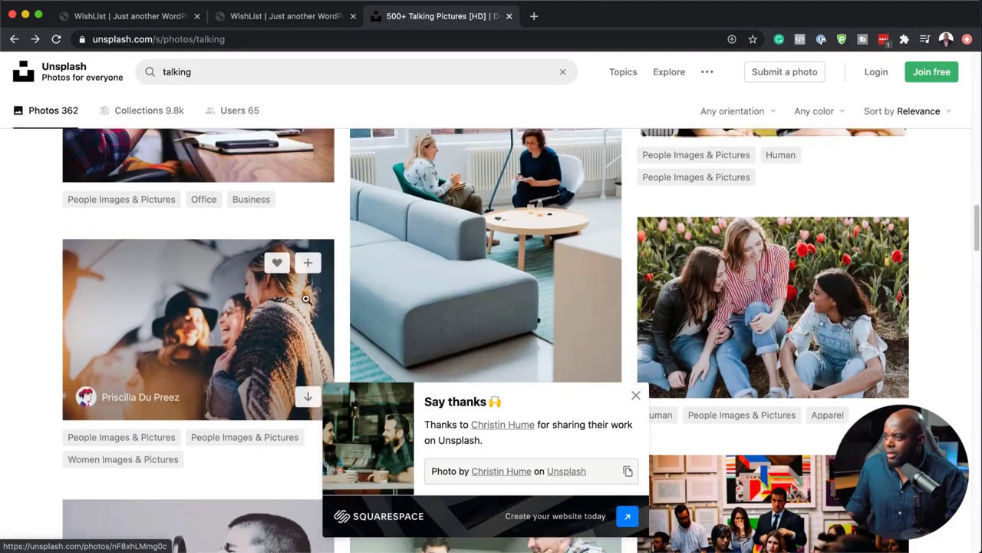
click(195, 317)
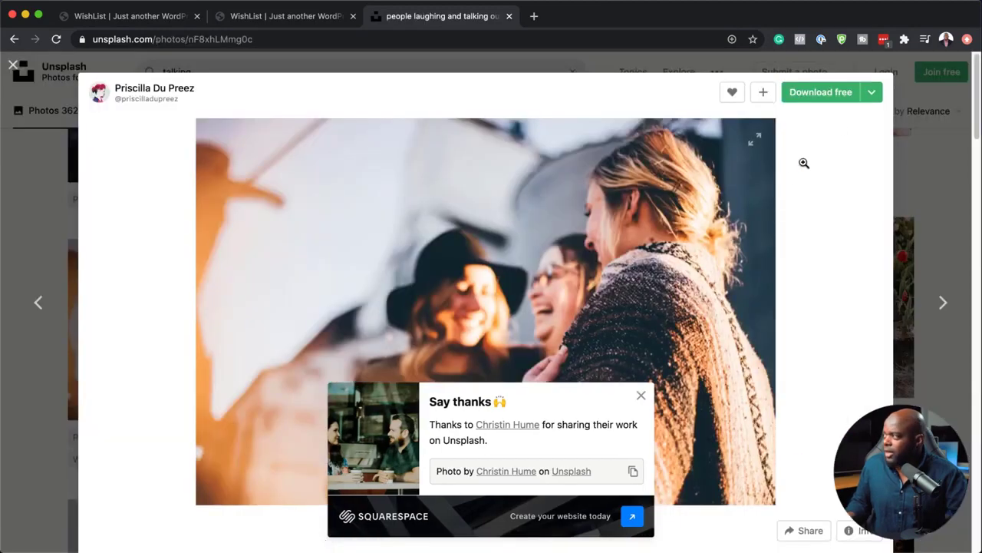
click(833, 93)
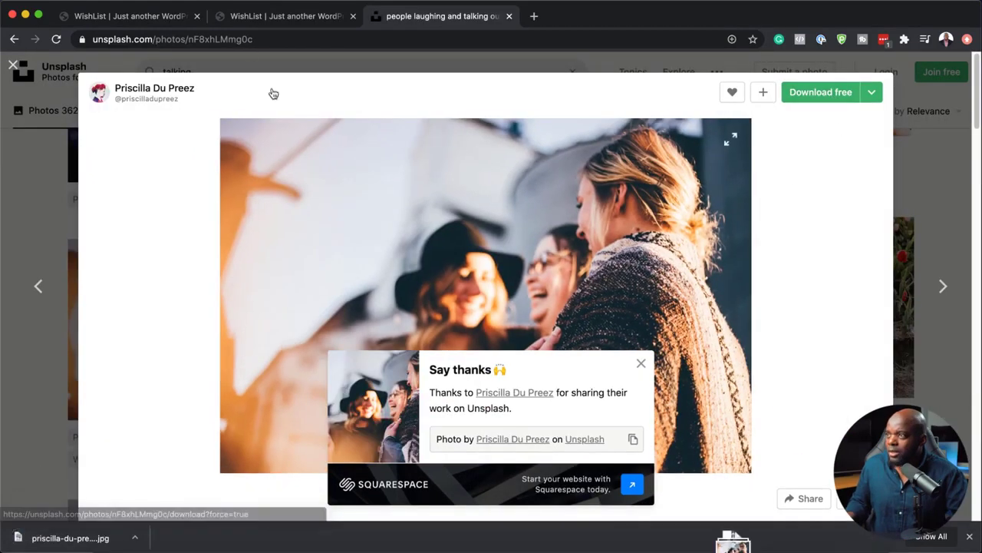
Switch back to the Divi builder and remove the yoga photo from the Open Studio image module
click(163, 16)
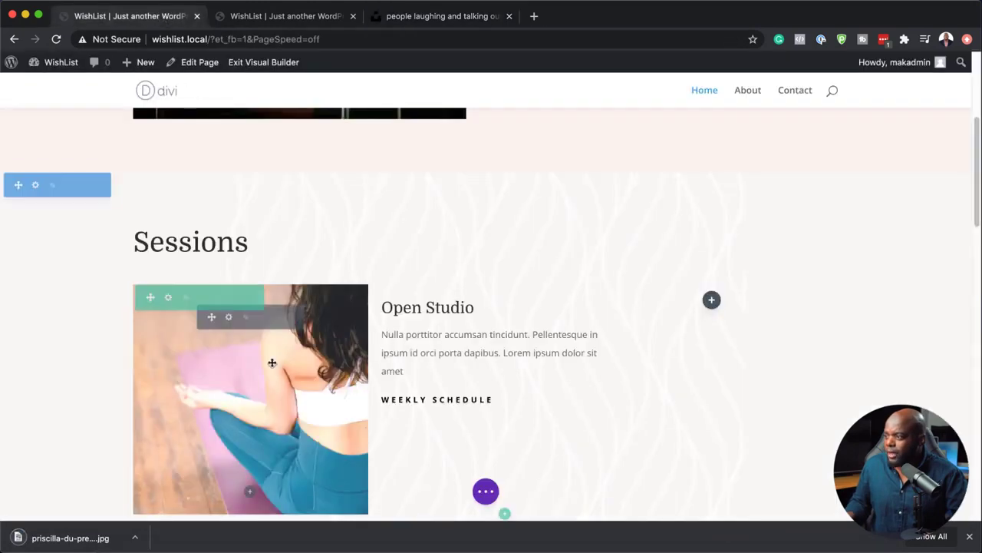
click(227, 321)
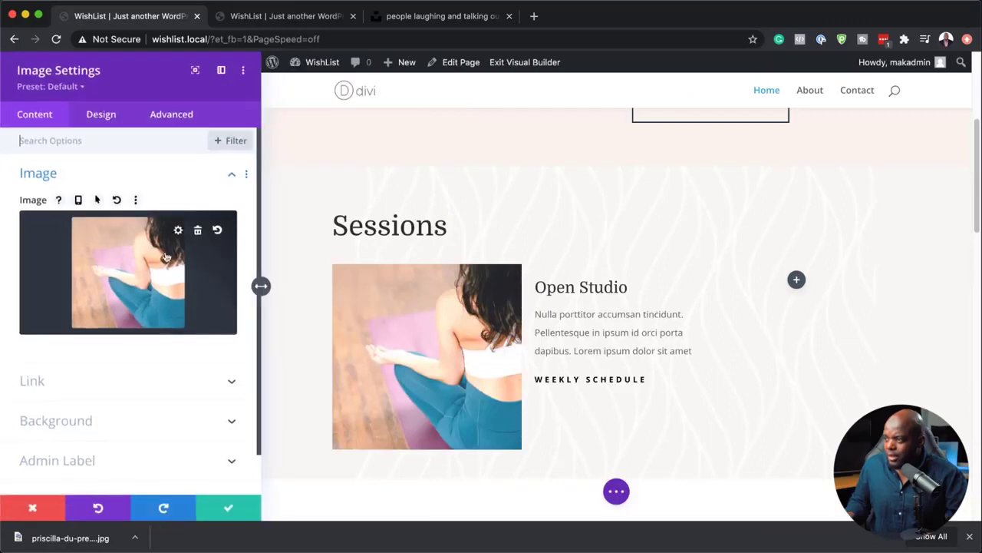
click(198, 230)
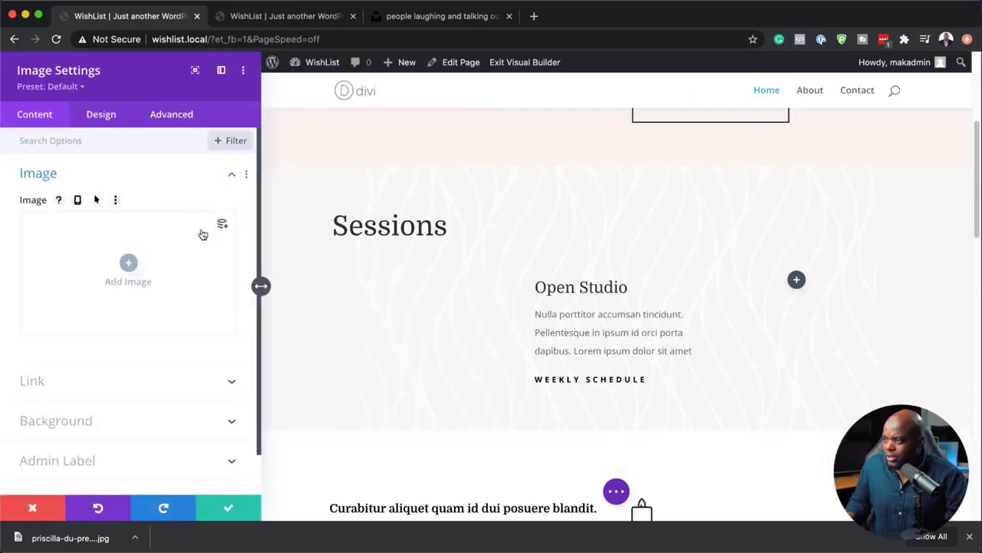
Upload priscilla-du-preez-nF8xhLMmg0c-unsplash.jpg from Downloads as the Open Studio module's image and save the image settings
click(130, 264)
click(188, 117)
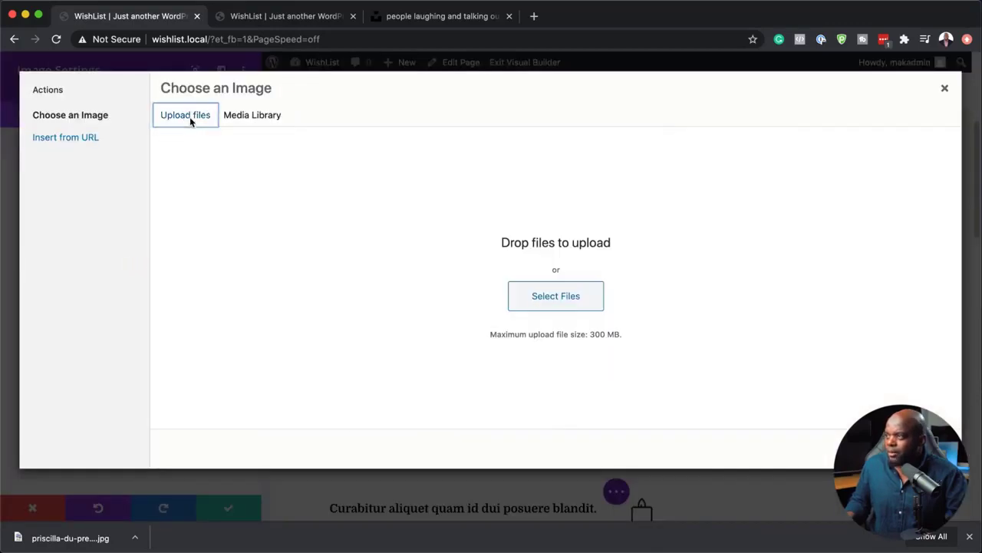
click(532, 301)
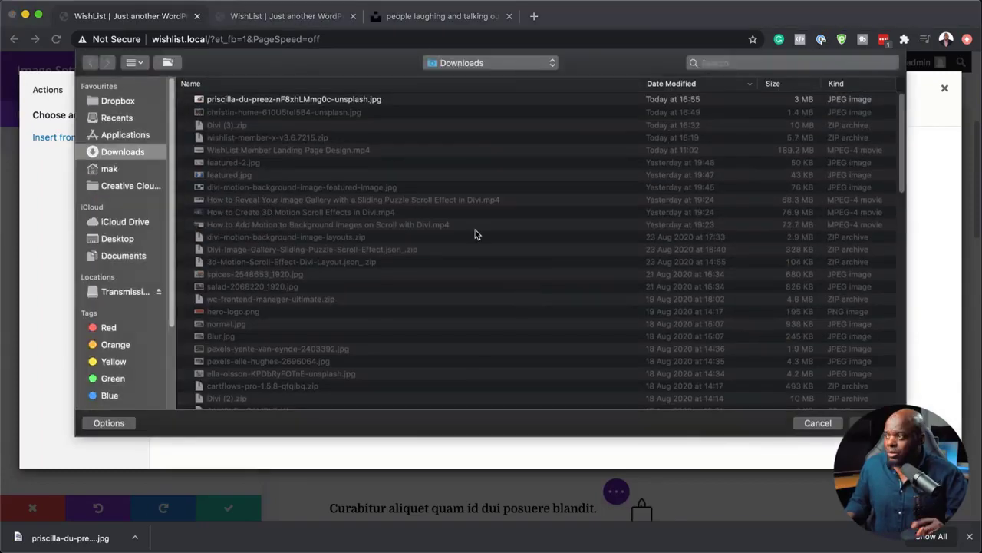
click(355, 101)
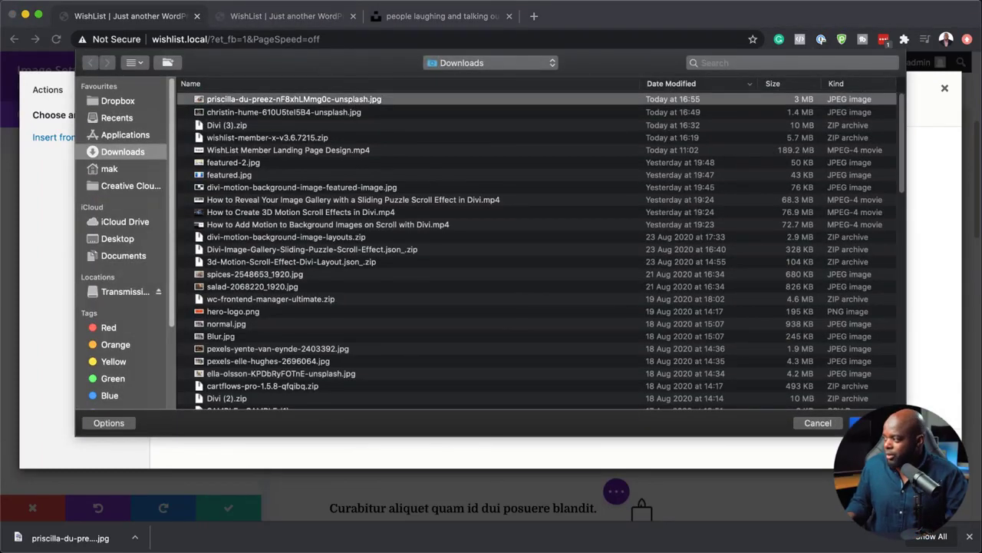
key(Return)
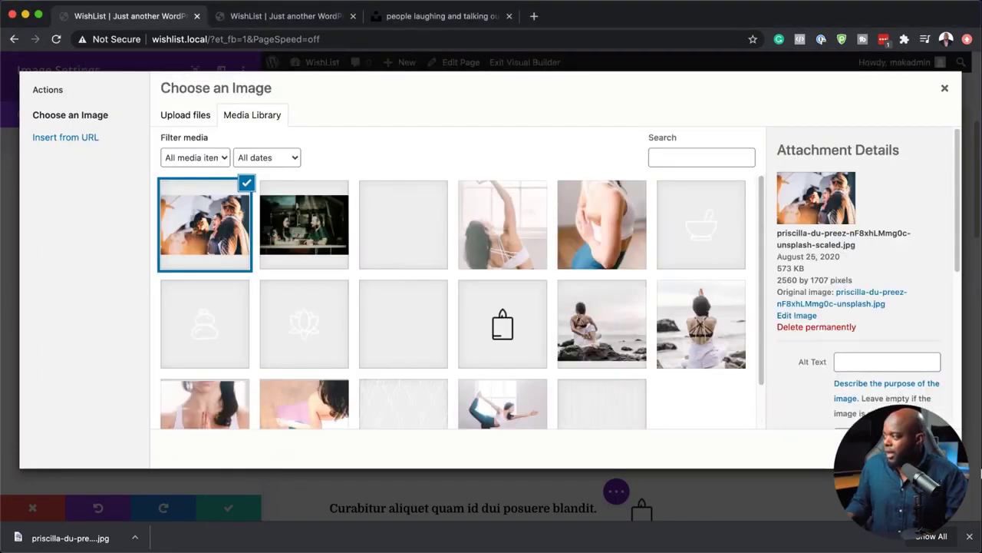
click(909, 448)
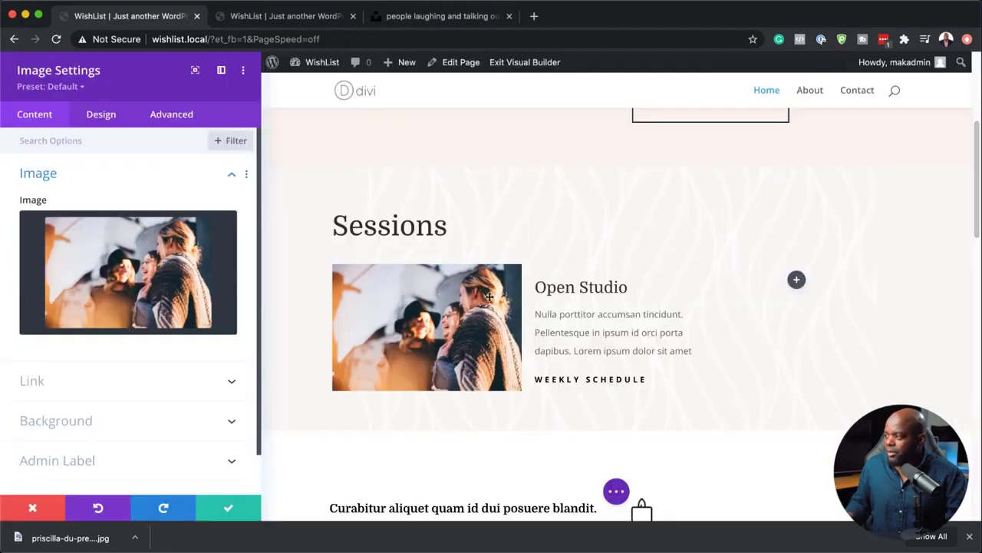
click(231, 511)
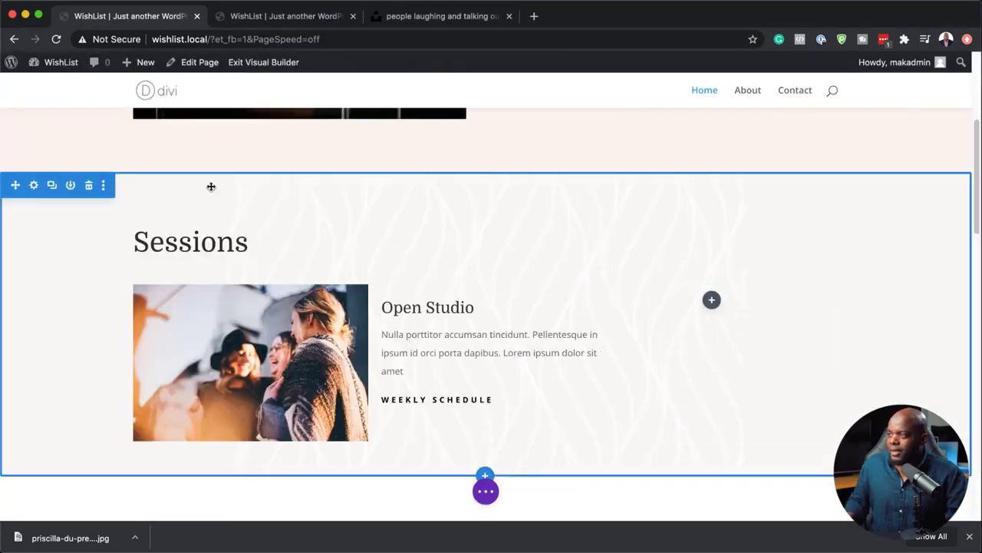
Remove the wavy background image from the Sessions section, set its background colour to dark navy #001338 and save the settings
click(34, 186)
click(49, 210)
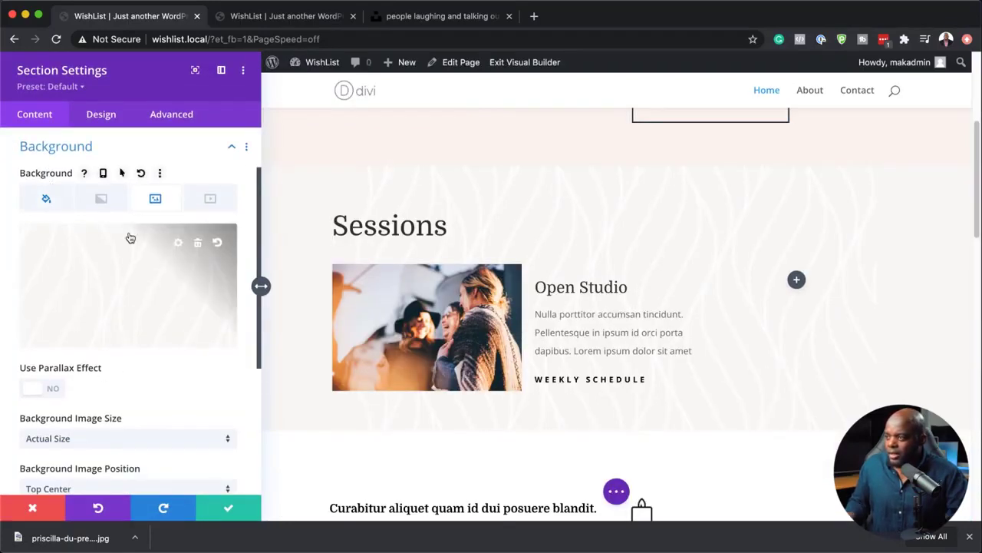
click(197, 245)
click(54, 202)
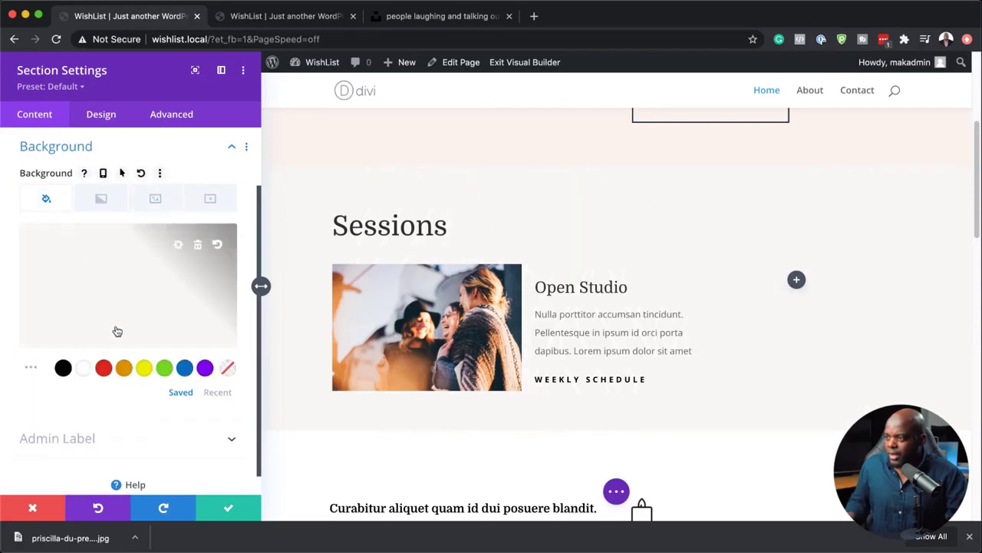
click(184, 367)
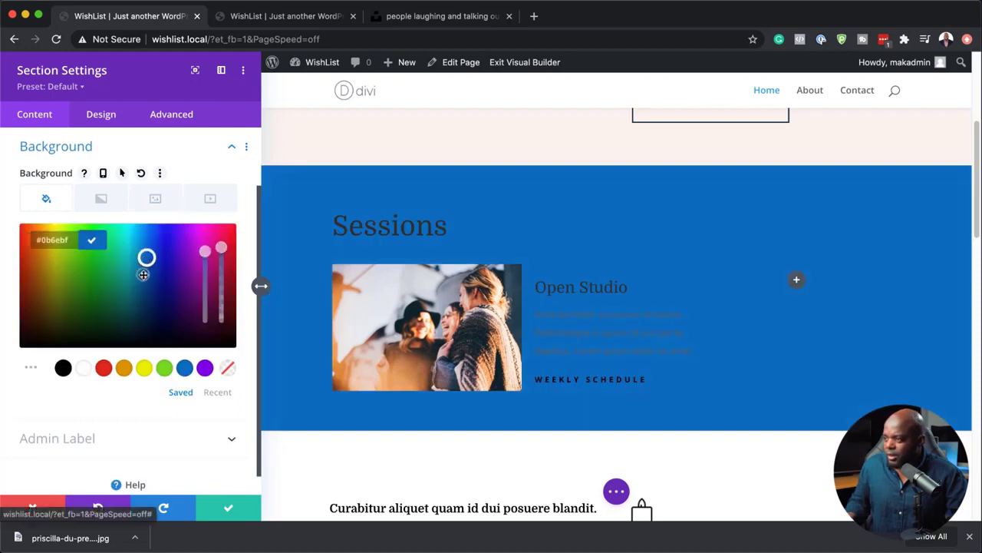
click(141, 314)
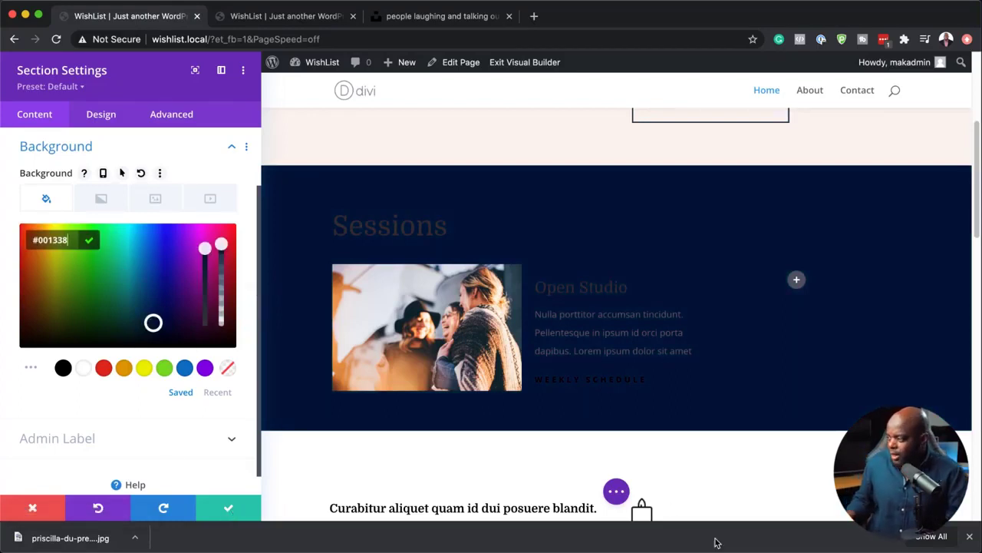
click(972, 537)
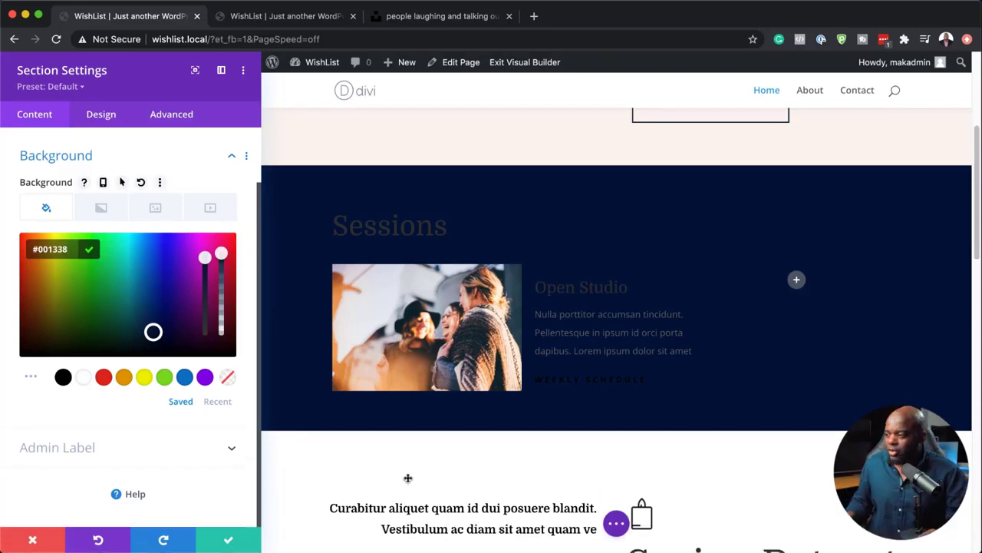
click(232, 542)
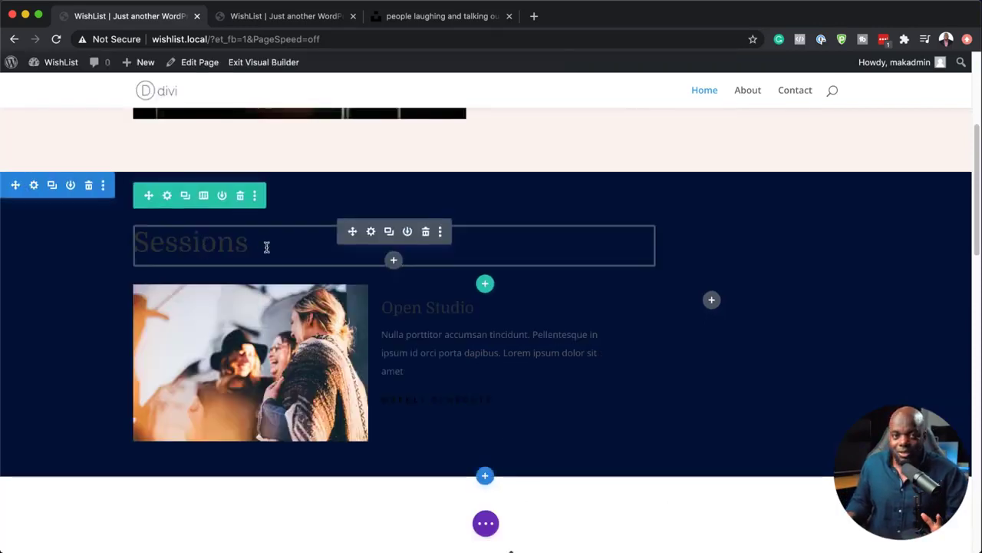
Set the Heading 2 text colour of the Sessions title to white and save the text settings
click(372, 232)
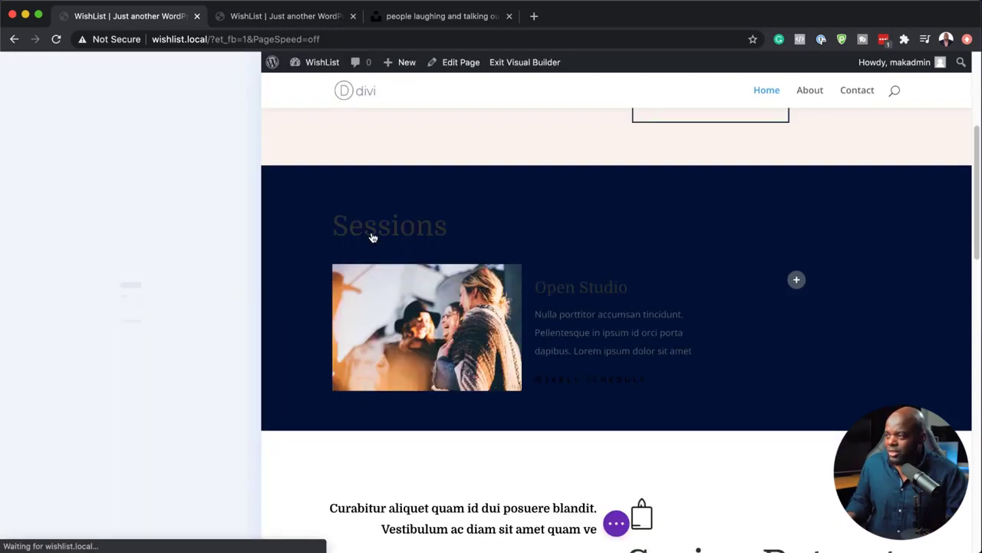
click(102, 116)
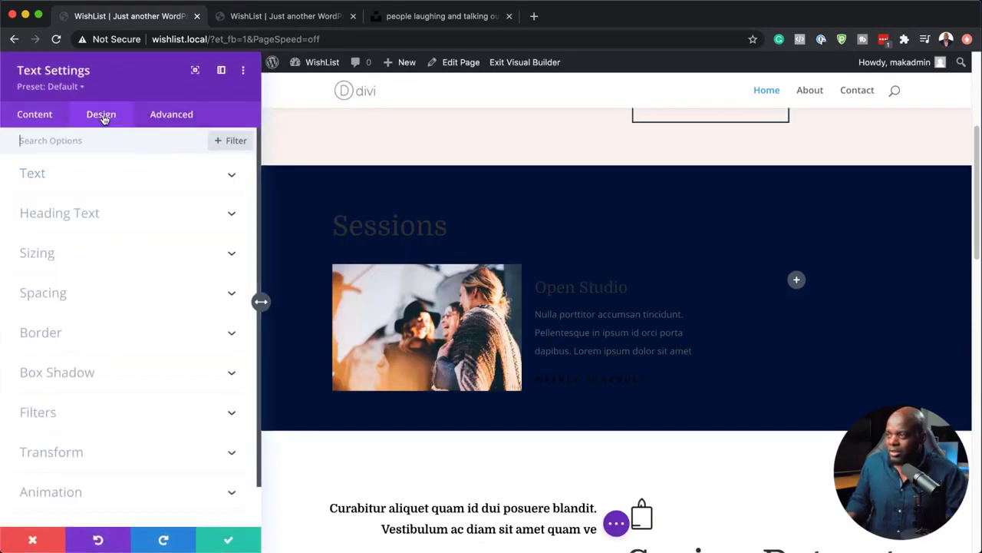
click(334, 209)
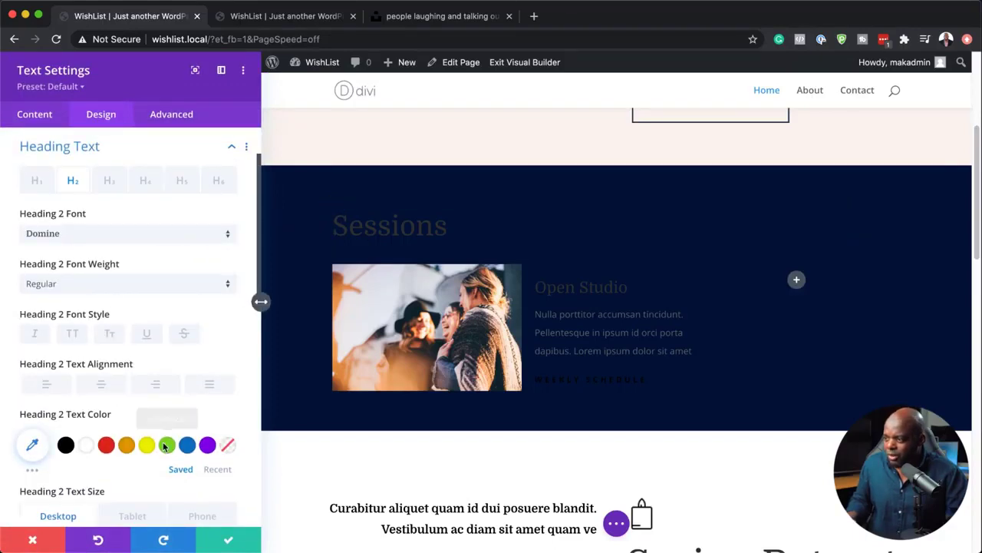
click(86, 445)
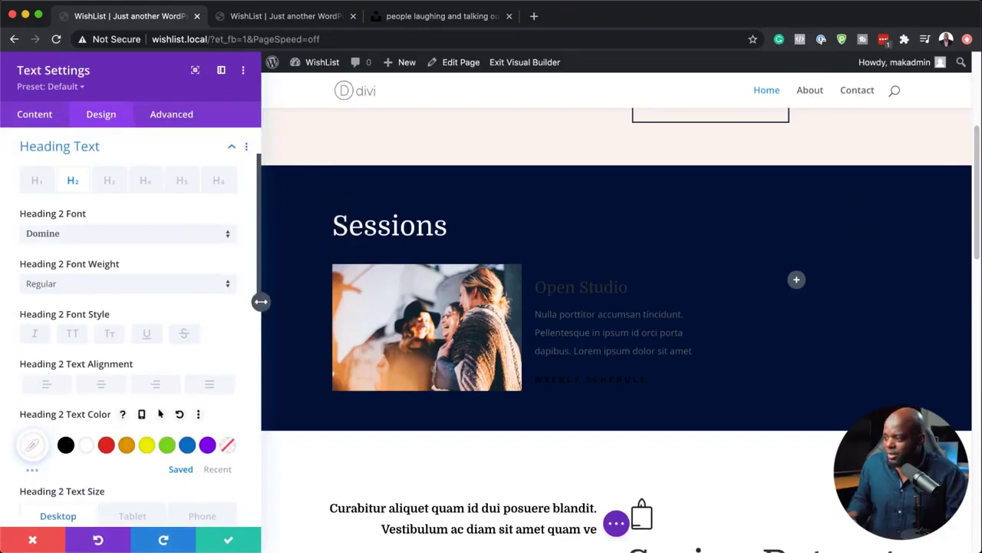
click(229, 542)
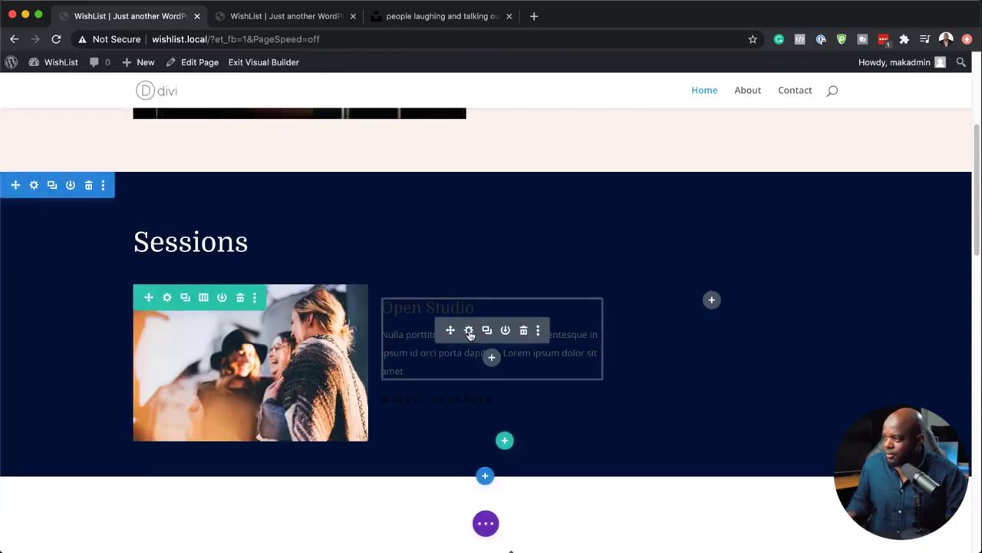
Set the title text colour of the Open Studio blurb to white (#ffffff)
click(469, 331)
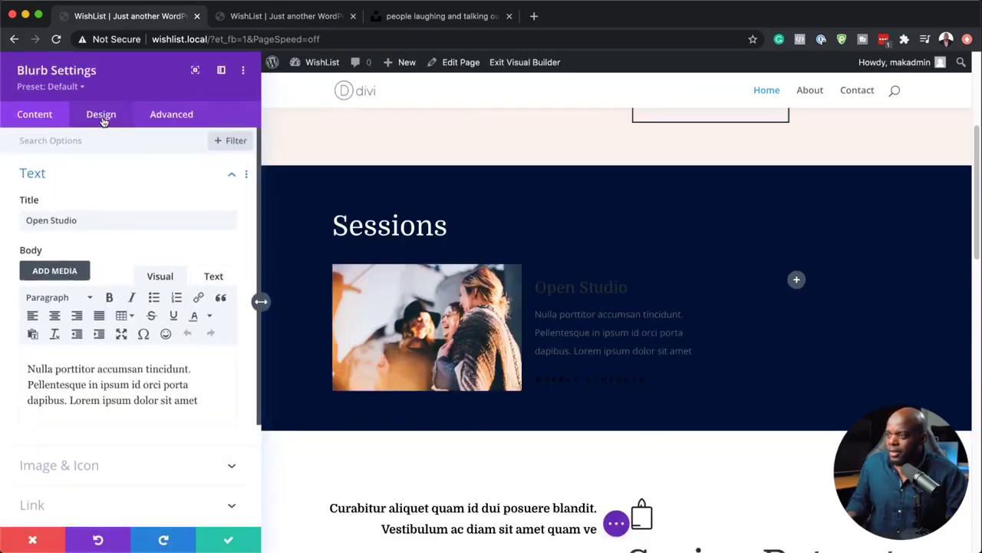
click(102, 117)
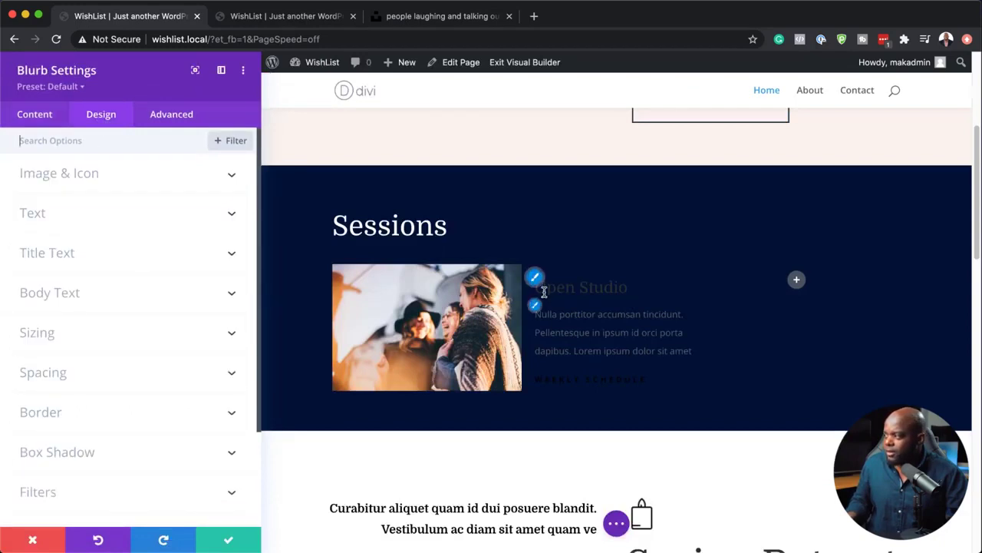
scroll(78, 237, down, 1)
click(79, 234)
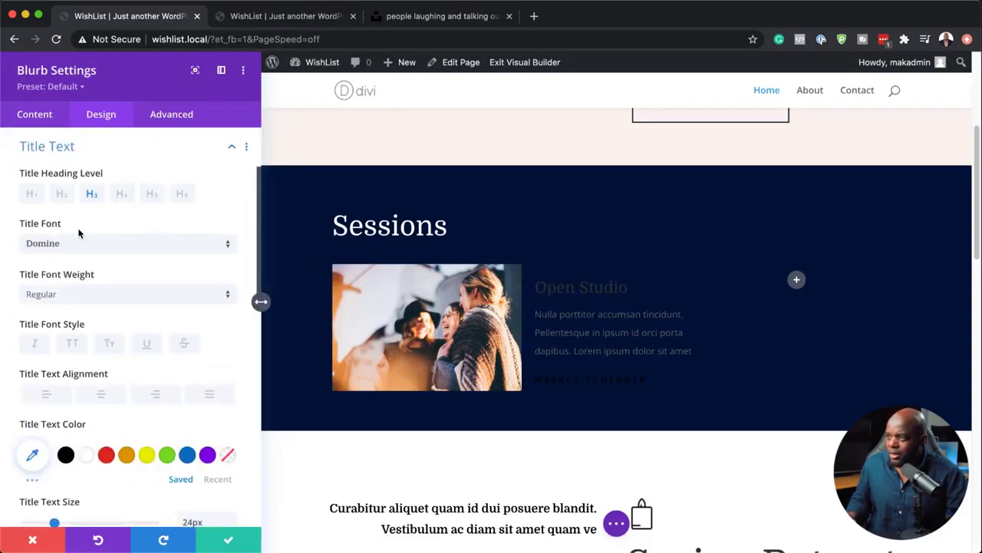
click(86, 454)
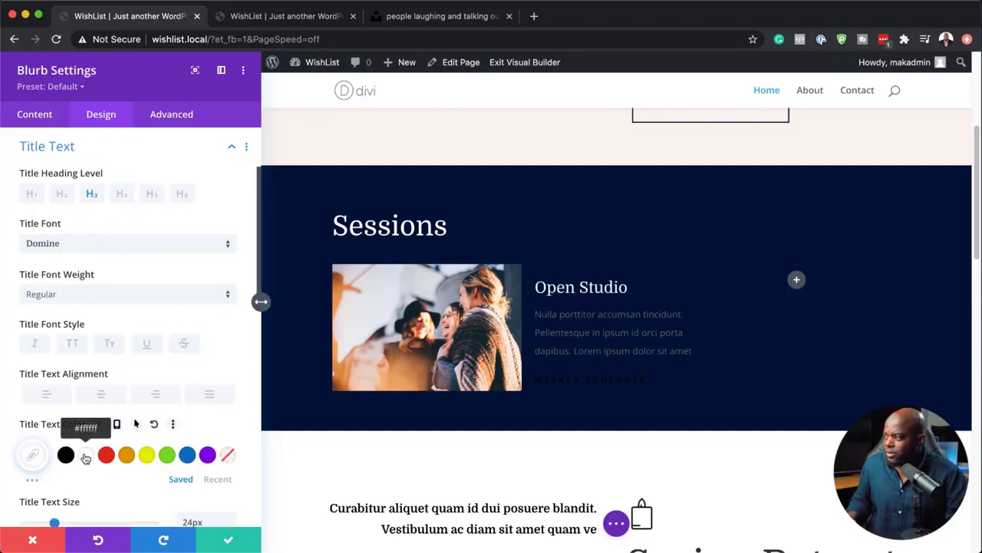
Set the Open Studio blurb's body text colour to semi-transparent white, rgba(255,255,255,0.55), and save the blurb settings
scroll(130, 345, down, 5)
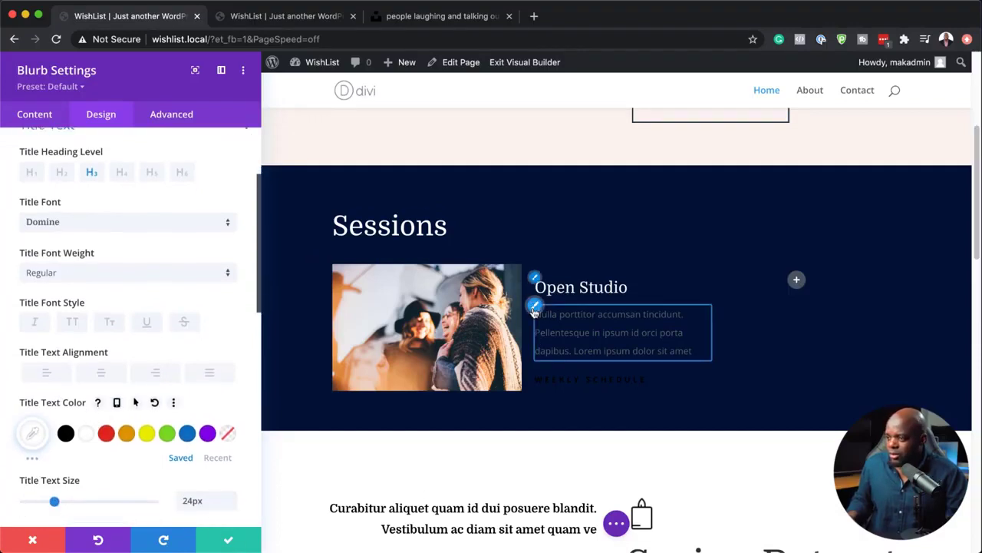
click(86, 445)
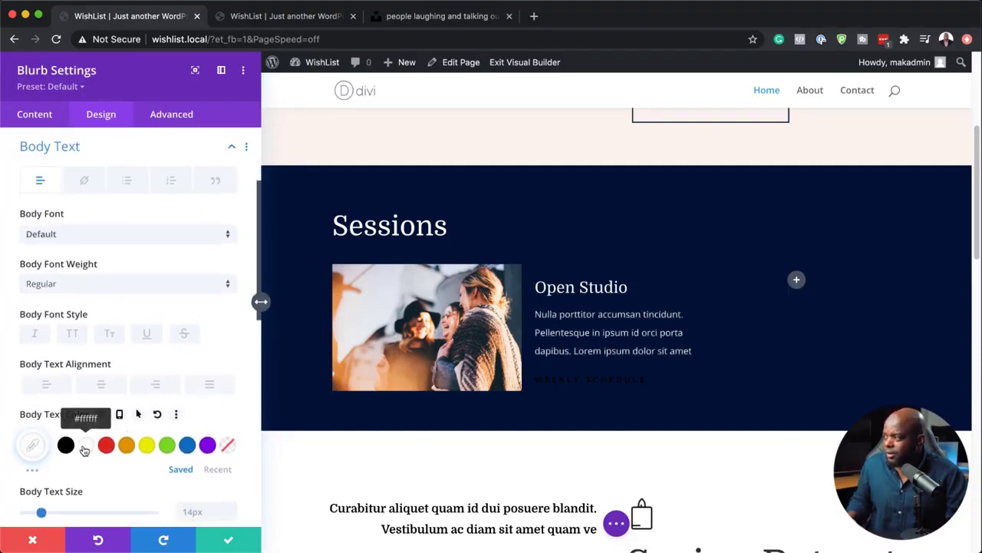
click(34, 447)
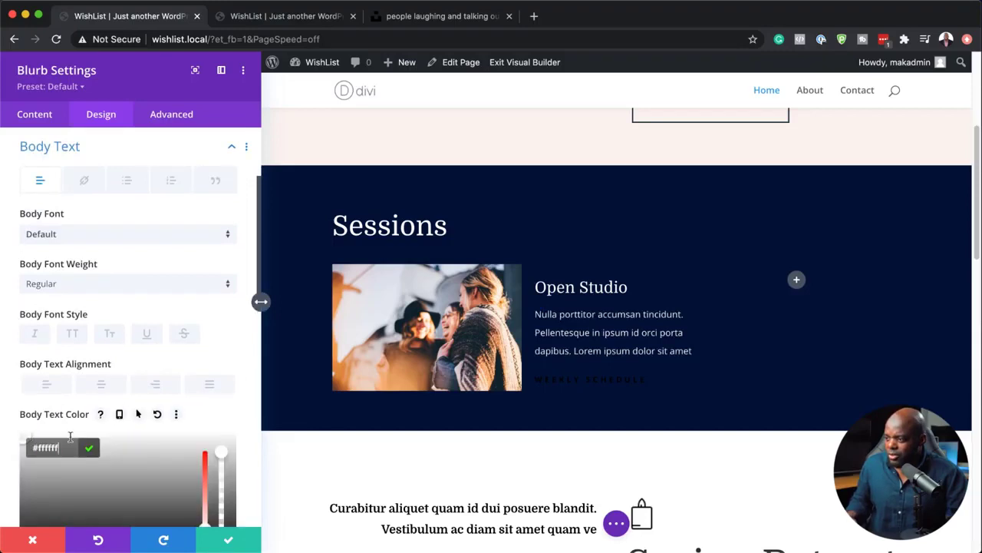
drag(221, 468, 222, 489)
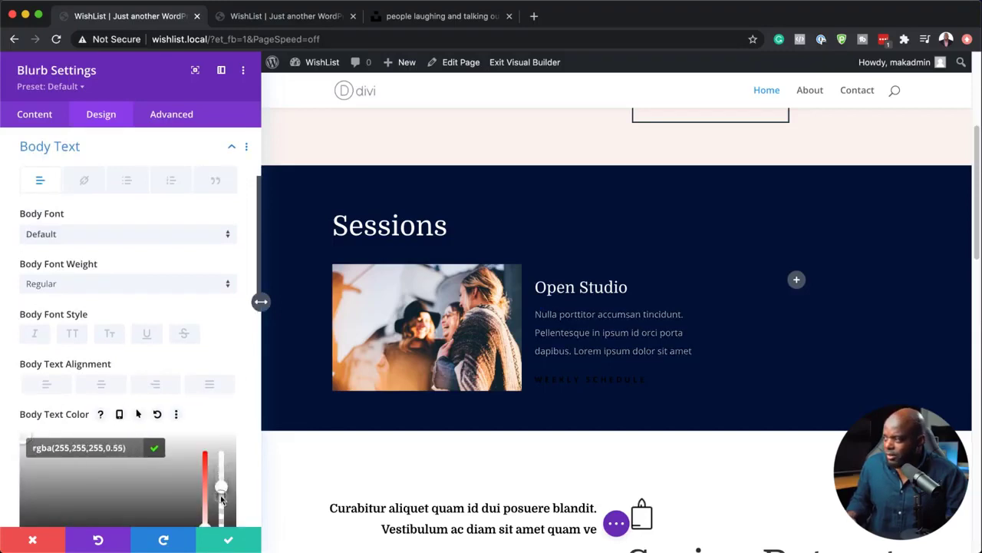
scroll(228, 457, down, 5)
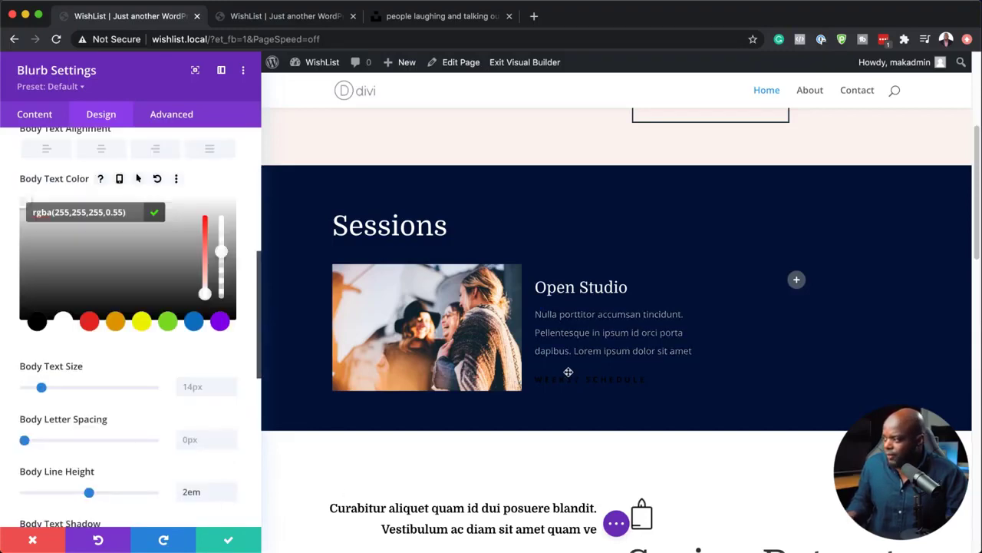
click(228, 542)
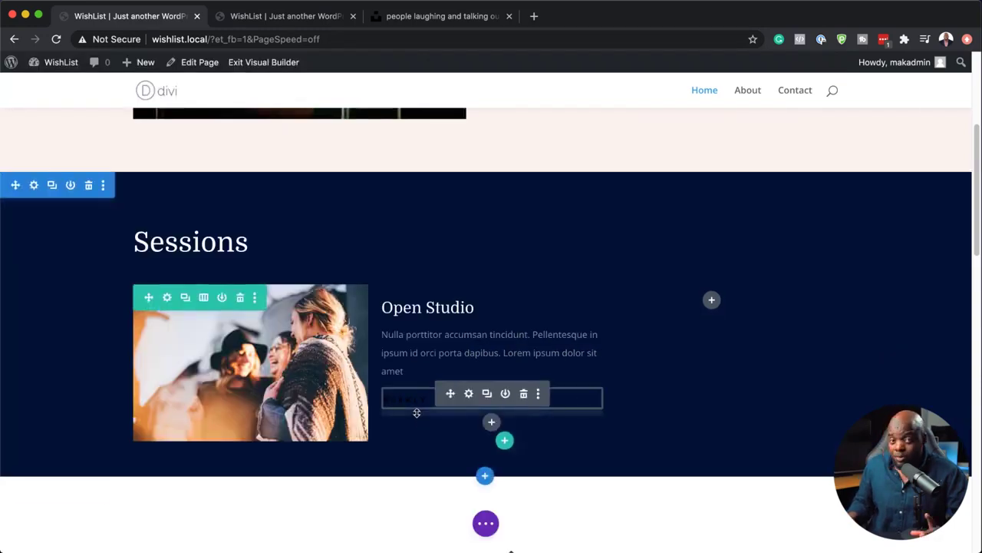
Set the general text colour option of the Weekly Schedule button to Light
click(469, 393)
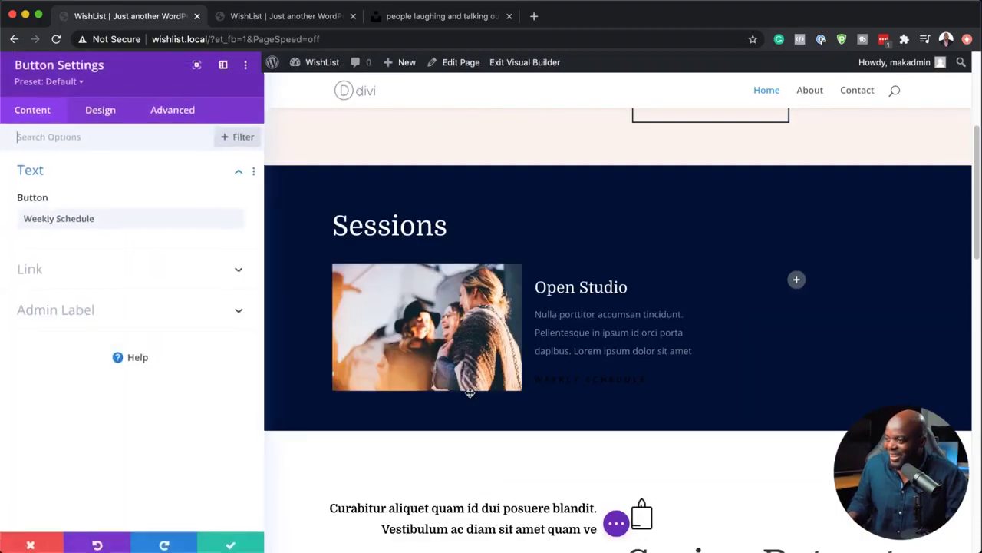
click(115, 118)
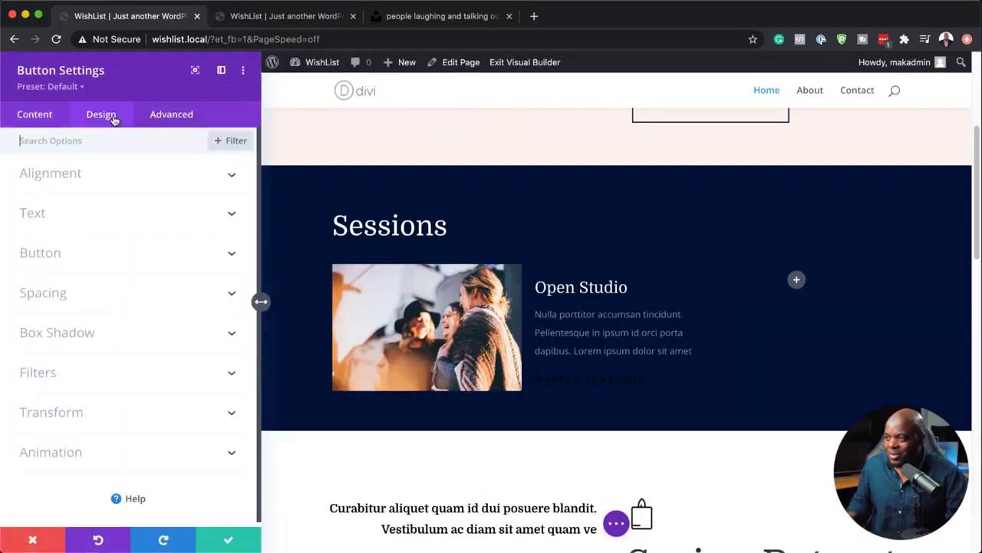
click(42, 218)
click(67, 207)
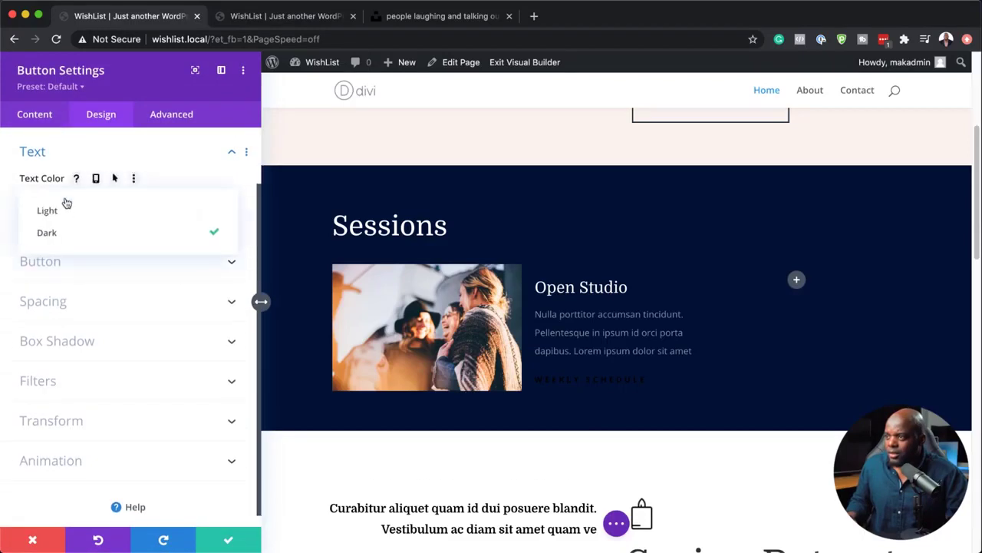
click(69, 214)
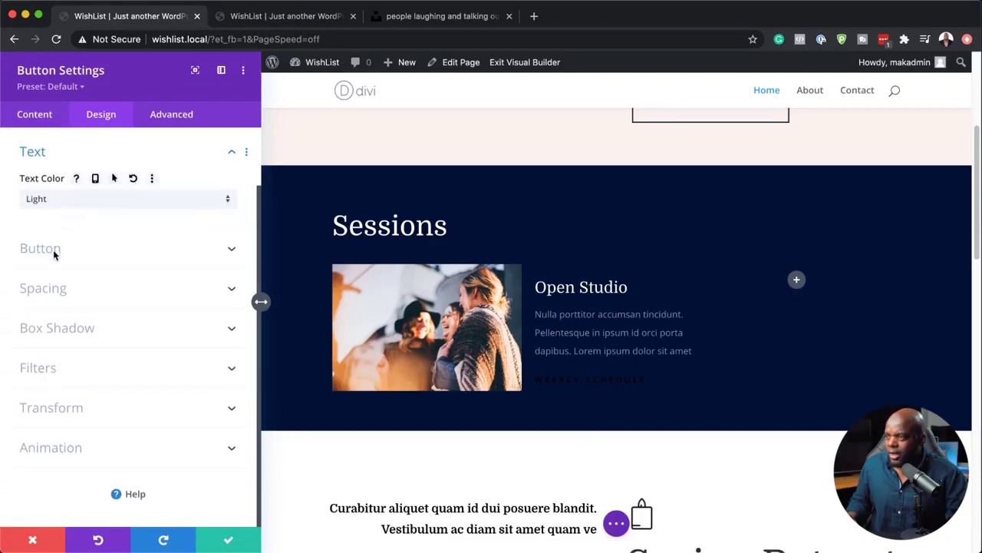
Set the Weekly Schedule button's custom-style button text colour to white and save the button settings
scroll(115, 262, up, 2)
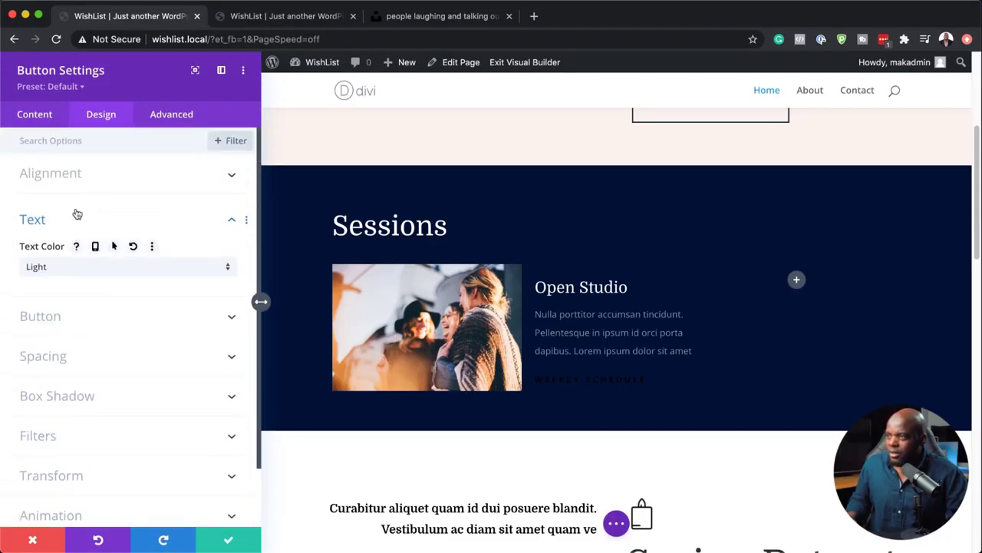
click(98, 322)
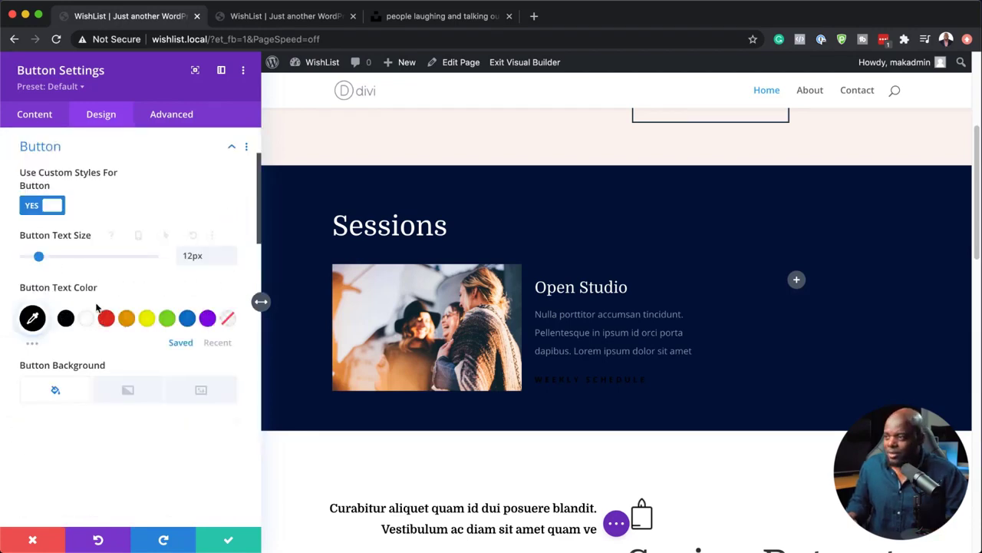
click(86, 320)
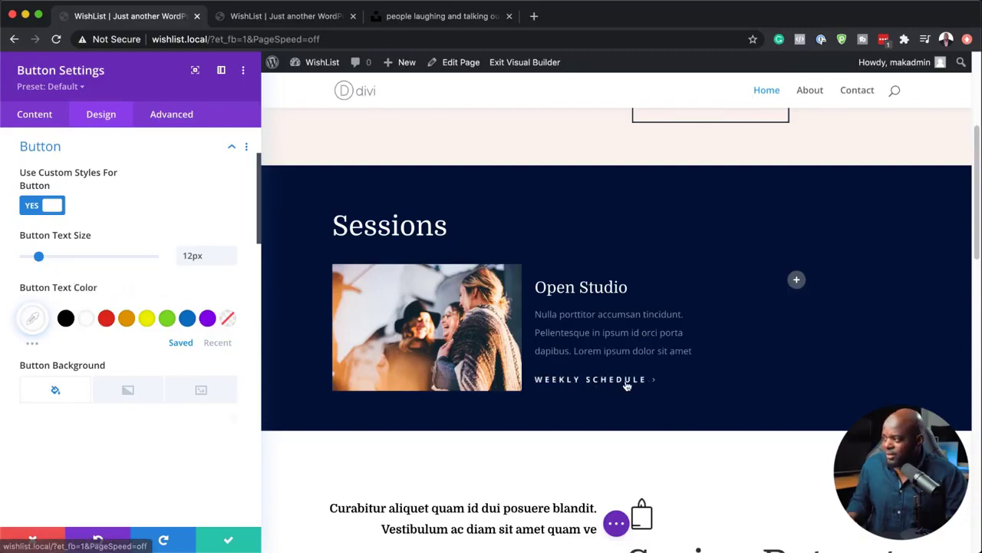
click(229, 541)
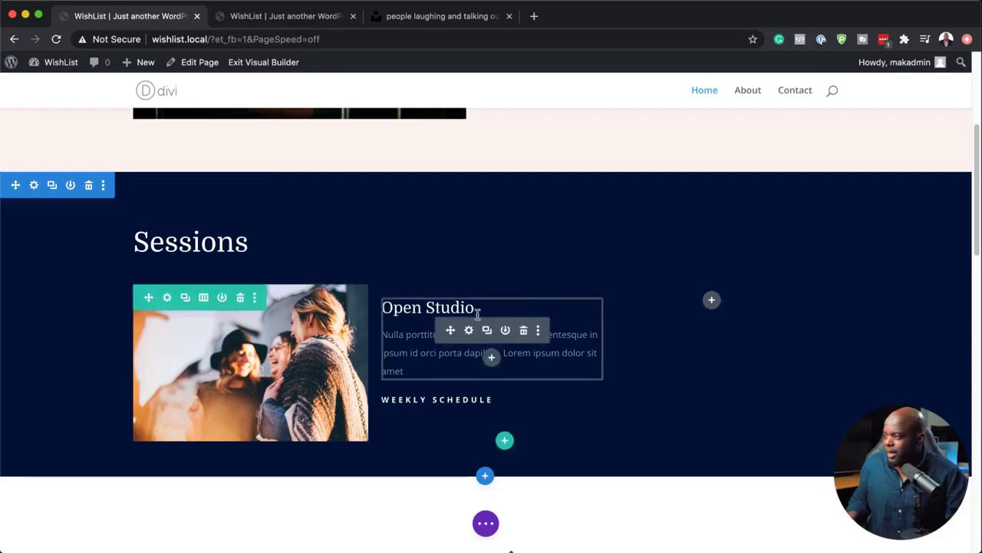
Try a duplicate of the Open Studio blurb in the Sessions row's empty third column and delete that copy
click(488, 331)
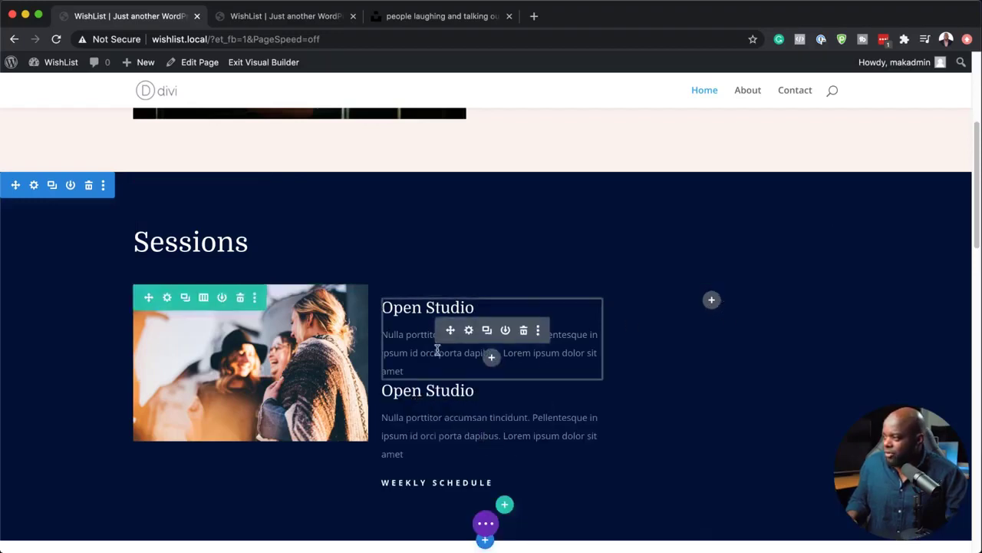
drag(449, 330, 719, 300)
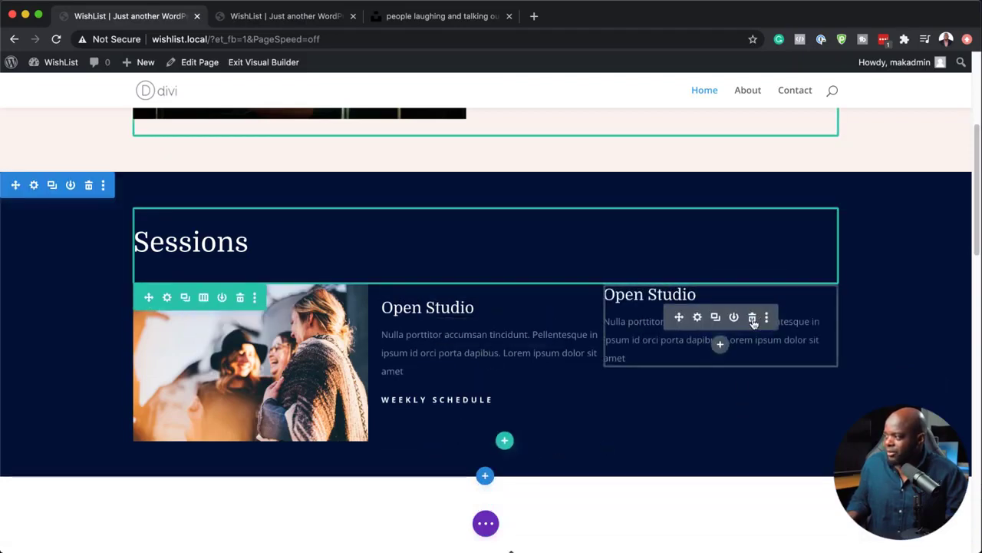
click(753, 320)
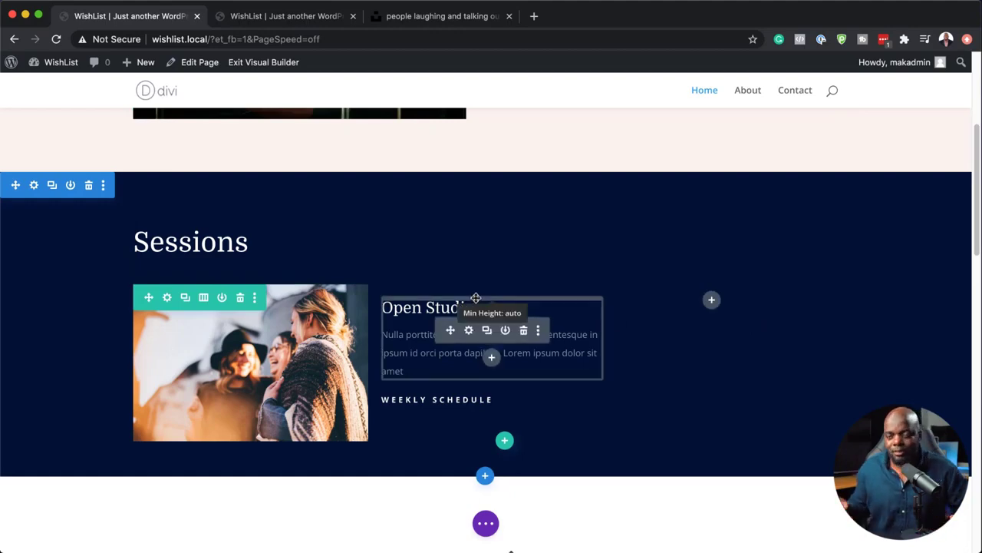
Review the edited homepage from the hero section through Sessions and Spring Retreat 2020 down to the newsletter and footer
scroll(317, 318, down, 8)
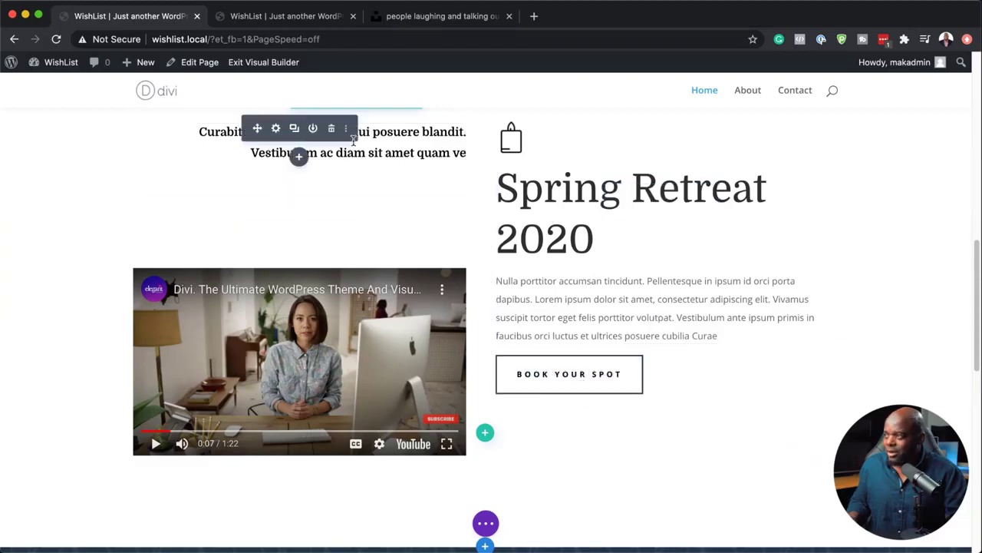
scroll(392, 282, up, 3)
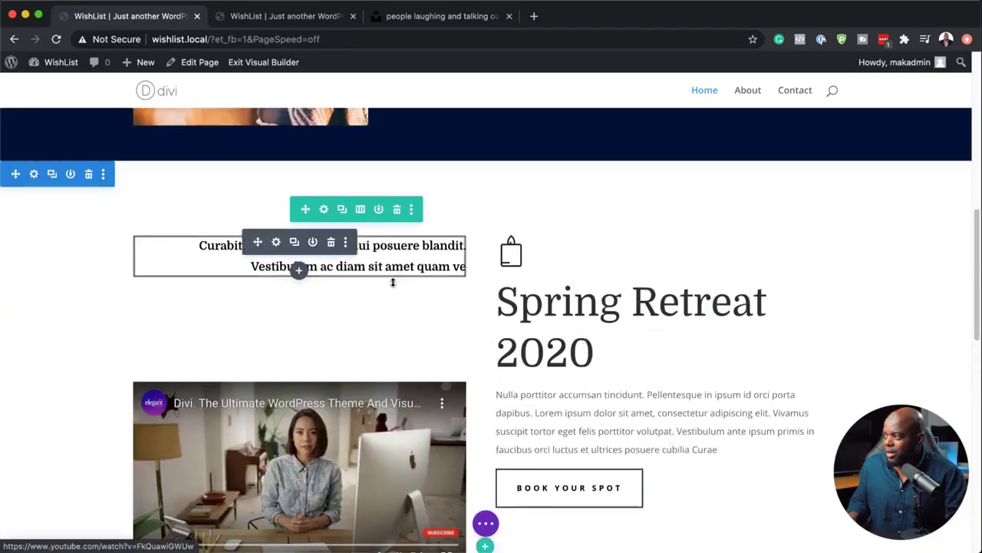
scroll(511, 432, down, 10)
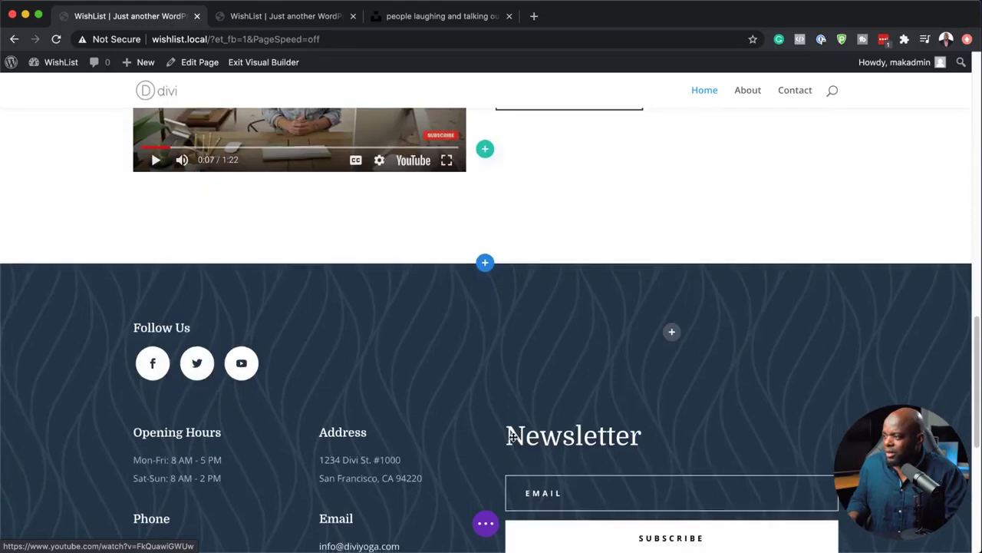
scroll(512, 436, up, 4)
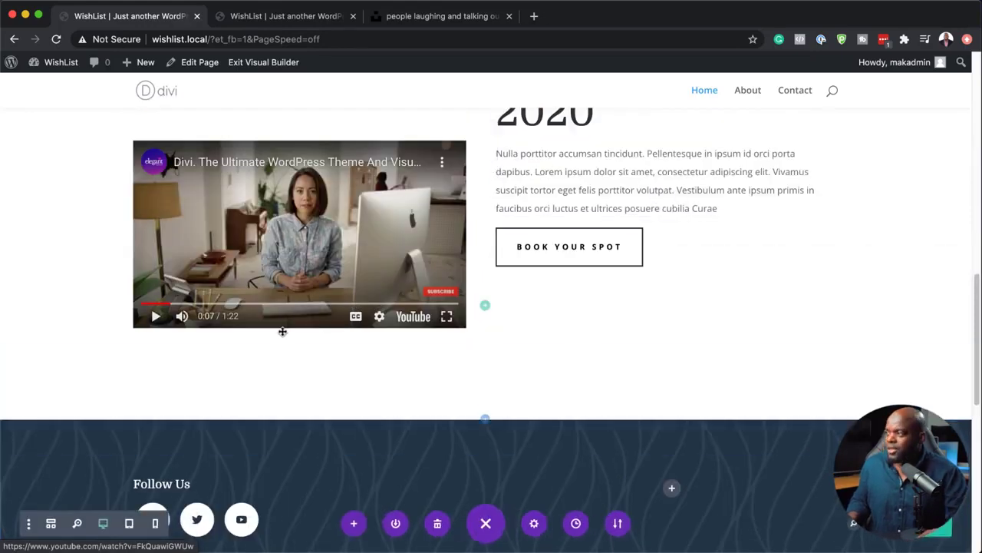
scroll(282, 331, up, 20)
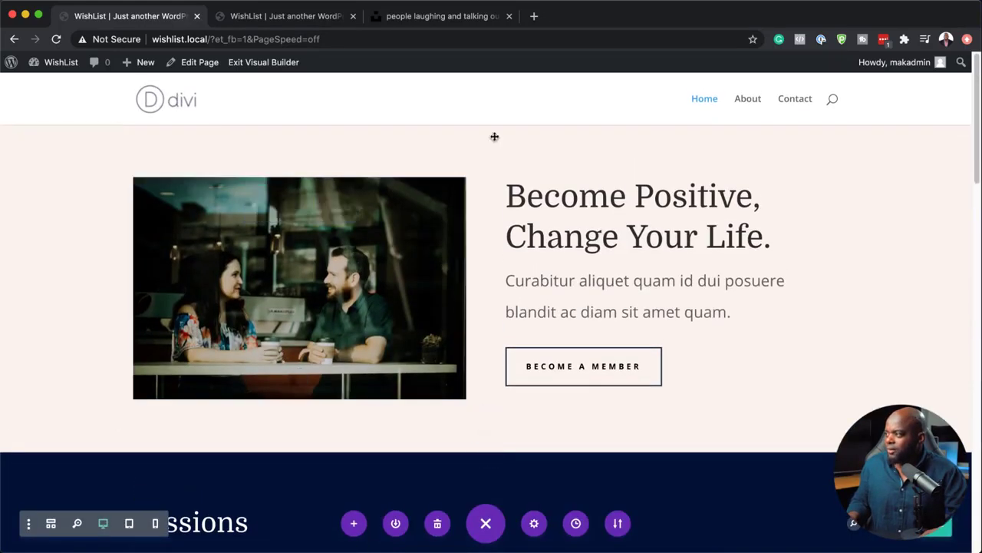
scroll(309, 366, down, 20)
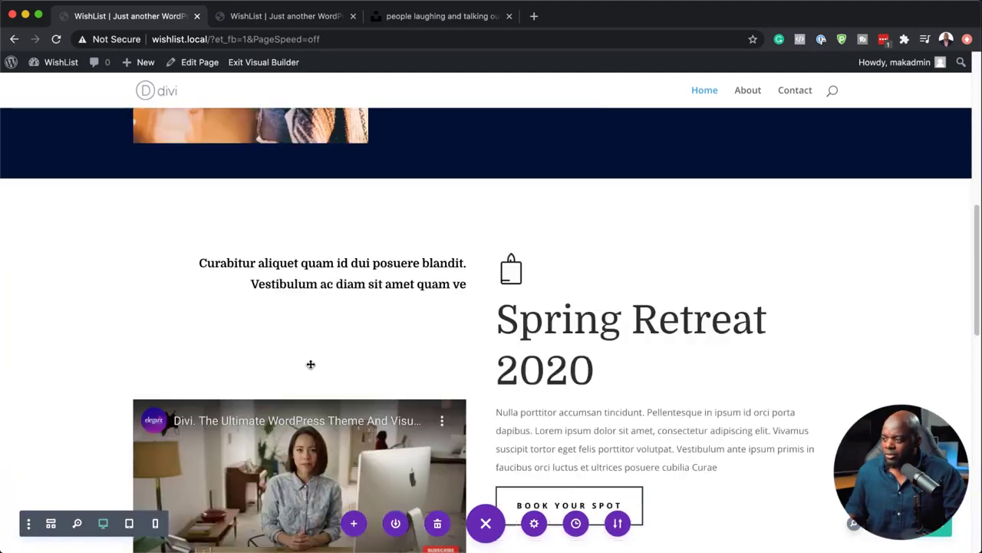
scroll(311, 365, down, 15)
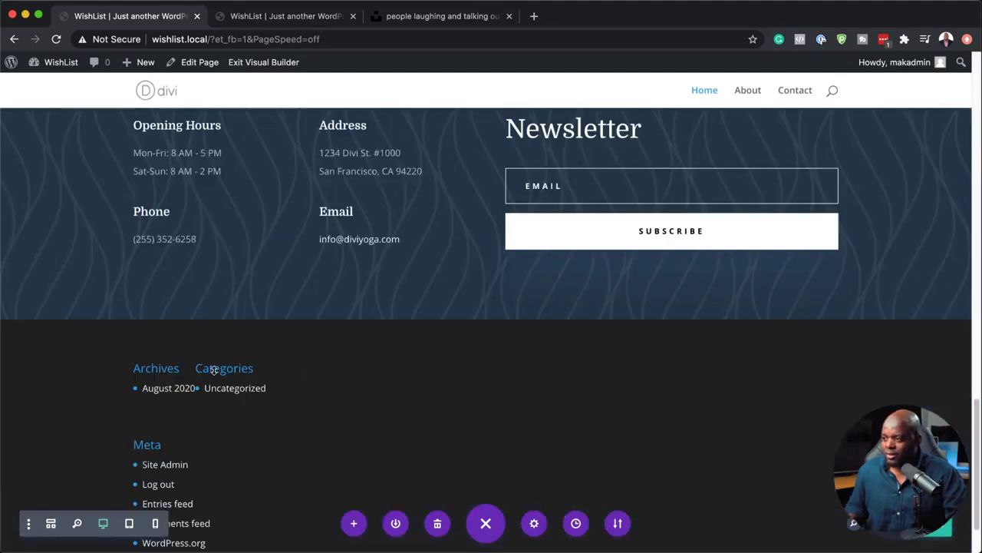
Leave the homepage's visual builder and open the site's WordPress admin dashboard
mouse_move(149, 61)
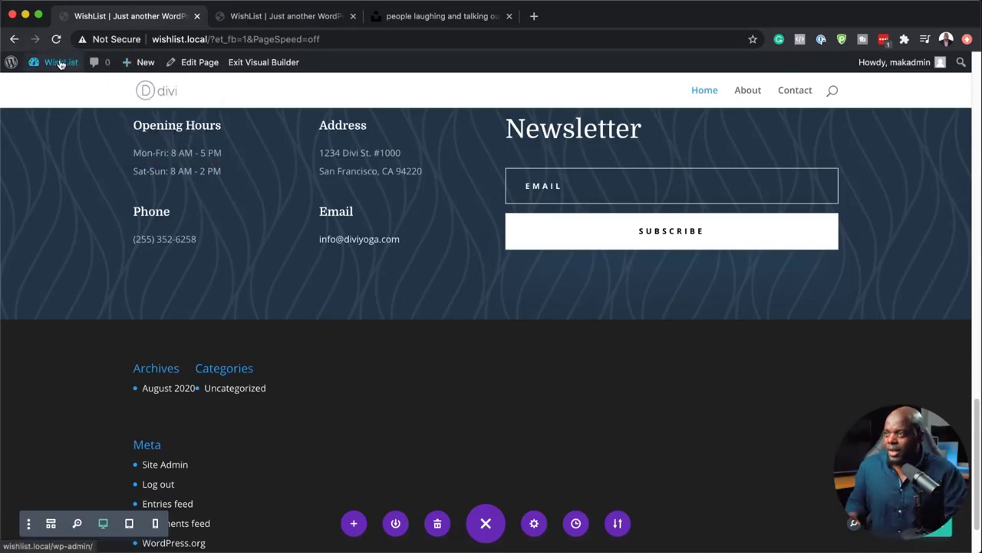
mouse_move(60, 62)
click(57, 91)
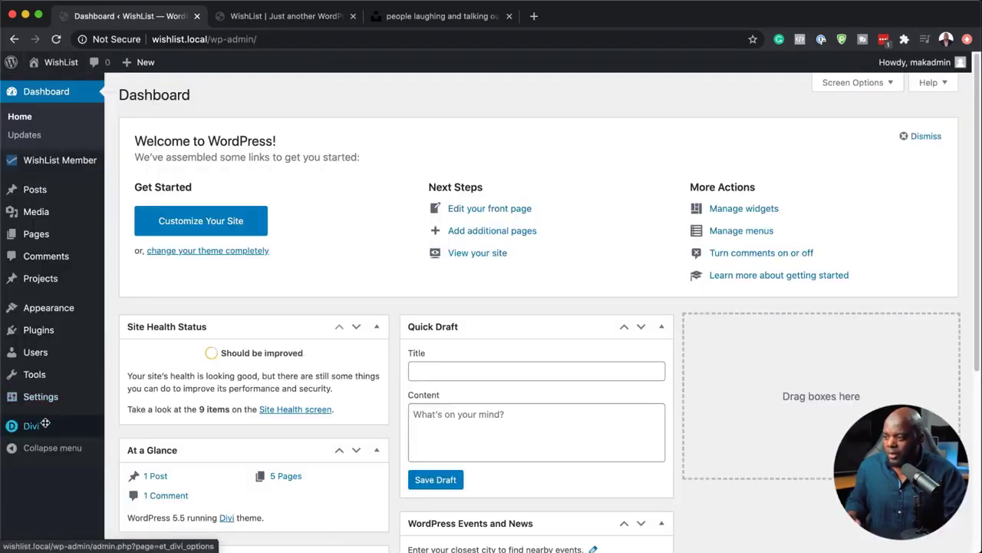
Open the Divi Theme Builder and start adding a global footer from the library to the default website template
mouse_move(34, 430)
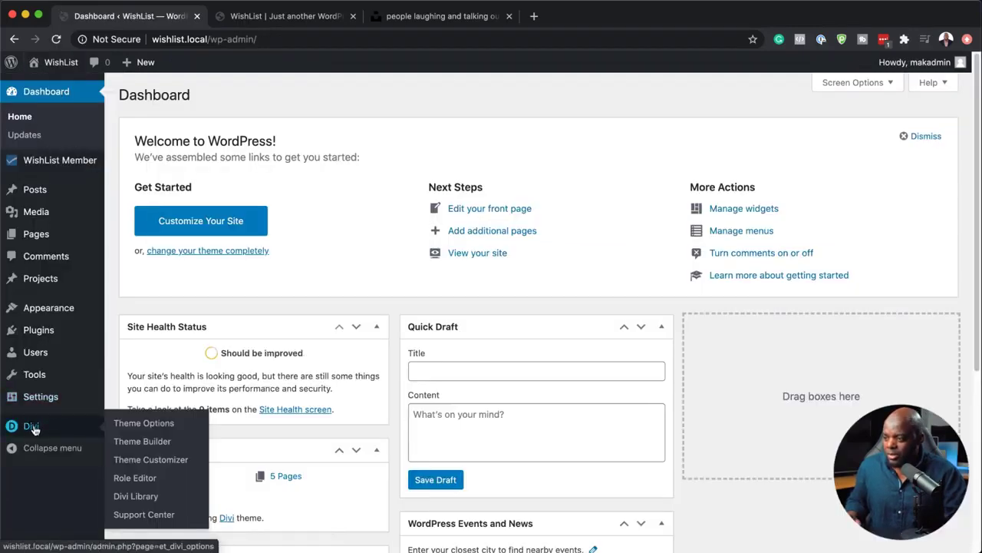
click(164, 449)
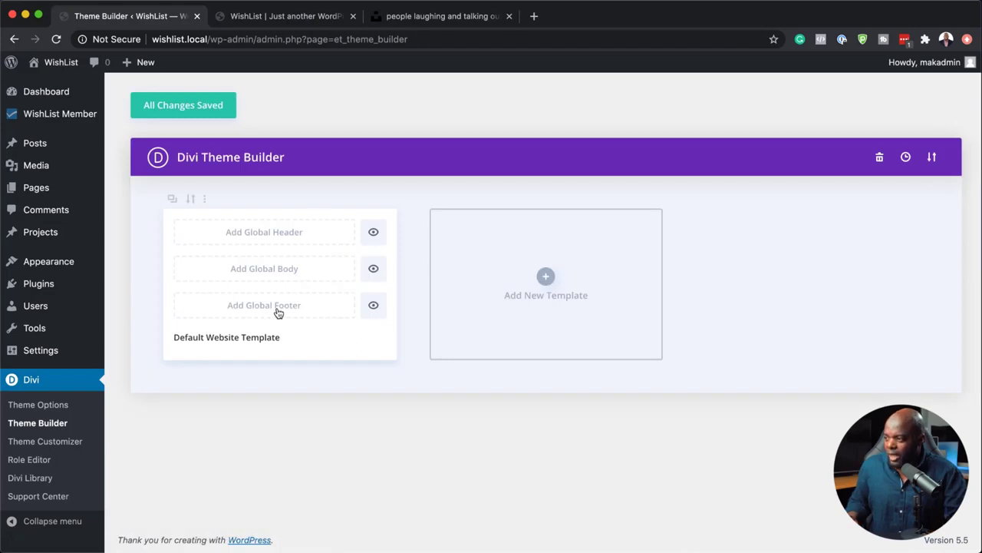
click(278, 313)
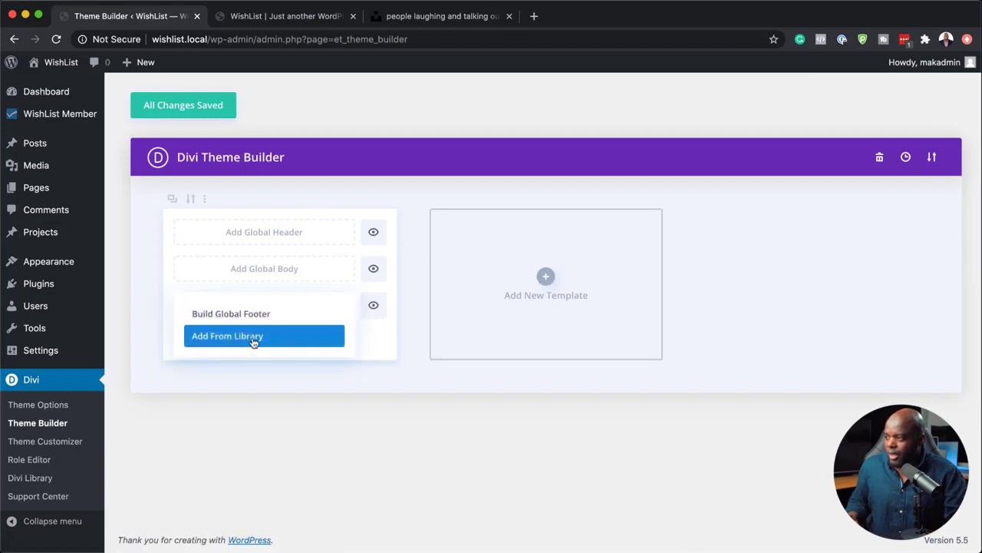
click(254, 341)
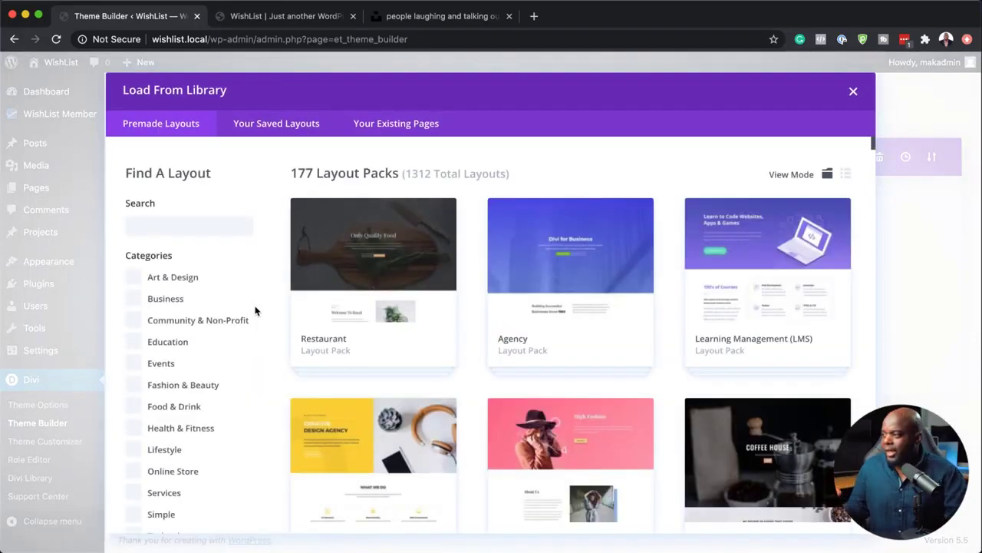
Search the premade layouts for yoga and open the details of the Yoga Instructor Contact Page layout
click(225, 225)
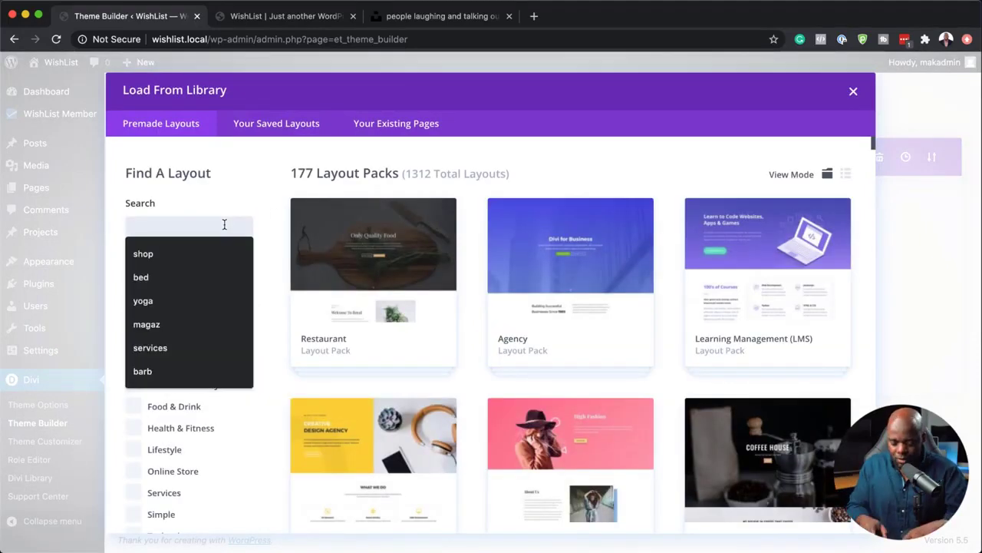
text(yoga)
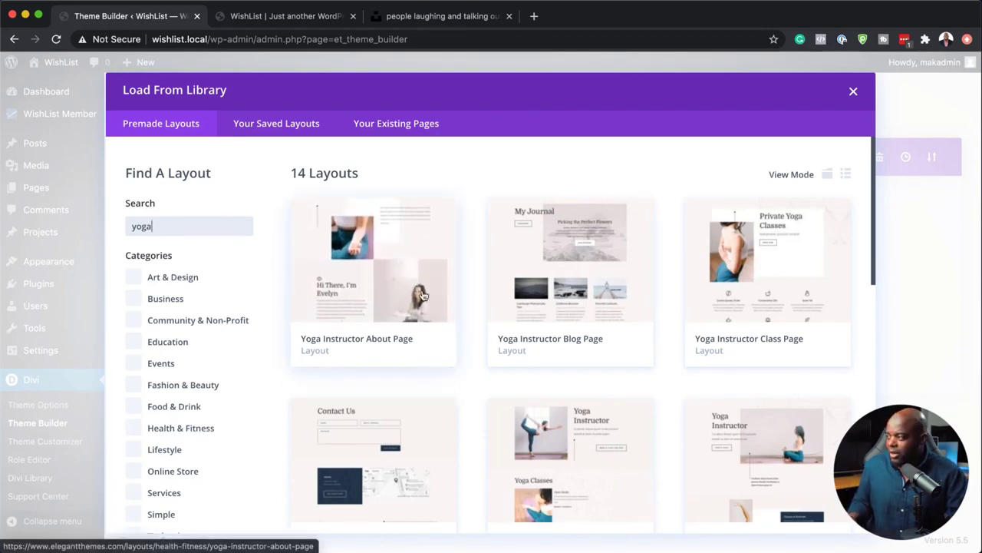
scroll(419, 293, down, 1)
scroll(583, 325, down, 5)
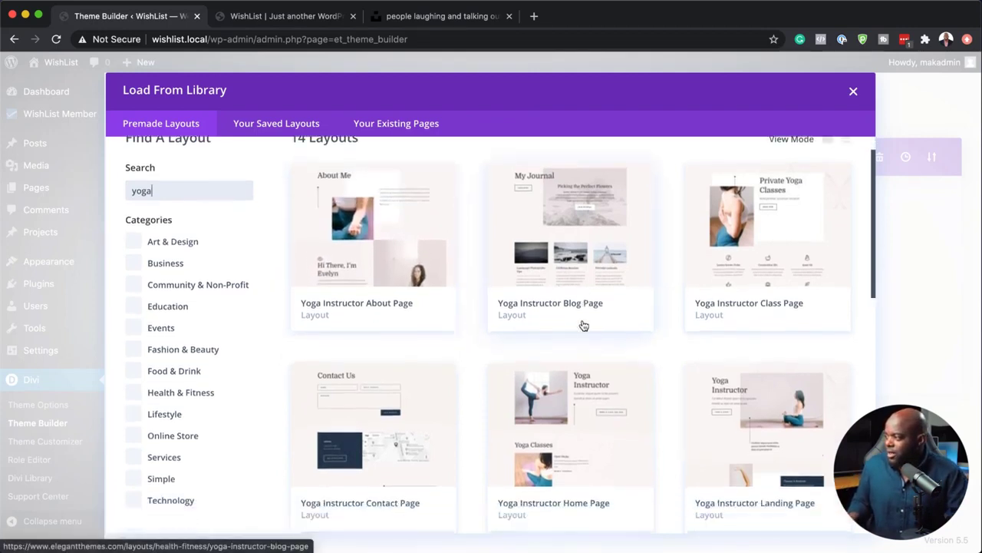
scroll(583, 325, down, 4)
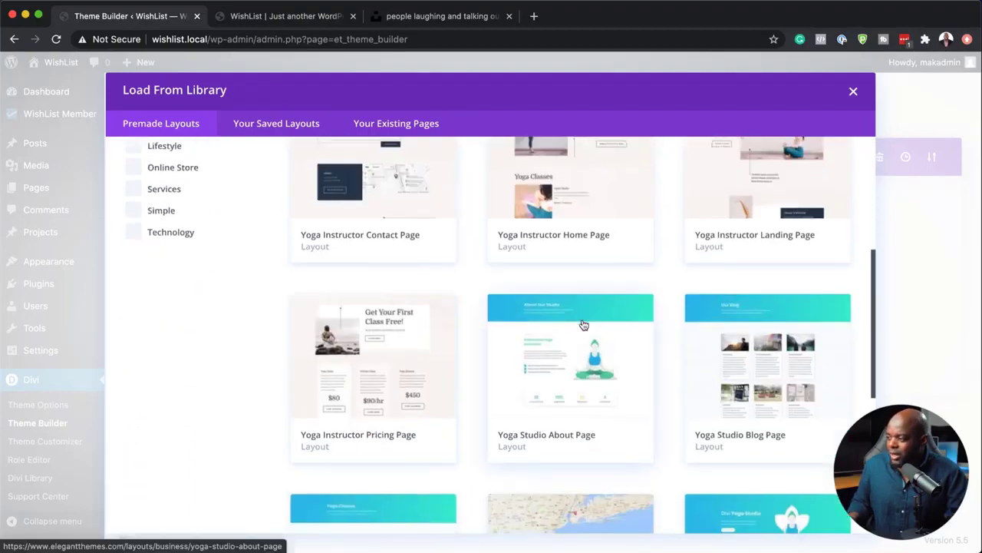
scroll(580, 324, up, 7)
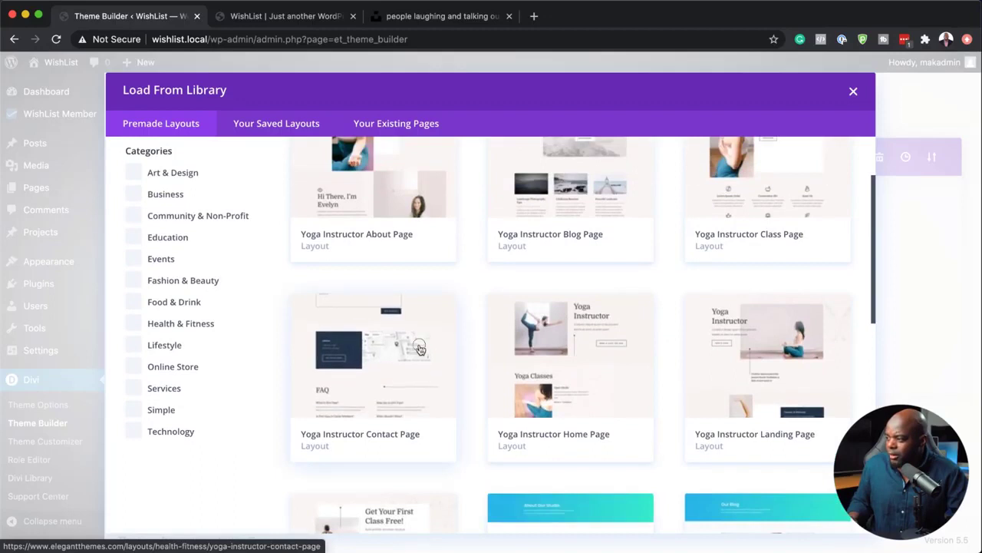
click(383, 339)
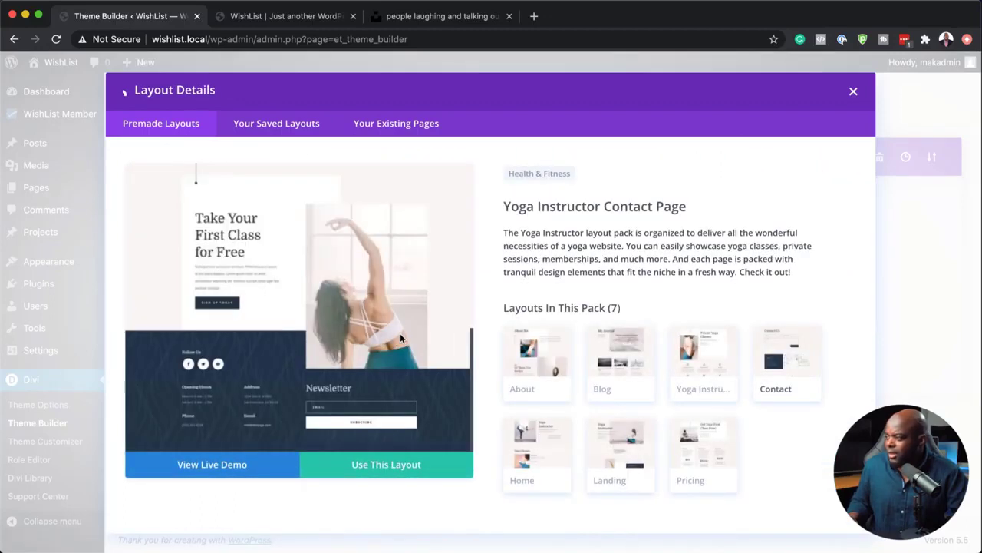
Compare the footers of the Yoga Instructor pack's layouts and import the Yoga Instructor Home Page layout as the global footer
scroll(400, 333, up, 2)
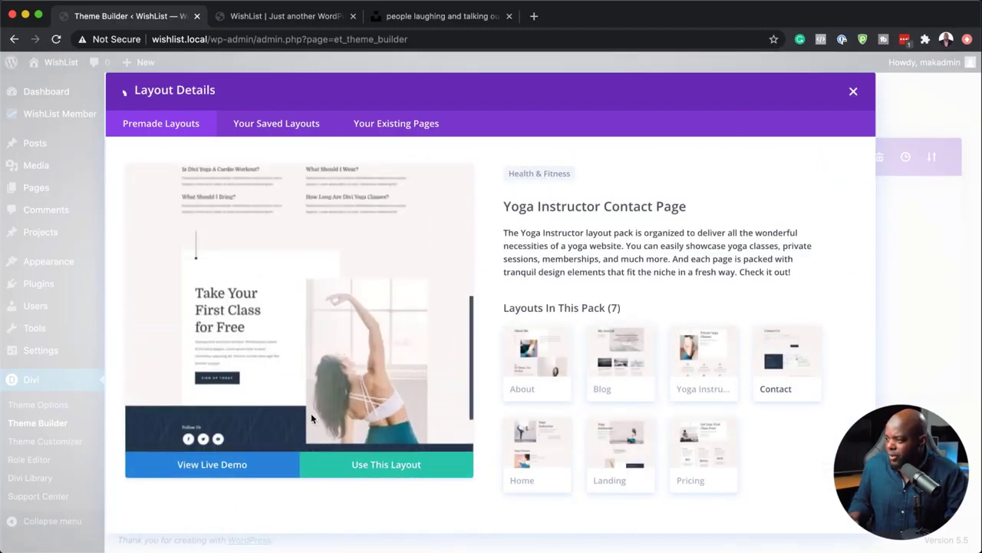
click(701, 368)
scroll(410, 357, down, 10)
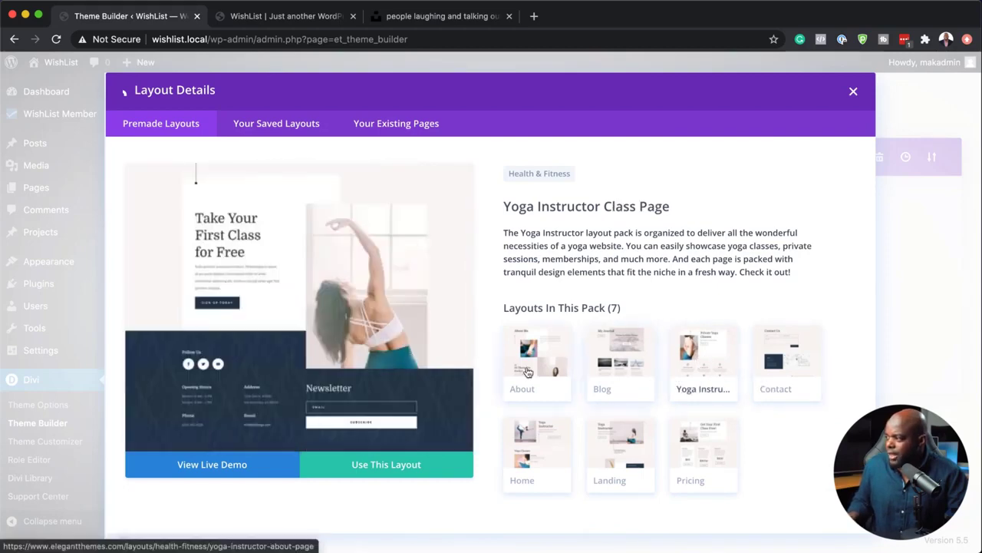
click(528, 371)
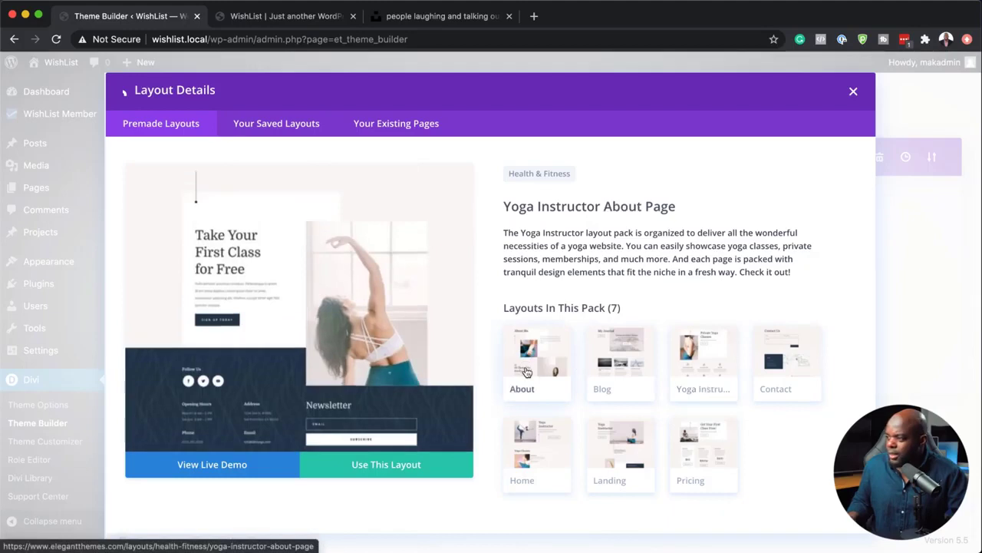
click(540, 432)
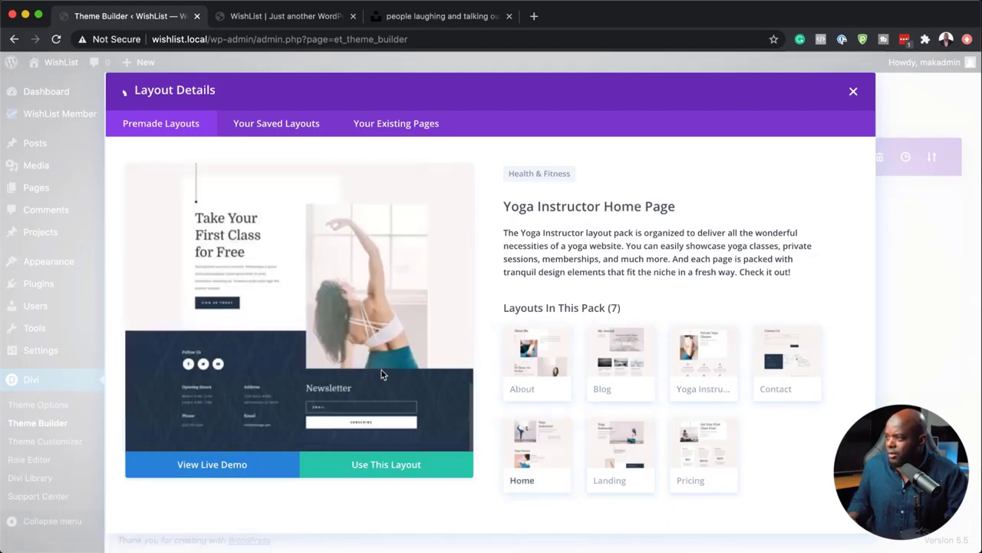
click(386, 466)
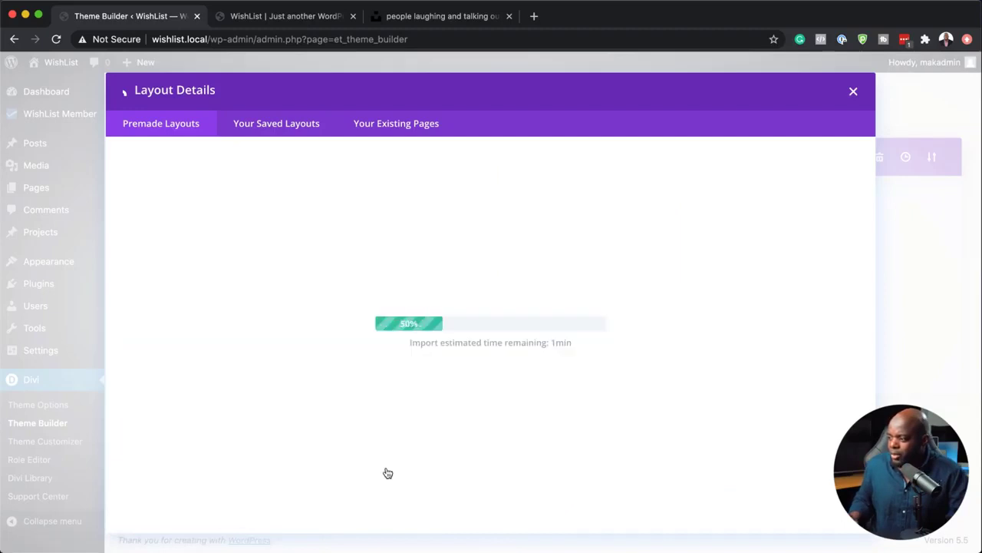
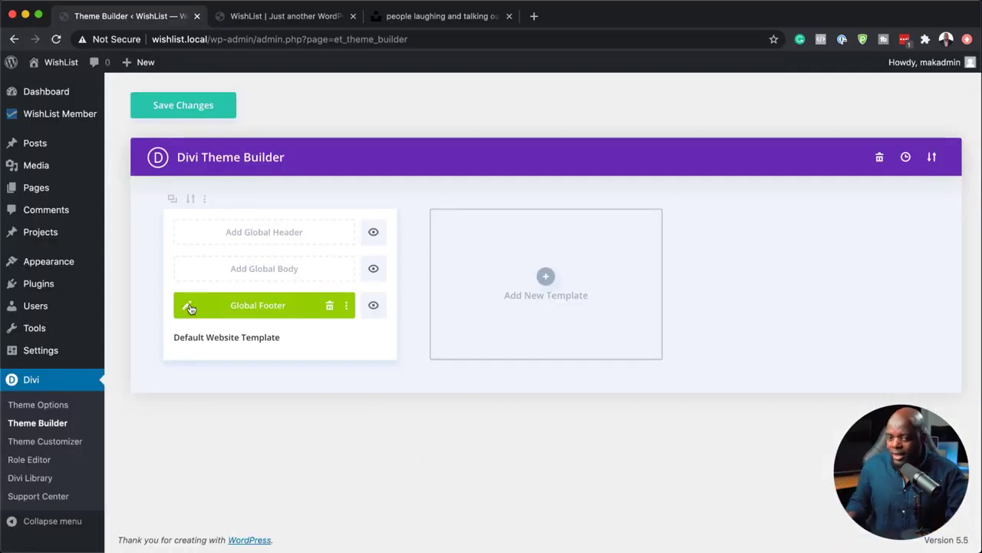
Open the global footer layout for editing and delete every section above the Follow Us and Newsletter section
click(188, 306)
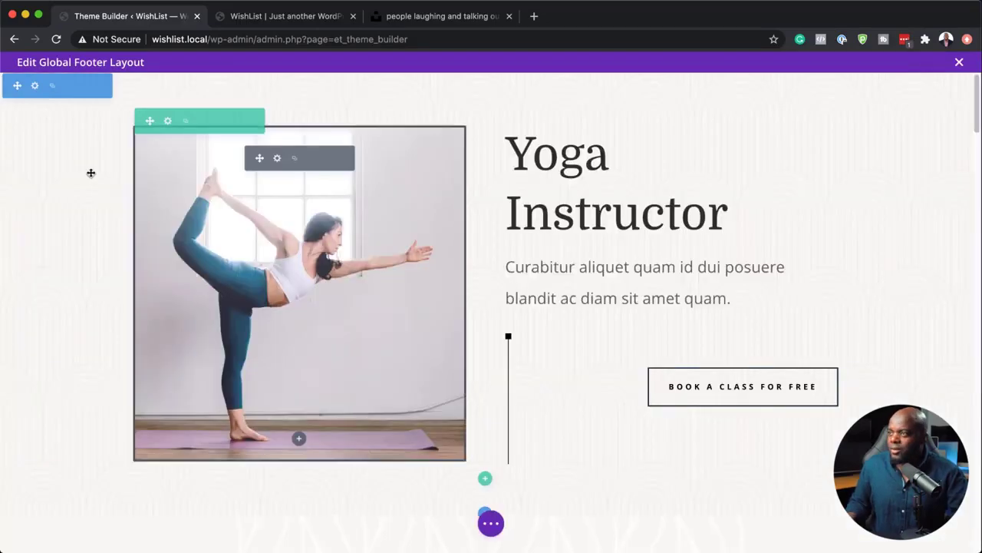
click(90, 86)
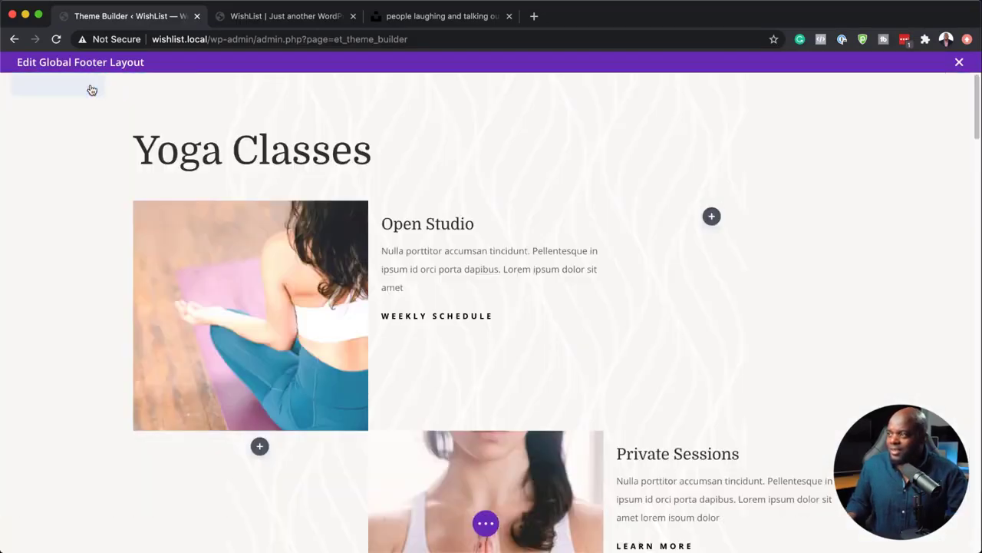
click(90, 86)
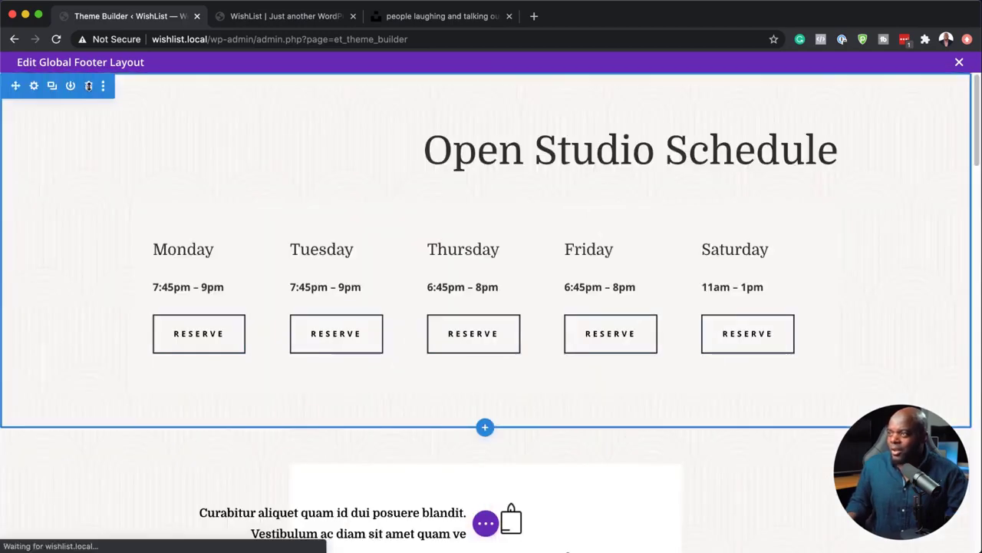
click(89, 86)
click(90, 86)
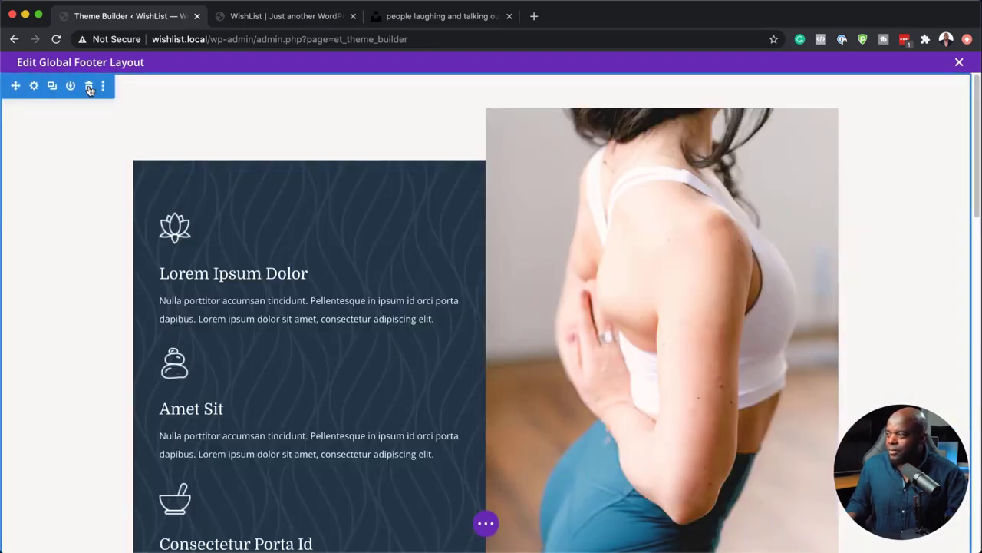
click(89, 86)
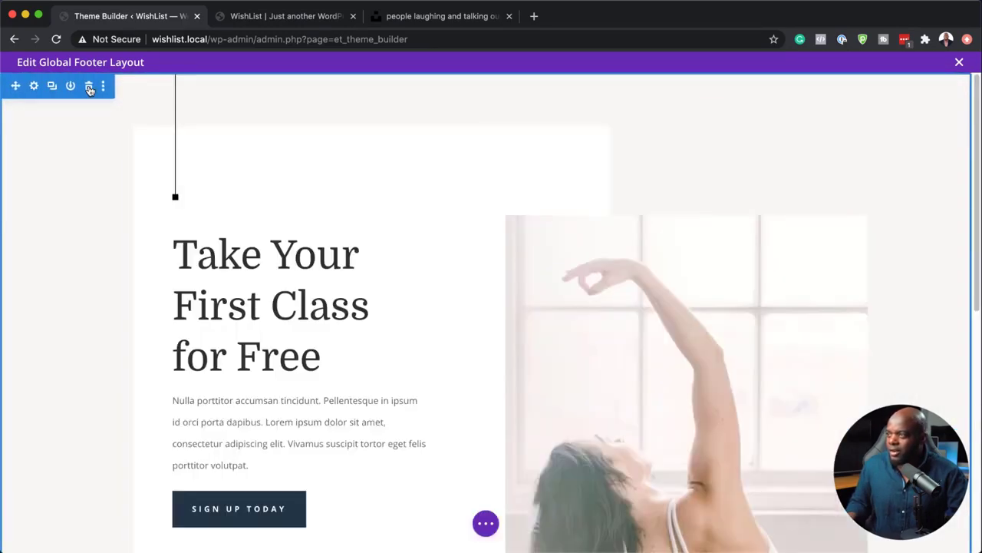
click(89, 86)
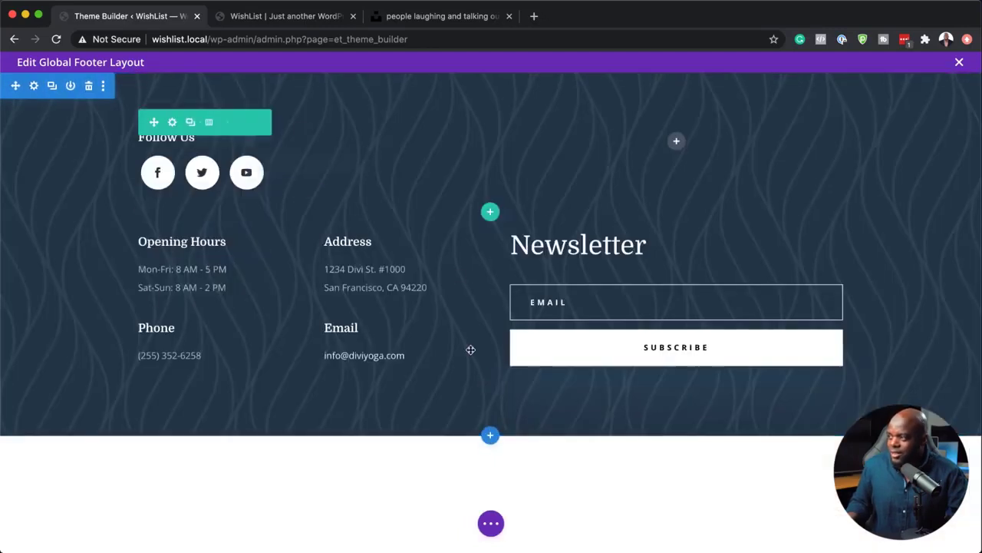
Remove the wavy background image from the footer section
click(34, 87)
click(62, 235)
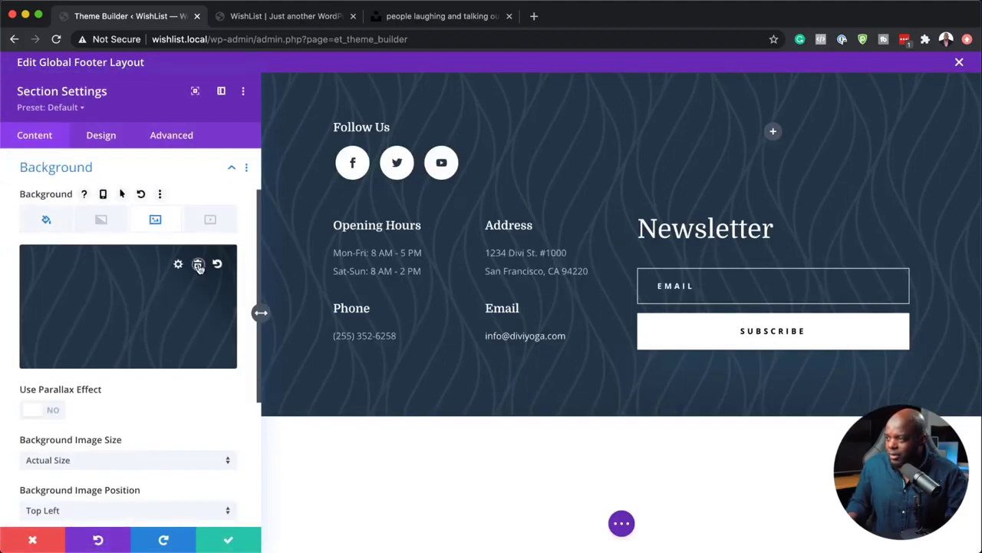
click(198, 265)
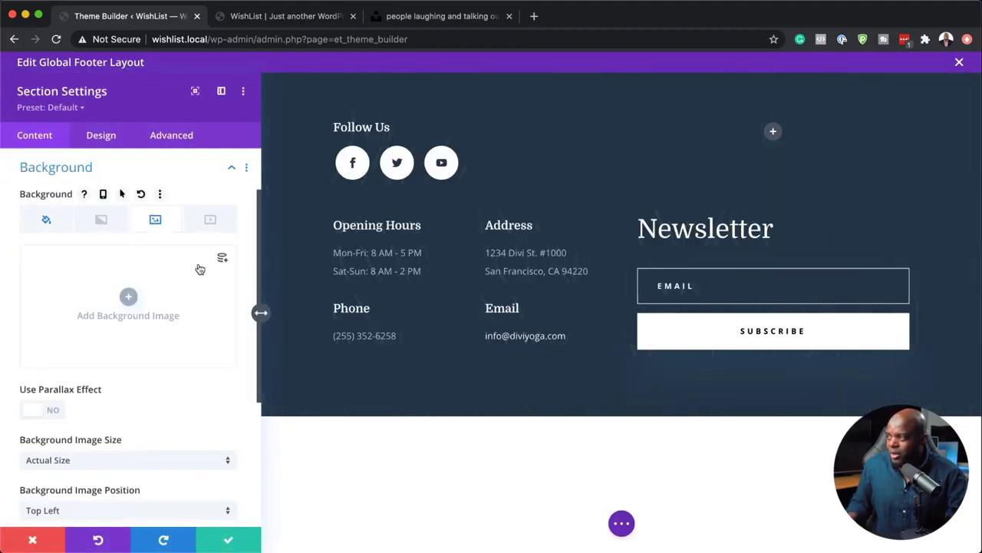
Change the footer section's background color to dark navy #0b1423 and save the section settings
click(47, 221)
click(113, 307)
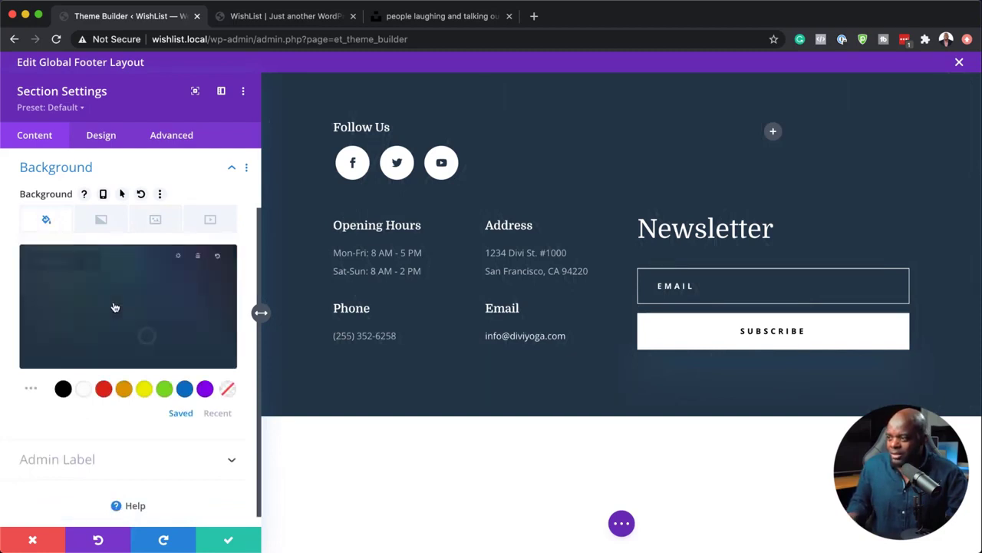
drag(147, 335, 152, 352)
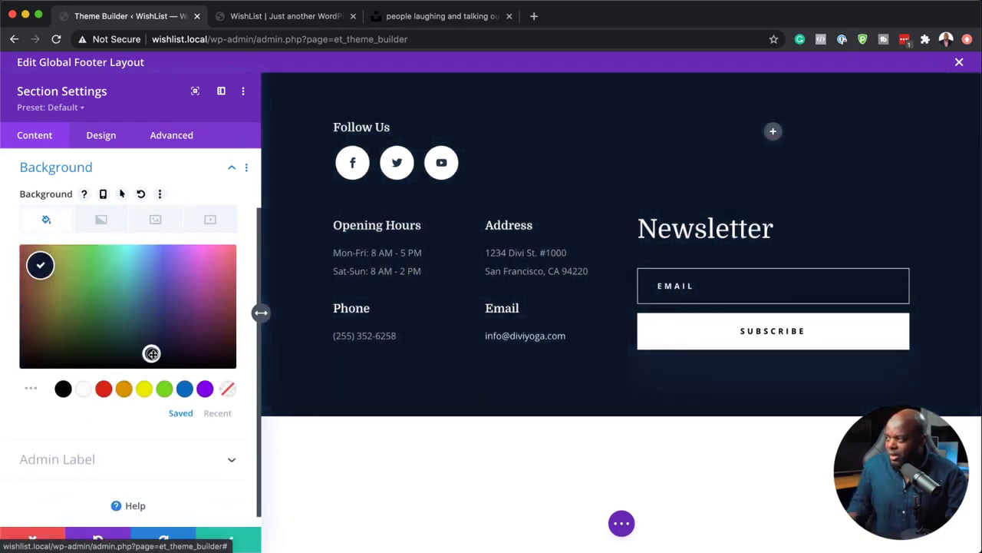
drag(151, 353, 153, 353)
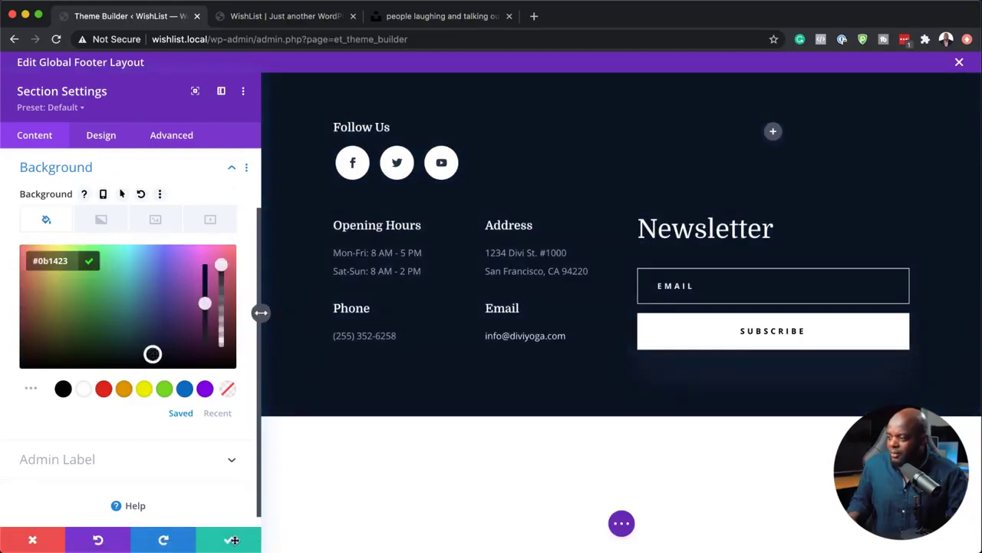
click(229, 540)
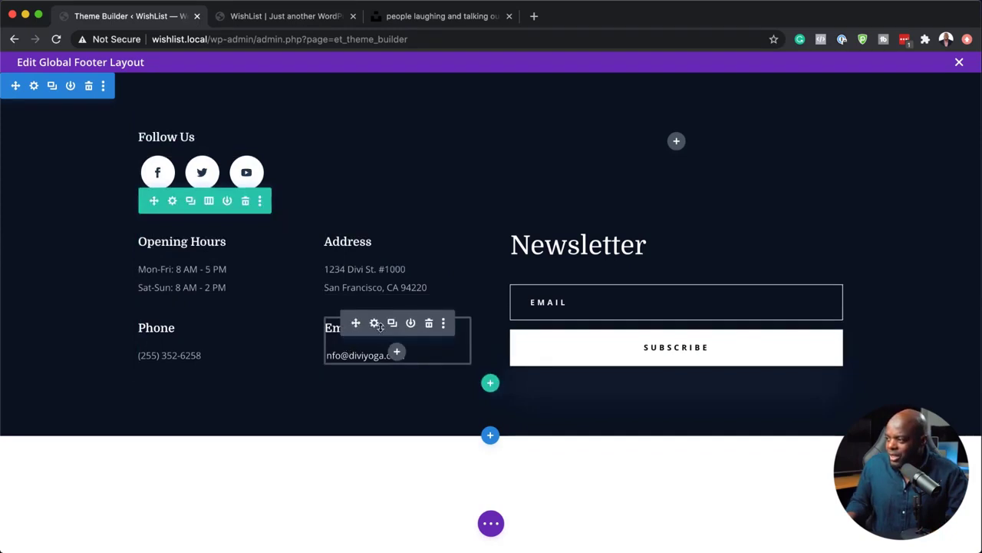
click(431, 326)
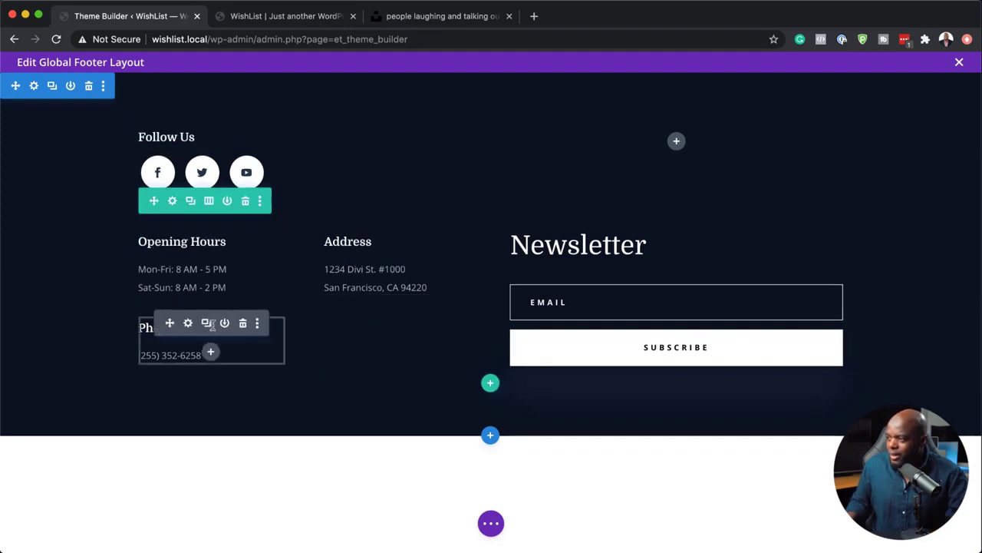
click(243, 324)
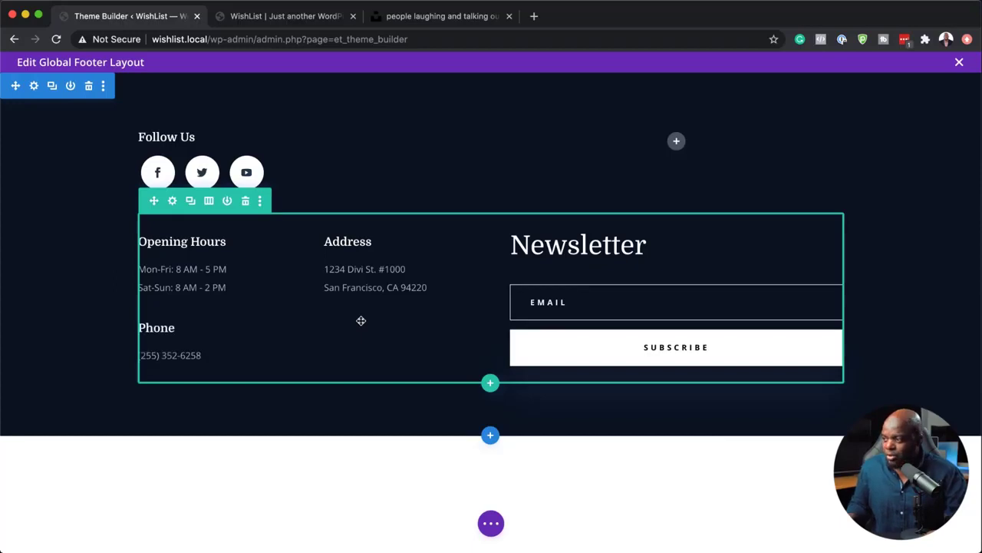
key(super+z)
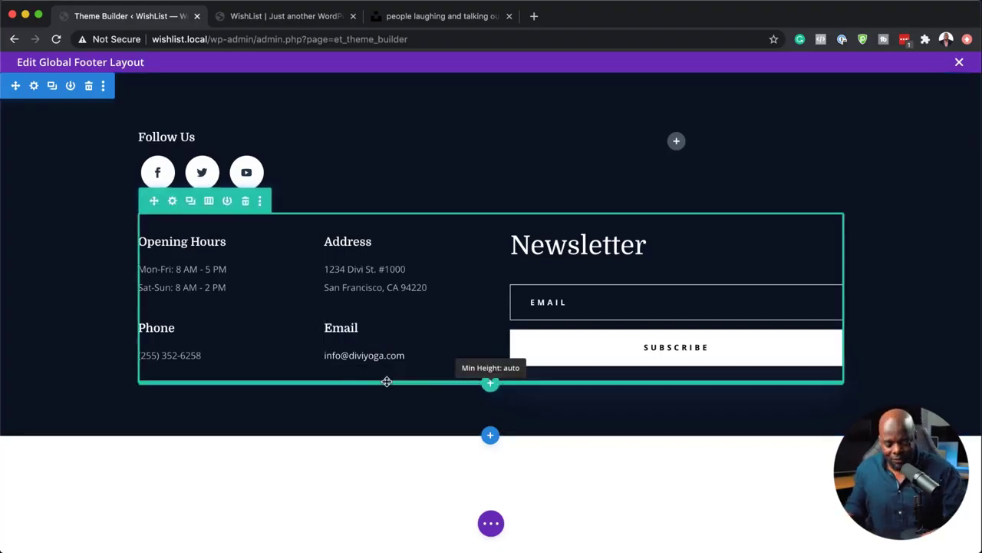
Save the global footer layout, close its editor and save the Theme Builder changes
click(491, 523)
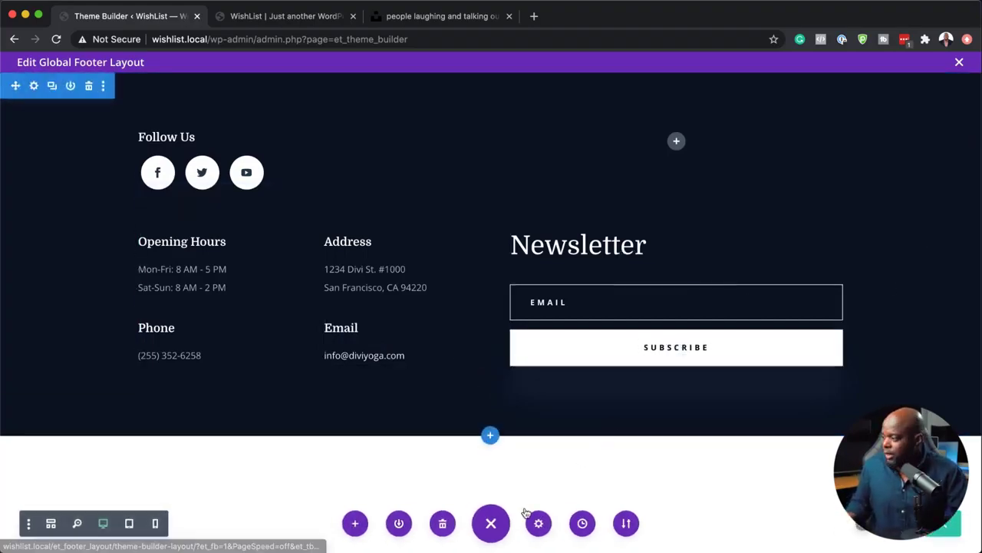
click(959, 62)
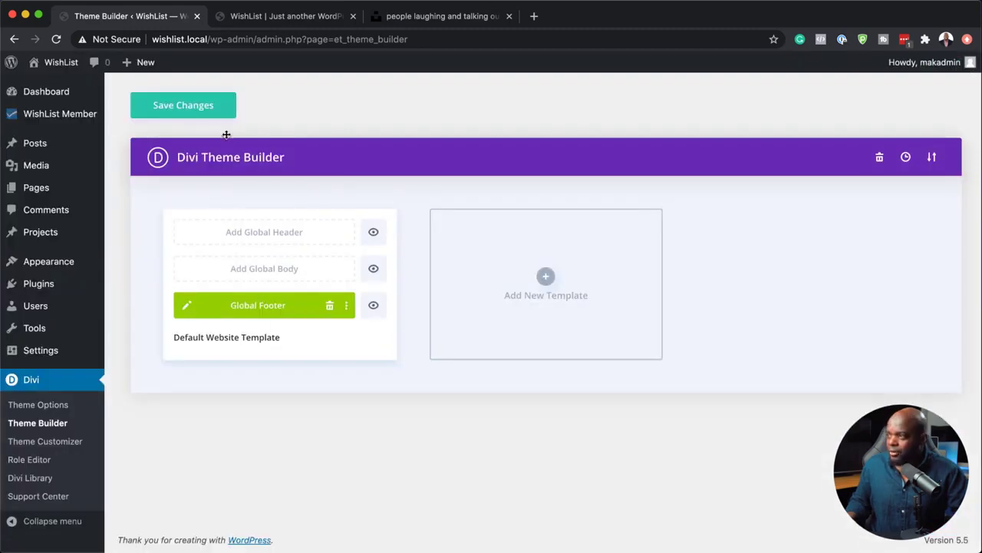
click(214, 109)
Open the live home page at wishlist.local and examine the new footer below the page's own footer section
drag(214, 39, 466, 53)
key(BackSpace)
key(Return)
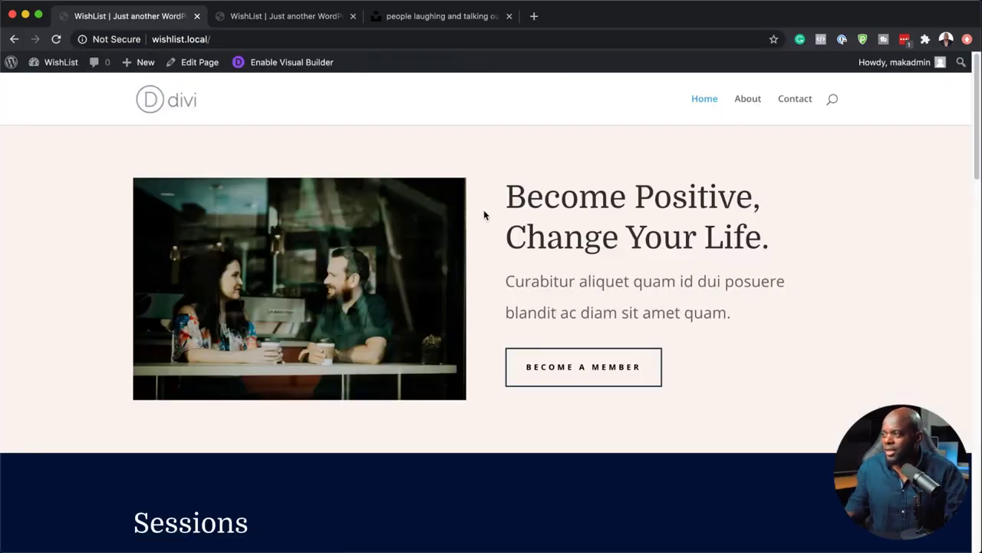
scroll(422, 274, down, 10)
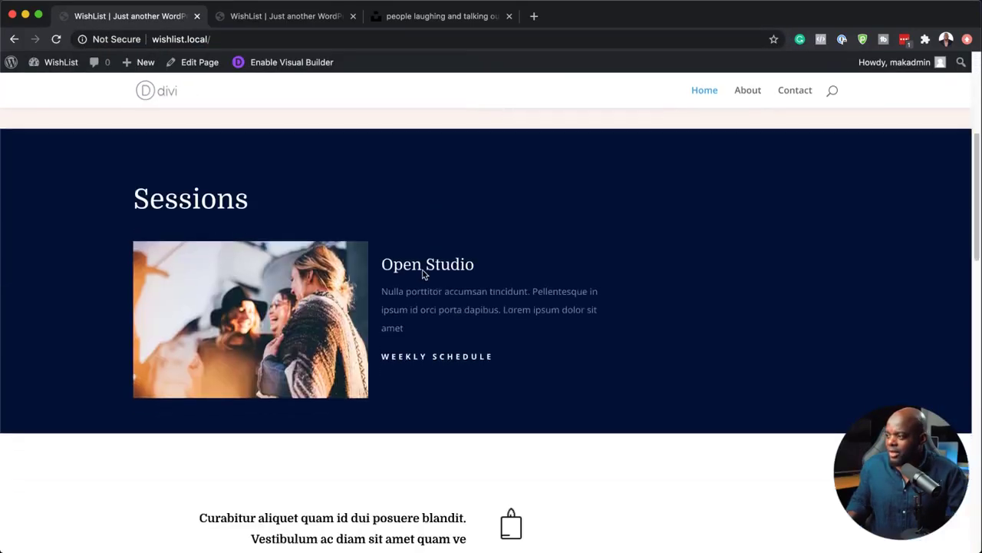
scroll(423, 274, down, 10)
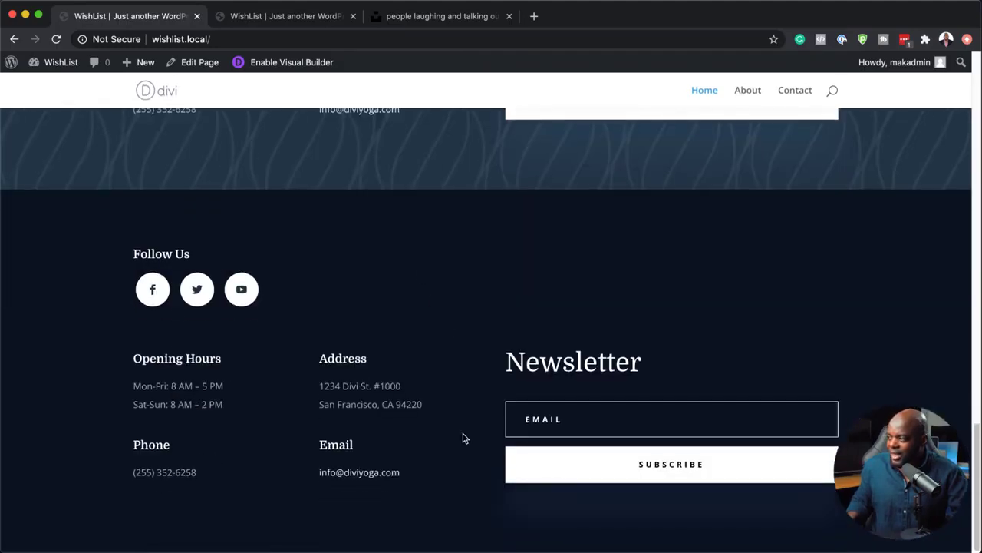
scroll(472, 446, up, 5)
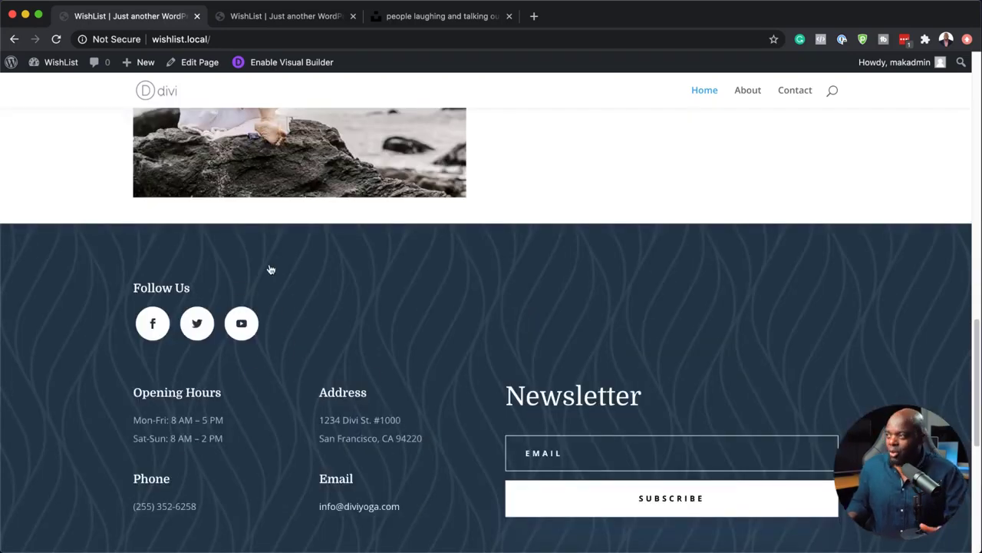
Enable the Visual Builder on the home page and delete the duplicate wavy-background Follow Us and Newsletter section
click(310, 65)
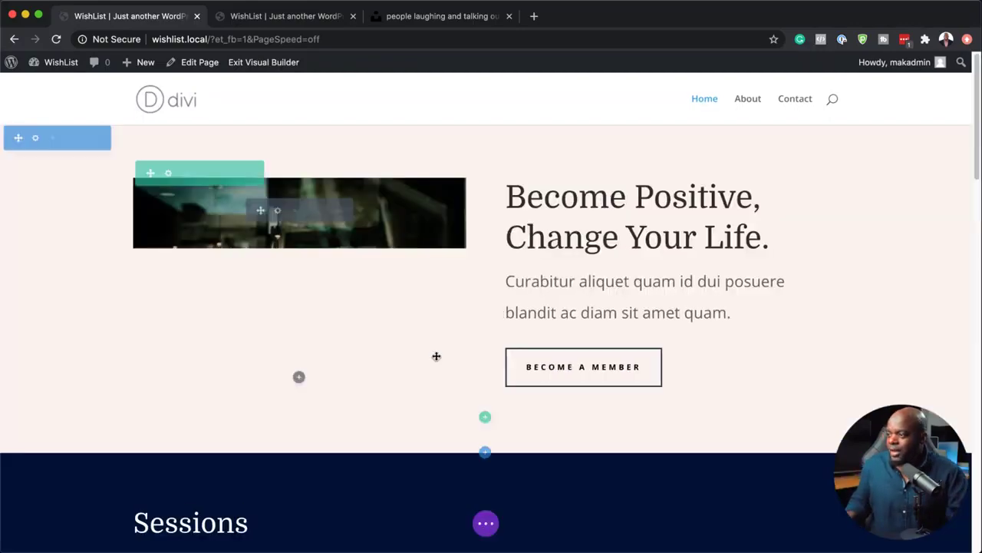
scroll(436, 355, down, 3)
scroll(437, 353, down, 10)
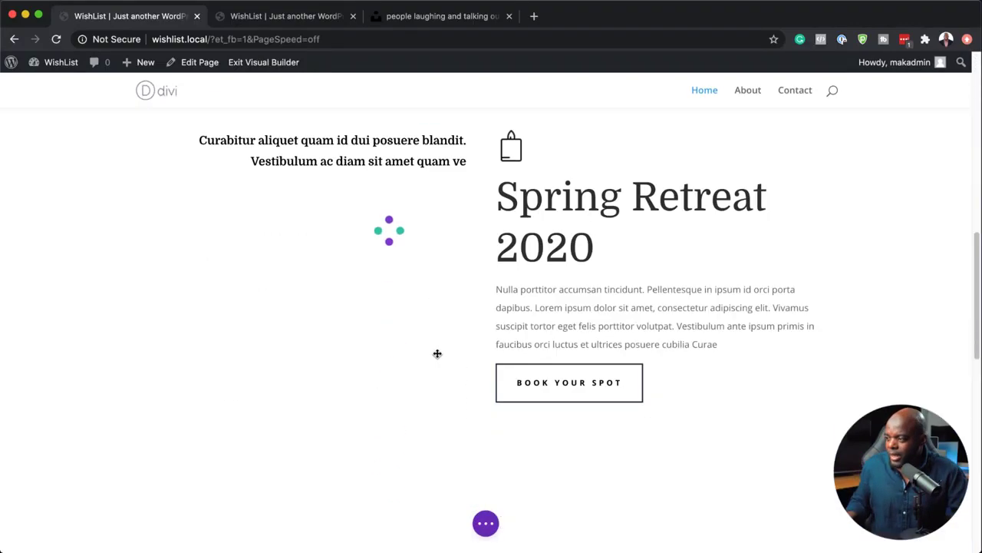
scroll(438, 353, down, 2)
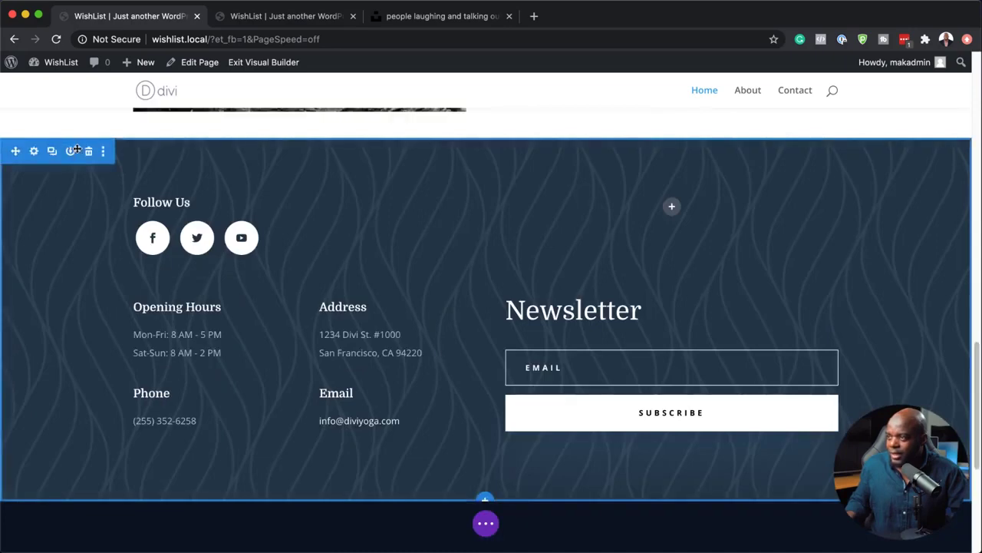
click(89, 153)
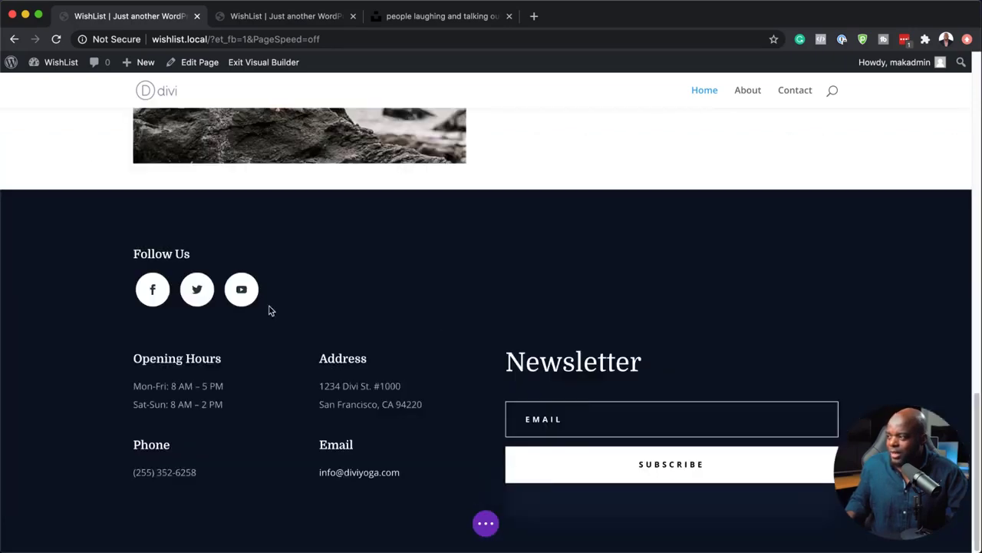
Increase the top padding of the "Become Positive, Change Your Life." section and link it to the bottom padding
scroll(506, 334, up, 15)
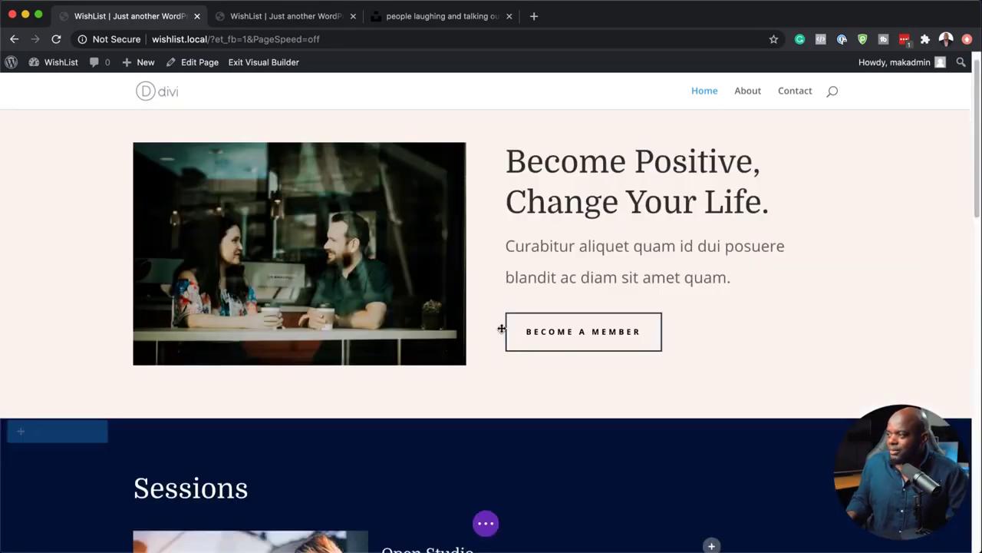
scroll(501, 329, up, 2)
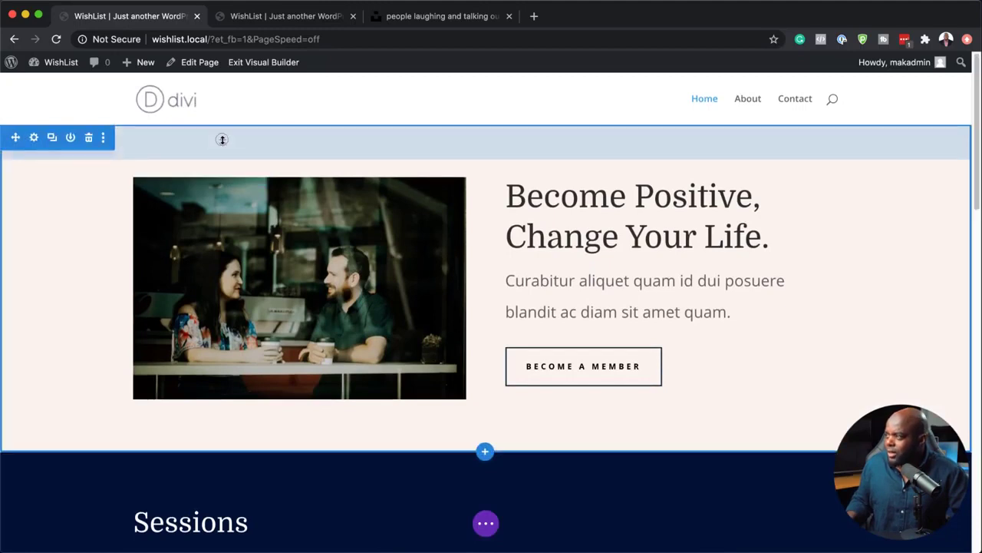
drag(222, 139, 223, 174)
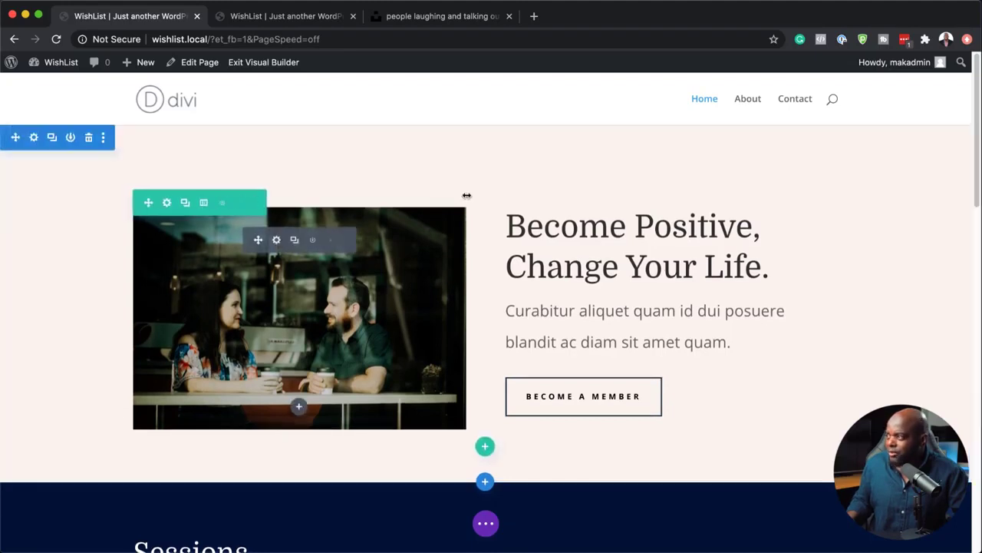
drag(504, 162, 500, 159)
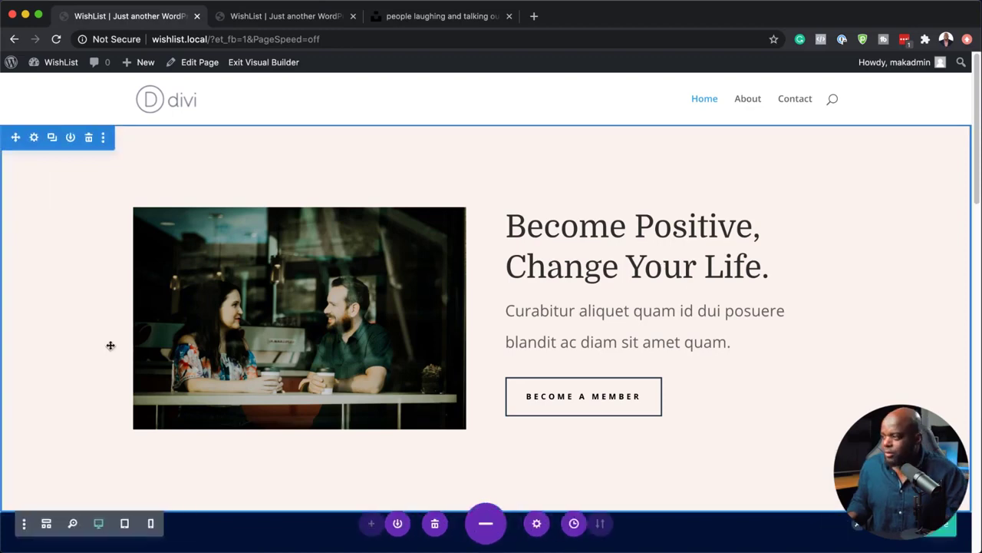
Set the Sessions section's top padding to 100px and link it to the bottom padding
scroll(184, 360, down, 5)
scroll(185, 360, down, 1)
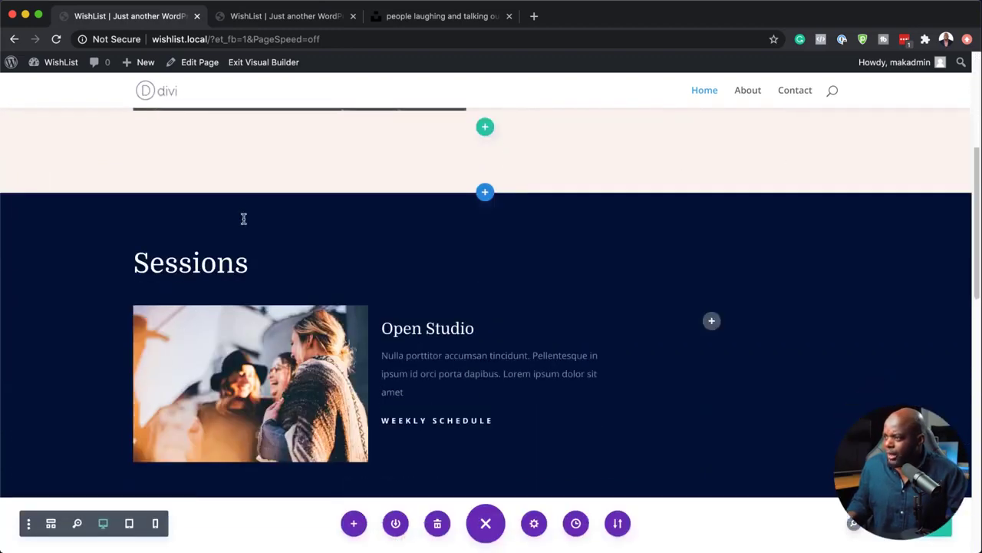
drag(252, 218, 254, 252)
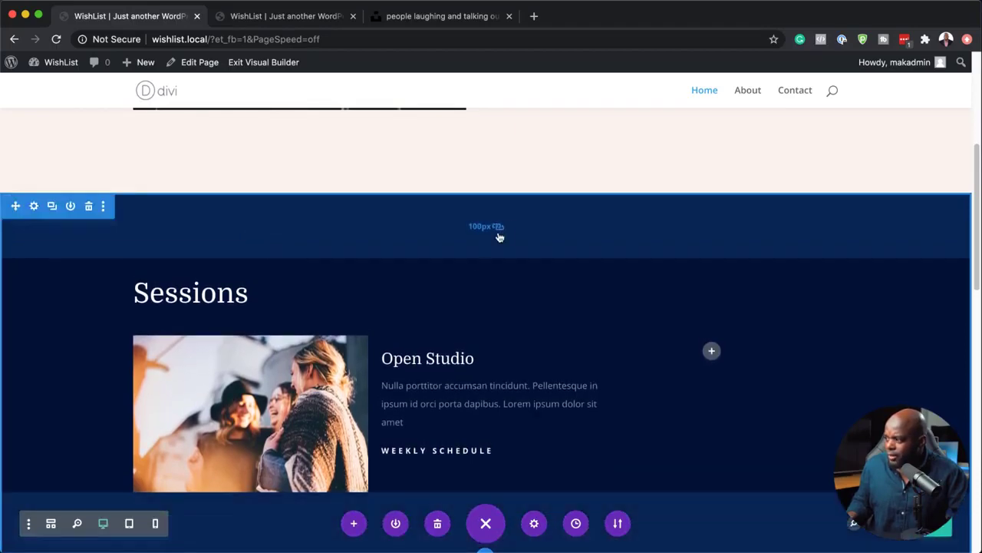
Set the Spring Retreat 2020 section's top padding to 100px, link it to the bottom padding and review the page spacing
scroll(491, 384, down, 5)
scroll(396, 350, down, 10)
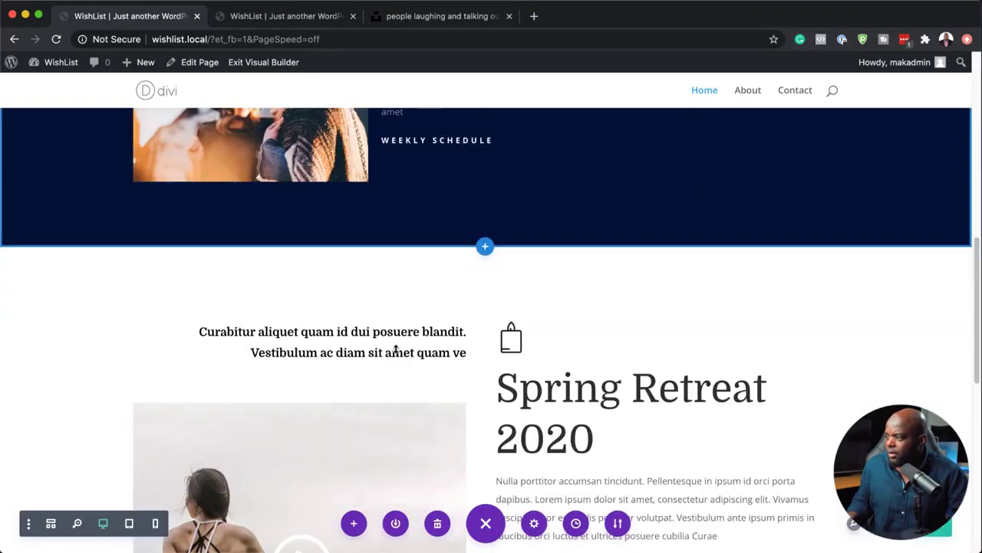
scroll(396, 349, up, 4)
scroll(396, 350, up, 6)
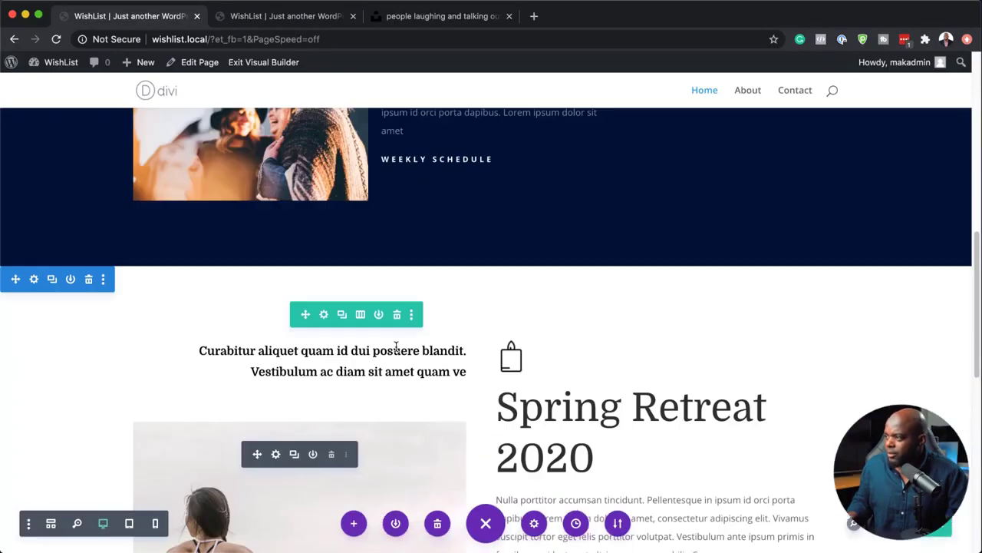
scroll(253, 399, down, 1)
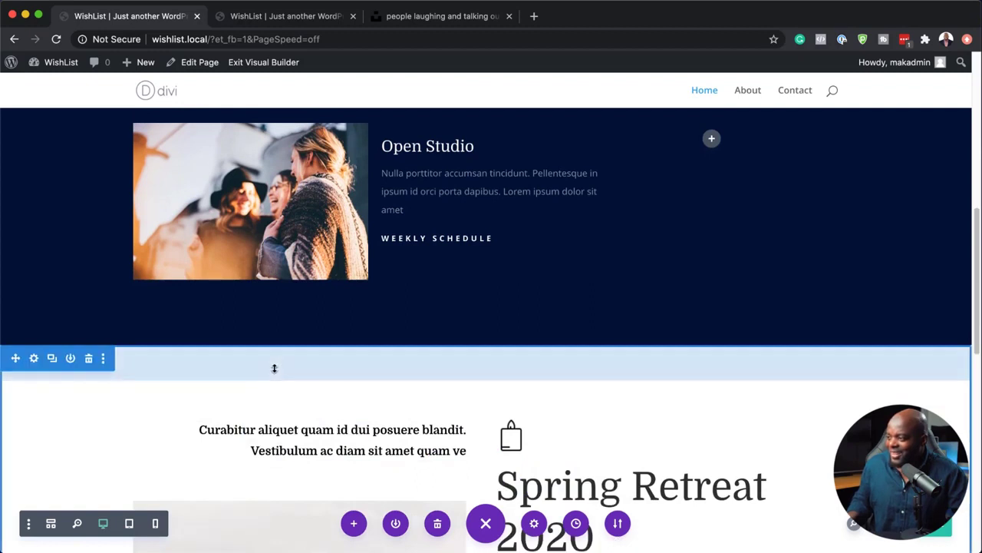
drag(275, 383, 254, 406)
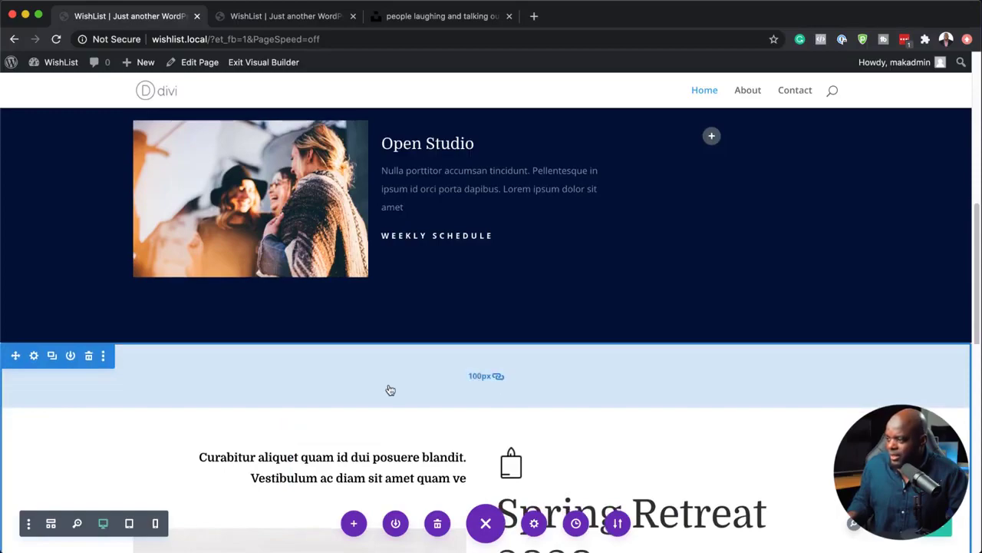
scroll(390, 390, down, 10)
scroll(444, 415, up, 3)
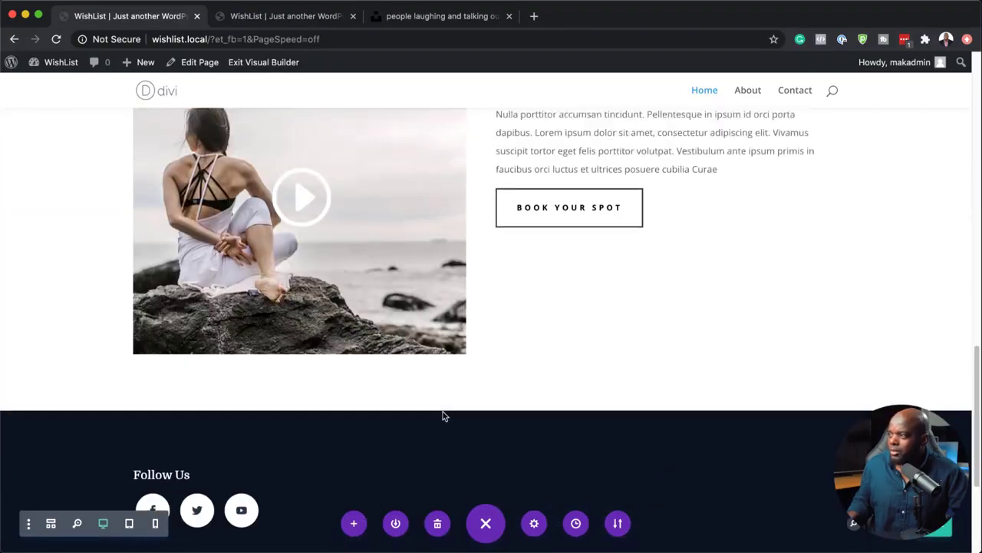
scroll(443, 412, up, 8)
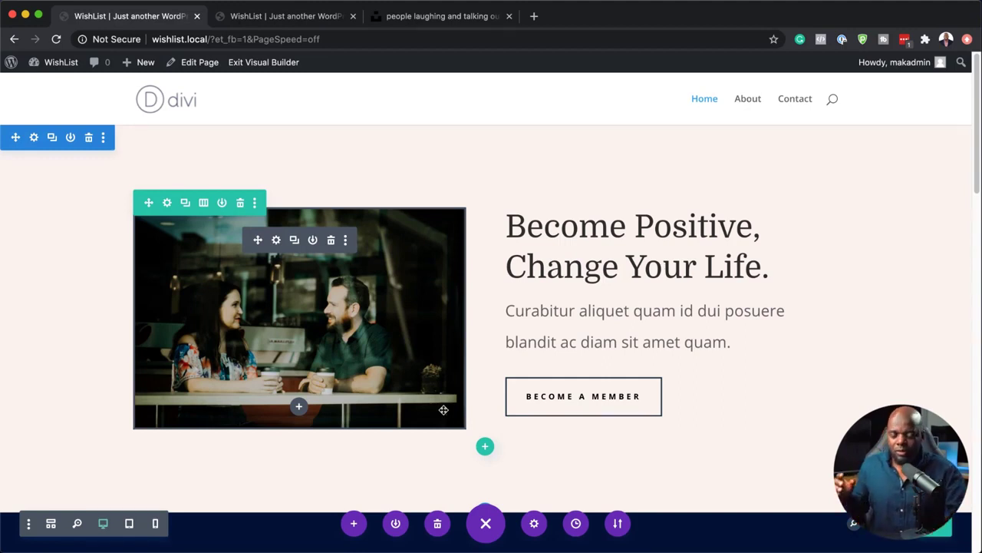
Open the About page in the Visual Builder and choose to start it from a premade layout
click(746, 101)
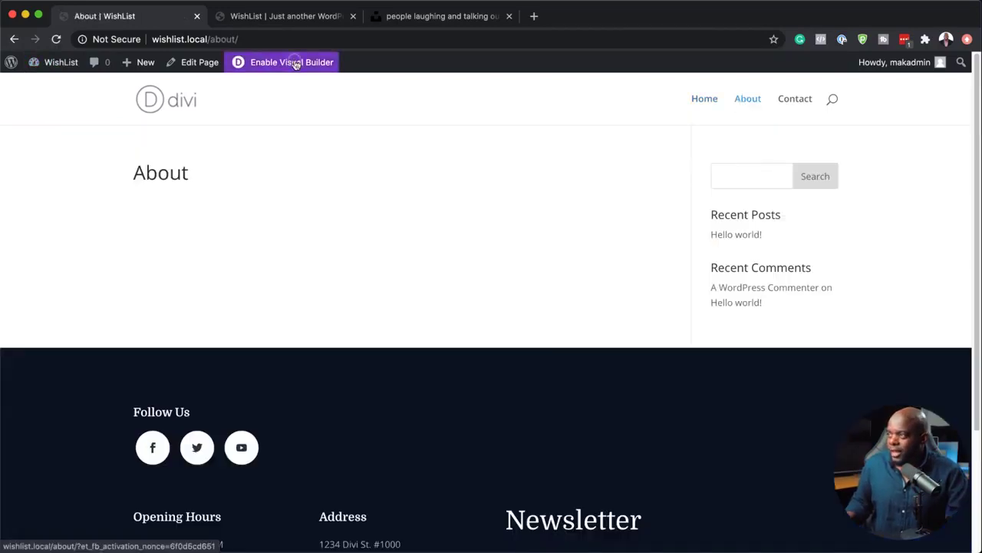
click(295, 64)
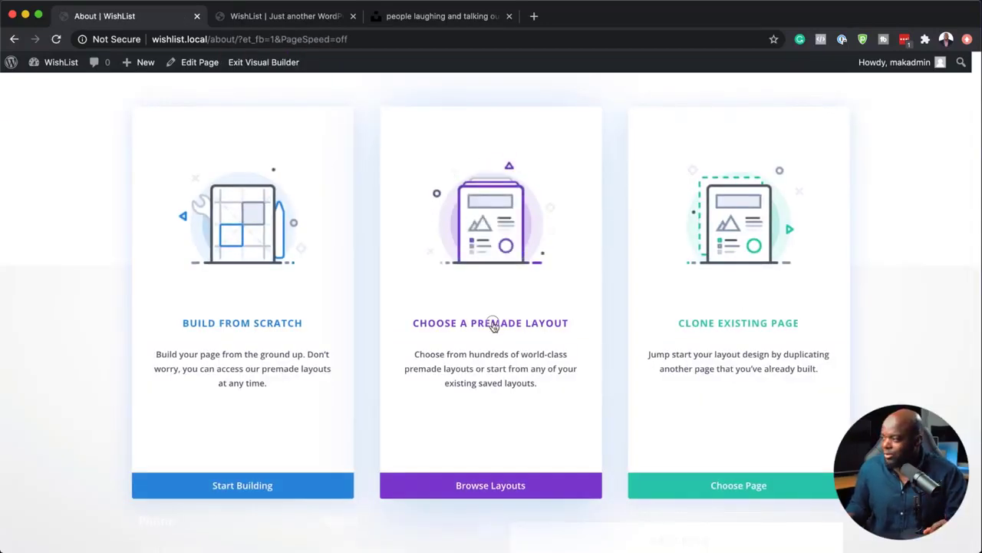
click(494, 326)
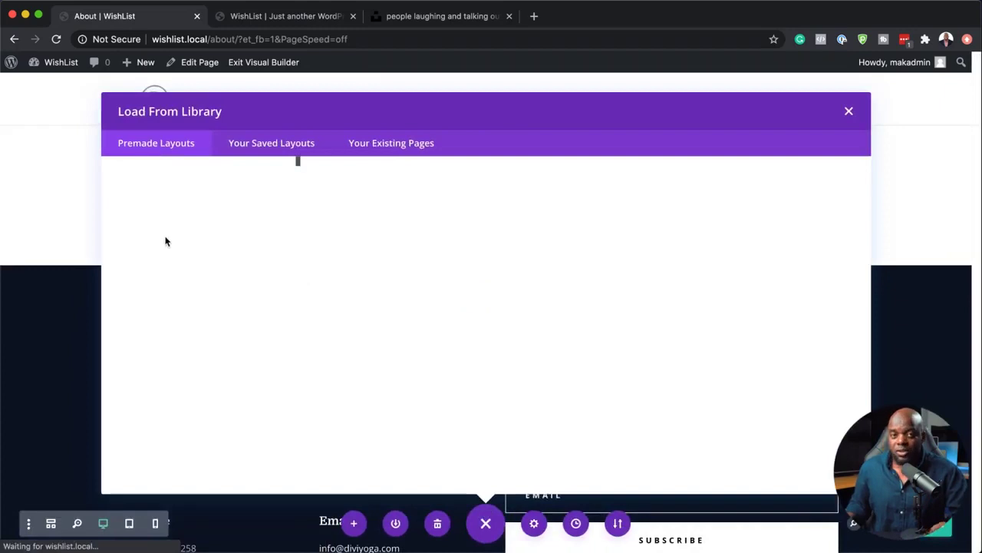
Search the premade layouts for yoga, load the Yoga Instructor About Page layout and review it on the page
click(194, 247)
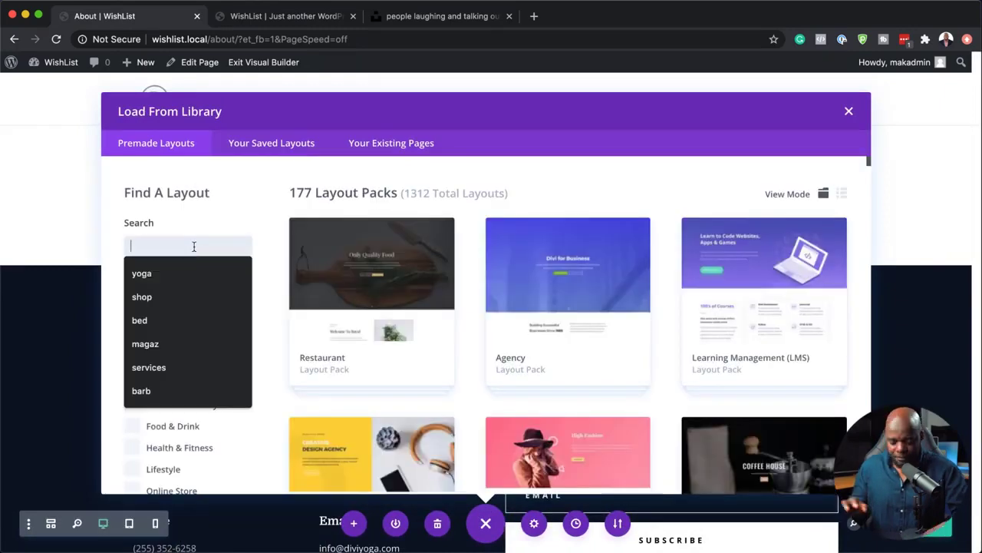
click(176, 272)
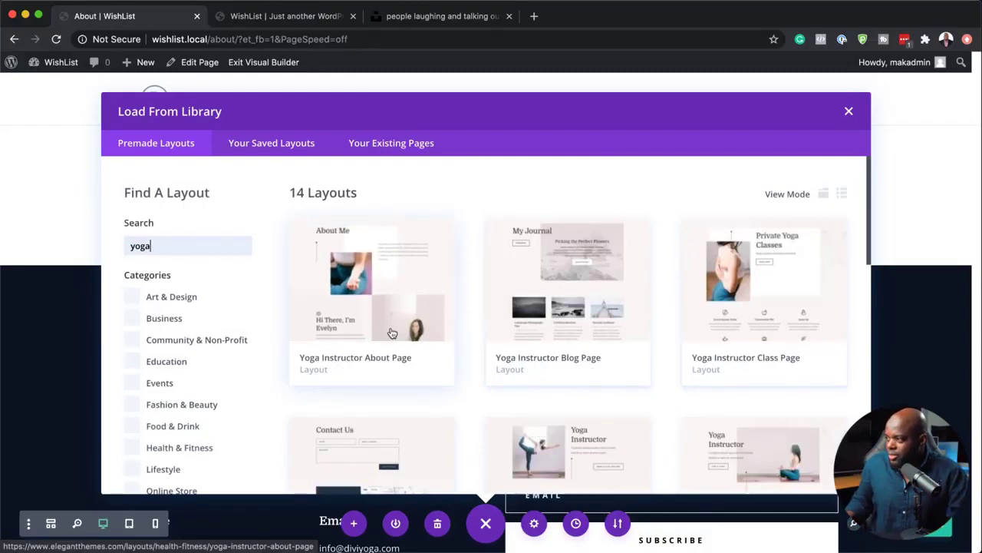
click(408, 317)
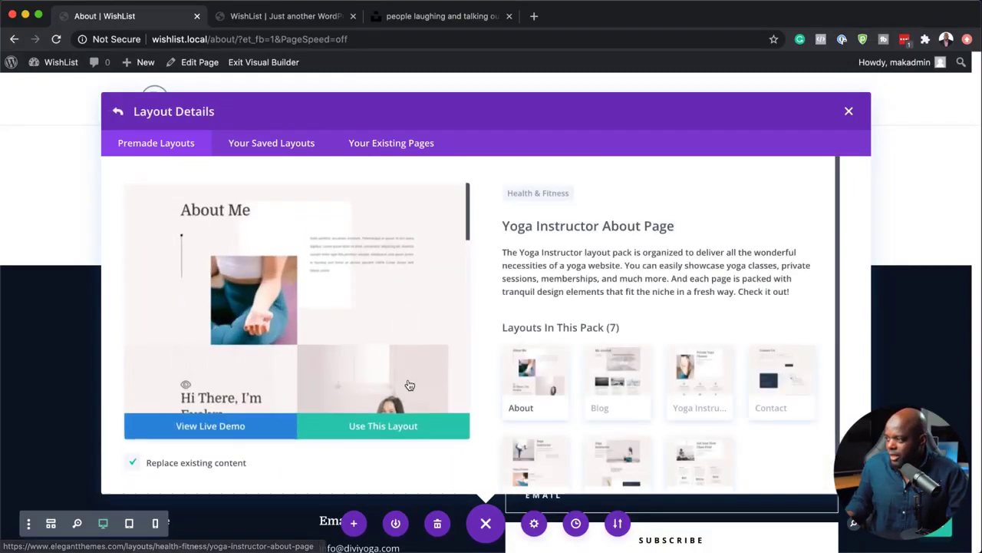
click(392, 438)
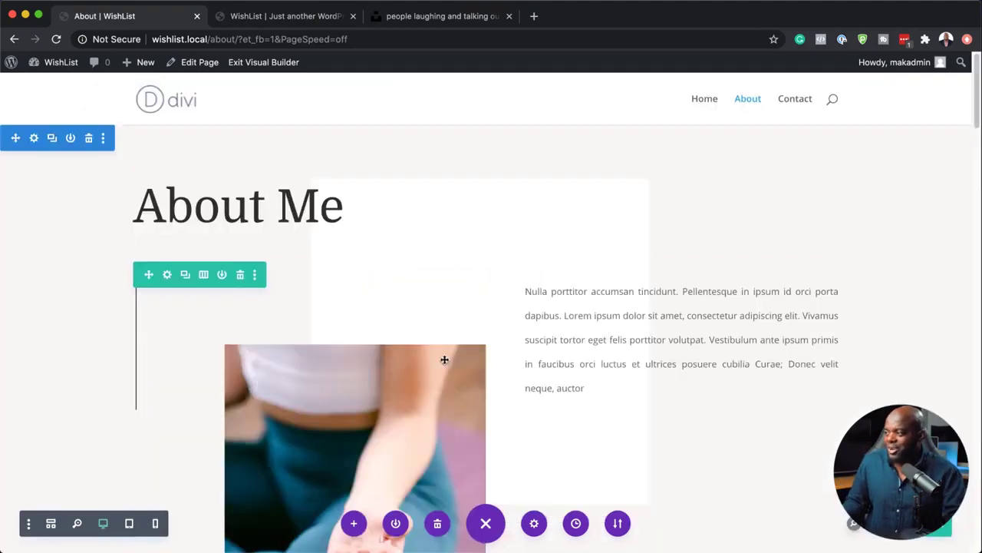
scroll(279, 333, down, 3)
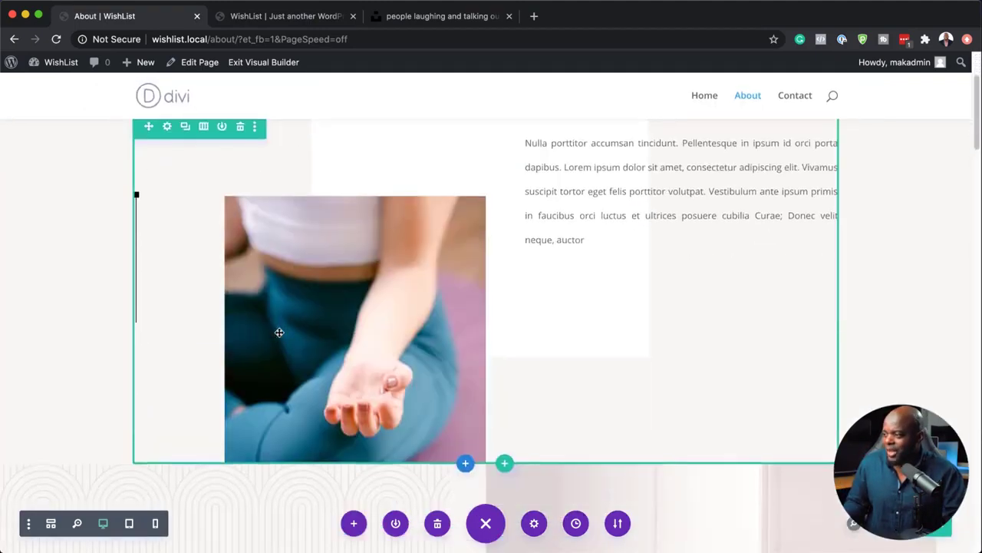
scroll(279, 332, up, 3)
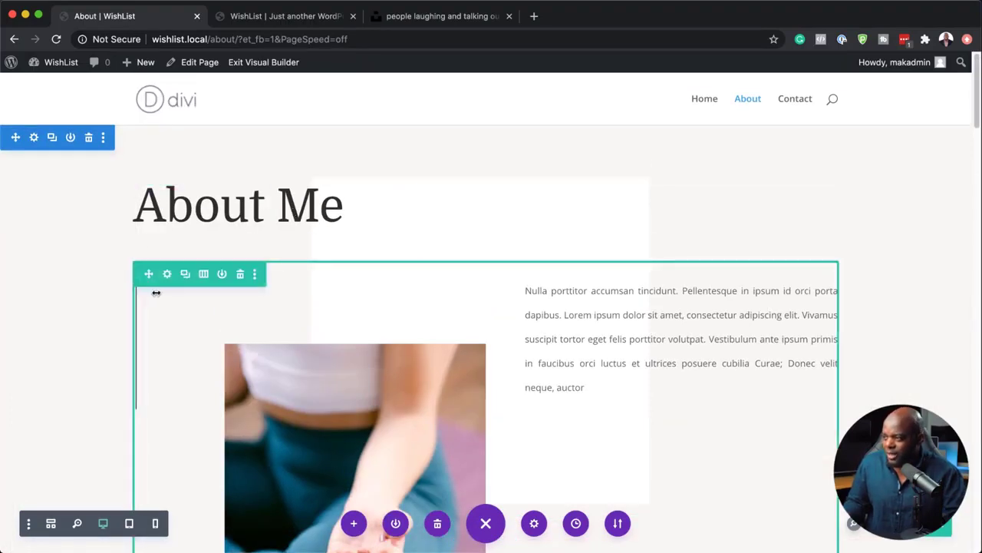
scroll(461, 338, down, 3)
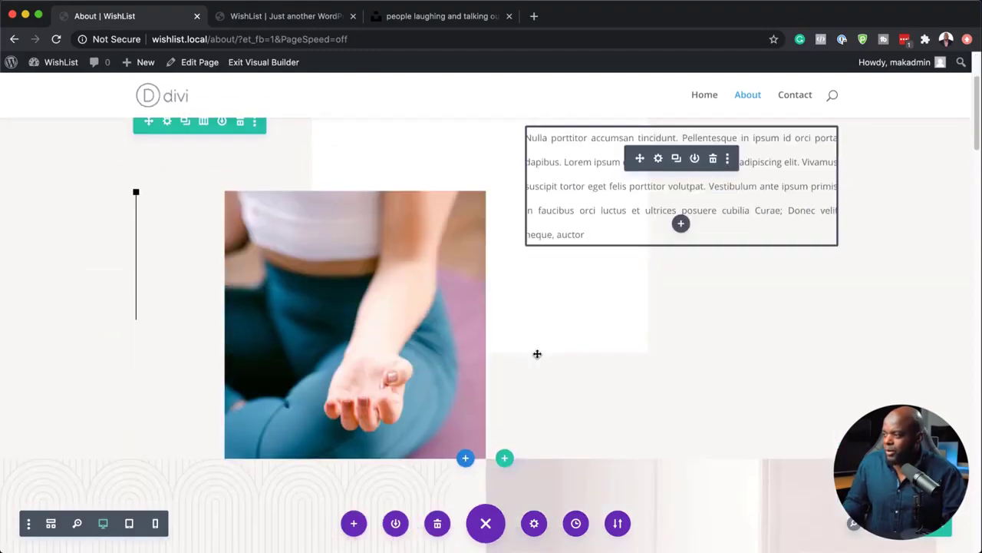
Switch to Unsplash, close the open photo and search for "portrait woman"
click(461, 17)
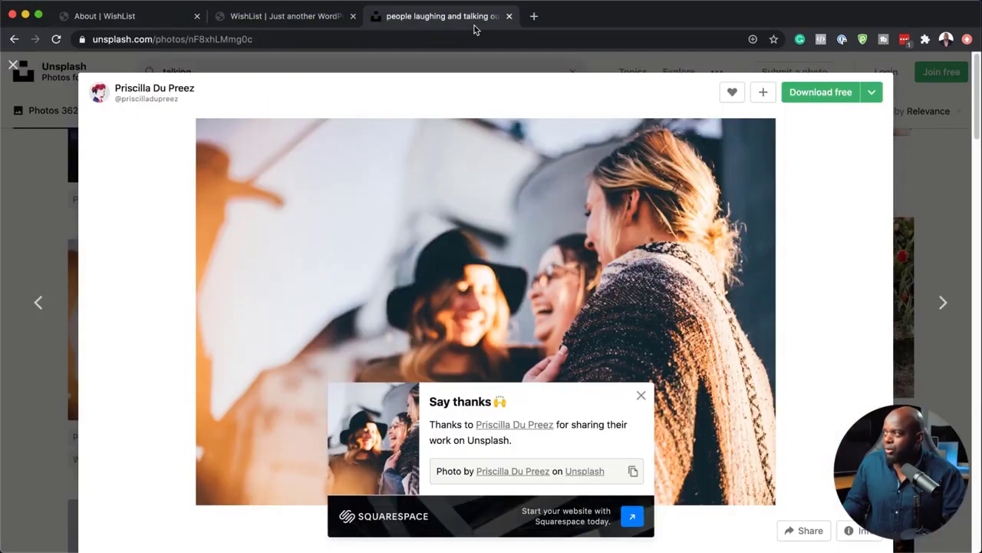
click(935, 158)
scroll(375, 314, up, 5)
click(318, 72)
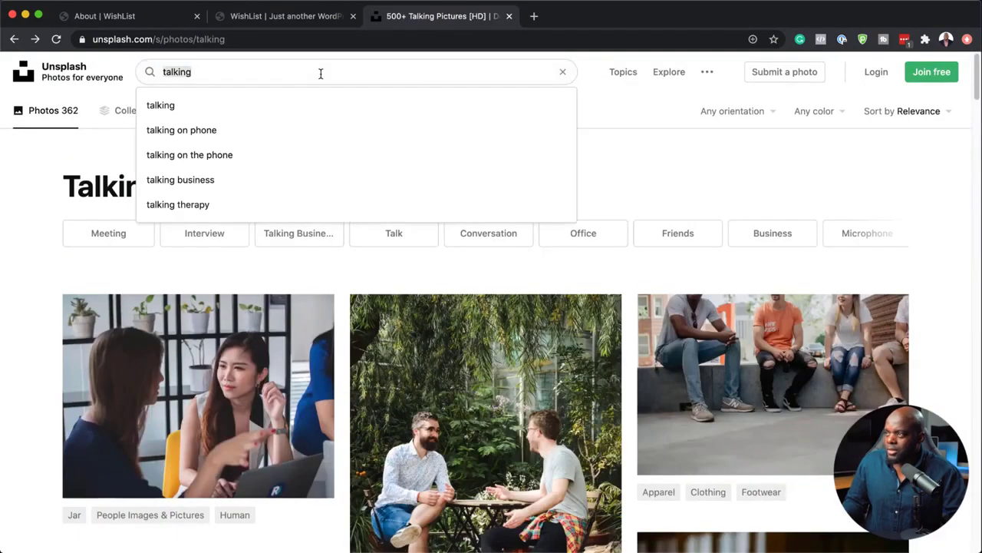
text(p)
text(ortrait woman)
key(Return)
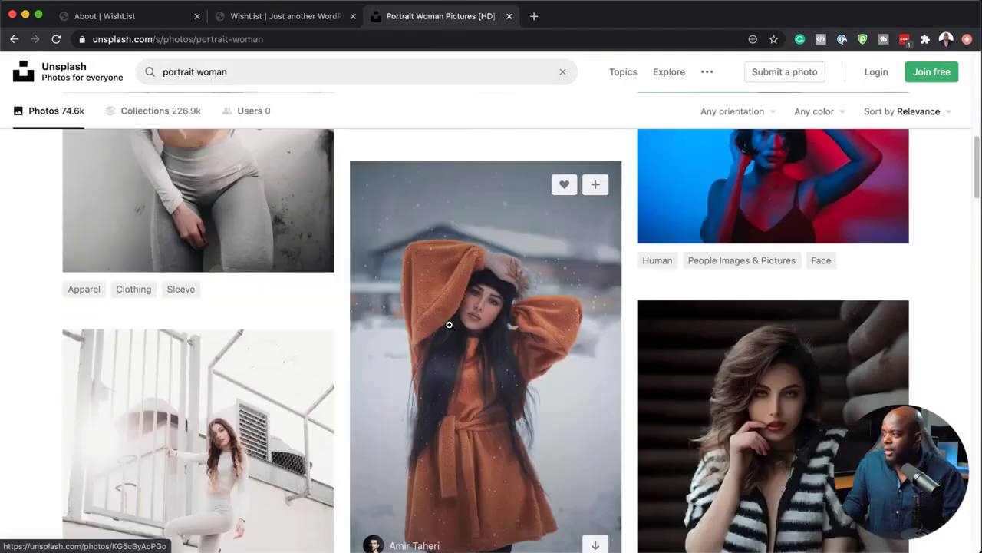
Browse the portrait results and download the photo of the long-haired woman in a striped shirt
scroll(450, 323, down, 5)
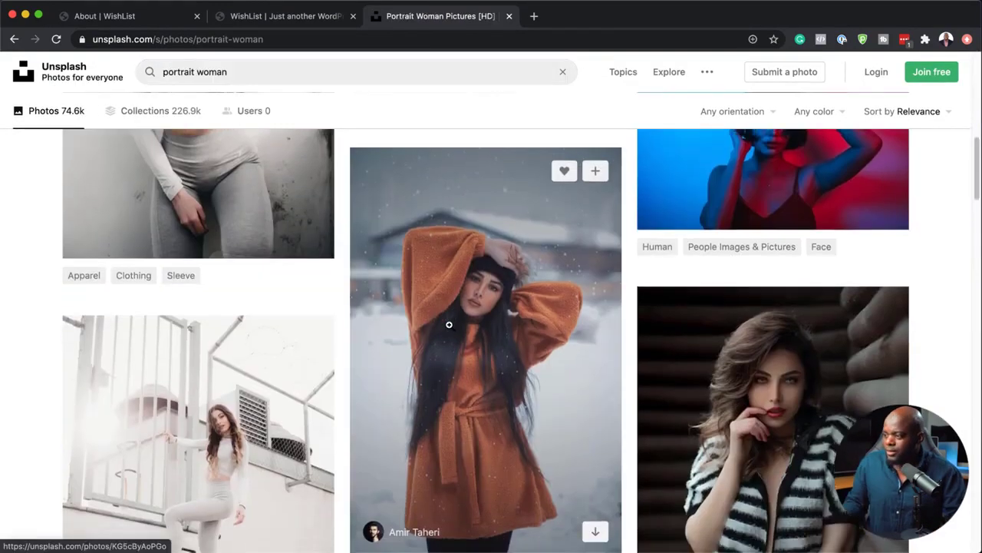
scroll(450, 323, down, 3)
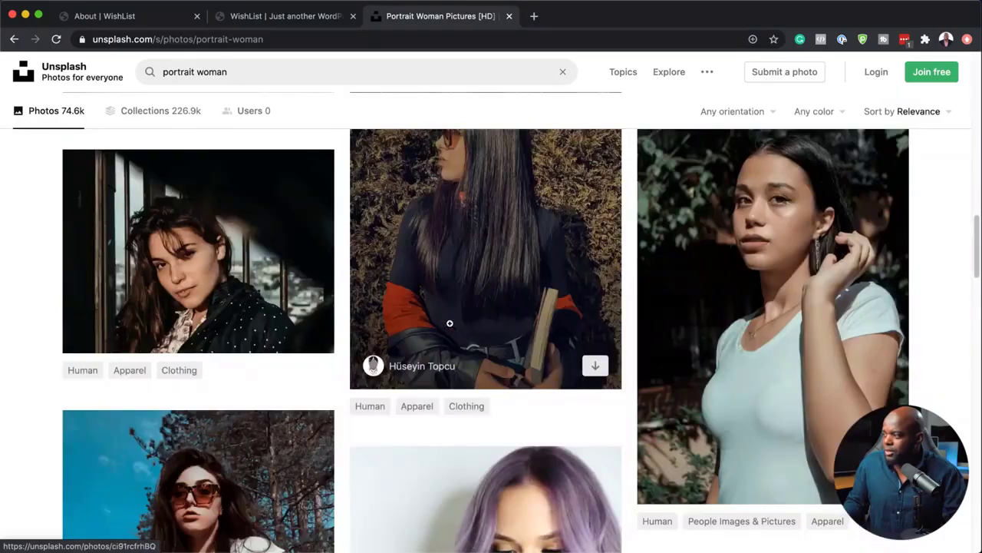
scroll(450, 323, down, 10)
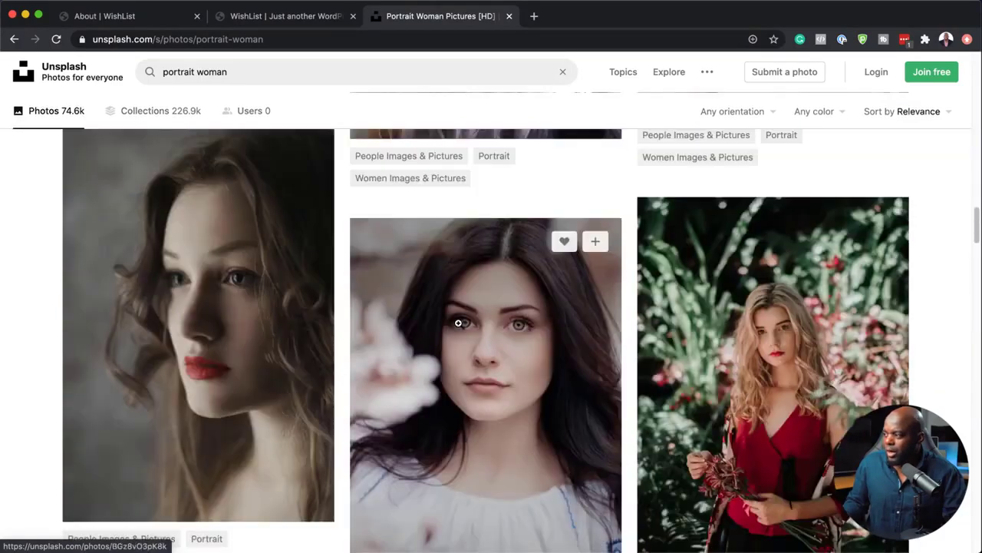
scroll(285, 394, down, 8)
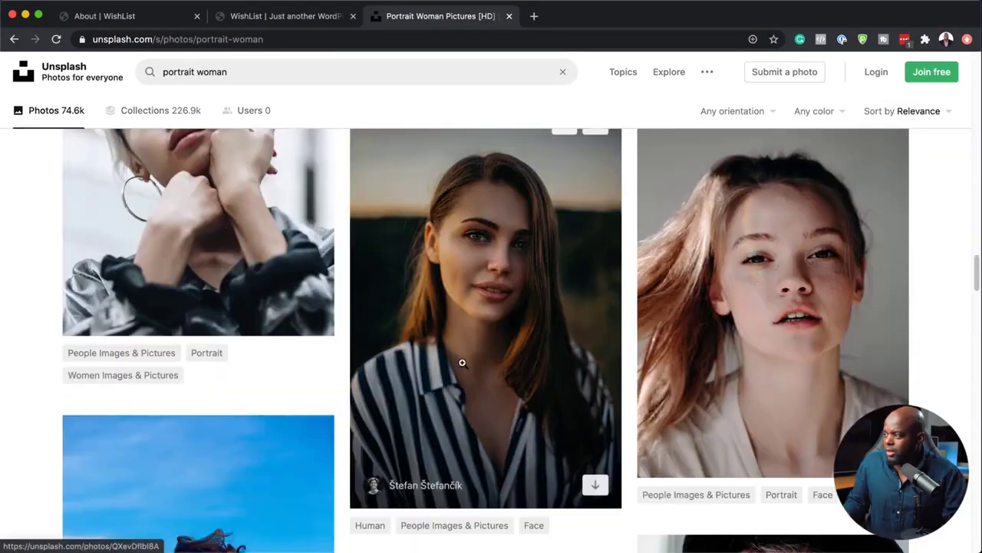
click(497, 330)
click(817, 92)
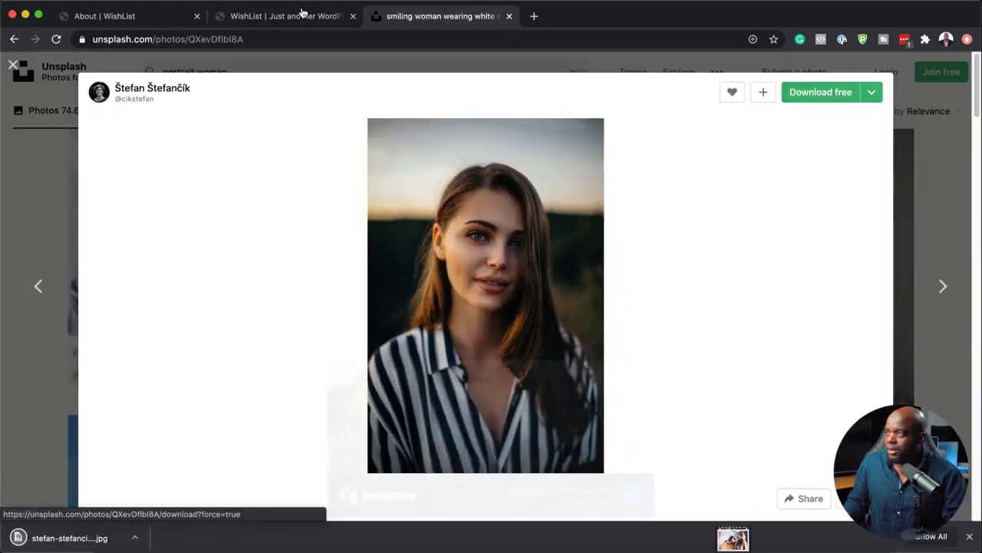
Return to the About page and remove the yoga hand photo from the image module below the About Me heading
click(159, 22)
mouse_move(285, 215)
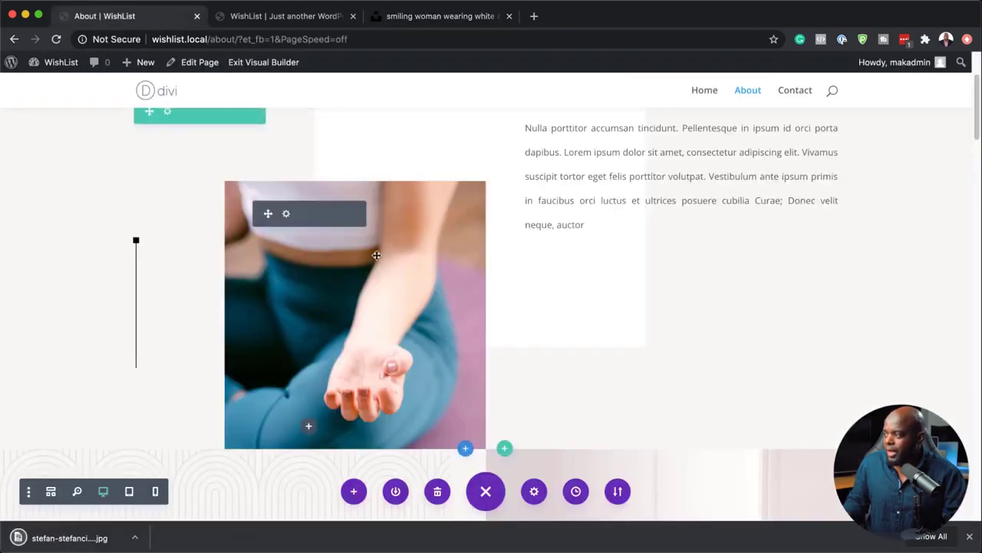
click(285, 215)
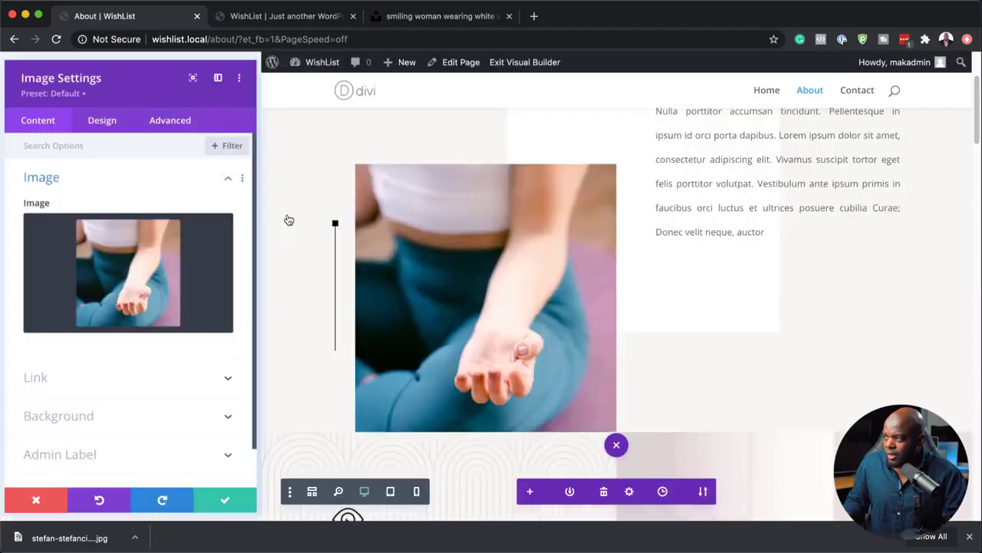
click(198, 232)
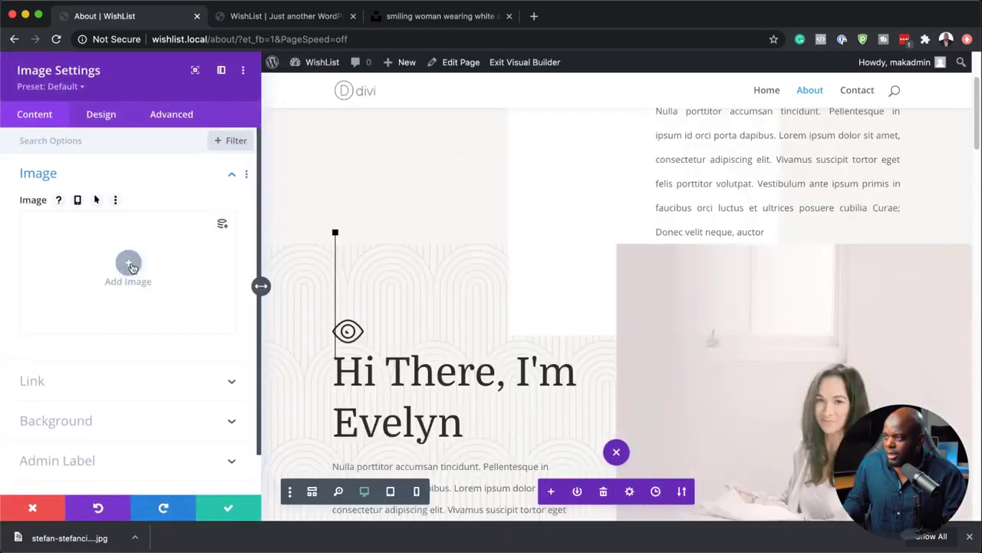
Upload the downloaded portrait from the Downloads folder, insert it in the empty image module and save the module
click(128, 264)
click(197, 123)
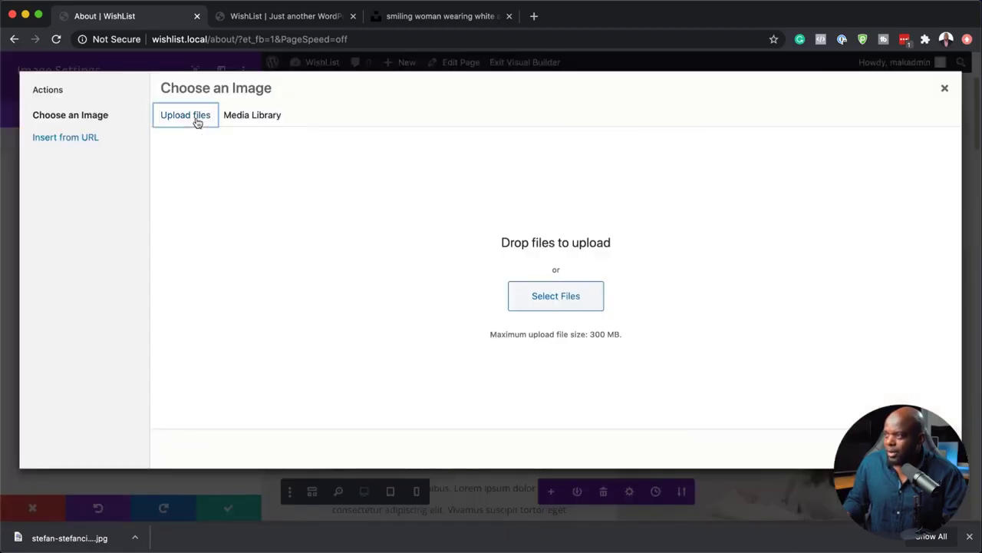
click(543, 305)
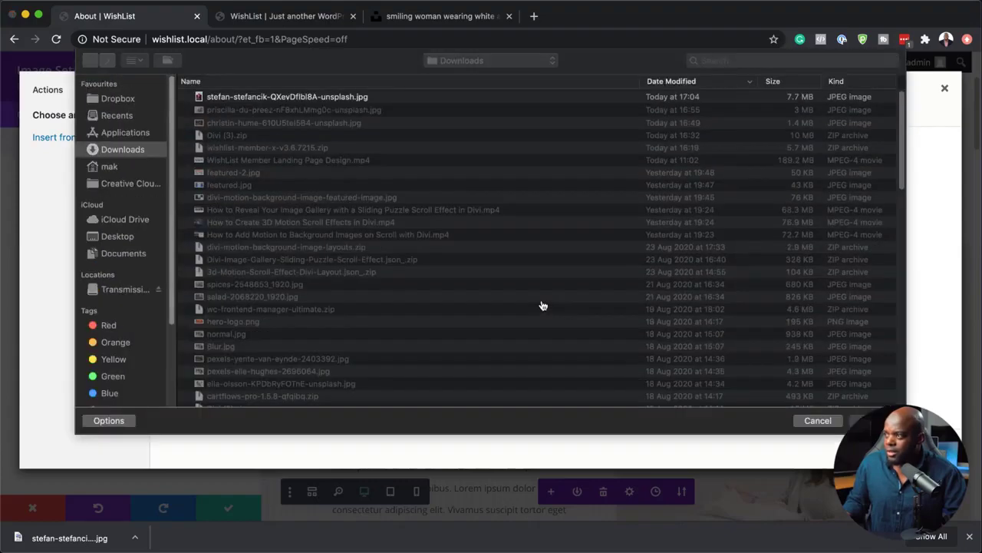
click(386, 103)
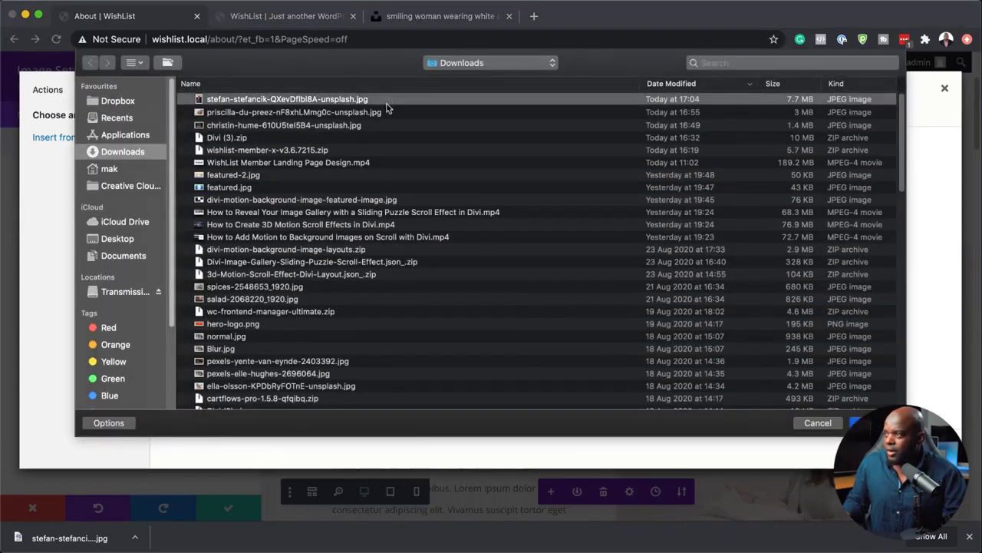
key(Return)
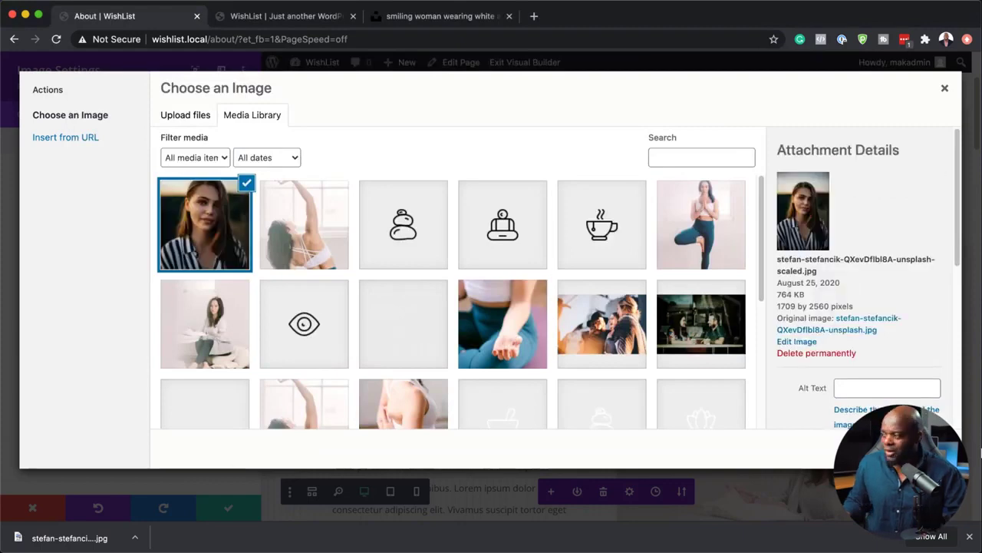
click(904, 449)
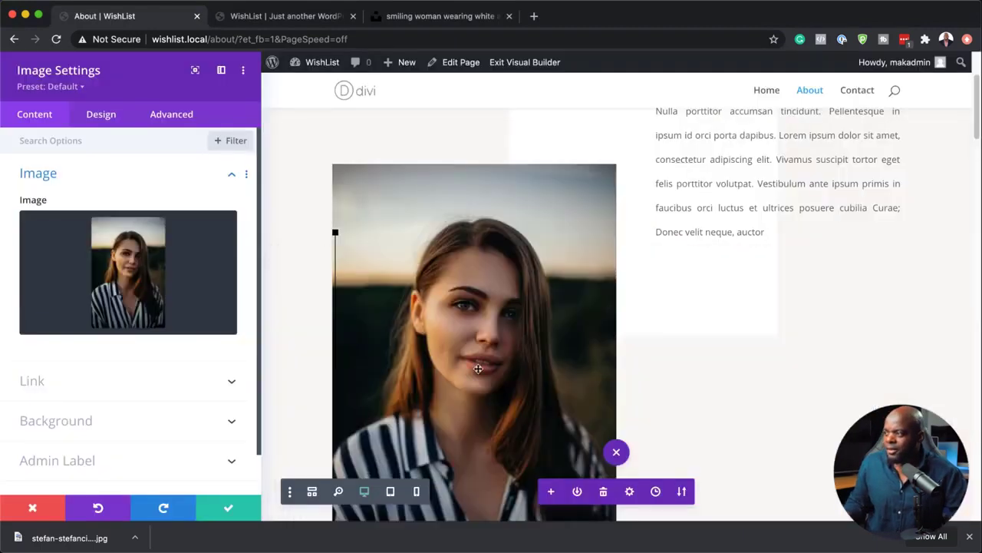
scroll(556, 331, down, 3)
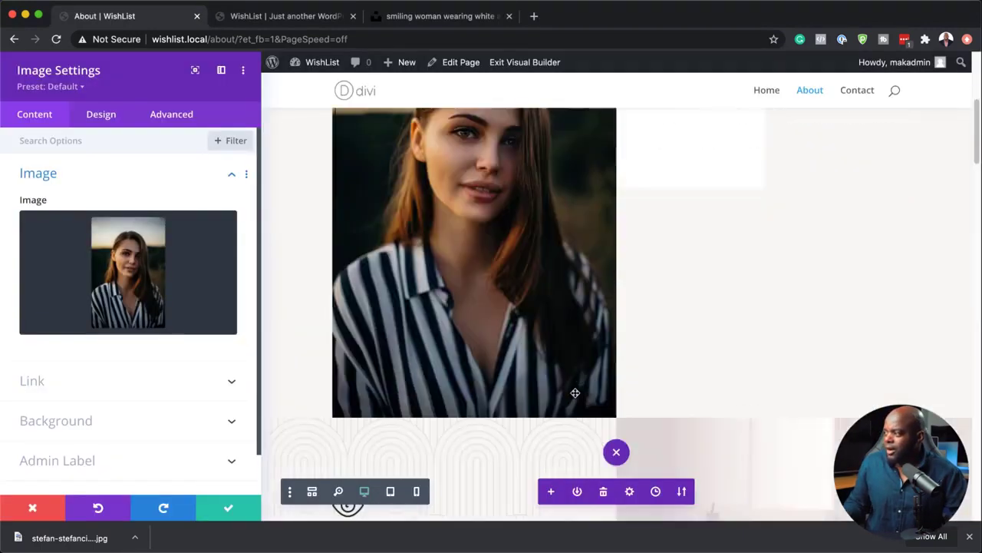
click(229, 509)
Delete the Divider from the first column of the Header section's second row using the Layers view
scroll(330, 315, up, 4)
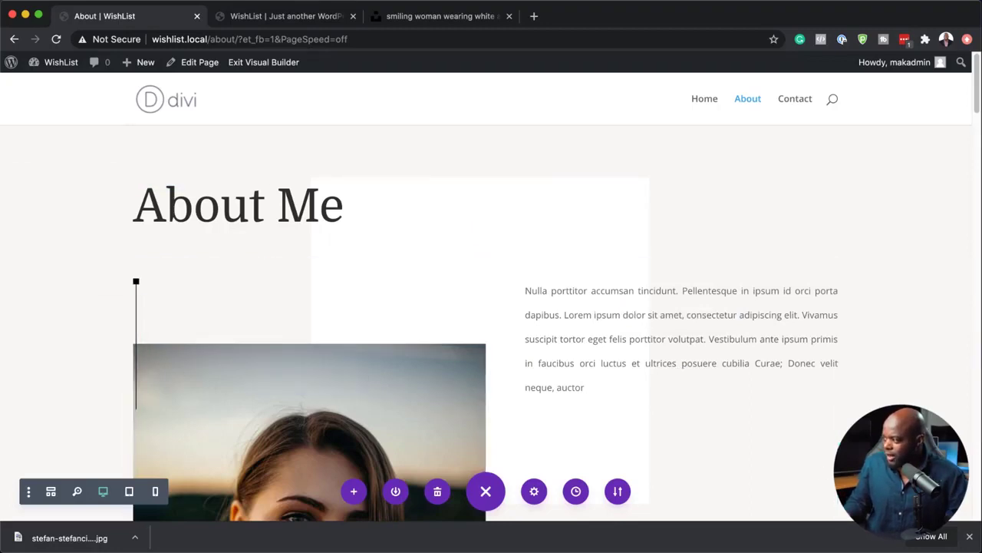
click(51, 492)
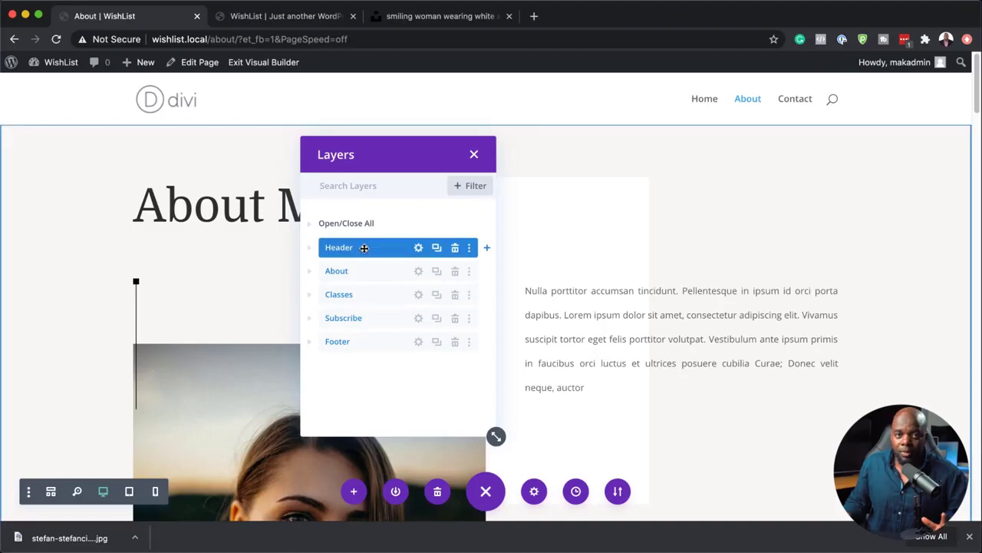
click(309, 248)
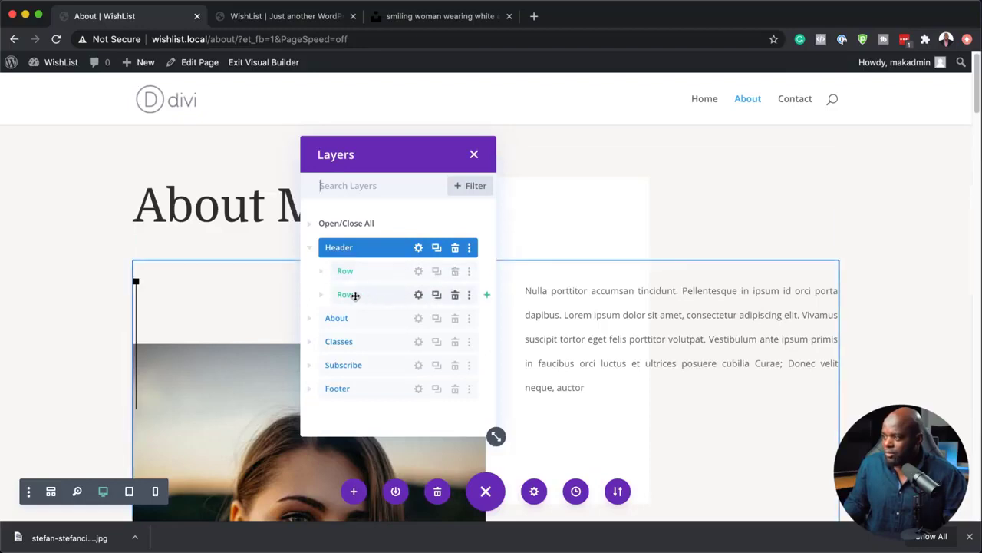
click(323, 298)
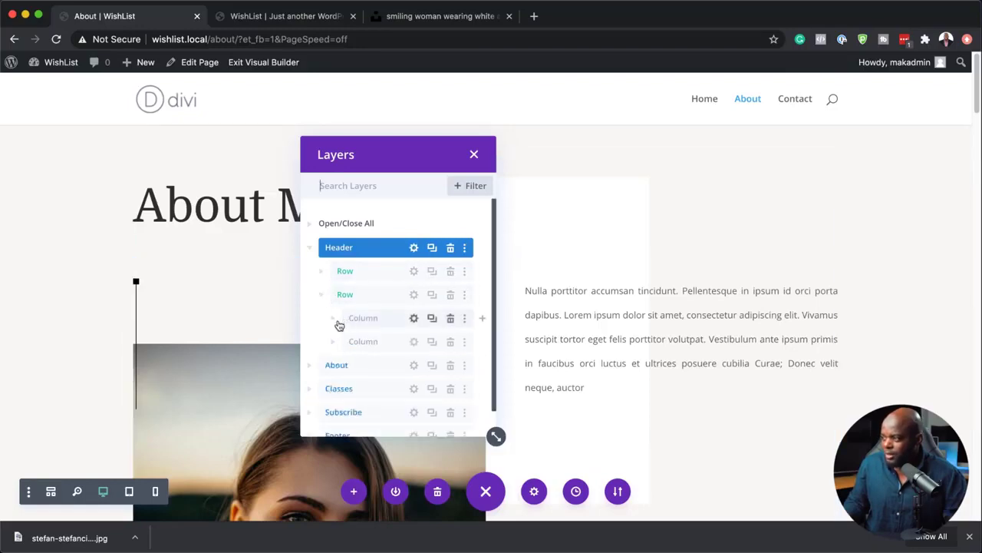
click(335, 321)
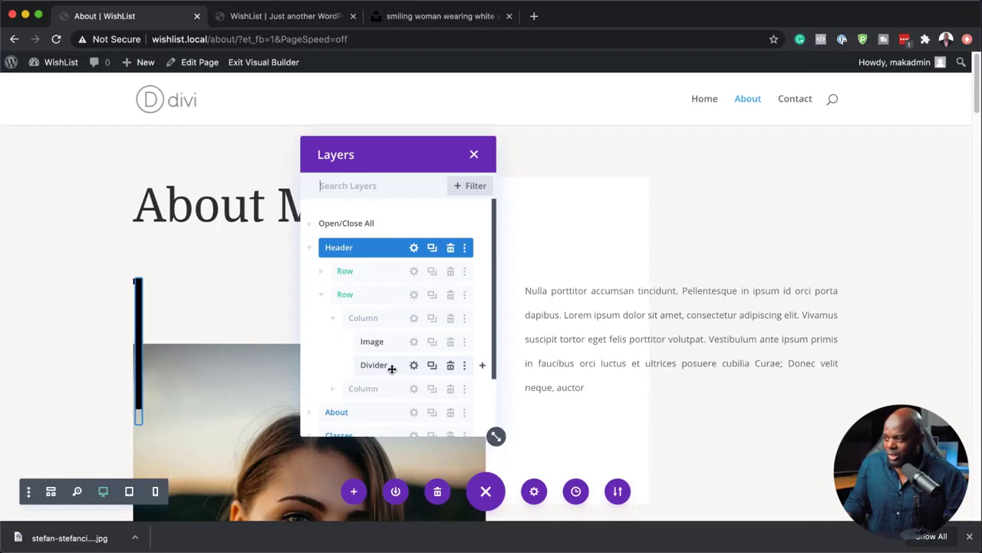
click(451, 366)
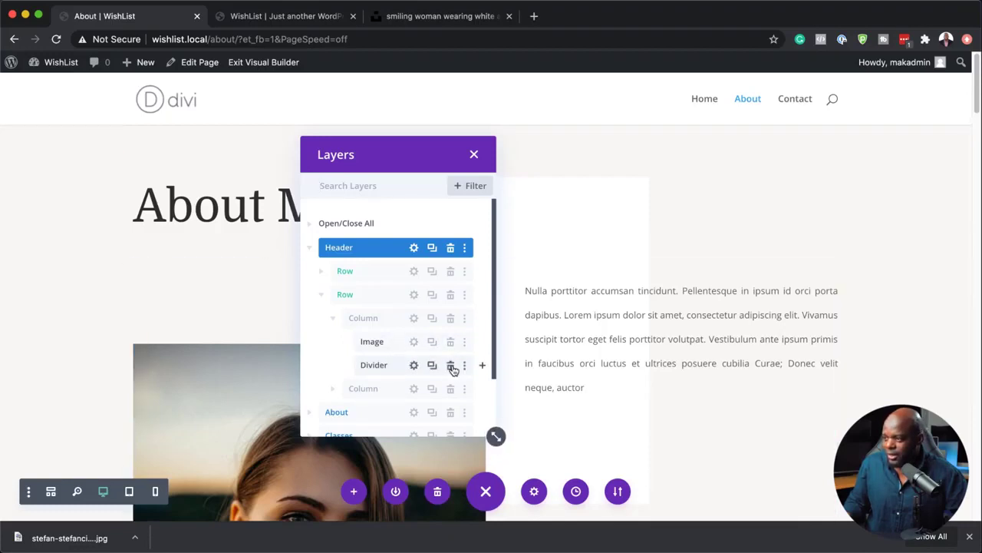
click(475, 155)
Remove the arch-pattern background image from the "Hi There" introduction section and save its settings
scroll(729, 320, down, 3)
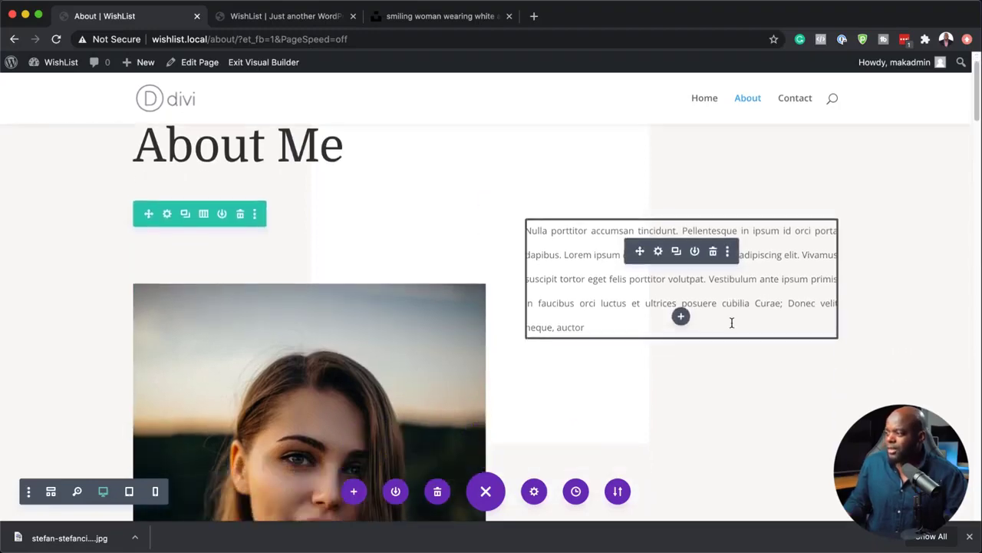
scroll(732, 324, down, 8)
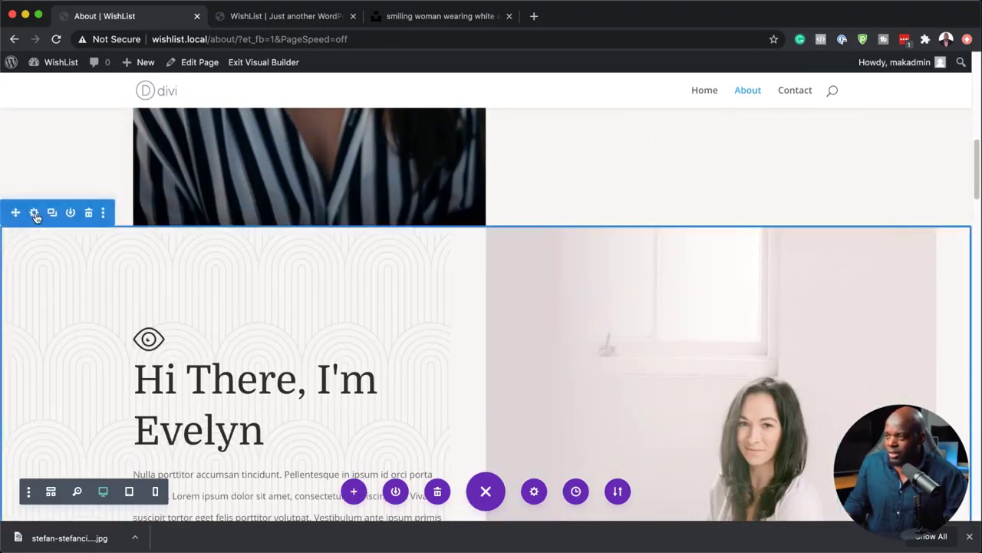
click(34, 214)
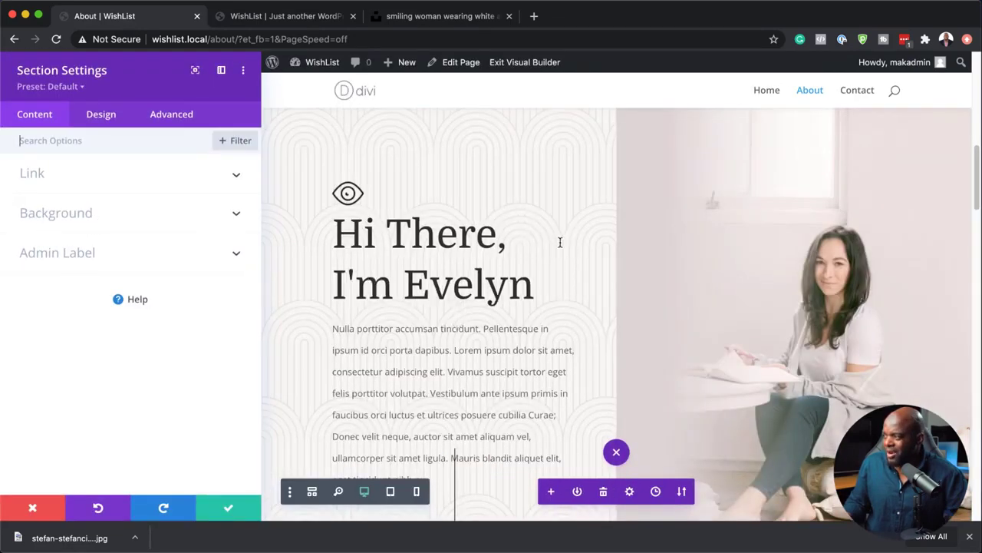
click(81, 220)
click(155, 202)
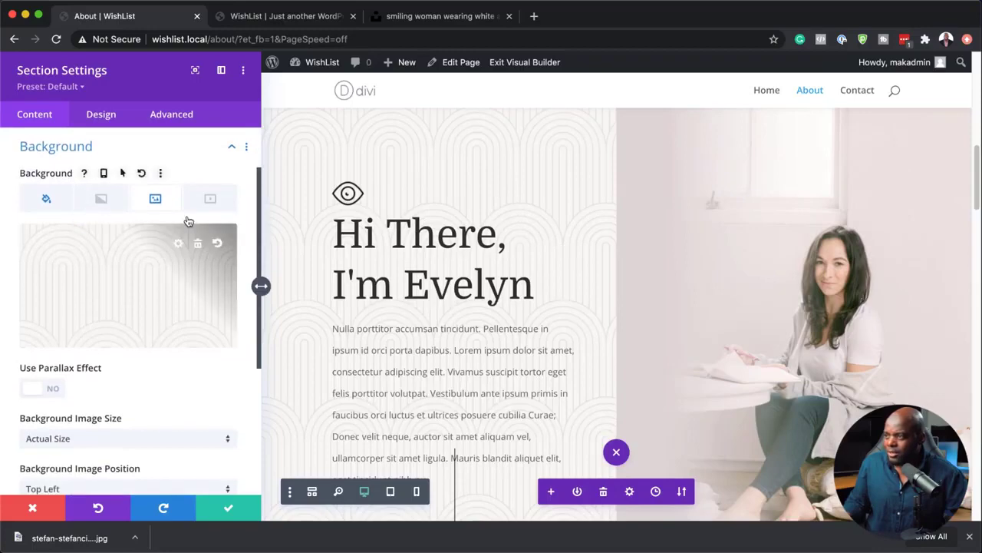
mouse_move(216, 260)
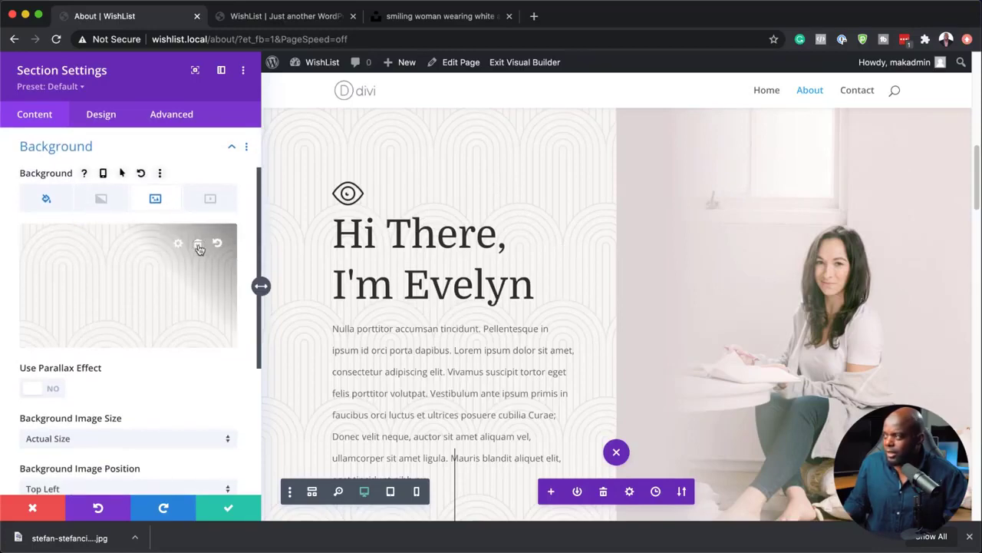
click(198, 246)
click(228, 508)
Review the lower part of the page, and delete the What I Offer section and the section directly below it
scroll(391, 360, down, 5)
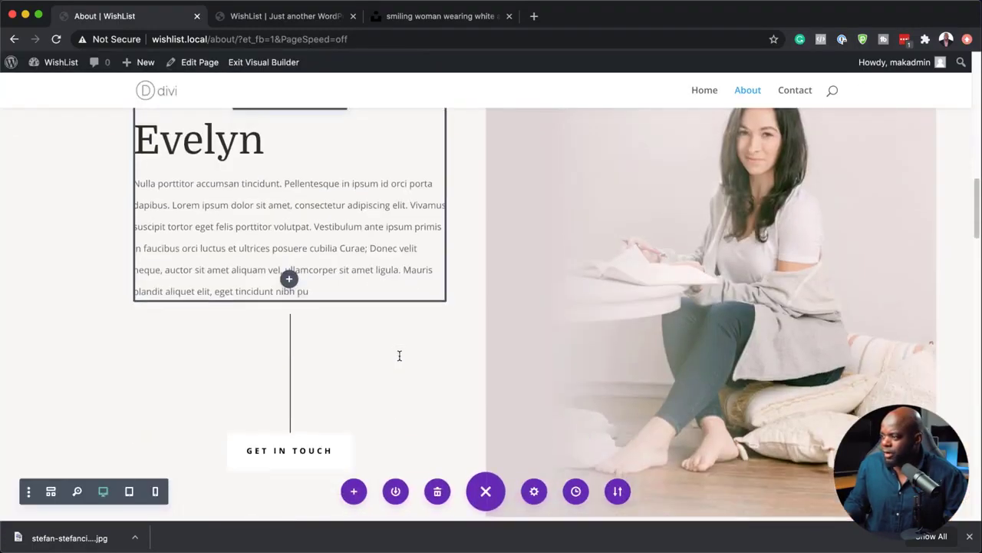
scroll(399, 355, down, 4)
mouse_move(284, 309)
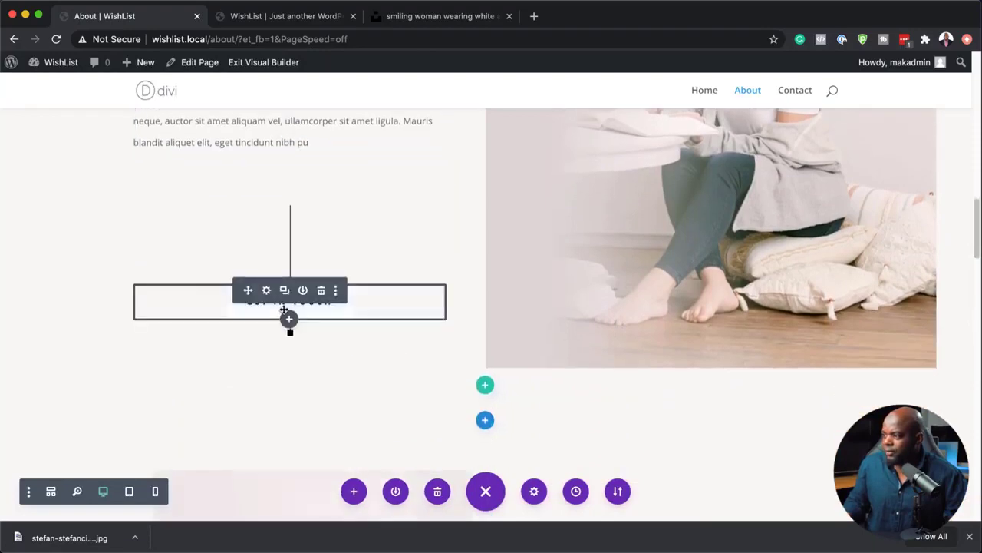
scroll(399, 331, down, 4)
scroll(449, 360, down, 8)
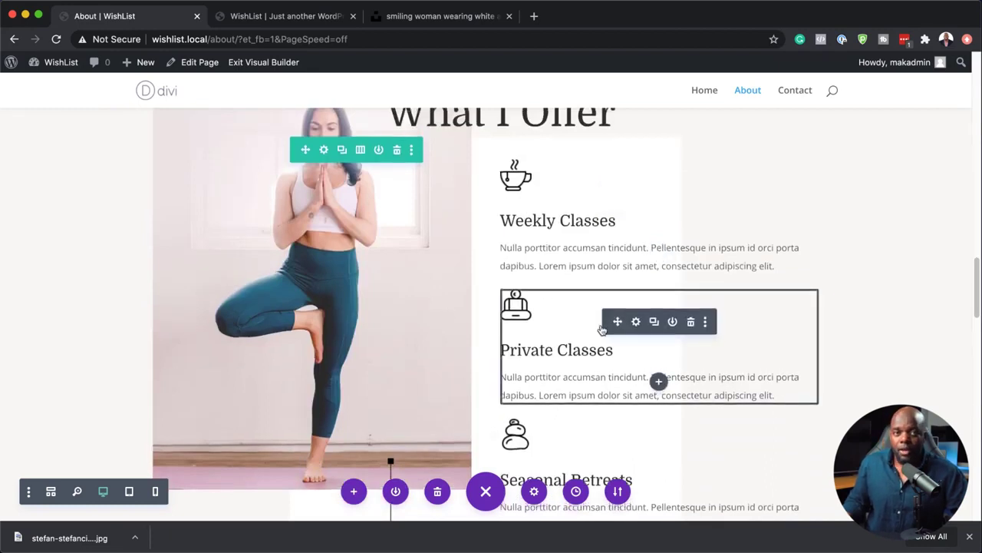
scroll(601, 331, up, 2)
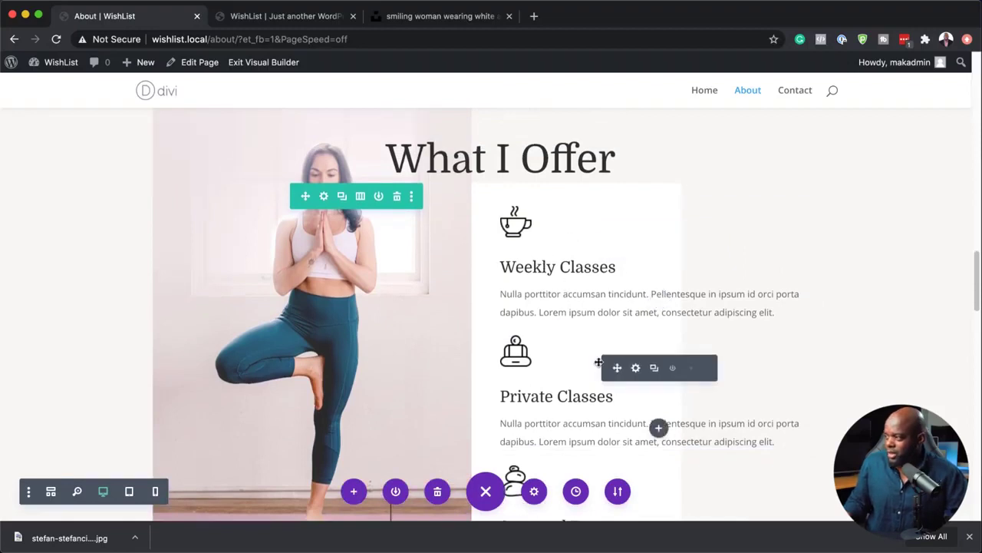
scroll(581, 397, down, 3)
scroll(581, 395, down, 10)
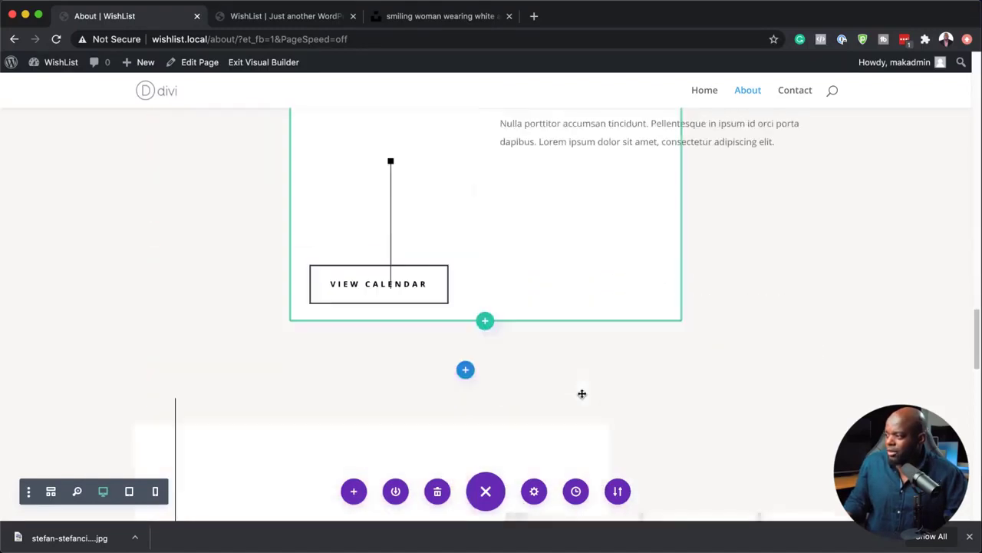
scroll(583, 391, up, 8)
scroll(583, 391, up, 5)
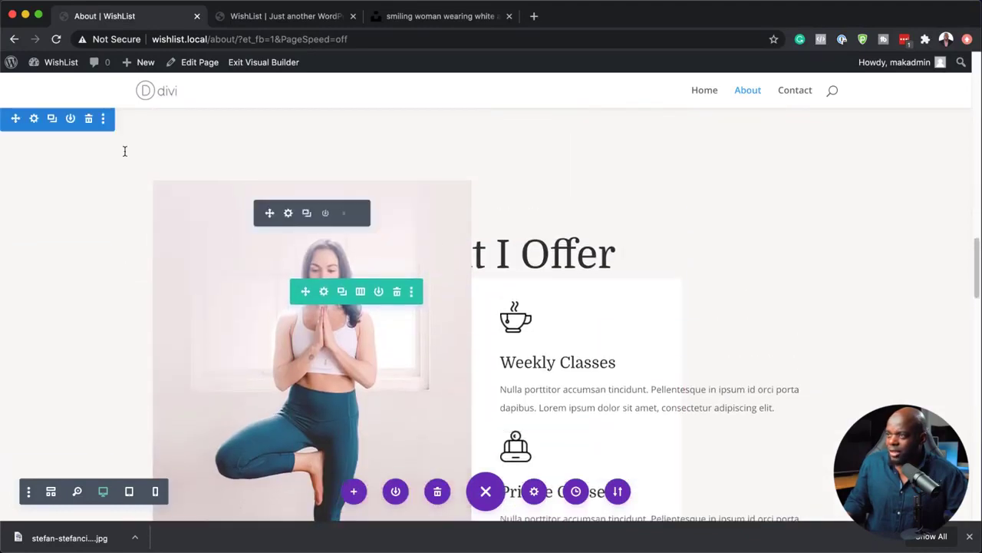
click(89, 118)
click(89, 259)
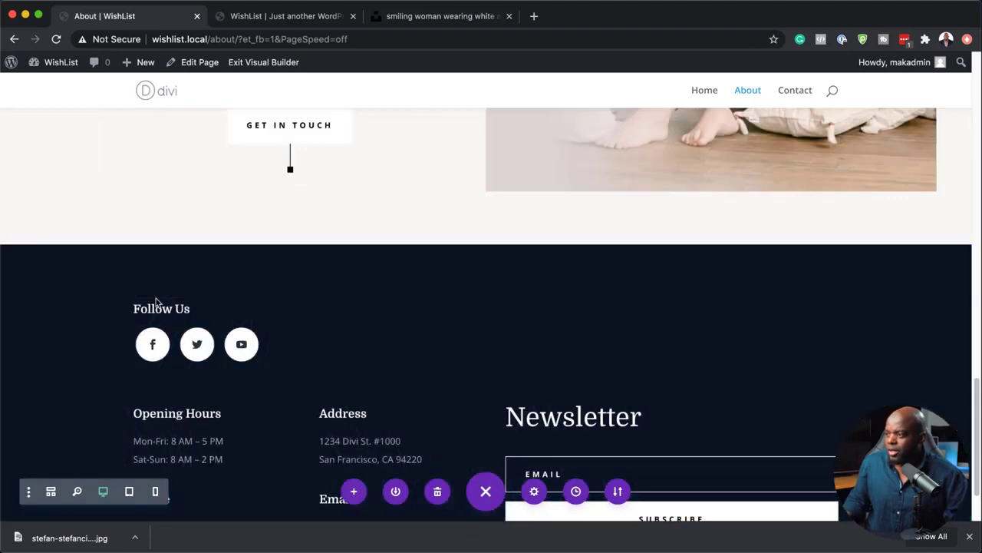
Delete the vertical divider above the Get In Touch button in the "Hi There" section of the About page
scroll(440, 361, up, 8)
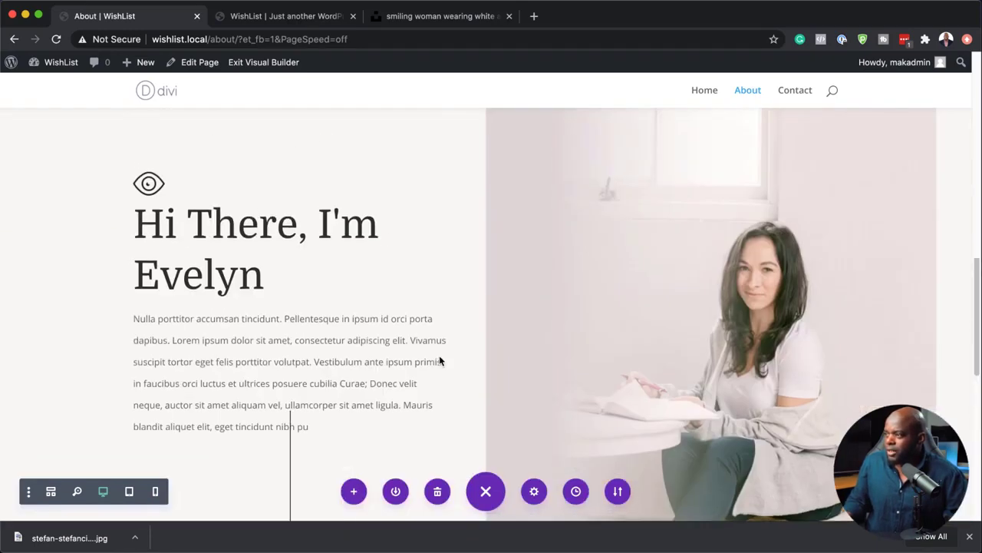
scroll(440, 360, up, 10)
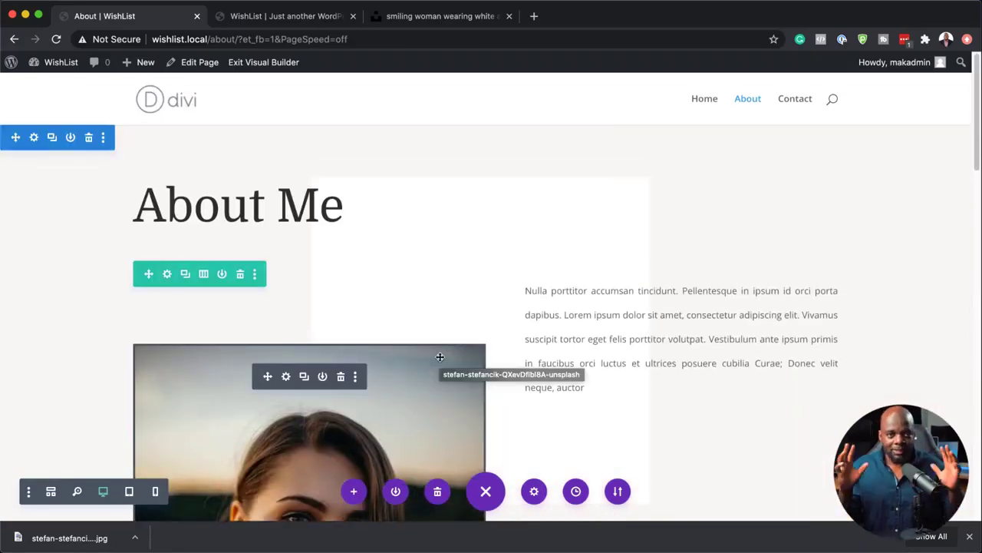
scroll(599, 311, down, 6)
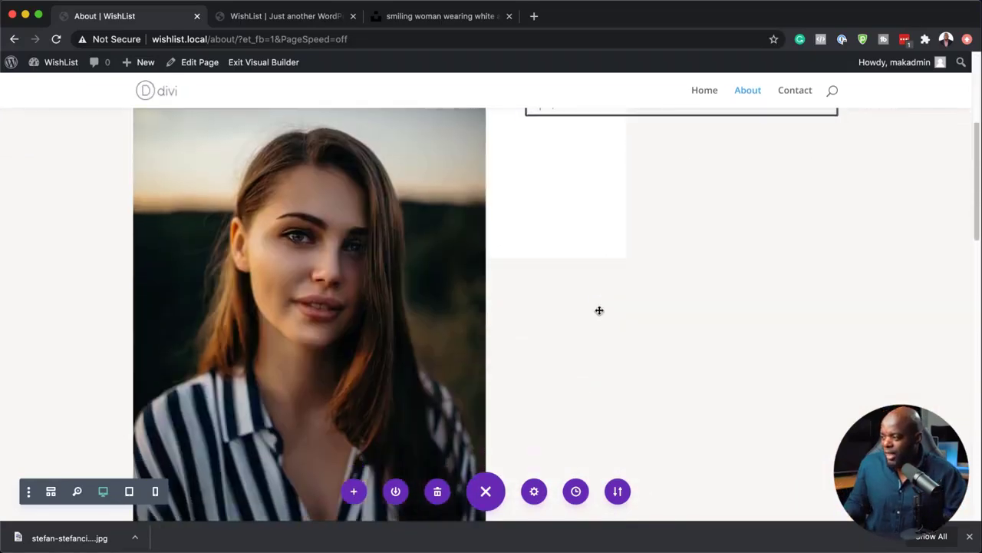
scroll(599, 311, down, 3)
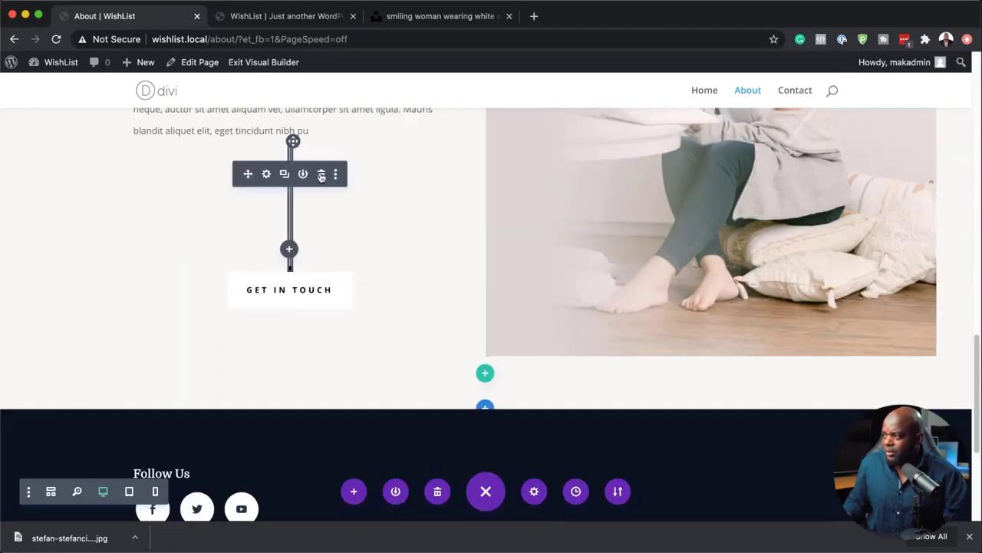
click(322, 176)
Add a small gap between the "Hi There" introduction text and the Get In Touch button by extending the text module
scroll(420, 350, up, 5)
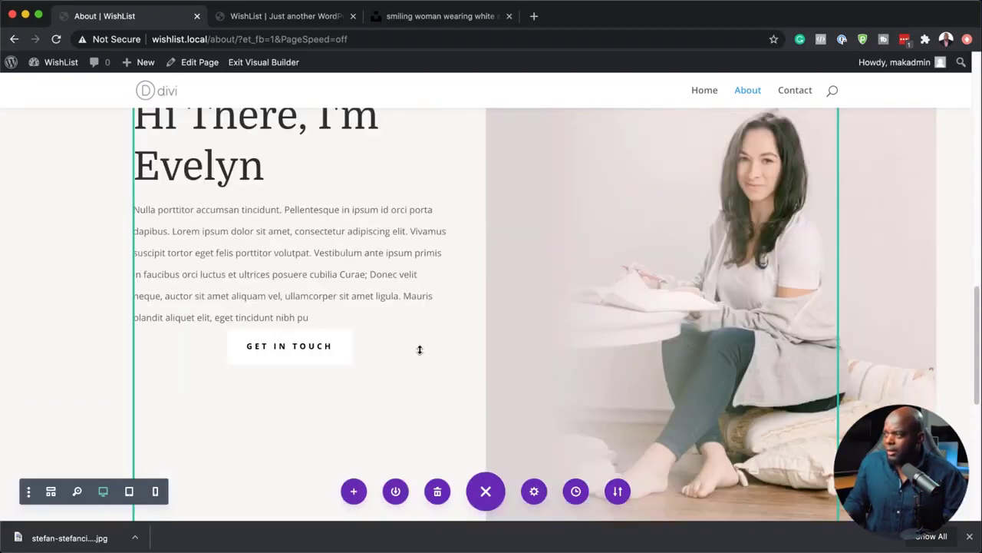
scroll(420, 350, up, 2)
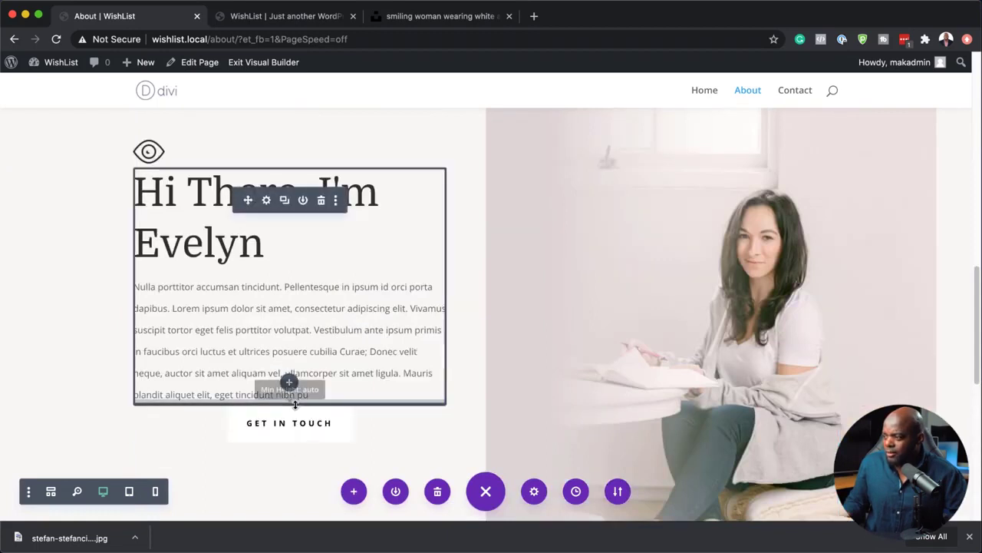
drag(301, 408, 301, 425)
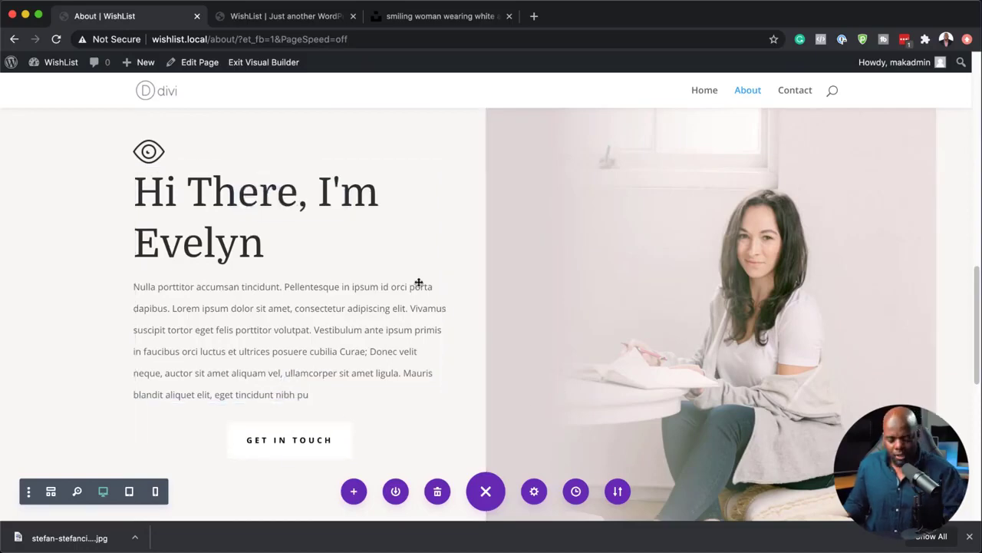
Exit the visual builder on the About page, and open the Contact page and review its sections
scroll(377, 272, up, 10)
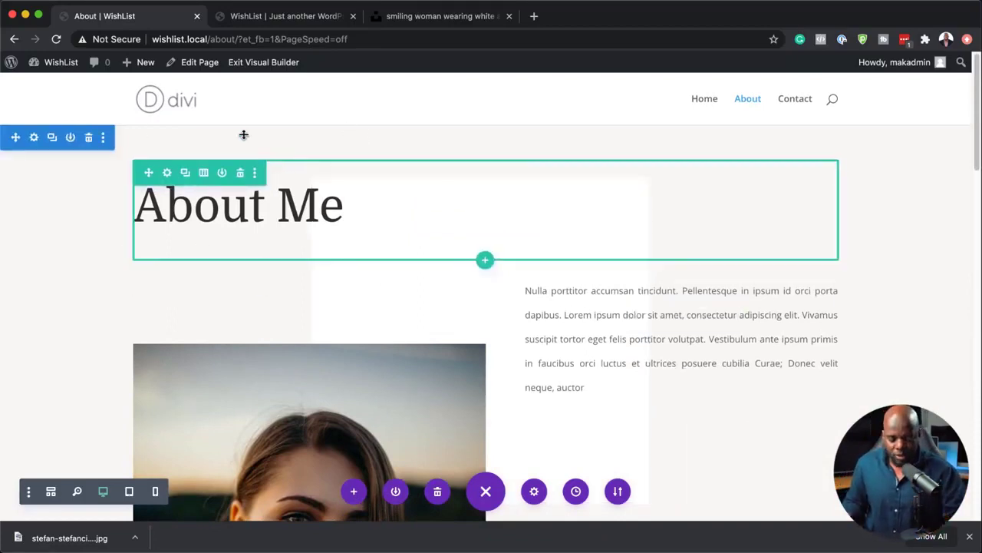
click(254, 65)
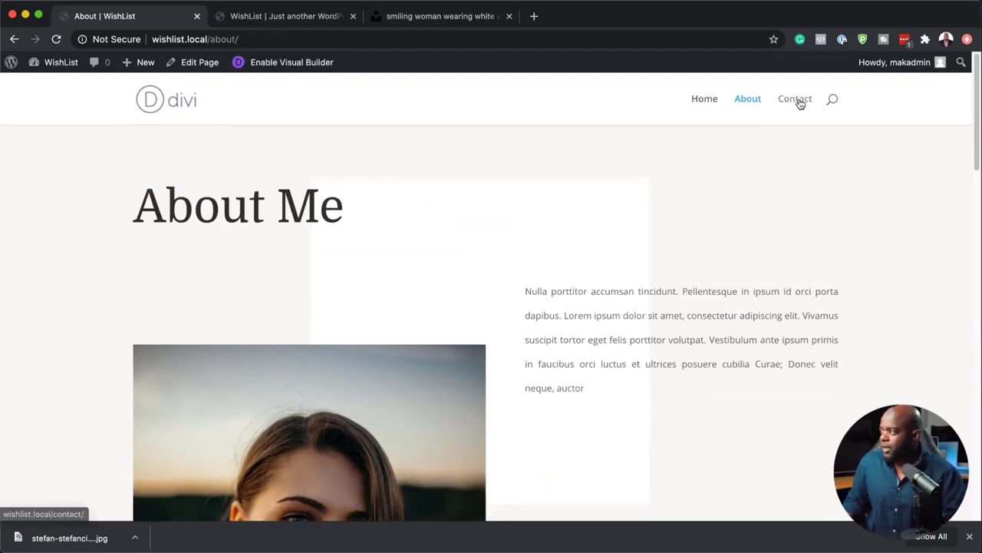
scroll(138, 287, down, 6)
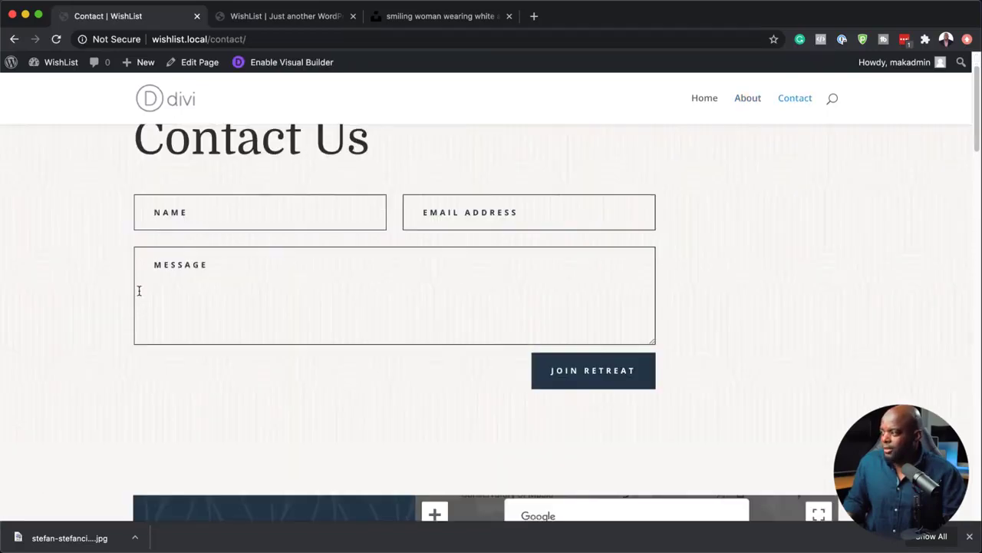
scroll(139, 289, down, 5)
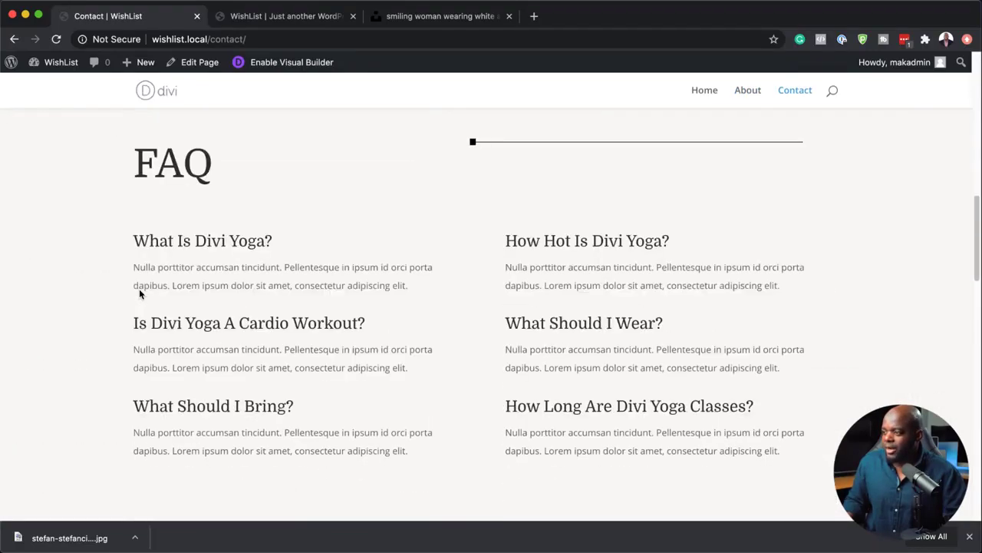
scroll(240, 340, down, 10)
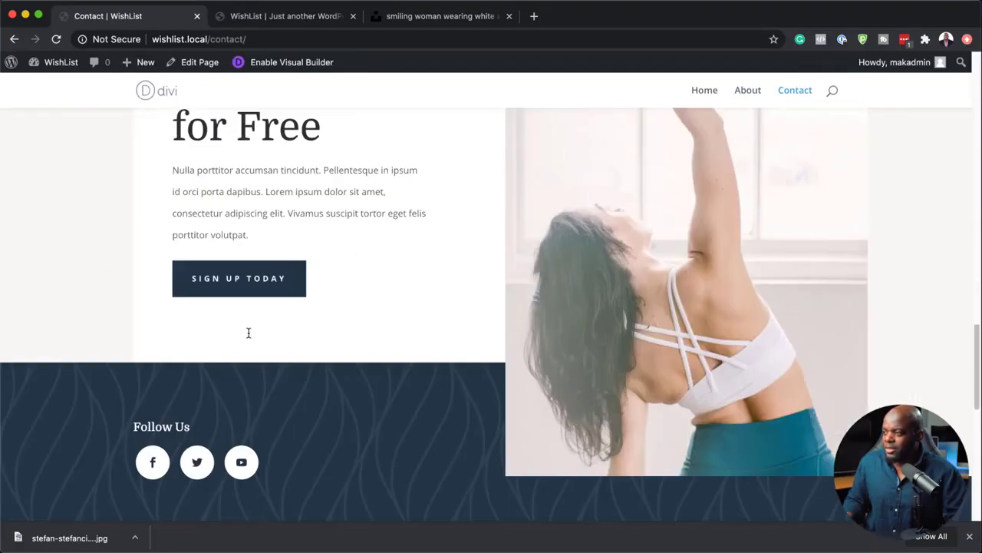
scroll(248, 333, up, 20)
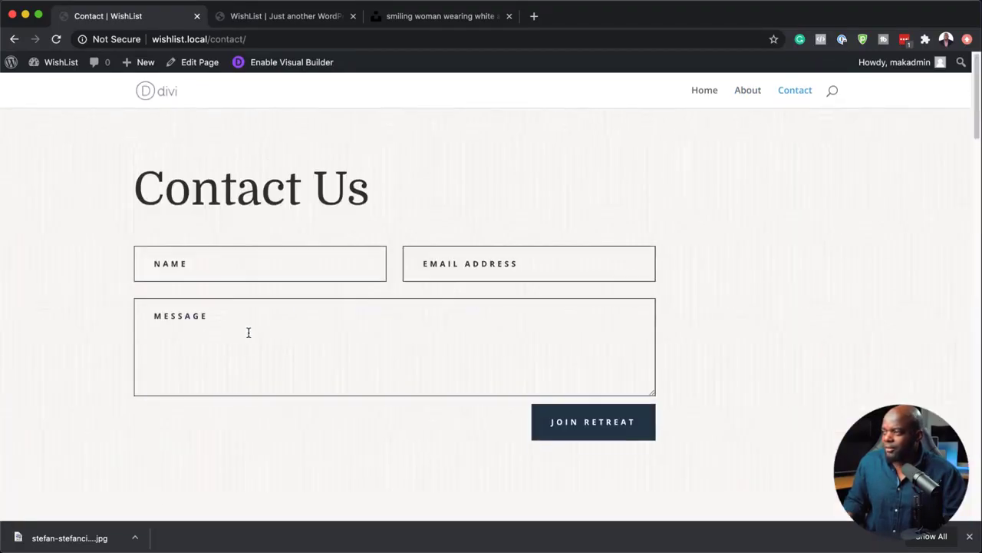
Enable the visual builder, remove the arch-pattern background image from the Contact Us section and save its settings
click(282, 62)
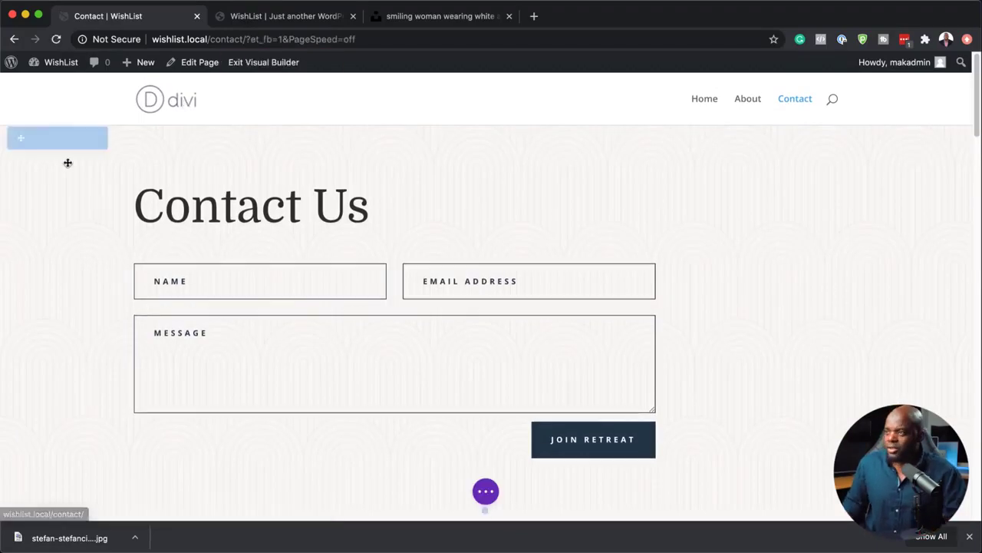
click(36, 145)
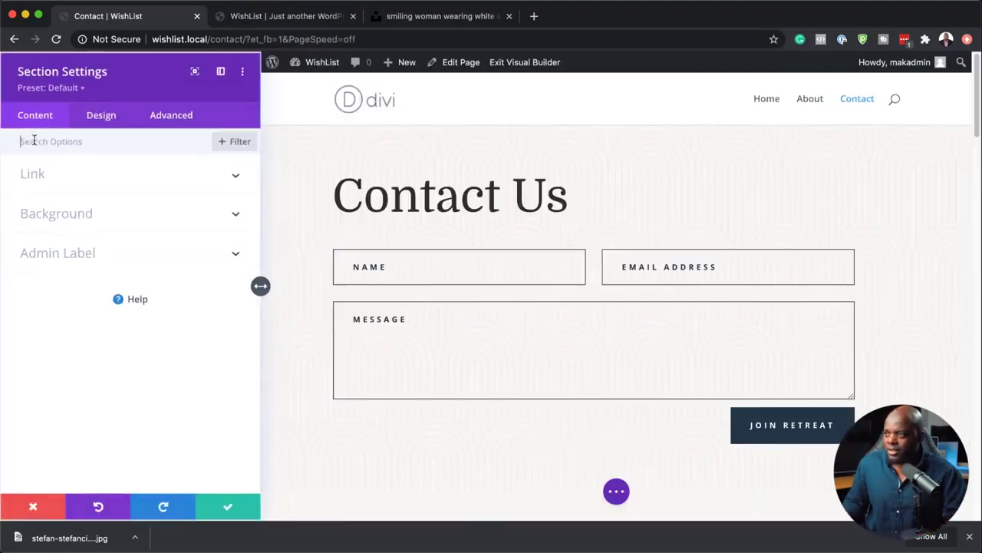
click(90, 218)
mouse_move(184, 222)
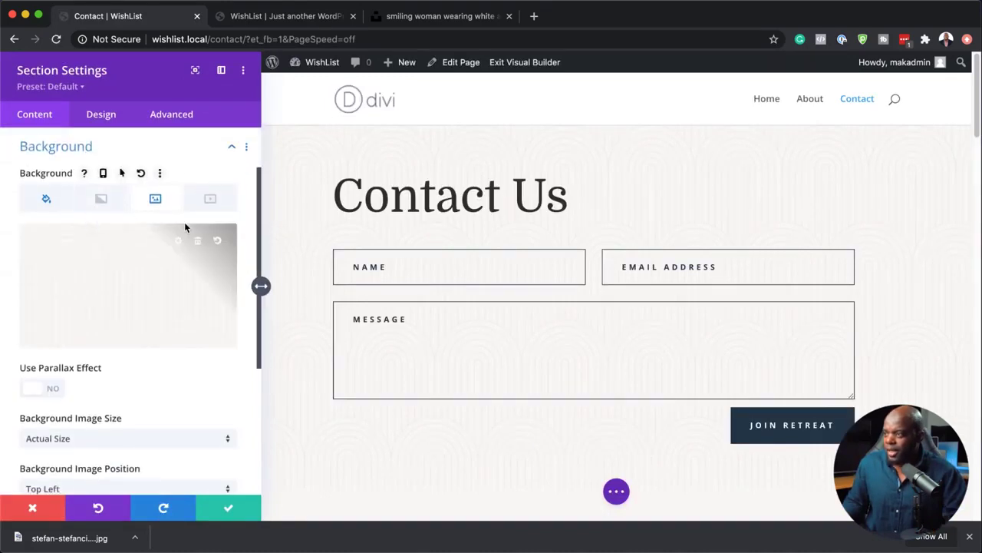
click(202, 247)
click(228, 508)
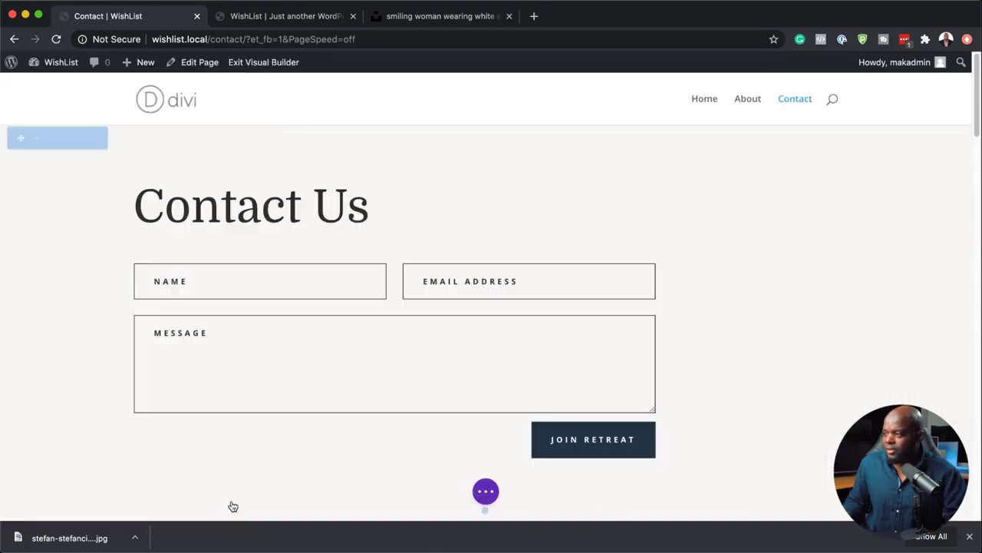
Delete the section with the address box and Google map below the contact form
scroll(271, 346, down, 5)
scroll(271, 348, down, 1)
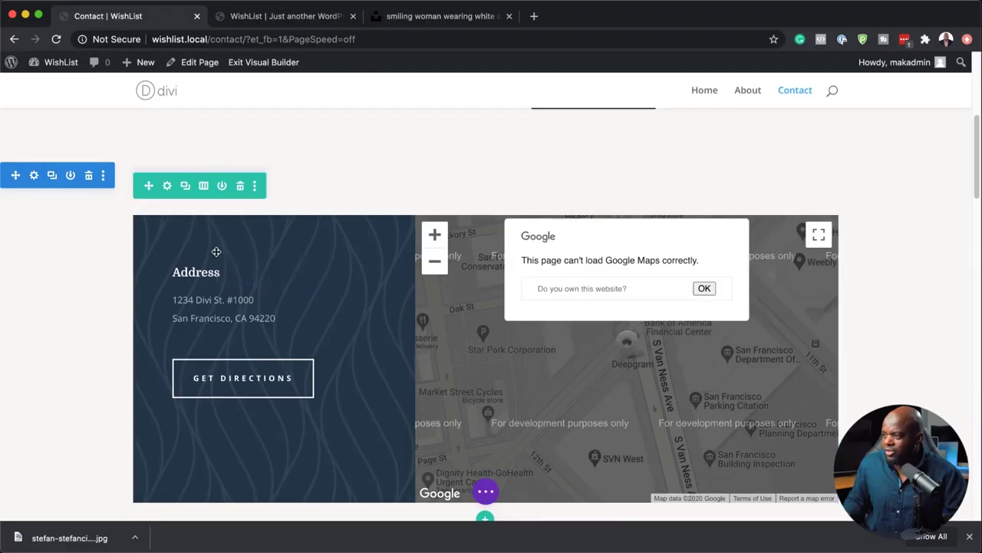
mouse_move(250, 267)
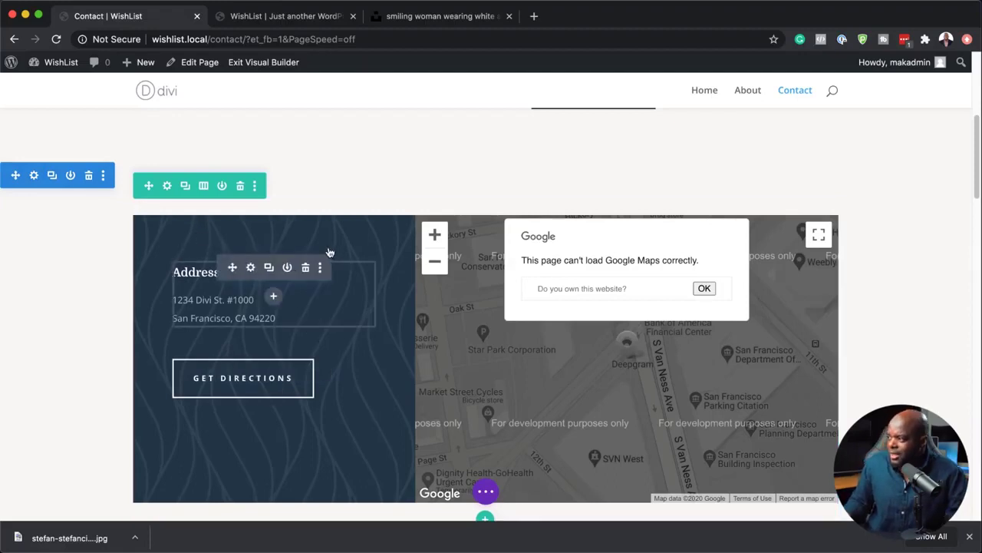
click(89, 176)
key(super+z)
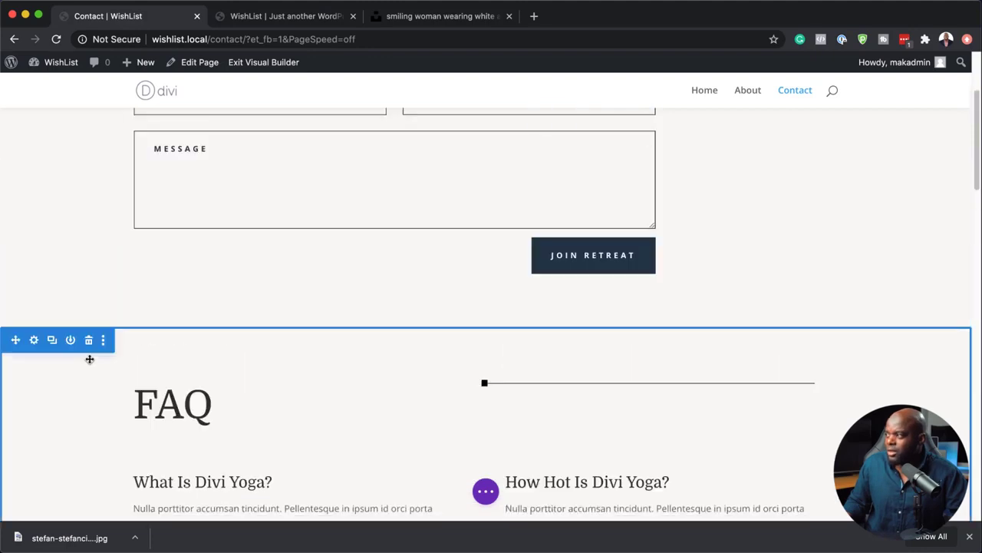
Set the FAQ section's background color to the light peach #f9e9e0 and save its settings
scroll(183, 302, down, 5)
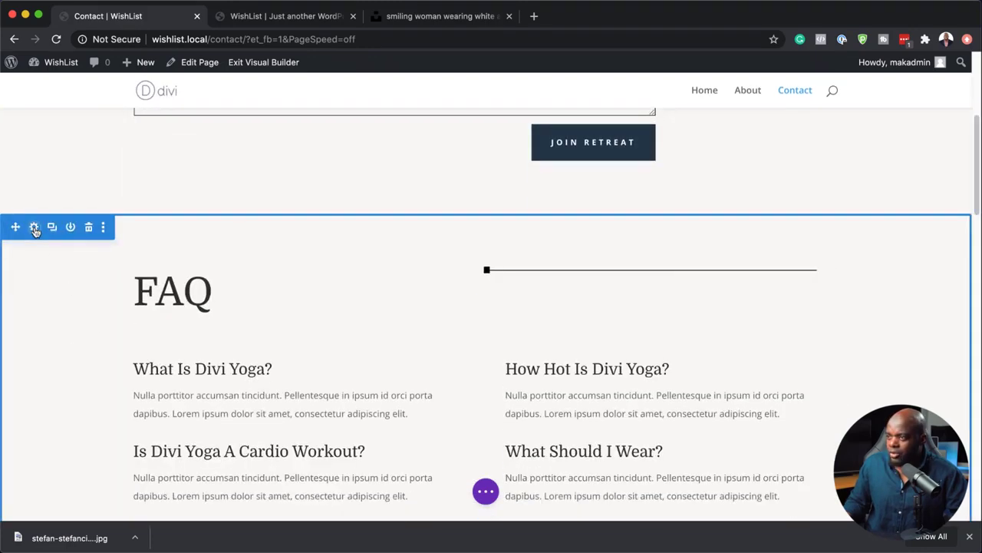
click(34, 229)
click(56, 218)
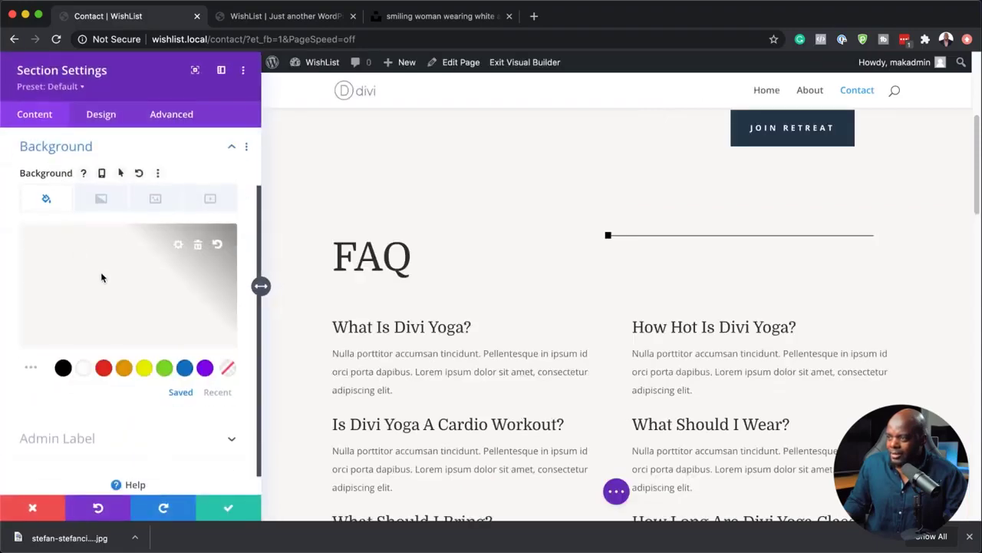
click(121, 278)
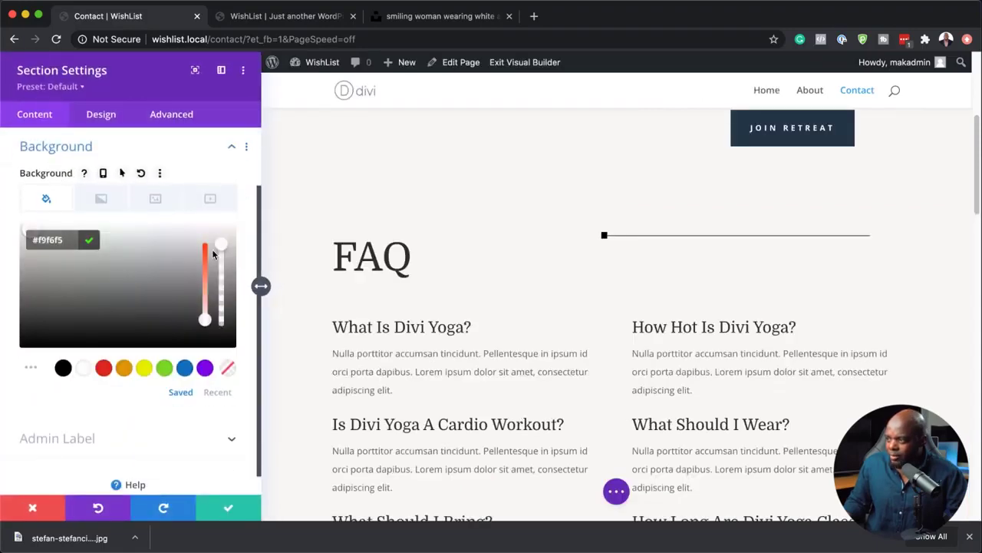
drag(205, 320, 205, 314)
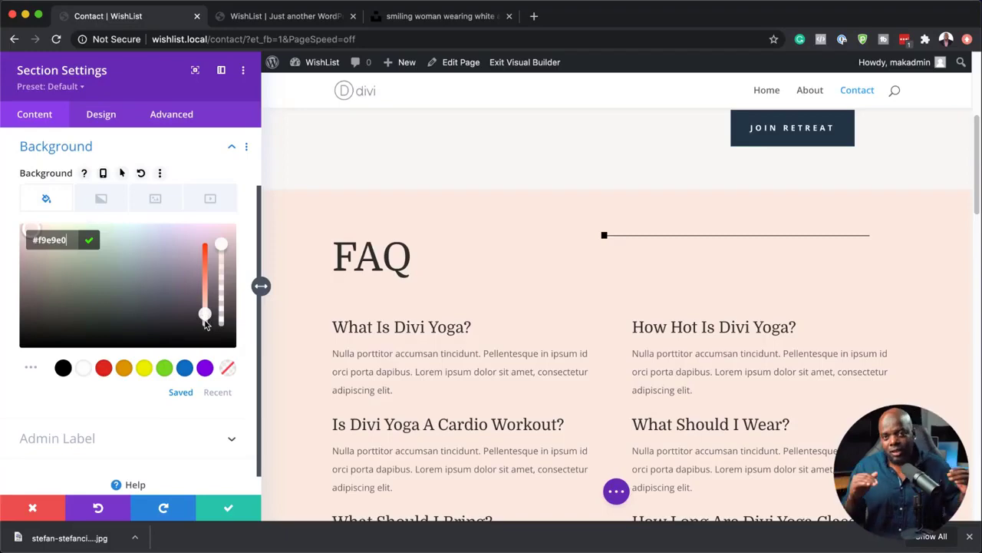
click(229, 511)
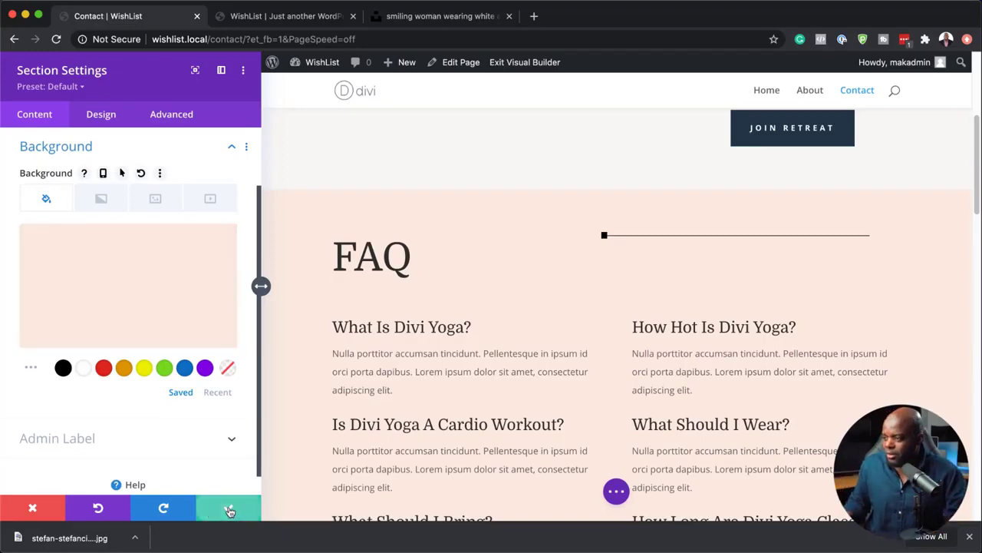
Delete the "Take Your First Class for Free" section and the patterned blue footer section below it
scroll(533, 430, down, 10)
scroll(533, 432, up, 4)
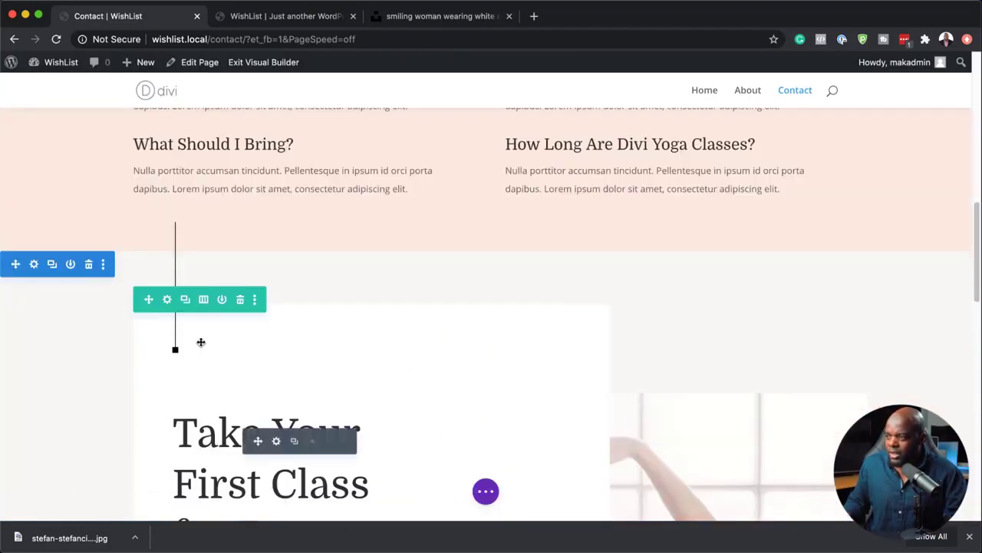
click(89, 265)
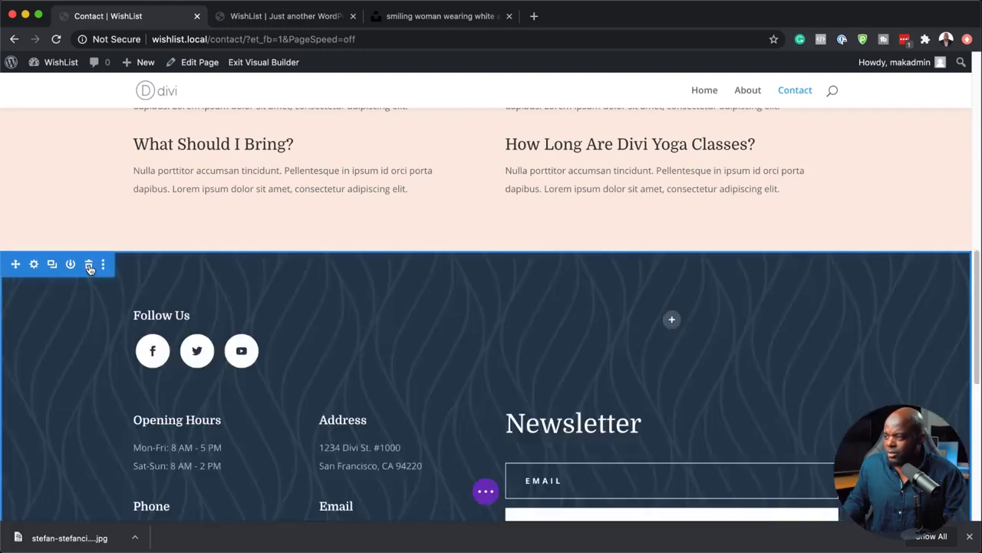
Change the Contact Us row to a two-column layout with a two-thirds and a one-third column
scroll(618, 445, up, 6)
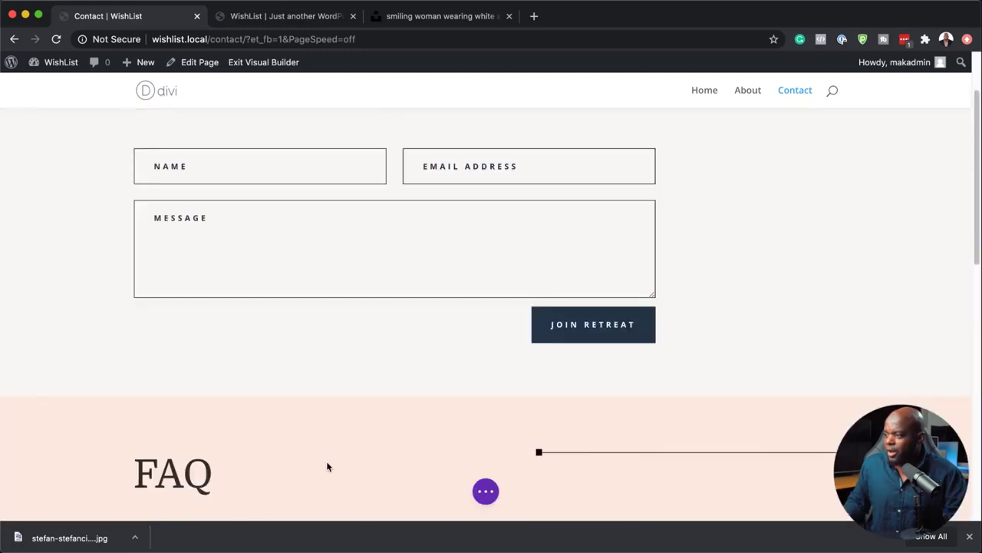
scroll(386, 381, up, 3)
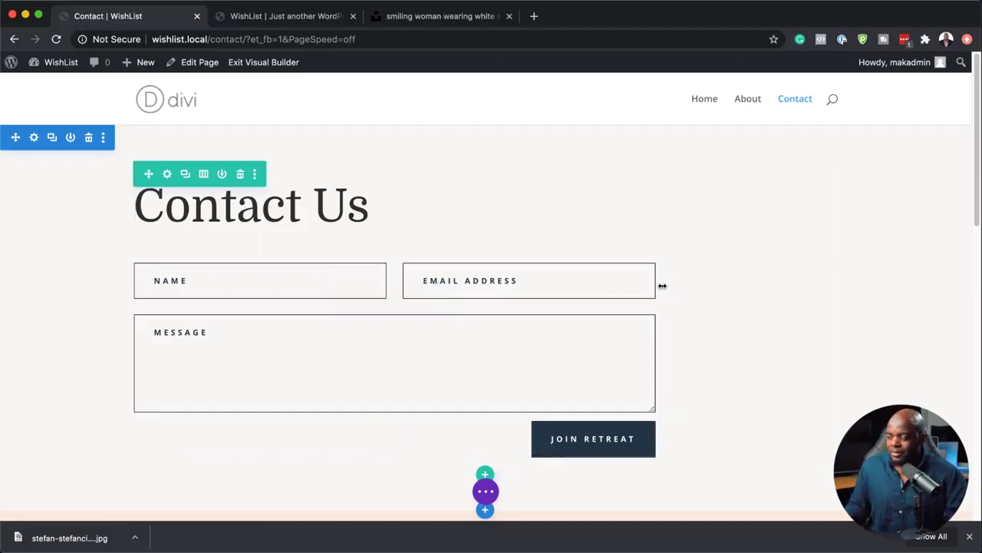
click(204, 175)
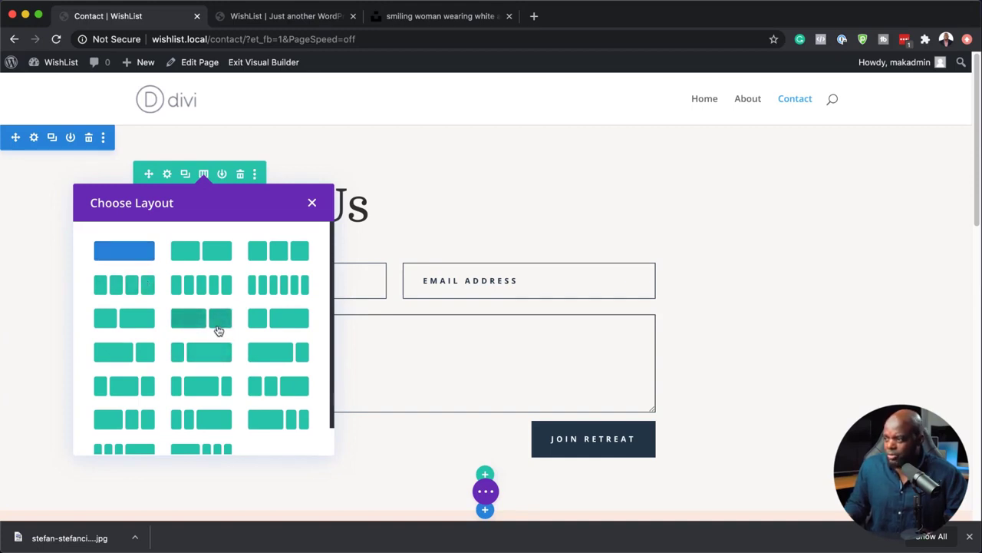
click(144, 358)
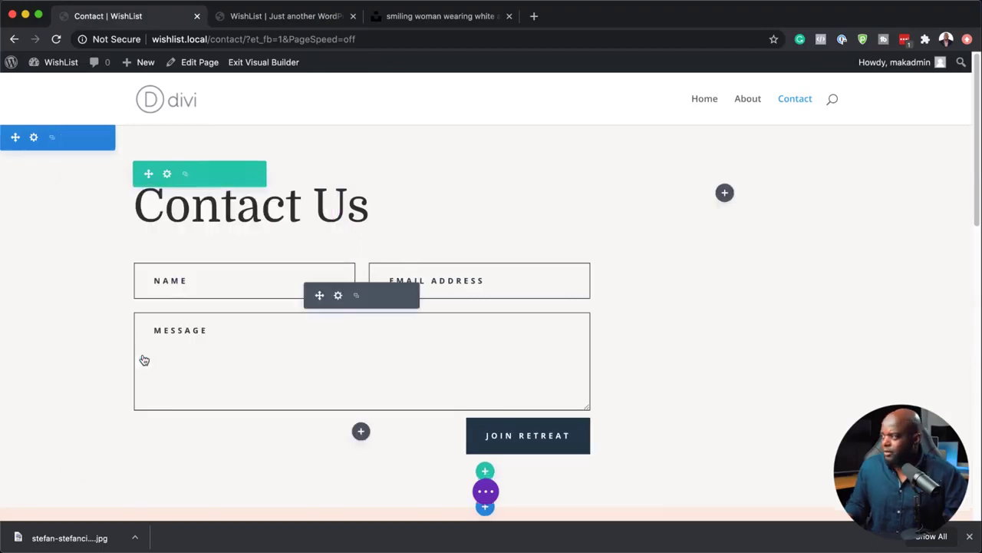
Add a Text module with a bold three-line business address to the empty one-third column beside the contact form and save it
click(726, 195)
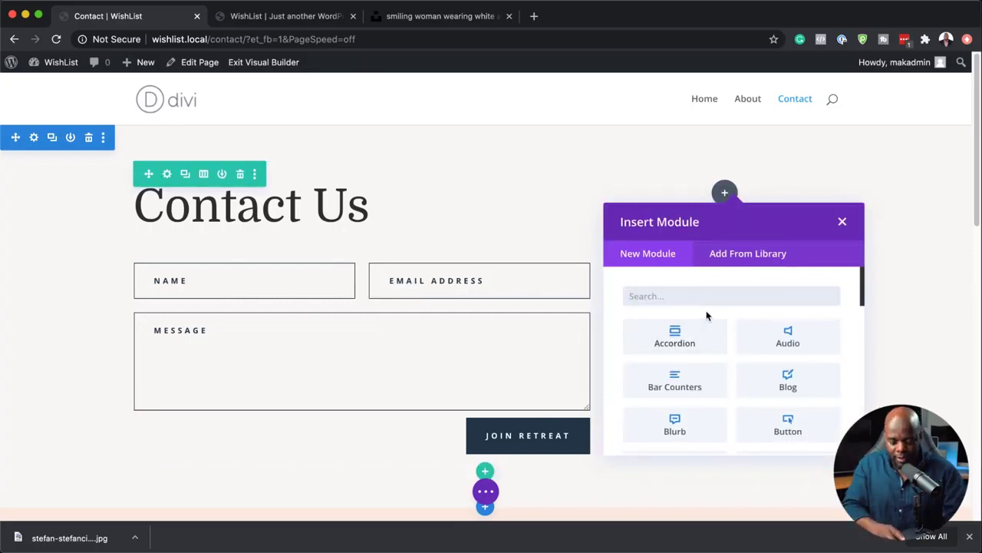
text(Text)
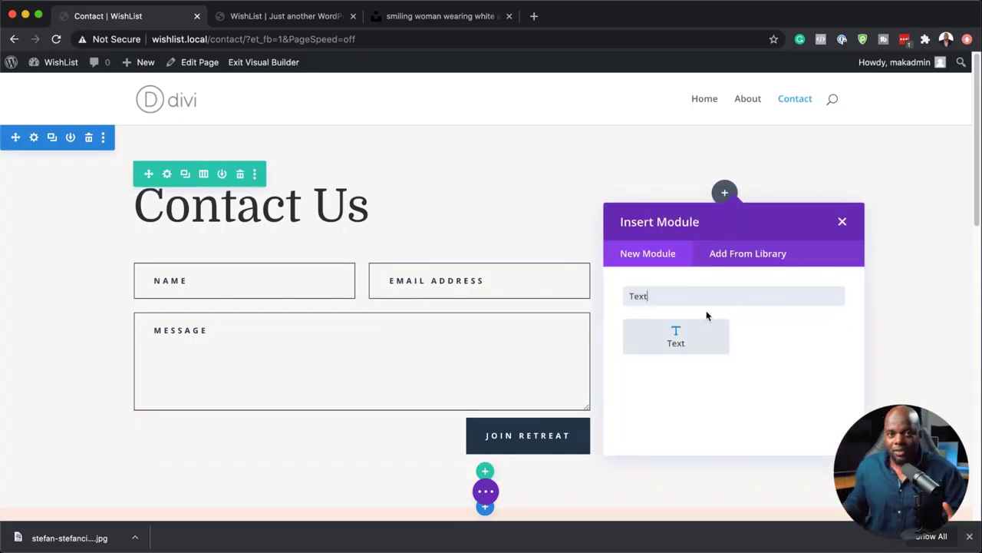
click(676, 336)
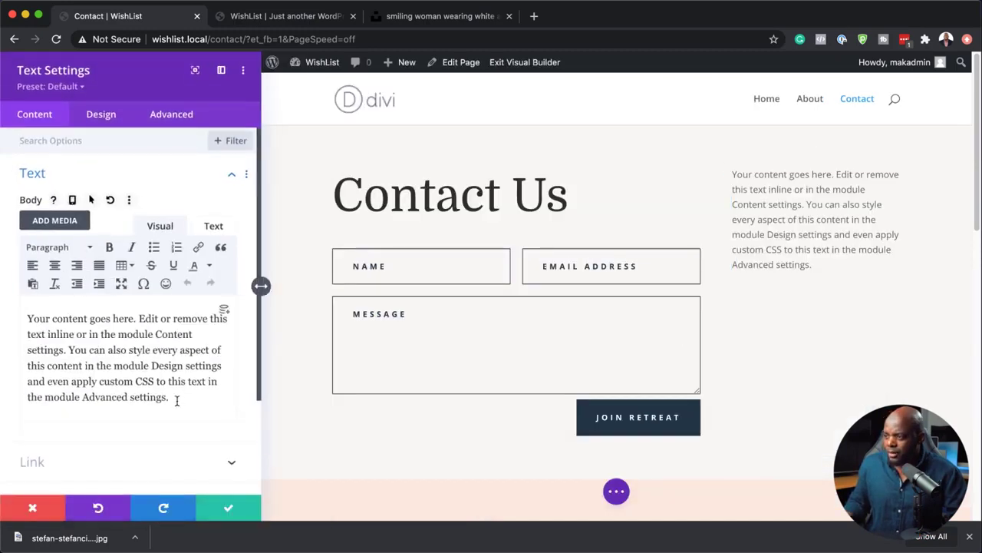
drag(177, 400, 25, 320)
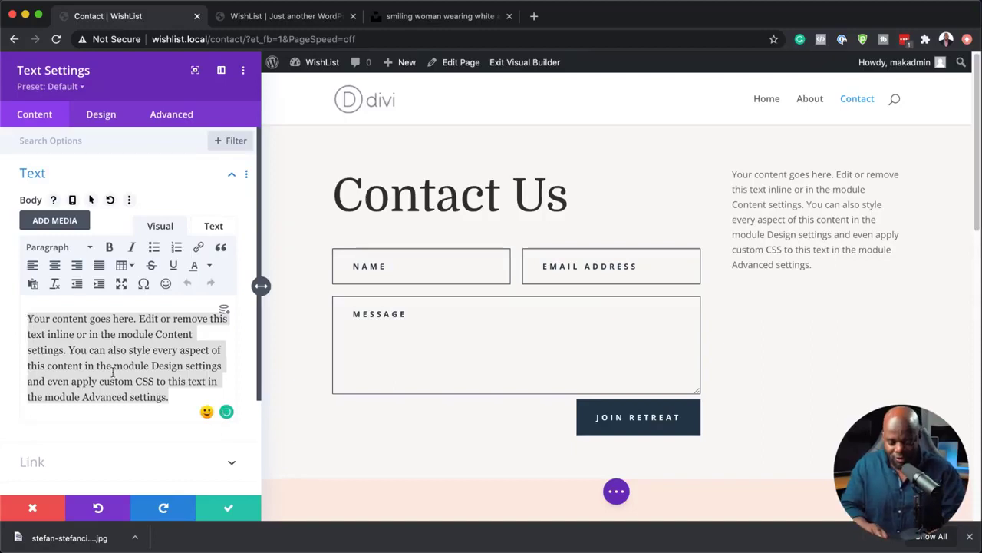
text(Unit 454 Birmingham United Kingdom)
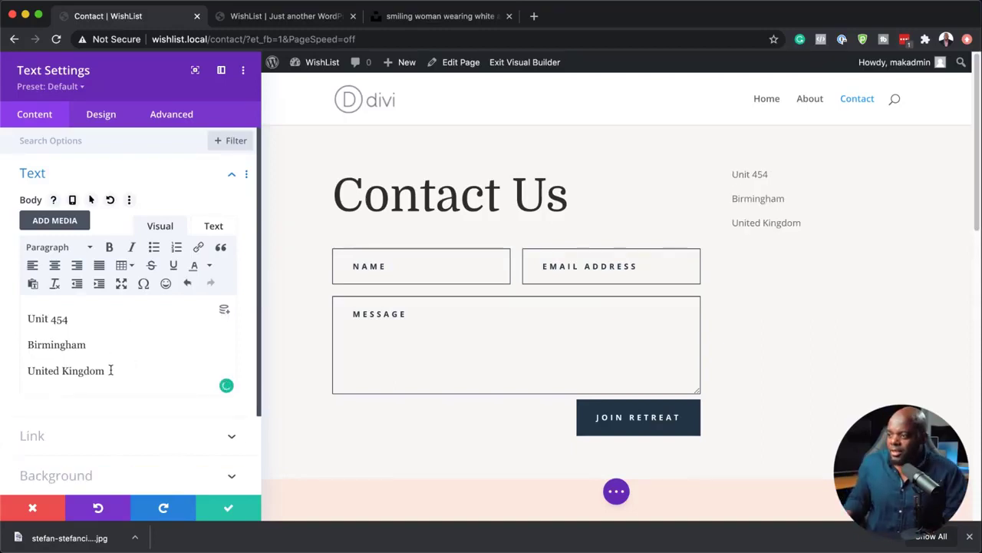
drag(110, 370, 20, 311)
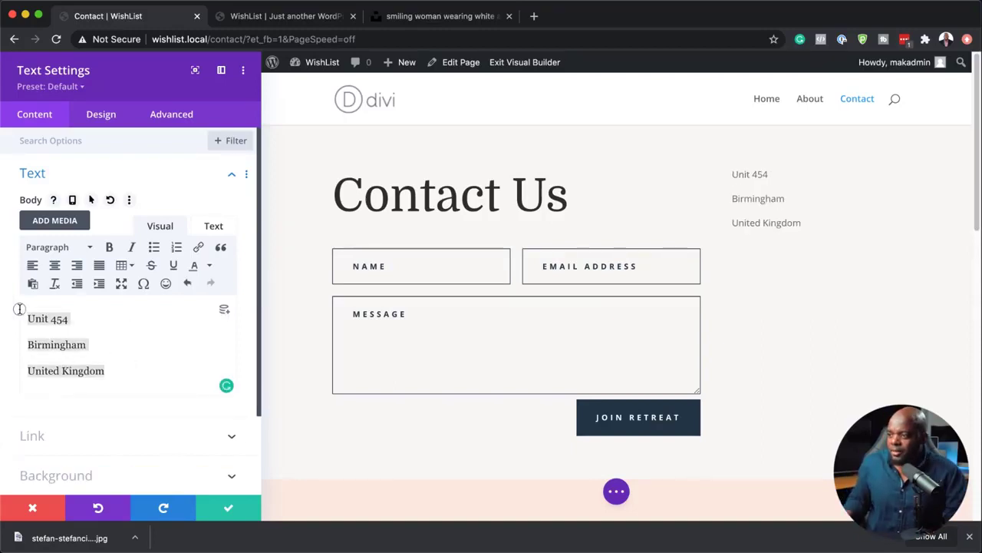
click(110, 248)
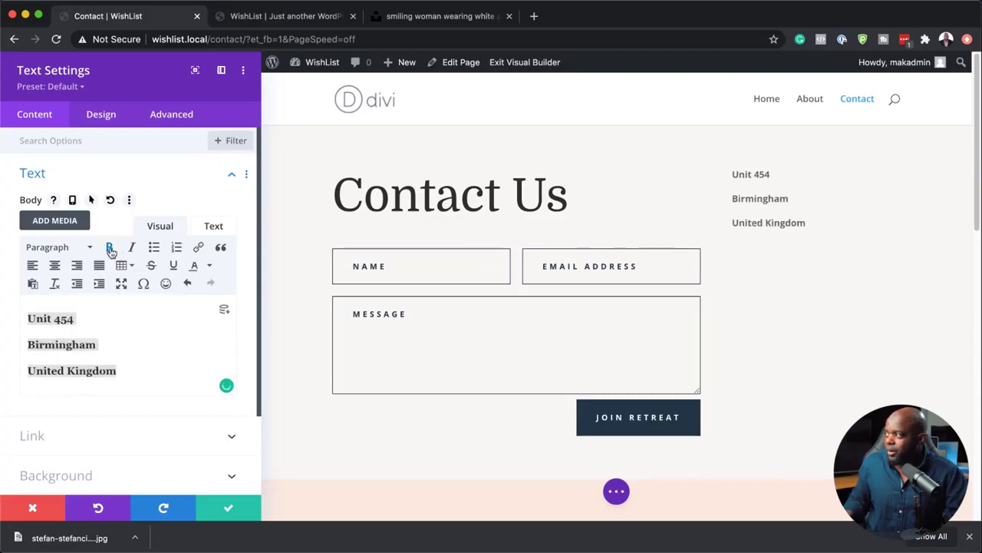
click(230, 508)
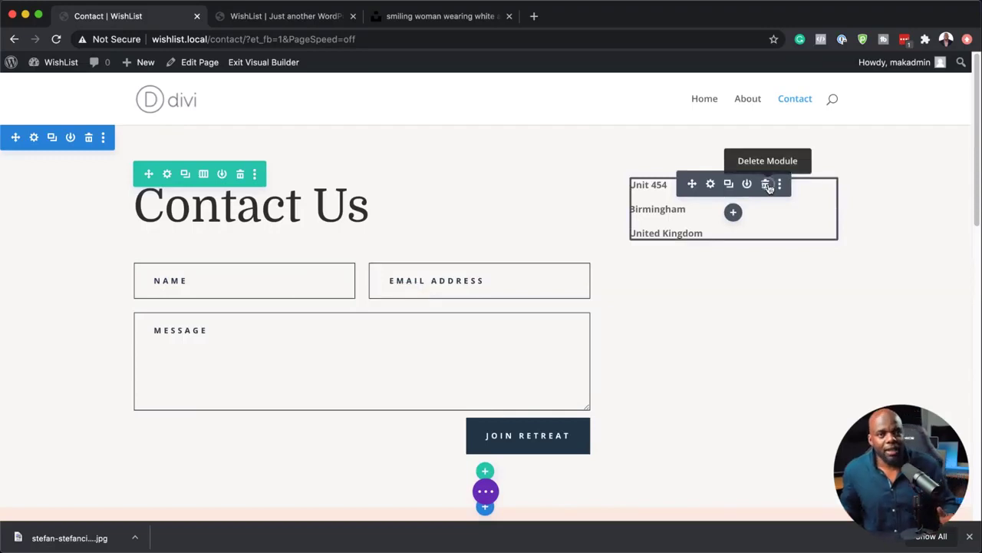
Delete the address text module and change the Contact Us row to a single full-width column
click(768, 186)
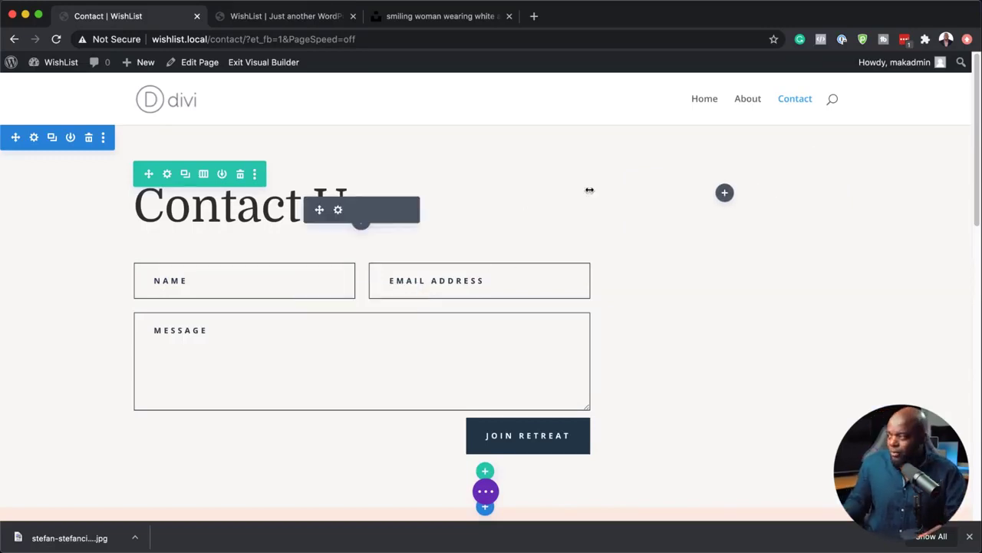
click(205, 175)
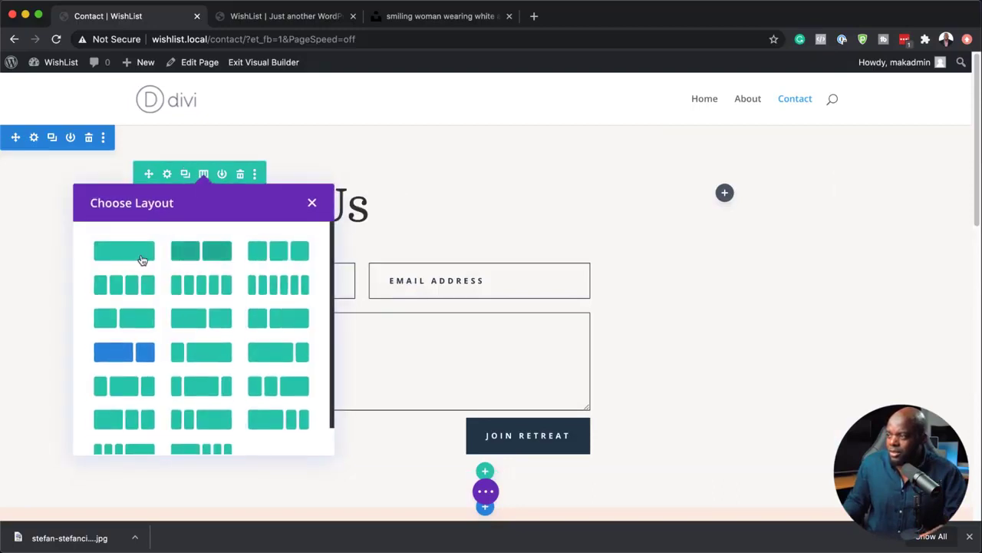
click(137, 256)
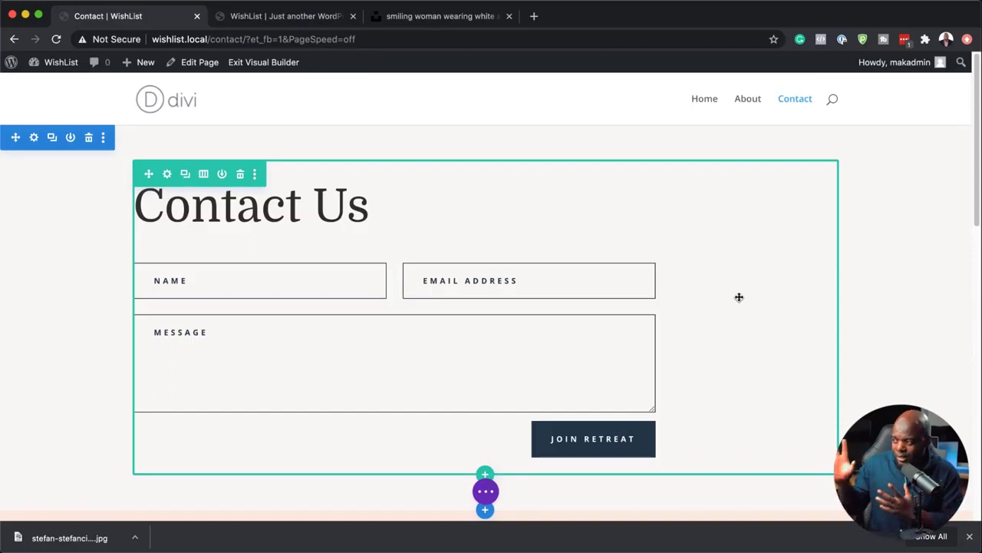
Set the contact form's submit button text to "Contact Me" and save the form settings
scroll(458, 358, down, 5)
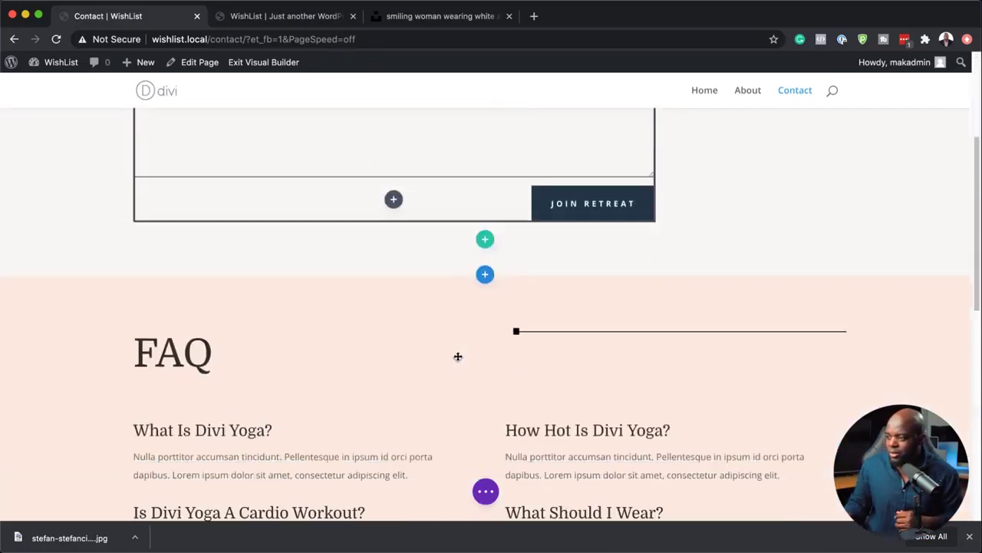
scroll(456, 350, up, 2)
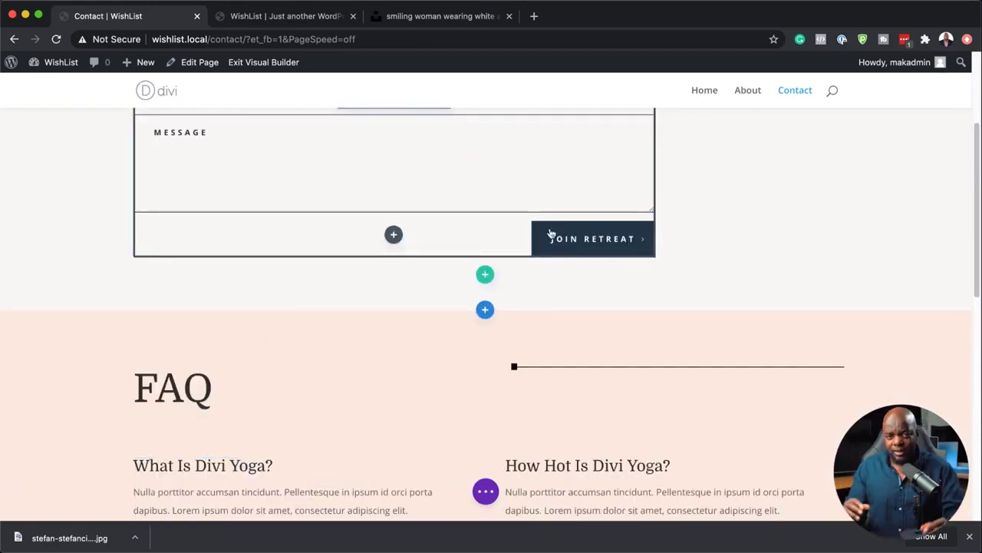
scroll(560, 231, up, 3)
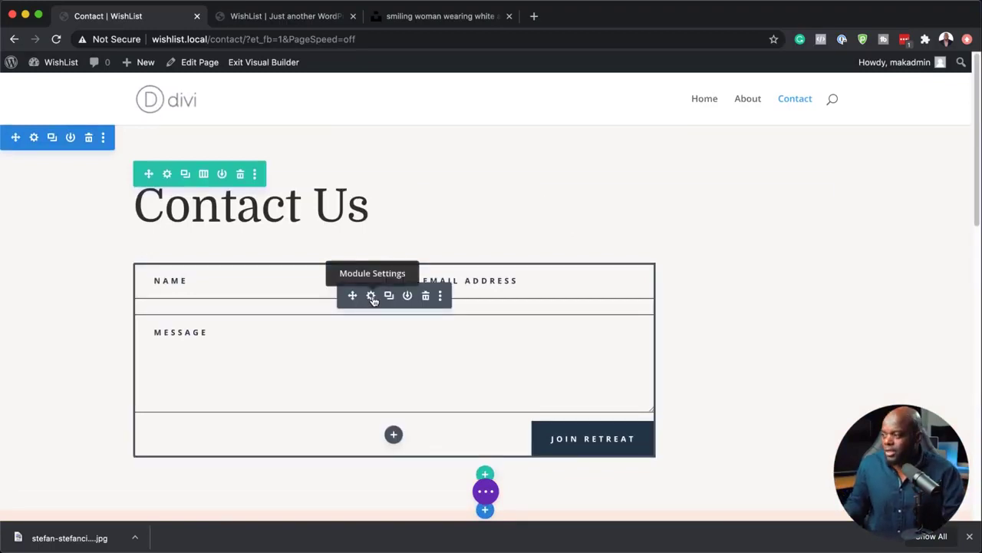
click(372, 297)
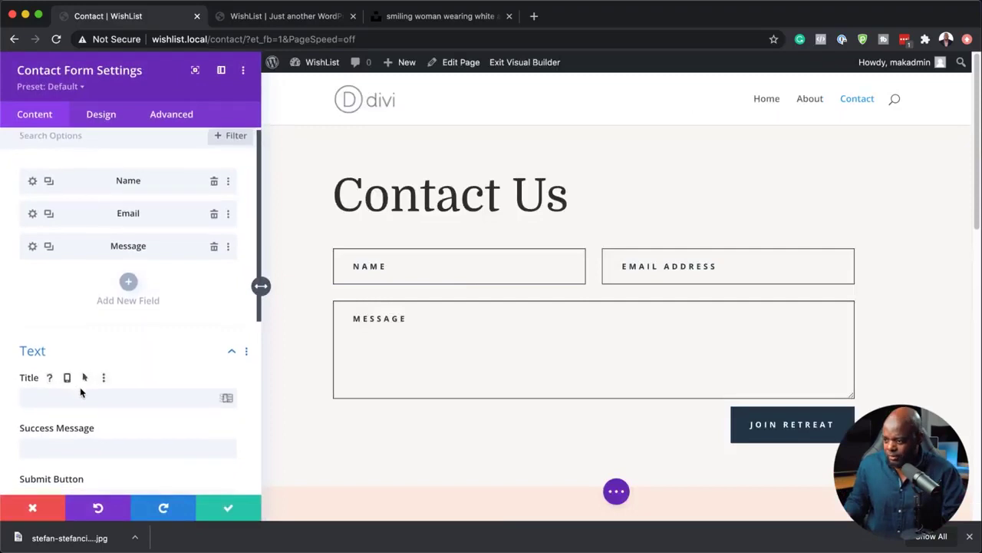
scroll(80, 392, down, 3)
triple_click(86, 378)
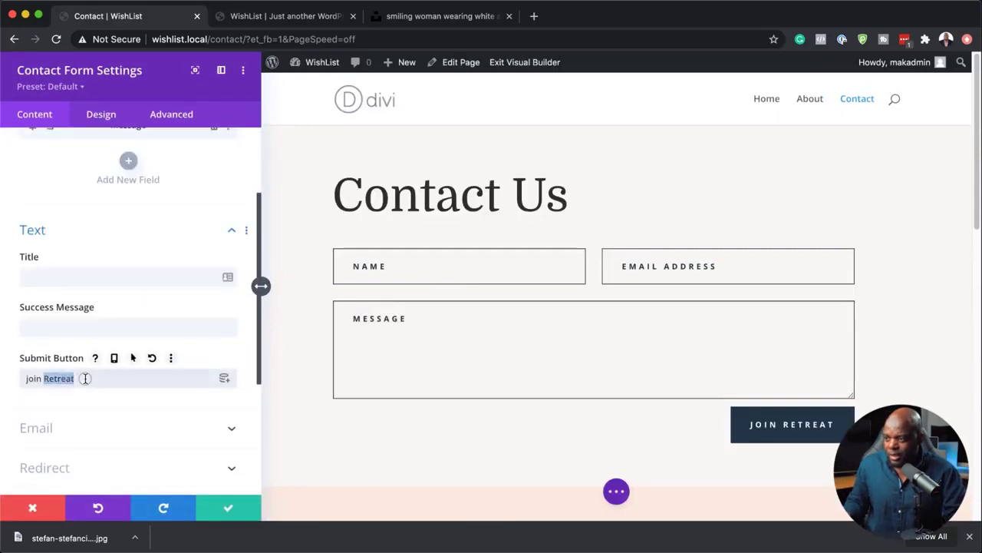
text(Contact Me)
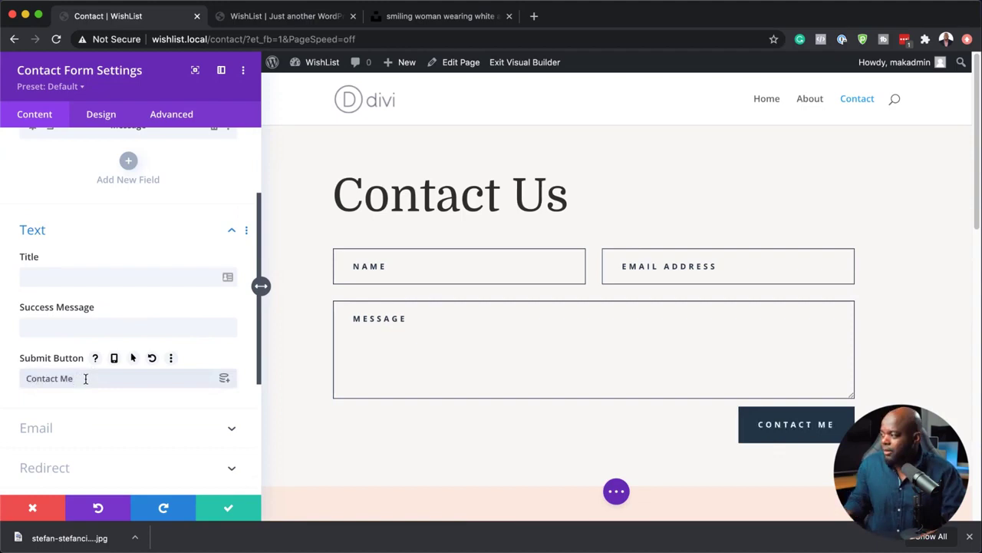
click(230, 508)
Save the Contact page, exit the Visual Builder and go to the WordPress dashboard
click(971, 536)
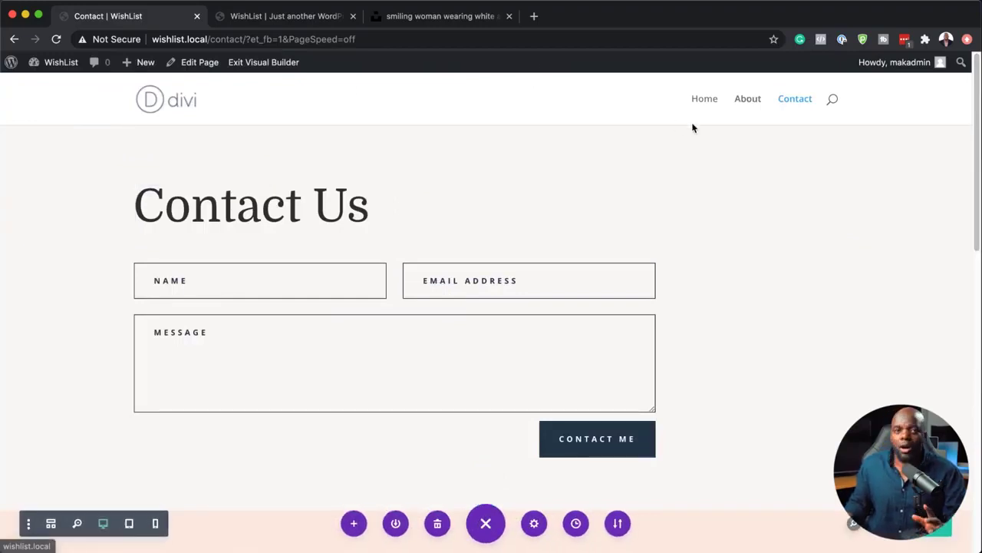
click(265, 65)
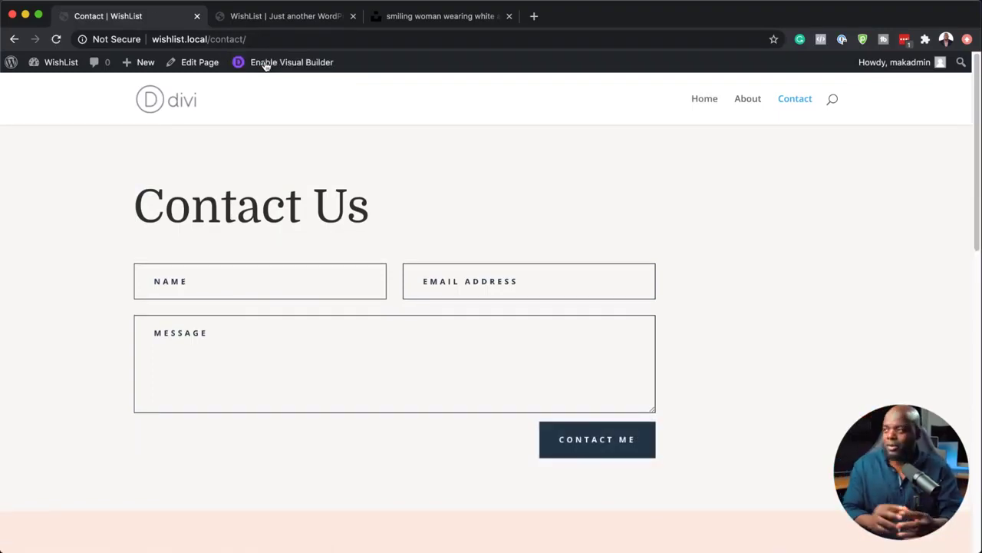
mouse_move(54, 62)
click(59, 85)
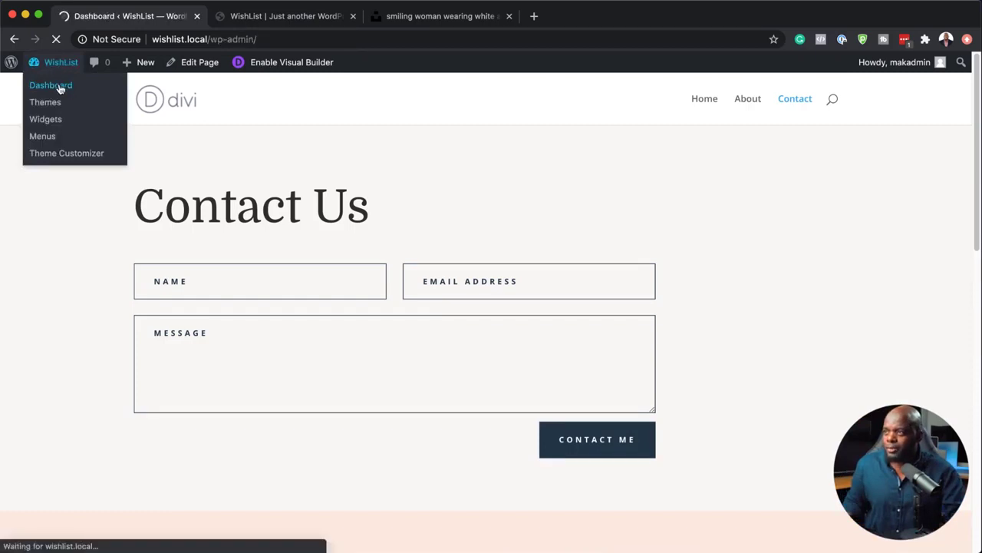
Create a post category named VIP with the slug vip and category protection enabled
mouse_move(73, 208)
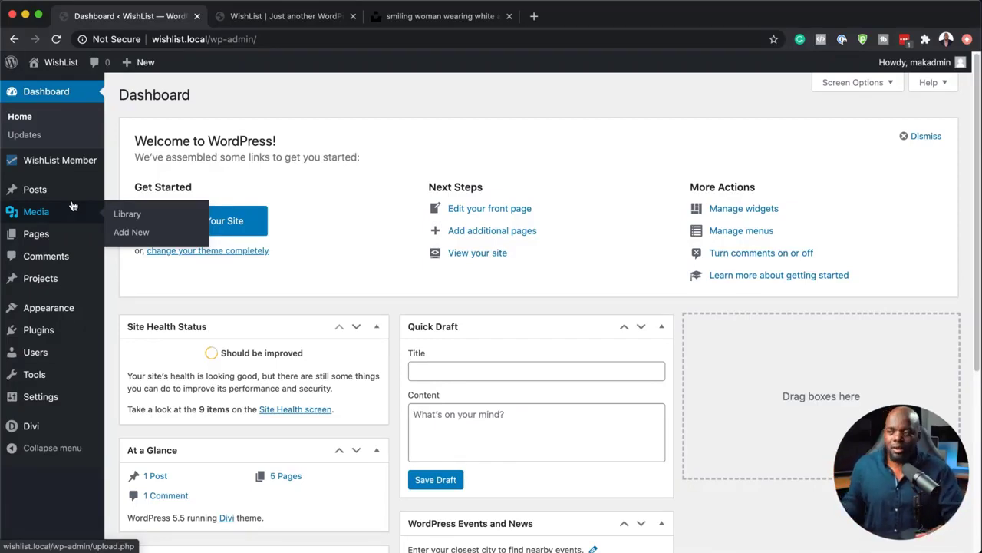
mouse_move(48, 194)
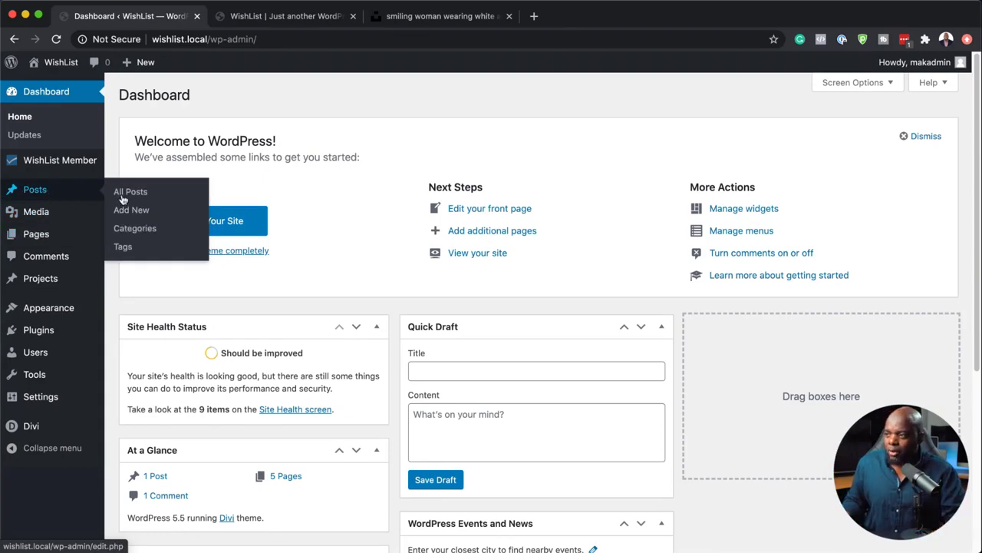
click(148, 234)
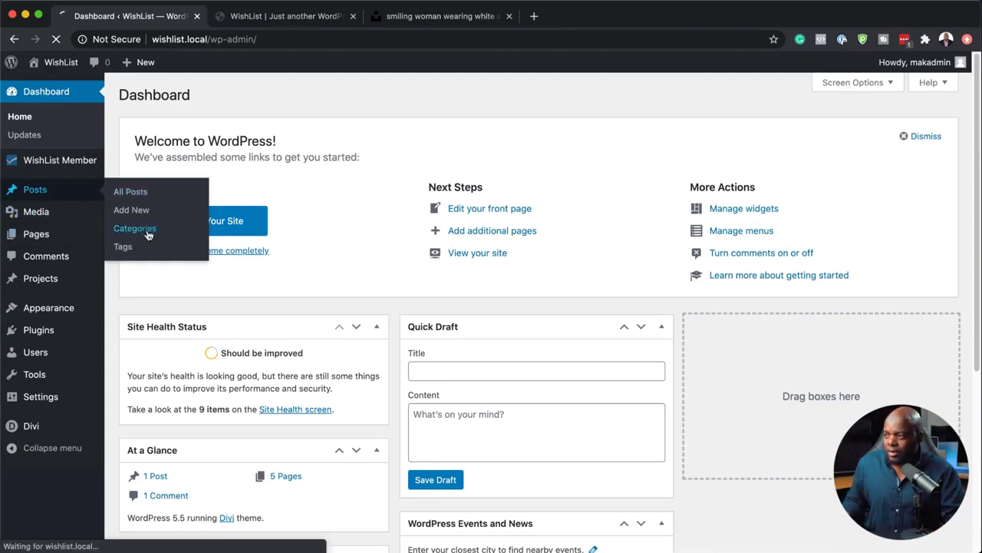
click(154, 179)
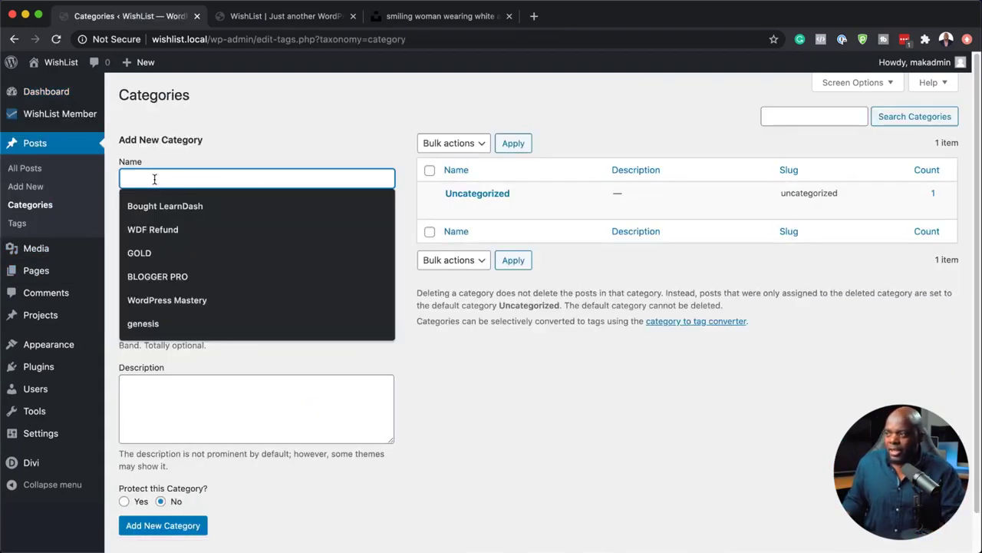
text(VIP)
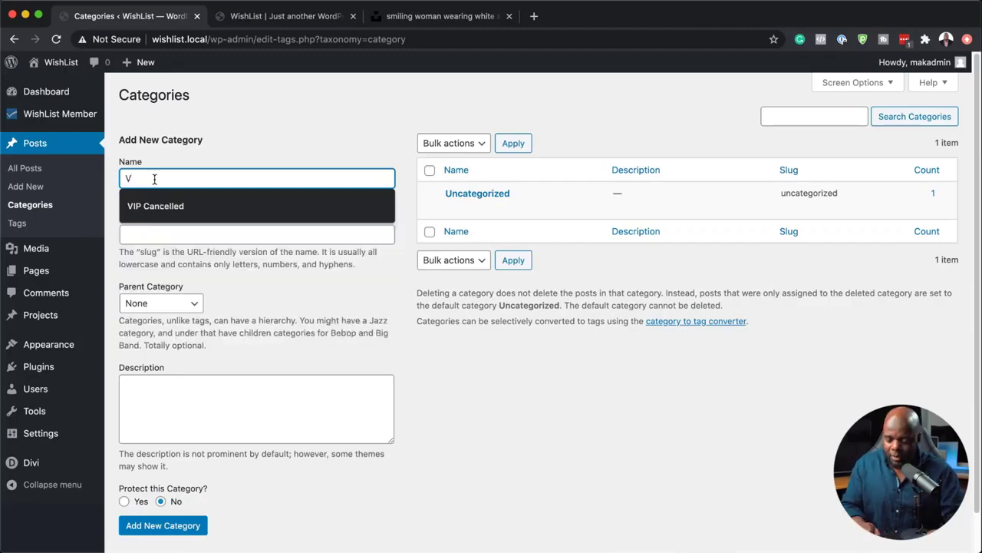
click(183, 233)
text(vip)
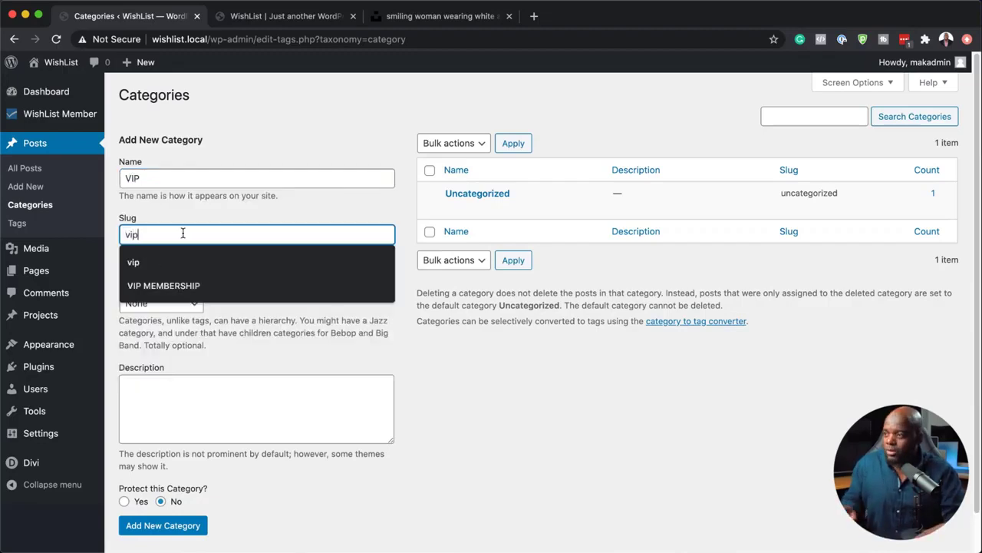
click(517, 399)
scroll(136, 452, down, 1)
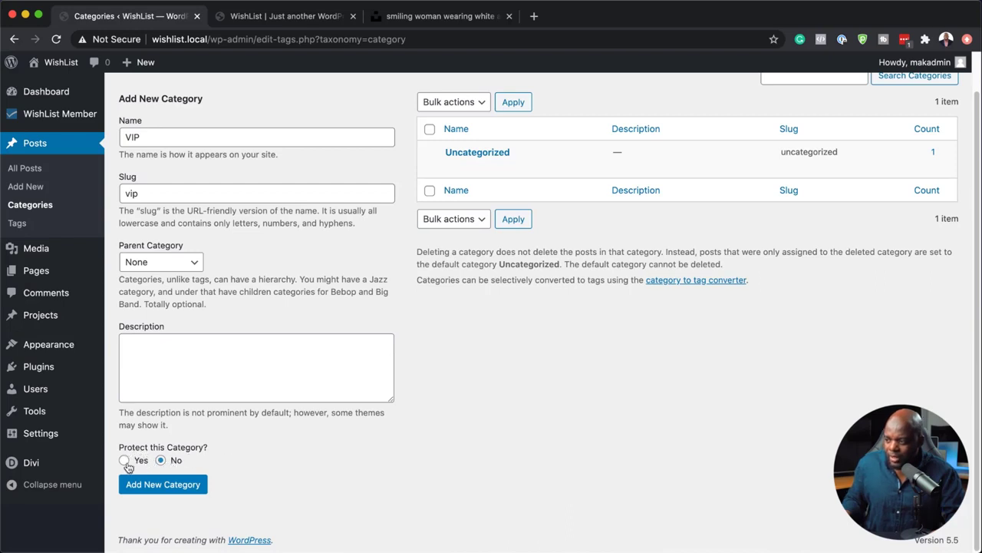
click(125, 461)
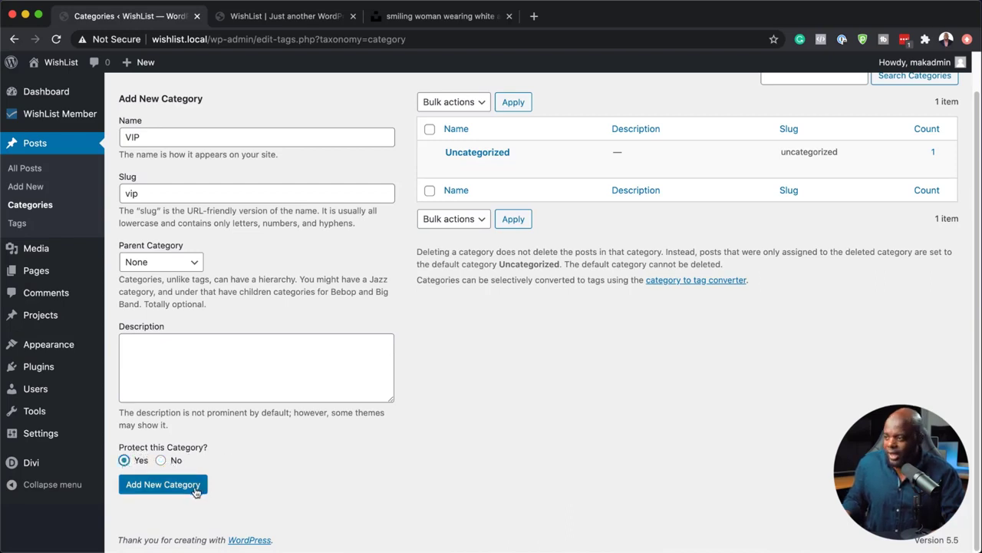
click(163, 484)
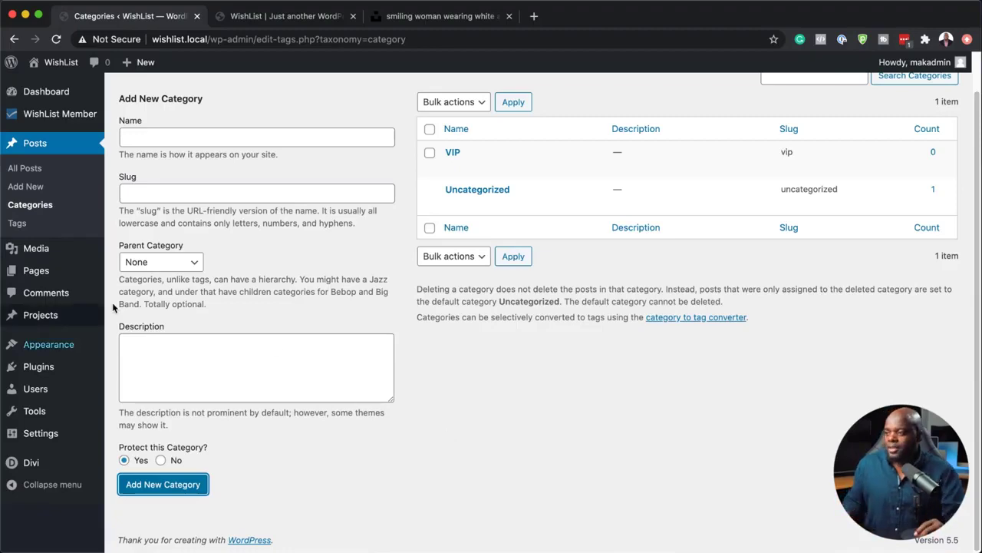
Create a post category named FREE with the slug free and category protection disabled
scroll(256, 292, up, 1)
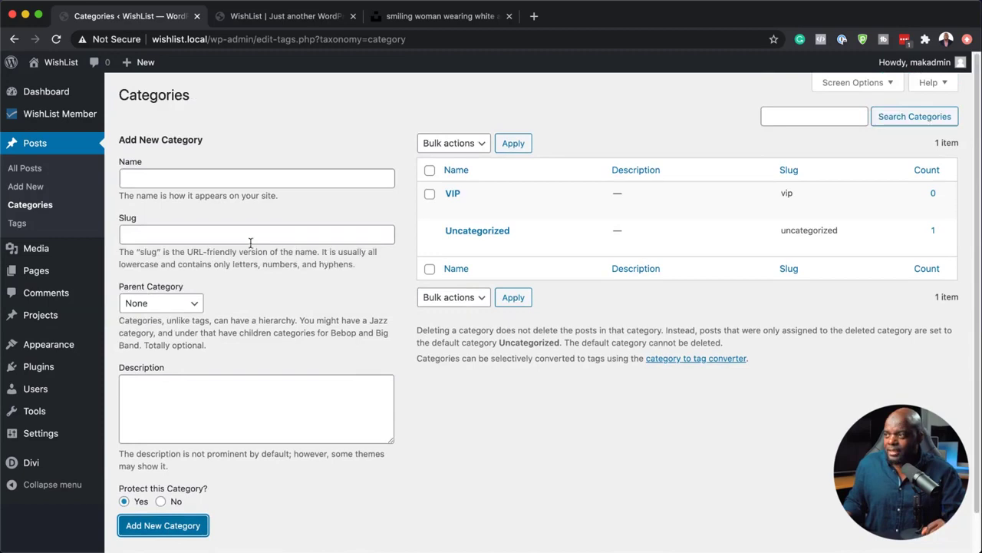
click(247, 181)
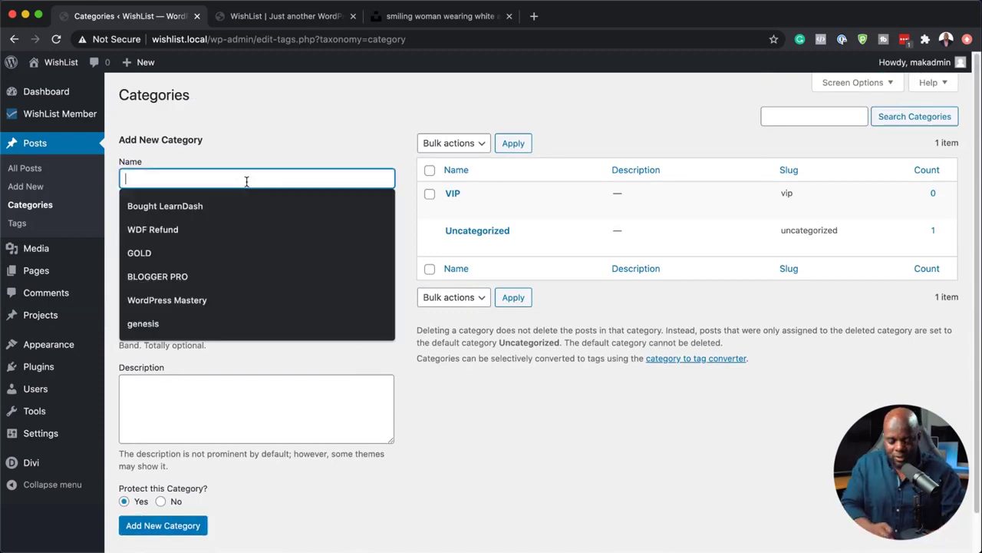
text(FREE)
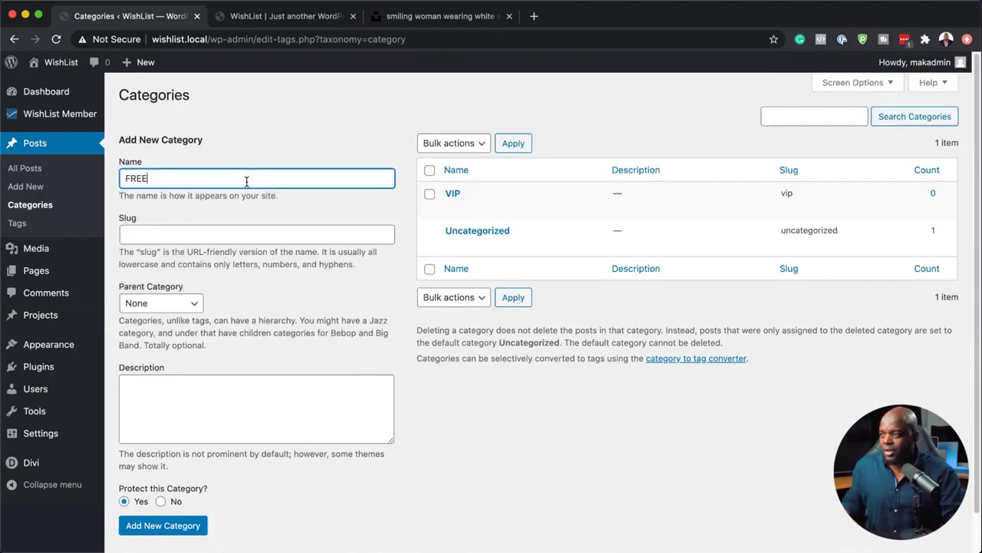
click(247, 238)
text(free)
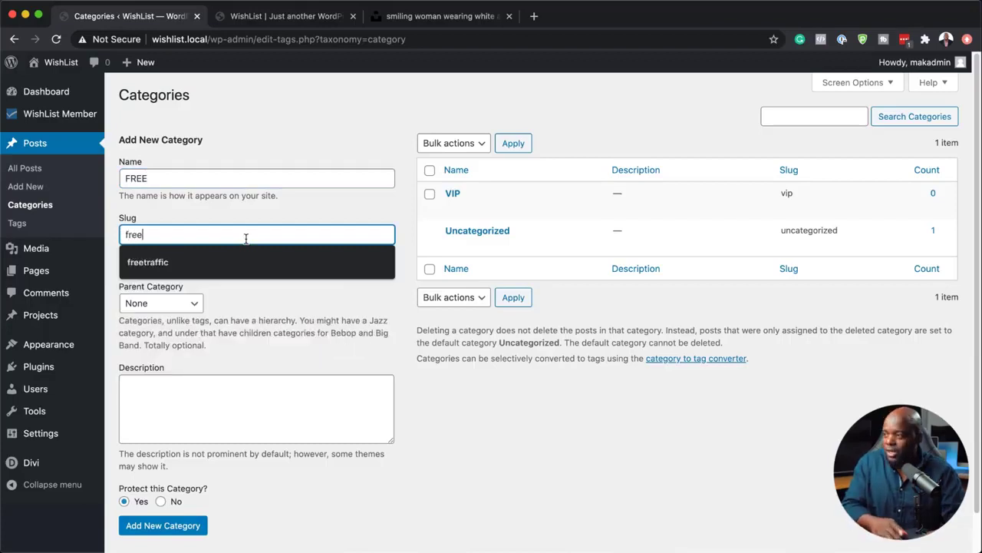
click(160, 502)
click(185, 527)
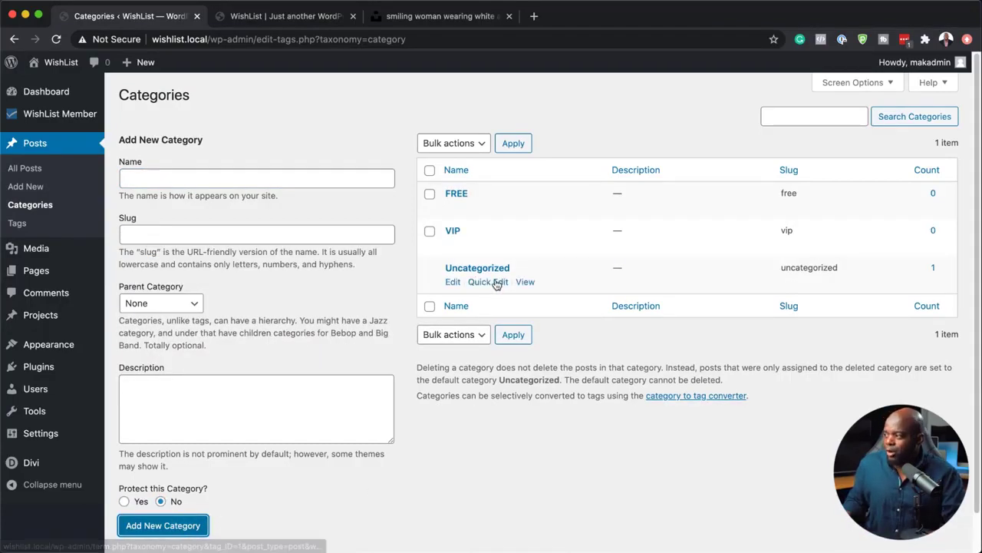
Rename the Uncategorized category as Members with the slug members, keep its protection enabled, and update it
click(453, 282)
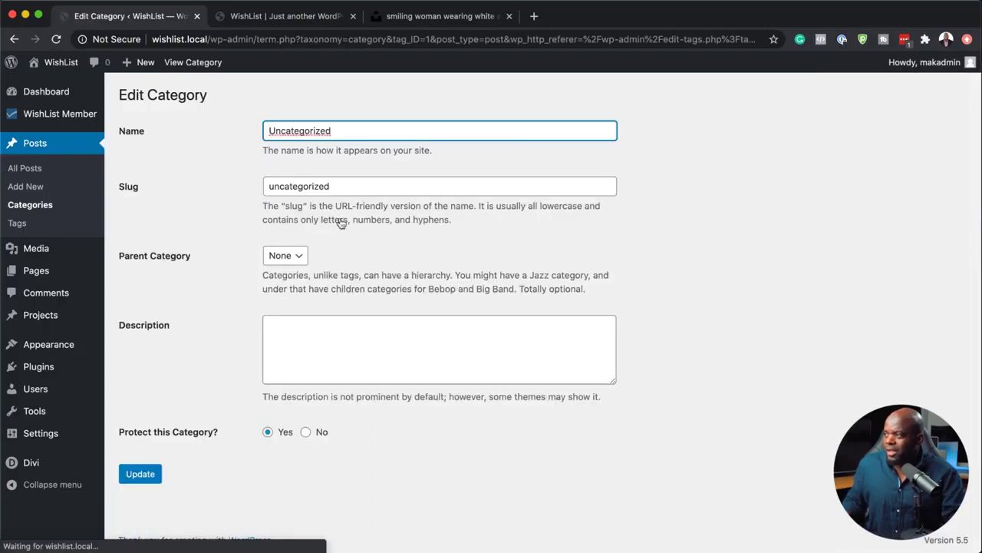
double_click(361, 132)
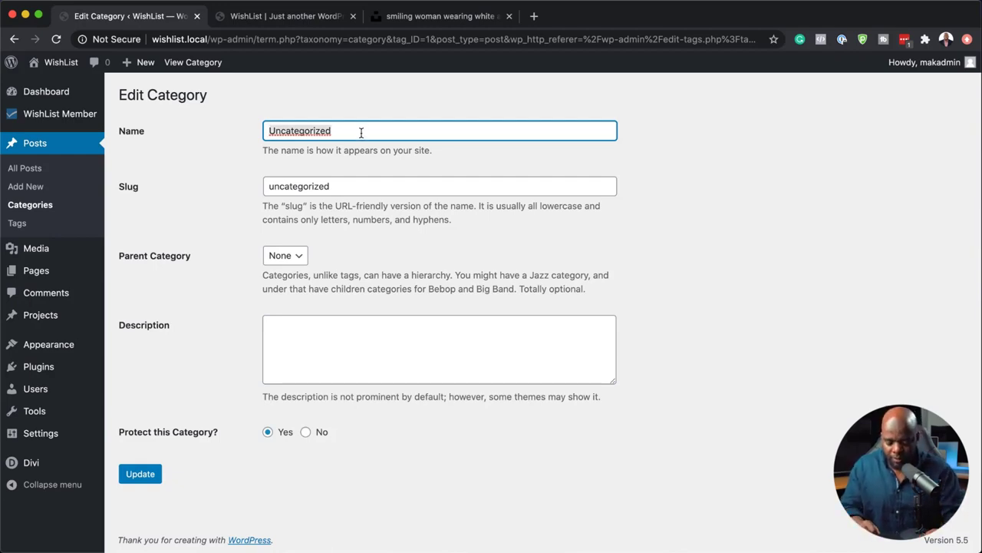
text(Members)
key(Tab)
text(Members)
click(145, 473)
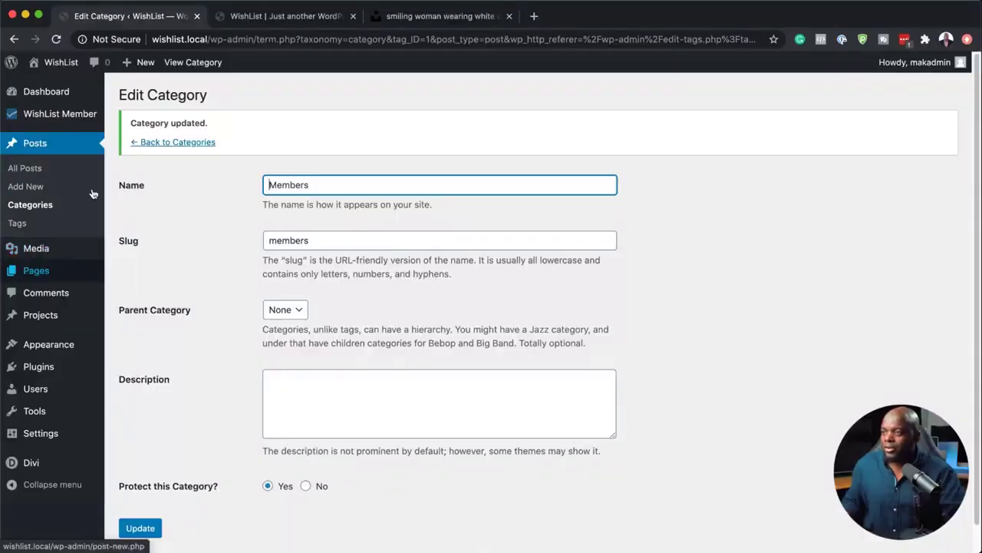
Start a new WordPress post, and load pixabay.com in place of the Unsplash page
click(46, 188)
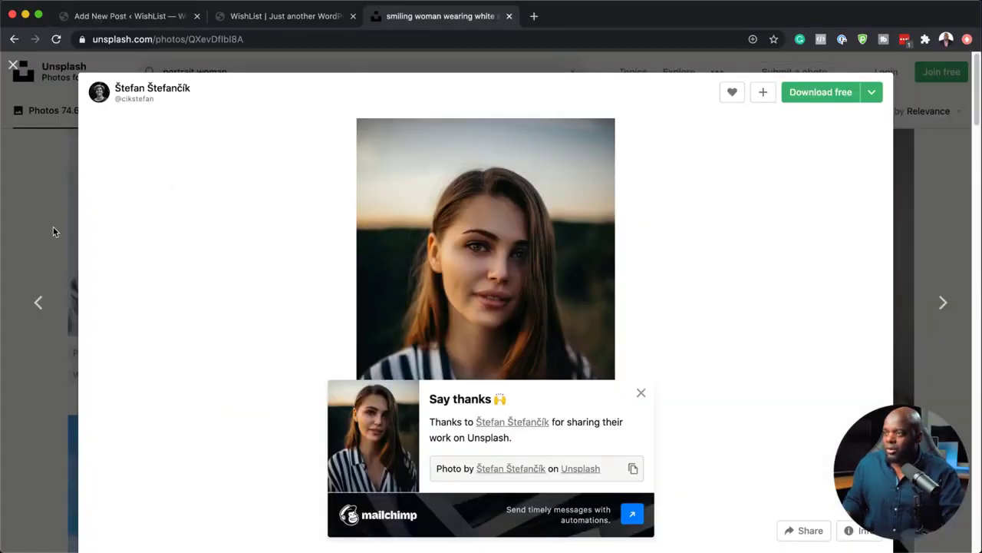
click(22, 206)
scroll(153, 268, up, 10)
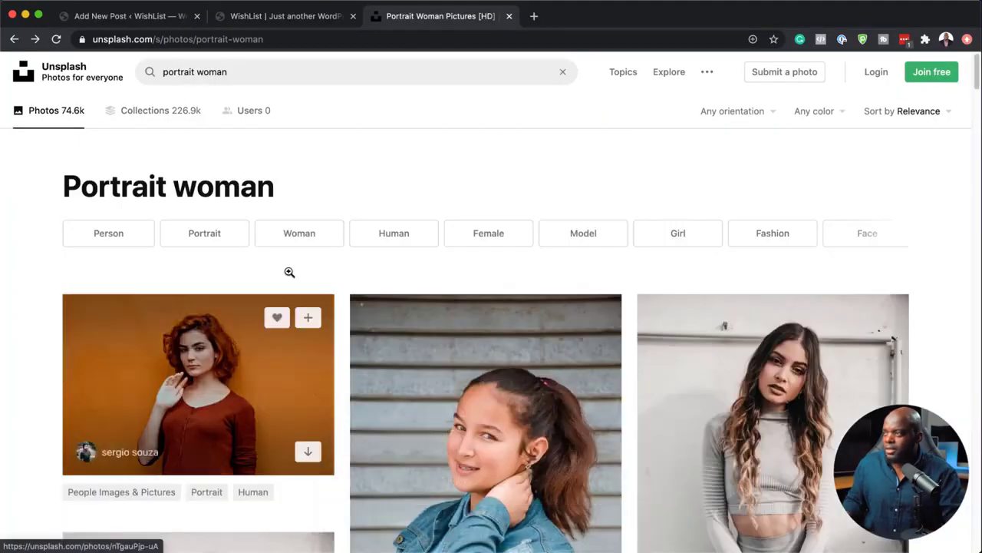
click(299, 39)
text(pixabay.com)
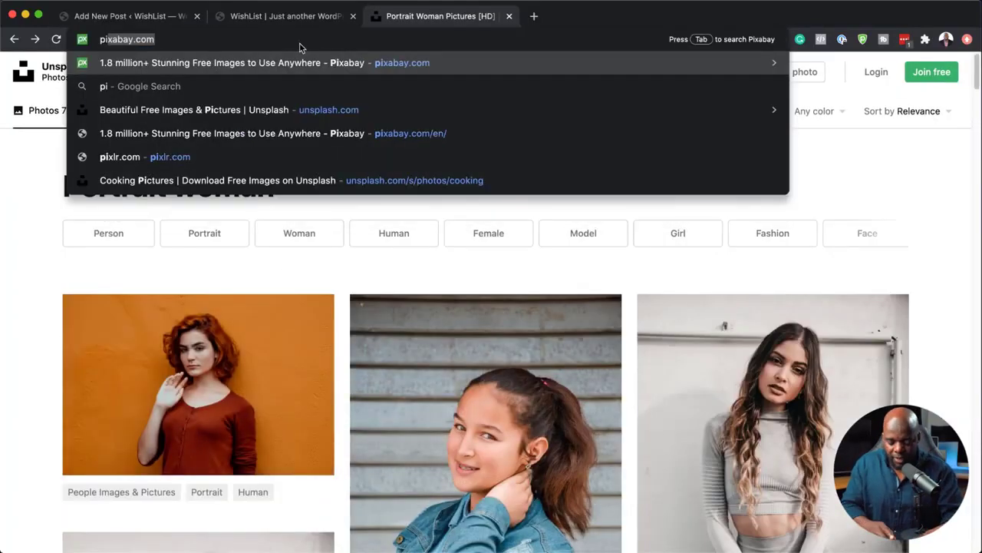
key(Return)
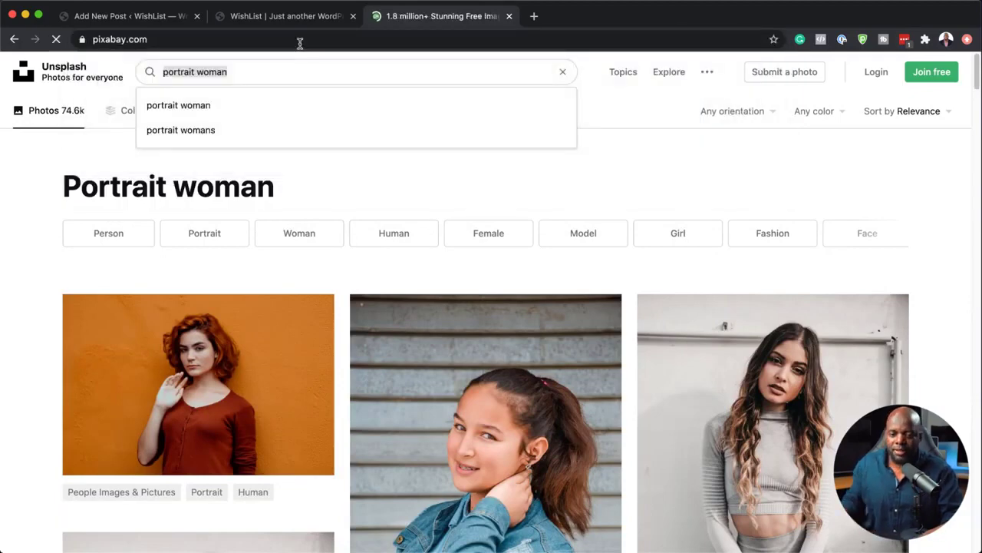
Search the Pixabay images for "winning"
click(347, 291)
text(wi)
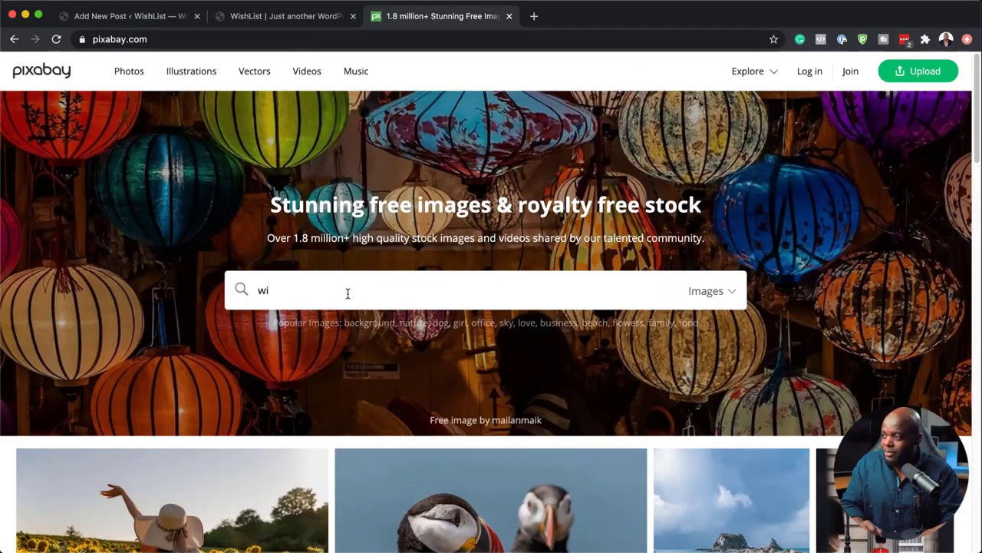
text(nning)
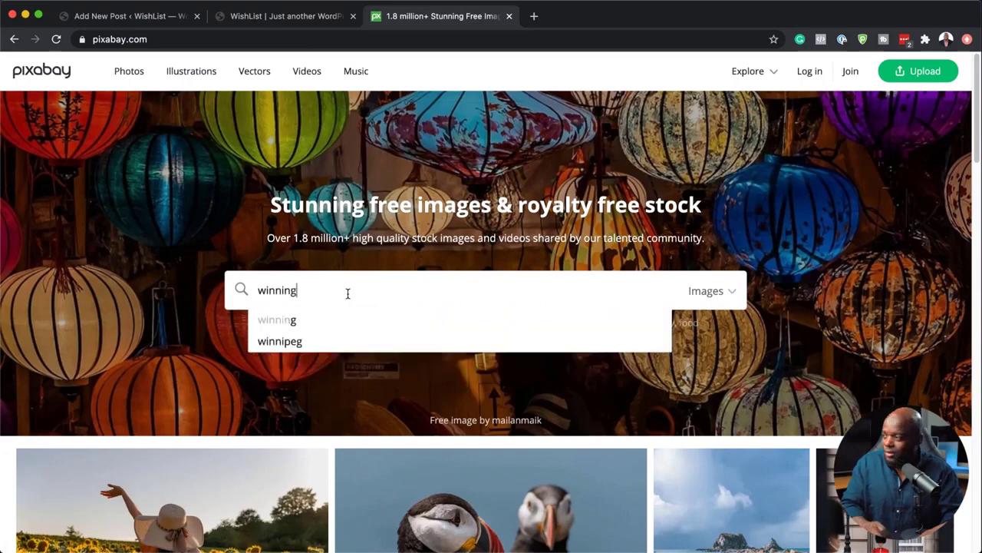
key(Return)
click(362, 296)
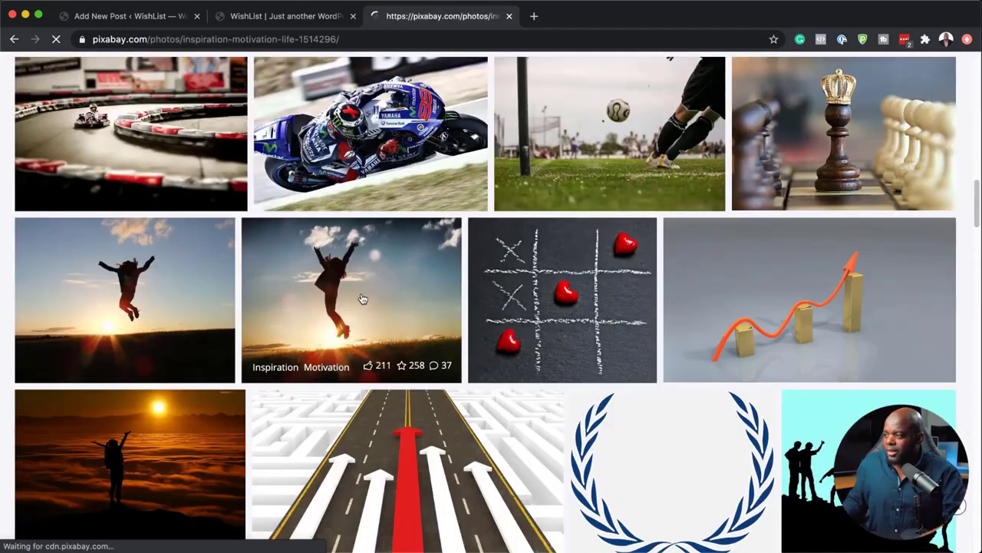
scroll(607, 341, down, 5)
scroll(585, 345, up, 5)
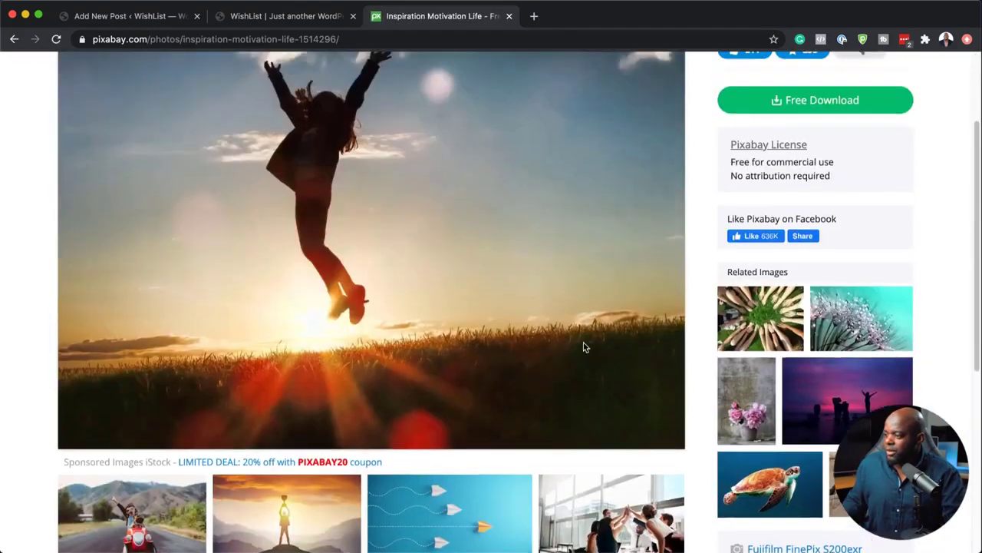
click(14, 40)
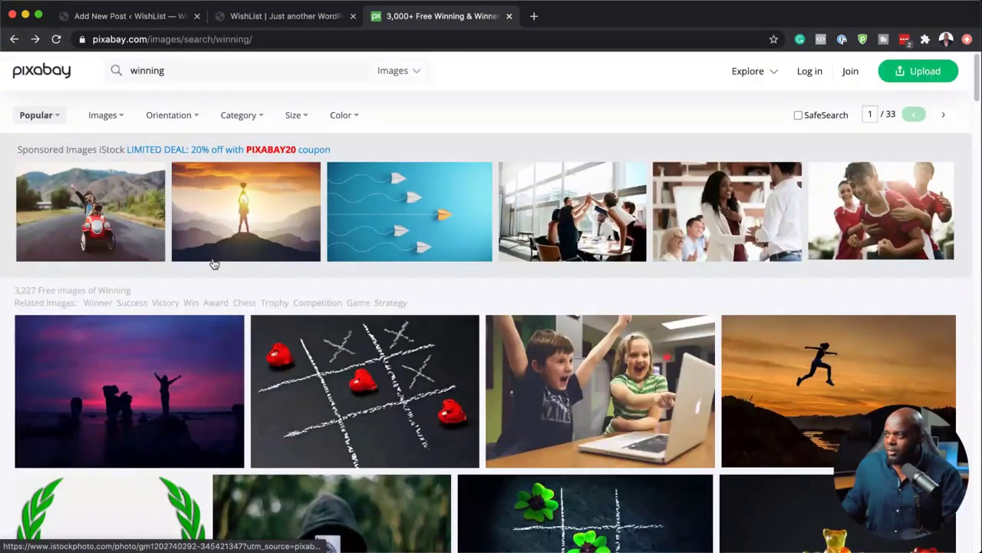
Filter the image results to horizontal orientation and a size larger than 1280×720 px
click(189, 120)
click(206, 165)
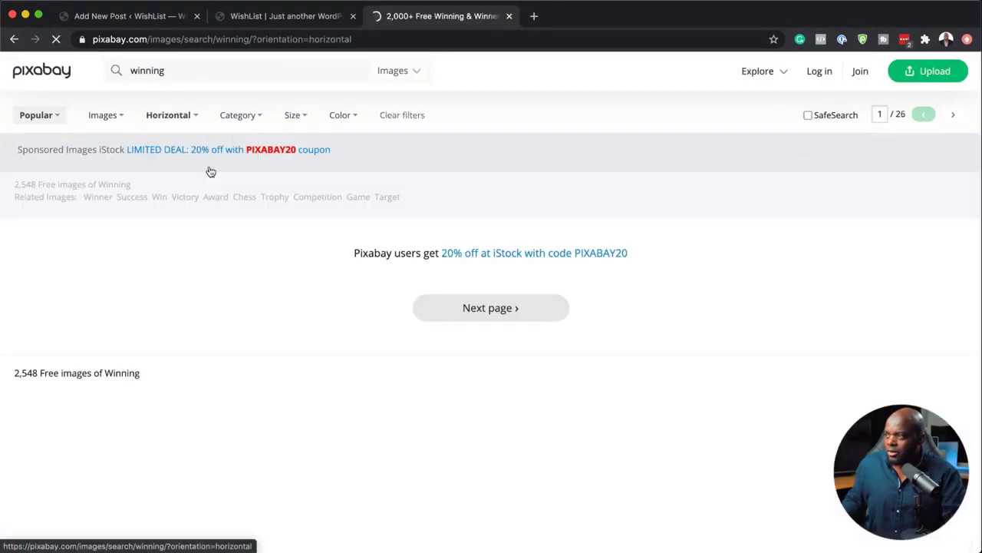
click(303, 121)
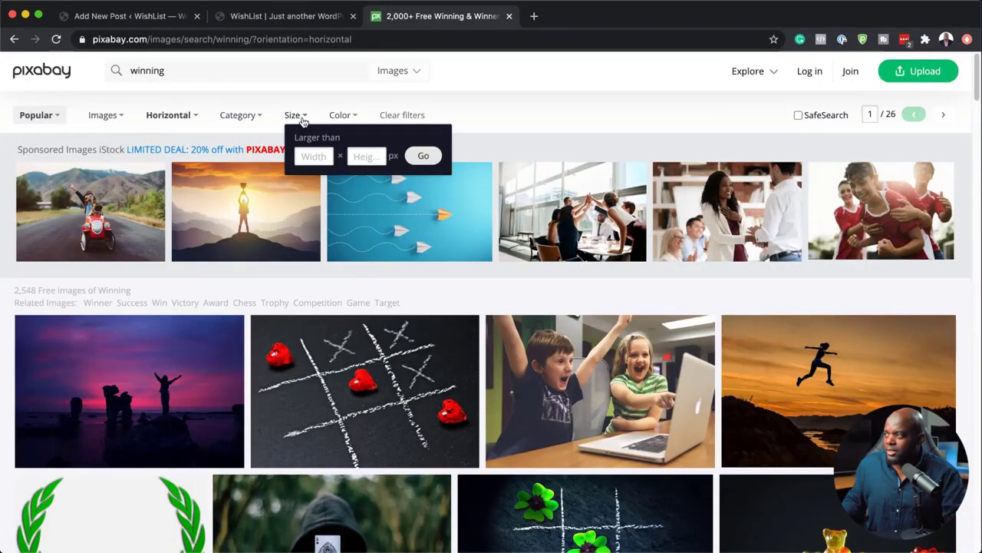
click(310, 155)
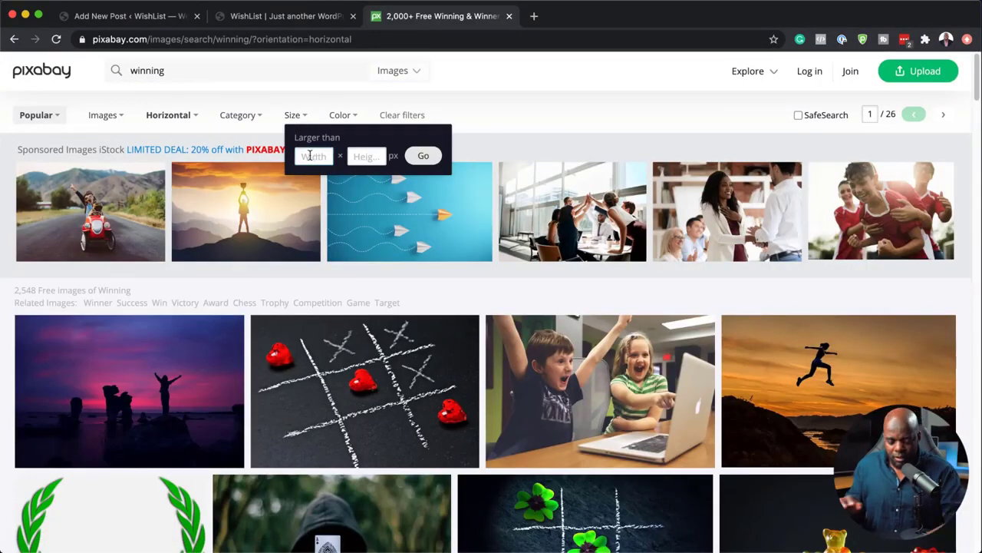
text(1280)
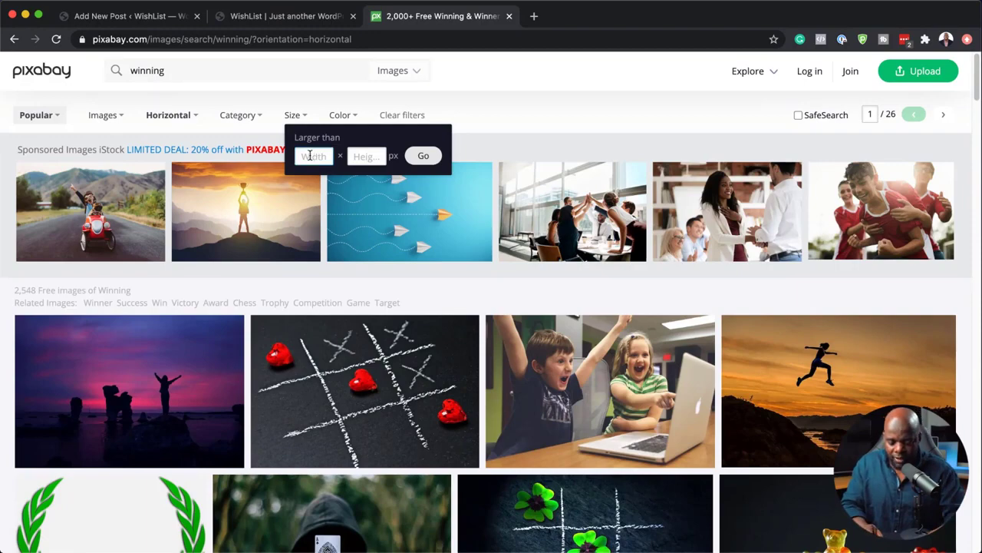
click(367, 157)
text(720)
key(Return)
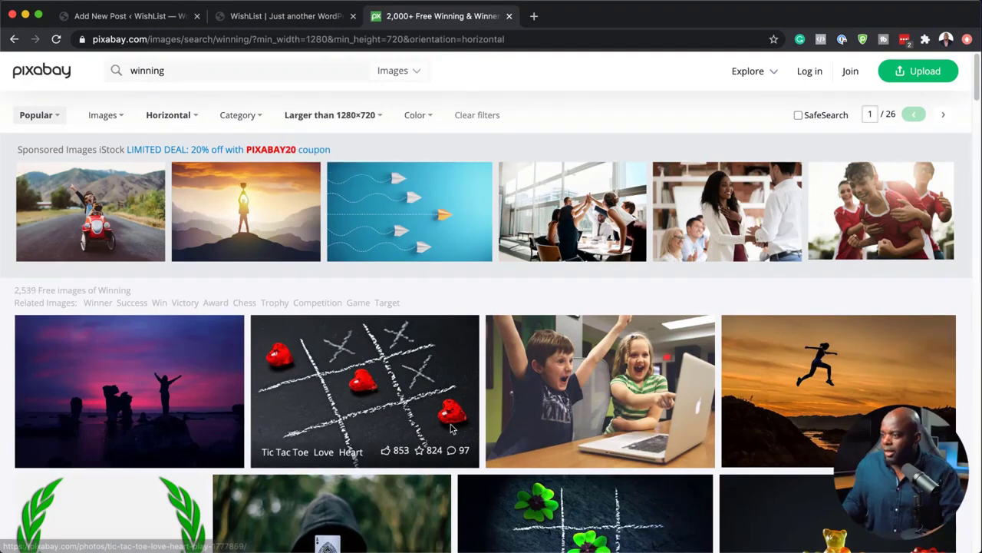
Find the Inspiration Motivation photo of a silhouetted person jumping at sunset and download it as a 1280×960 JPG
scroll(477, 381, down, 3)
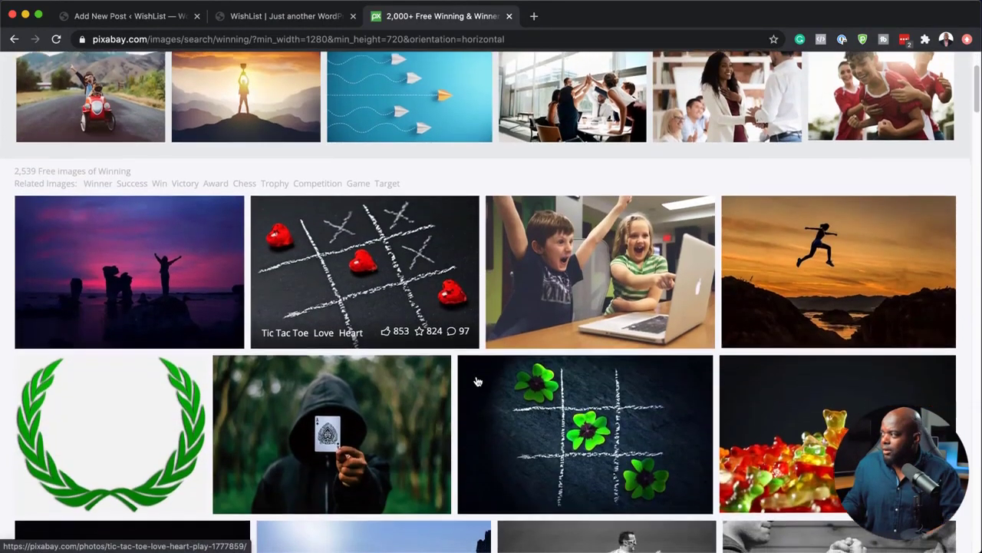
scroll(476, 379, down, 1)
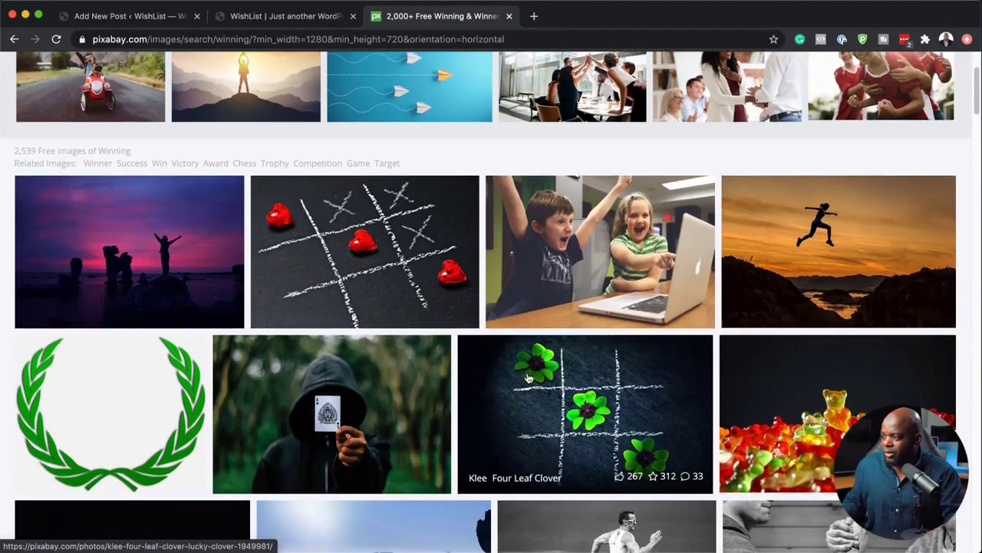
scroll(399, 368, down, 15)
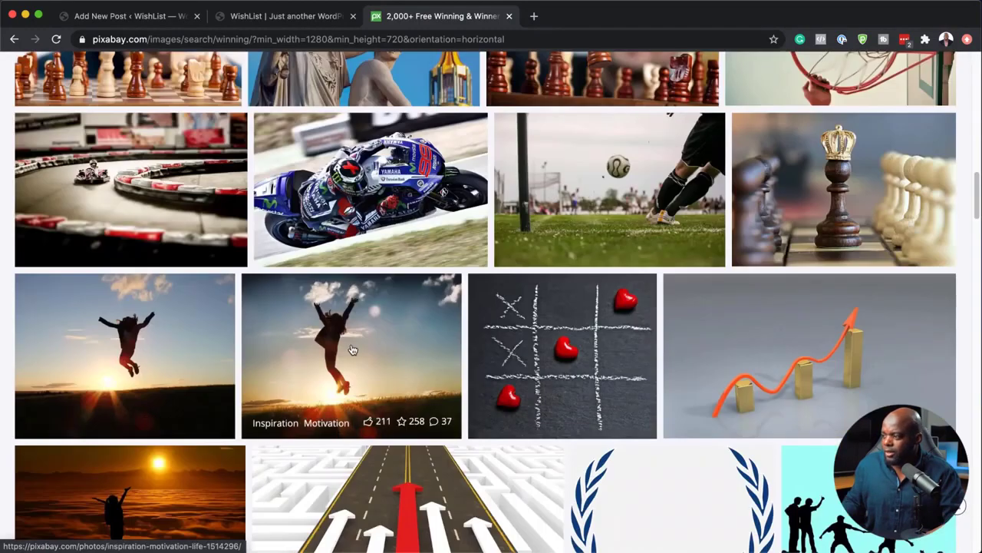
click(351, 350)
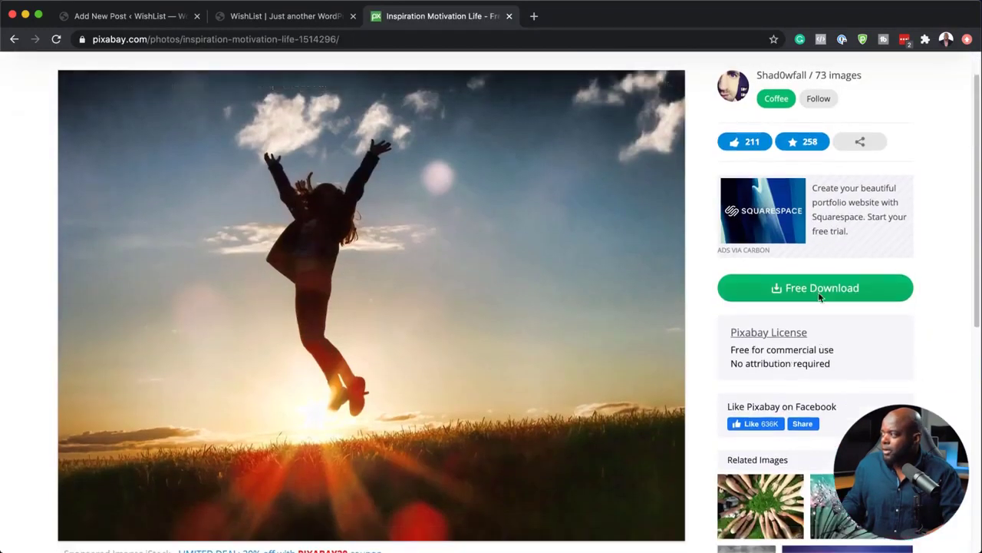
mouse_move(820, 293)
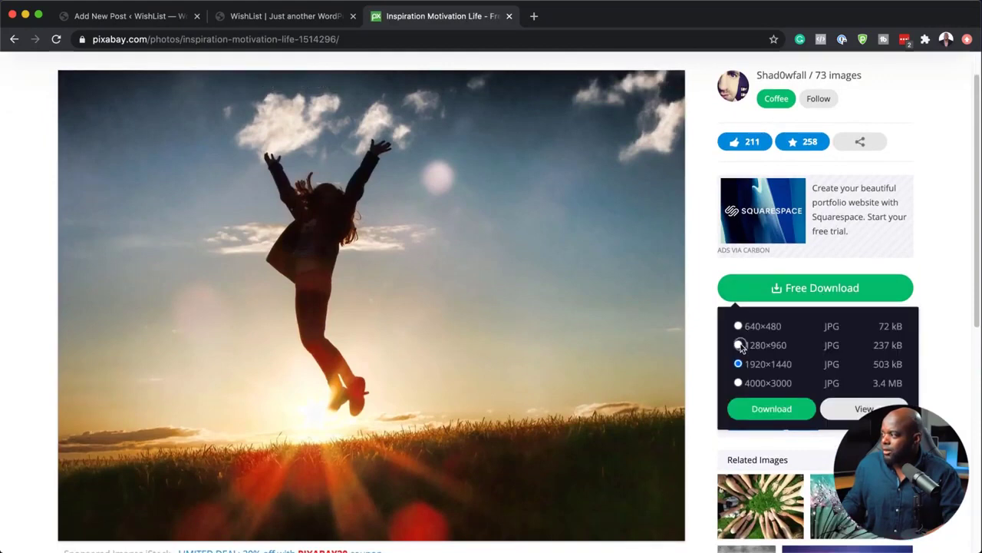
click(739, 344)
click(787, 410)
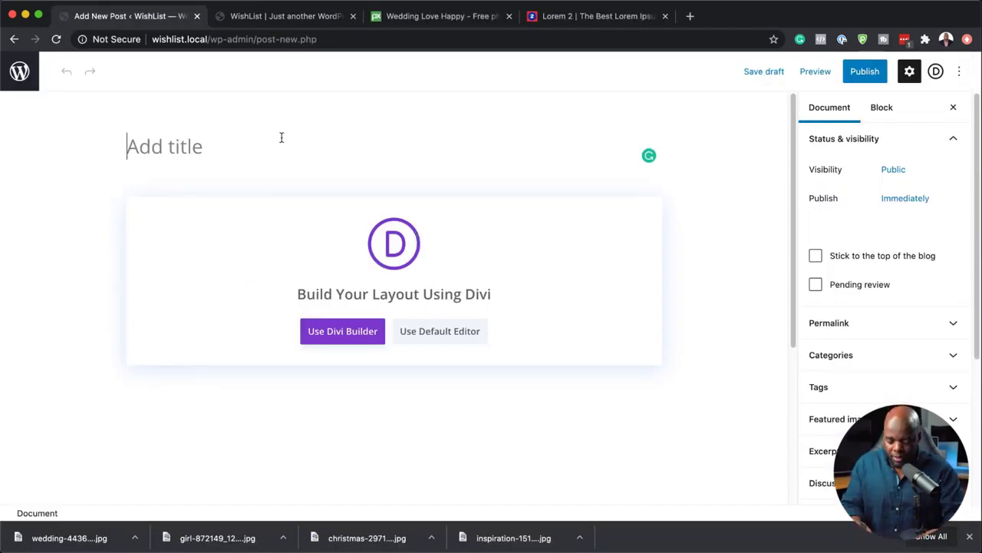
Title the new WordPress post "Post One" and assign it to the VIP category
text(Post)
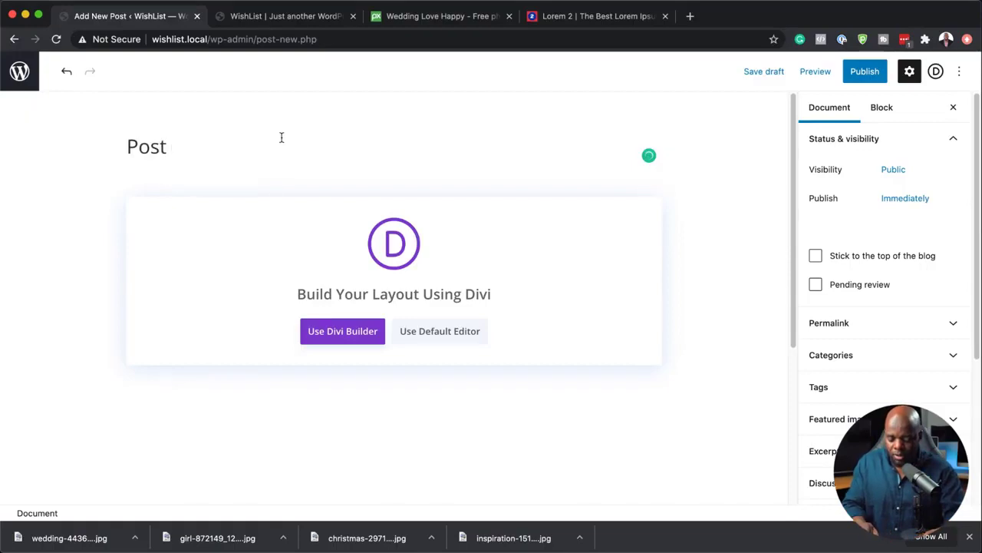
text( One)
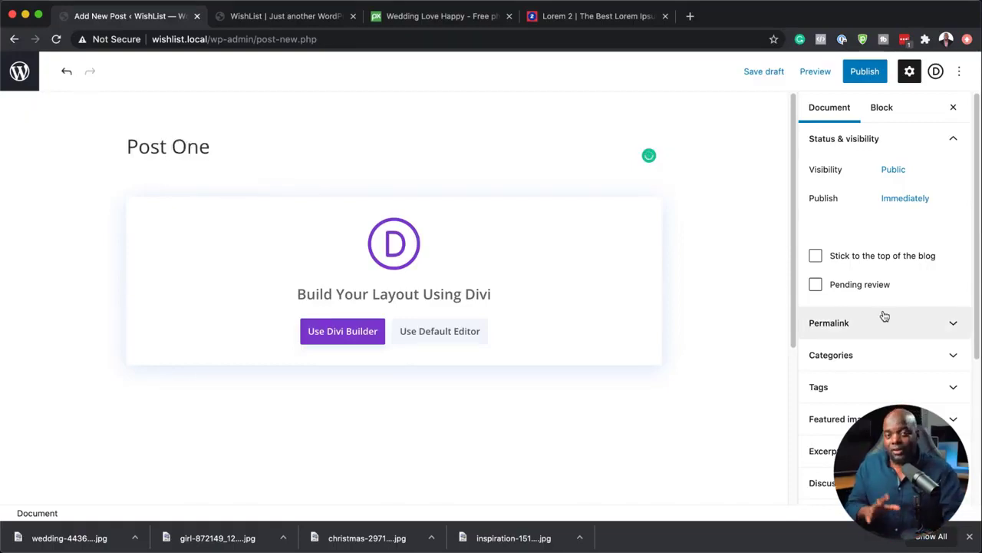
click(847, 355)
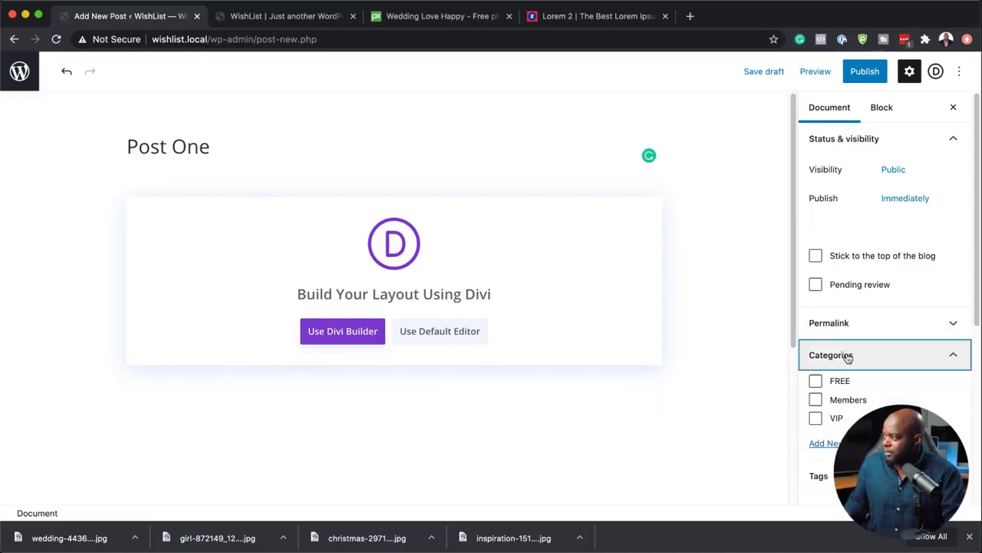
click(815, 419)
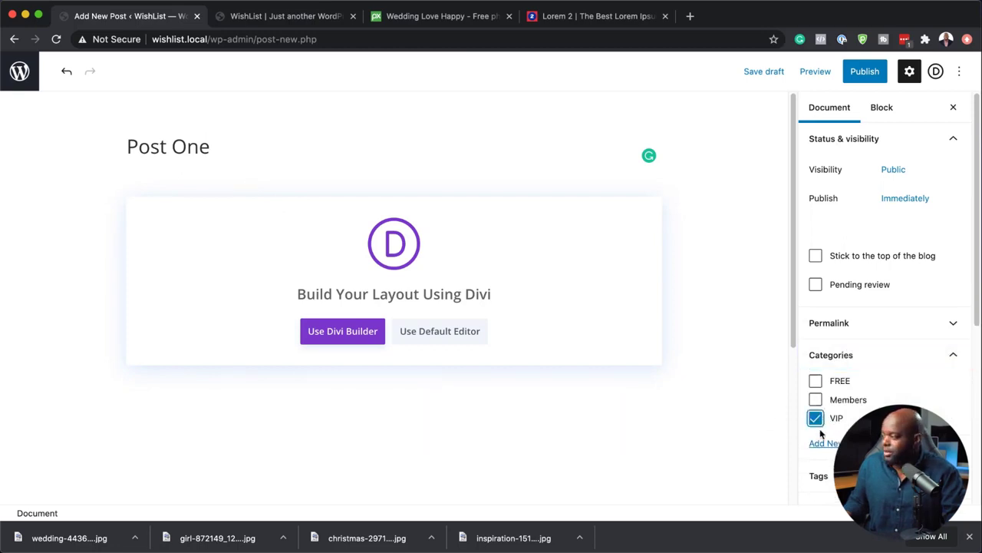
Switch the post to the default editor and fill its body with five paragraphs of Lorem ipsum placeholder text
click(442, 335)
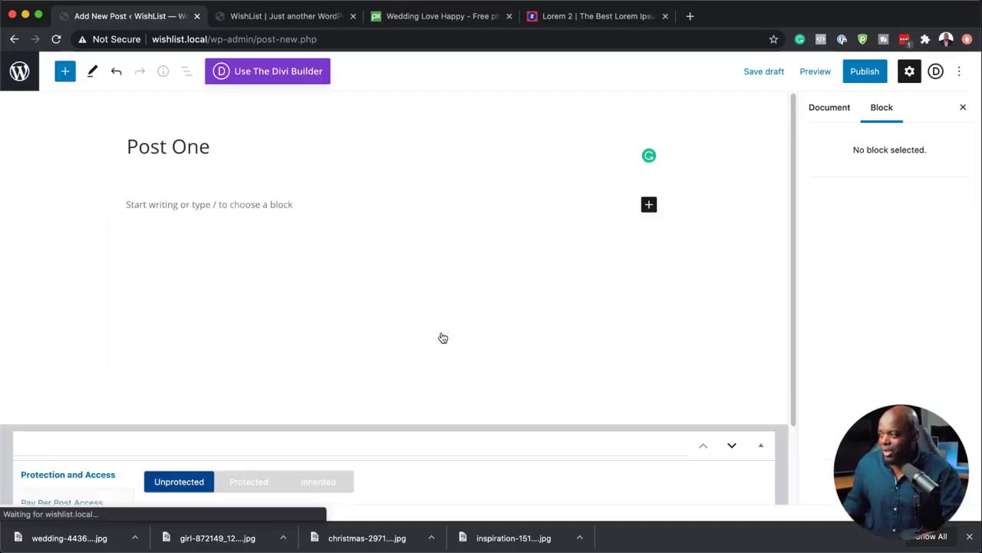
click(158, 208)
text(Lorem ipsum dolor sit amet, consectetuer adipiscing elit. Donec odio. Quisque volutpat mattis eros. Nullam malesuada erat ut turpis. Suspendisse urna nibh, viverra non, semper suscipit, posuere a, pede.  Donec nec justo eget felis facilisis fermentum. Aliquam porttitor mauris sit amet orci. Aenean dignissim pellentesque felis.  Morbi in sem quis dui placerat ornare. Pellentesque odio nisi, euismod in, pharetra a, ultricies in, diam. Sed arcu. Cras consequat.  Praesent dapibus, neque id cursus faucibus, tortor neque egestas auguae, eu vulputate magna eros eu erat. Aliquam erat volutpat. Nam dui mi, tincidunt quis, accumsan porttitor, facilisis luctus, metus.  Phasellus ultrices nulla quis nibh. Quisque a lectus. Donec consectetuer ligula vulputate sem tristique cursus. Nam nulla quam, gravida non, commodo a, sodales sit amet, nisi.)
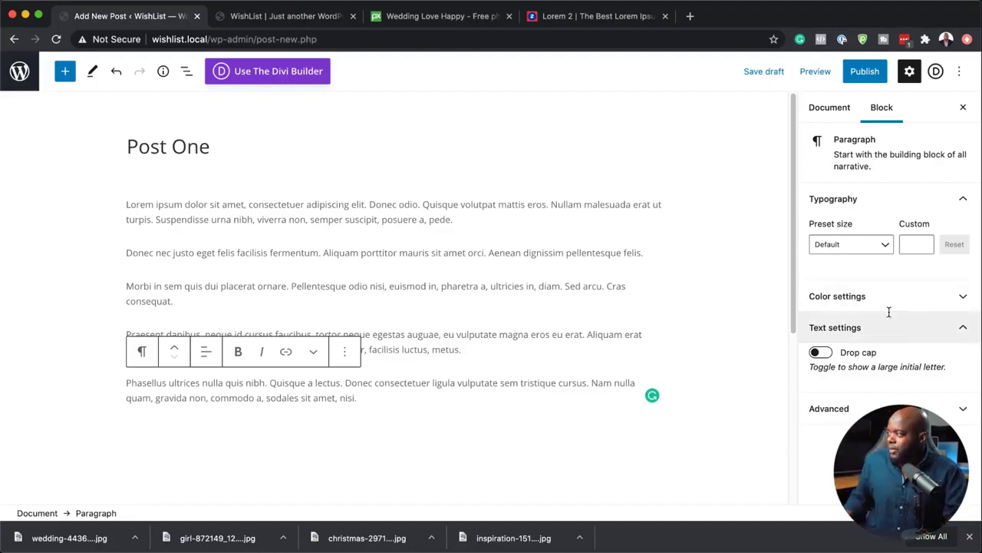
From Post One's featured image settings, upload the four downloaded 1280 px wedding, girl, christmas and inspiration JPGs to the media library
click(832, 108)
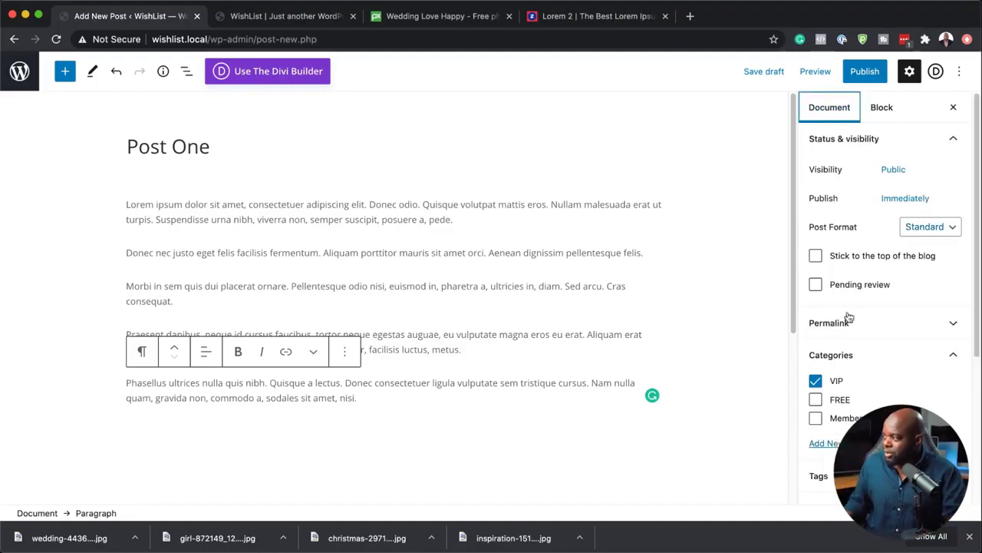
scroll(847, 215, down, 4)
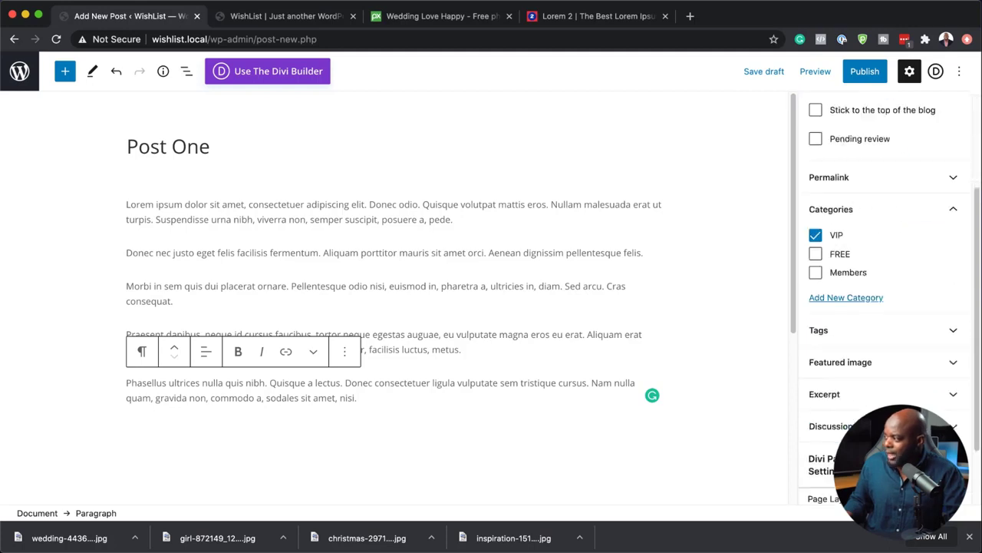
click(858, 360)
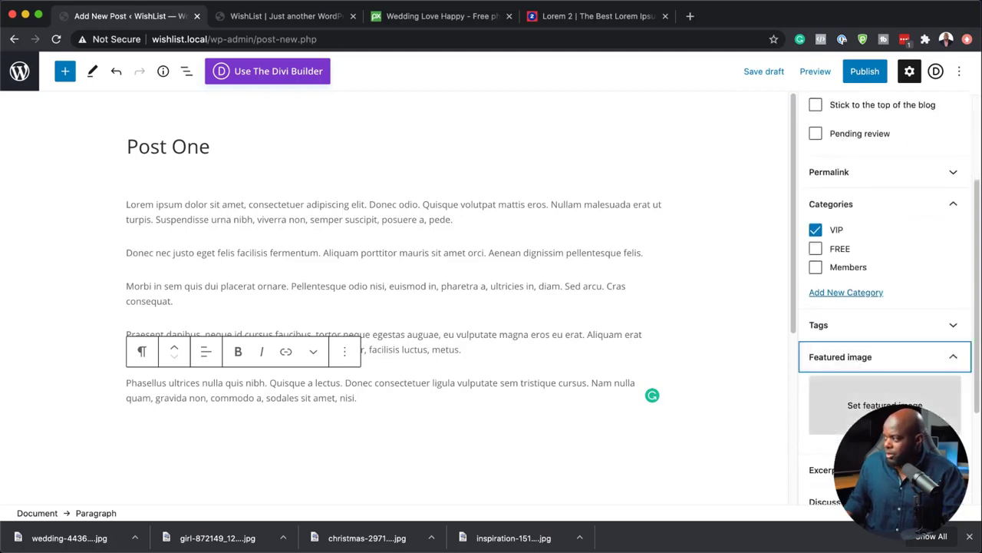
click(848, 405)
click(63, 117)
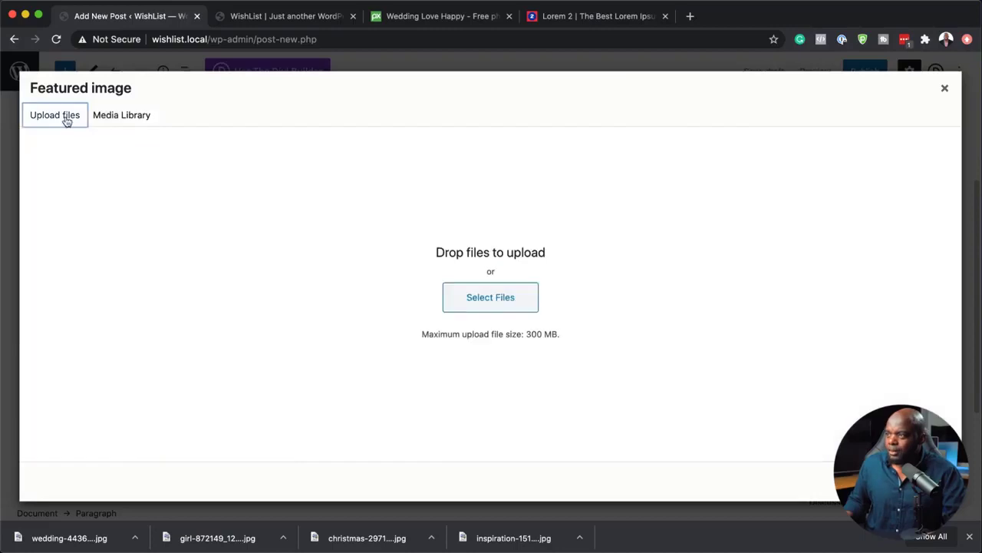
click(507, 307)
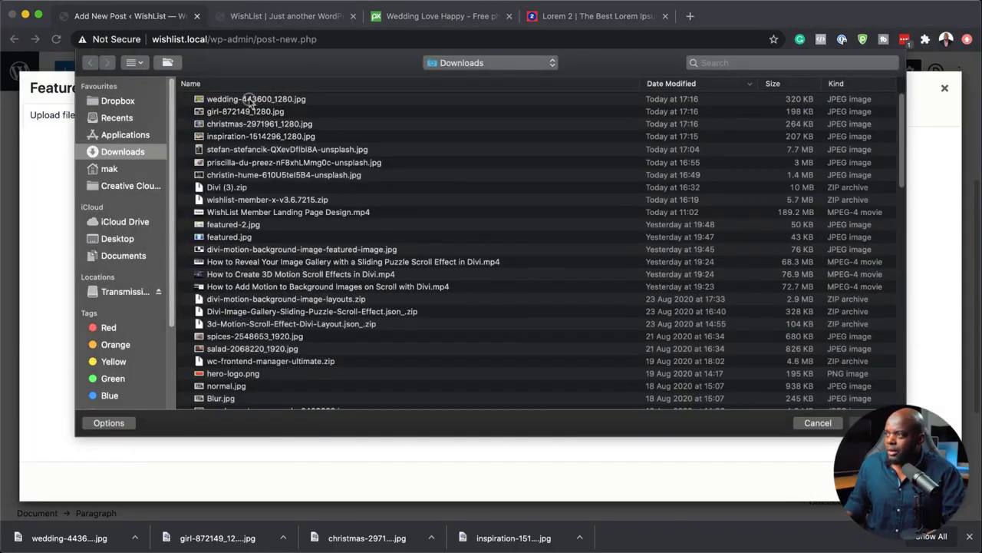
click(249, 102)
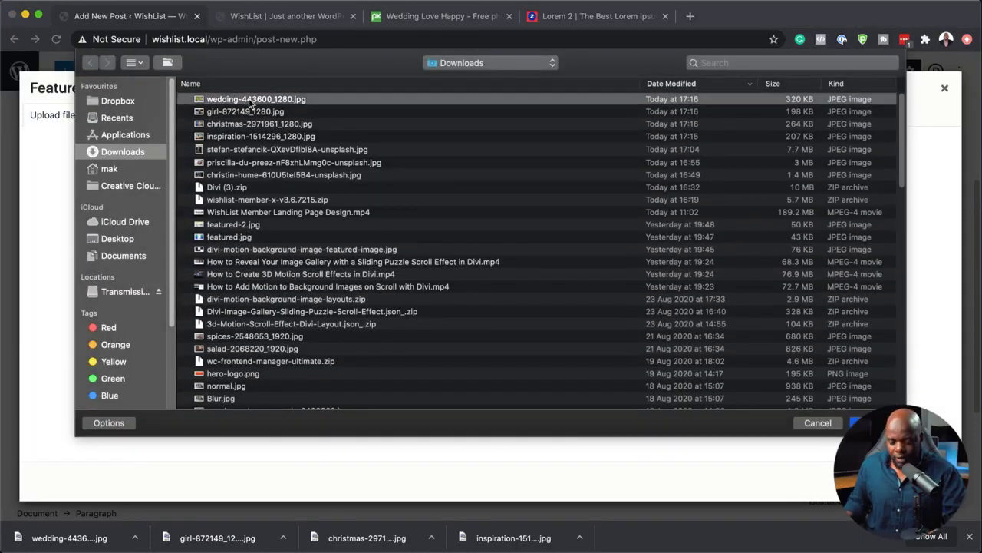
shift+click(232, 139)
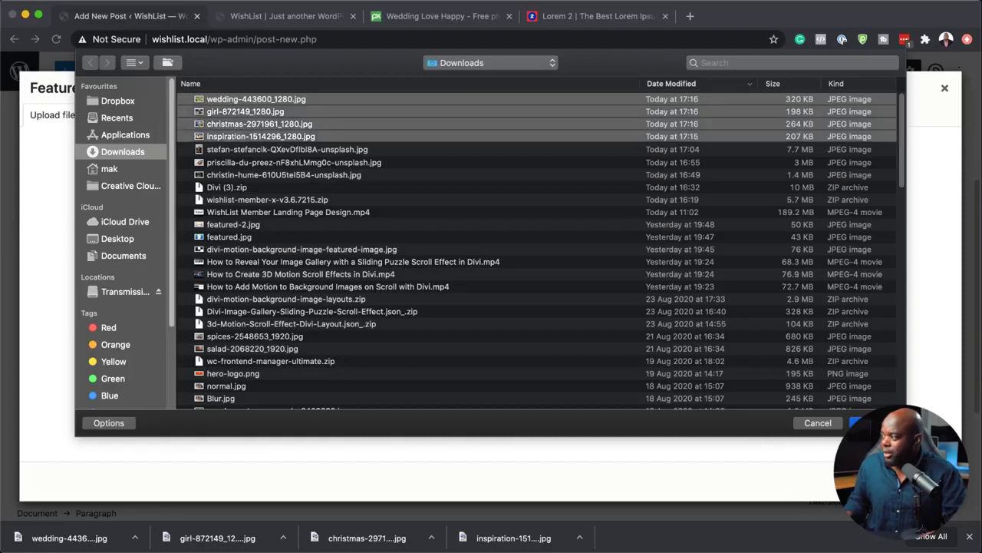
click(872, 422)
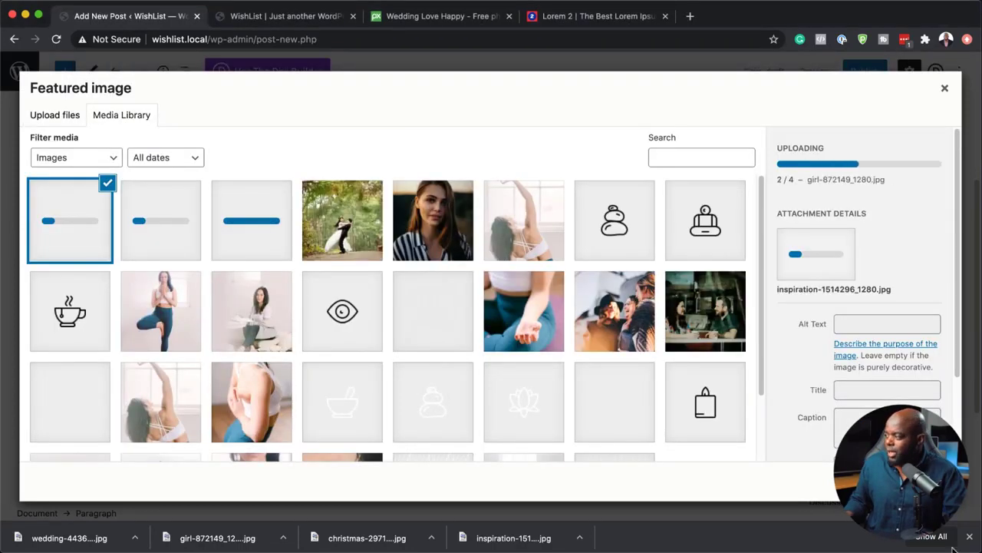
click(970, 536)
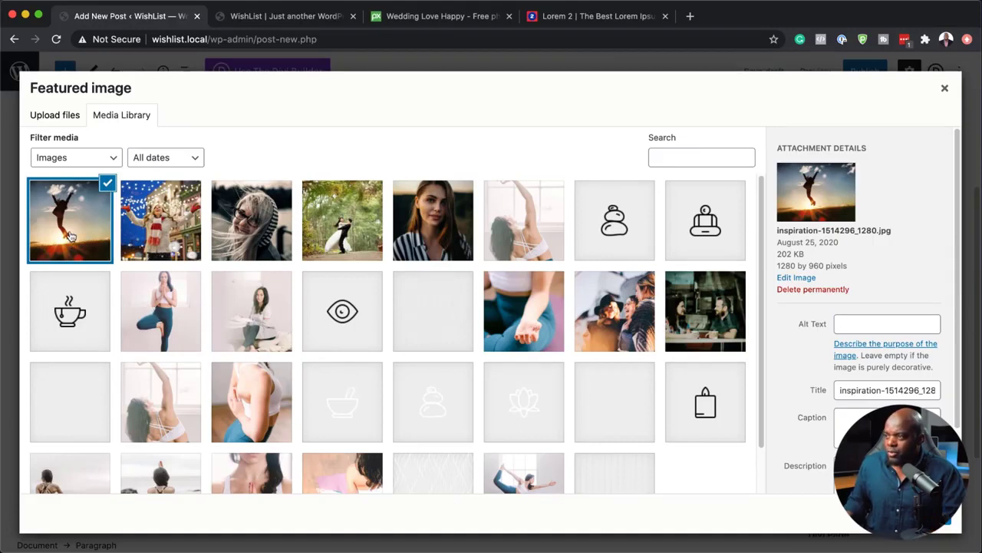
Set wedding-443600_1280.jpg as Post One's featured image and publish the post
click(359, 235)
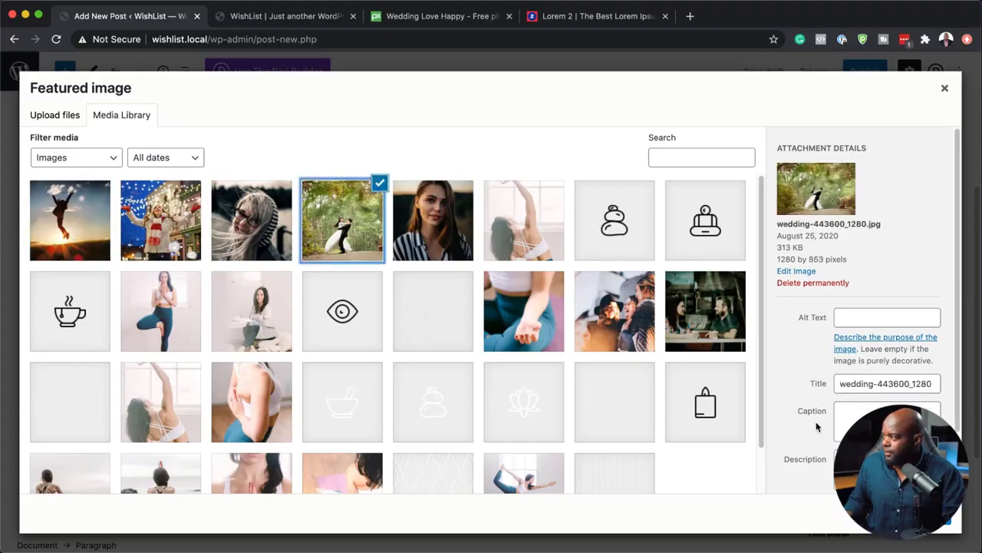
click(905, 518)
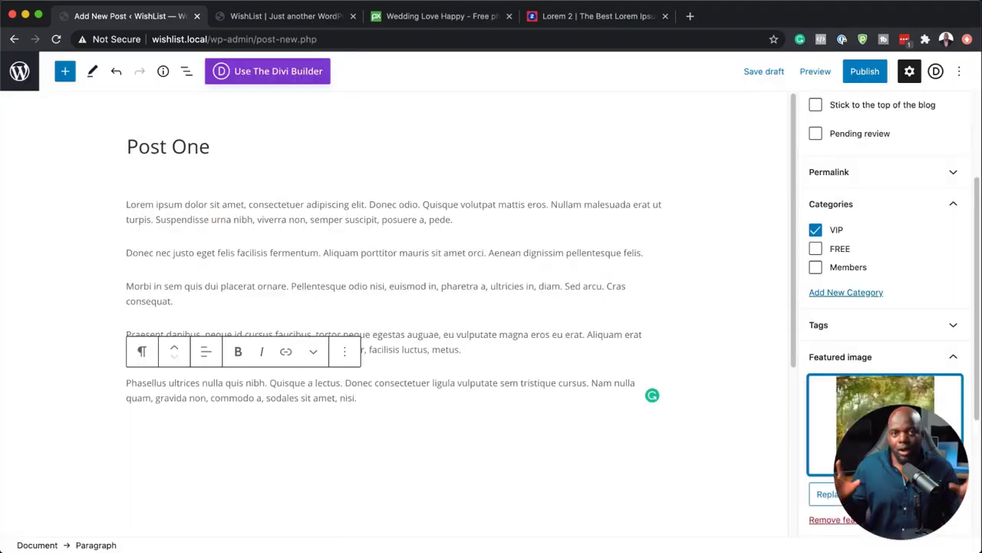
scroll(753, 452, down, 5)
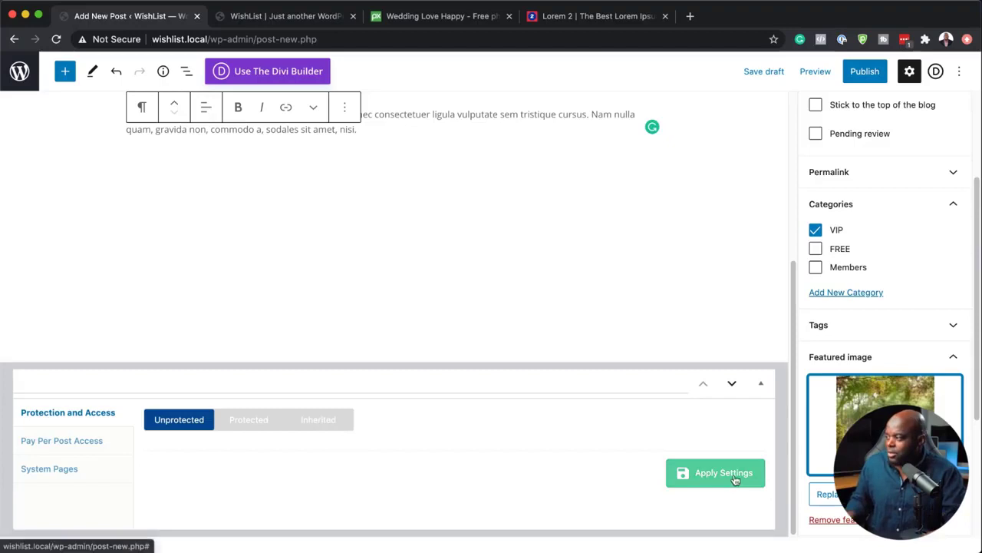
click(866, 71)
click(871, 70)
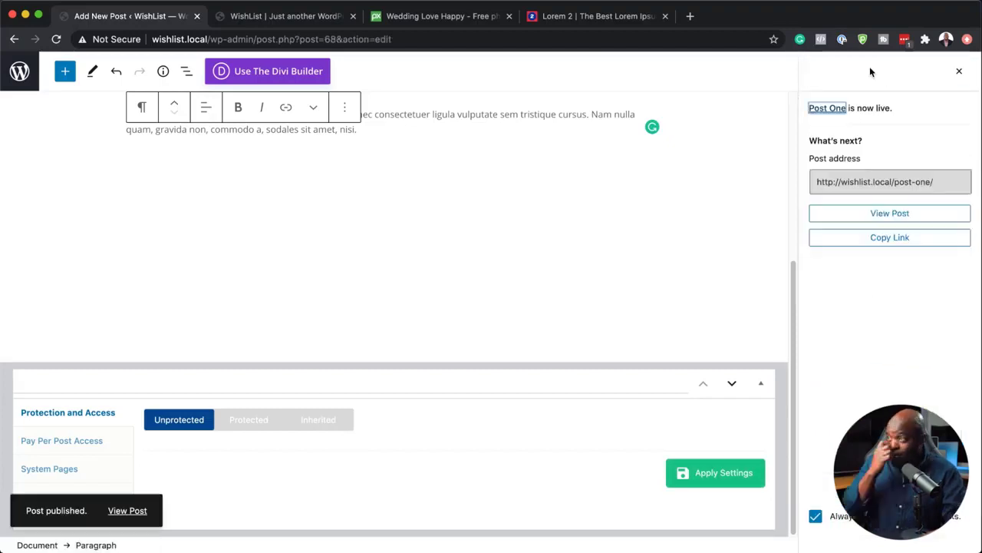
Open the live Post One page in a new browser tab and review it from the title down to the footer
scroll(660, 263, up, 2)
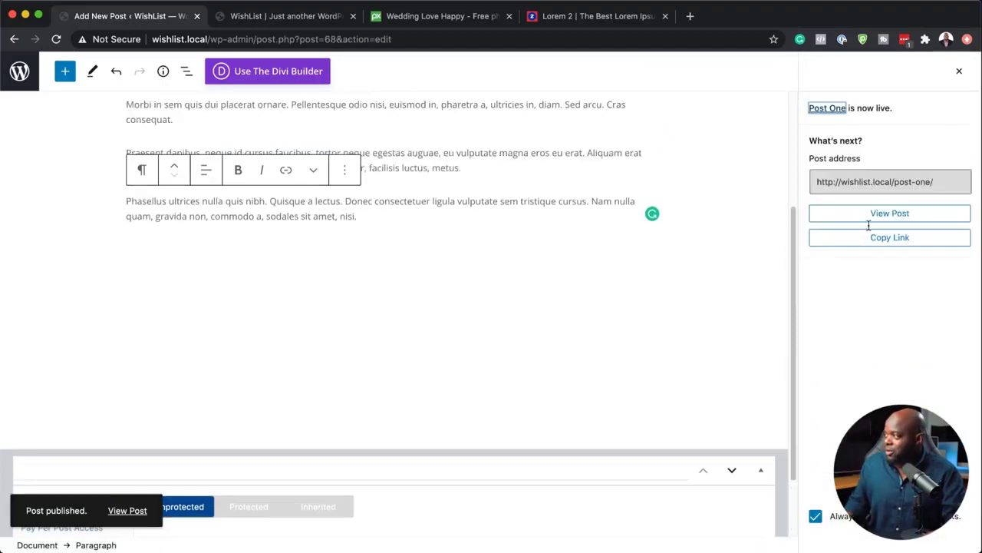
super+click(890, 215)
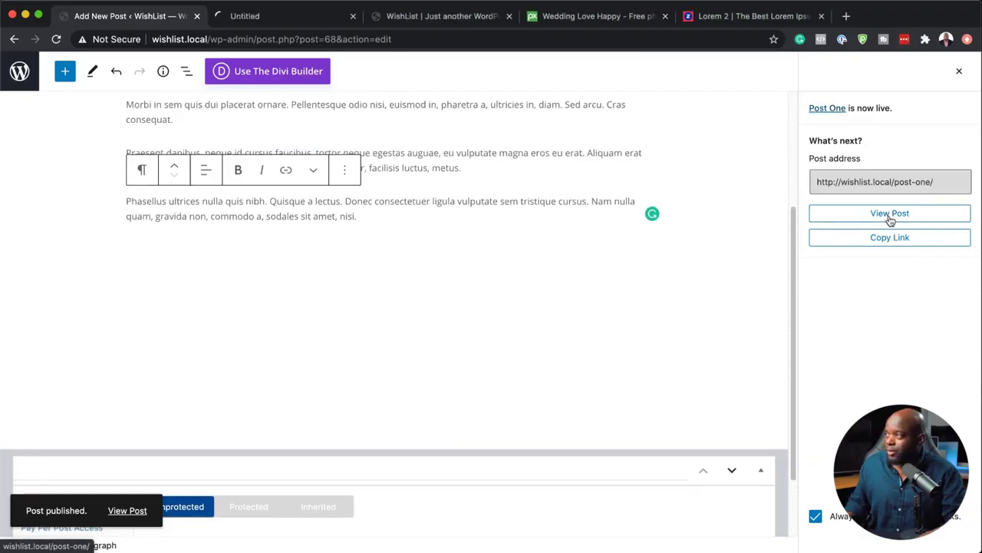
click(314, 17)
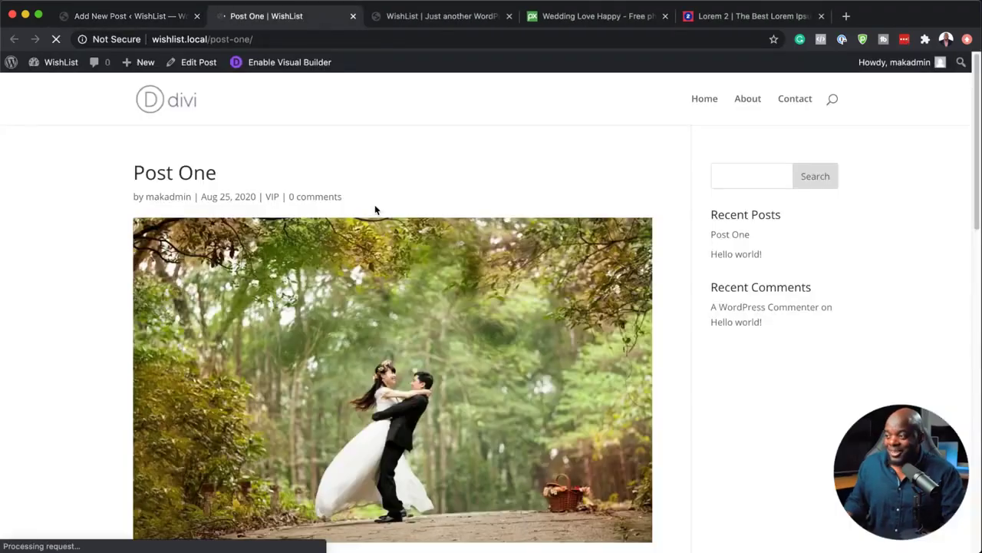
scroll(76, 289, down, 10)
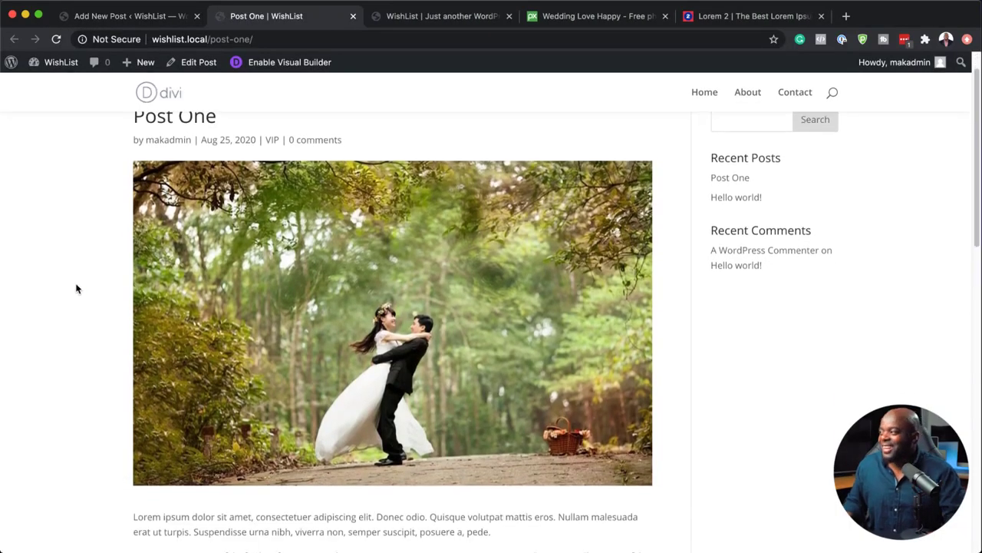
scroll(76, 289, down, 5)
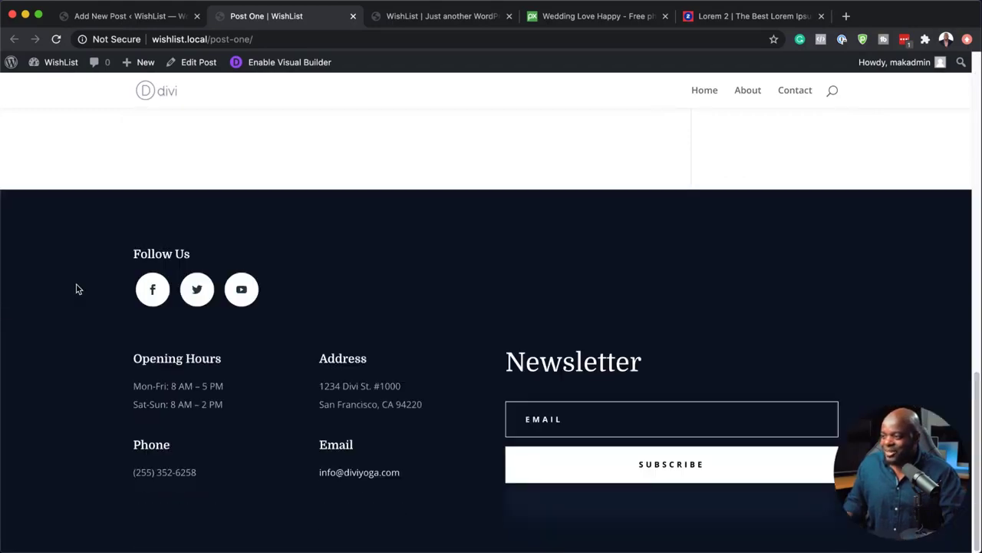
scroll(76, 288, up, 15)
scroll(77, 289, up, 2)
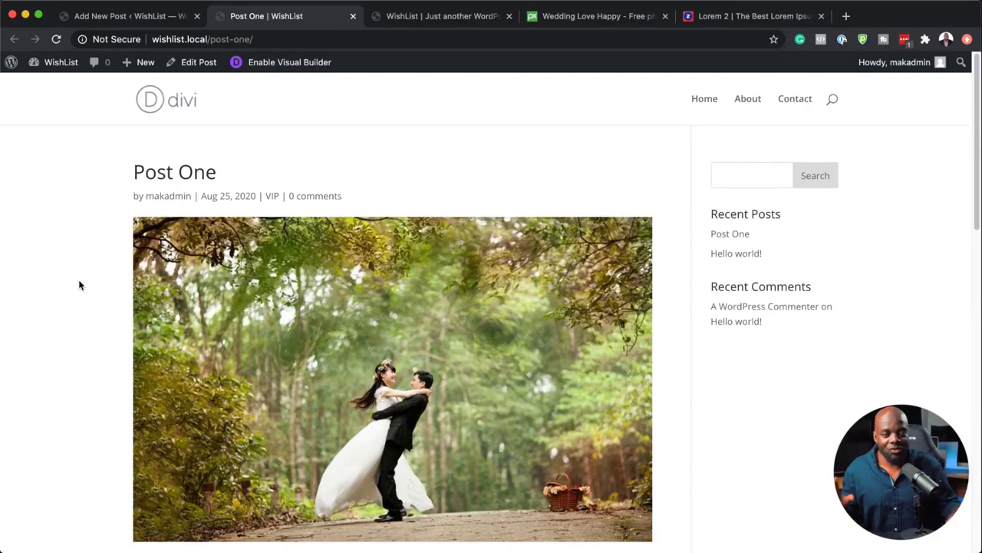
Create a new post titled "Post Two" in the default editor and fill its body with five paragraphs of Lorem ipsum placeholder text
click(136, 19)
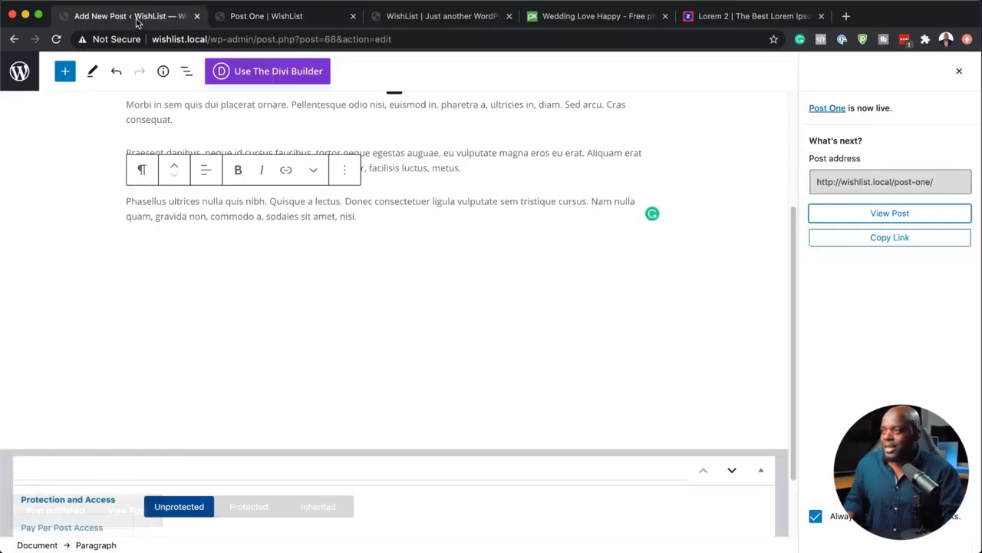
scroll(87, 150, up, 5)
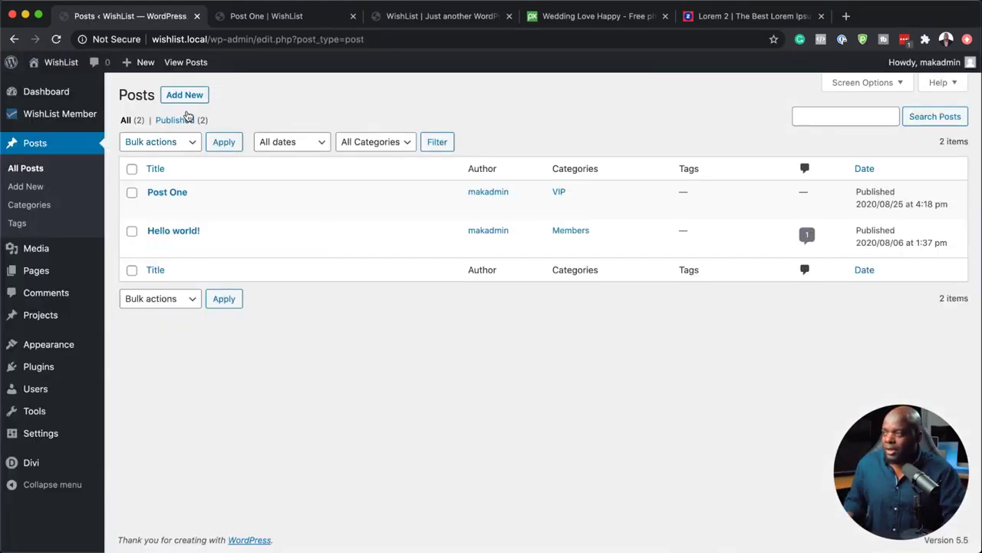
click(191, 100)
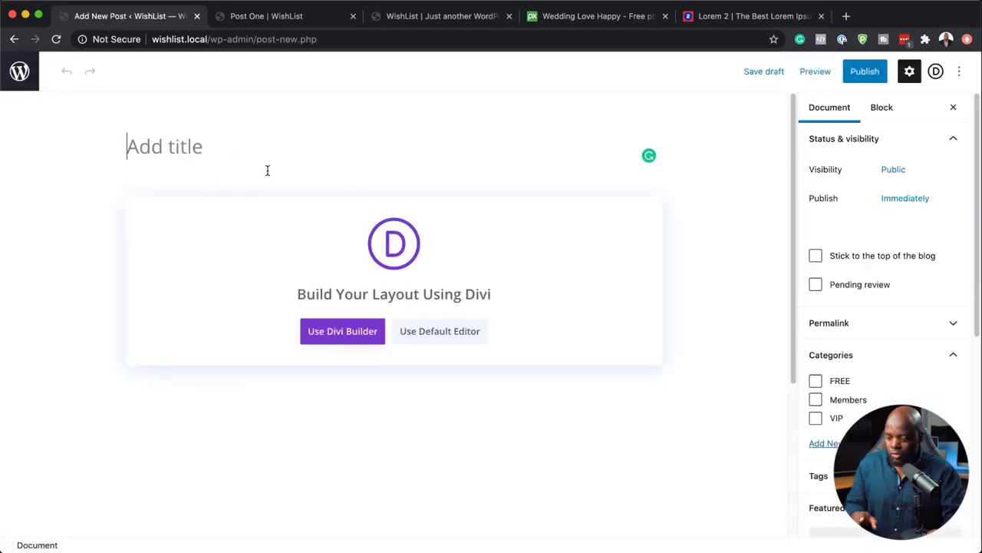
text(Post Two)
click(452, 339)
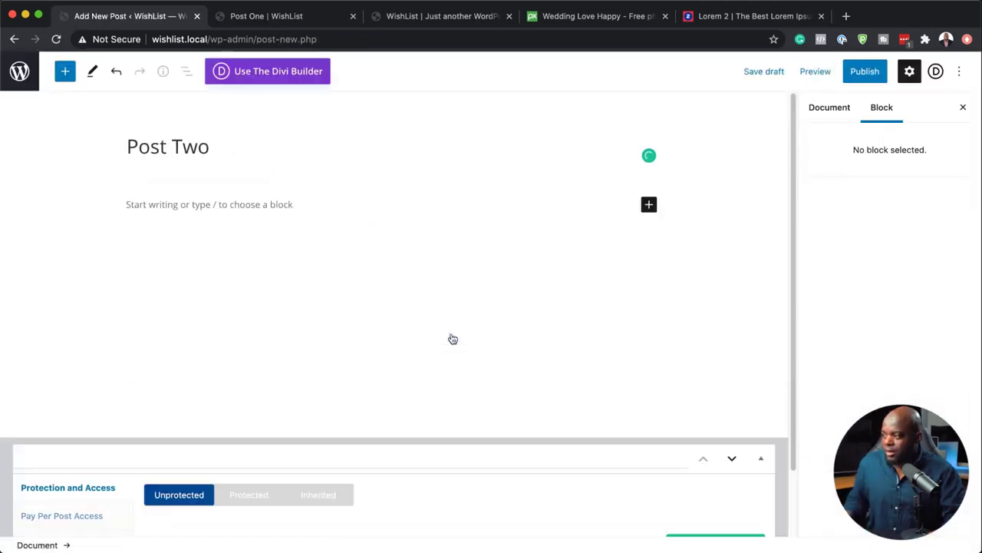
click(225, 206)
text(Lorem ipsum dolor sit amet, consectetuer adipiscing elit. Donec odio. Quisque volutpat mattis eros. Nullam malesuada erat ut turpis. Suspendisse urna nibh, viverra non, semper suscipit, posuere a, pede.  Donec nec justo eget felis facilisis fermentum. Aliquam porttitor mauris sit amet orci. Aenean dignissim pellentesque felis.  Morbi in sem quis dui placerat ornare. Pellentesque odio nisi, euismod in, pharetra a, ultricies in, diam. Sed arcu. Cras consequat.  Praesent dapibus, neque id cursus faucibus, tortor neque egestas auguae, eu vulputate magna eros eu erat. Aliquam erat volutpat. Nam dui mi, tincidunt quis, accumsan porttitor, facilisis luctus, metus.  Phasellus ultrices nulla quis nibh. Quisque a lectus. Donec consectetuer ligula vulputate sem tristique cursus. Nam nulla quam, gravida non, commodo a, sodales sit amet, nisi.)
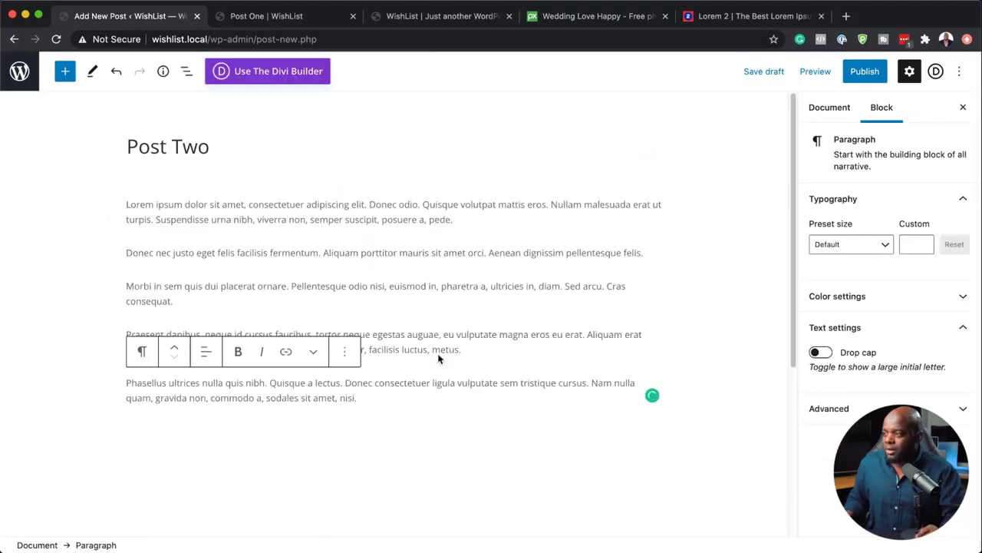
Insert an Image block after Post Two's second paragraph, using christmas-2971961_1280.jpg from the media library
click(647, 252)
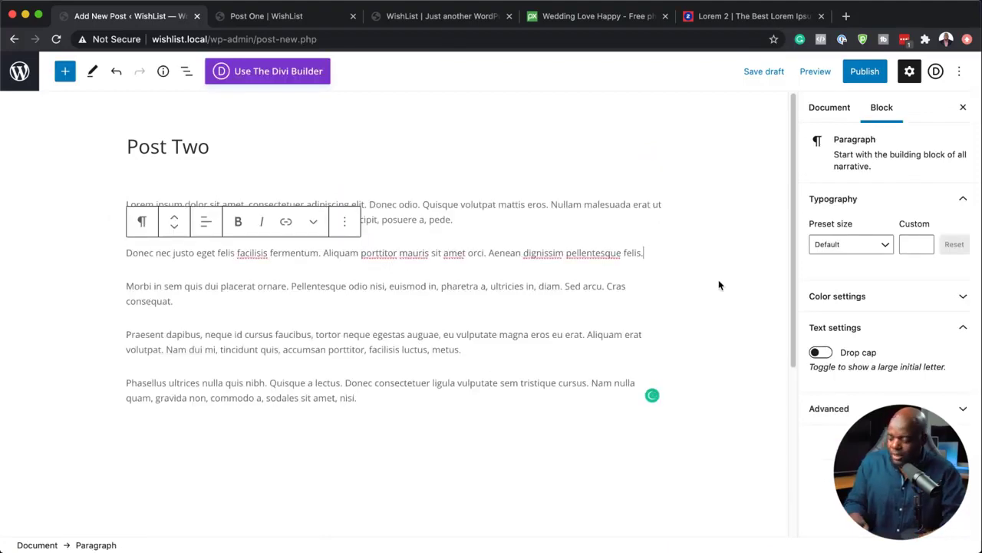
key(Return)
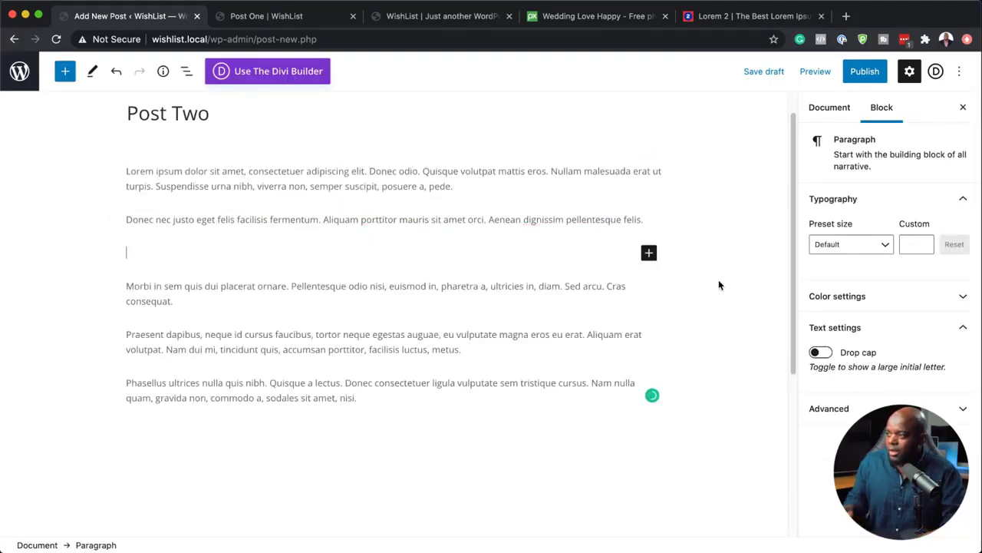
click(649, 253)
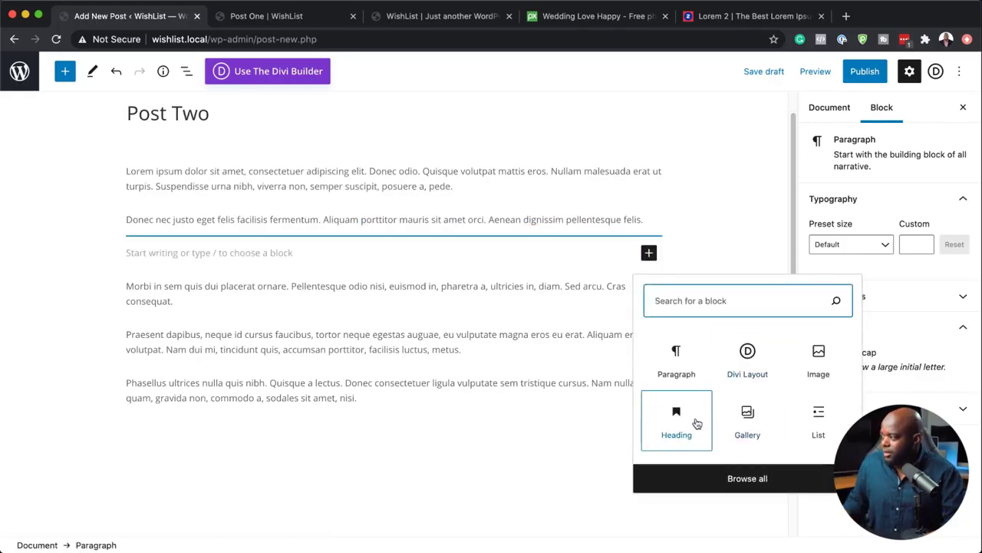
click(819, 355)
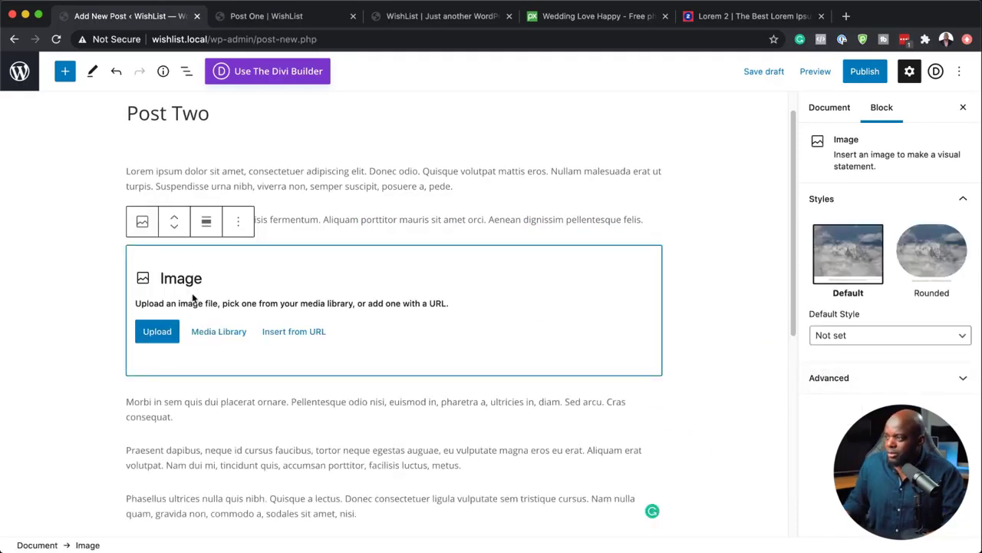
click(213, 342)
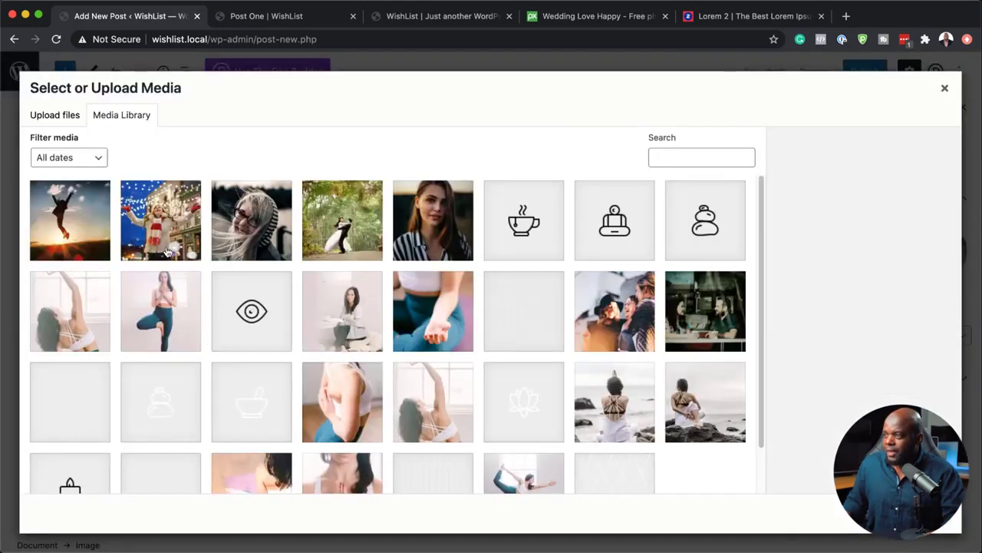
click(165, 241)
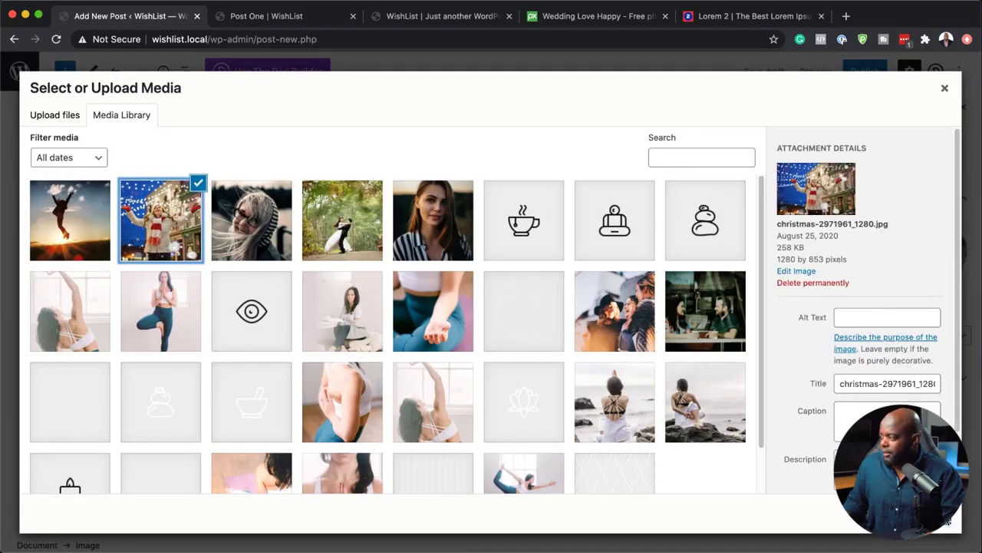
click(949, 523)
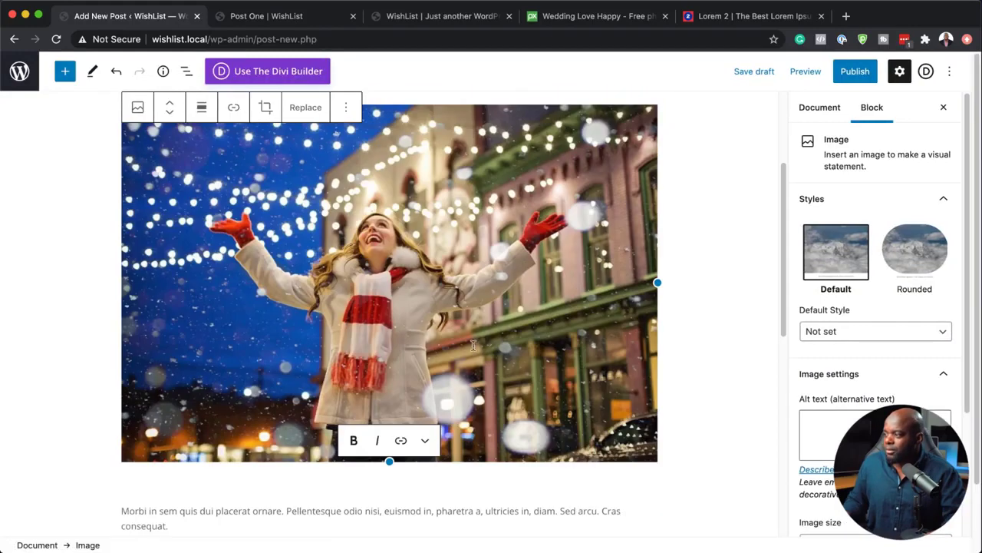
Publish Post Two and open its live page in a new browser tab
scroll(665, 370, up, 3)
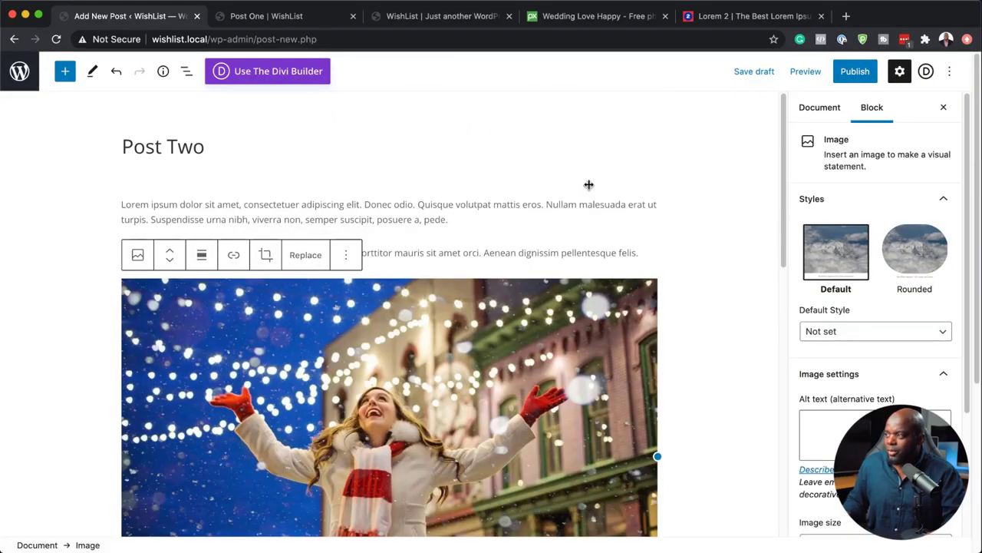
click(852, 75)
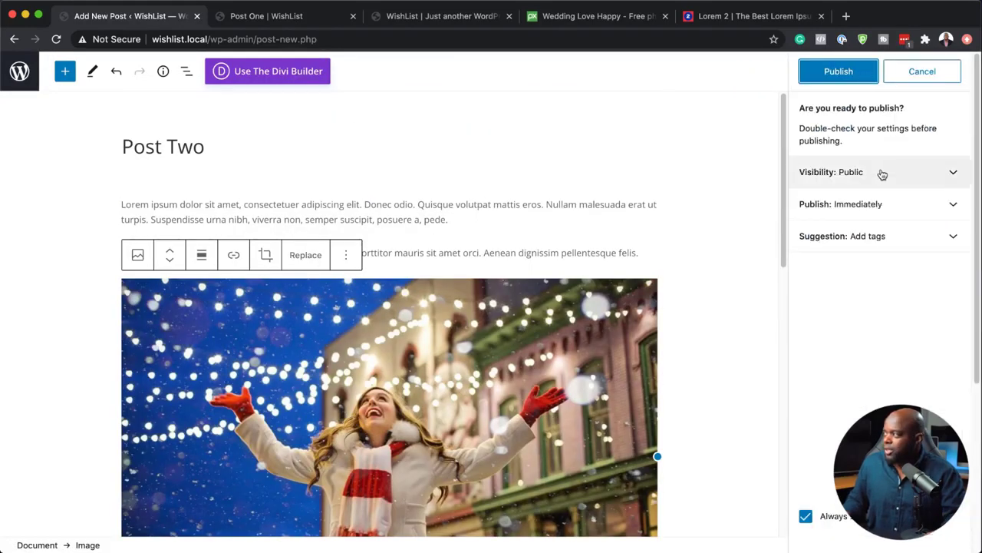
click(875, 73)
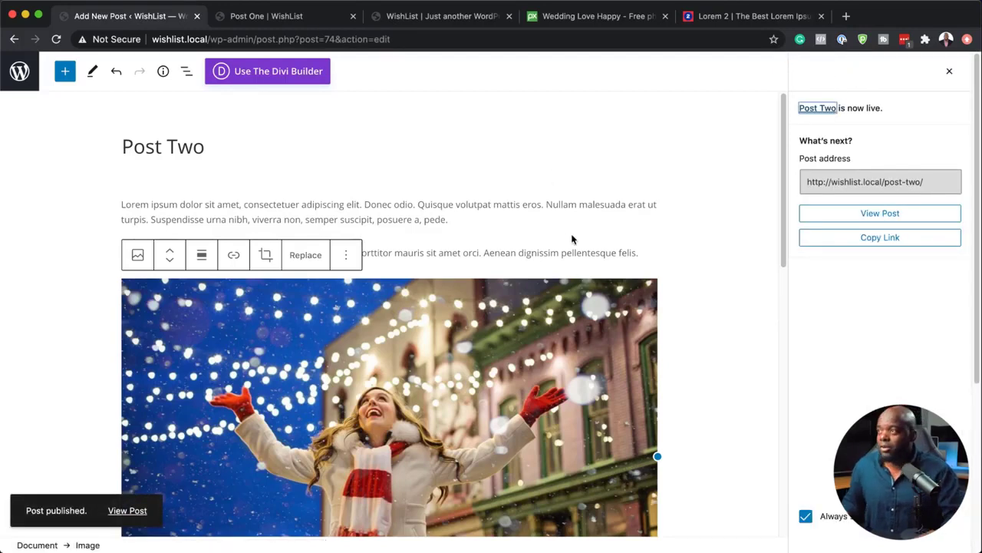
super+click(887, 218)
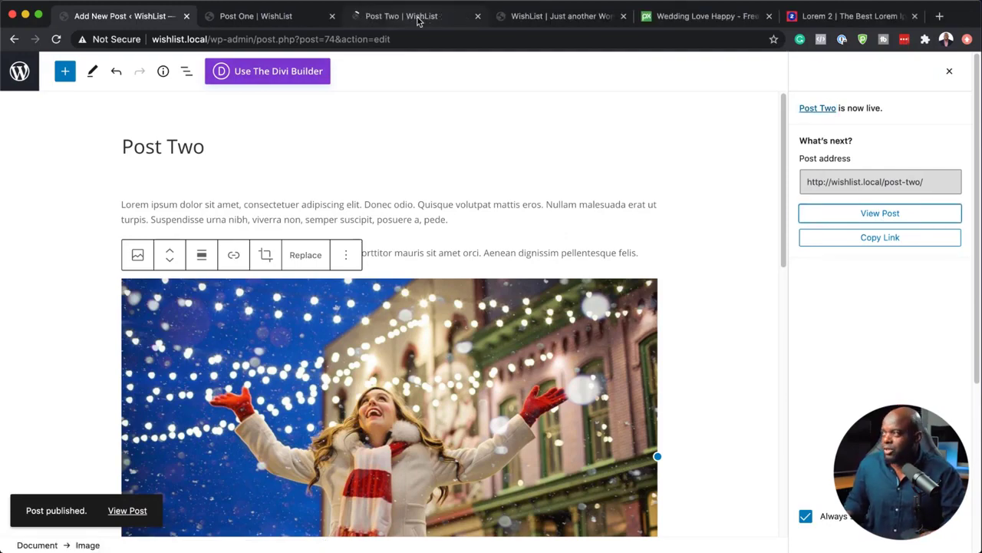
Review the live Post Two page down to the footer and return to its editor
click(417, 19)
scroll(436, 319, down, 15)
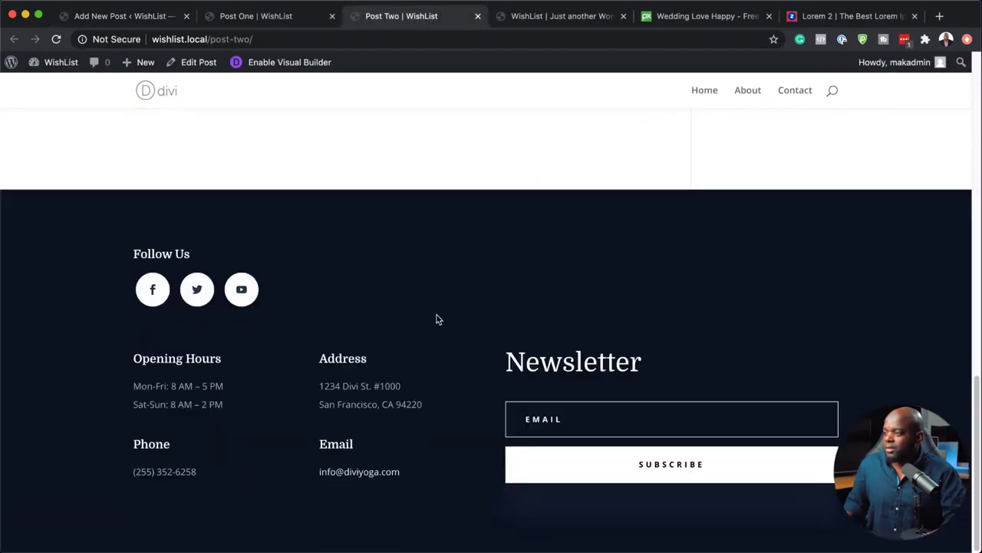
scroll(436, 315, up, 15)
click(114, 17)
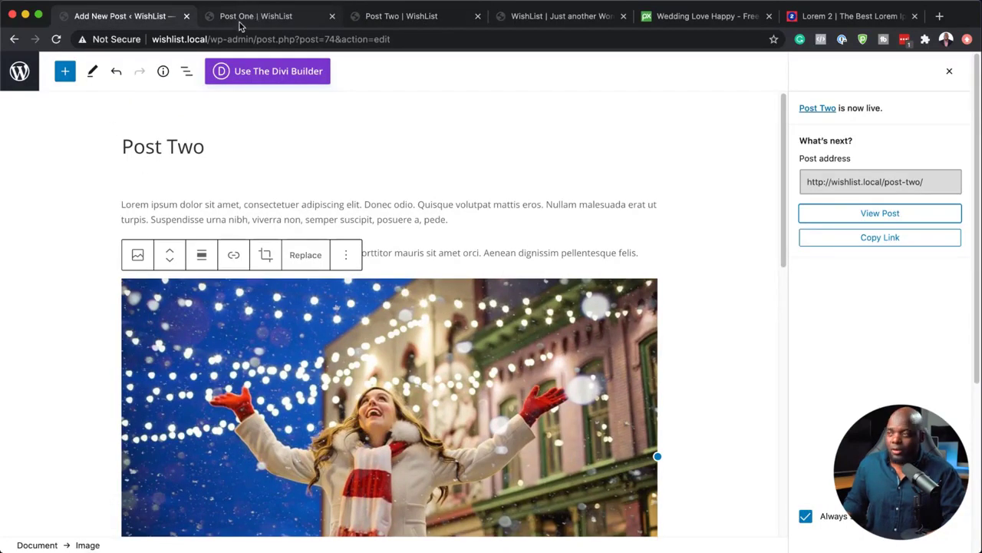
Create a new post titled "VIP Post" in the default editor and fill its body with five paragraphs of Lorem ipsum placeholder text
click(19, 77)
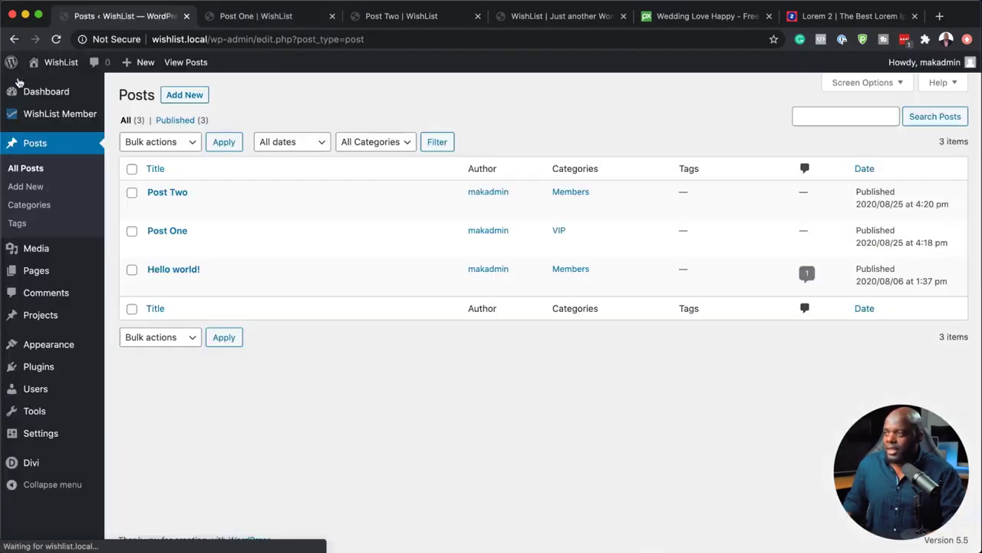
click(199, 95)
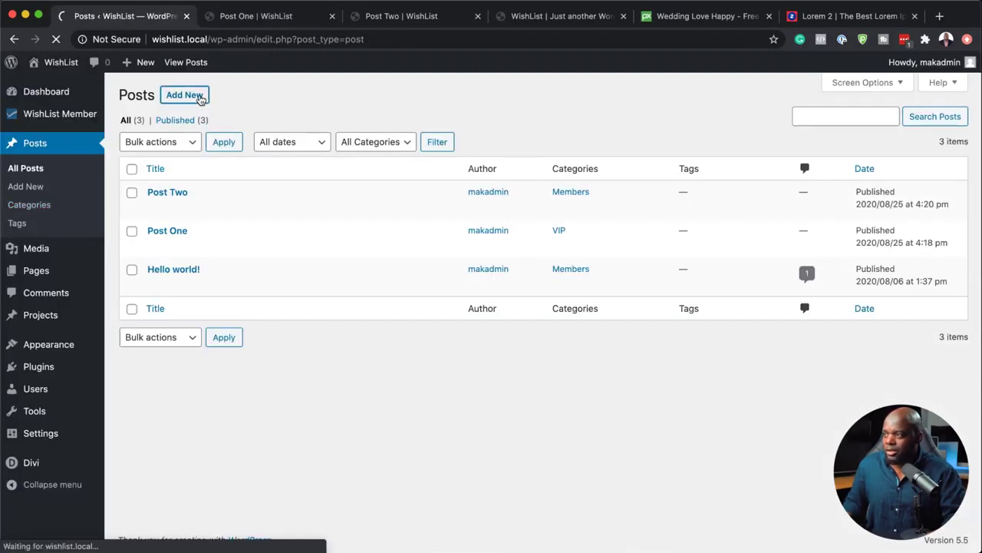
text(VI)
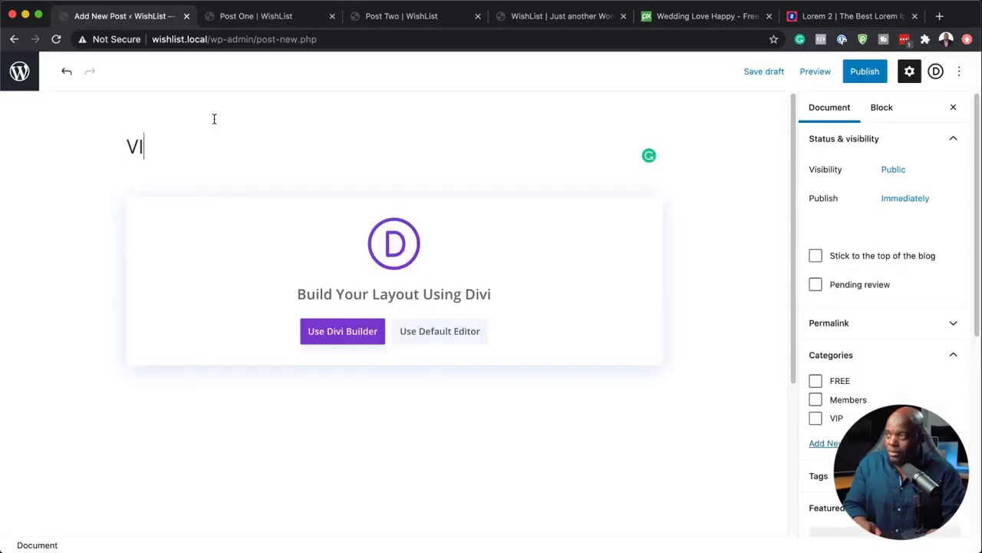
text(P Post)
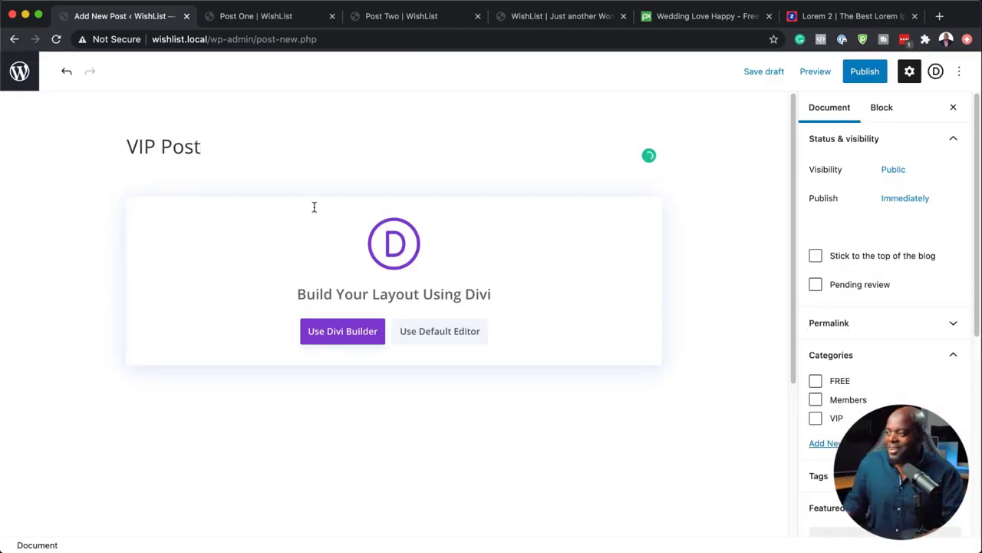
click(473, 336)
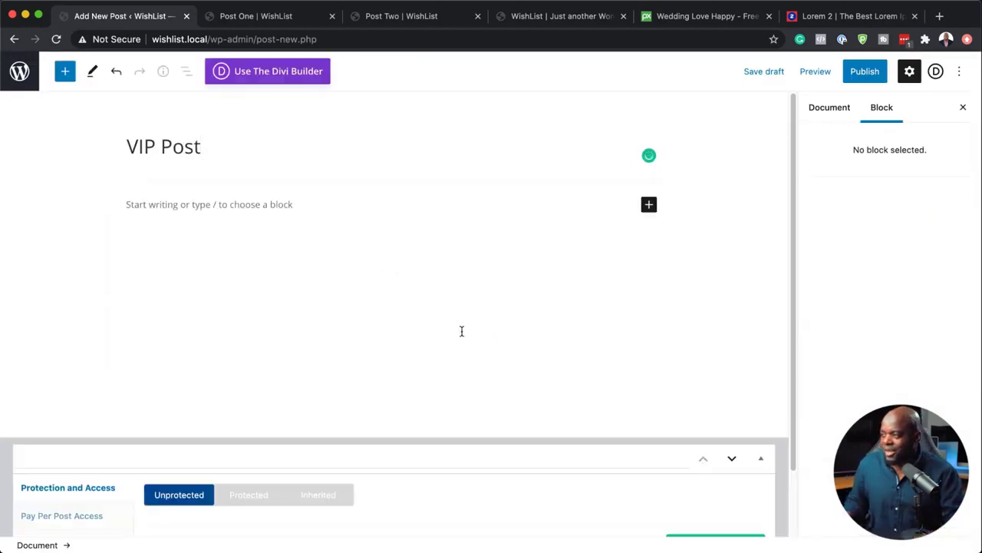
click(209, 204)
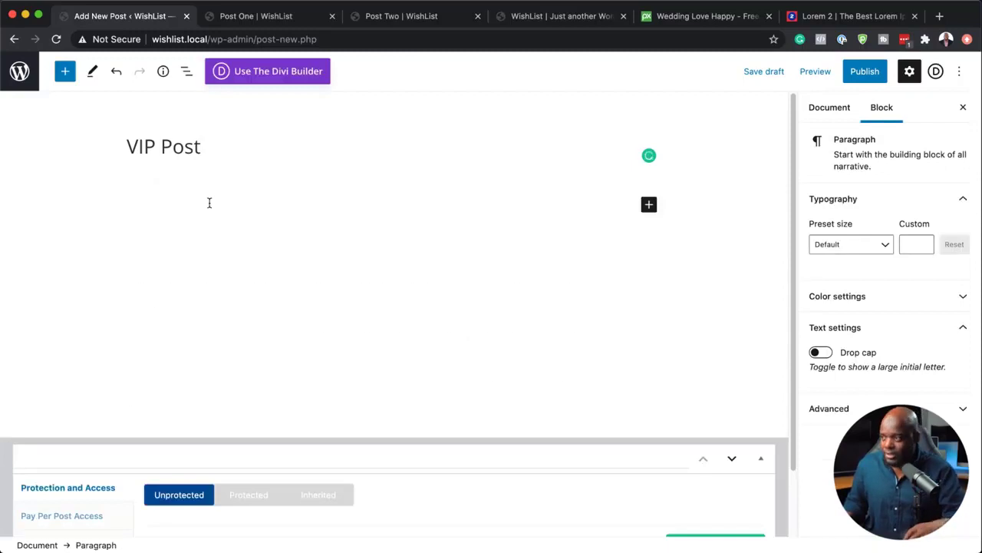
text(Lorem ipsum dolor sit amet, consectetuer adipiscing elit. Donec odio. Quisque volutpat mattis eros. Nullam malesuada erat ut turpis. Suspendisse urna nibh, viverra non, semper suscipit, posuere a, pede.  Donec nec justo eget felis facilisis fermentum. Aliquam porttitor mauris sit amet orci. Aenean dignissim pellentesque felis.  Morbi in sem quis dui placerat ornare. Pellentesque odio nisi, euismod in, pharetra a, ultricies in, diam. Sed arcu. Cras consequat.  Praesent dapibus, neque id cursus faucibus, tortor neque egestas auguae, eu vulputate magna eros eu erat. Aliquam erat volutpat. Nam dui mi, tincidunt quis, accumsan porttitor, facilisis luctus, metus.  Phasellus ultrices nulla quis nibh. Quisque a lectus. Donec consectetuer ligula vulputate sem tristique cursus. Nam nulla quam, gravida non, commodo a, sodales sit amet, nisi.)
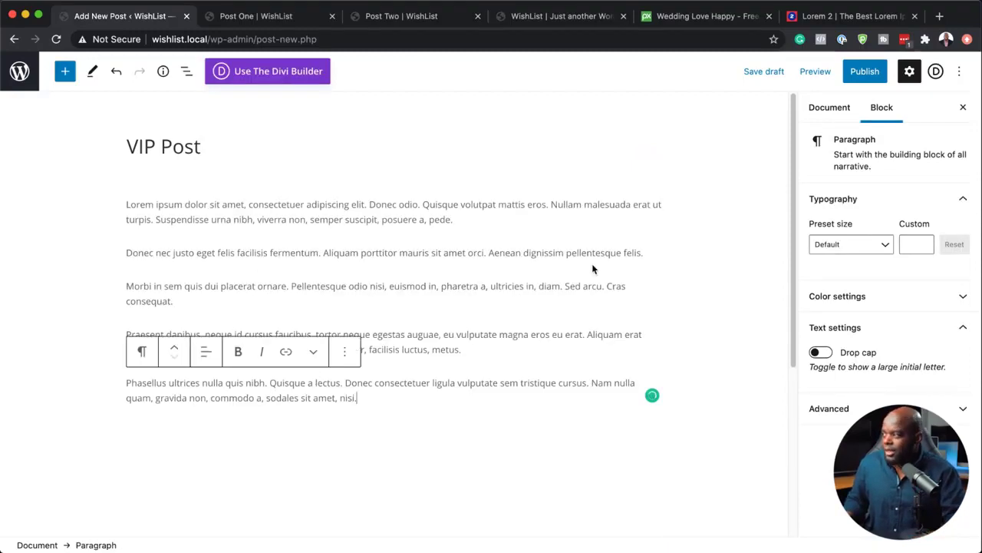
Insert a Divi Layout block above the first paragraph of VIP Post
click(647, 252)
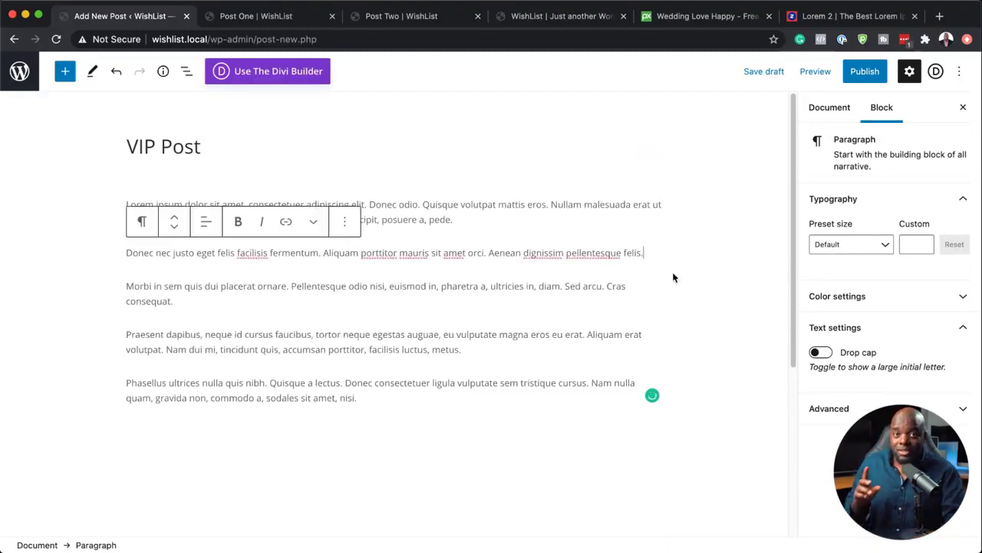
click(127, 204)
key(Return)
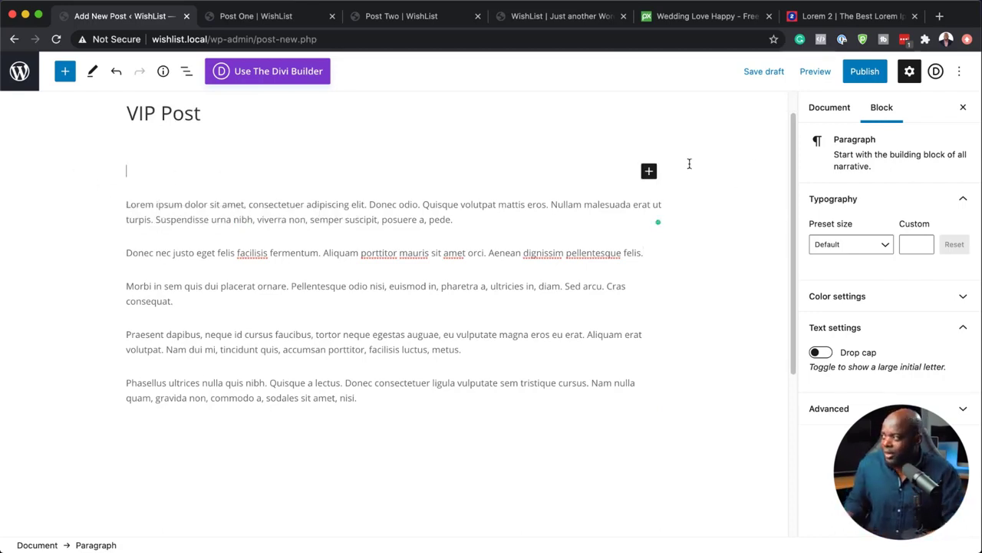
click(650, 171)
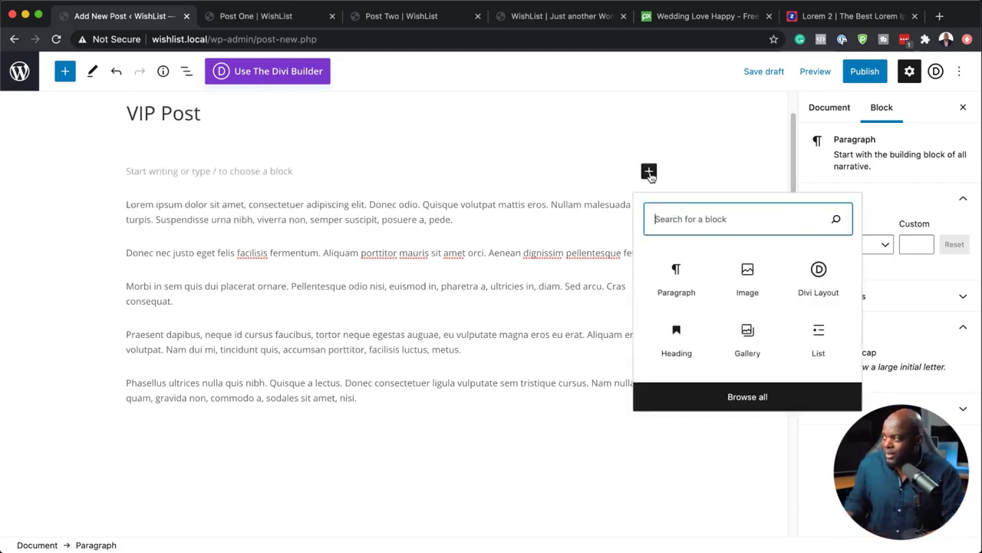
click(829, 285)
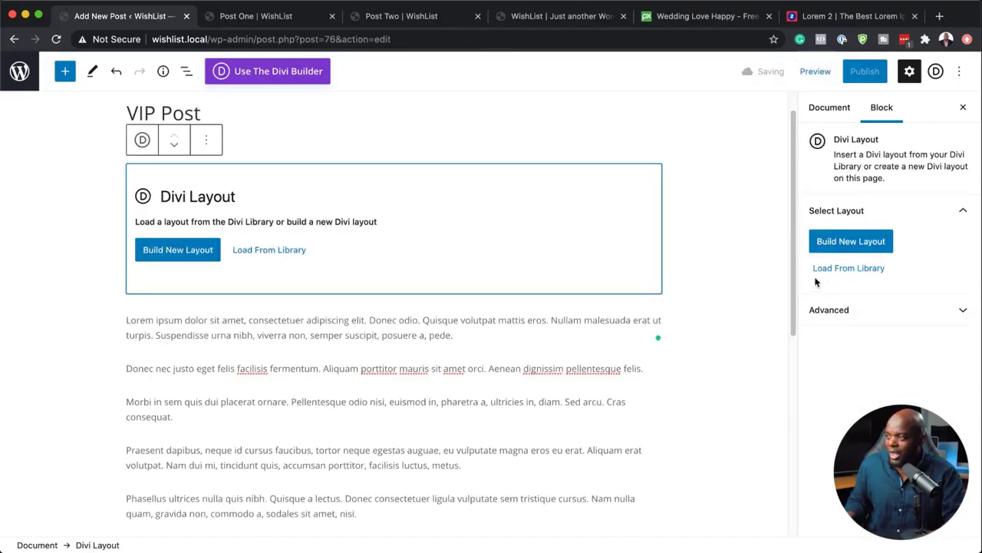
Build a new layout from scratch in the Divi Layout block and add a Video module to it
click(171, 257)
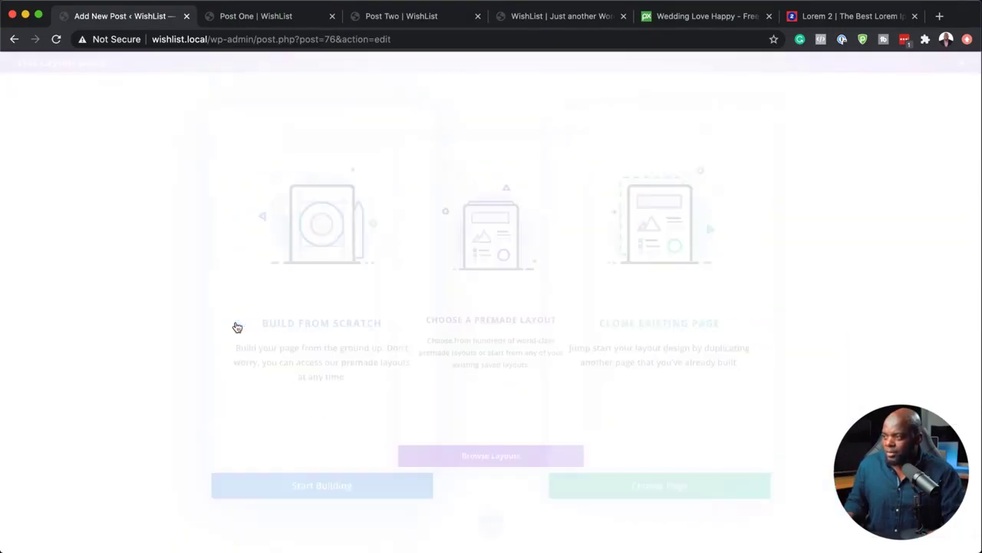
click(237, 327)
click(420, 262)
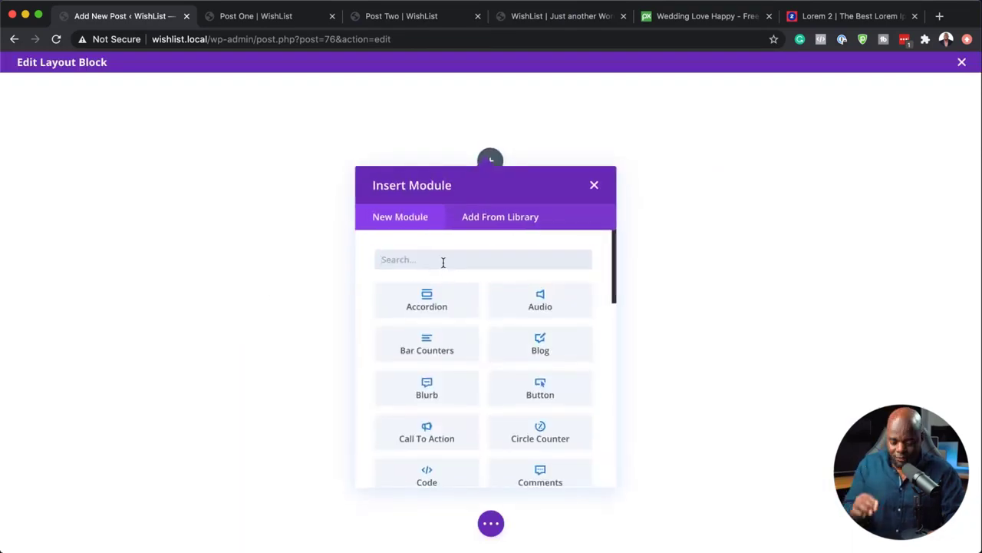
text(vide)
text(o)
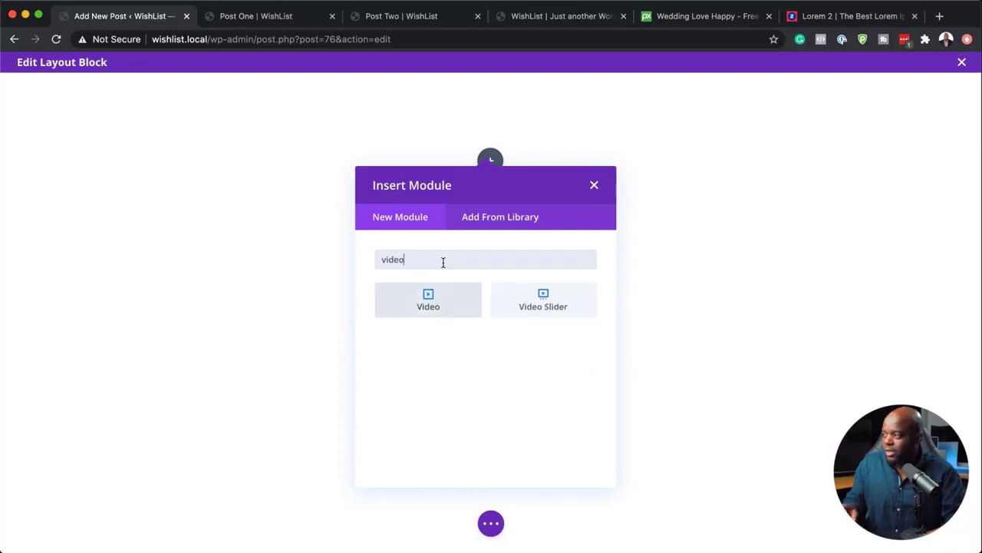
click(452, 303)
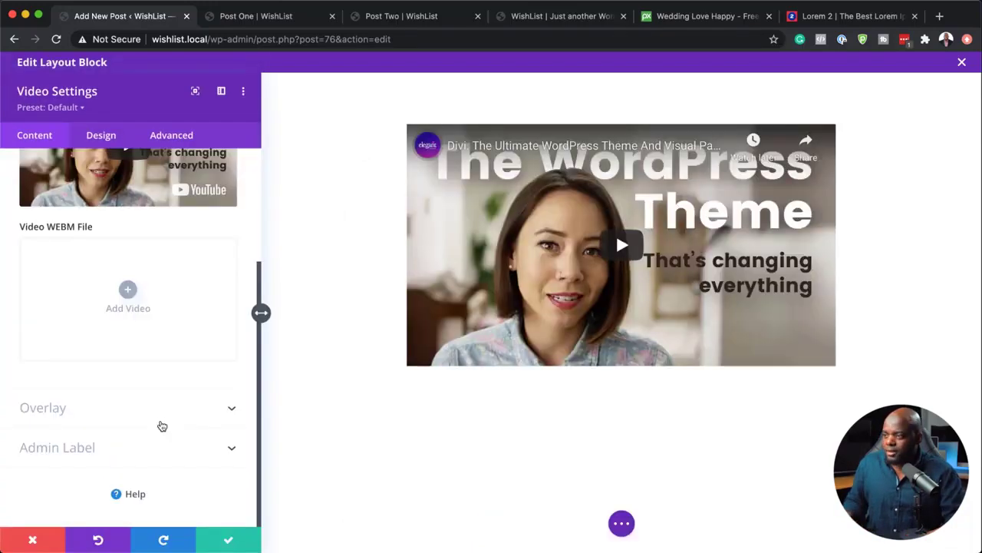
Set inspiration-1514296_1280.jpg from the media library as the Video module's overlay image
click(59, 409)
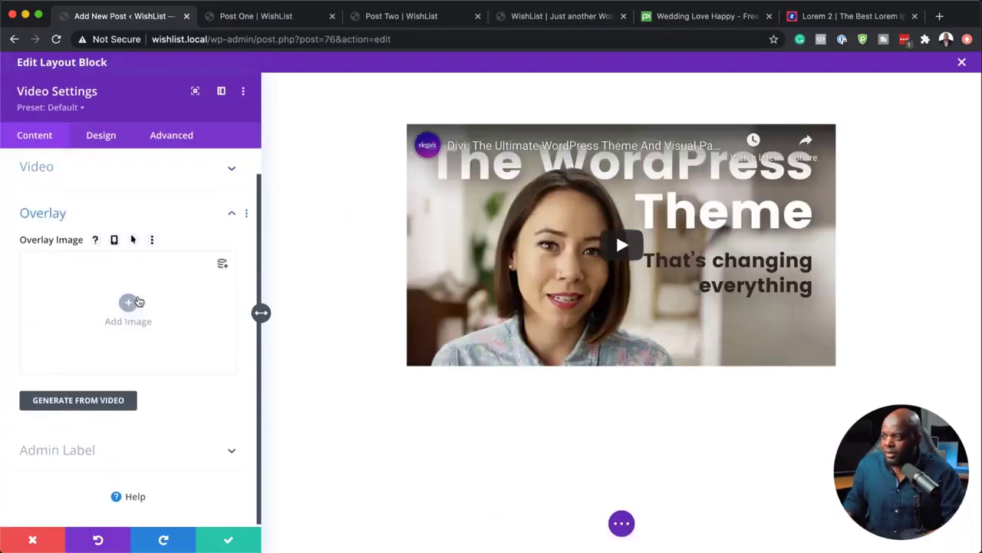
click(130, 301)
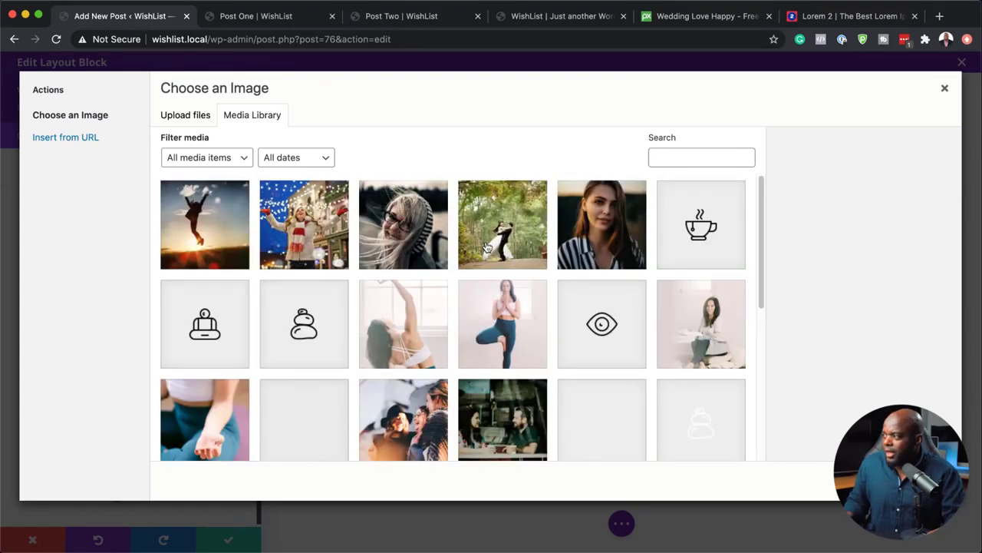
click(215, 233)
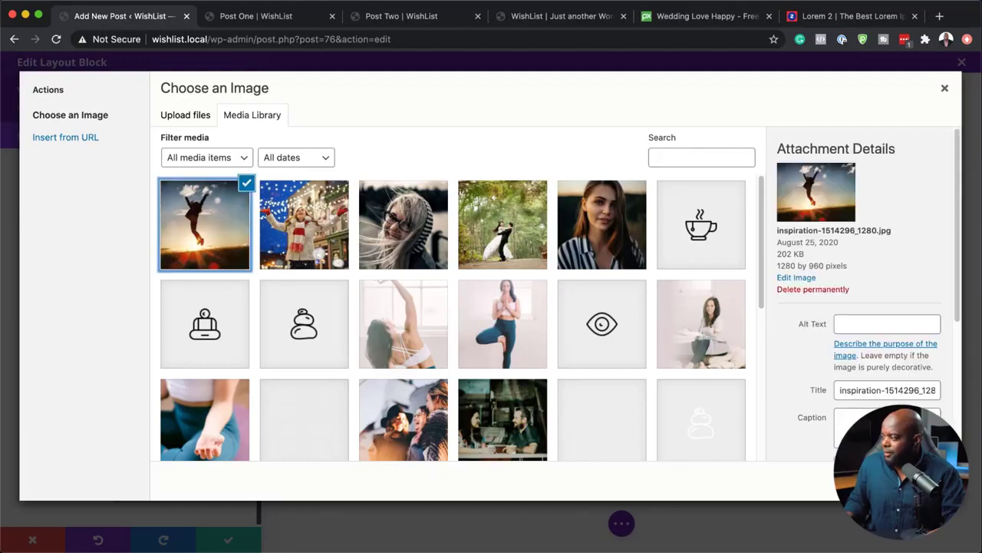
click(914, 479)
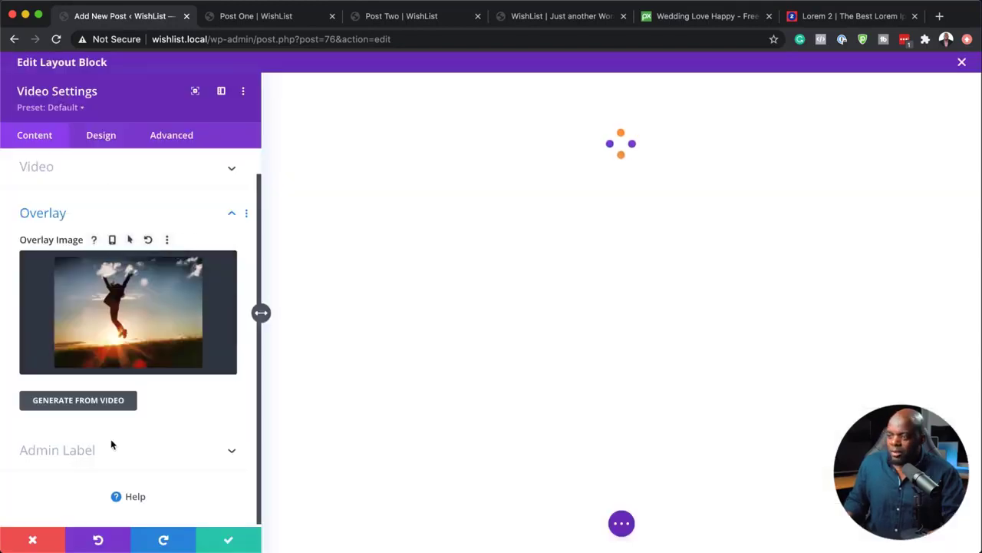
Enable a custom play icon size of 60px for the Video module, and save the module and layout block
click(85, 167)
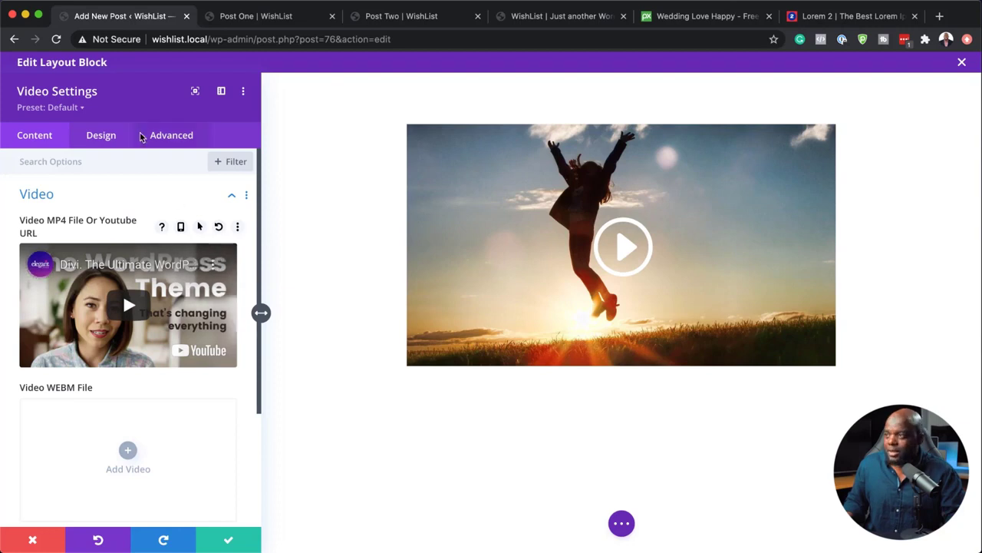
click(108, 137)
click(95, 197)
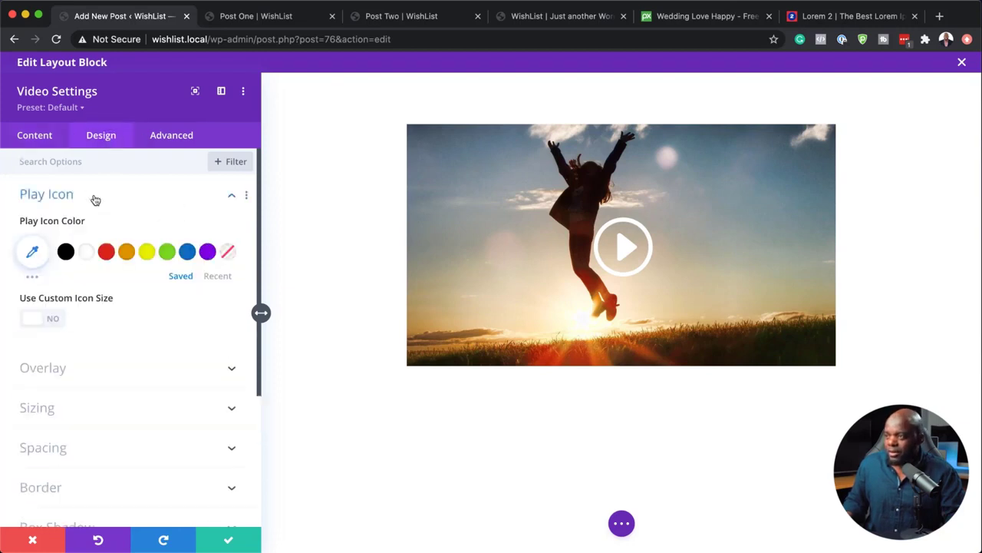
click(55, 322)
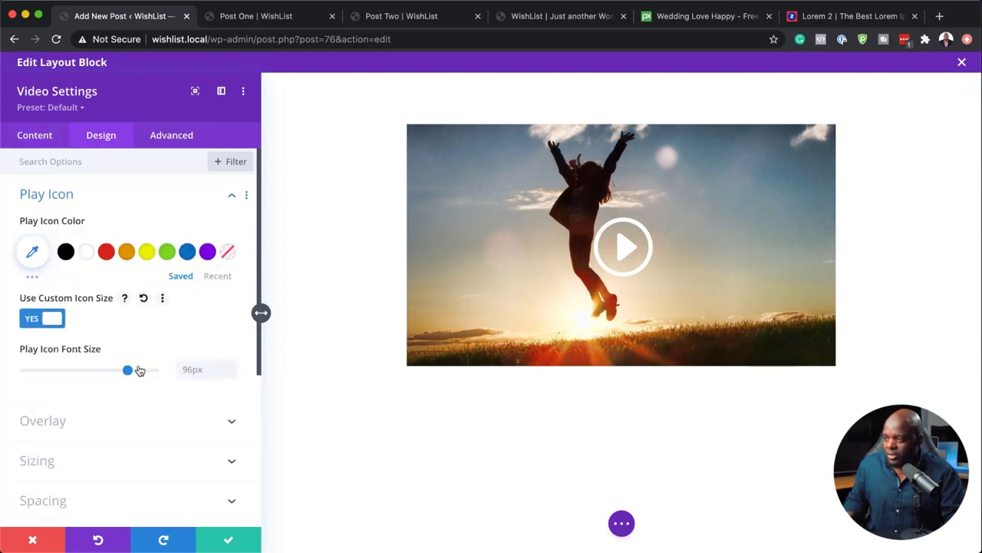
drag(129, 369, 88, 371)
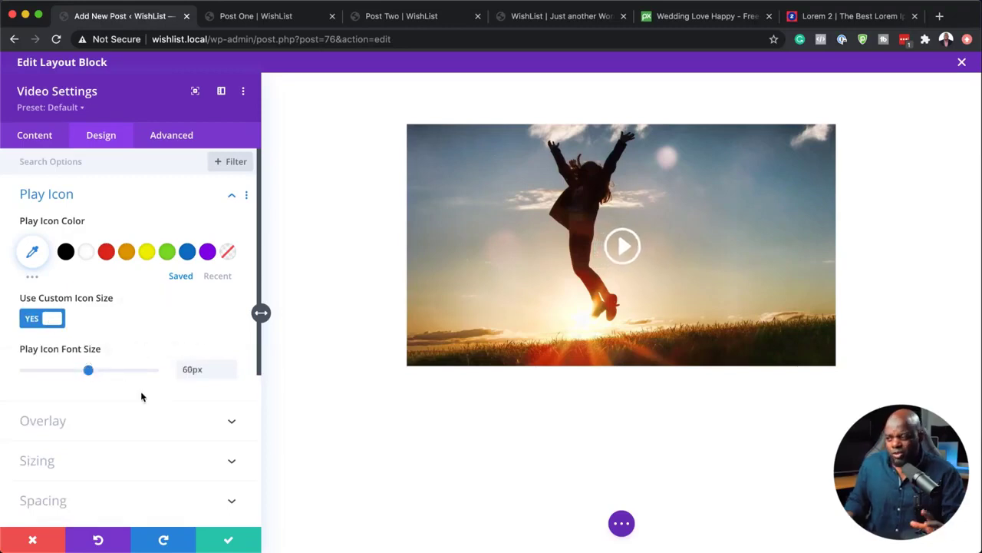
click(230, 541)
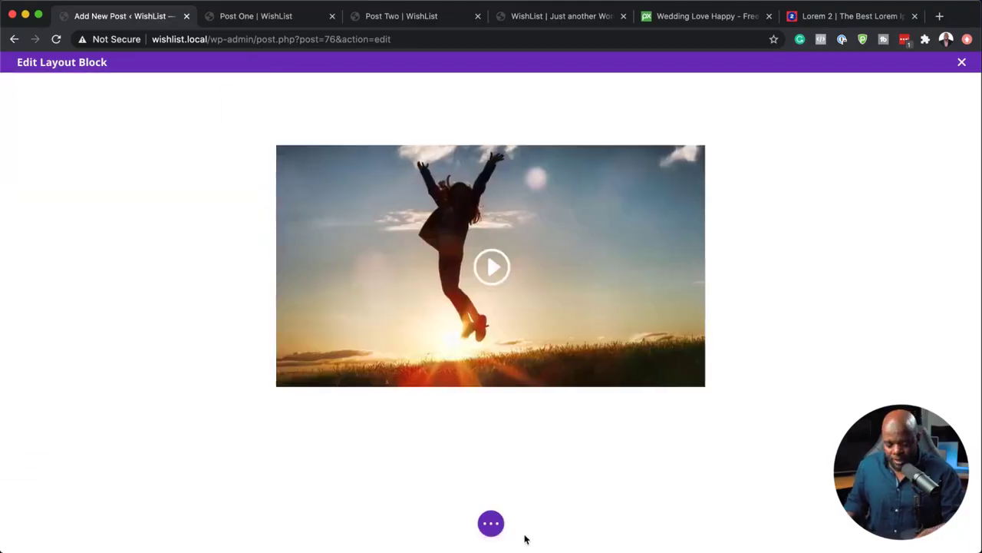
mouse_move(525, 539)
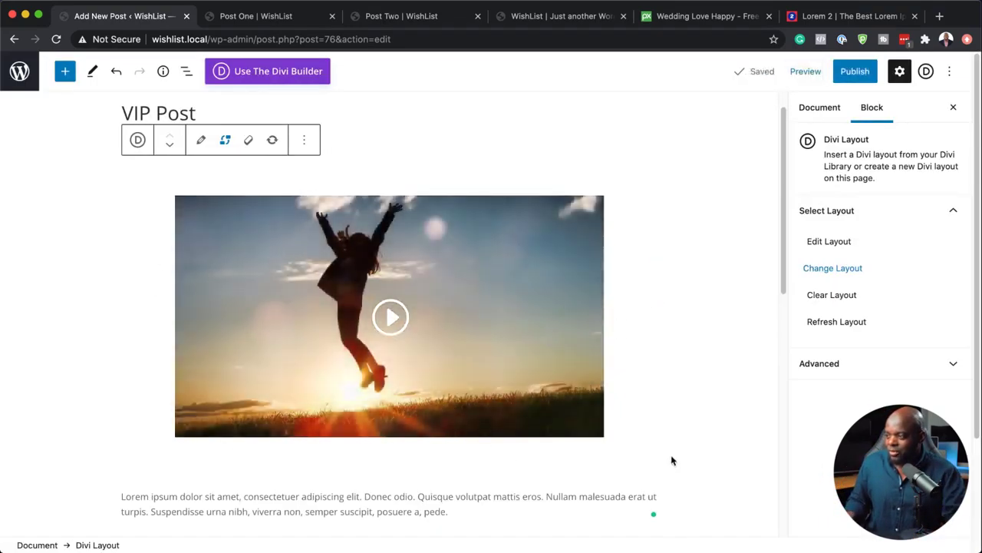
Publish VIP Post and open its live page in a new browser tab
click(857, 73)
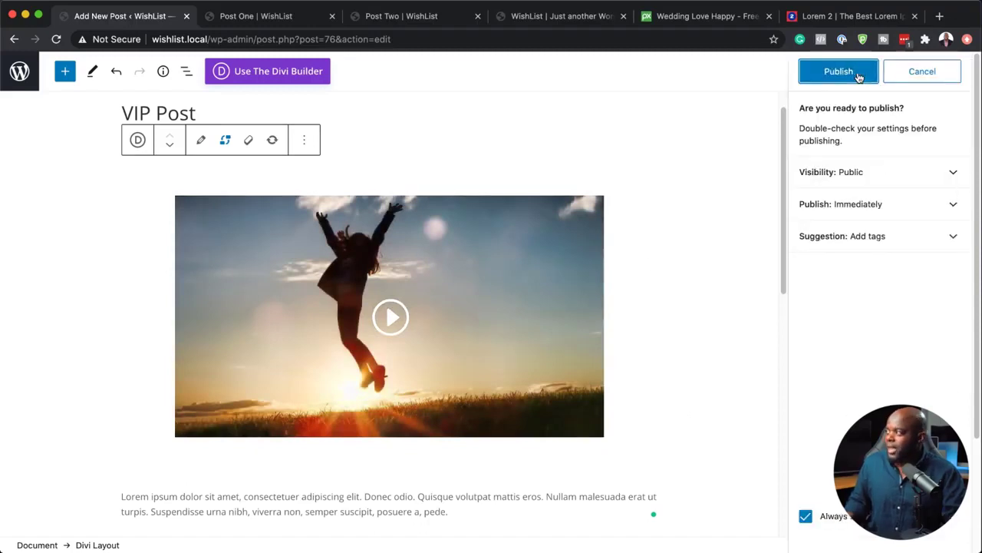
click(839, 71)
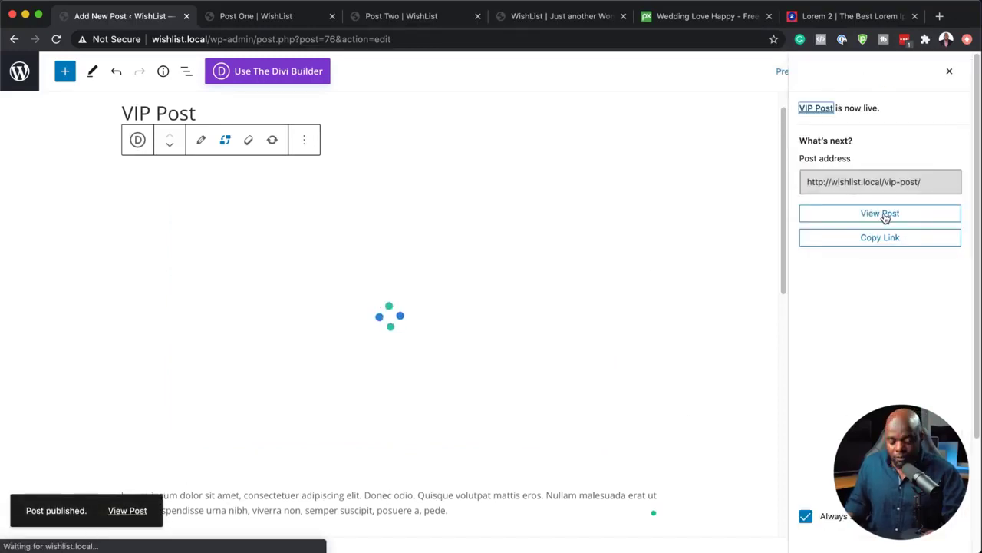
click(885, 216)
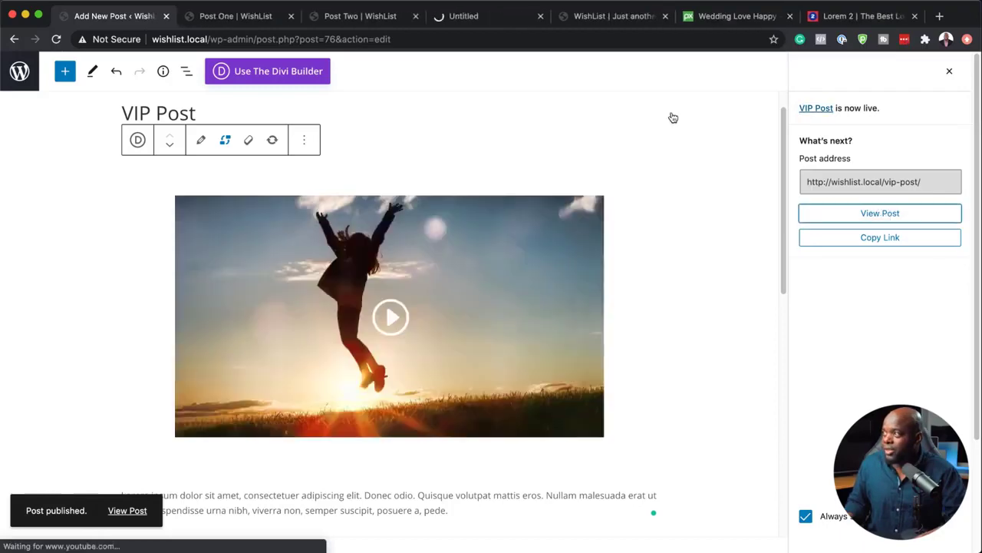
Review the live VIP Post page from the video down to the footer and return to its editor
click(473, 26)
scroll(638, 302, down, 3)
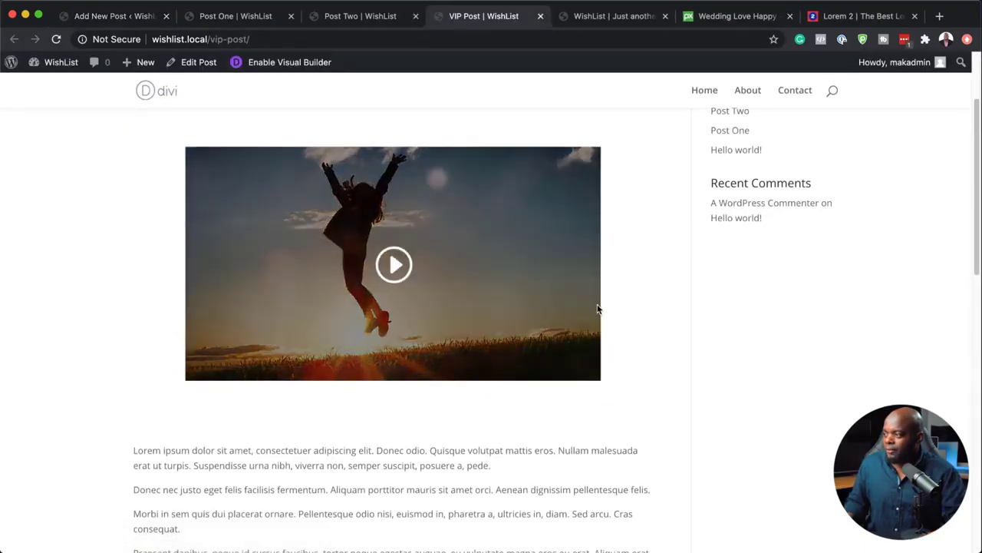
scroll(621, 330, down, 7)
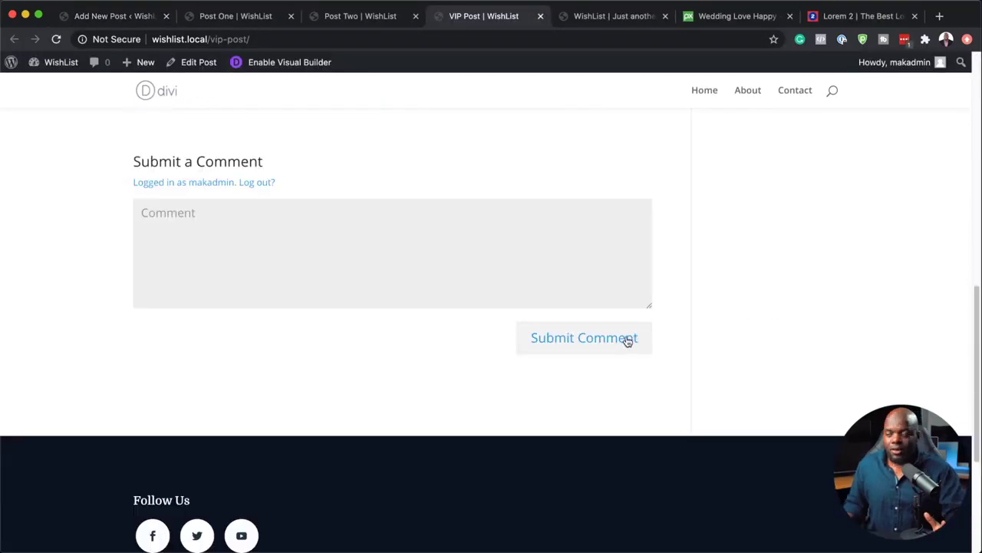
scroll(627, 338, down, 5)
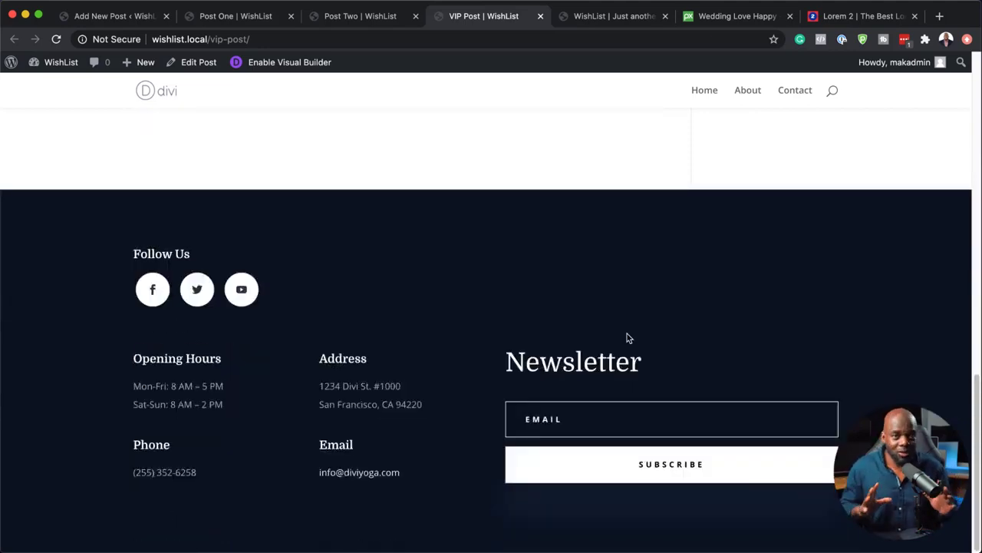
click(138, 16)
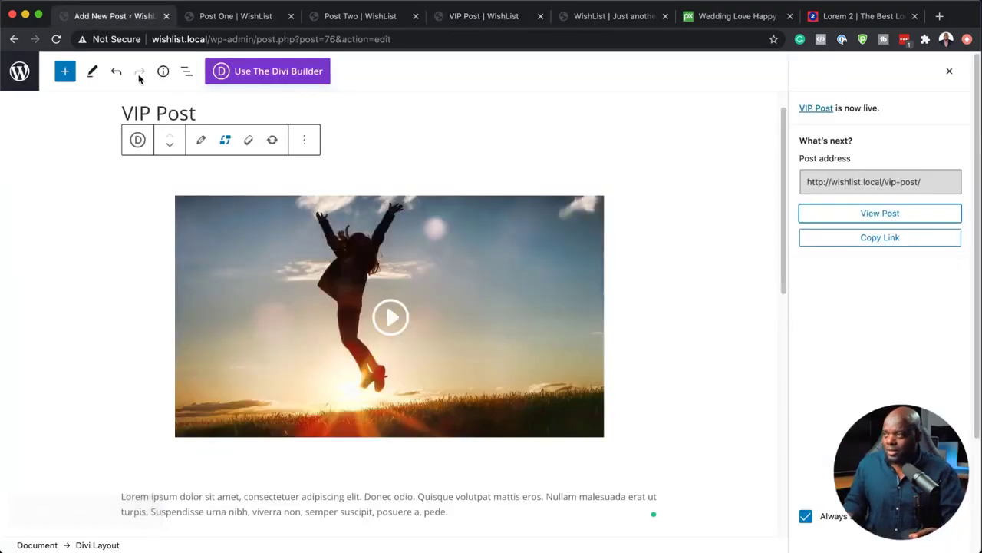
scroll(98, 221, up, 1)
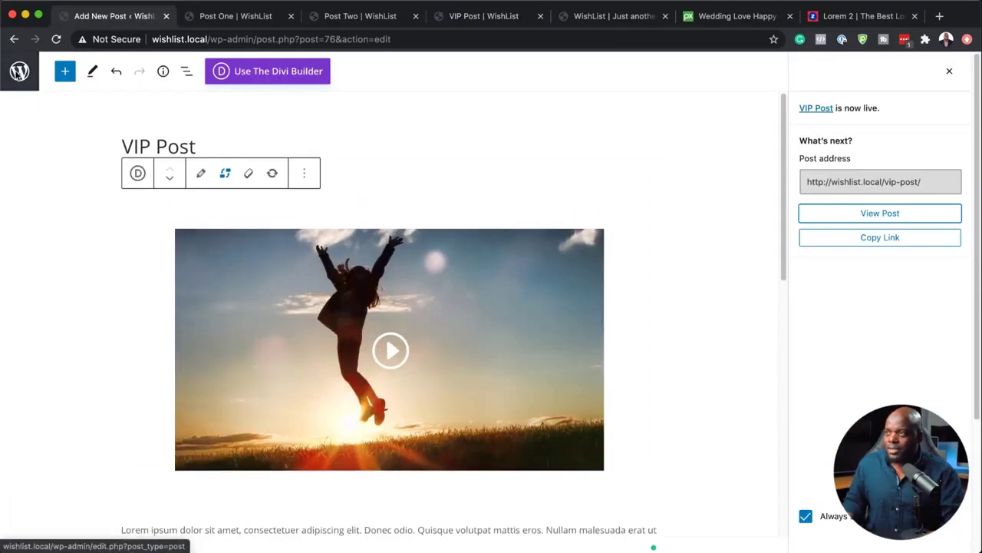
Leave the post editor and create a new Divi Theme Builder template assigned to All Posts
click(19, 73)
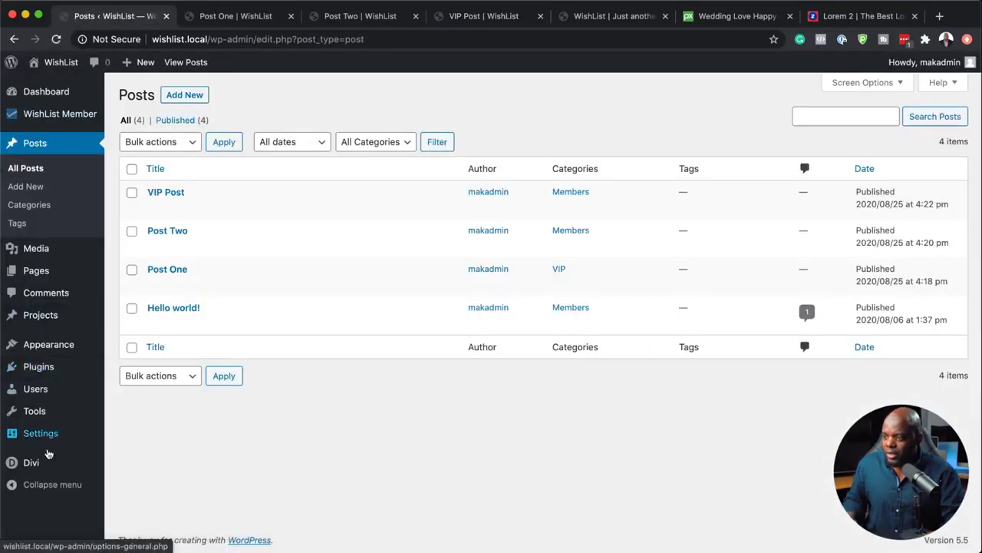
mouse_move(47, 464)
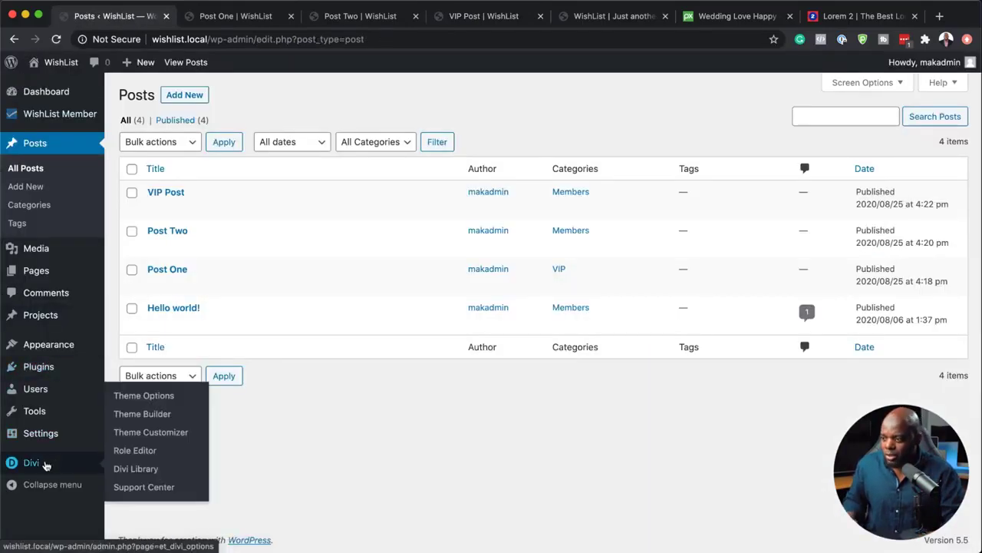
click(163, 416)
click(546, 277)
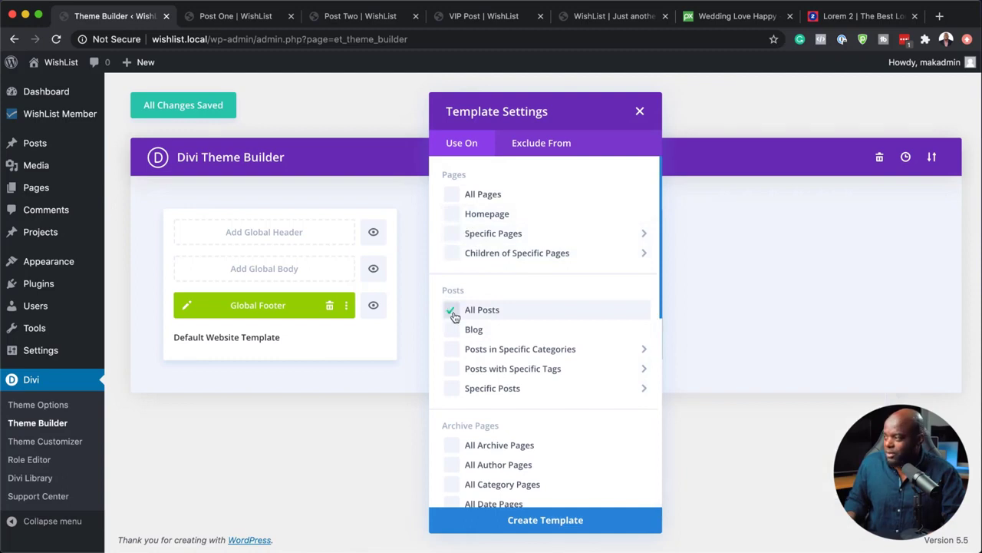
click(575, 520)
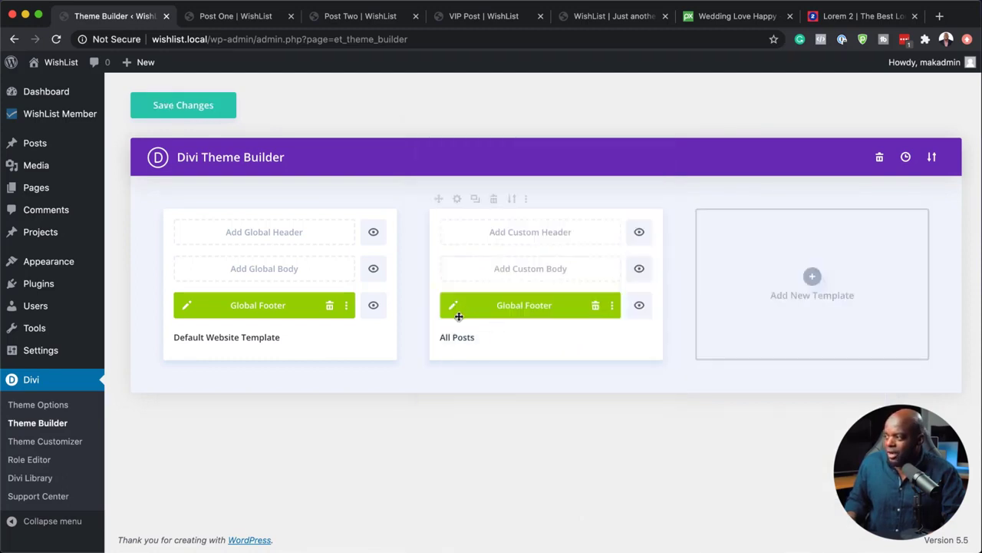
Start building a custom body from scratch for the All Posts template
click(520, 271)
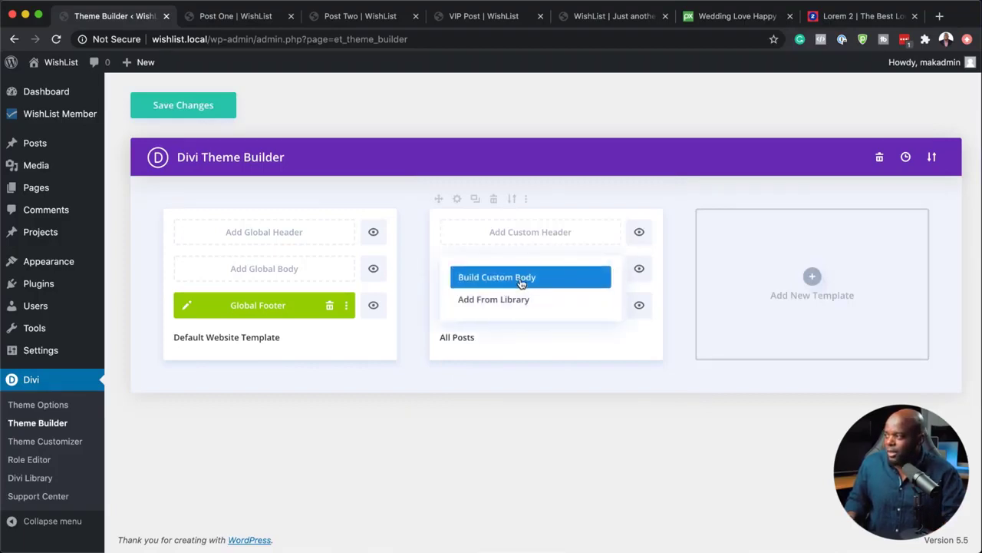
click(522, 281)
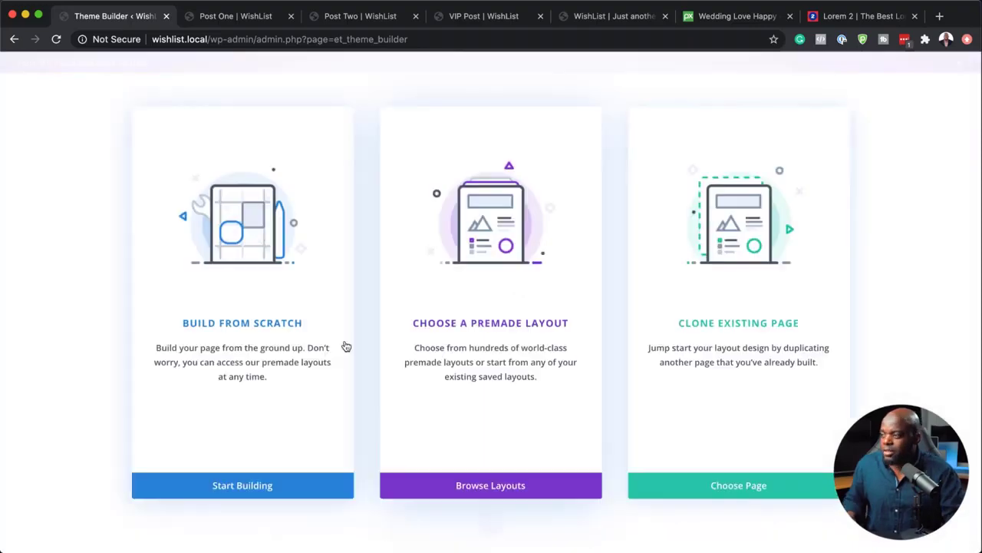
click(273, 322)
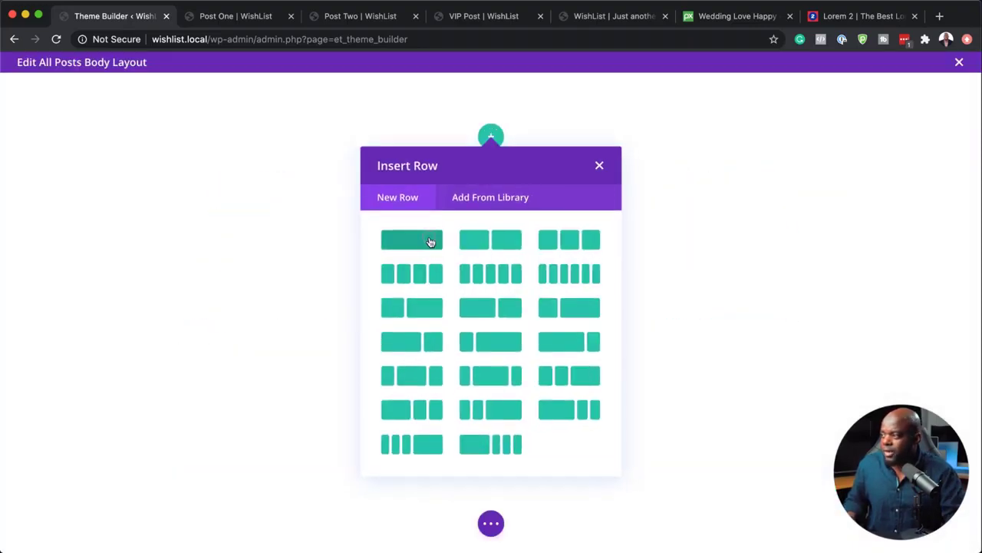
Insert a single-column row into the body layout and add a Post Content module to it
click(429, 241)
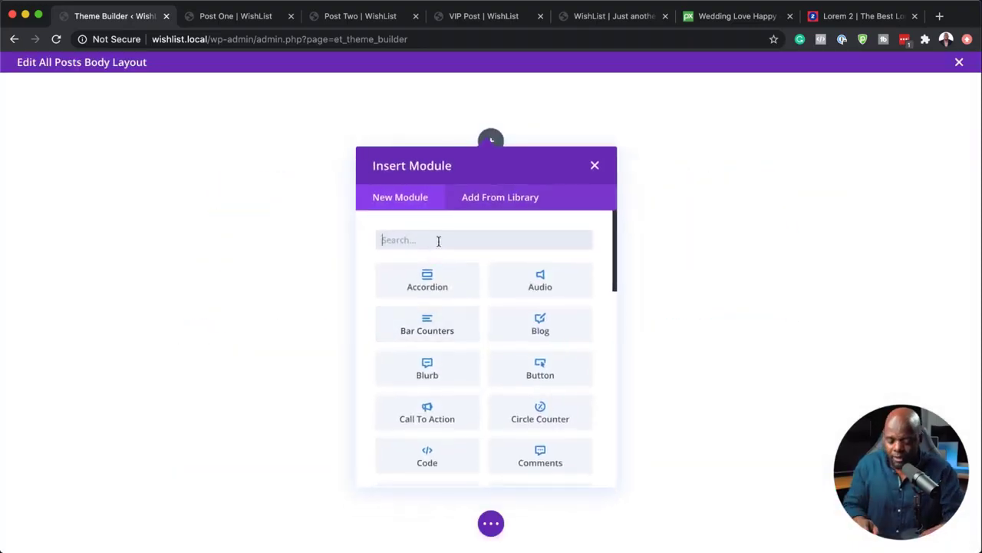
text(post)
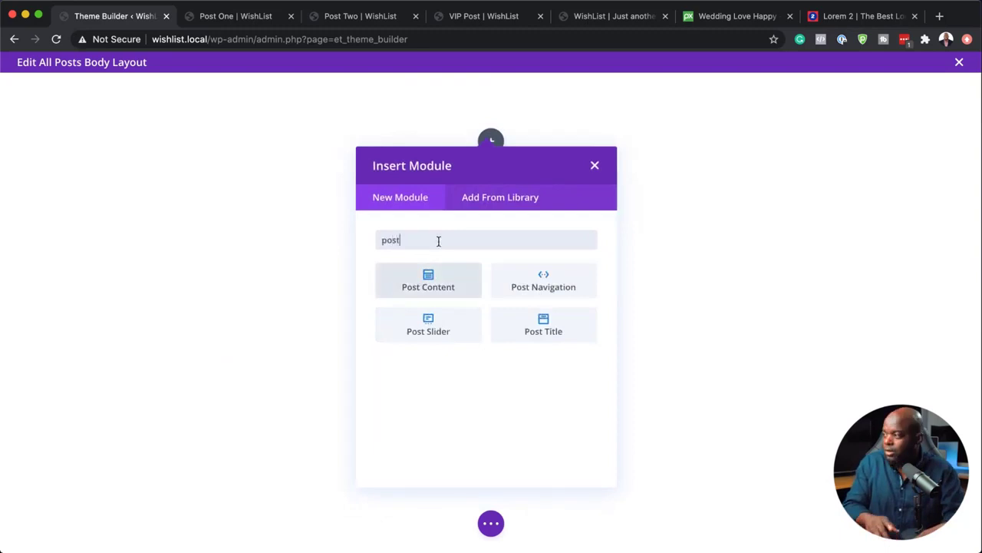
click(438, 283)
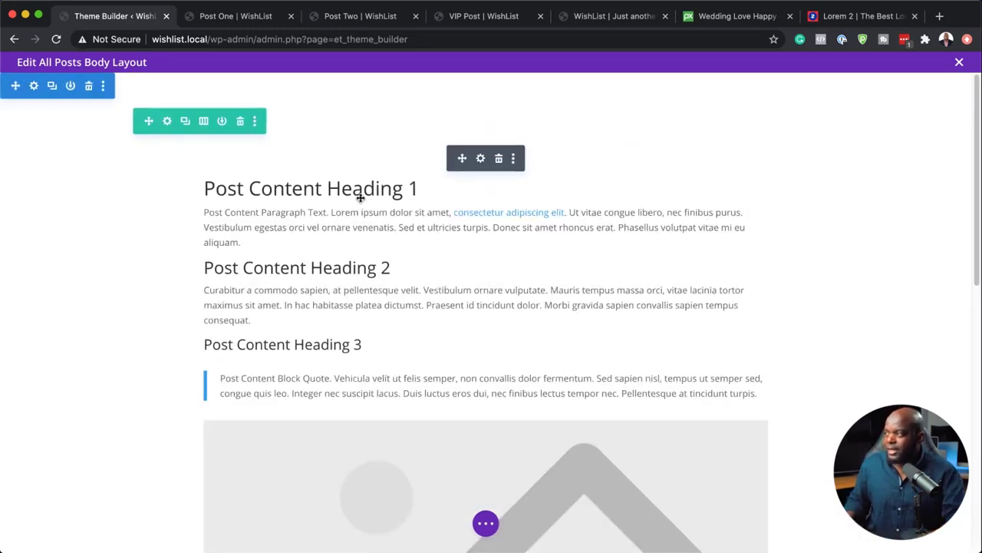
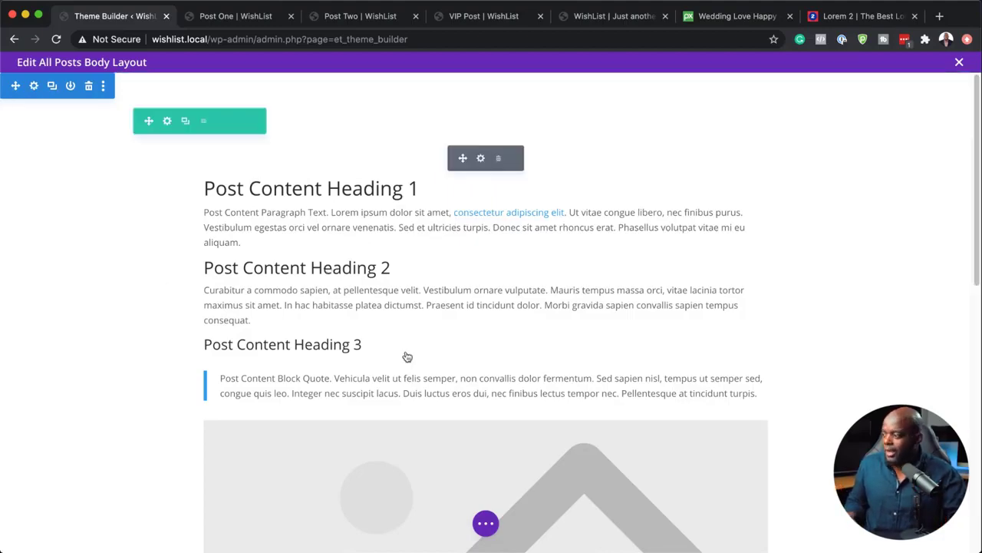
Add a regular section below the post content with a single-column row and a Text module displaying the dynamic Post/Archive Title
scroll(406, 353, down, 10)
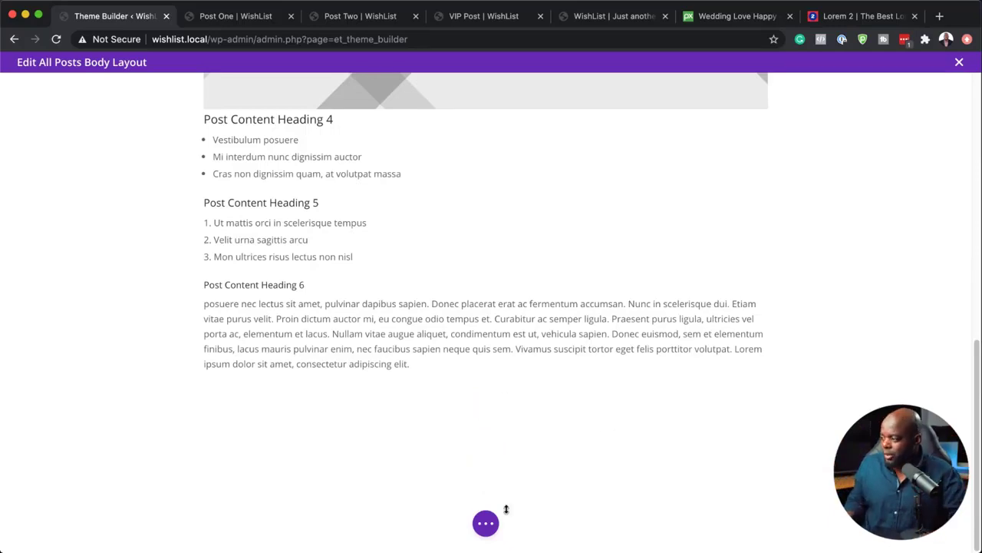
click(485, 478)
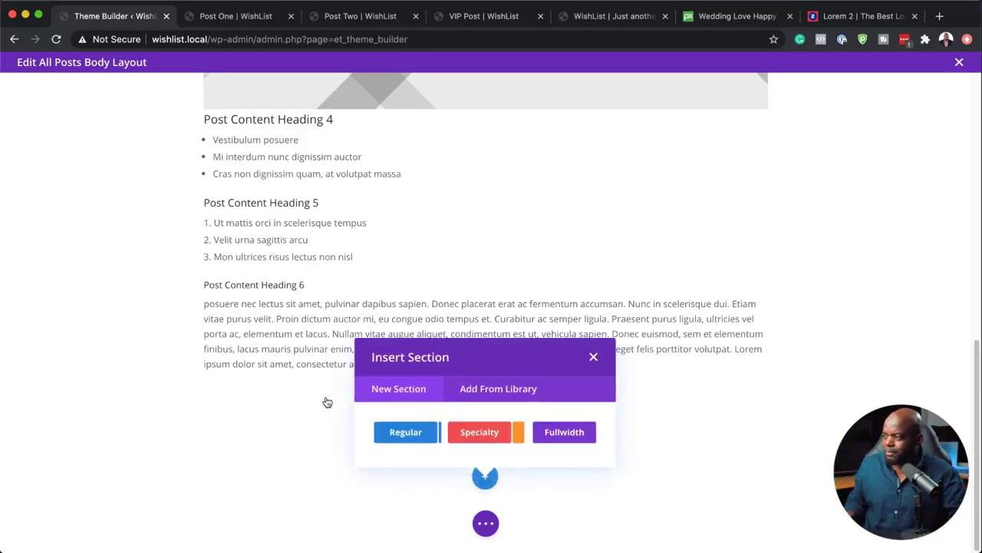
click(406, 432)
click(424, 280)
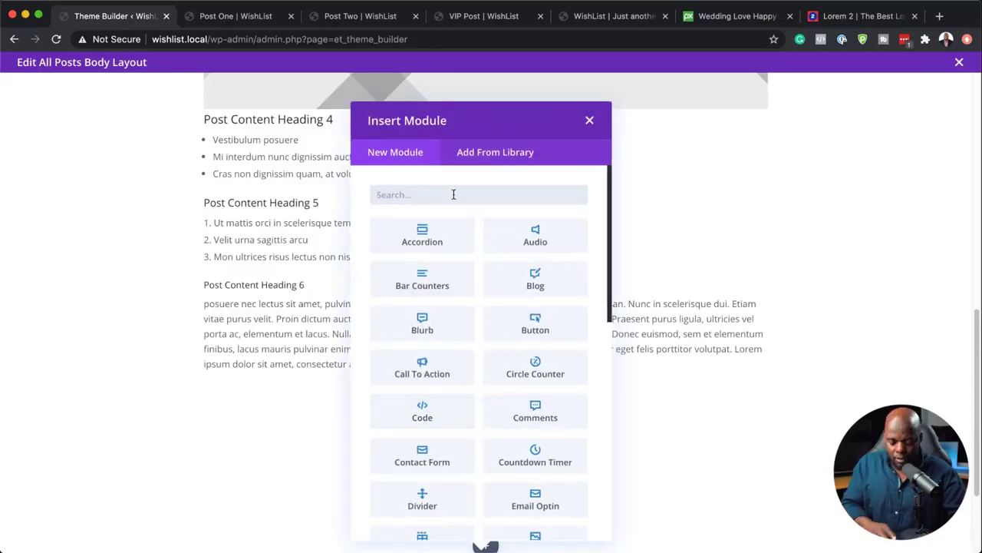
text(text)
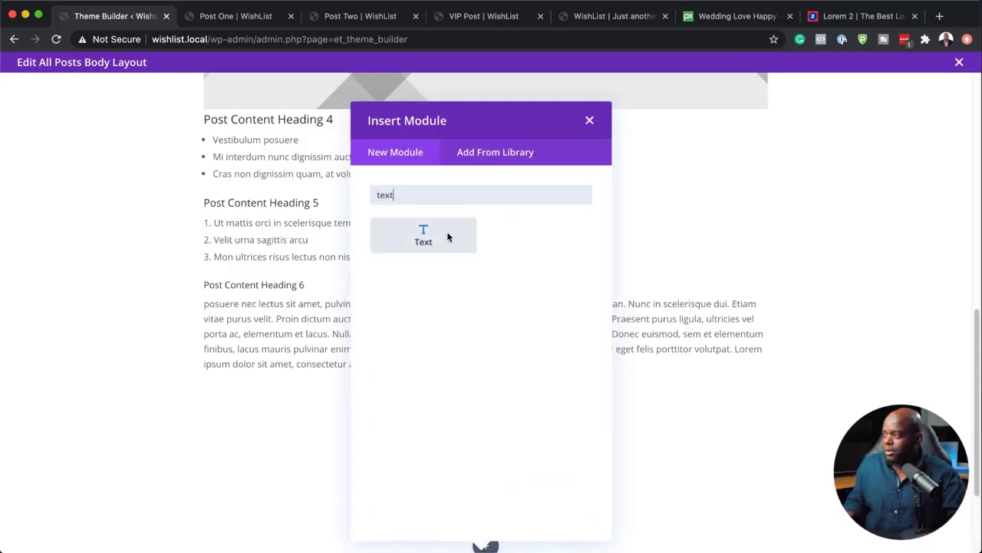
click(448, 237)
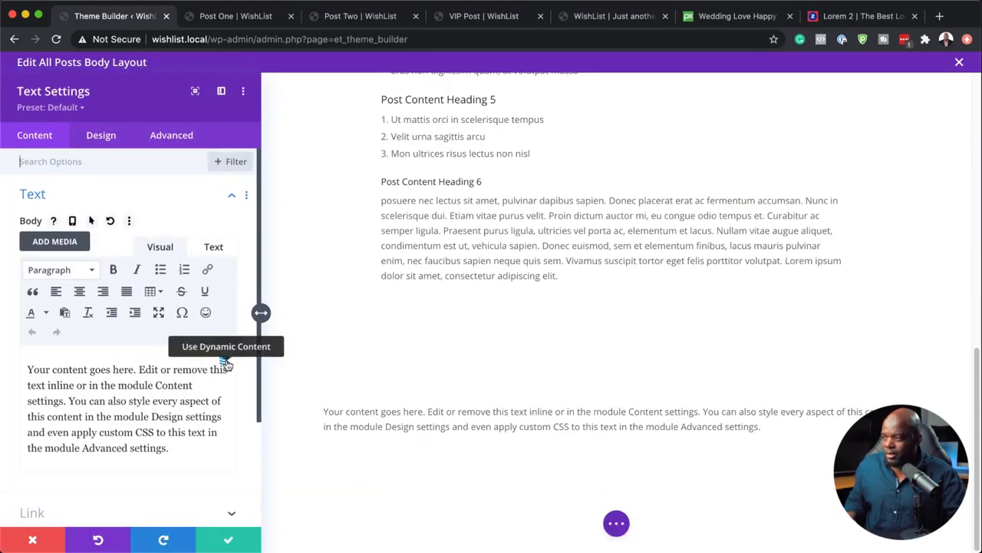
click(225, 362)
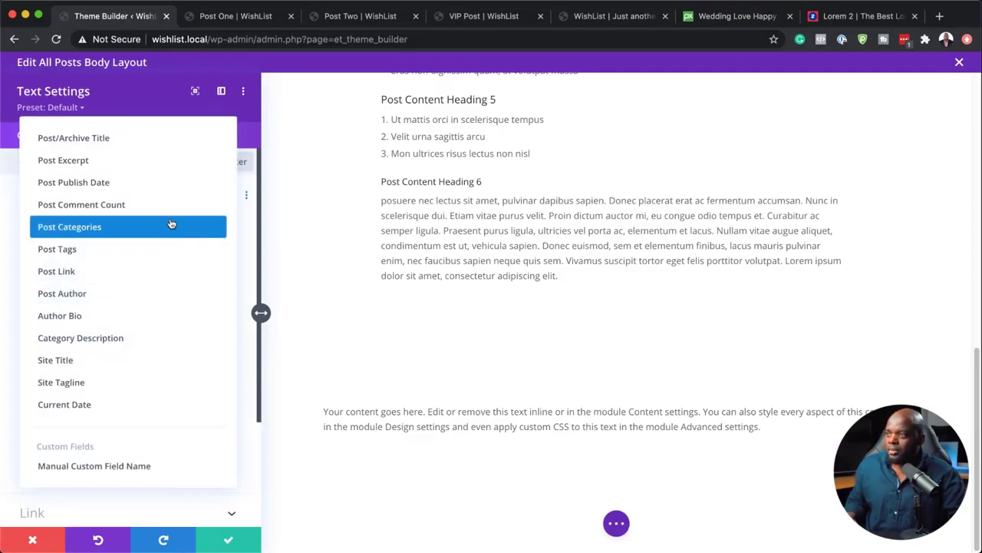
click(155, 143)
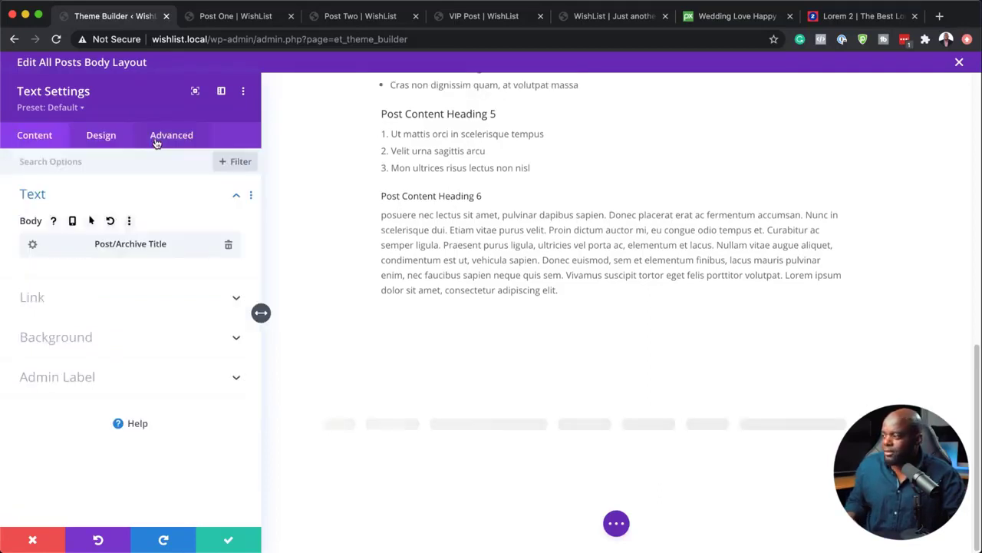
Style the dynamic title text at 36px in white and save the Text module settings
click(100, 138)
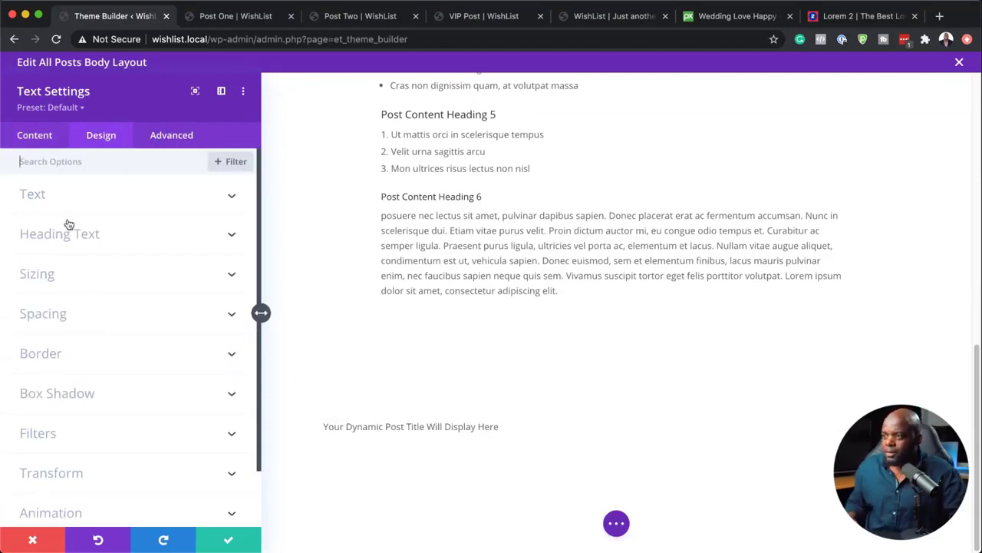
click(83, 195)
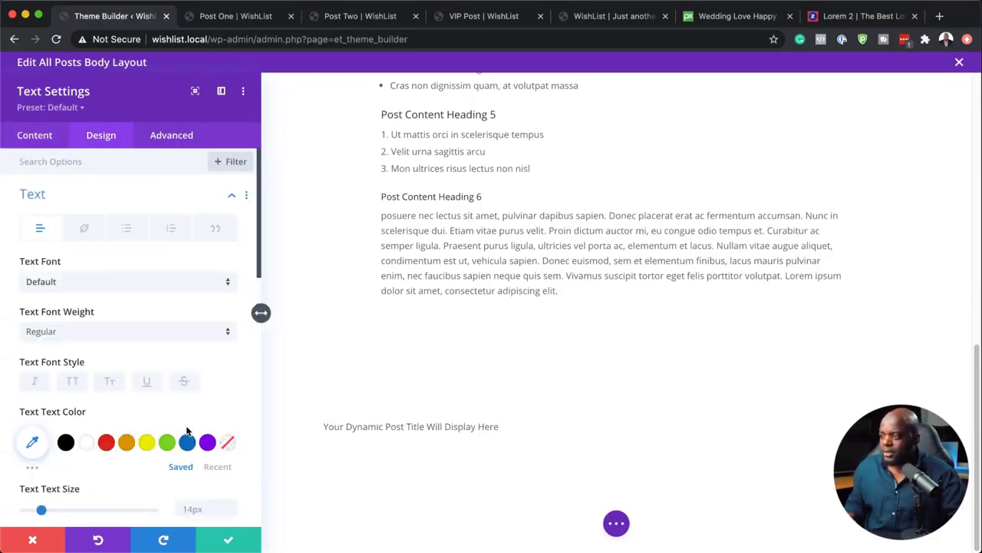
scroll(186, 432, down, 1)
drag(41, 484, 69, 492)
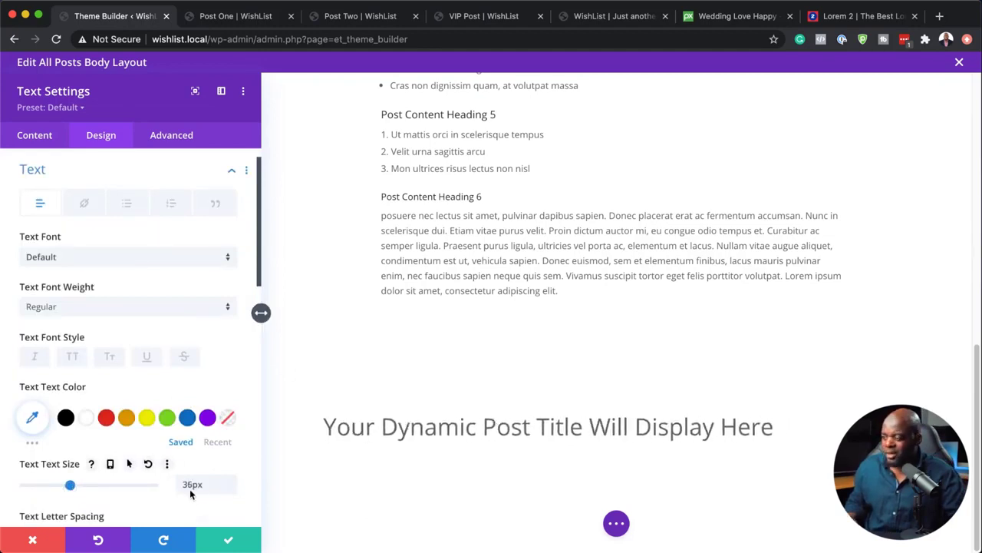
click(89, 421)
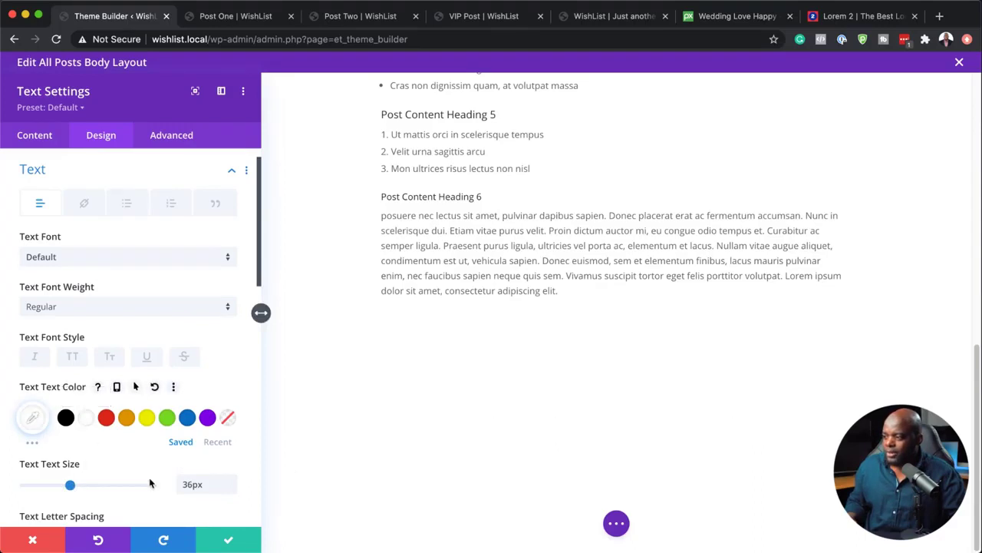
click(228, 539)
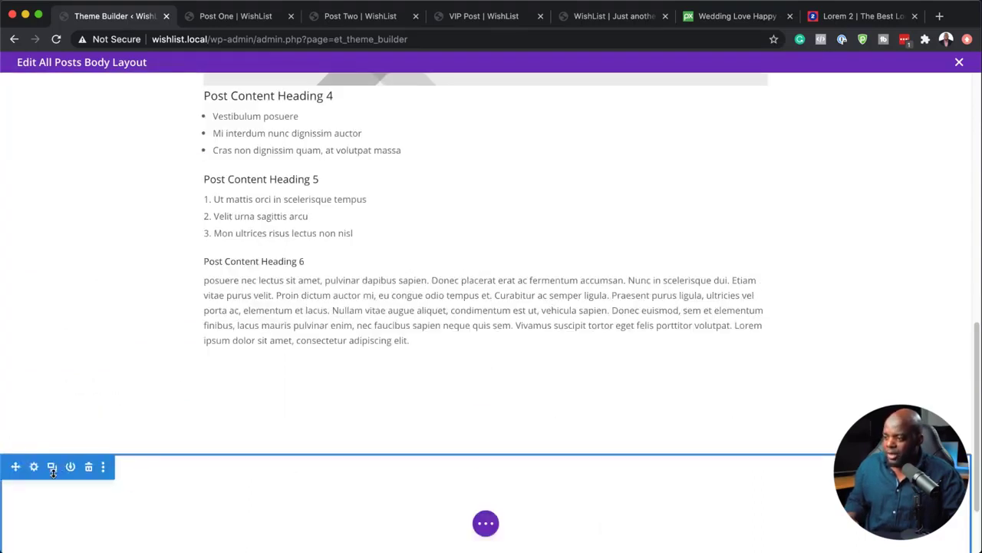
Move the title section above the post content section and give it a dark blue #002c51 background
drag(16, 465, 118, 81)
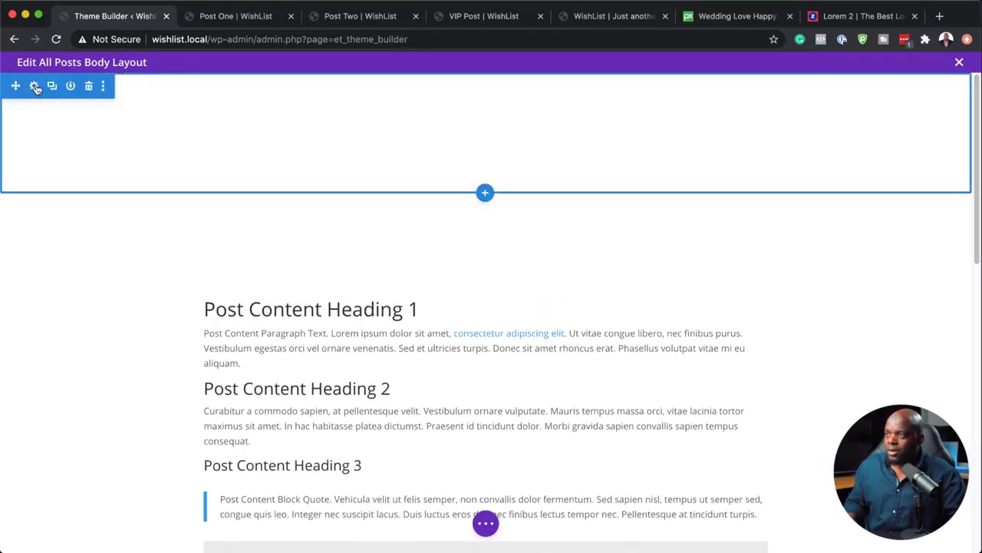
click(35, 86)
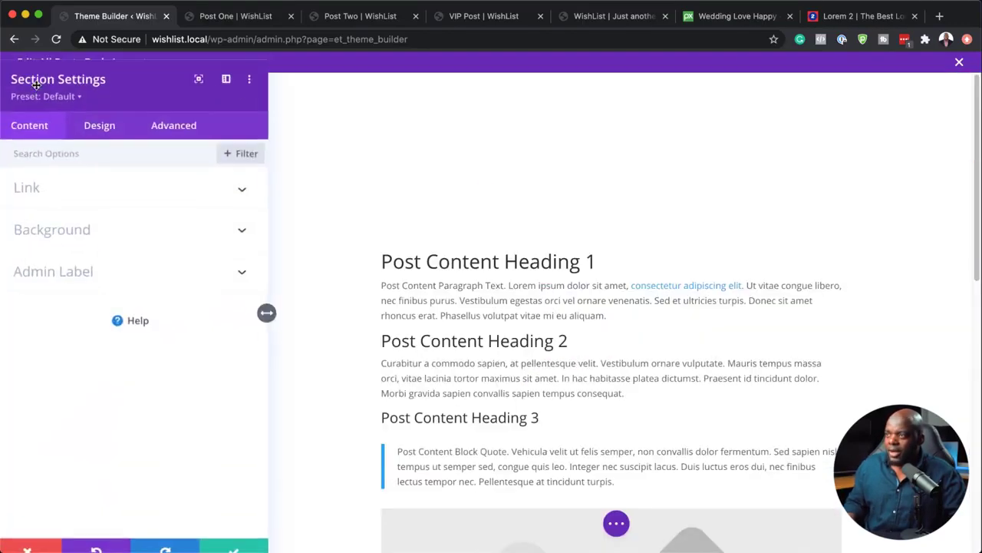
click(77, 236)
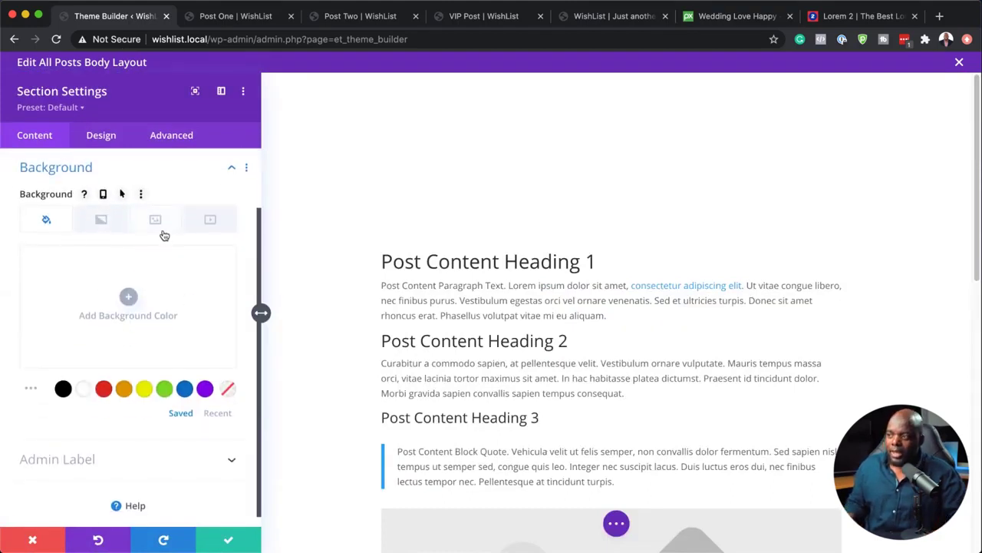
click(128, 298)
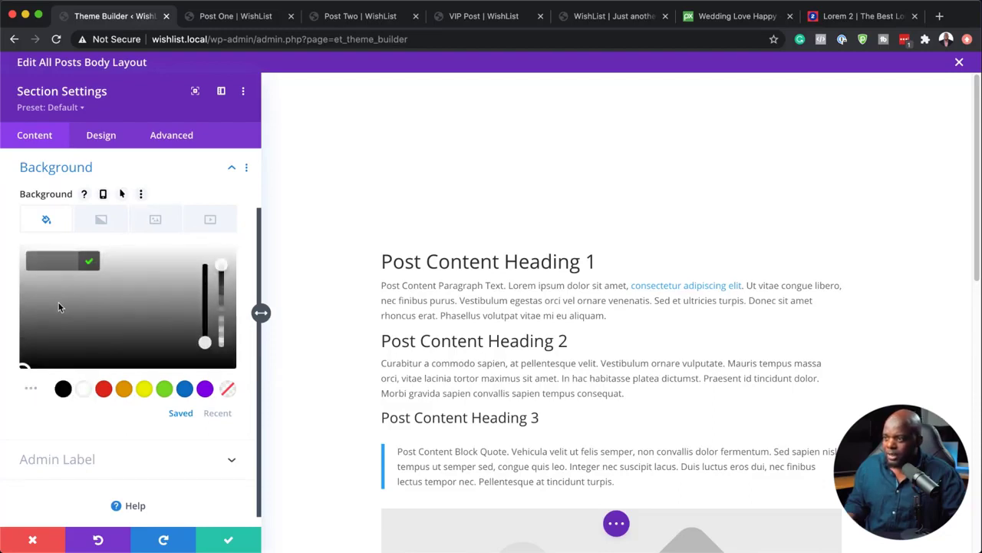
drag(58, 302, 47, 318)
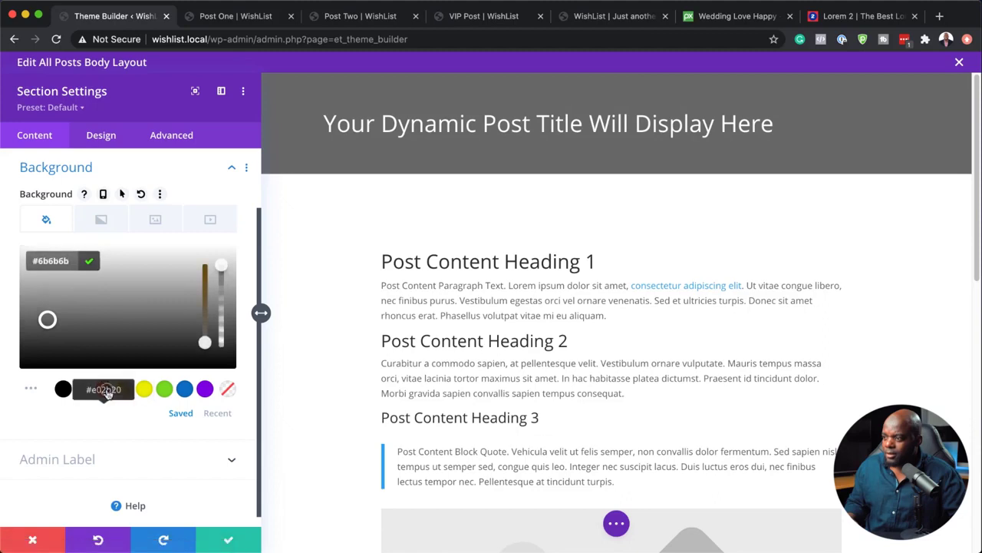
click(104, 389)
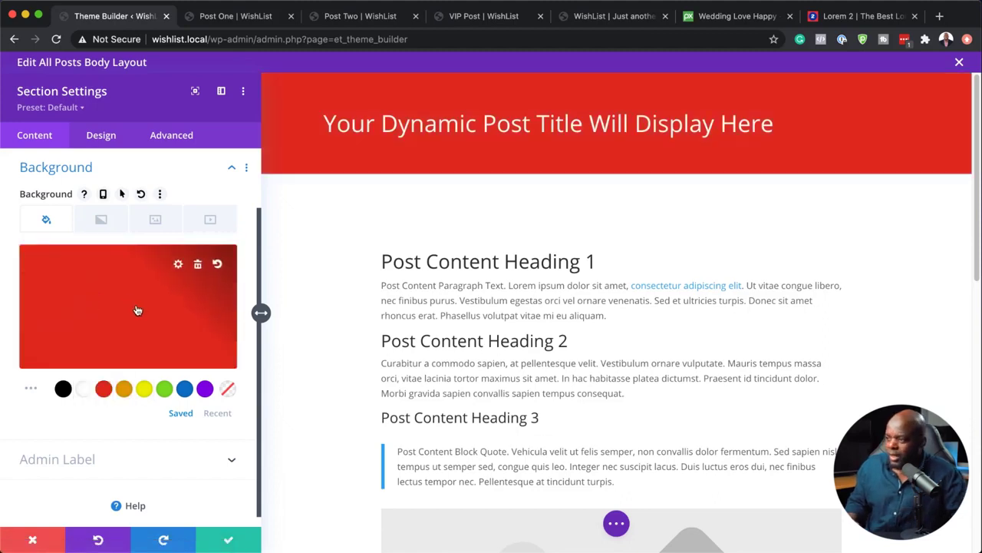
click(87, 315)
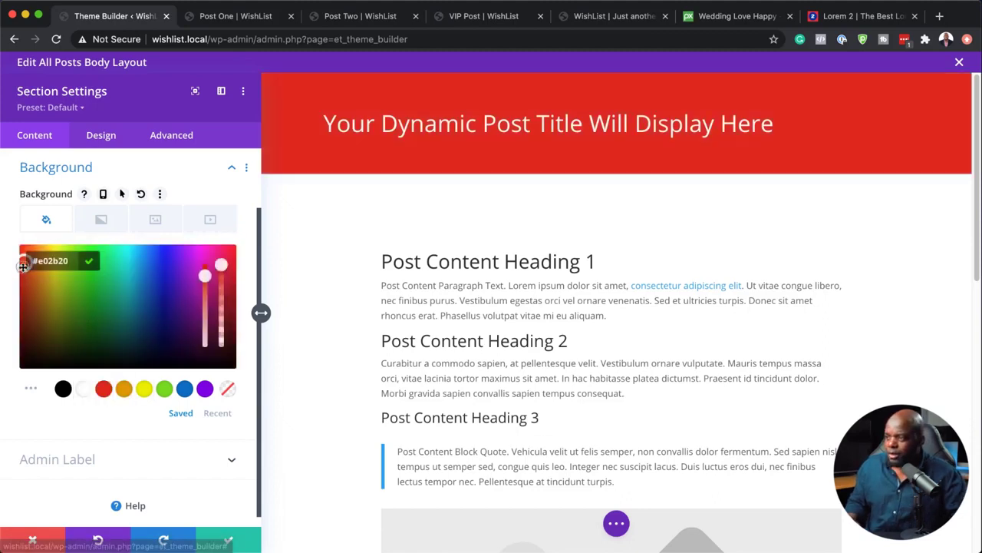
drag(26, 273, 147, 333)
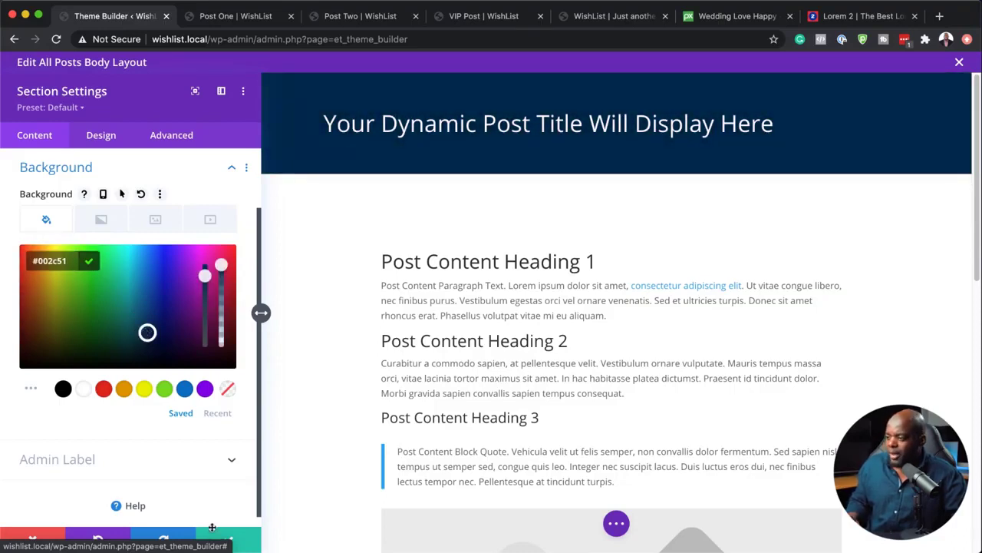
Link the title section's top and bottom padding, enter 4vw, and save the section settings
click(105, 143)
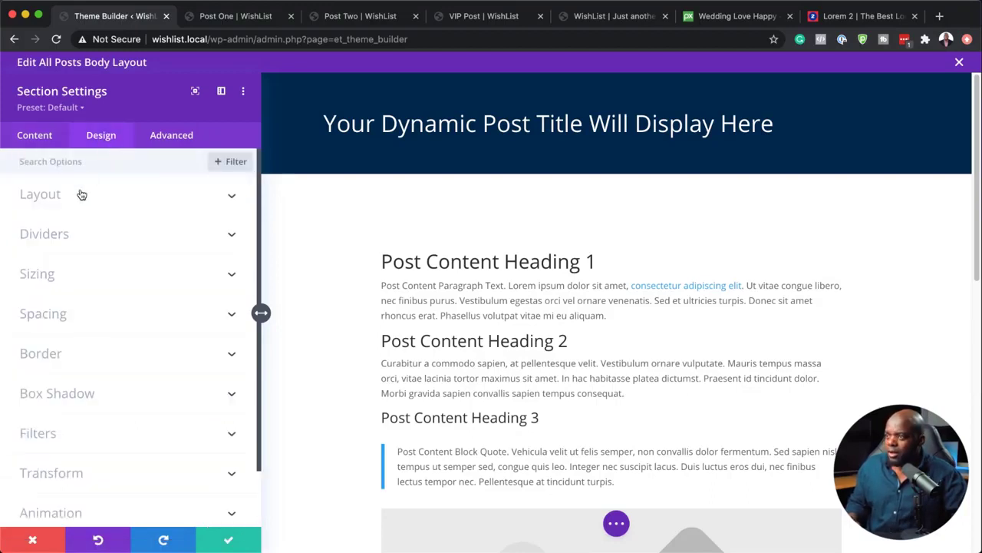
click(64, 315)
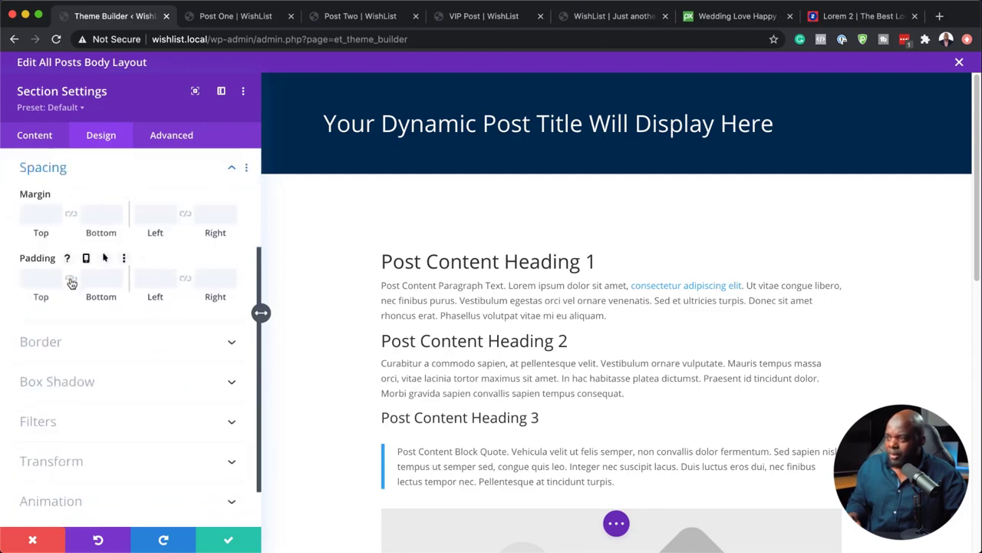
click(72, 281)
click(32, 278)
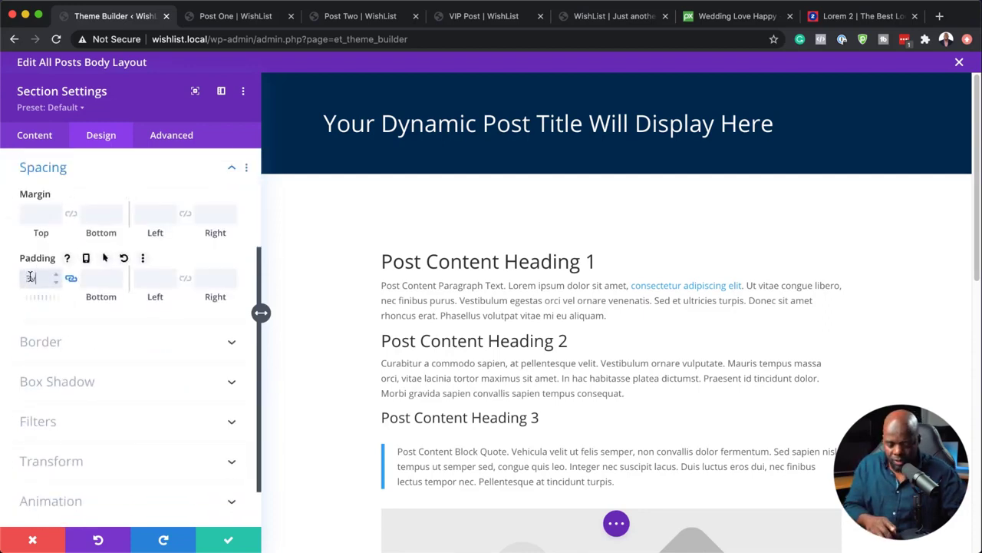
text(4vw)
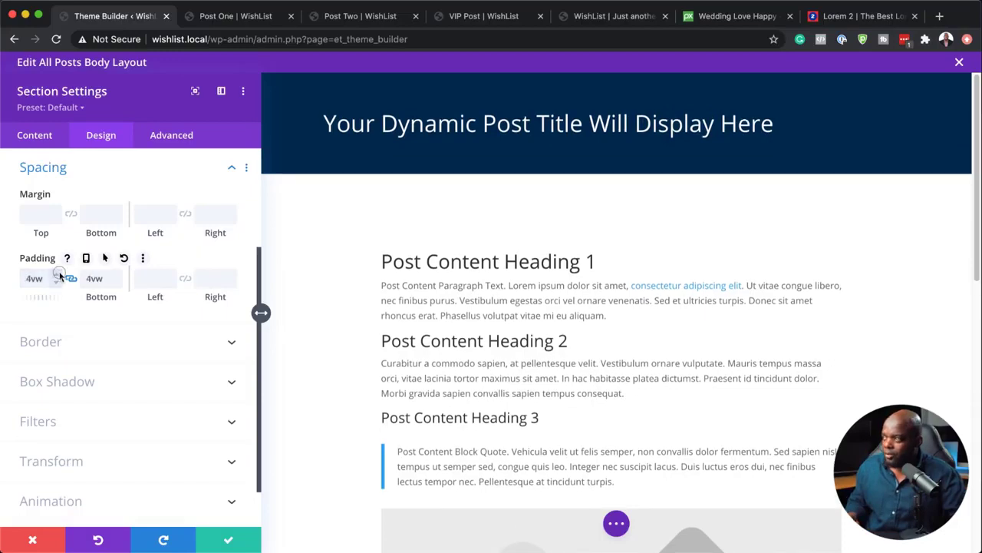
click(228, 539)
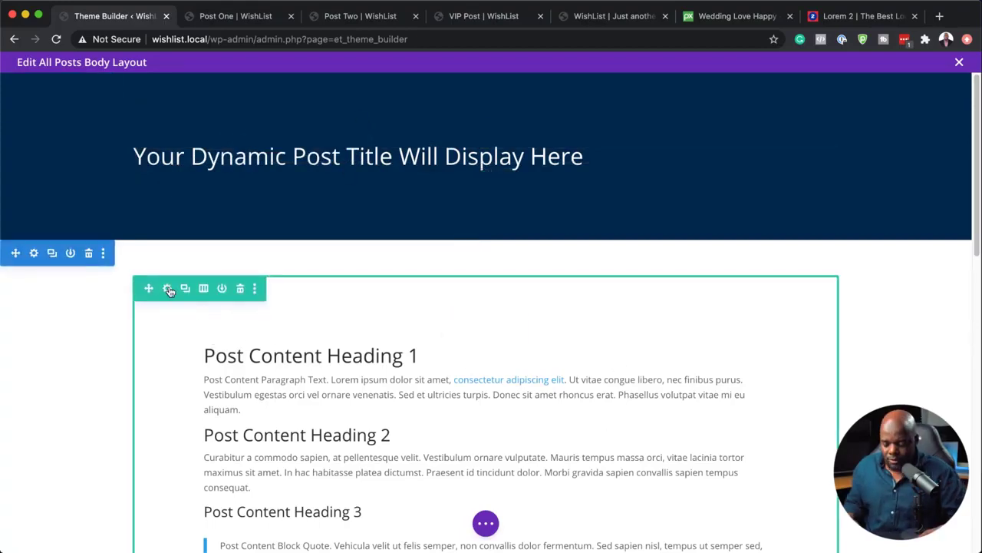
Save the All Posts body layout, close the layout editor, and save the Theme Builder changes
key(super+s)
click(960, 62)
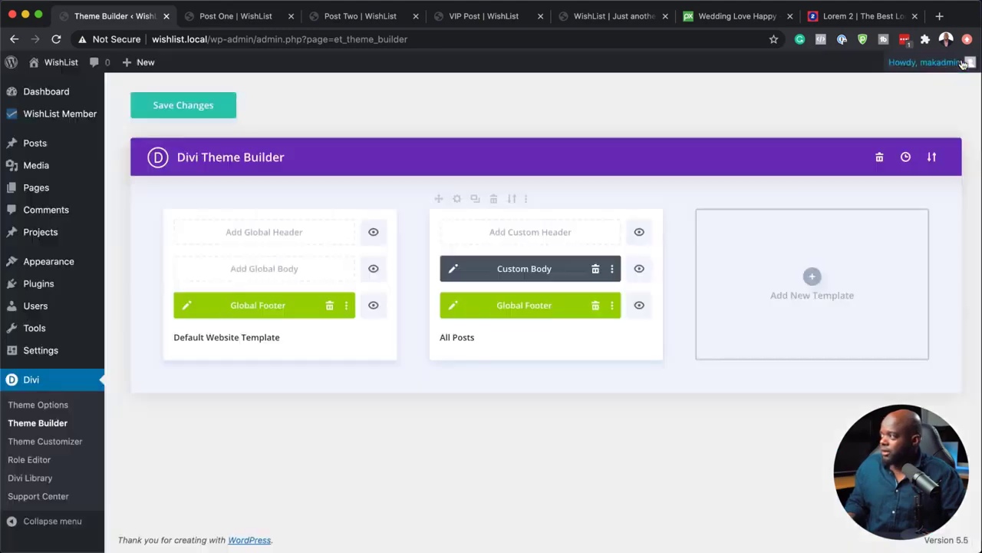
click(217, 115)
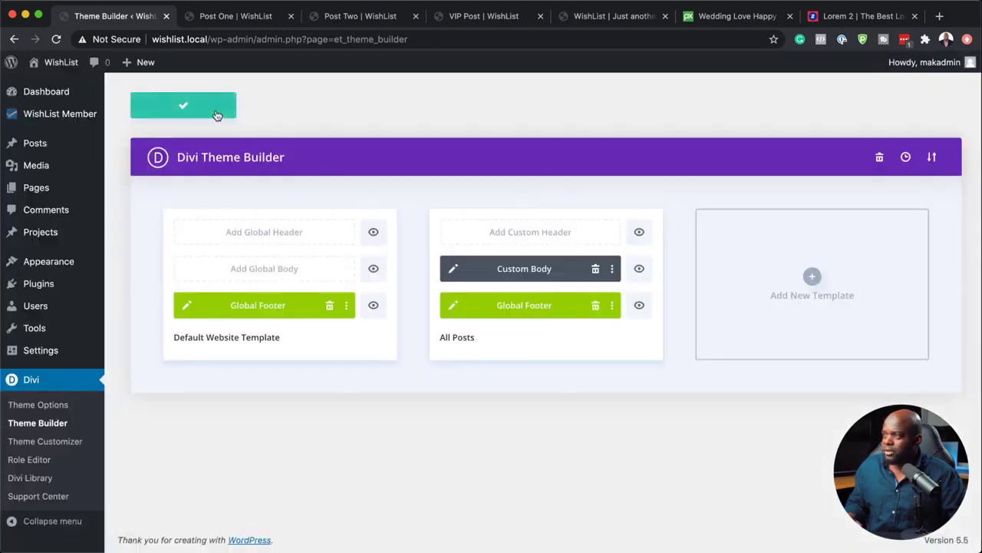
Check the Post Two page's title banner and content under the new template, and return to the Theme Builder
click(341, 11)
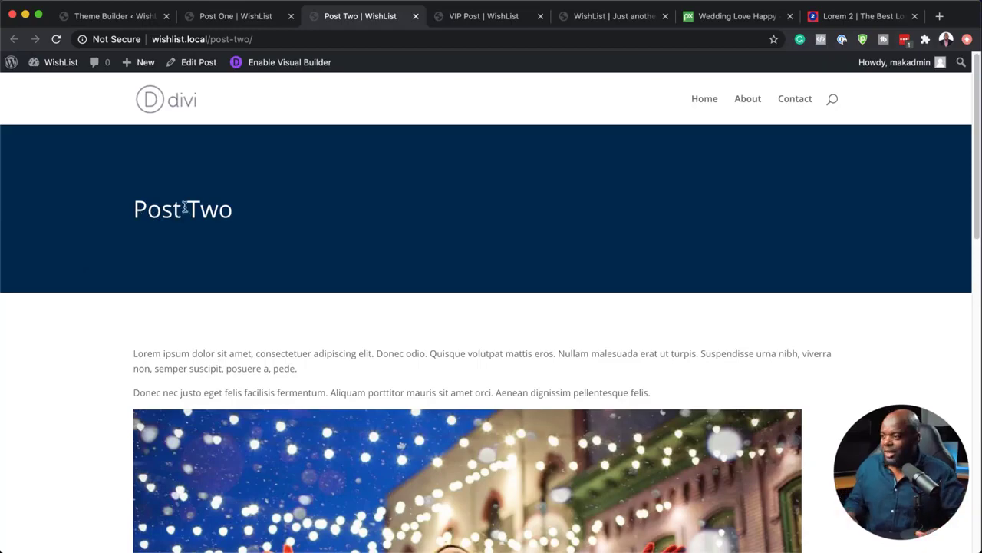
scroll(183, 256, down, 5)
scroll(183, 256, down, 7)
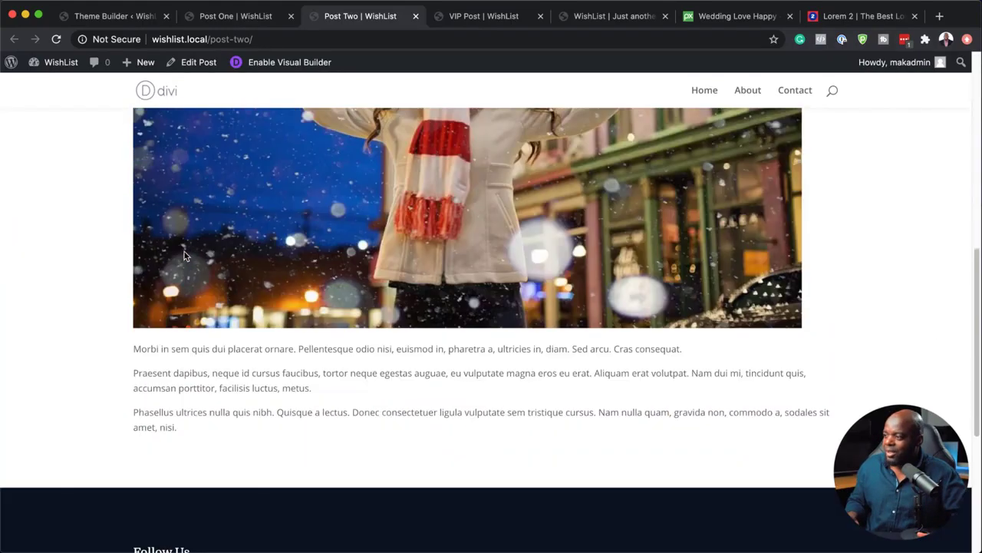
scroll(184, 255, up, 10)
scroll(185, 256, up, 3)
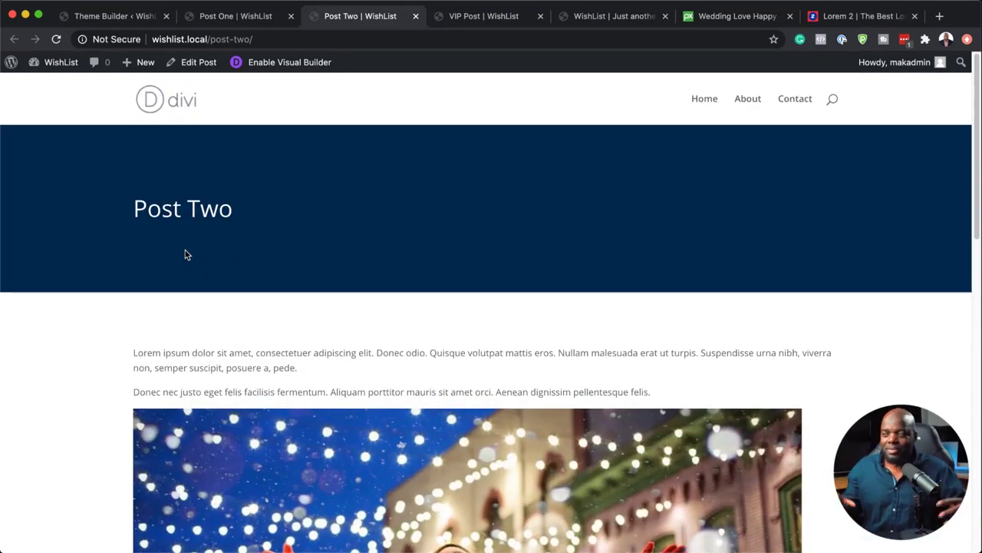
click(113, 17)
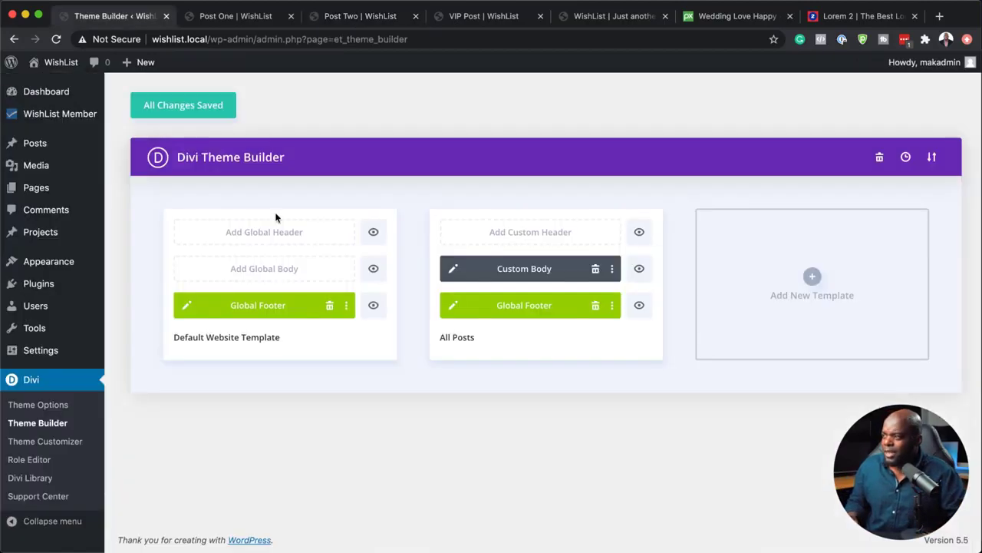
Set the dynamic post title's font weight to Bold in the All Posts body layout and save the text settings
click(452, 268)
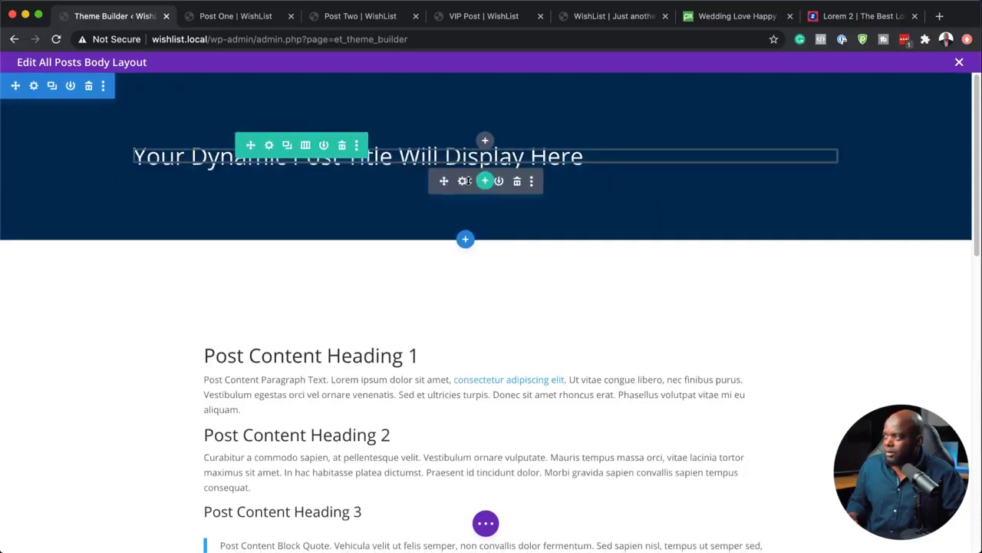
click(463, 182)
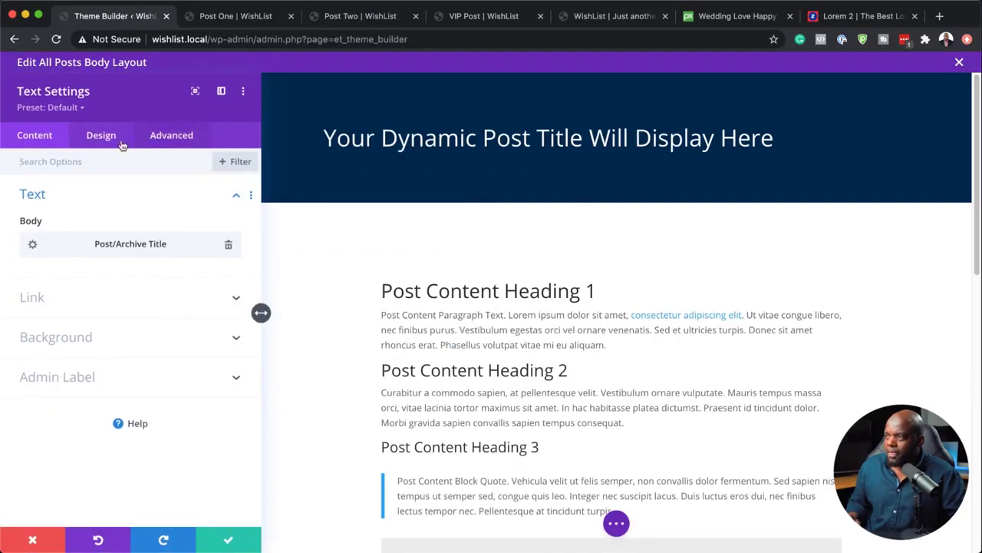
click(106, 137)
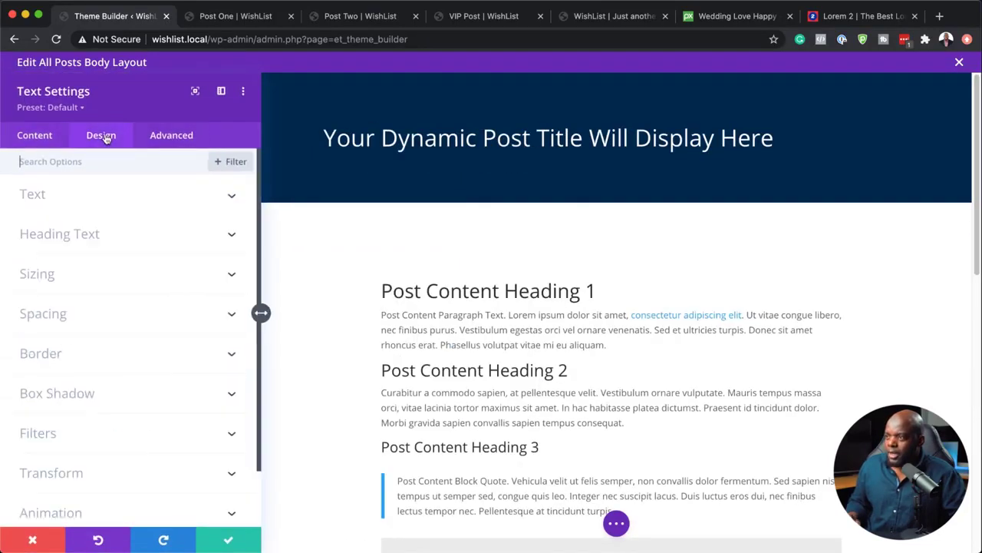
click(37, 193)
click(96, 331)
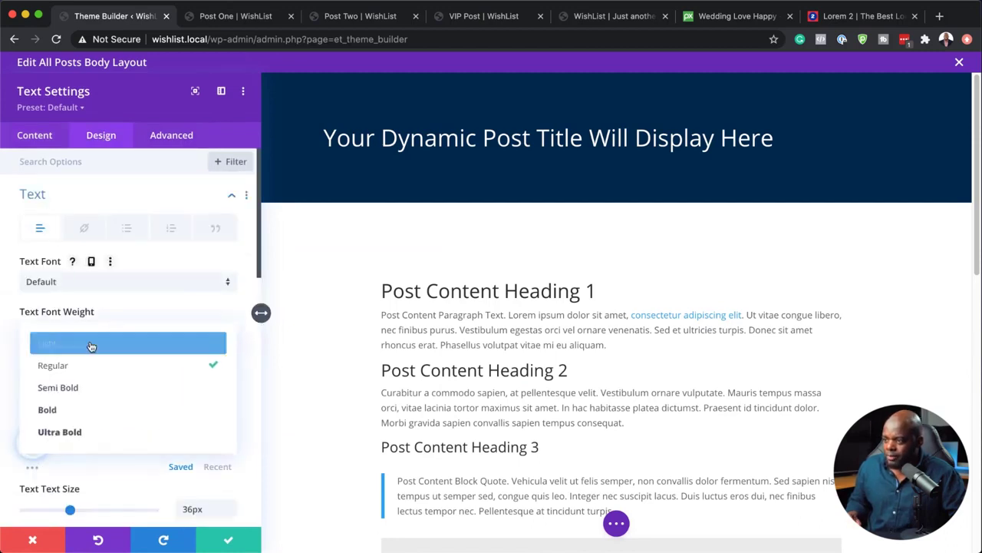
click(82, 417)
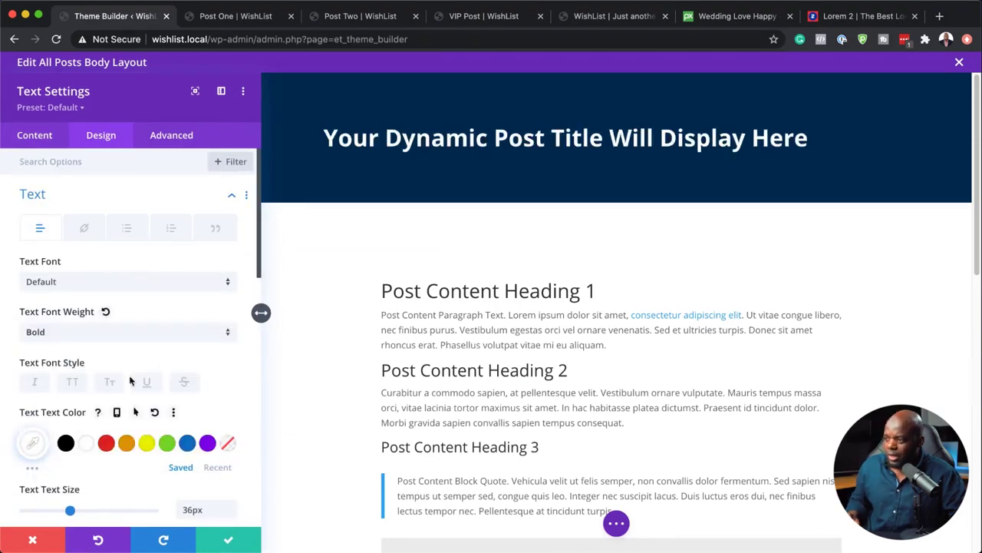
click(226, 539)
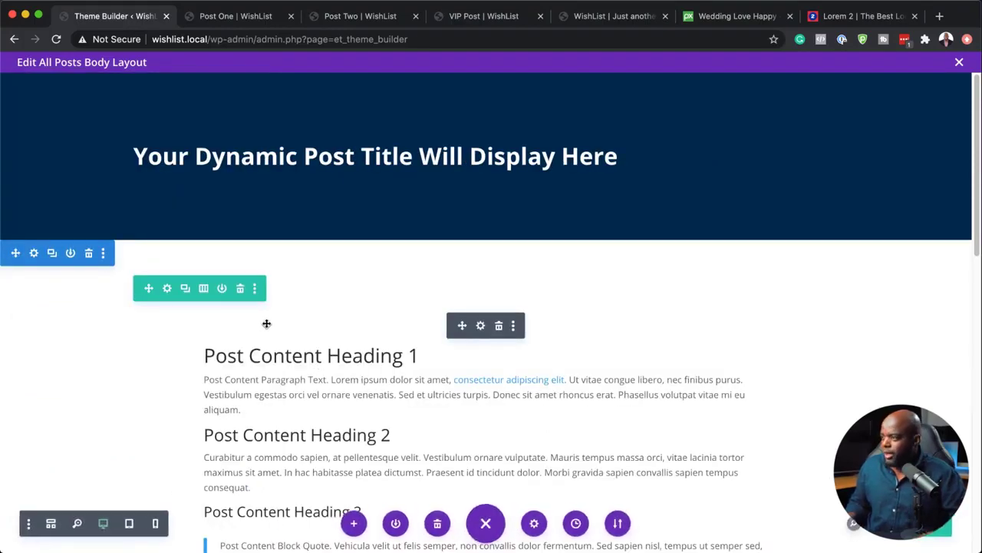
Reload the Post Two and Post One pages and check their title banners and content under the updated template
key(super+3)
click(57, 39)
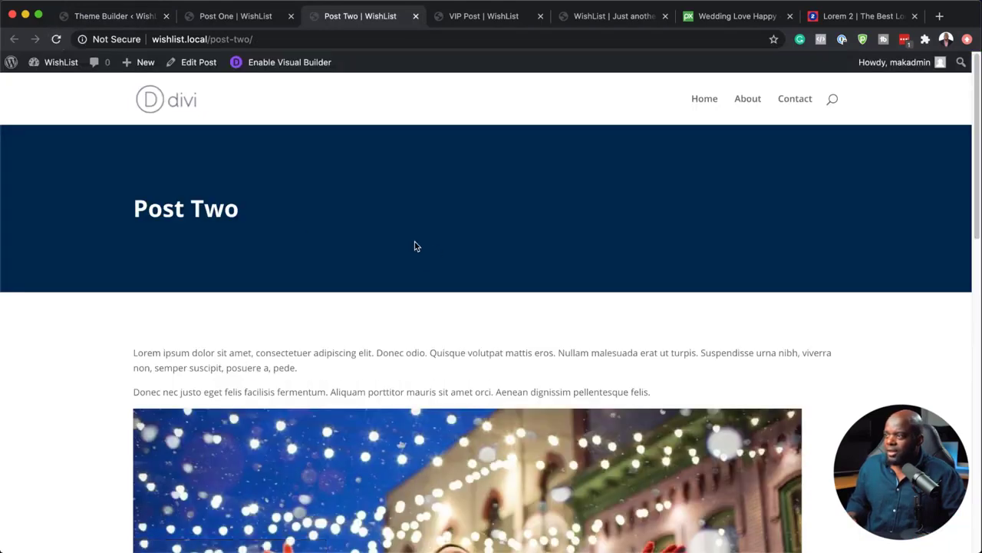
drag(136, 210, 241, 206)
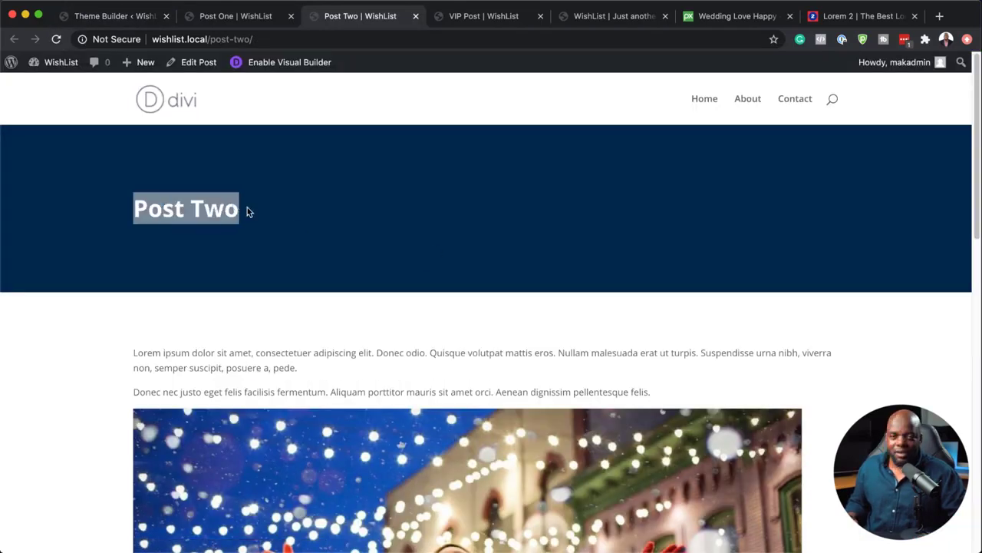
click(271, 215)
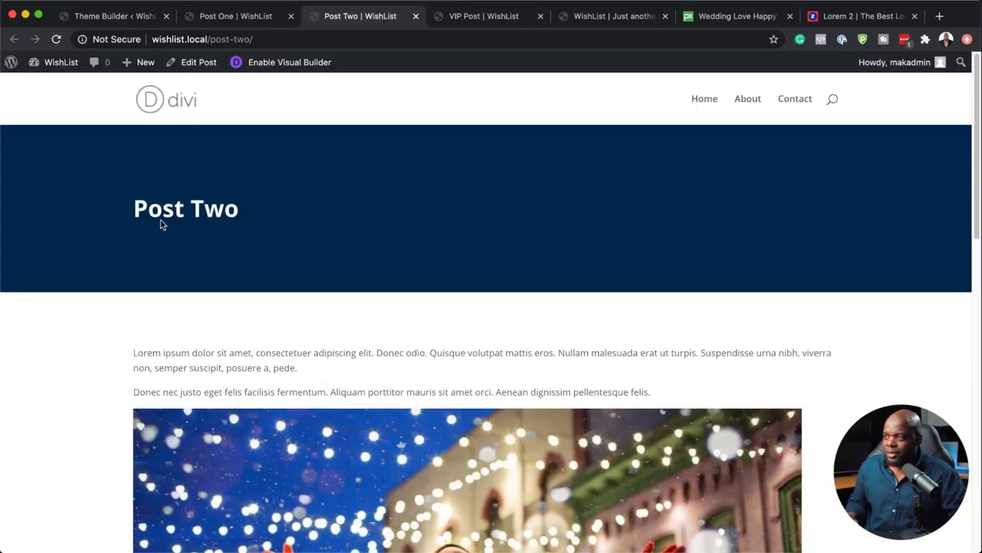
click(248, 19)
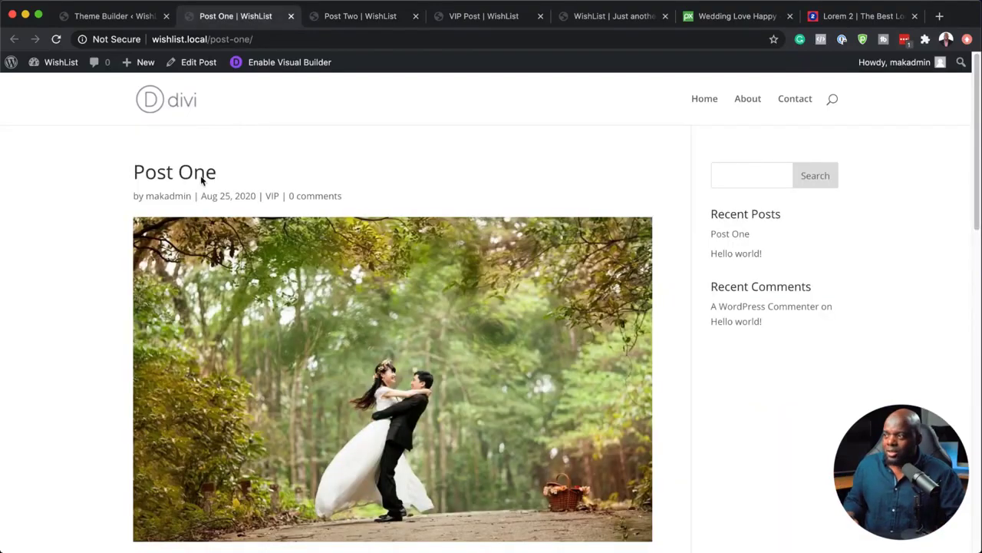
click(57, 39)
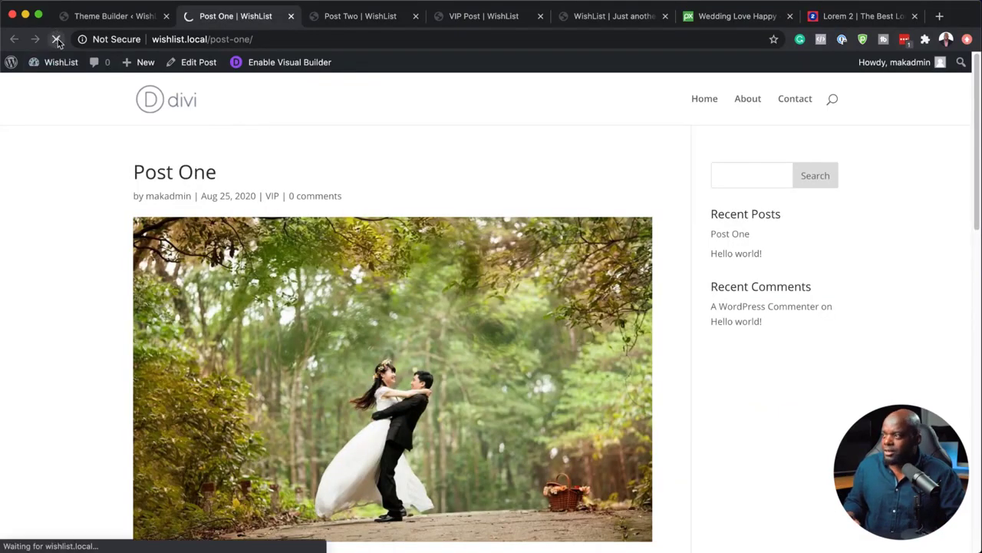
scroll(299, 334, down, 3)
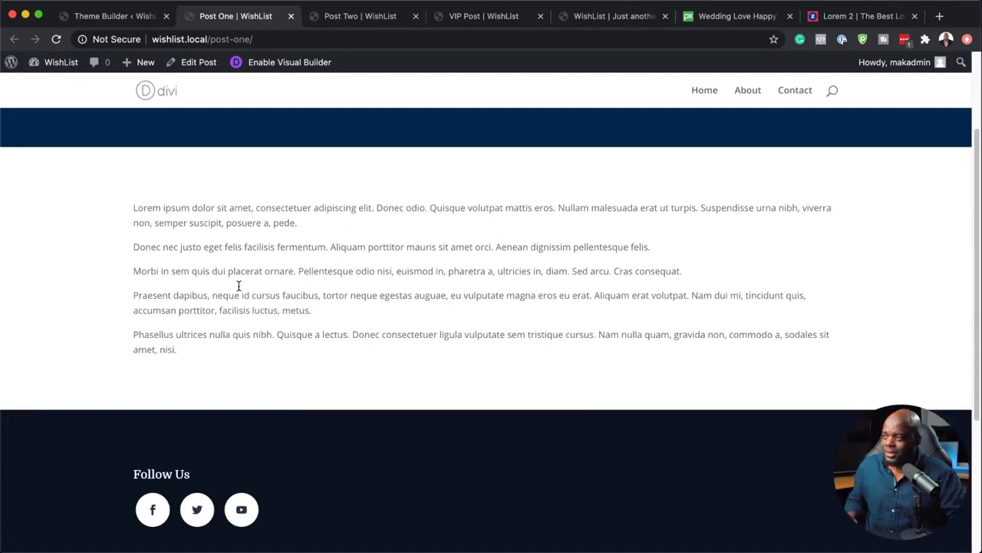
click(350, 17)
scroll(261, 307, down, 3)
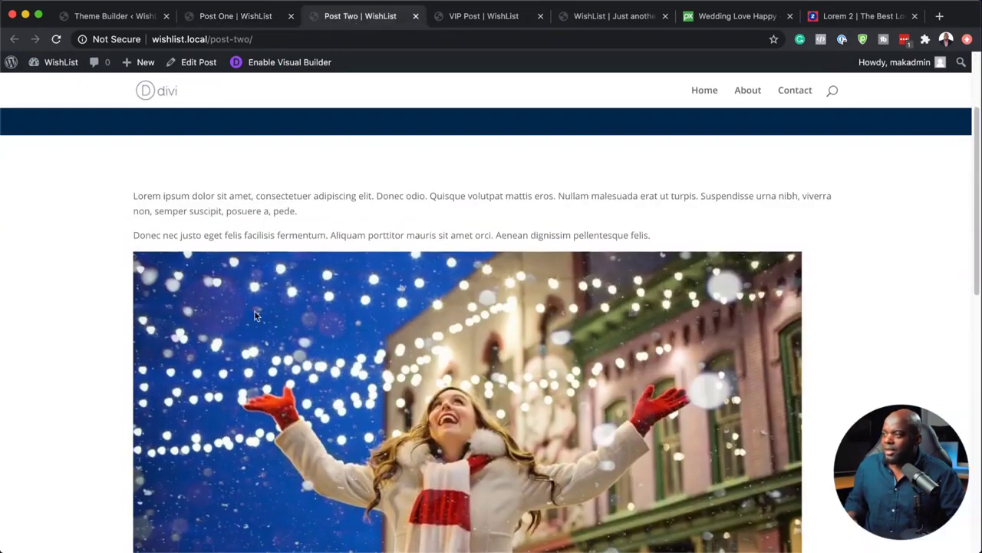
Reload the VIP Post page, review its title banner and content, and close the body layout editor in the Theme Builder
click(491, 16)
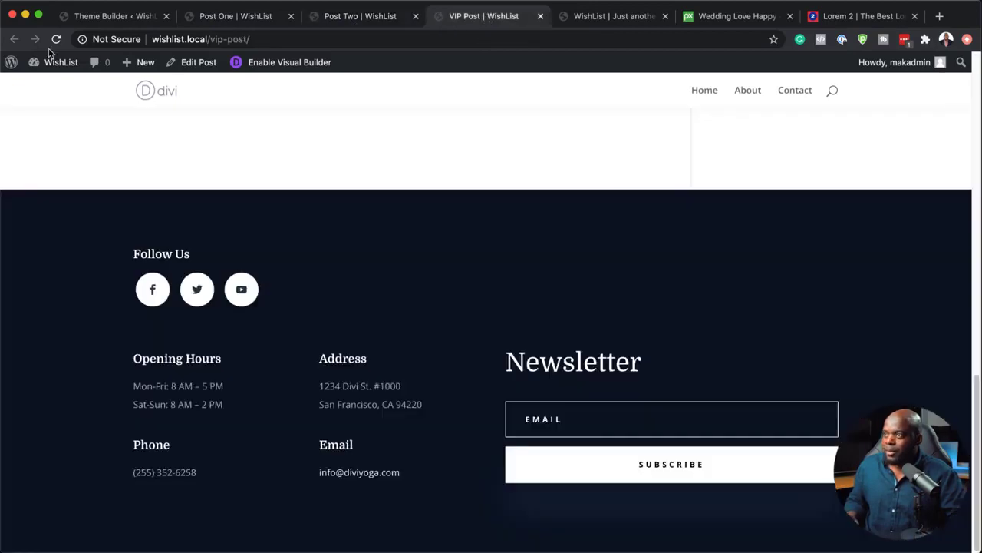
click(55, 40)
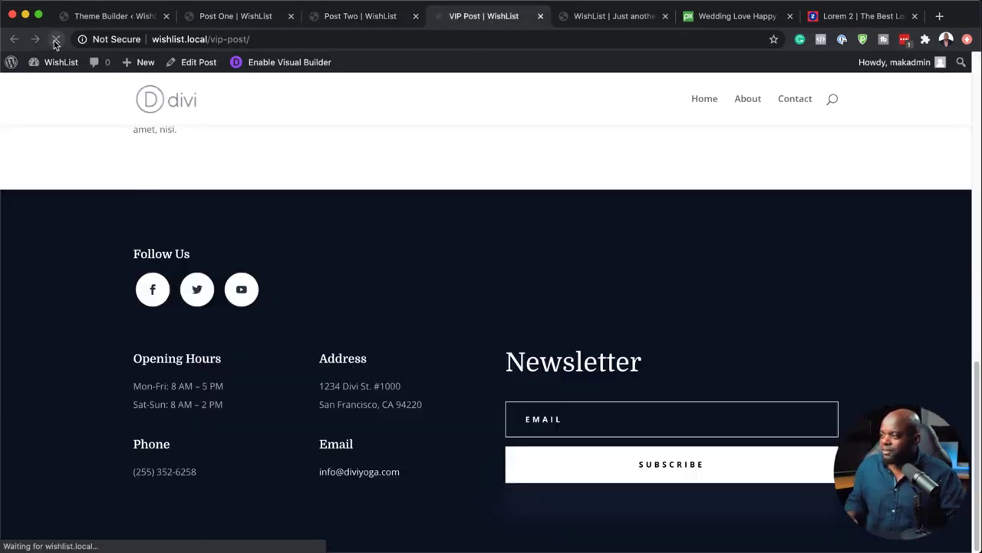
scroll(301, 204, up, 10)
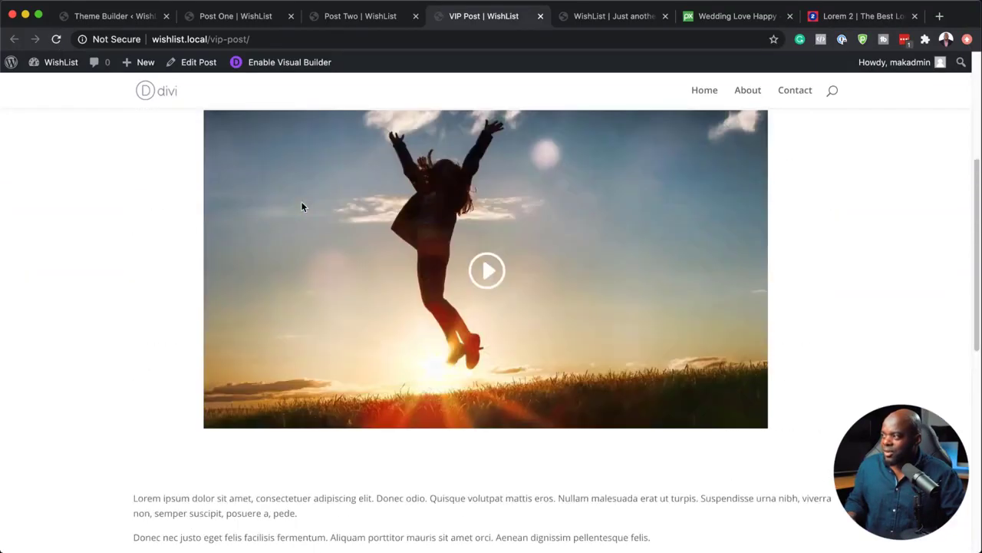
scroll(301, 206, up, 4)
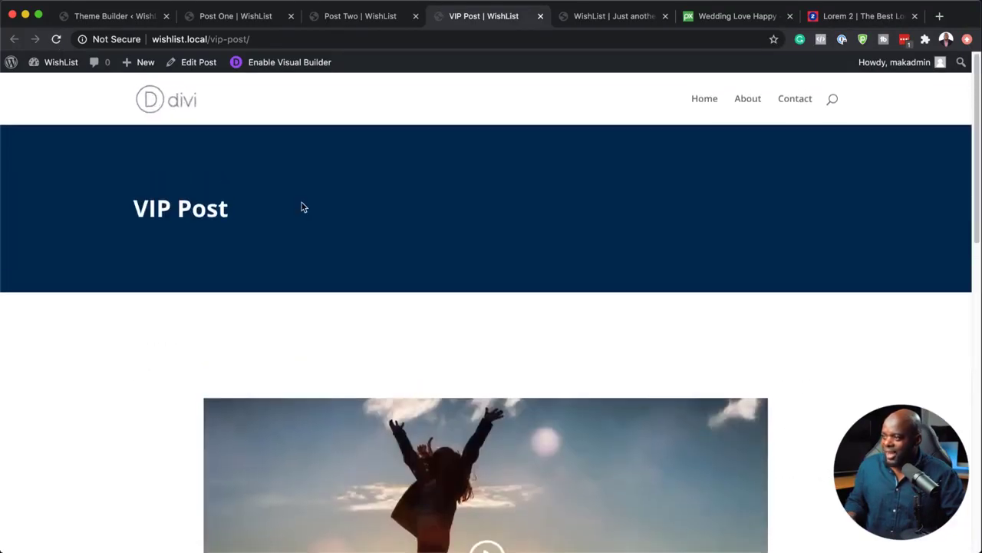
scroll(303, 205, down, 10)
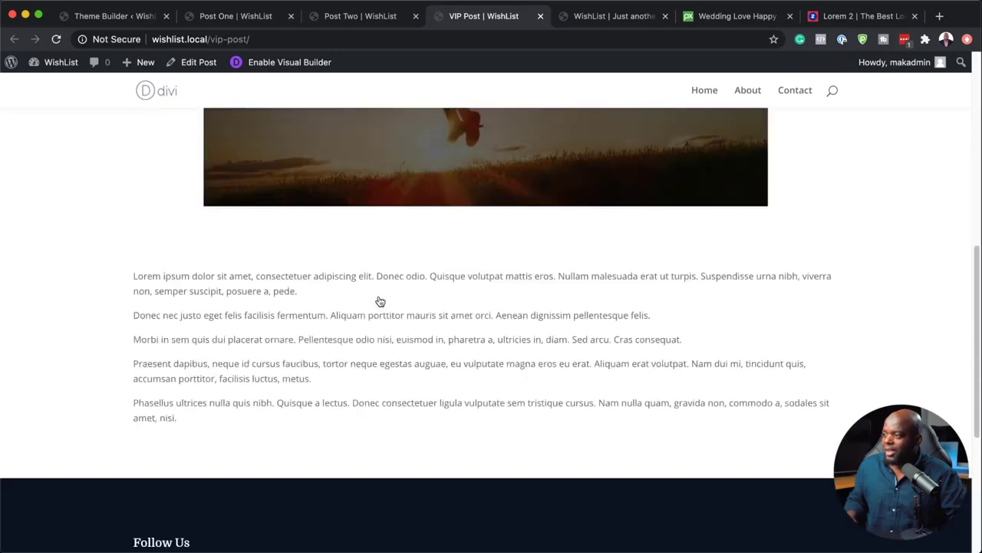
scroll(363, 251, up, 10)
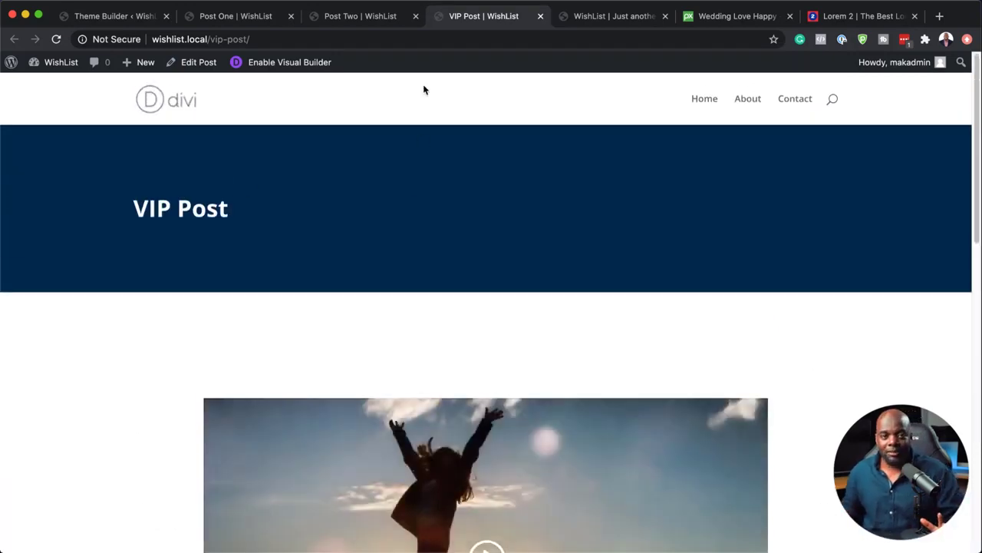
click(147, 19)
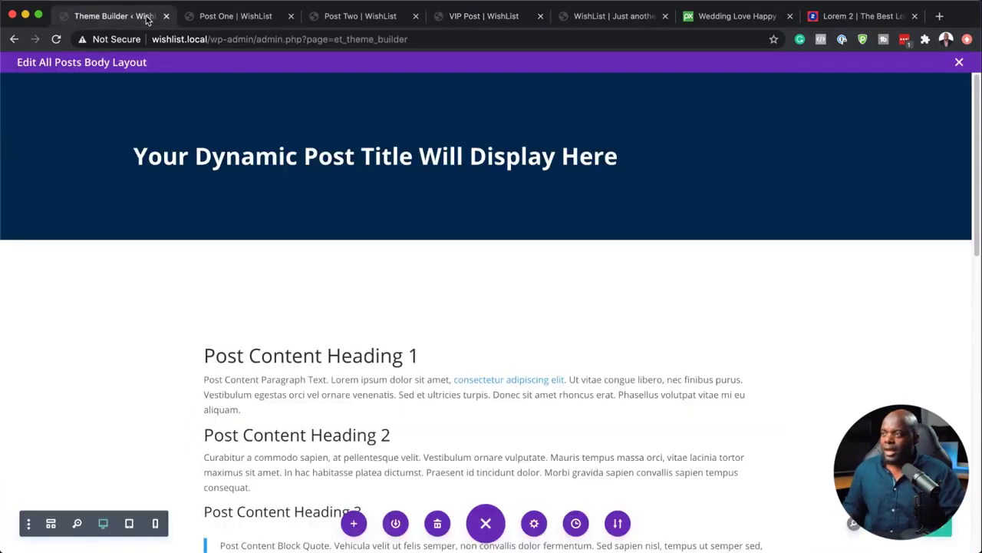
click(959, 63)
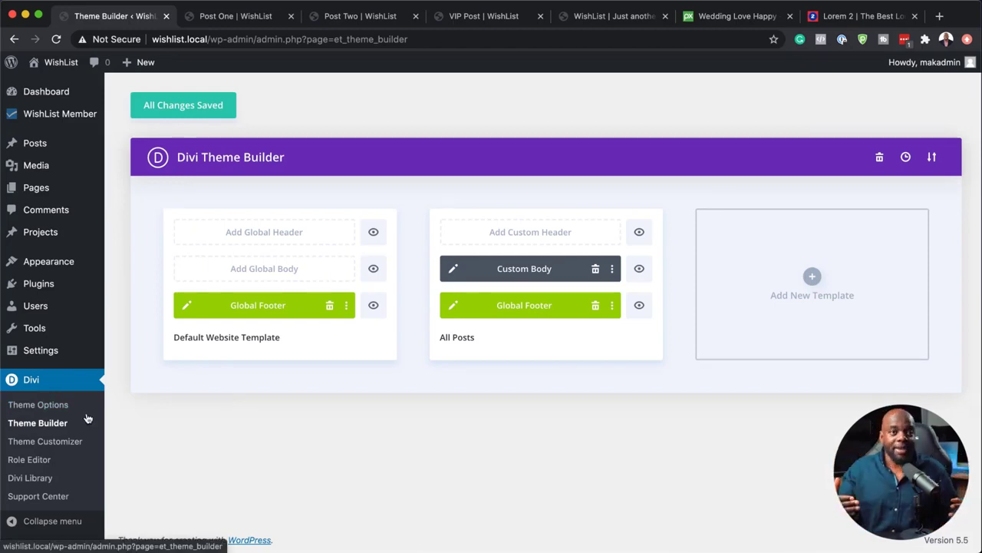
Search the plugin directory for woocommerce and install the WooCommerce plugin
mouse_move(51, 288)
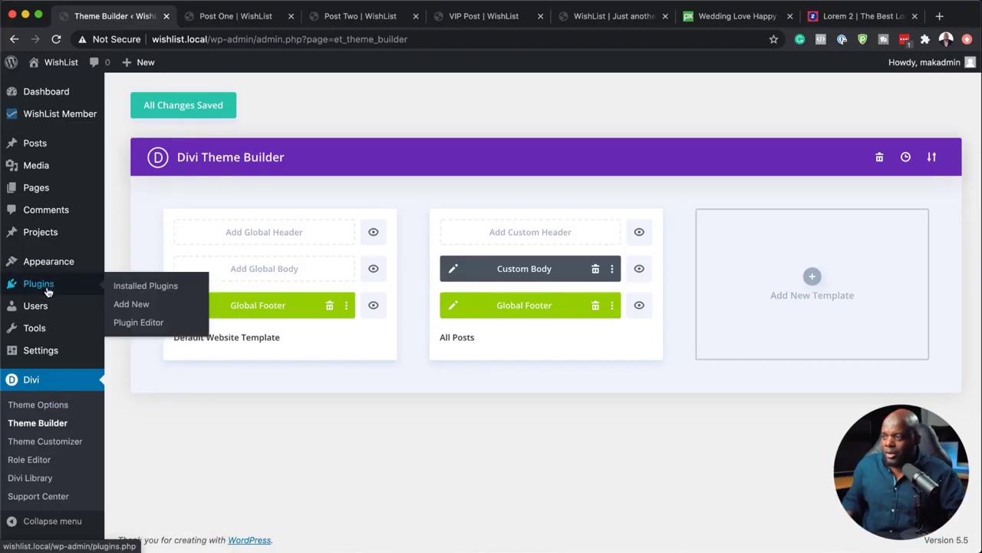
click(146, 305)
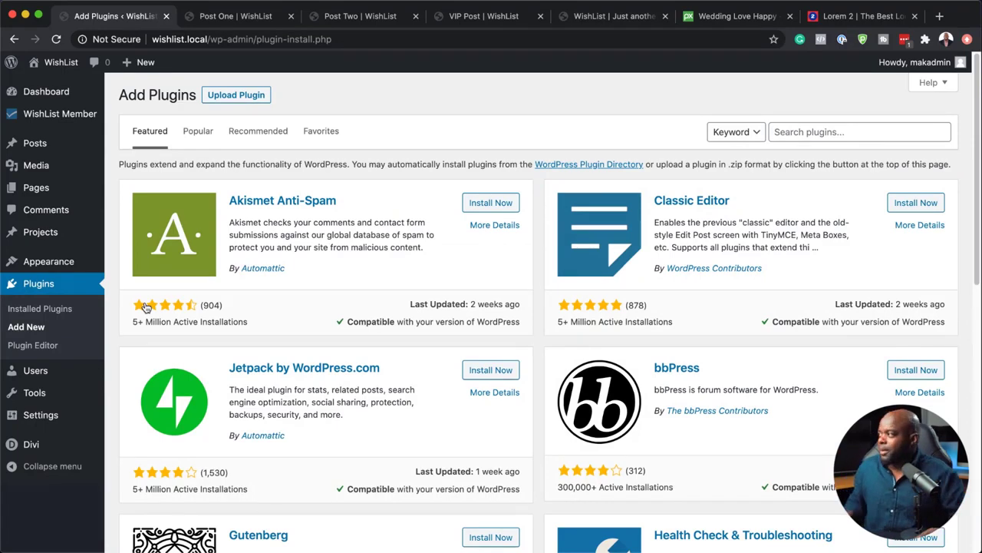
click(834, 132)
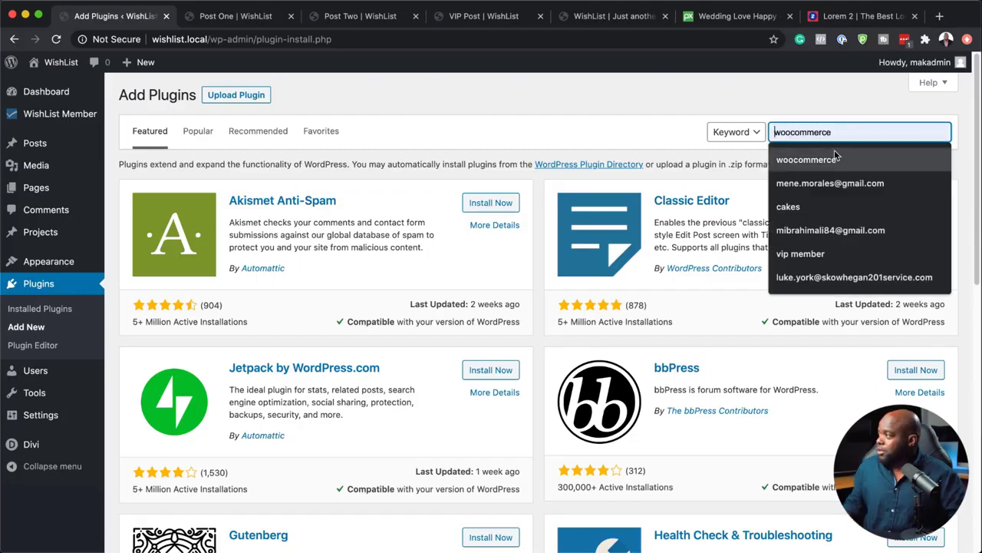
click(834, 149)
click(491, 208)
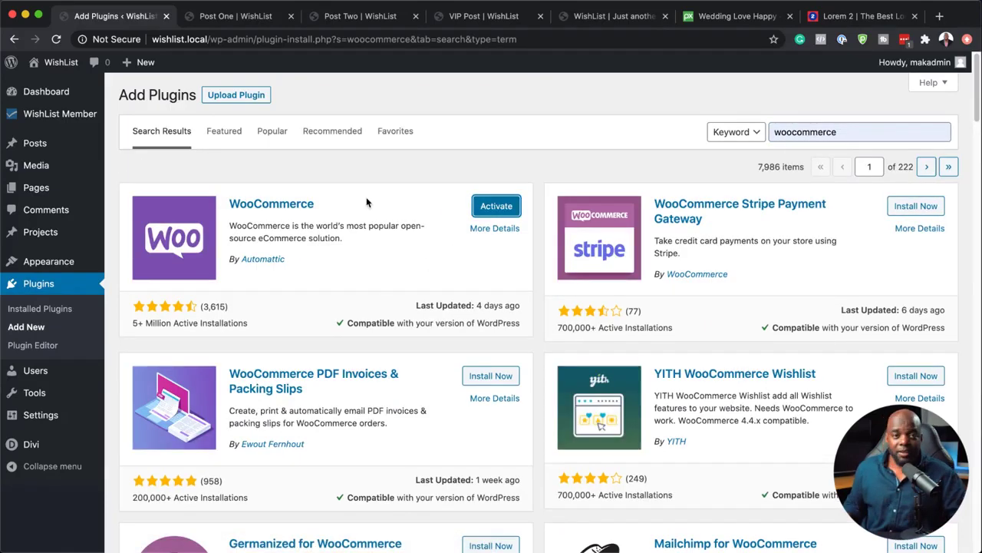
Activate WooCommerce, decline the guided store setup, and skip the setup wizard
click(495, 207)
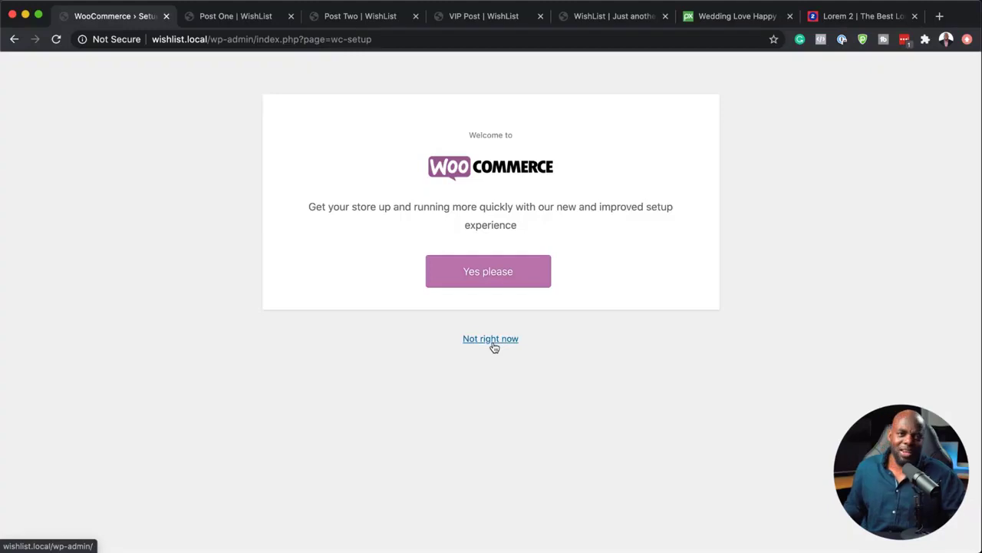
click(492, 340)
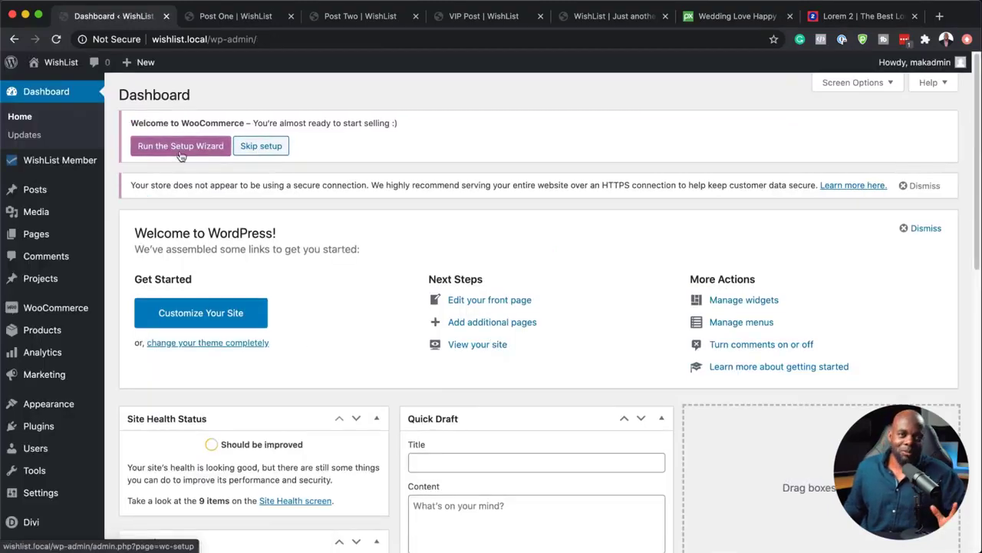
click(261, 147)
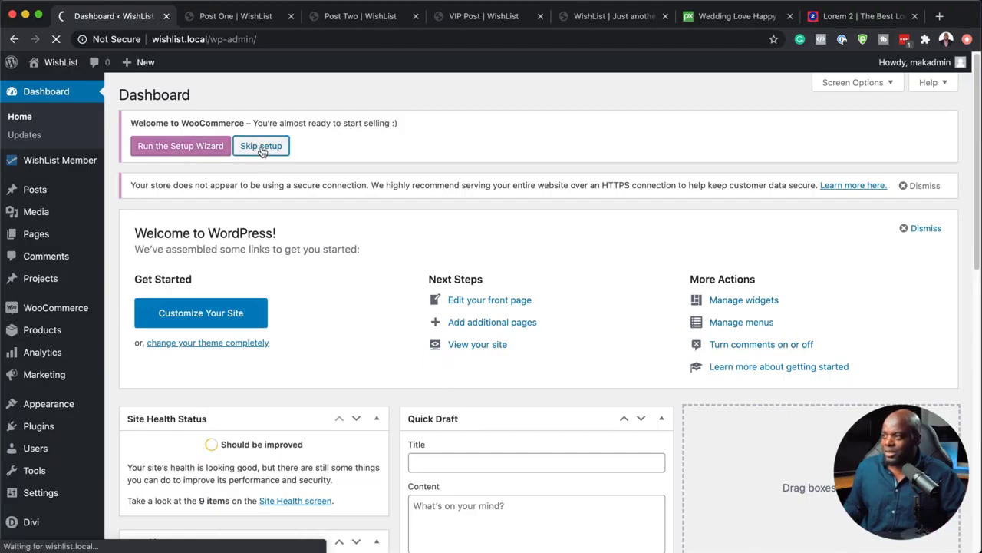
Enable PayPal as a WooCommerce payment method, save the changes, and view the General store settings
mouse_move(65, 313)
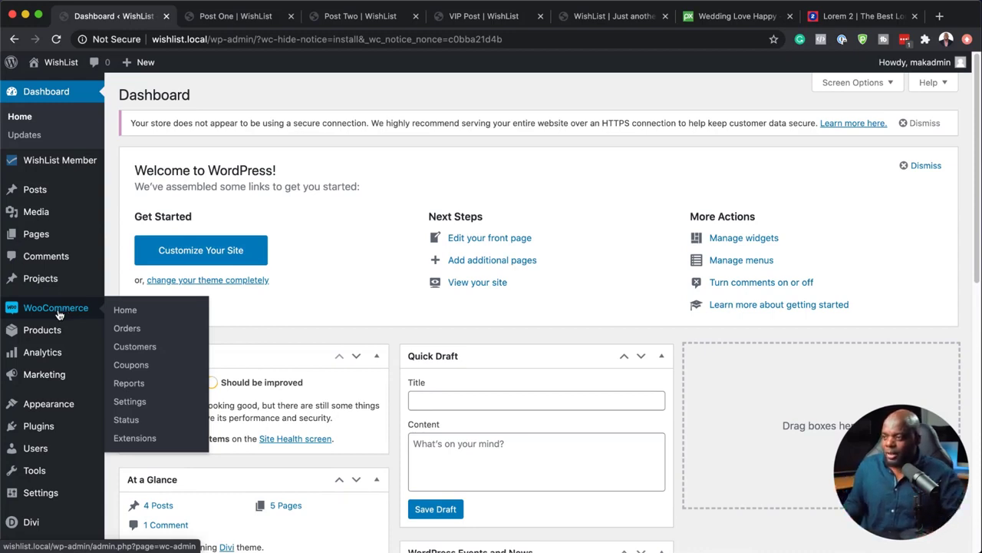
click(136, 402)
click(320, 147)
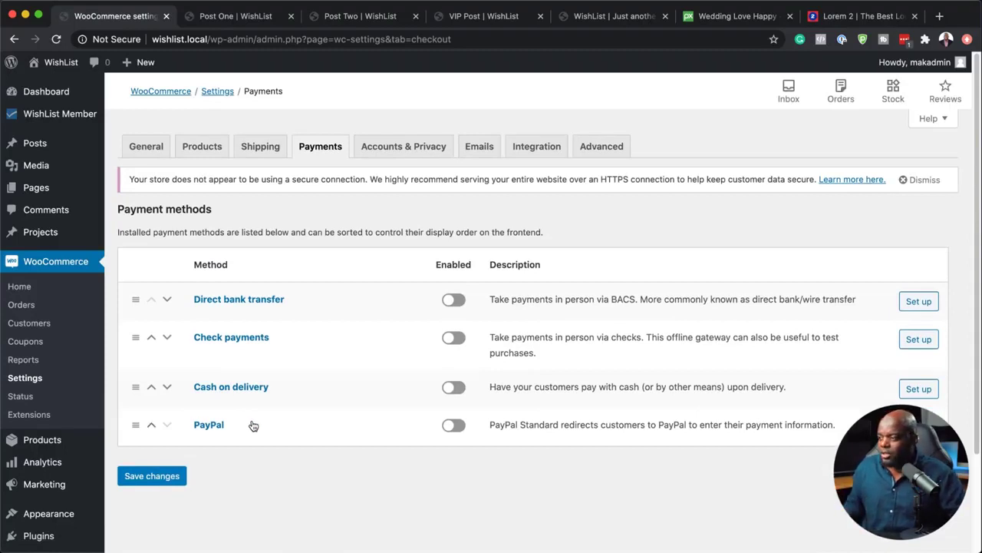
click(461, 428)
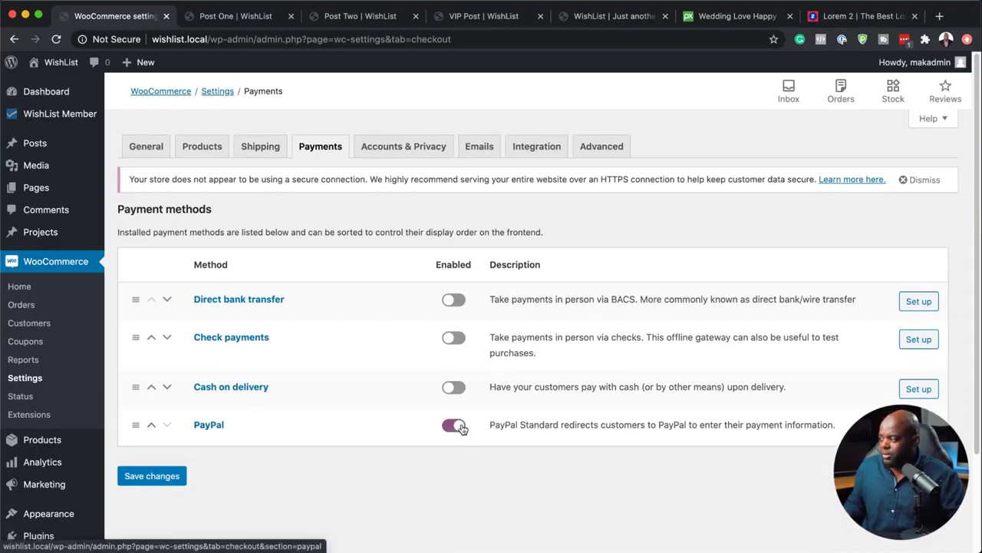
click(150, 477)
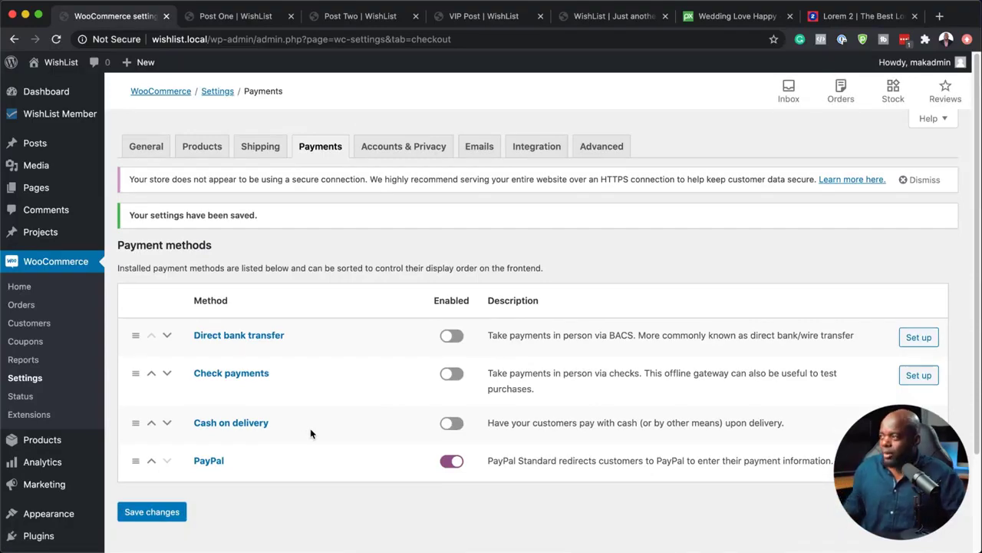
click(146, 146)
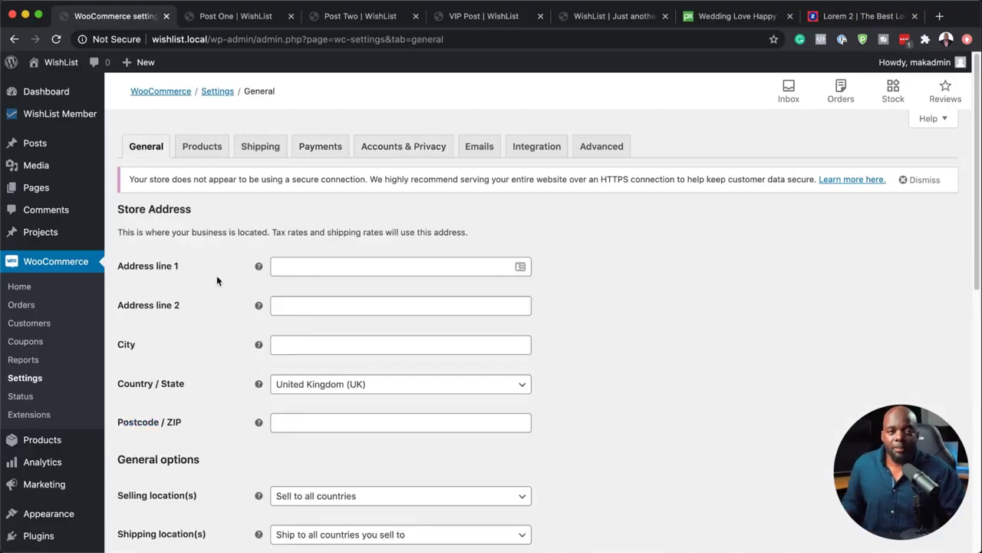
Start a new WooCommerce product and name it VIP Membership
mouse_move(81, 444)
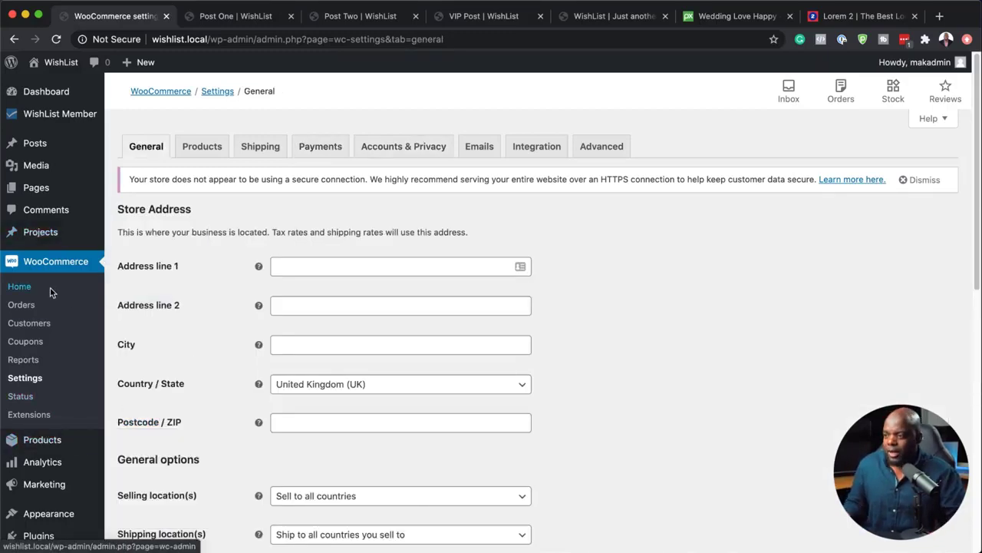
scroll(74, 408, down, 1)
scroll(73, 407, down, 1)
mouse_move(44, 424)
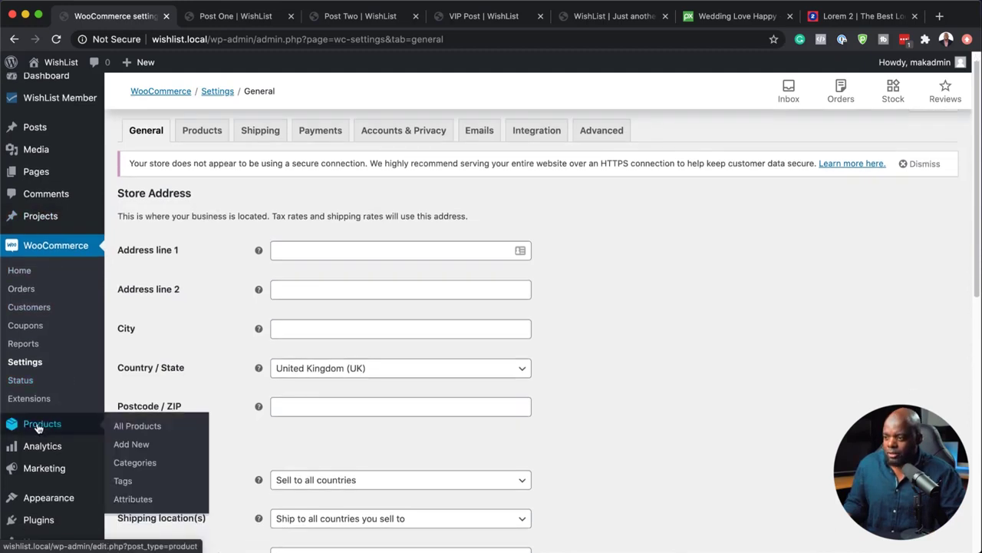
click(145, 451)
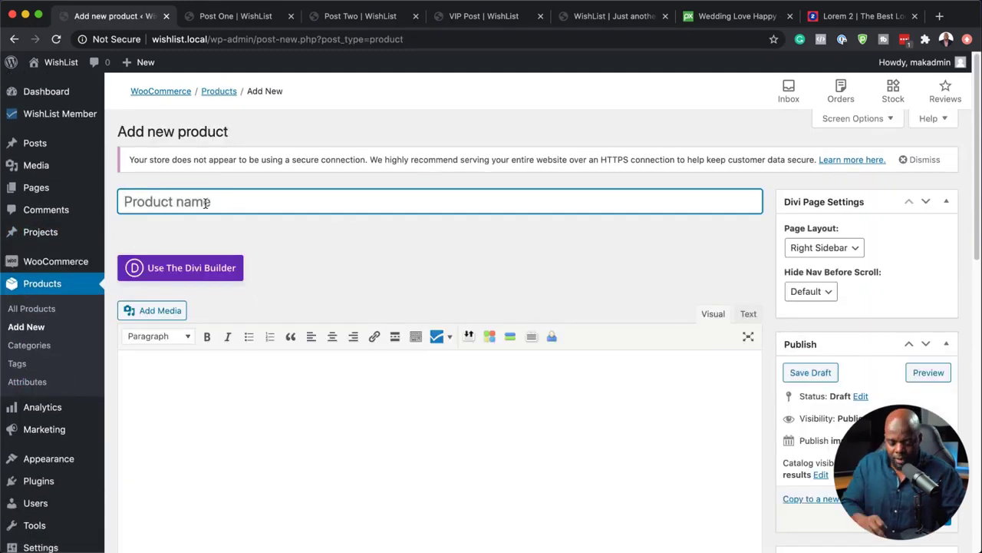
text(VIP Membership)
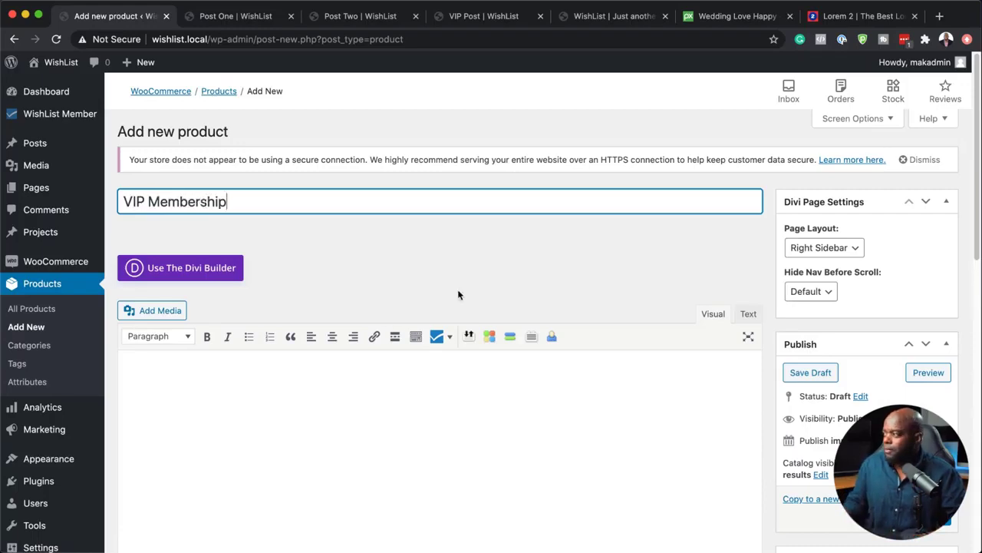
Set the VIP Membership product's regular price to £97, mark it as virtual, and publish it
scroll(570, 408, down, 6)
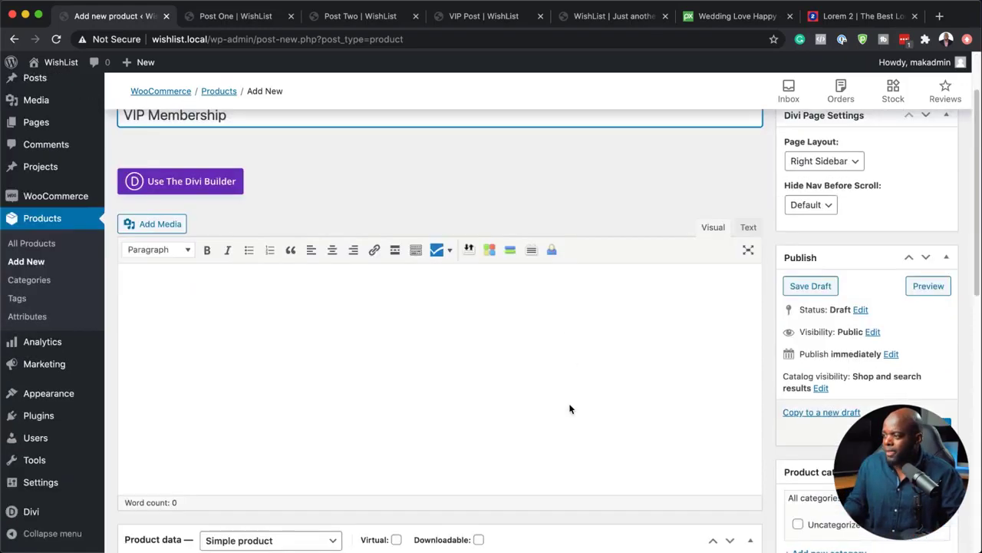
click(411, 240)
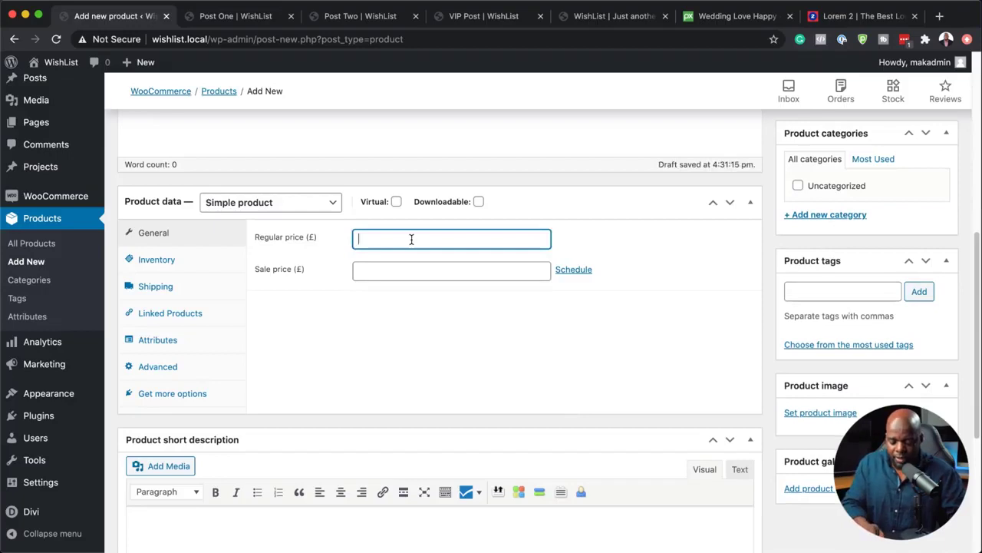
text(97)
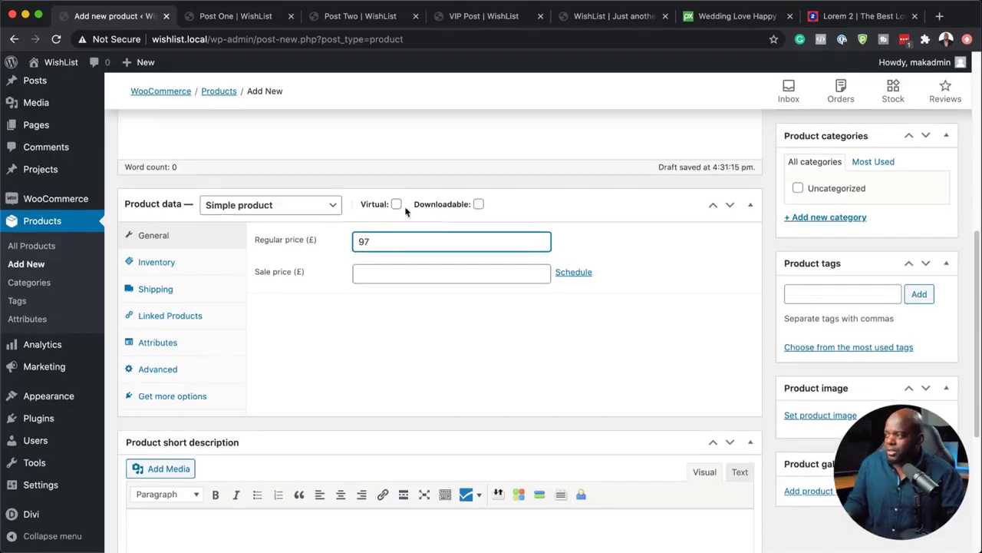
click(396, 201)
scroll(756, 378, up, 4)
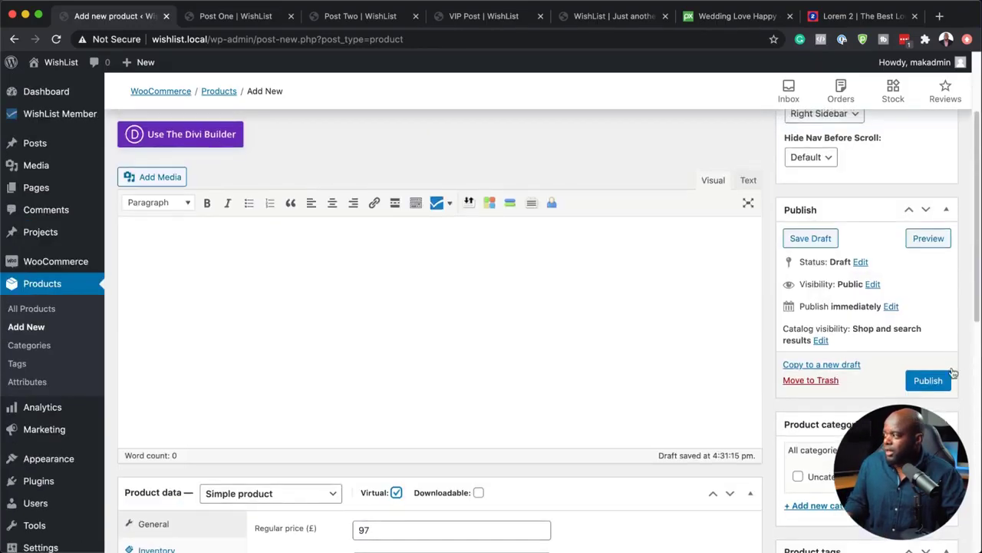
click(924, 380)
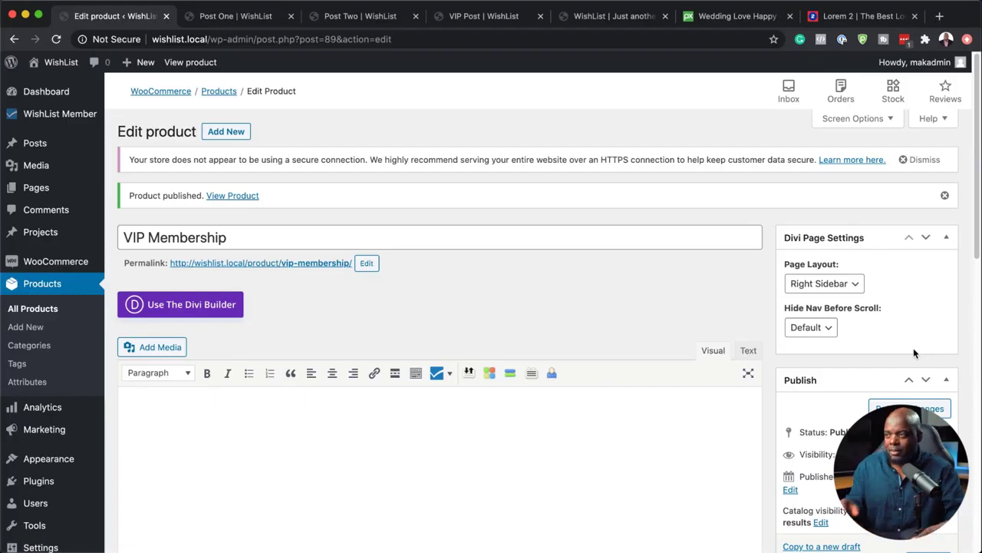
Create a WishList Member membership level named VIP and look through its registration and email notification settings
mouse_move(53, 123)
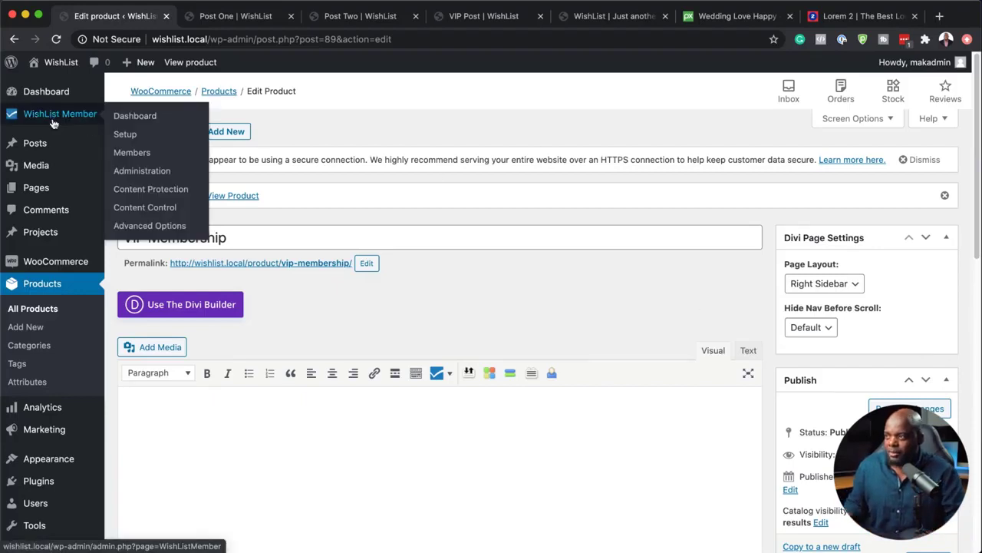
click(143, 120)
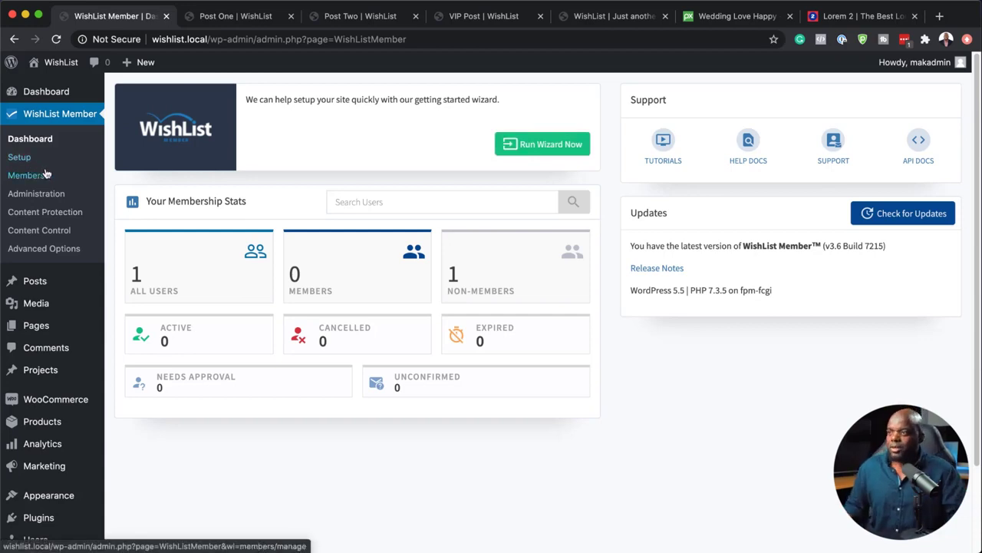
click(21, 159)
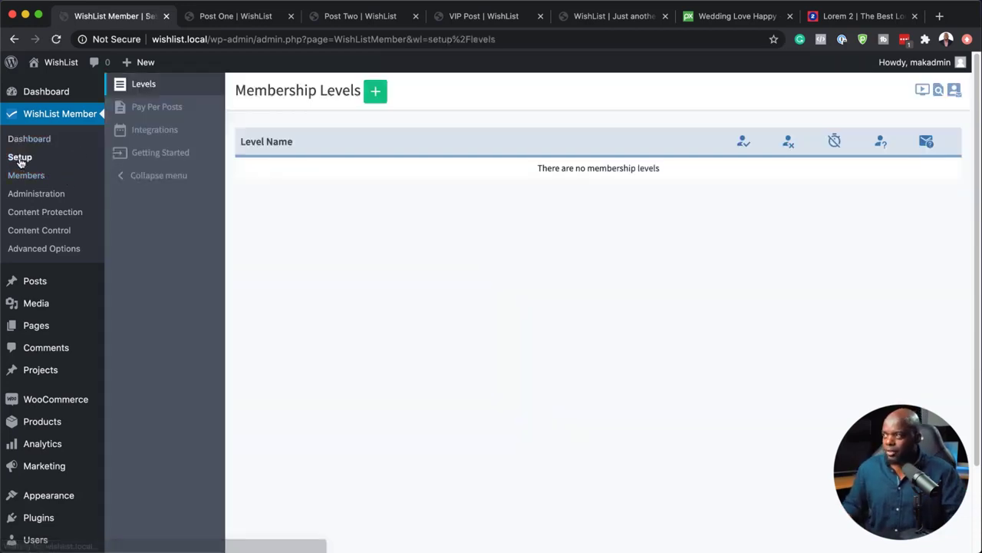
click(376, 92)
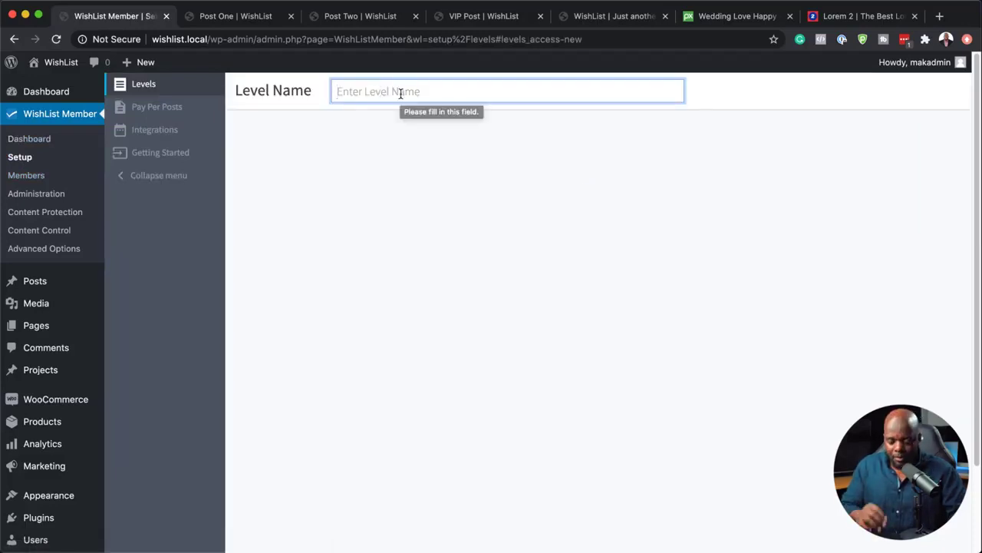
text(Vi)
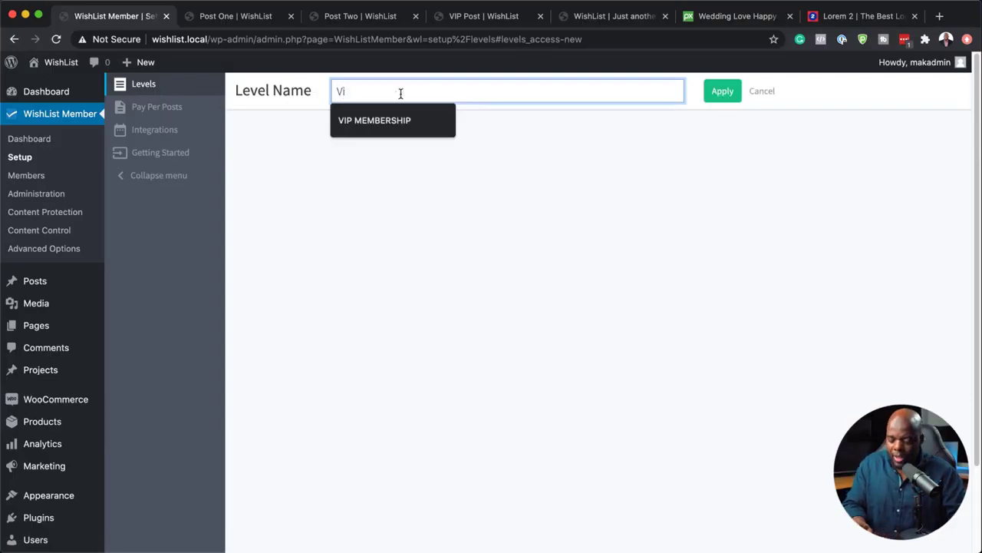
key(BackSpace)
text(IP)
click(514, 254)
click(725, 93)
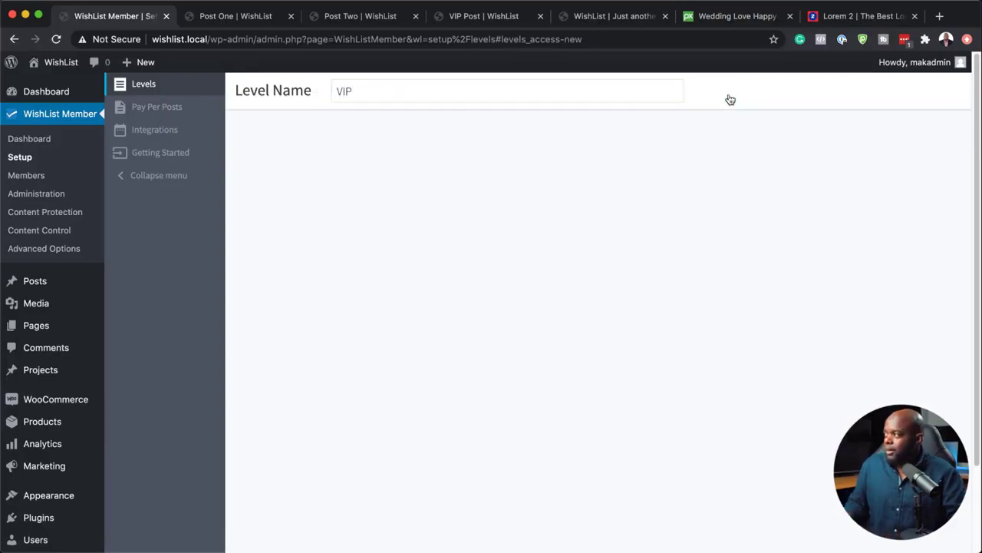
click(337, 146)
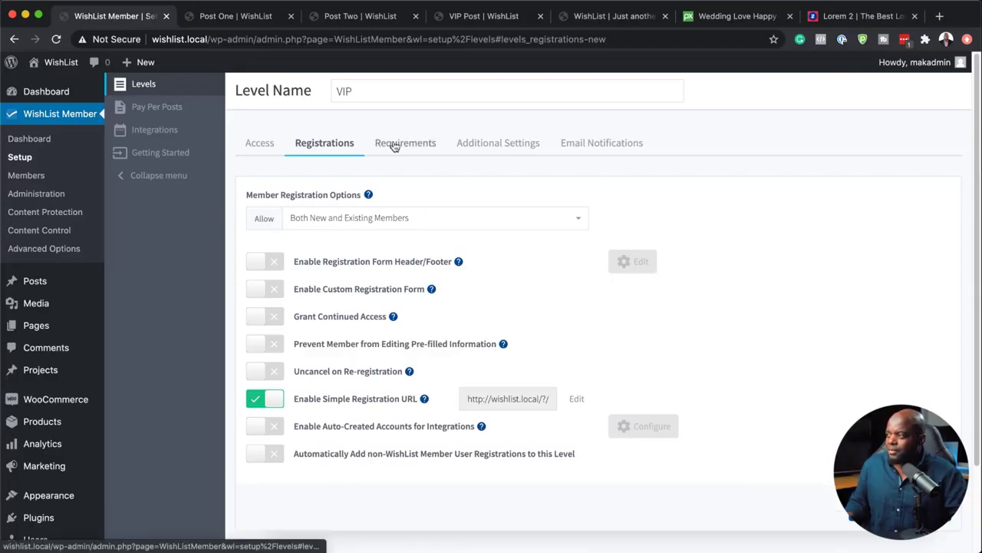
click(605, 145)
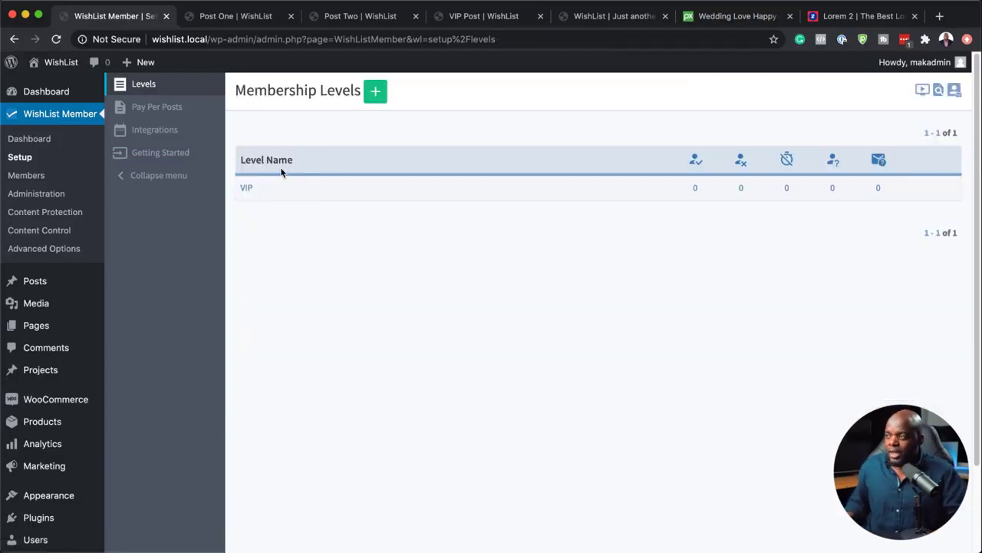
Deactivate the Stripe payment provider in the WishList Member integrations
click(178, 133)
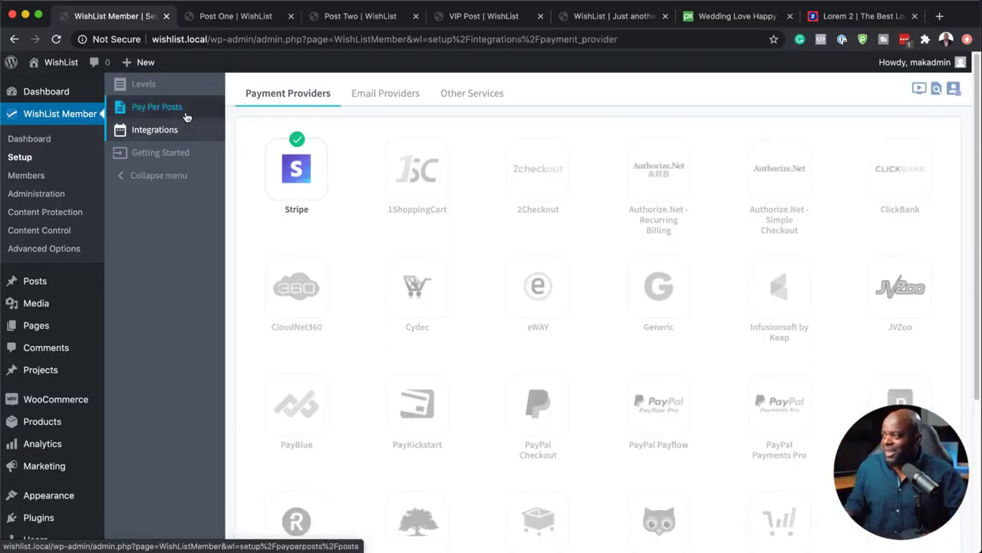
click(300, 145)
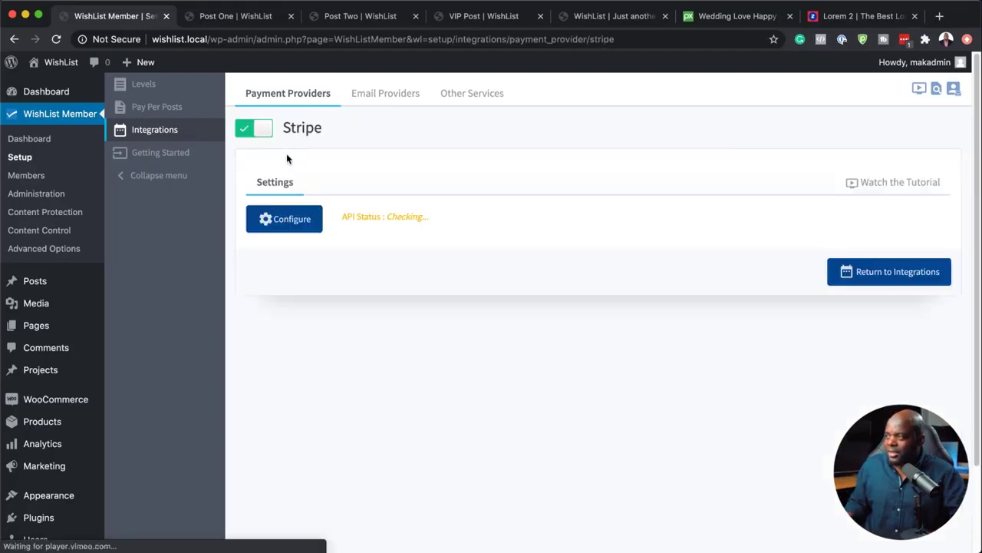
click(246, 132)
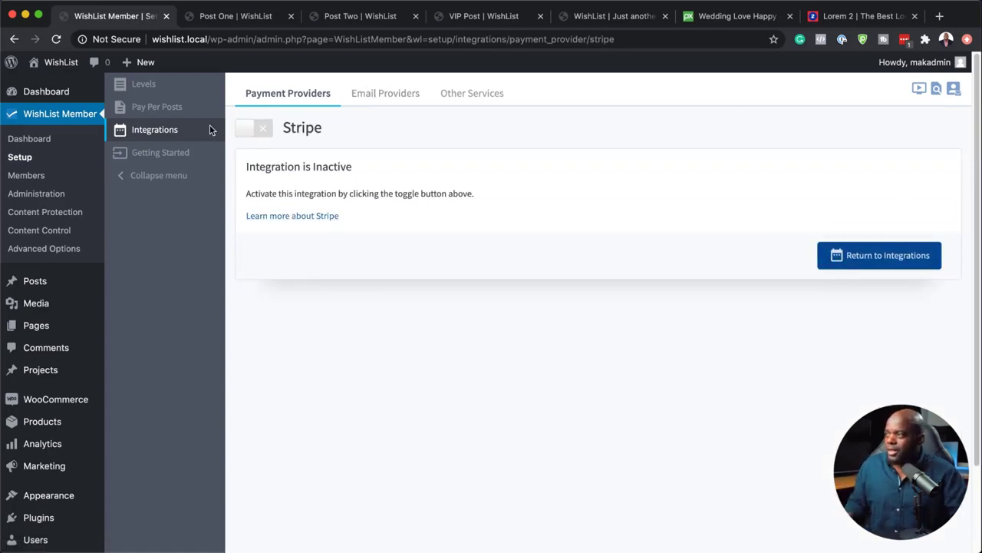
Activate WooCommerce as a payment provider in the WishList Member integrations
click(288, 100)
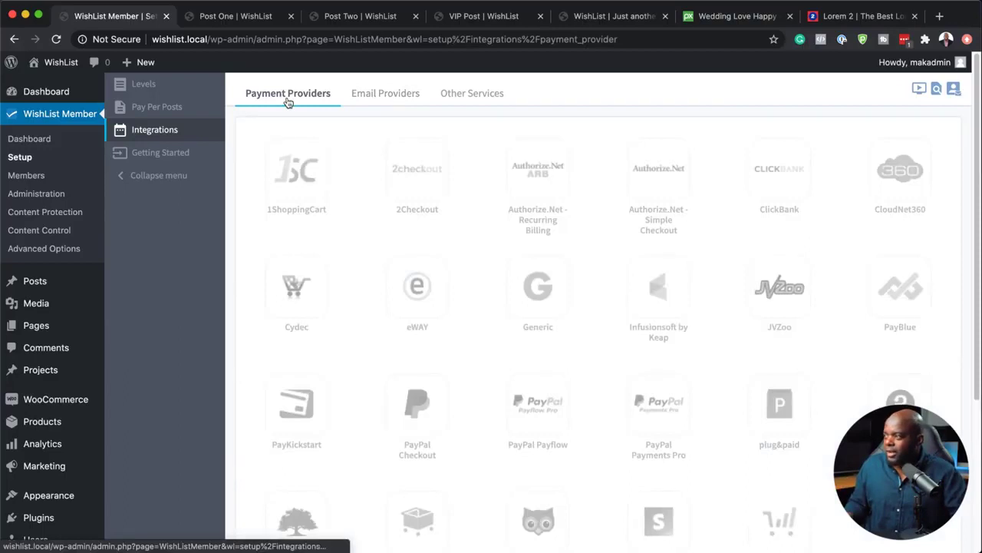
scroll(503, 316, down, 4)
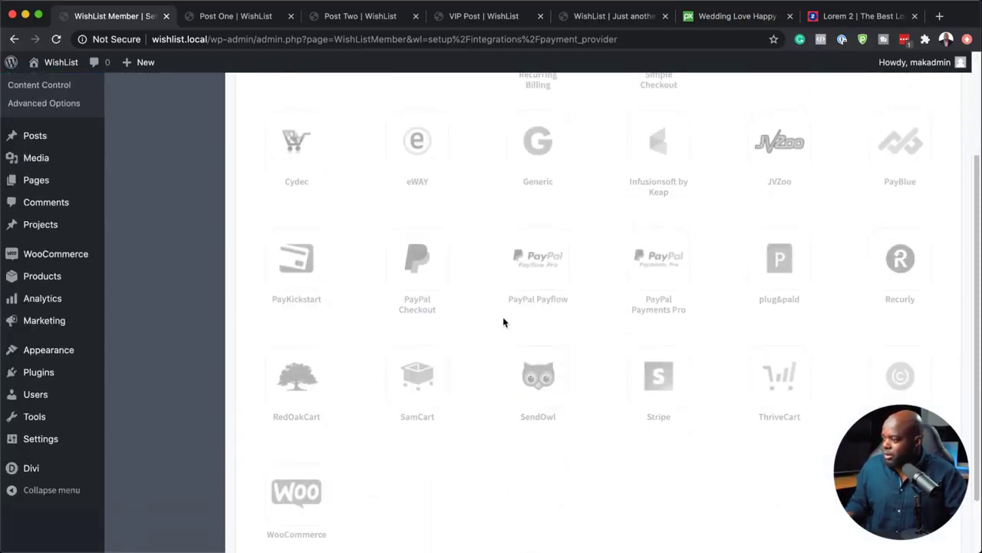
click(297, 477)
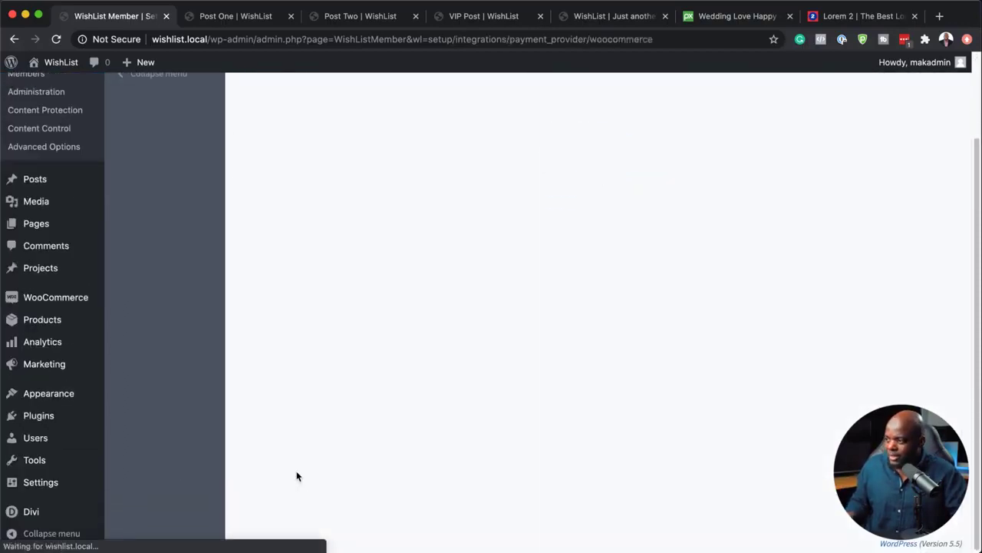
scroll(379, 325, up, 3)
click(263, 129)
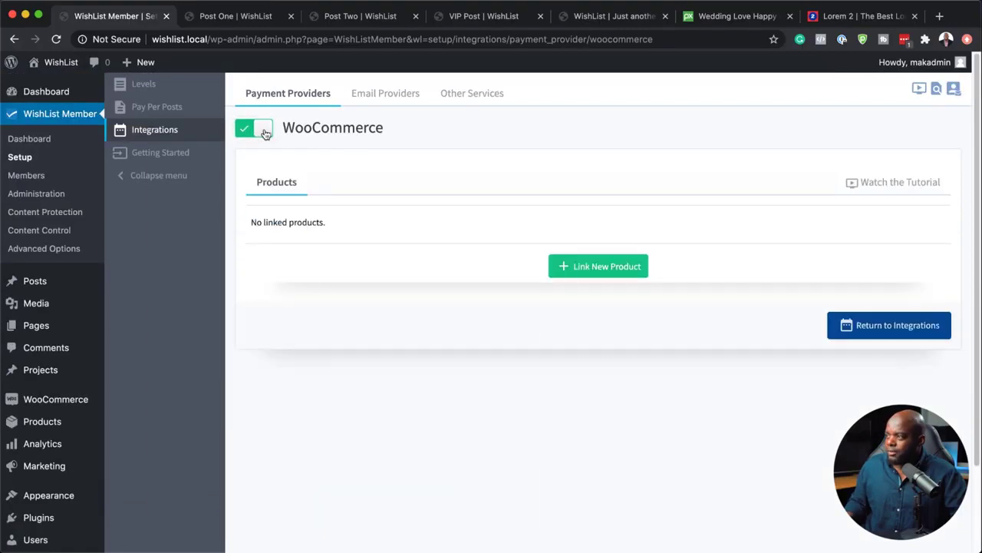
Link the WooCommerce product VIP Membership to the VIP membership level and save the link
click(601, 269)
click(421, 159)
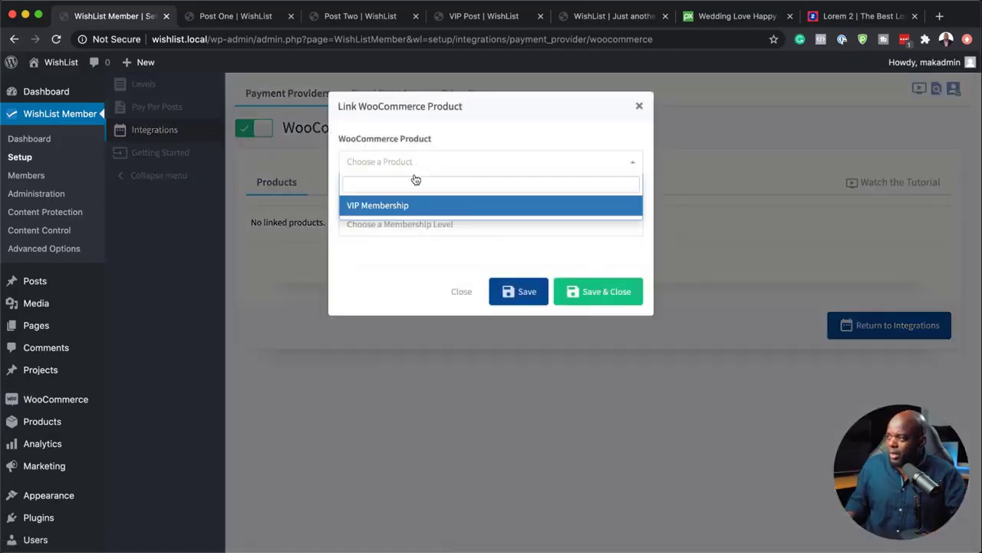
click(365, 209)
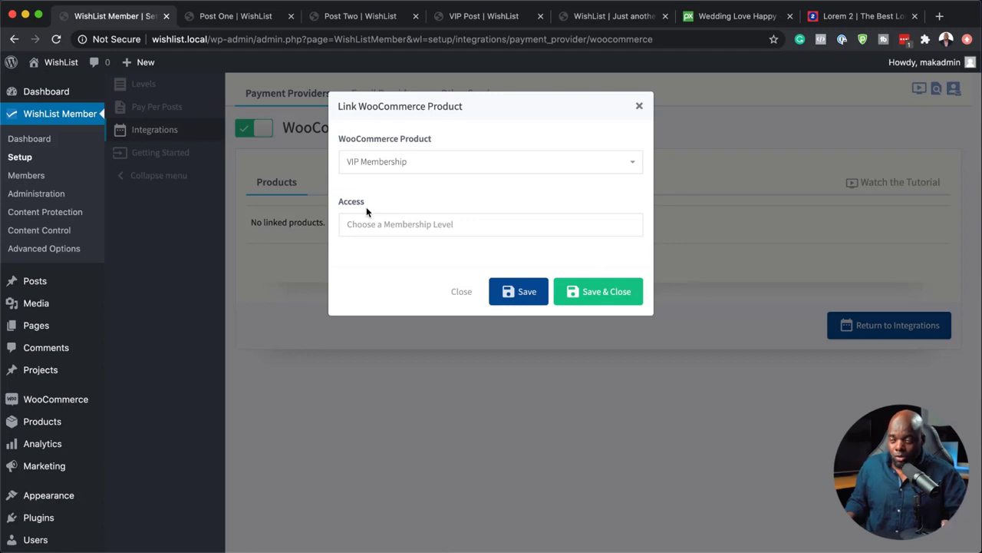
click(386, 225)
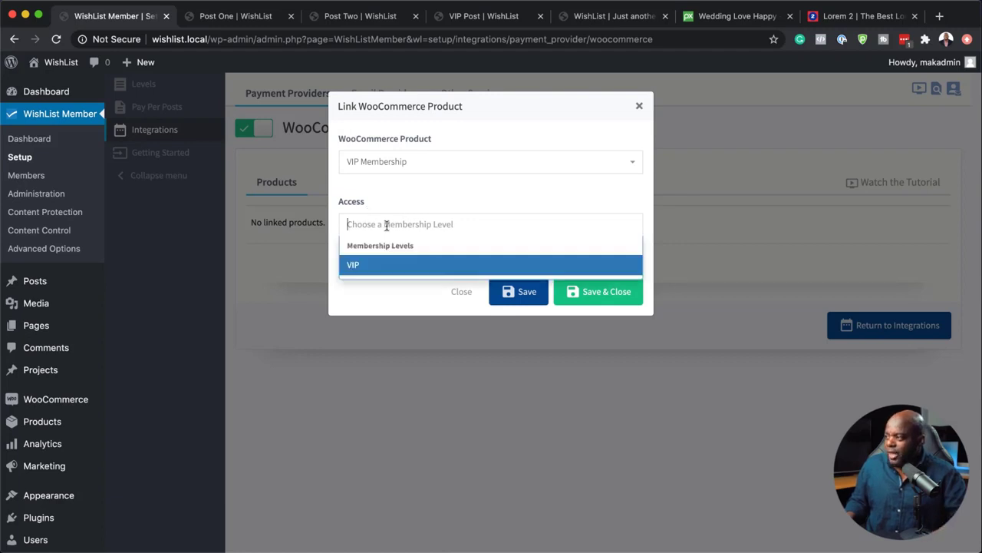
click(391, 264)
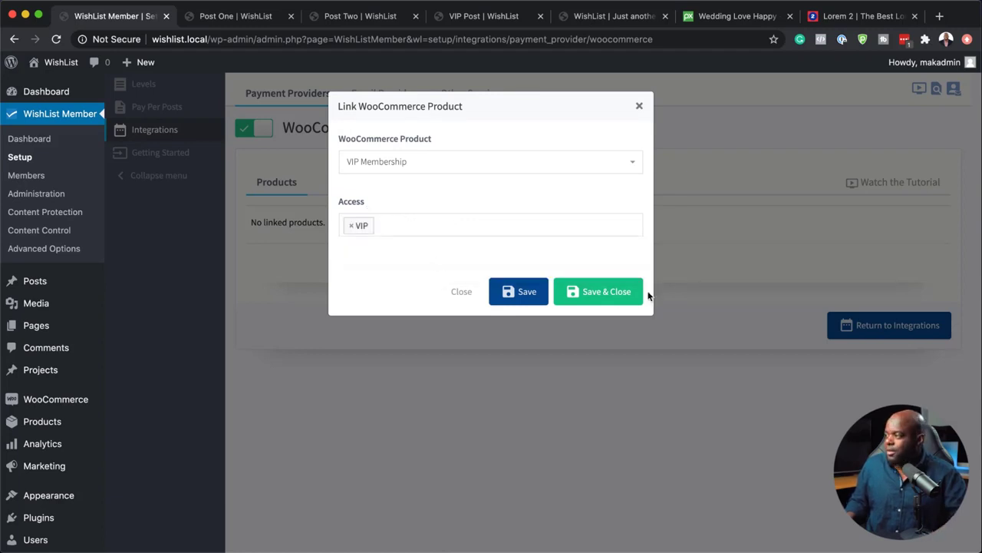
click(611, 296)
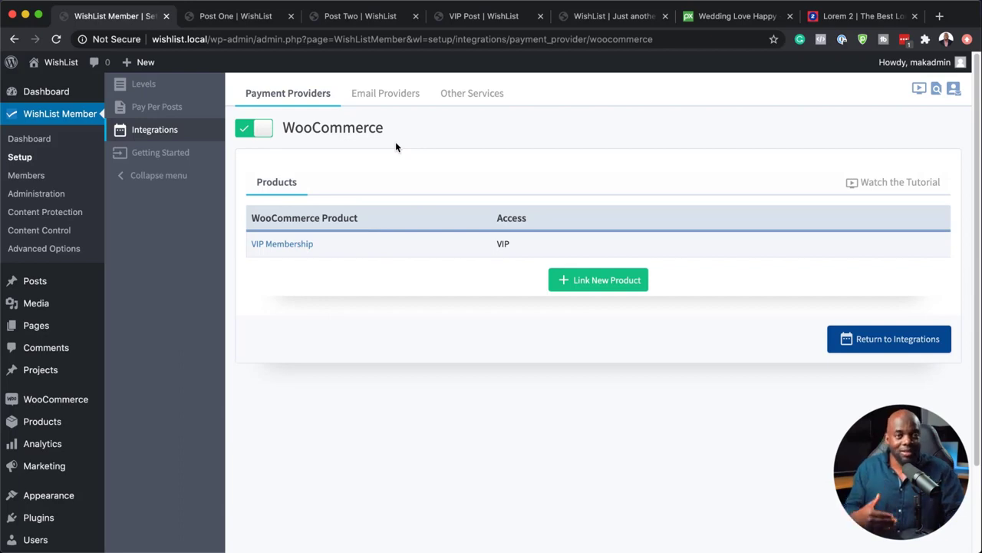
In WishList Member's content protection for categories, set the VIP and Members categories to unprotected
click(68, 214)
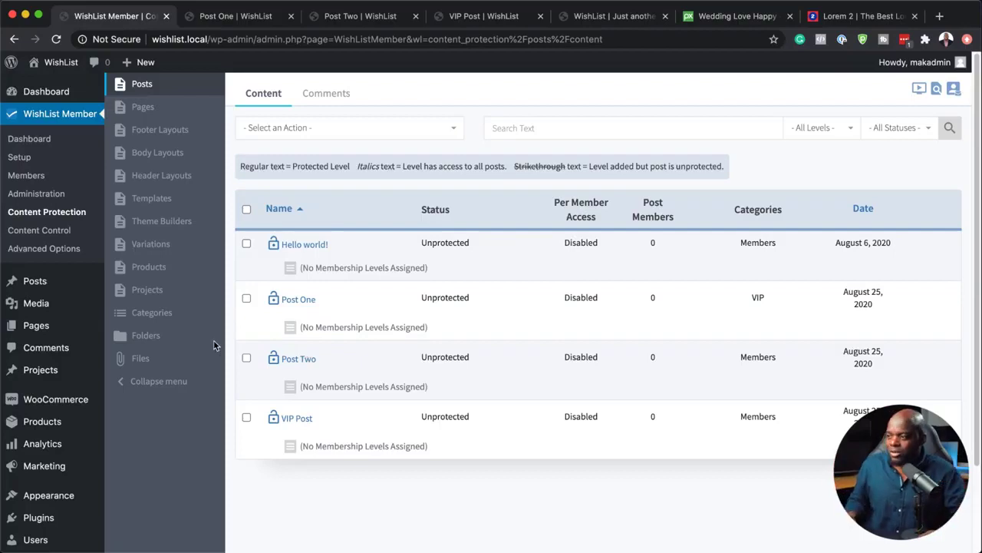
click(182, 314)
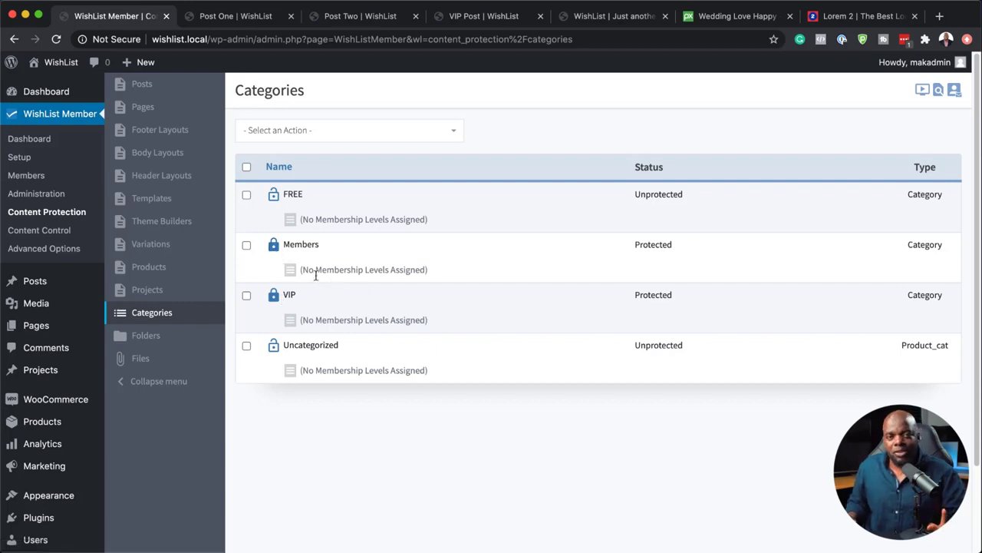
click(274, 299)
click(274, 246)
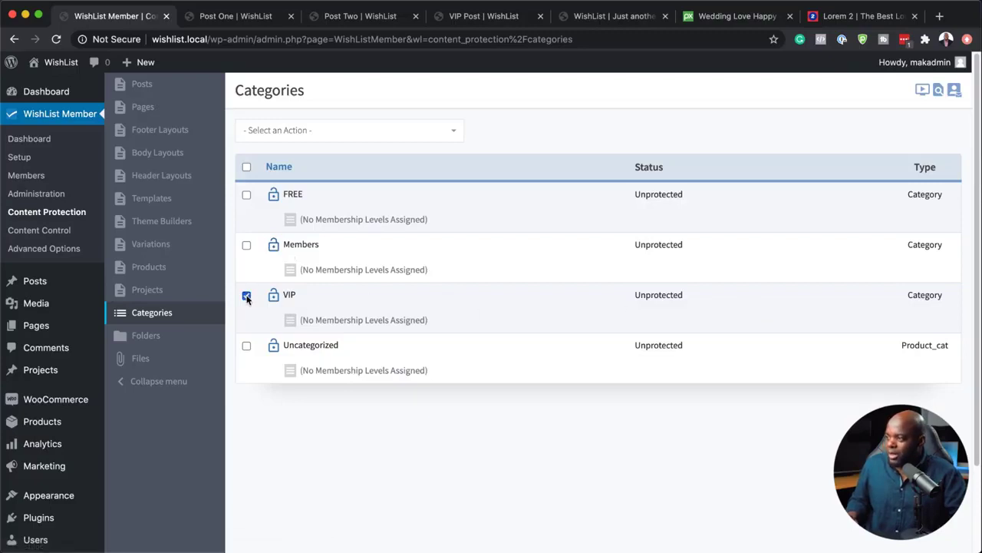
Add the VIP membership level to the selected VIP category in the category content protection
click(350, 131)
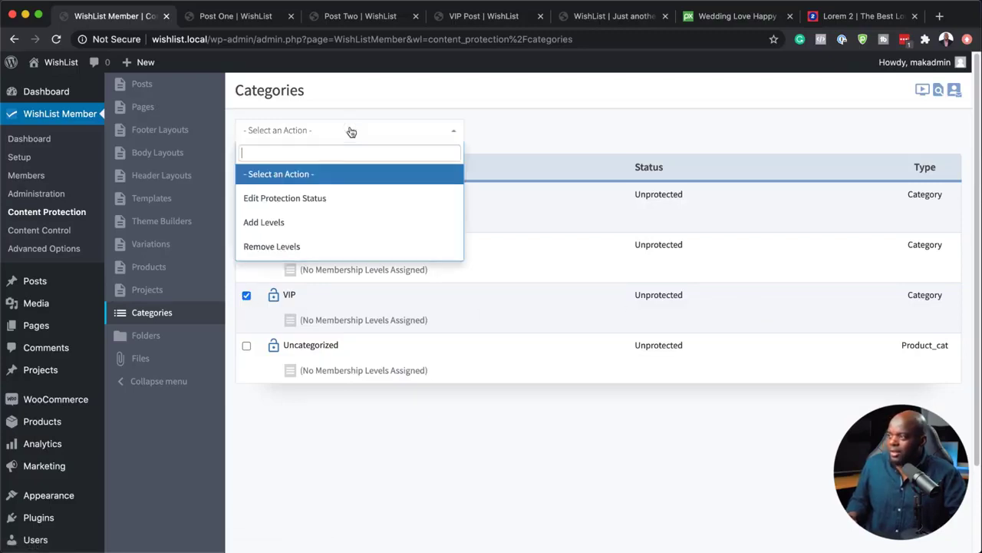
click(316, 223)
click(425, 162)
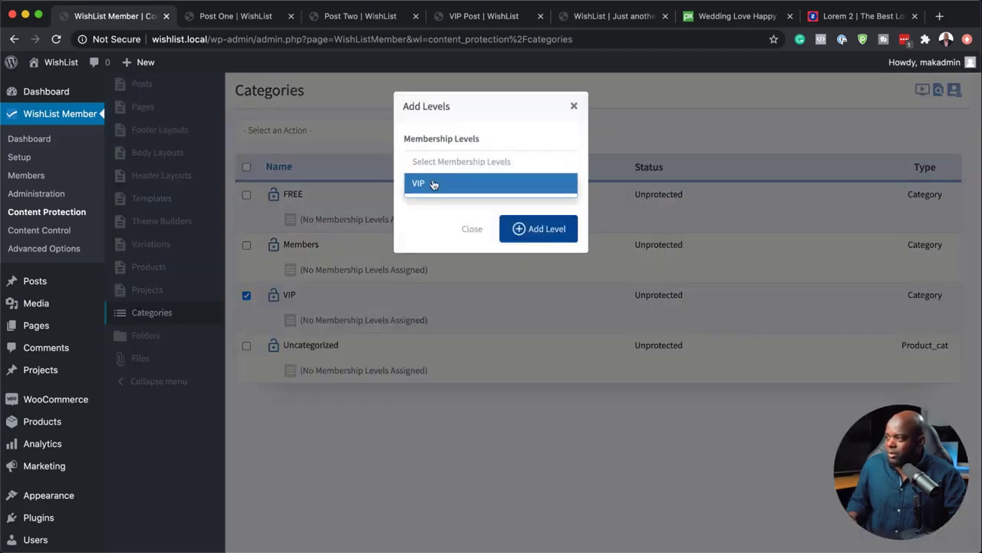
click(433, 186)
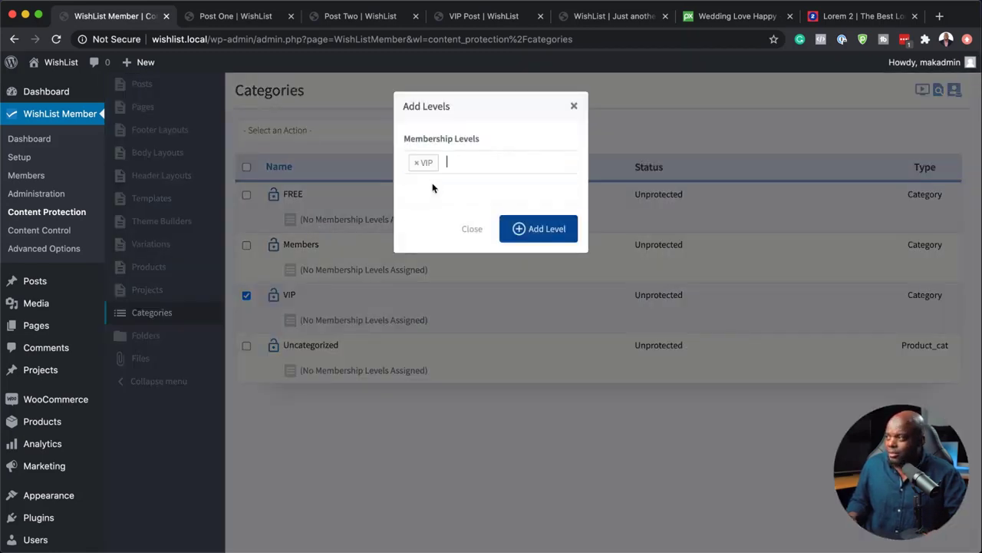
click(542, 232)
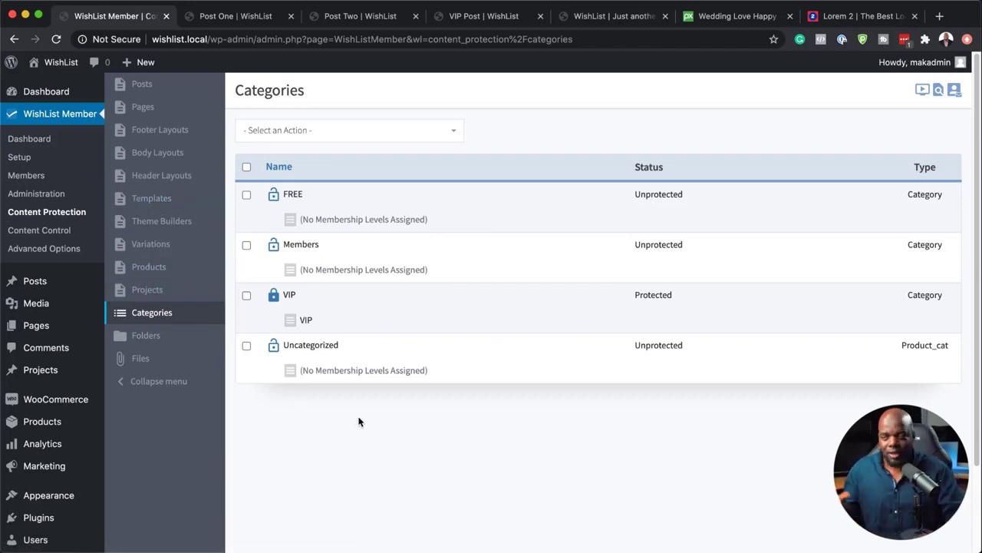
Create a new page titled Sales Page and start building it from scratch with the Divi Builder
click(47, 93)
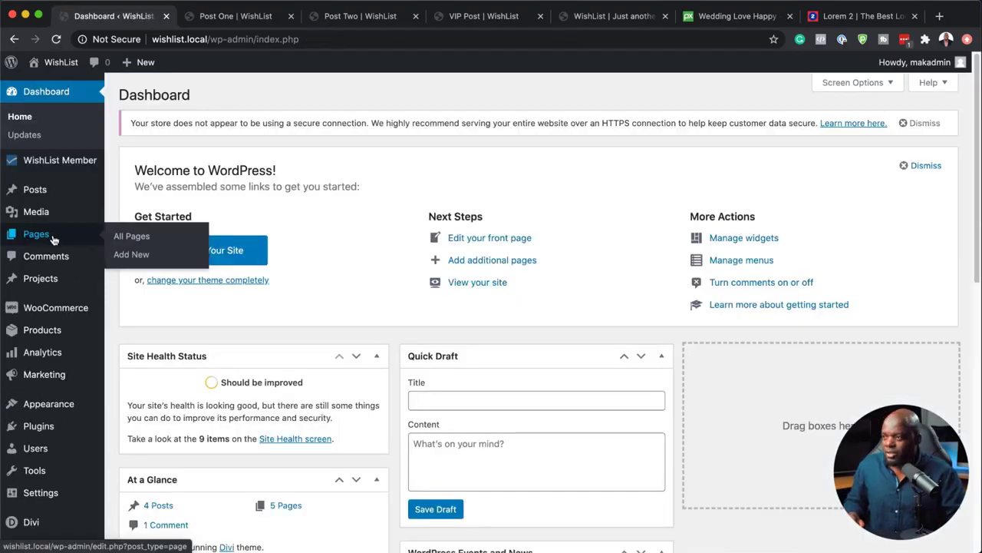
click(131, 254)
text(Sal)
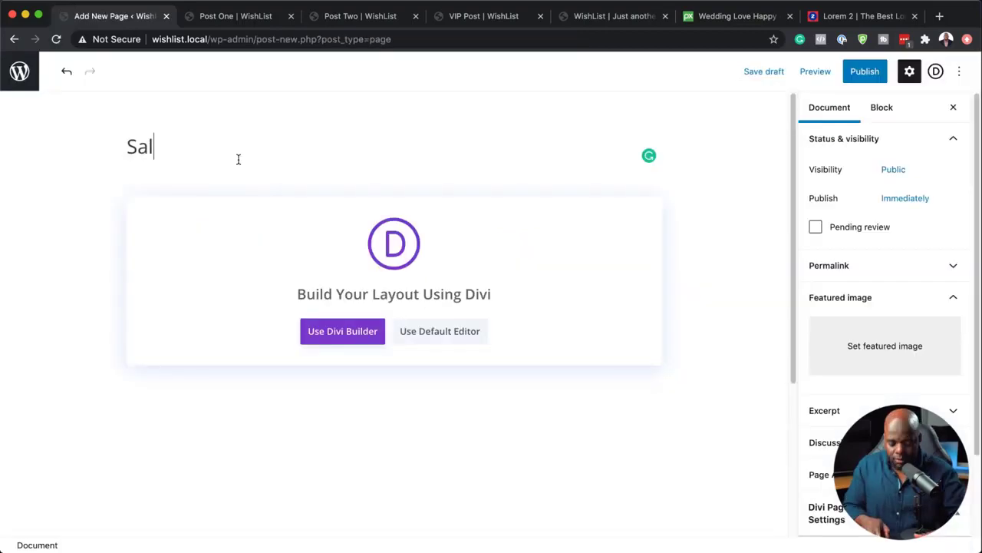
text(es Page)
click(360, 331)
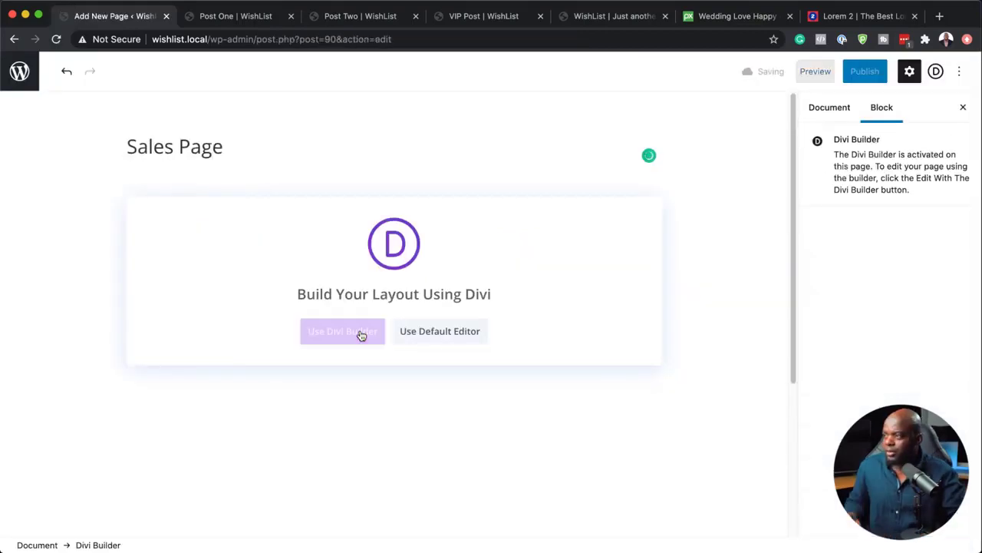
click(263, 329)
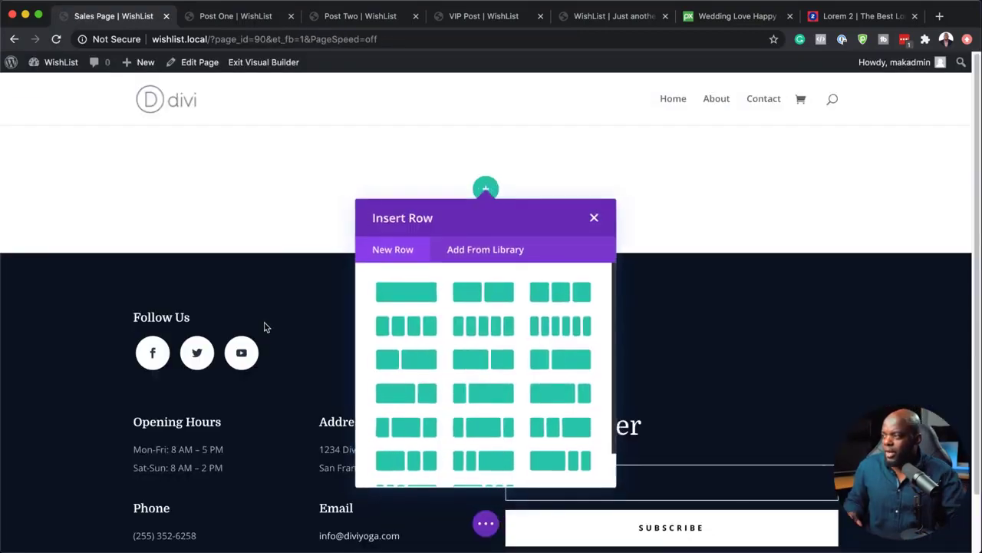
Insert a single-column row without any module into the Sales Page, save the page and exit the visual builder
click(401, 294)
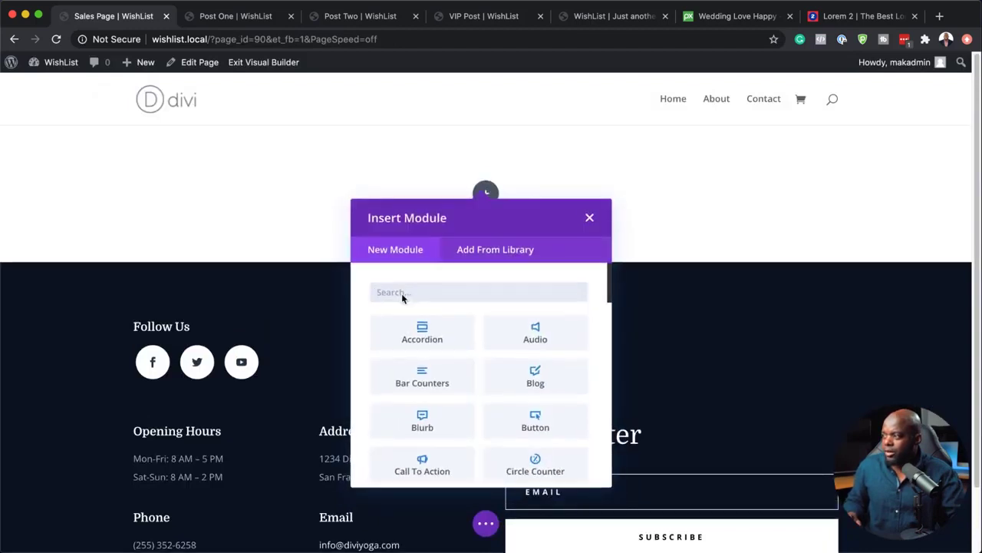
click(159, 277)
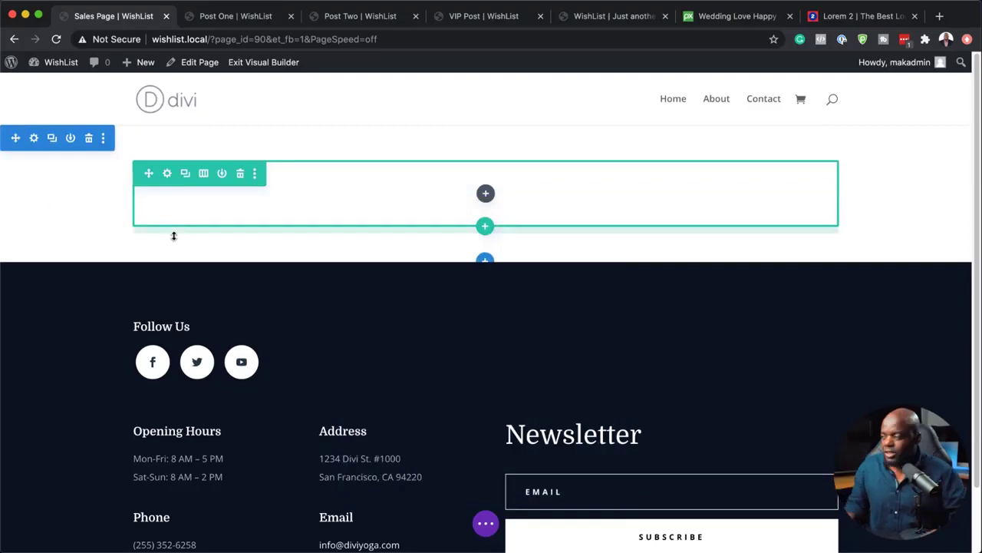
scroll(491, 308, down, 2)
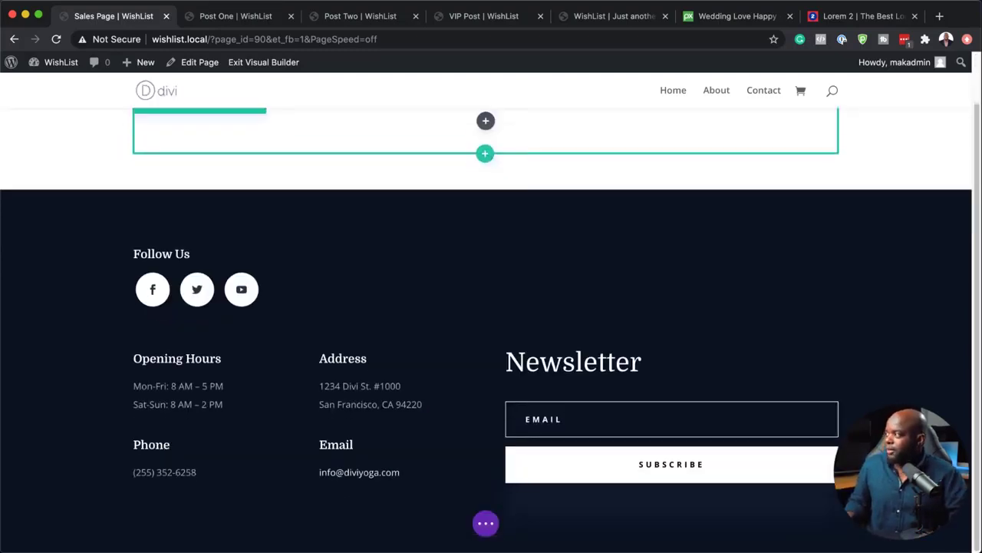
scroll(710, 312, up, 2)
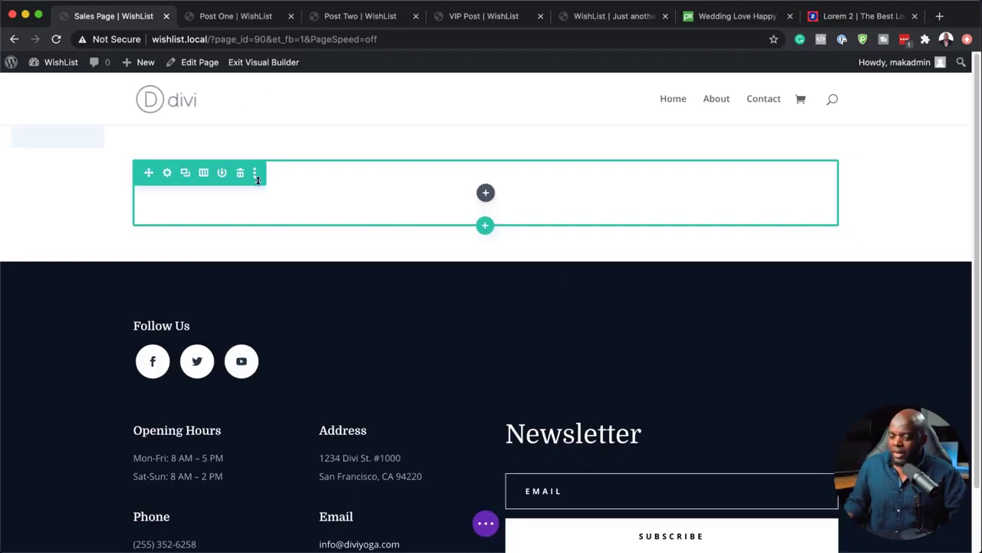
key(t)
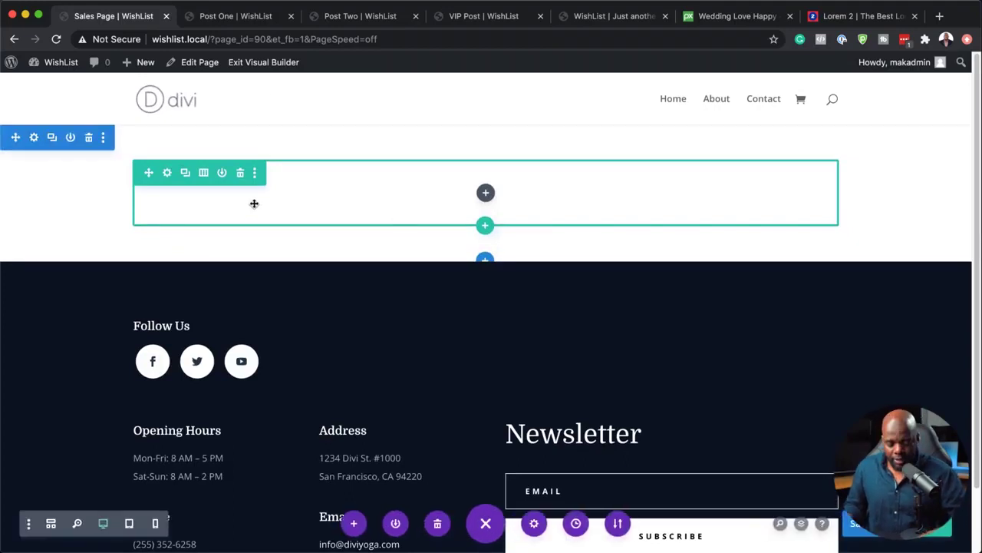
key(super+e)
mouse_move(61, 71)
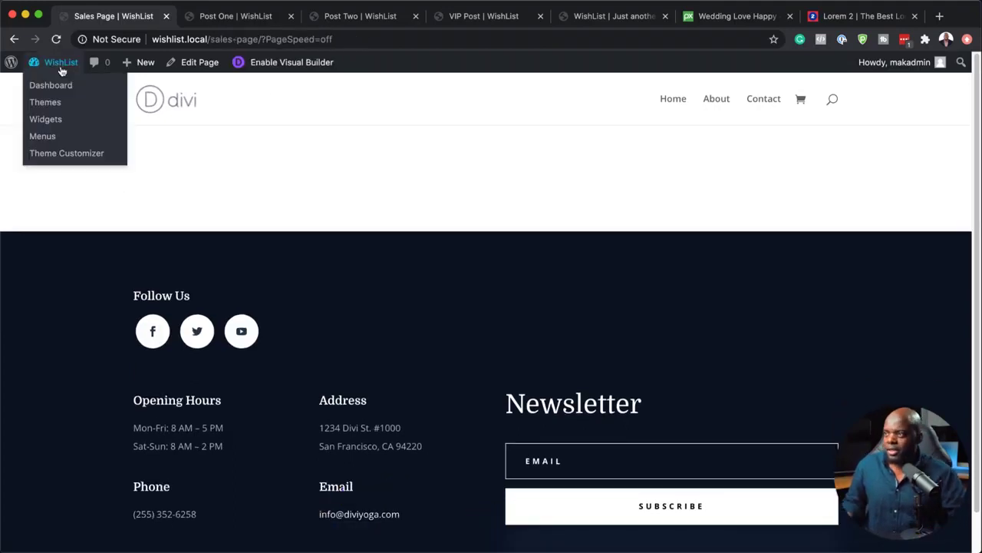
From the site dashboard, create a new page titled Login that uses the default editor
click(57, 92)
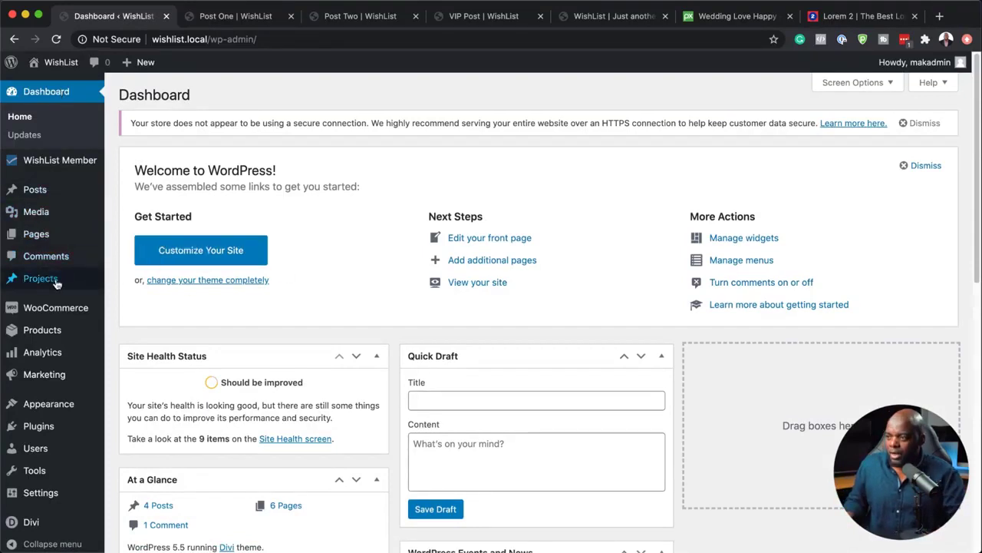
mouse_move(46, 234)
click(135, 255)
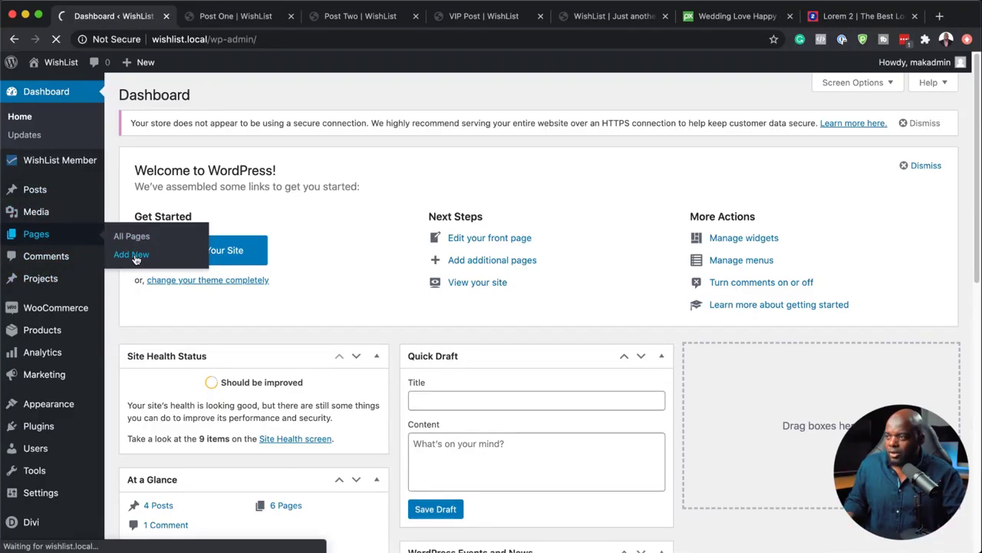
text(Login)
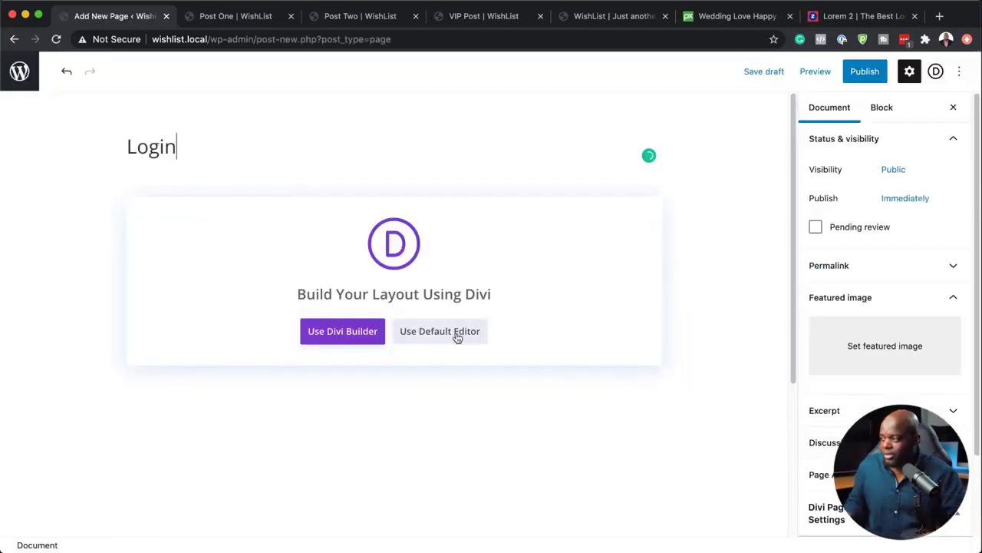
click(457, 338)
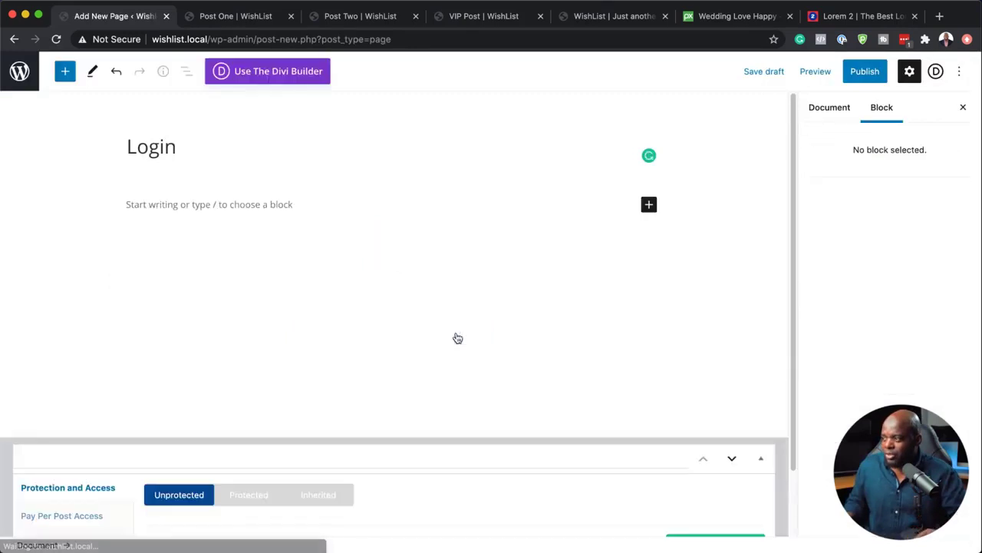
click(219, 206)
text(c)
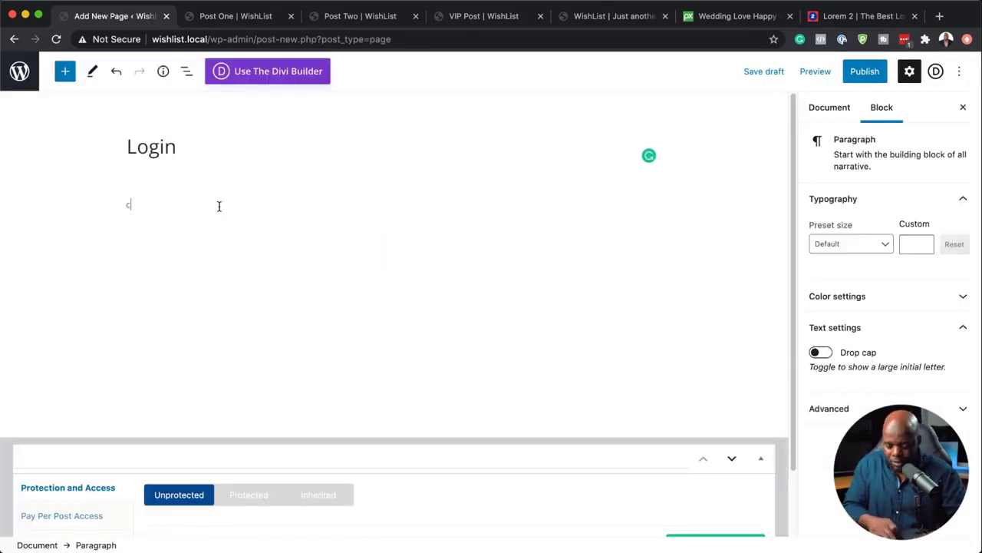
text(la)
key(BackSpace)
key(BackSpace)
key(BackSpace)
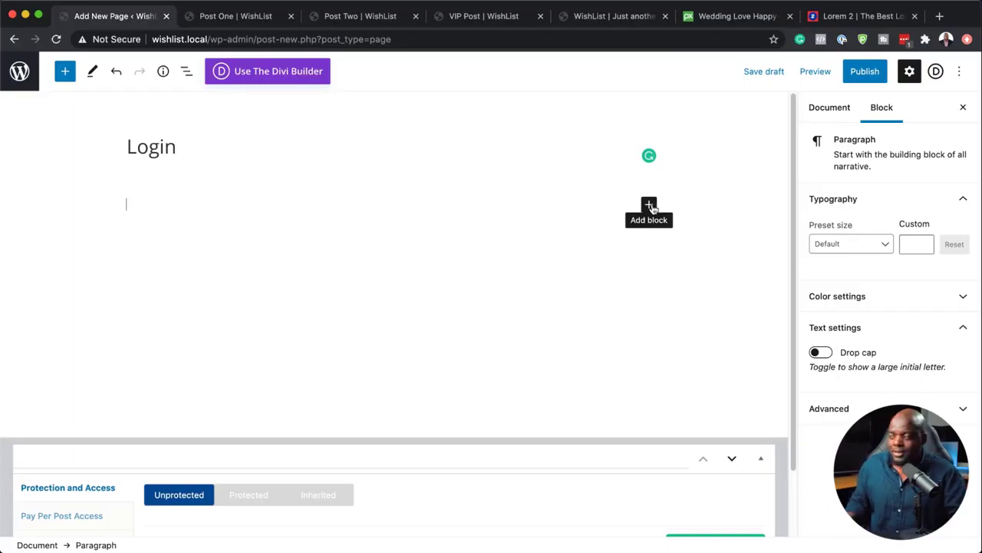
Add a Classic block to the Login page body and insert the WishList Member Login Form mergecode in it
click(650, 205)
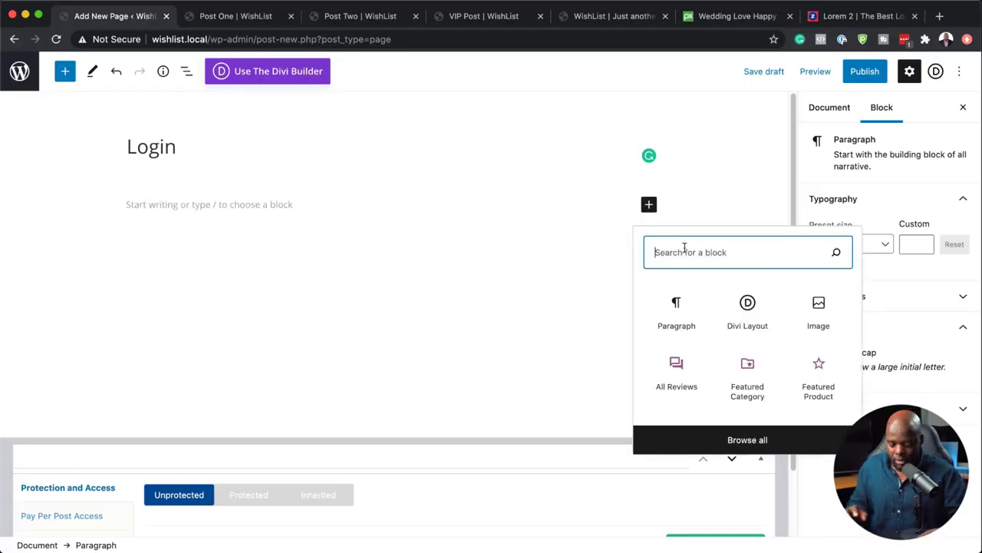
text(class)
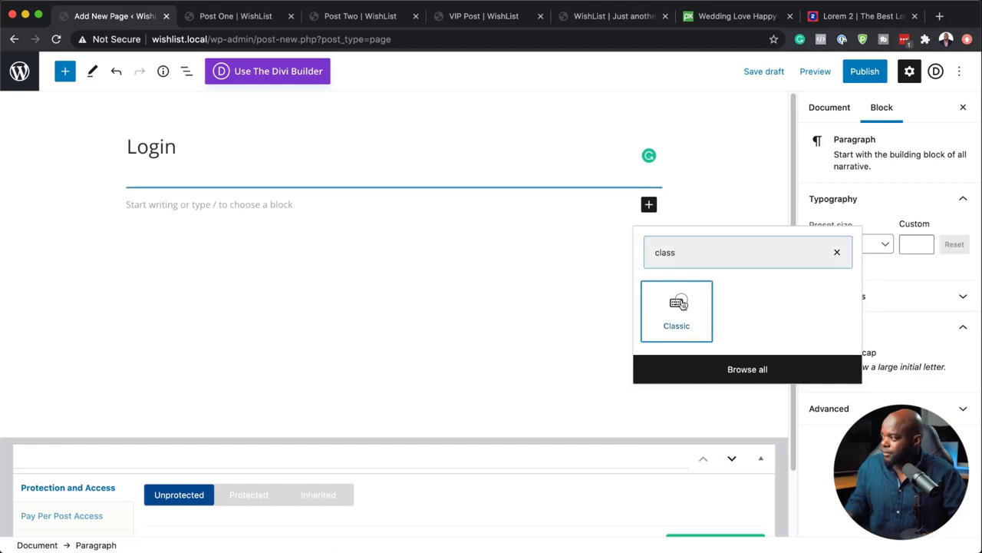
click(677, 311)
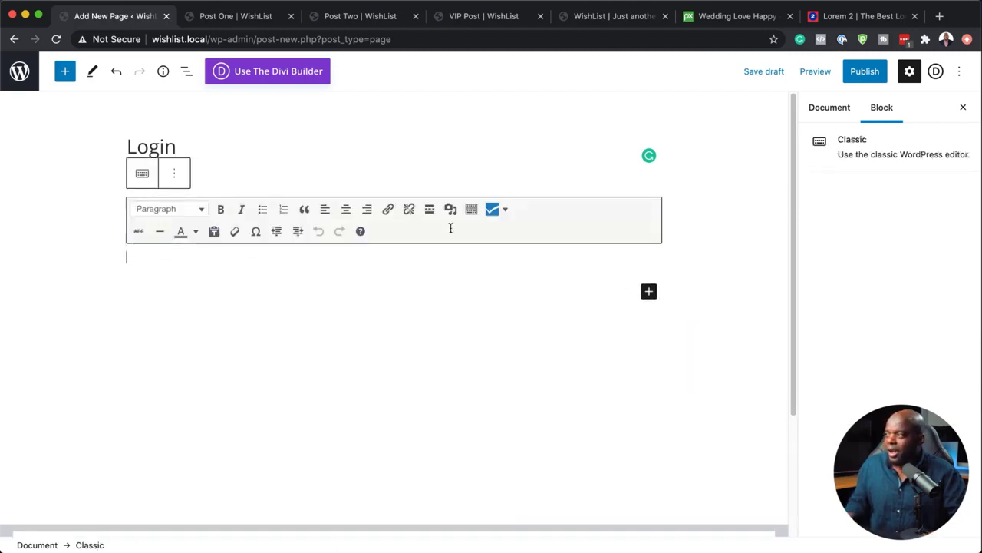
click(506, 212)
mouse_move(532, 229)
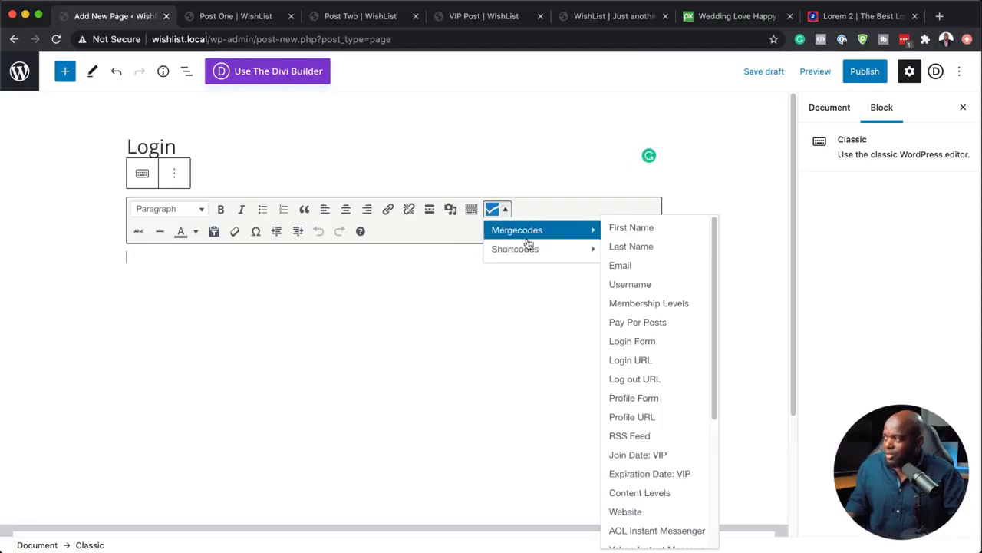
mouse_move(522, 254)
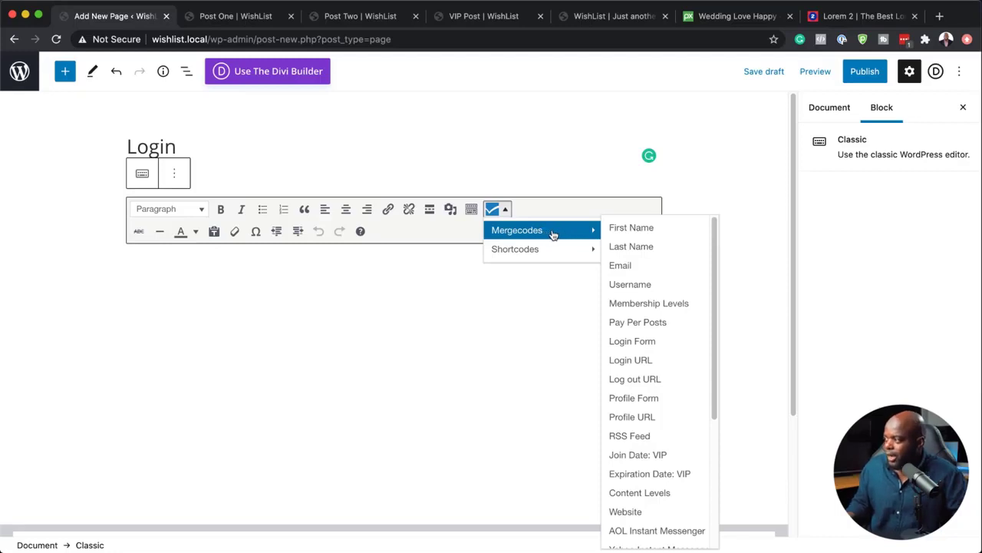
click(659, 345)
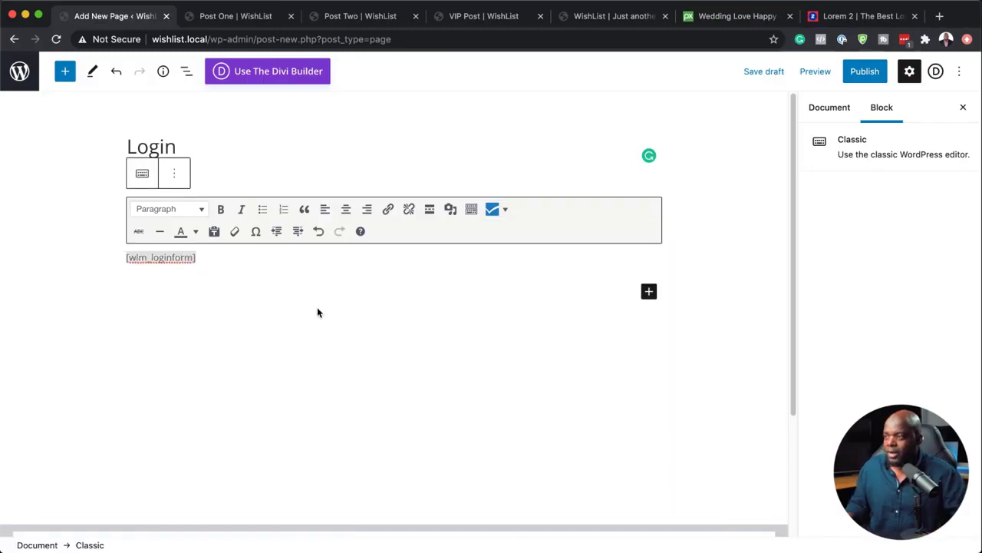
Convert the Login page to the Divi Builder and start building with its existing content
click(276, 71)
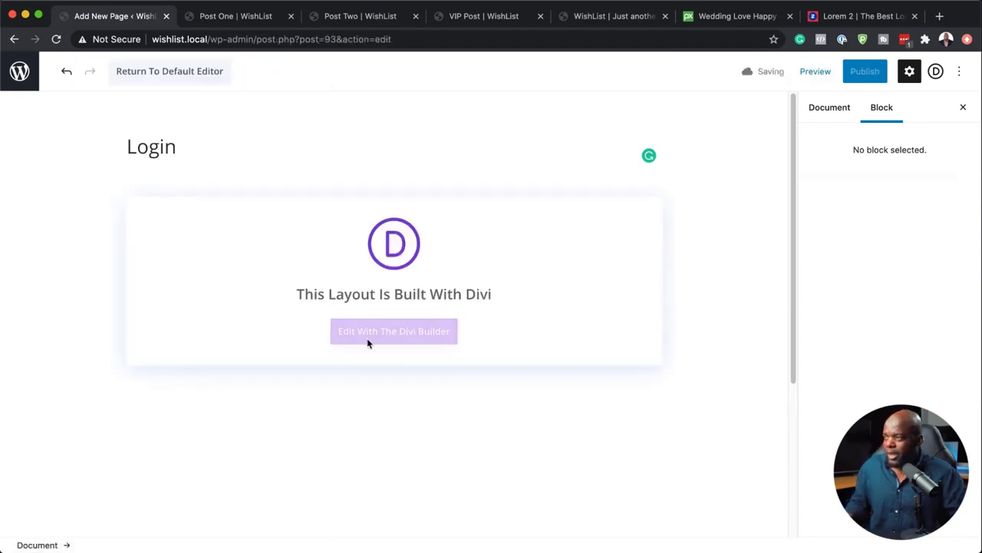
click(400, 338)
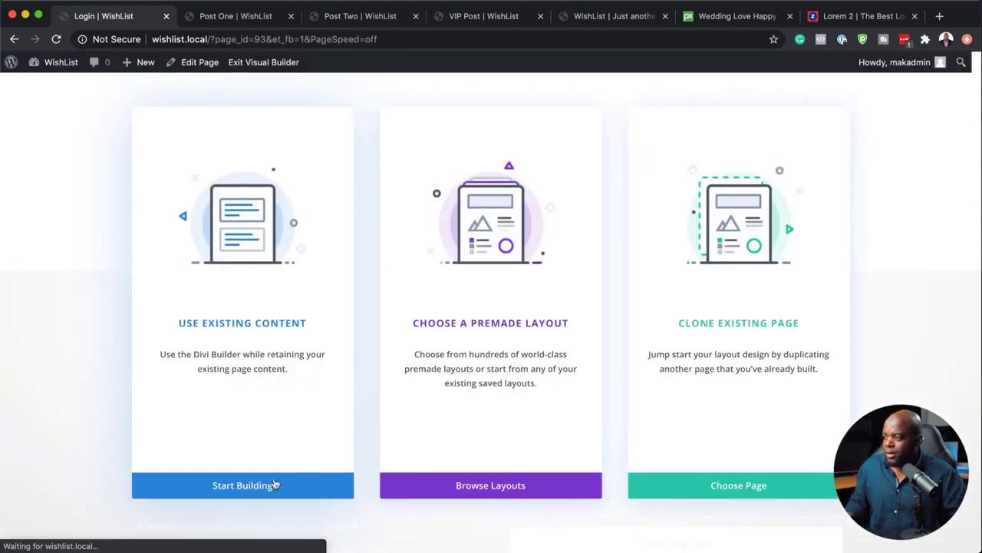
click(263, 489)
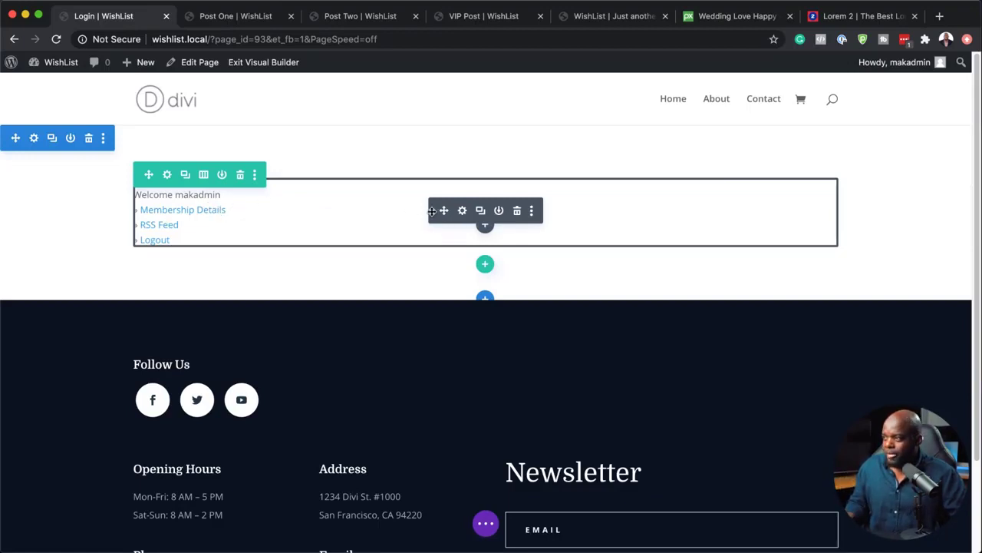
Add a Text module below the login form and replace its placeholder content with "Login Here!"
click(485, 229)
text(te)
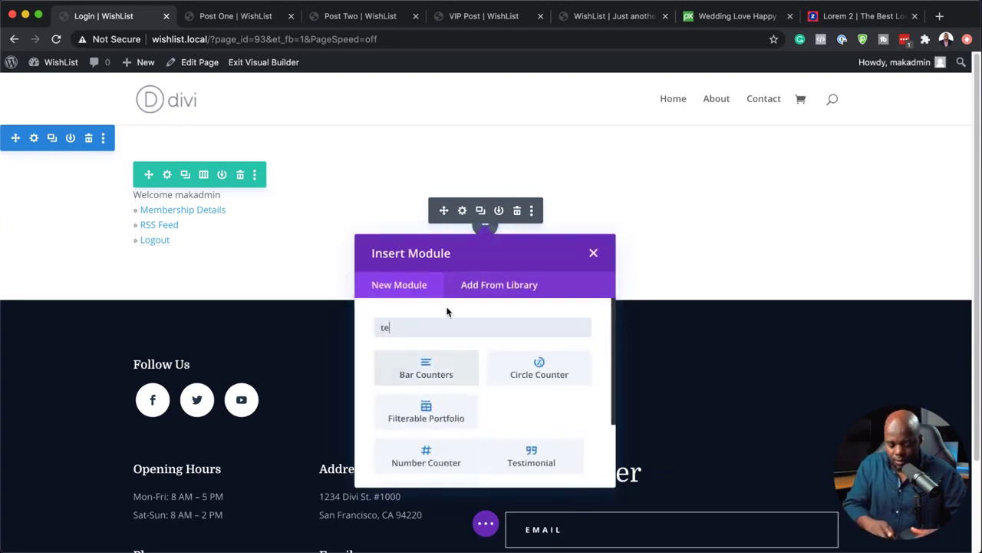
text(xt)
click(446, 364)
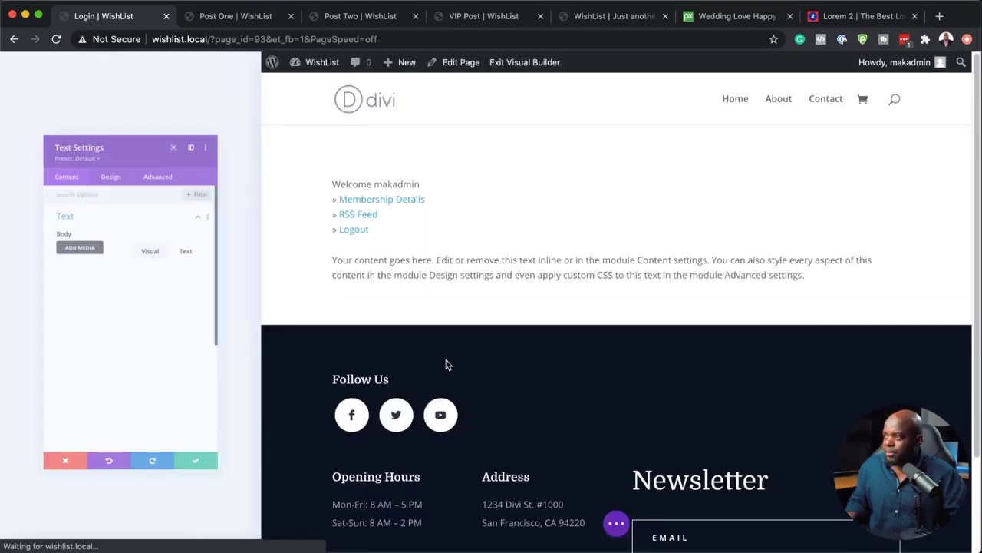
drag(175, 397, 27, 316)
text(Login Here!)
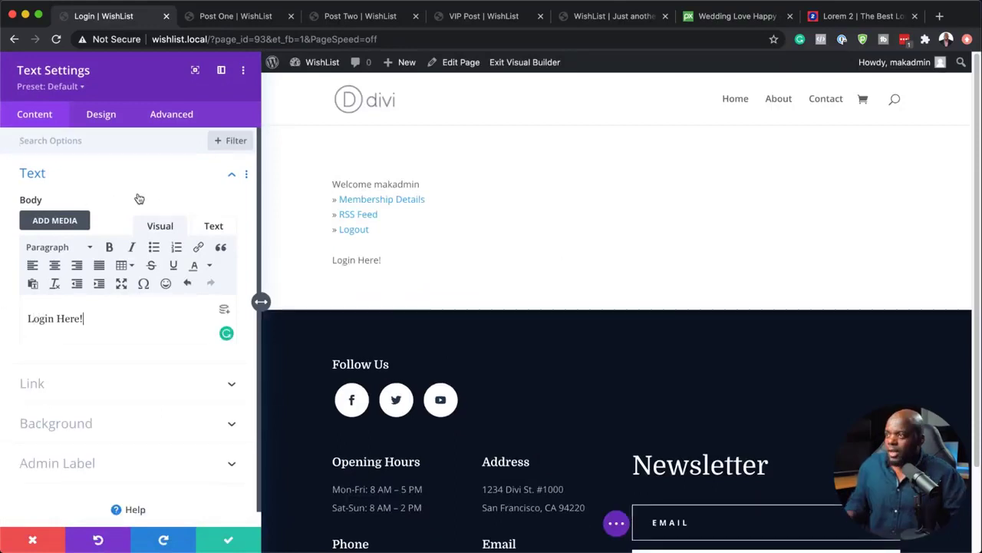
Style the "Login Here!" text with a Bold font weight and a 28px text size, and save the module
click(108, 115)
click(81, 180)
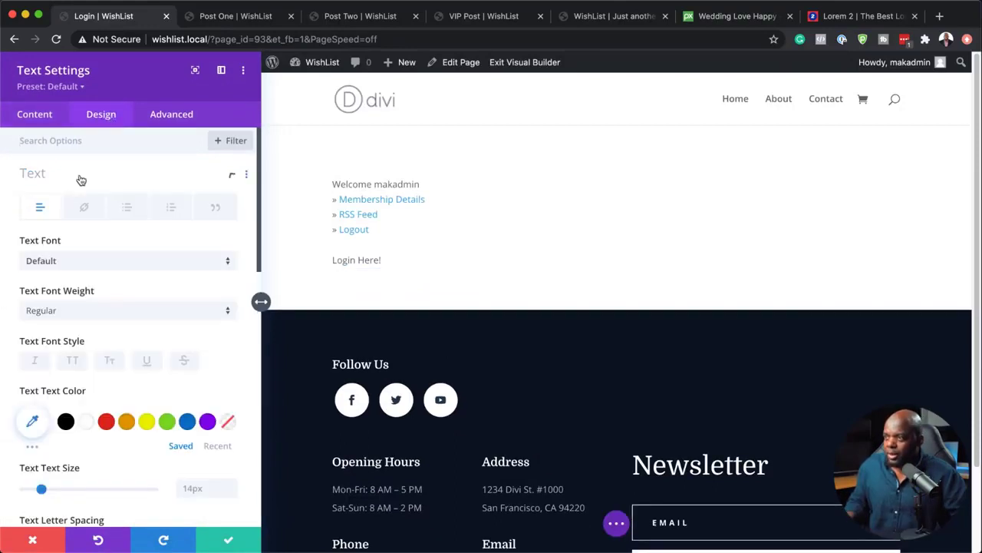
click(87, 263)
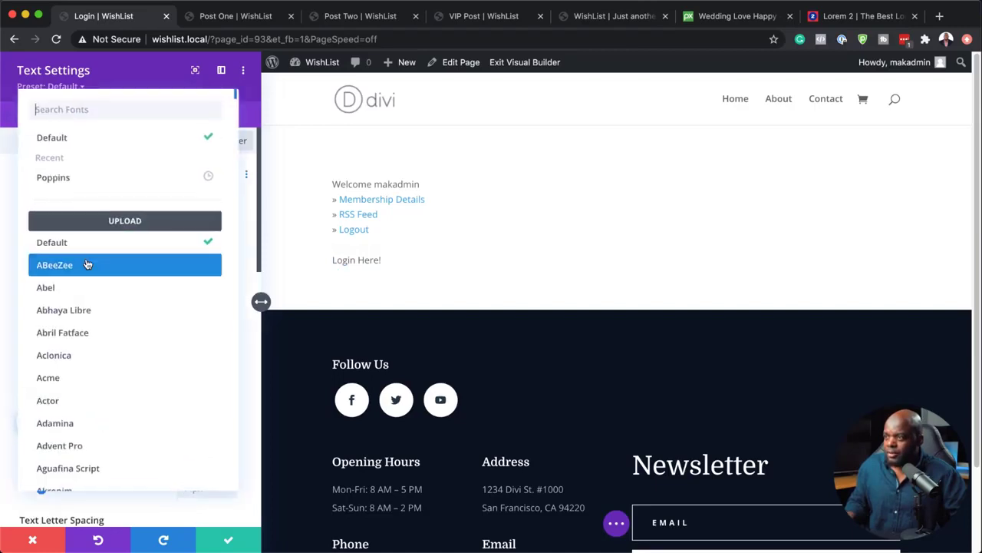
click(13, 211)
click(94, 312)
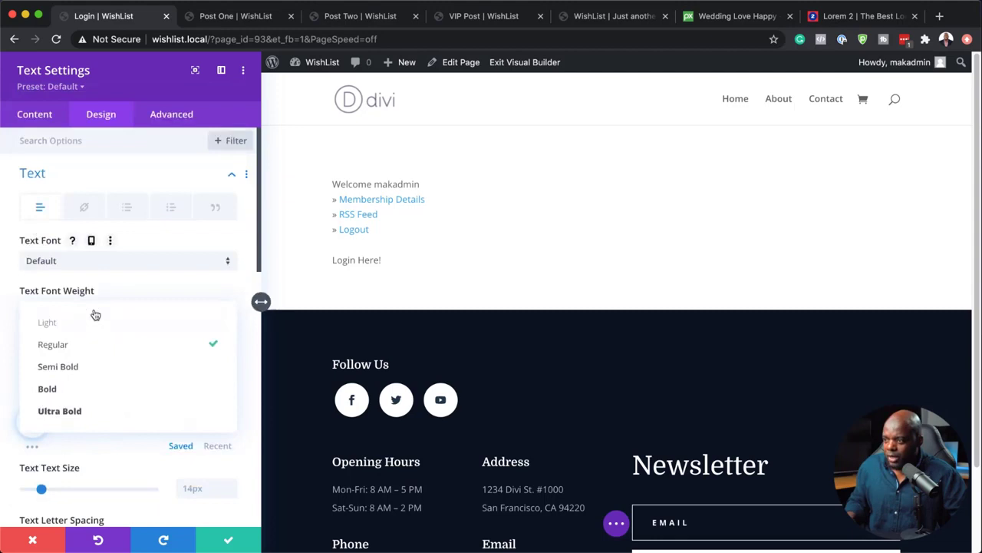
click(120, 389)
scroll(121, 392, down, 1)
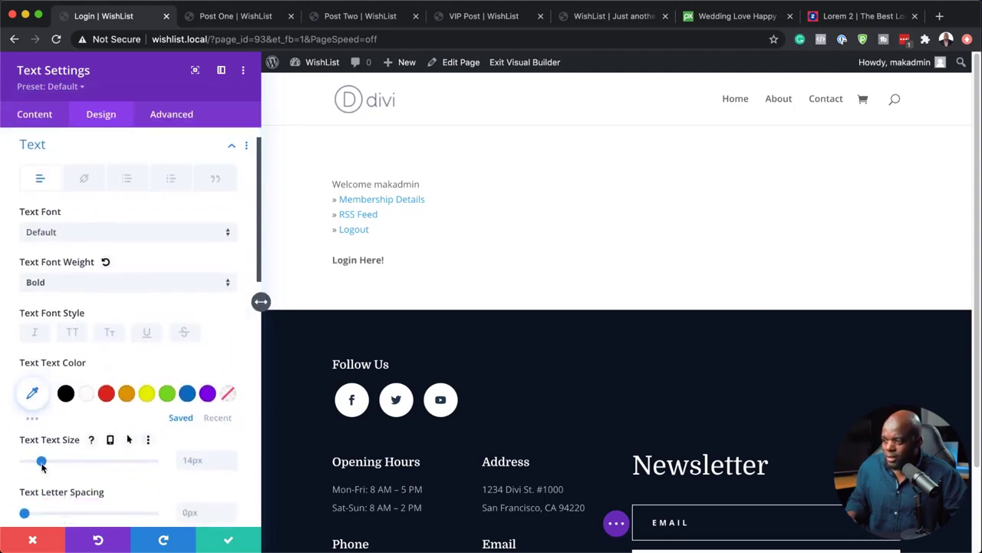
drag(42, 460, 60, 466)
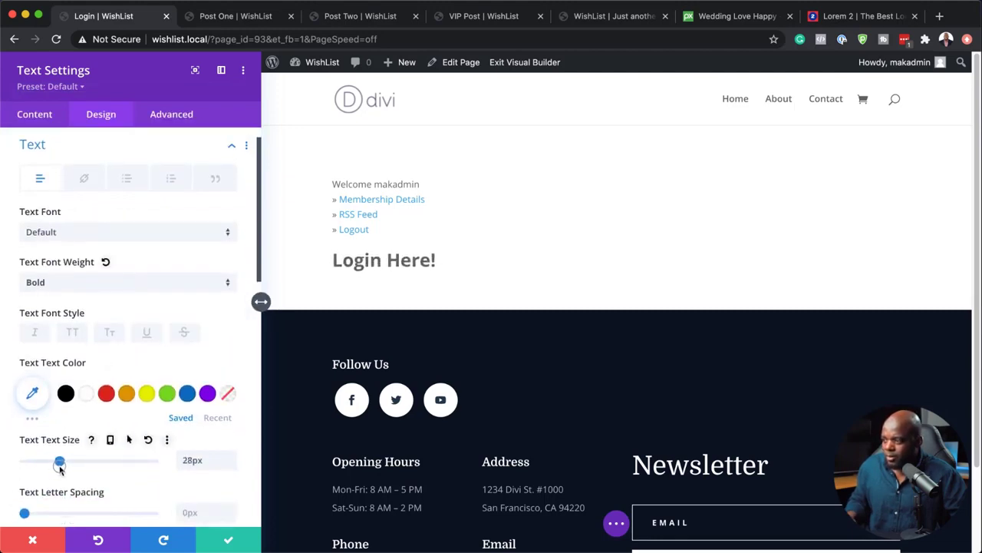
click(229, 541)
Move the "Login Here!" text module above the login form content and increase the section's vertical padding
mouse_move(171, 274)
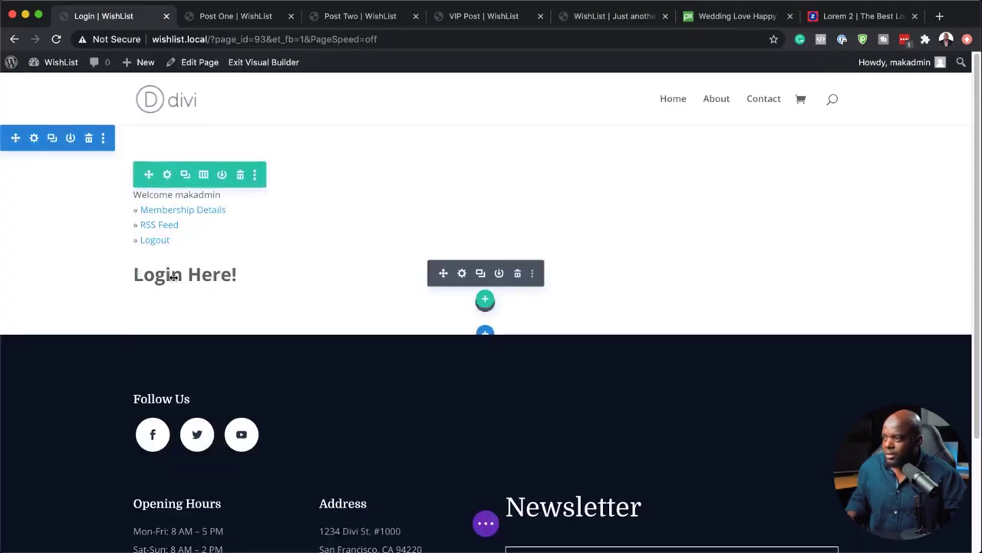
drag(443, 273, 435, 194)
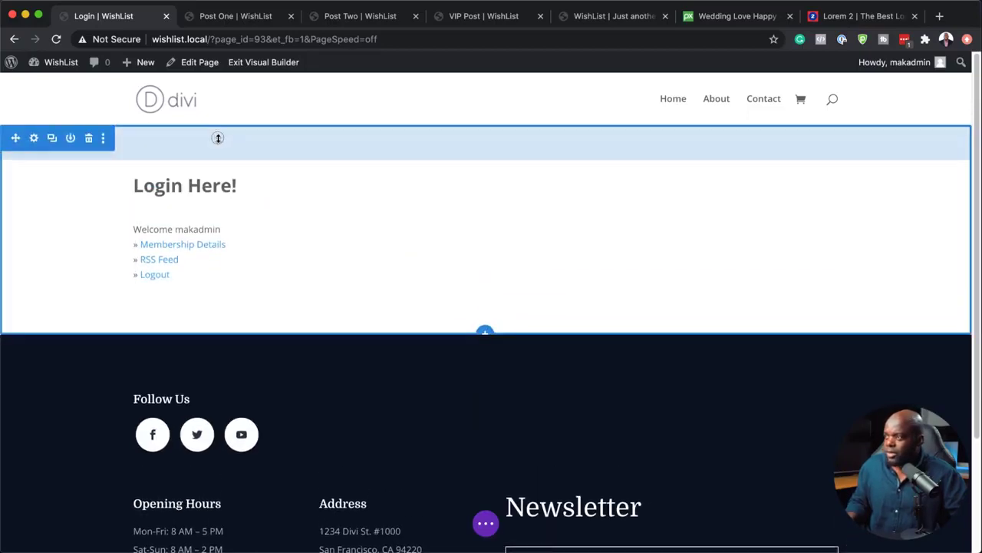
drag(218, 138, 219, 171)
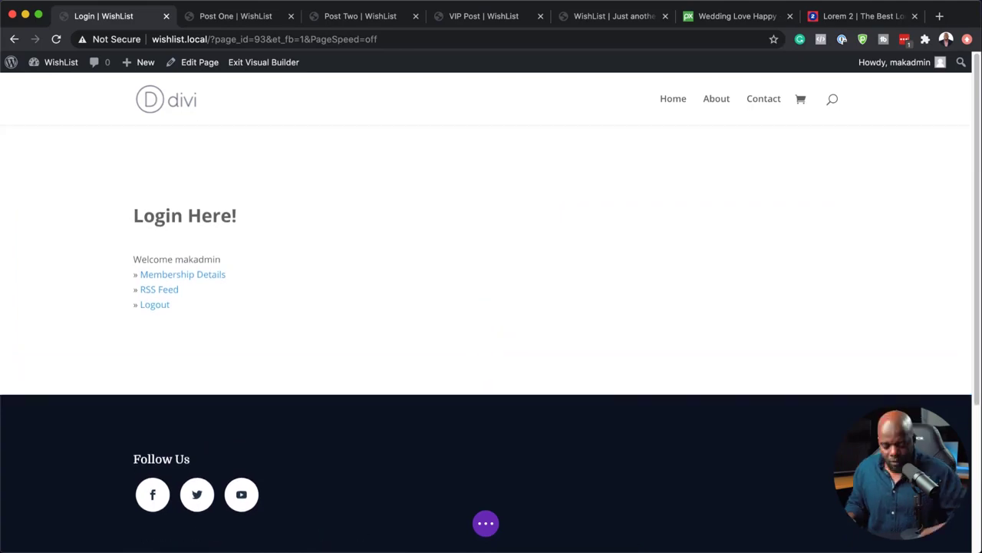
Save the Login page and exit the Visual Builder to its published view
click(485, 523)
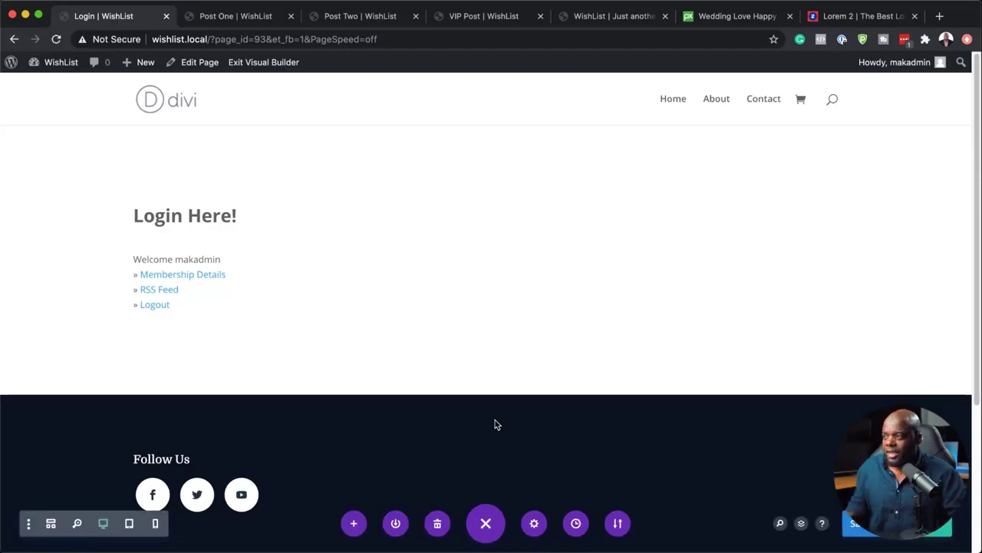
click(209, 39)
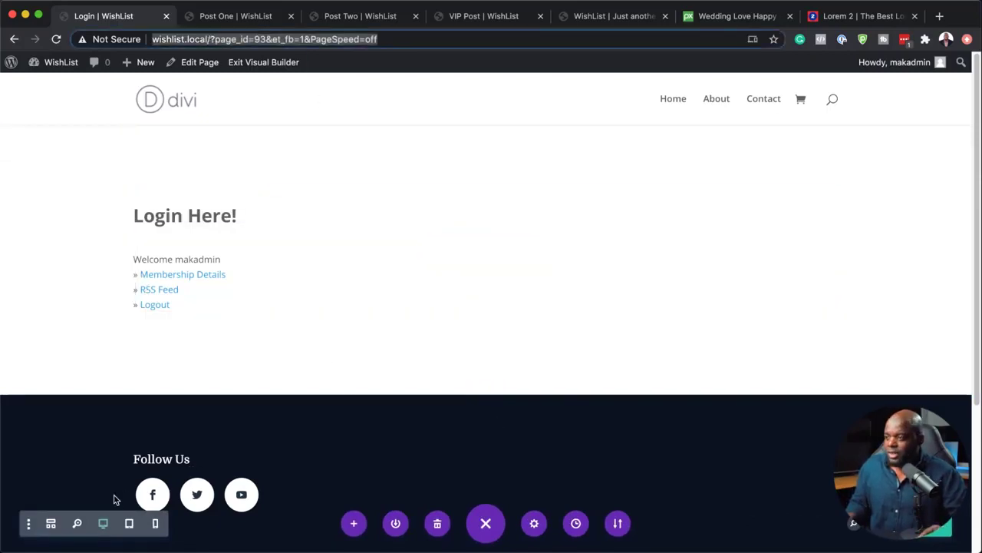
click(274, 65)
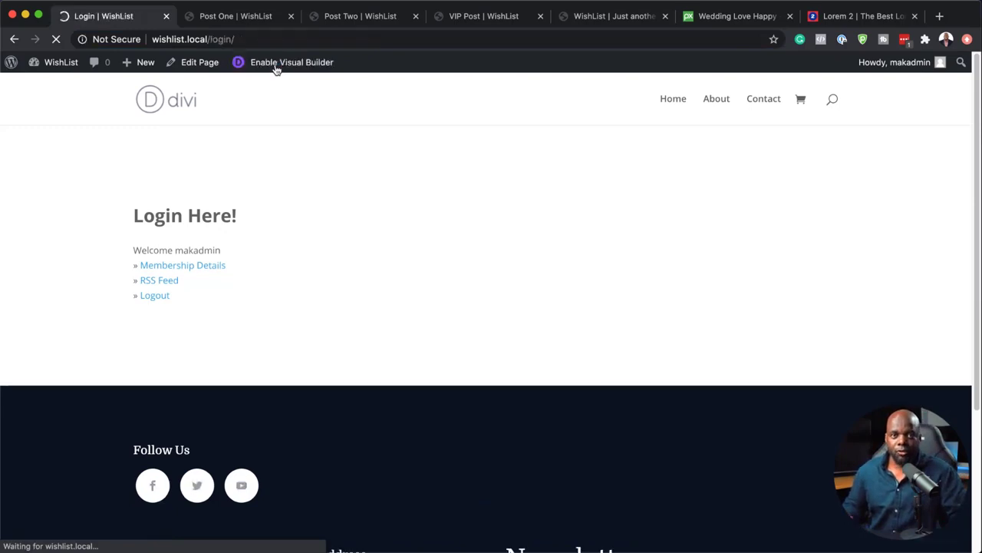
Open the published Login page, wishlist.local/login/, in a new incognito window
click(253, 39)
key(super+c)
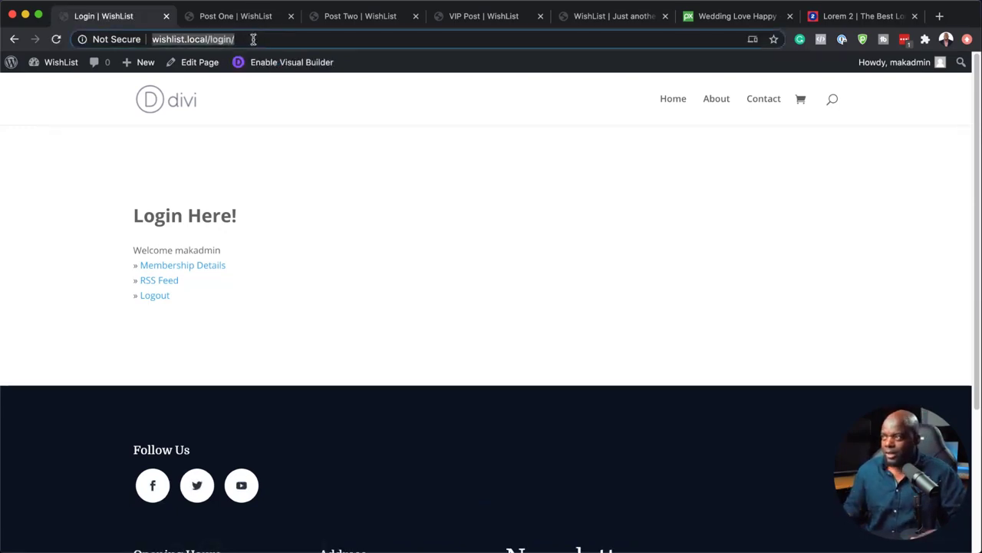
click(90, 6)
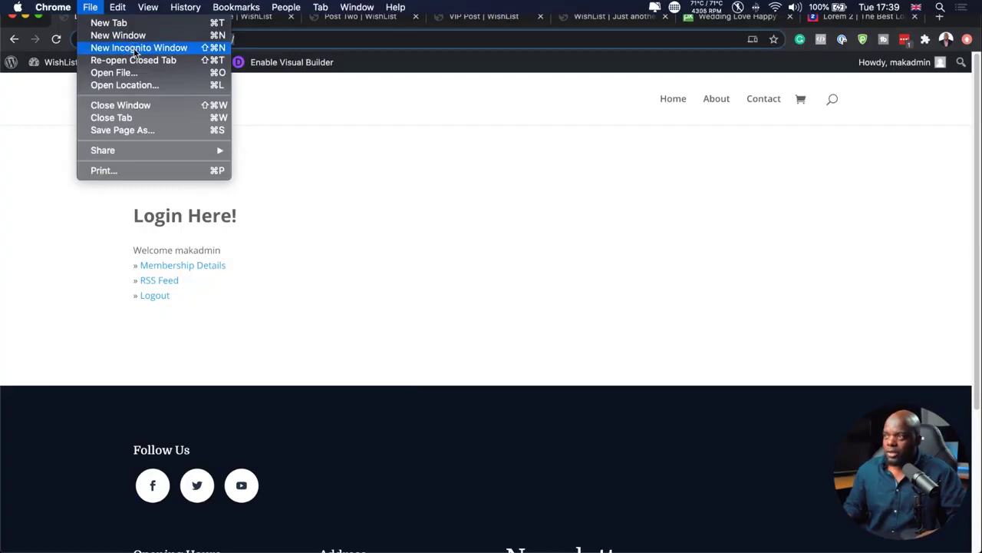
click(135, 49)
key(super+v)
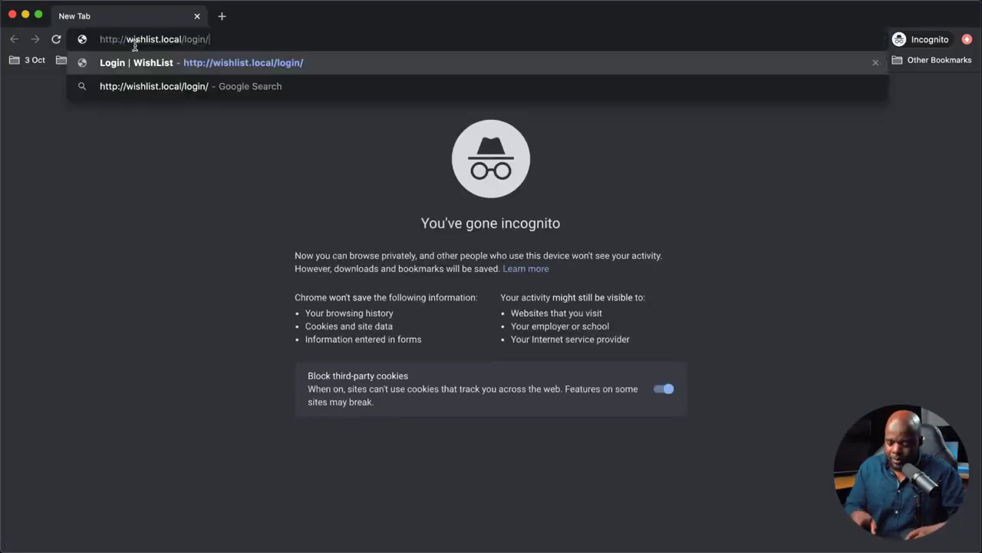
key(Return)
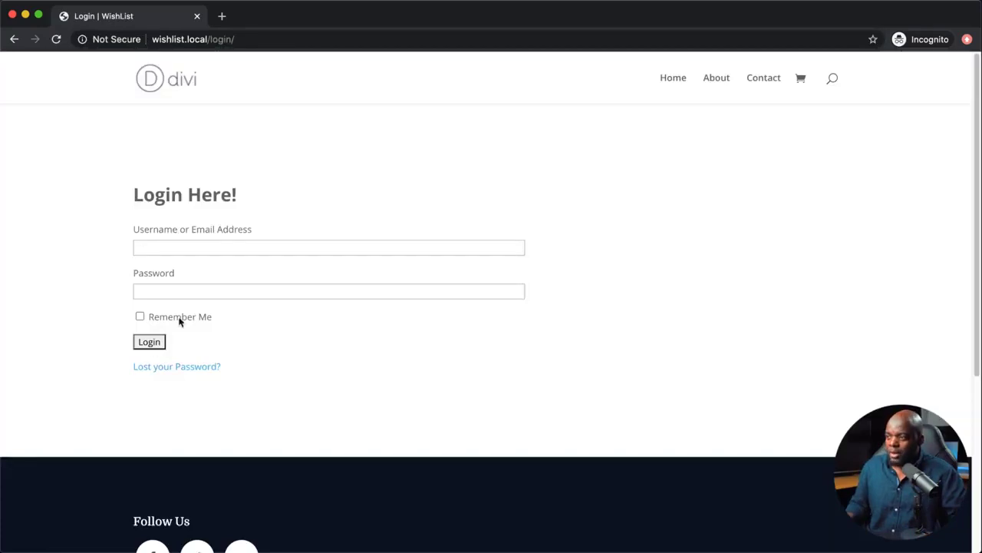
Examine the logged-out login form, including its username field, and close the incognito window
click(163, 247)
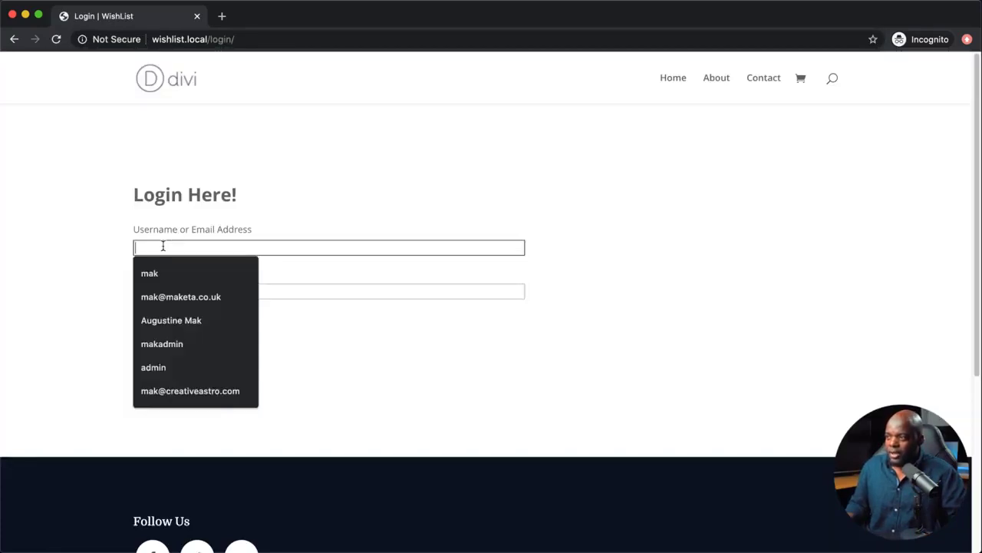
click(84, 250)
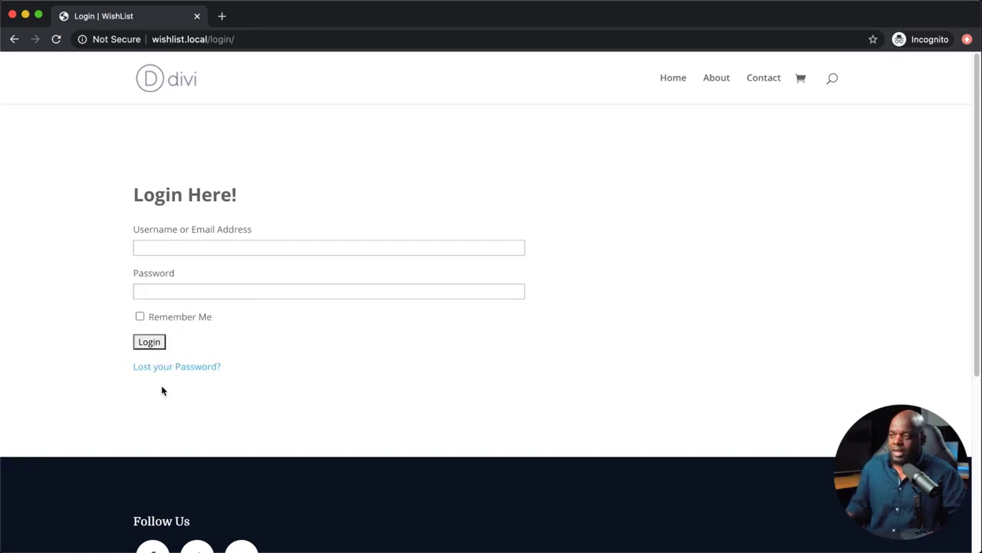
click(12, 15)
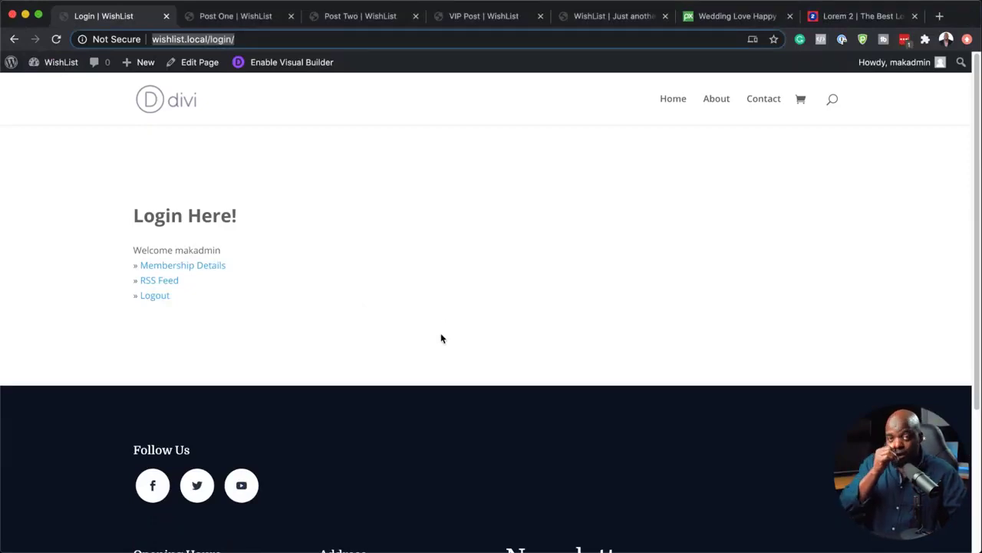
From the site dashboard, add the Login page to the Main Menu and save the menu
mouse_move(58, 62)
click(49, 87)
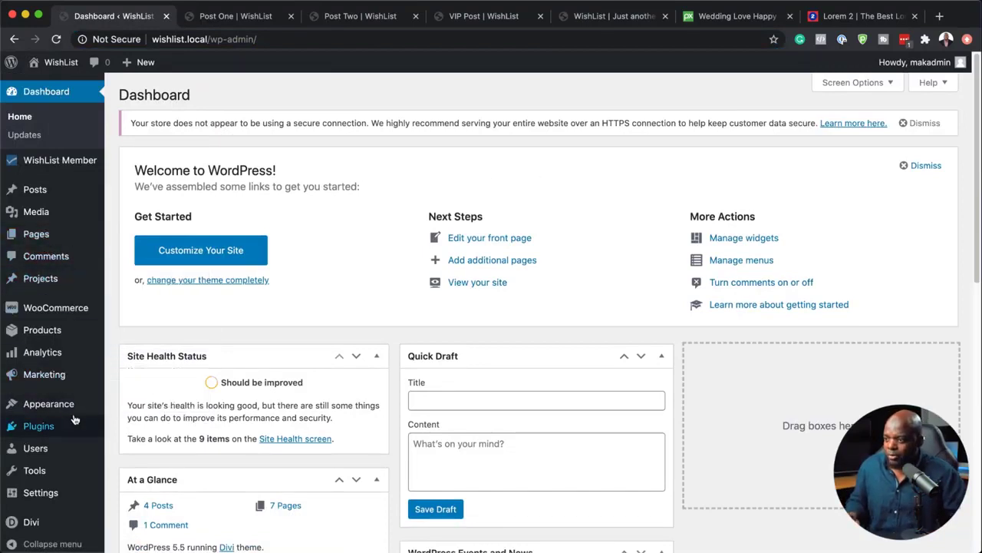
mouse_move(71, 408)
click(132, 462)
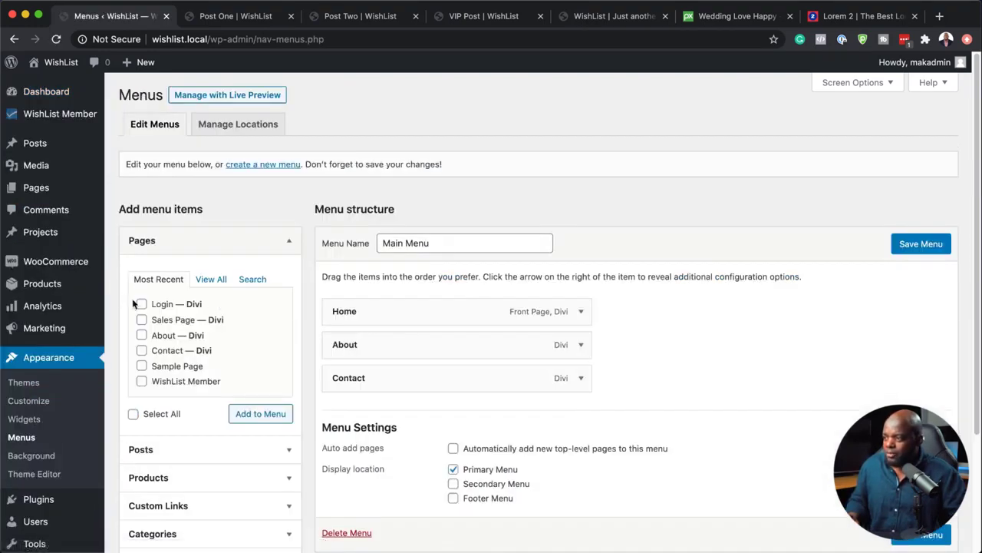
click(267, 418)
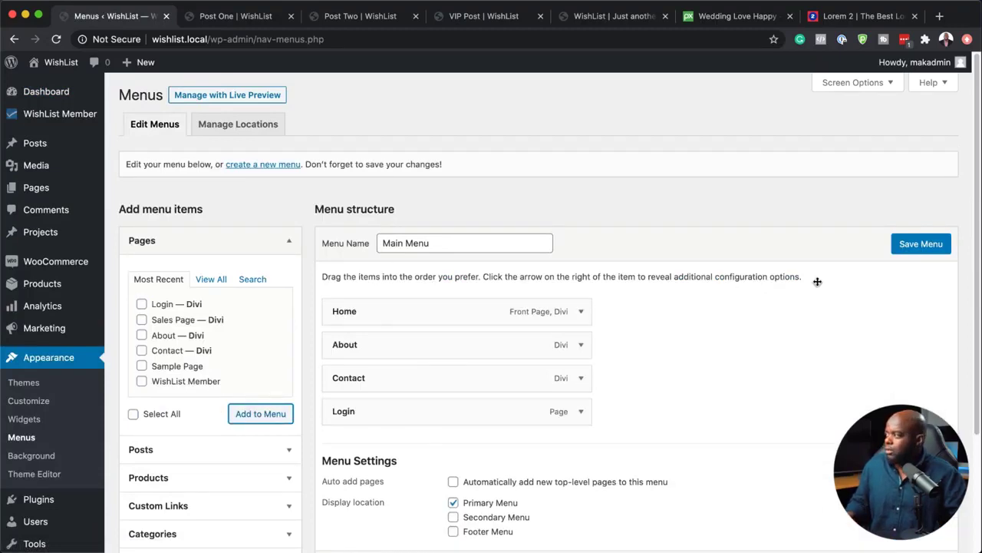
click(935, 252)
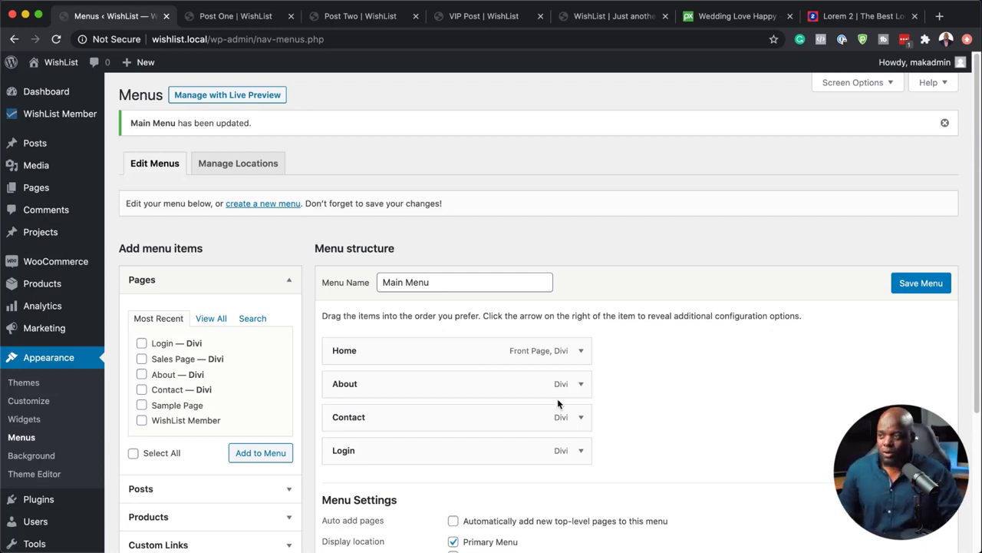
Search the plugin directory for "cartflows", and install and activate Funnel Builder by CartFlows
mouse_move(93, 296)
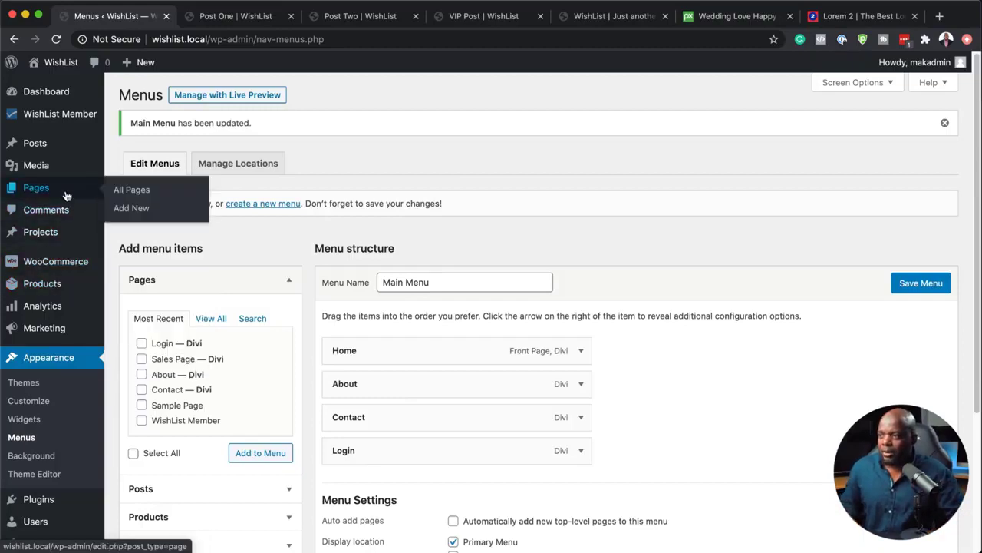
scroll(72, 401, down, 1)
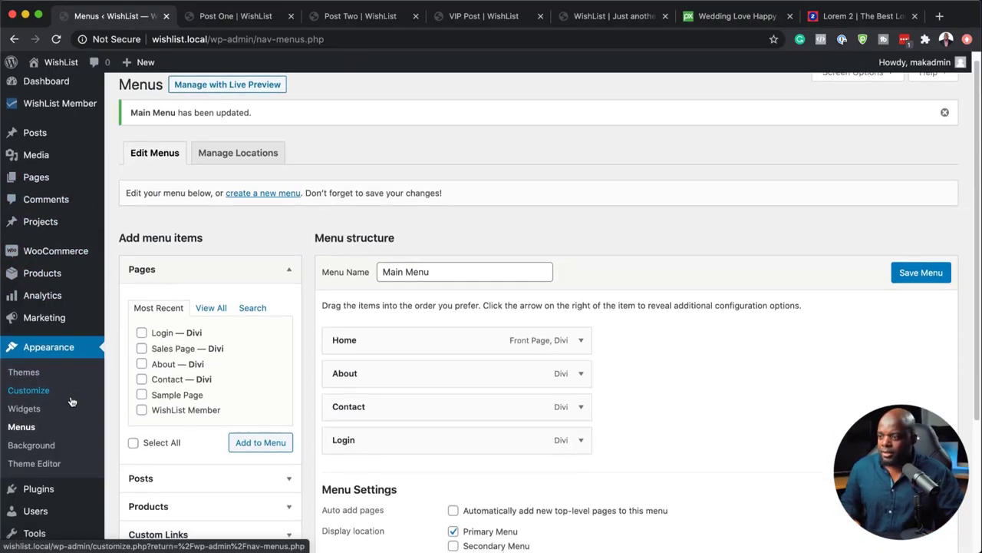
mouse_move(46, 475)
click(149, 499)
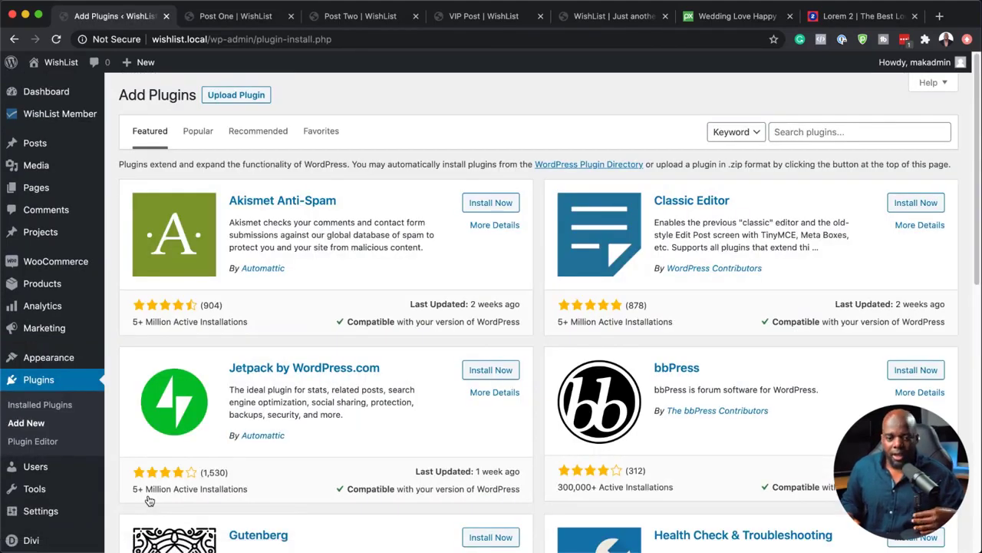
click(862, 132)
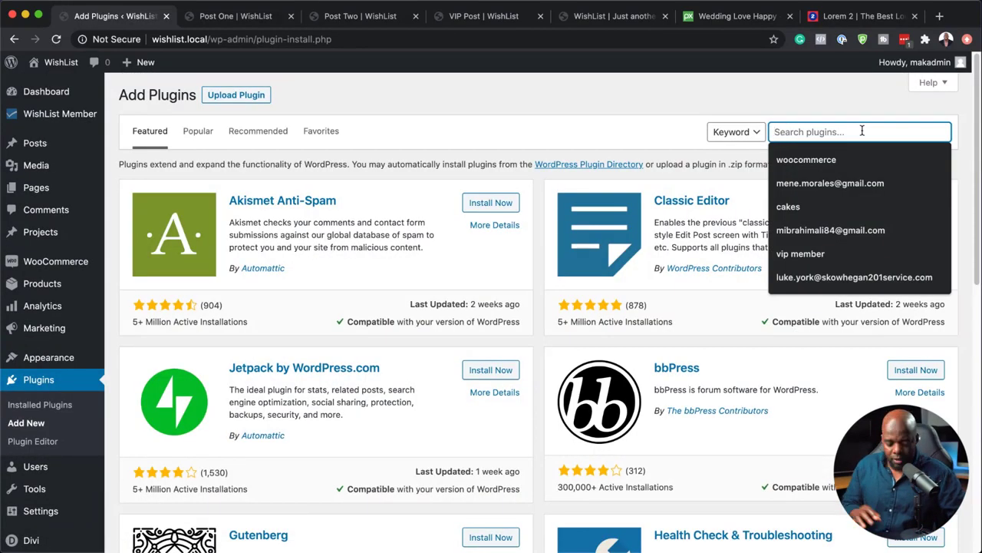
text(car)
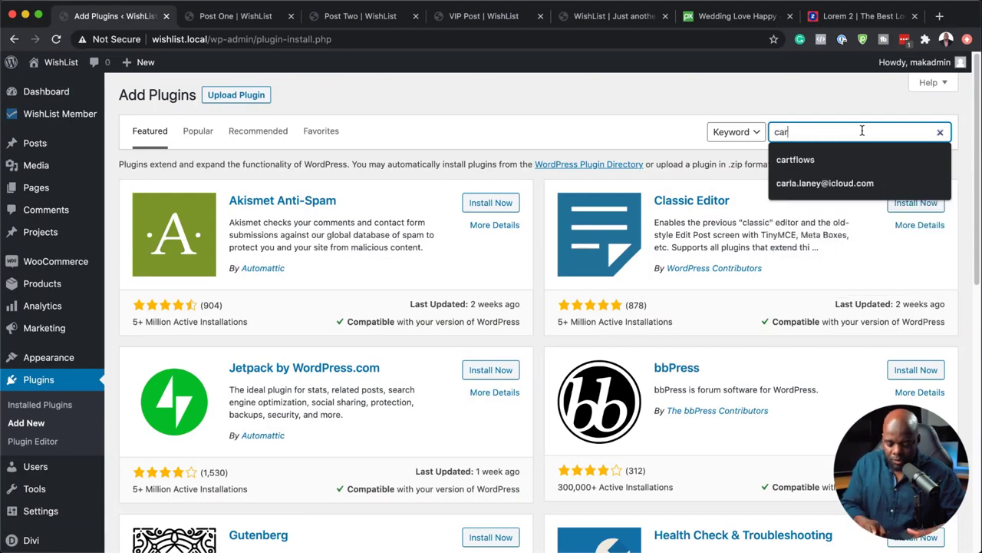
key(Return)
text(tflows)
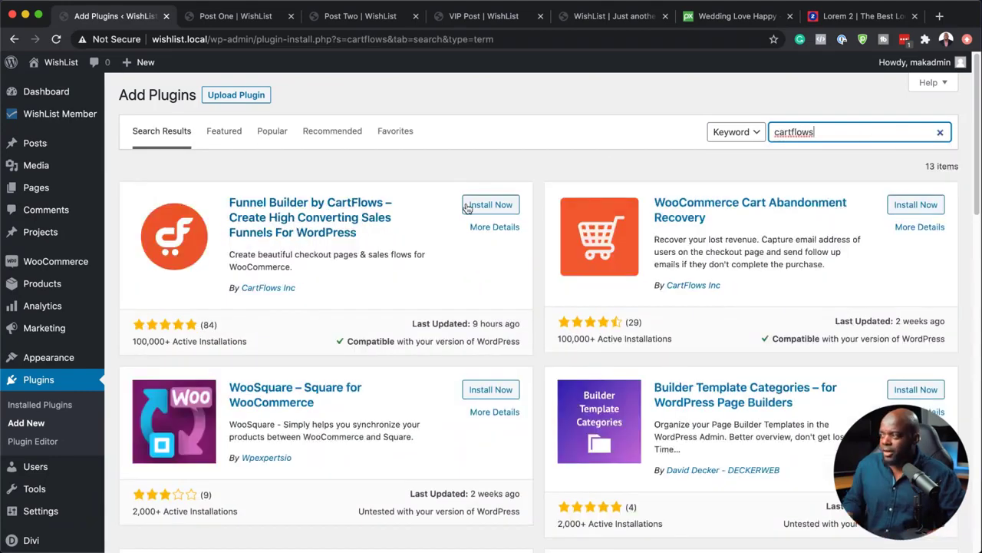
click(492, 205)
click(496, 208)
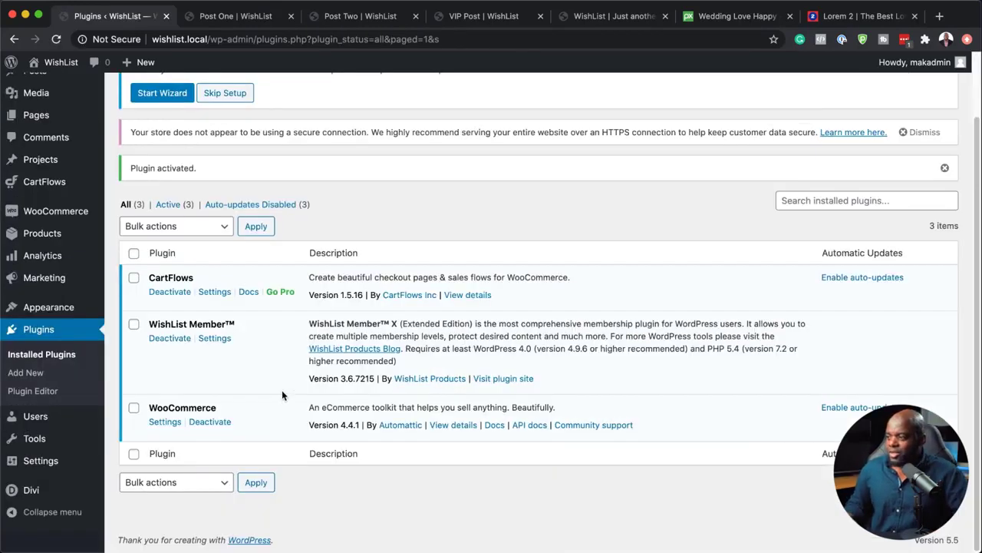
In the CartFlows settings, show templates designed with Divi and save the changes
click(216, 292)
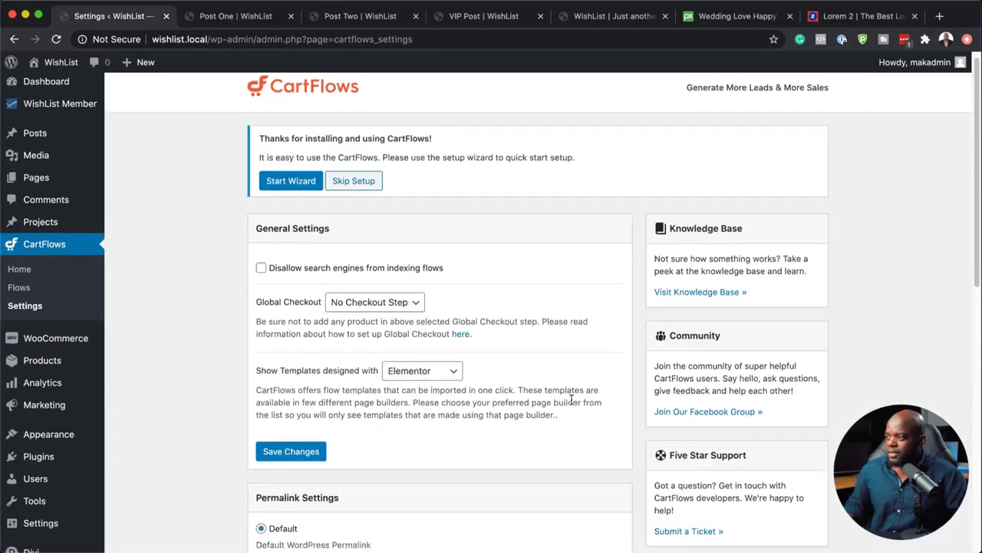
scroll(552, 392, down, 2)
click(422, 338)
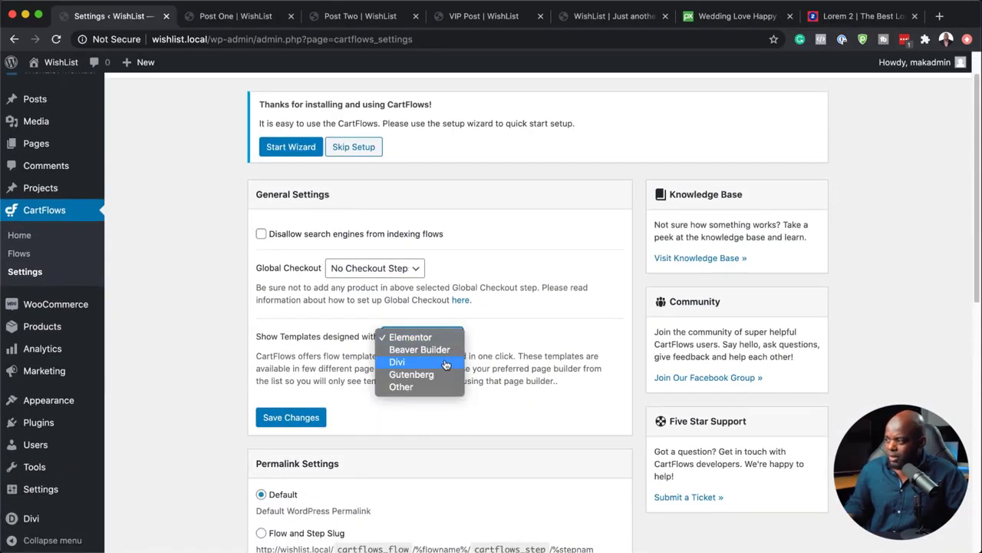
click(445, 363)
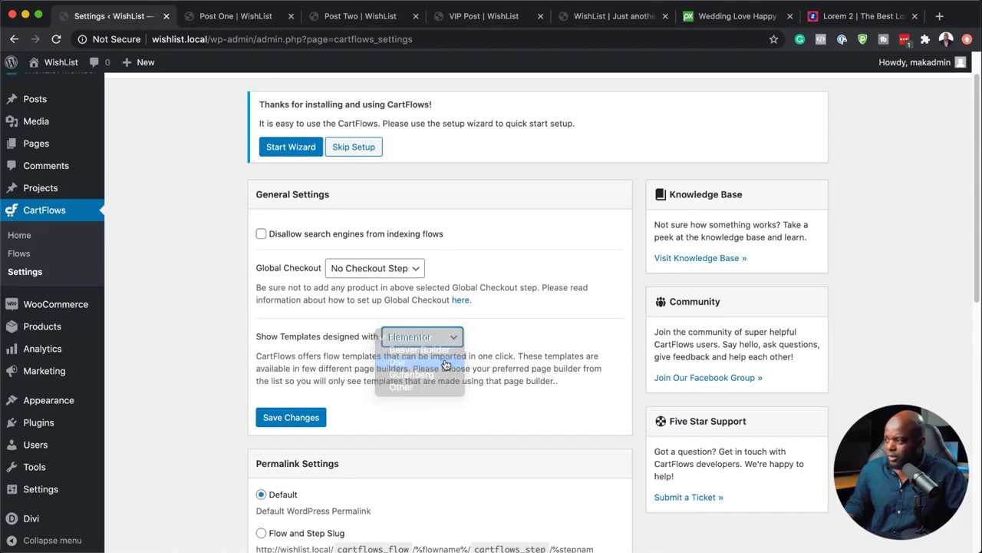
click(299, 418)
Check in the Divi theme options which post types have the Divi Builder enabled, including CartFlows steps
scroll(59, 486, down, 5)
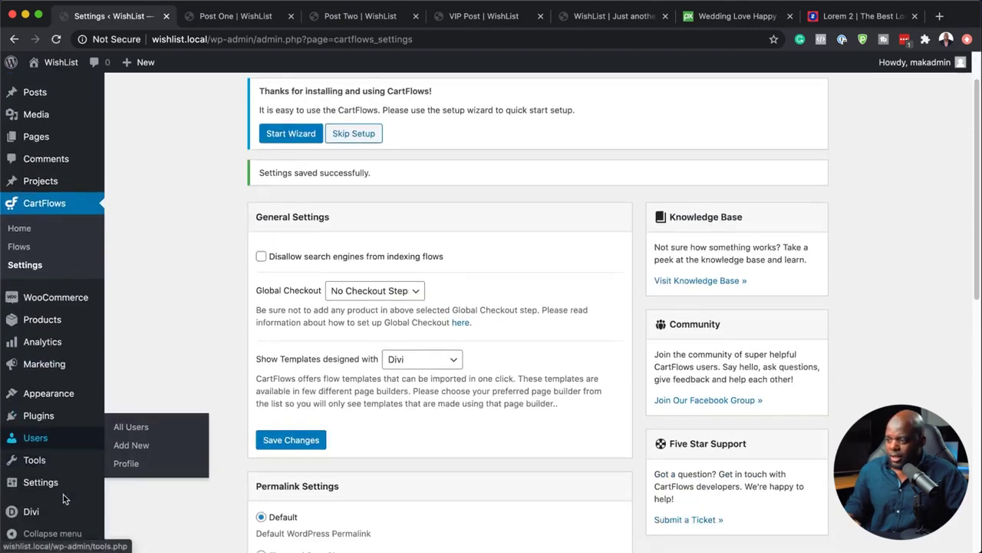
mouse_move(55, 516)
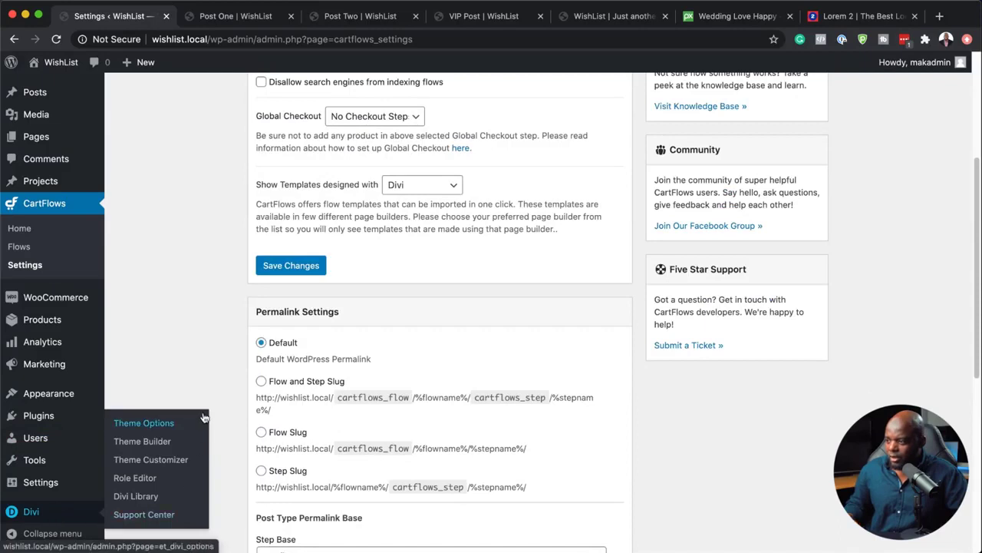
click(170, 424)
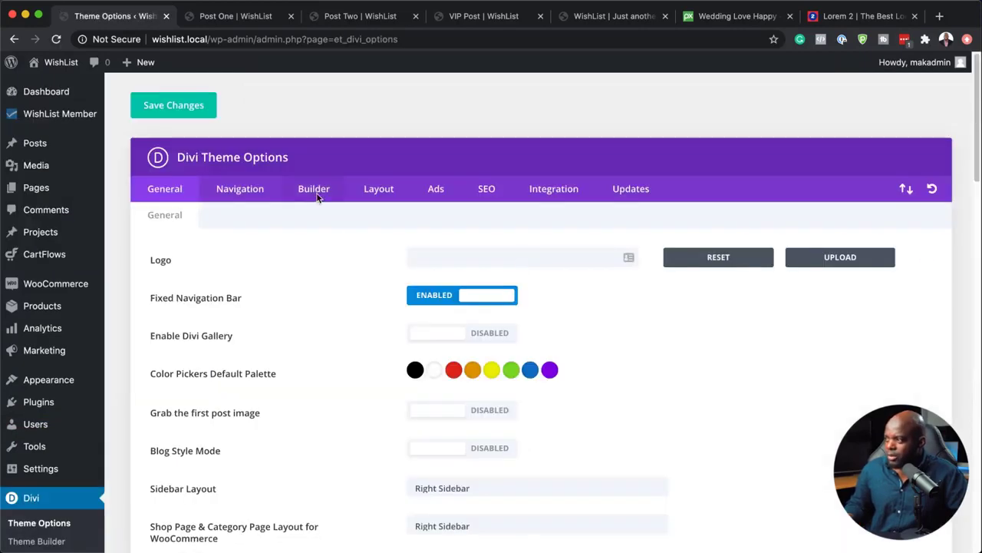
click(318, 197)
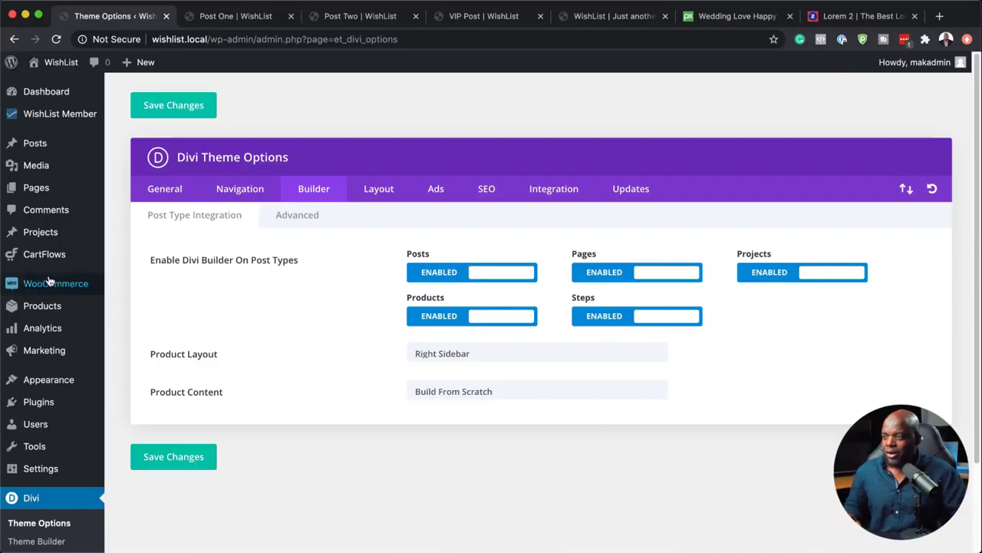
Add a new CartFlows flow, choosing to design your own instead of importing a ready template
mouse_move(51, 278)
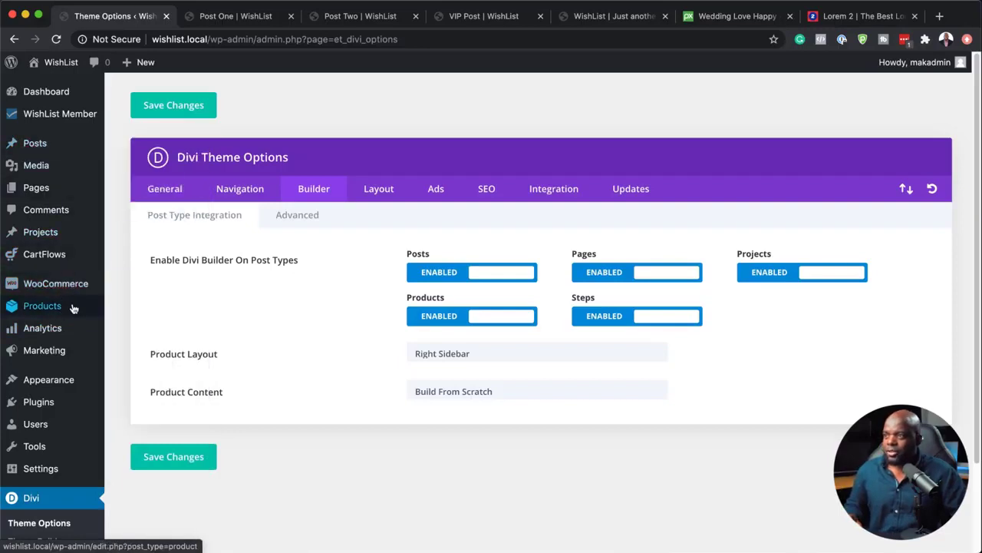
mouse_move(73, 308)
mouse_move(46, 260)
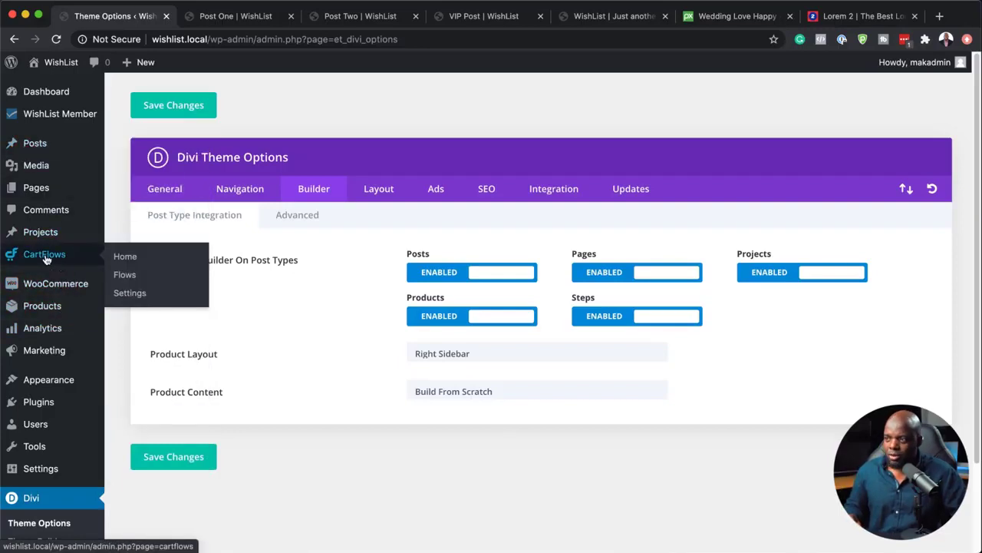
click(136, 261)
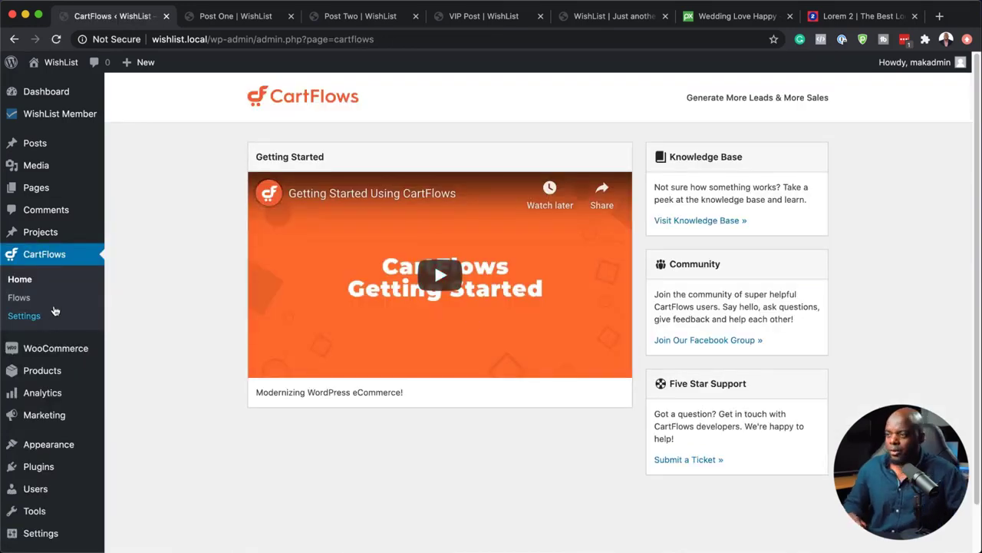
click(18, 298)
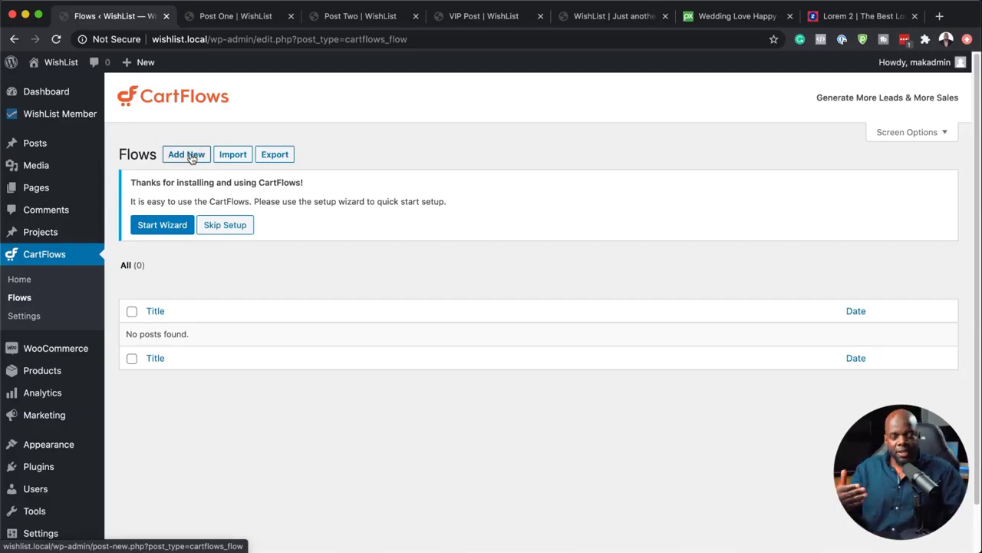
click(192, 156)
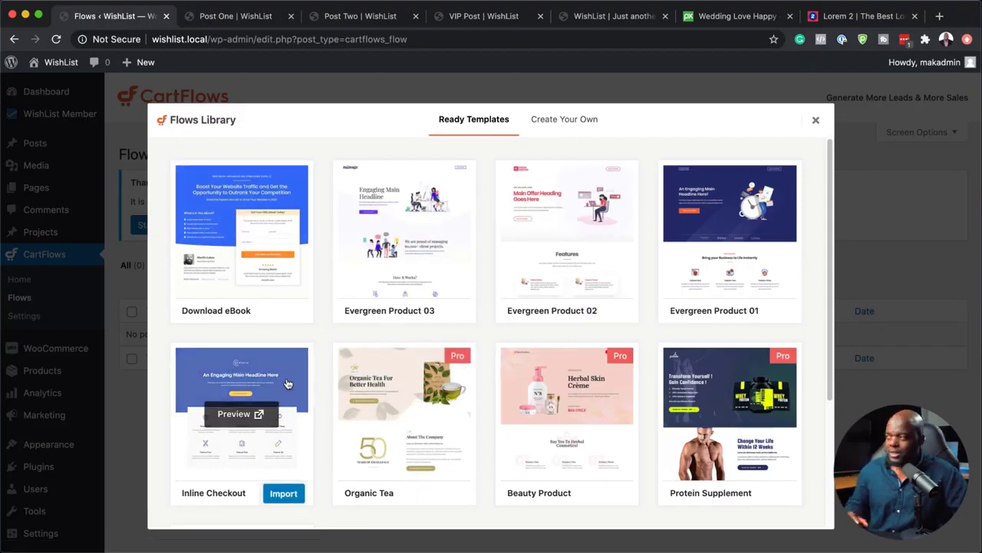
click(586, 121)
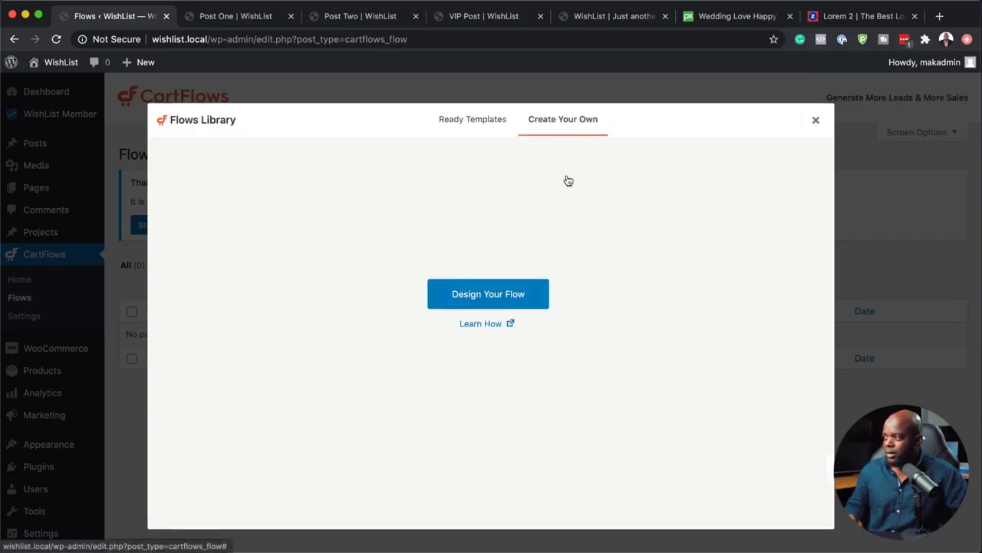
click(526, 300)
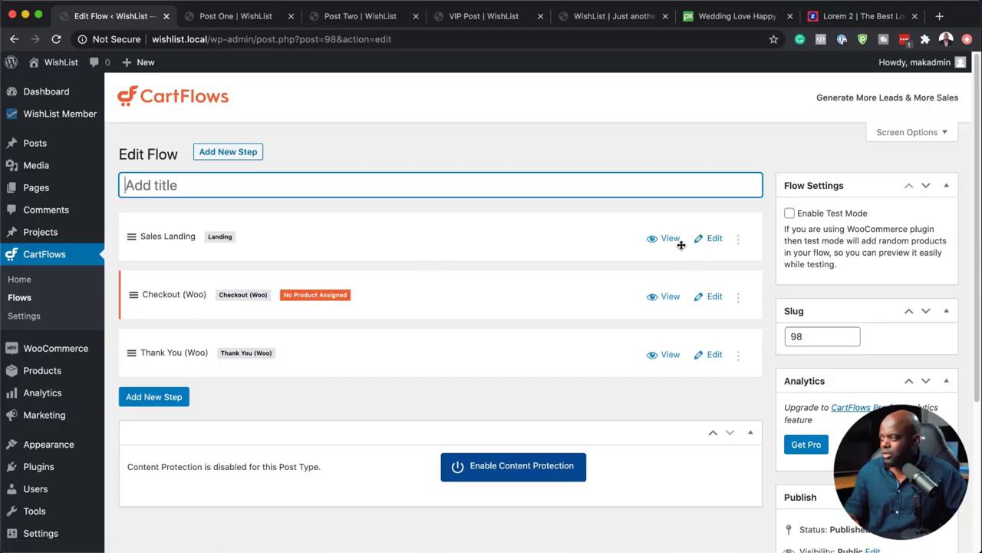
Delete the Sales Landing step from the flow, title the flow "Sales Page", and update it
click(740, 240)
click(705, 181)
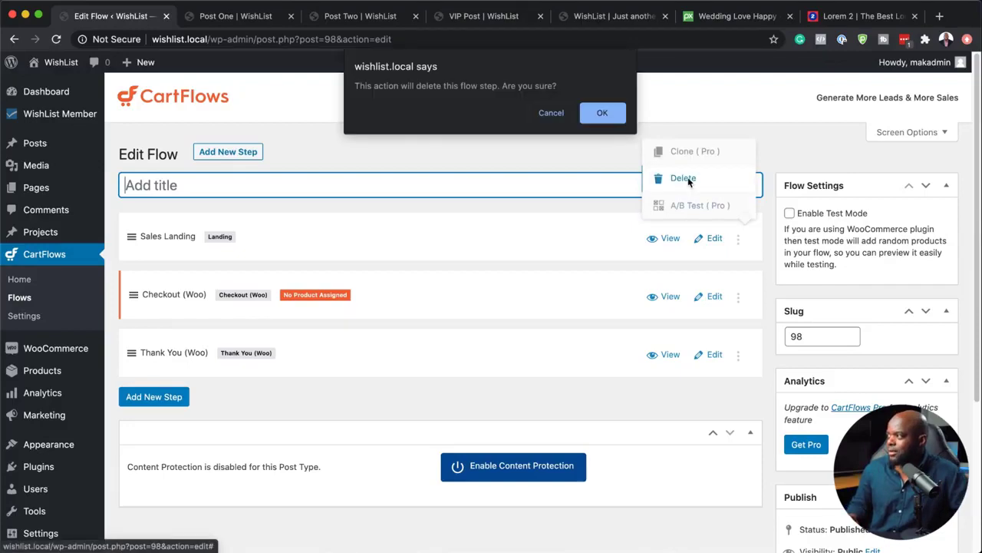
click(603, 113)
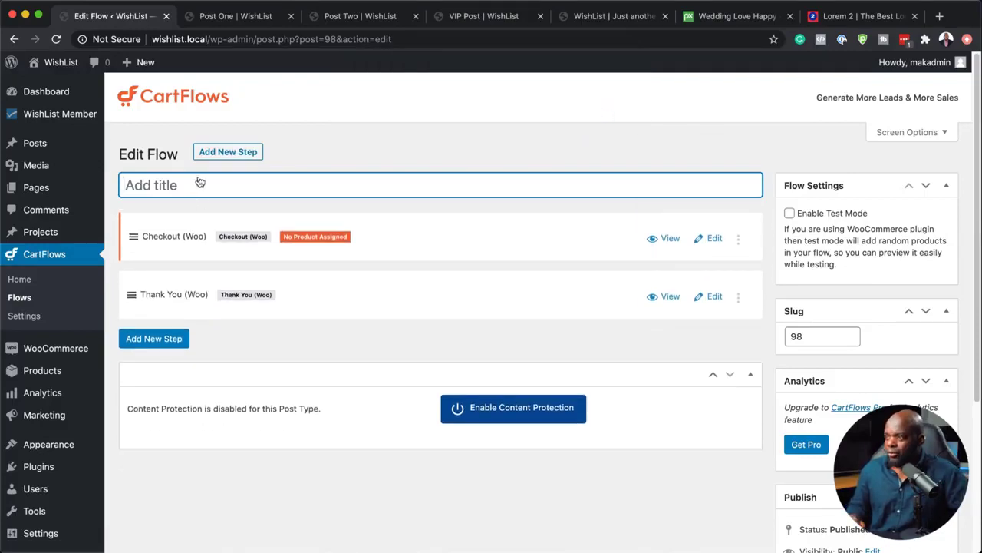
text(S)
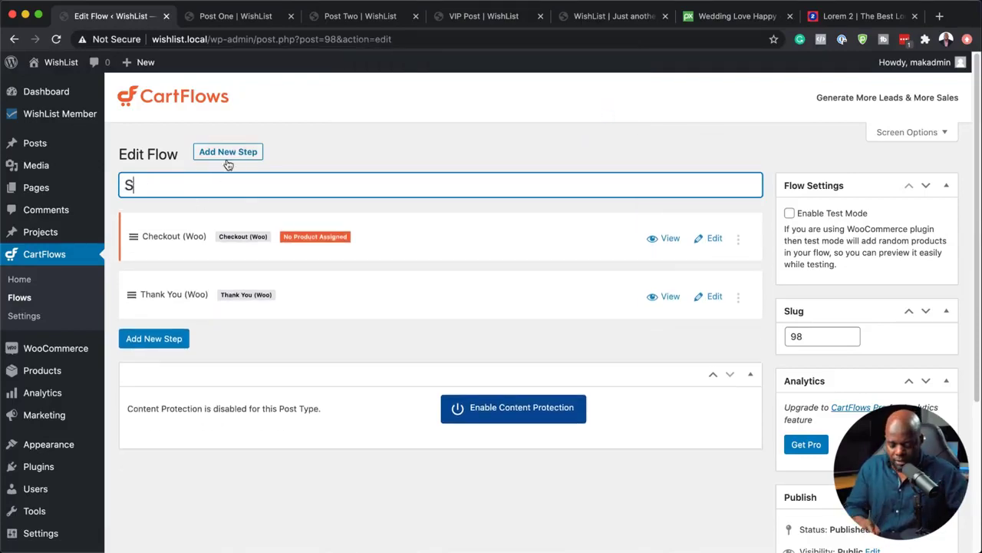
text(ales Page)
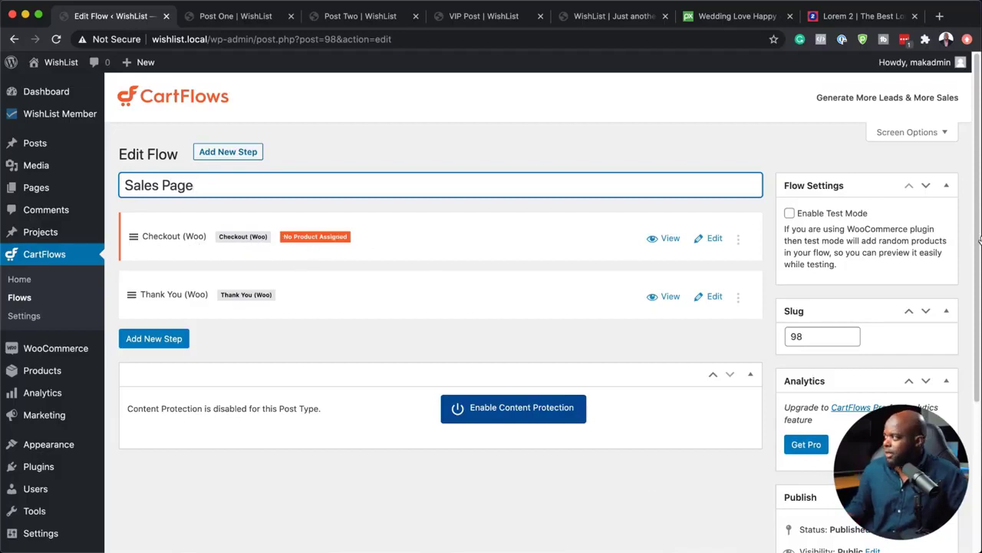
scroll(441, 307, down, 5)
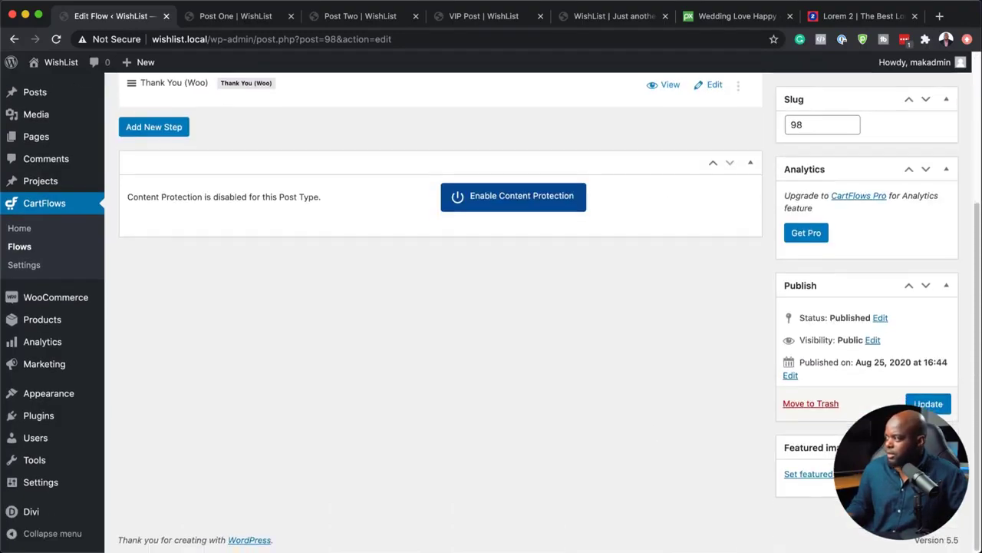
click(944, 409)
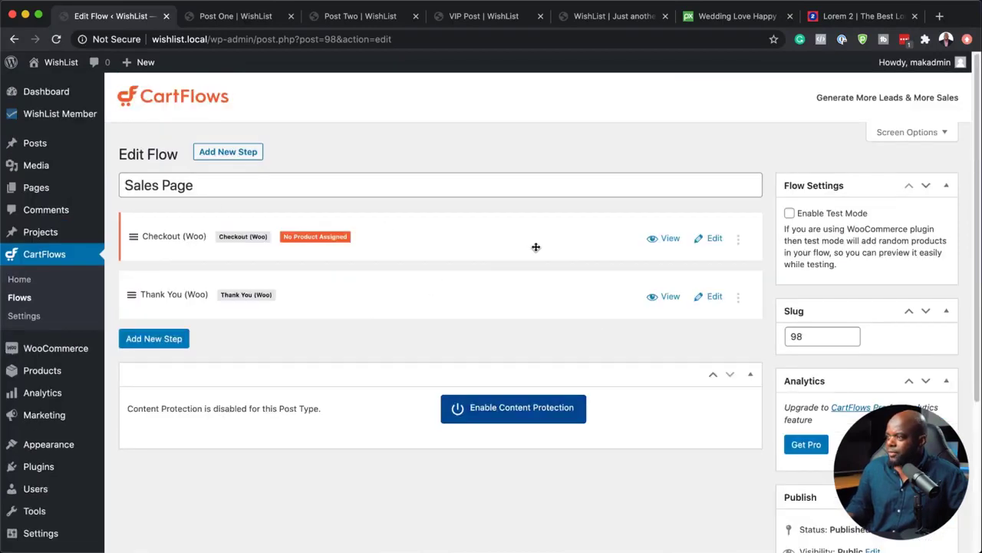
Edit the Checkout (Woo) step, assign the VIP Membership product to it, and update the step
click(715, 240)
scroll(425, 342, down, 3)
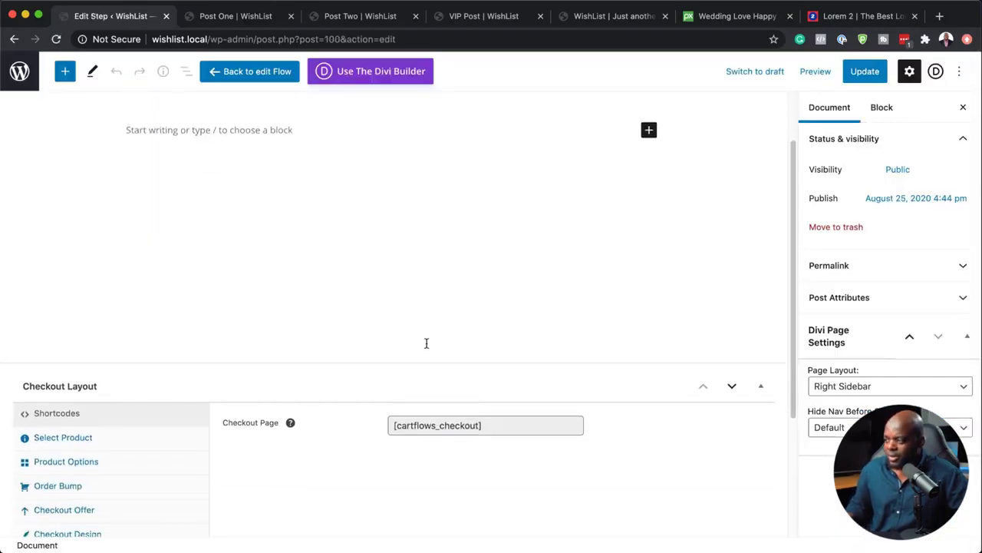
scroll(427, 344, down, 1)
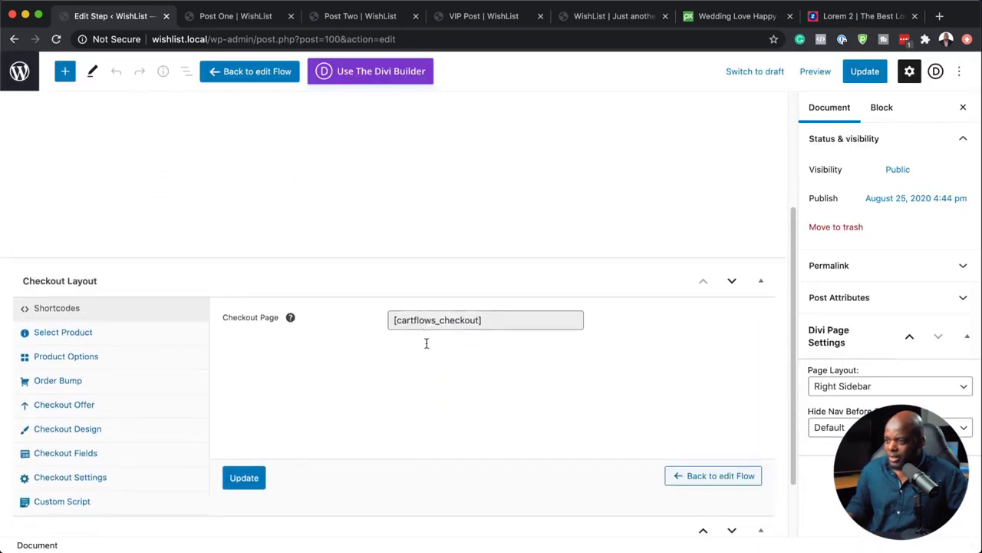
click(106, 335)
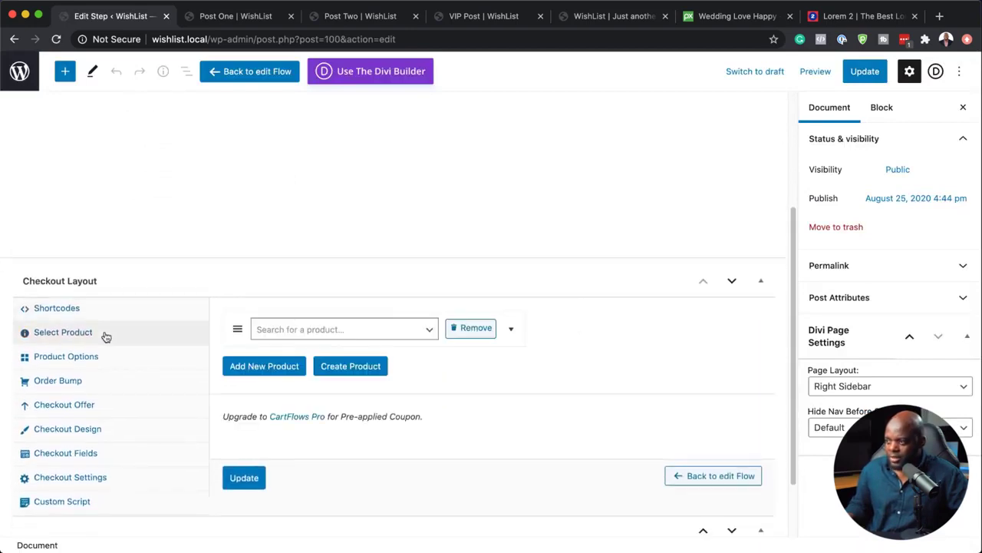
click(332, 330)
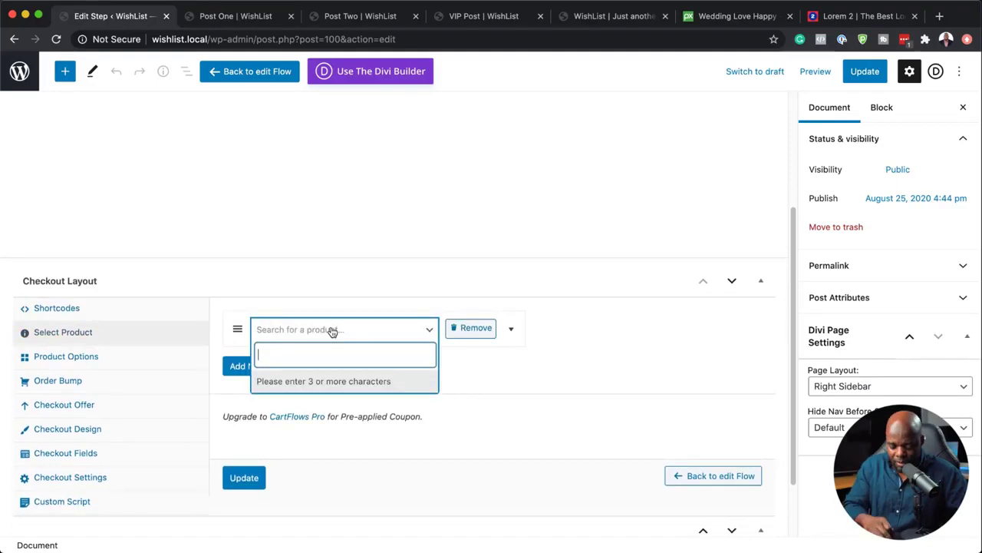
text(vip)
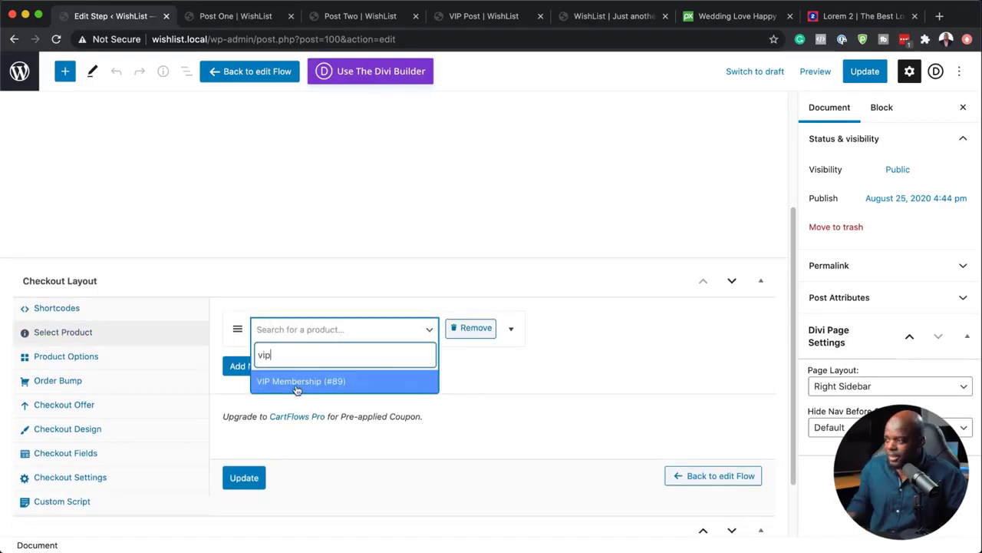
click(297, 382)
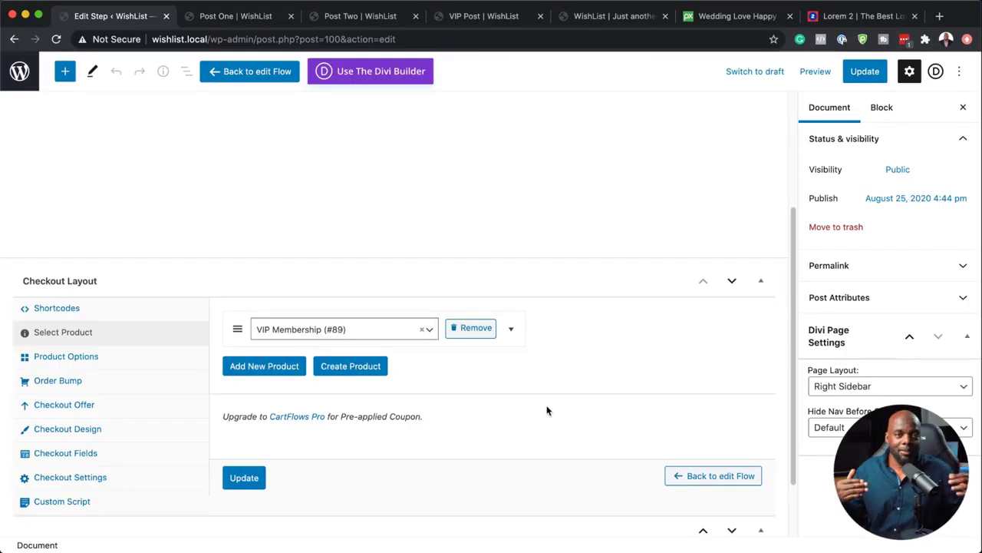
click(246, 480)
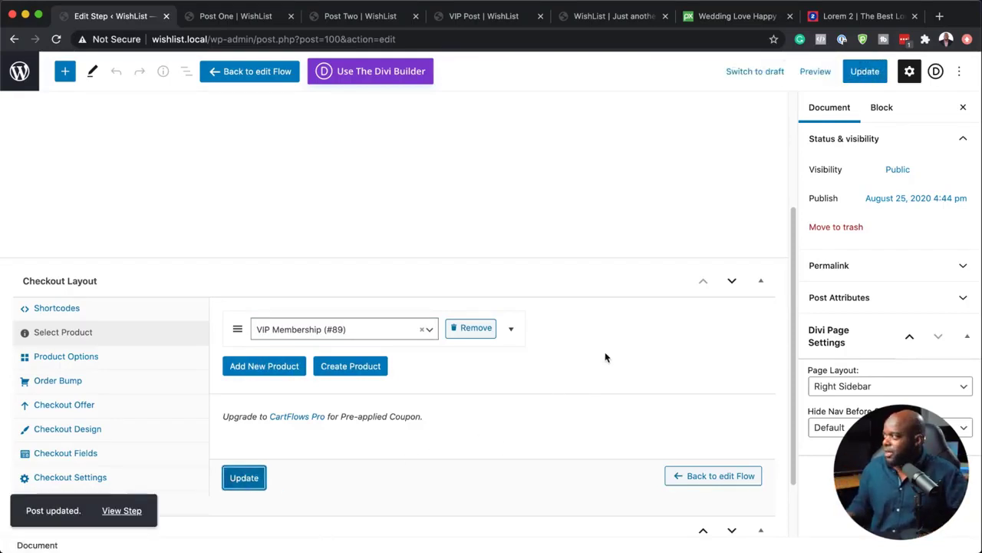
Copy the checkout page shortcode [cartflows_checkout] from the step's Checkout Layout settings
scroll(605, 357, up, 3)
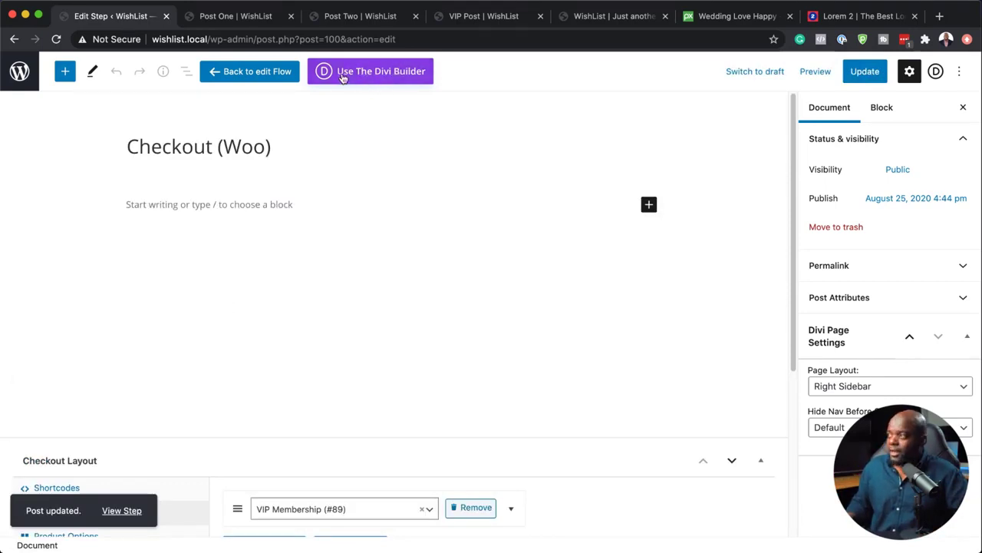
scroll(402, 436, down, 3)
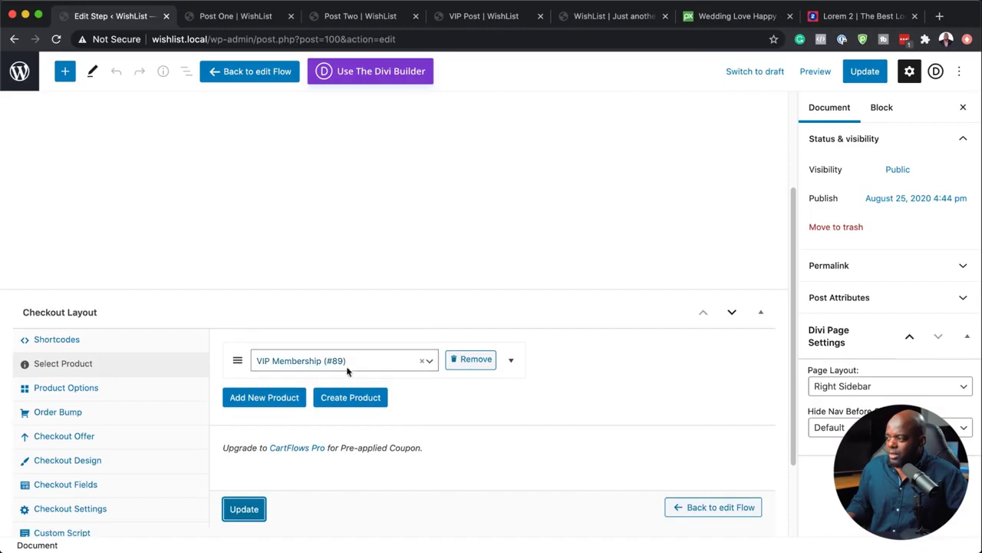
scroll(474, 430, down, 1)
click(123, 333)
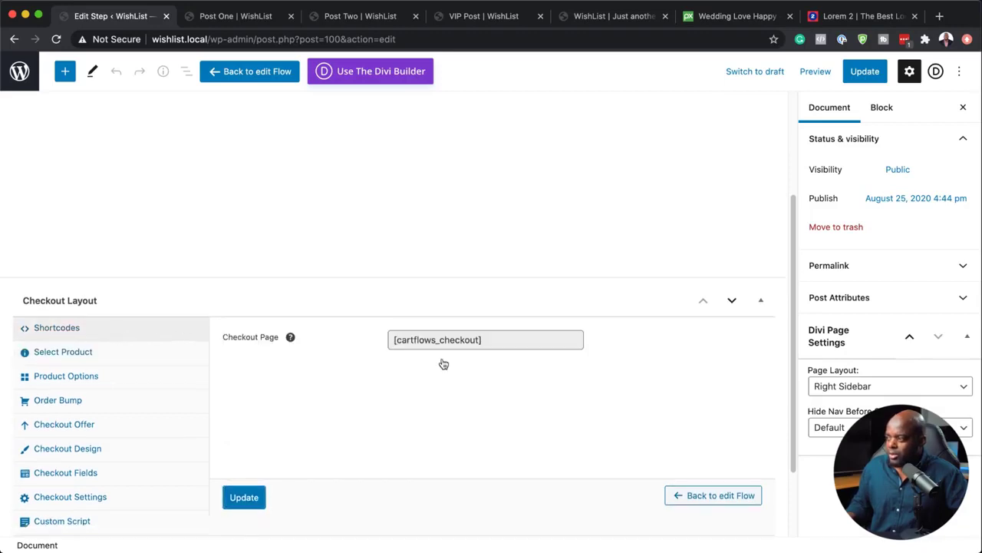
click(489, 341)
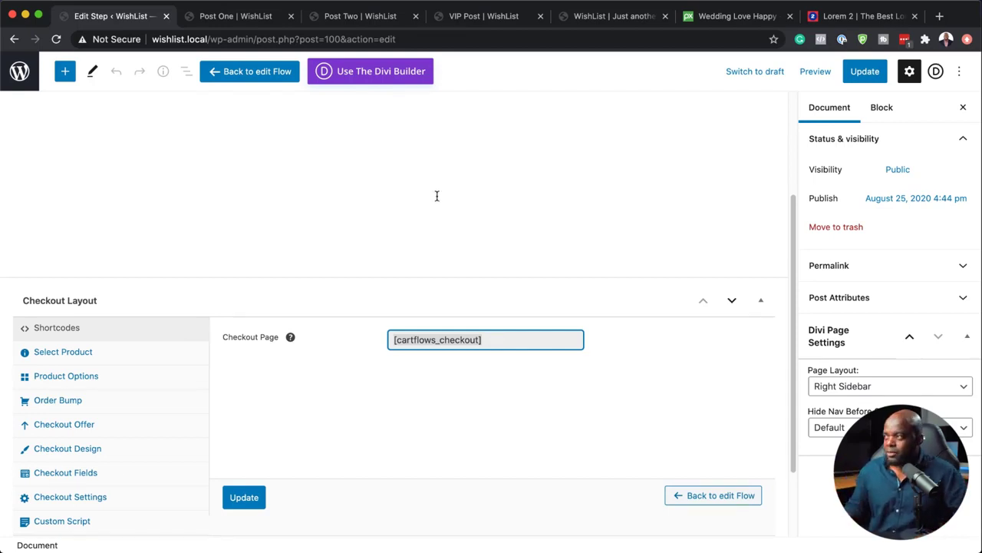
Switch the Checkout (Woo) step to the Divi Builder and start building its page from scratch
scroll(437, 196, up, 5)
click(373, 70)
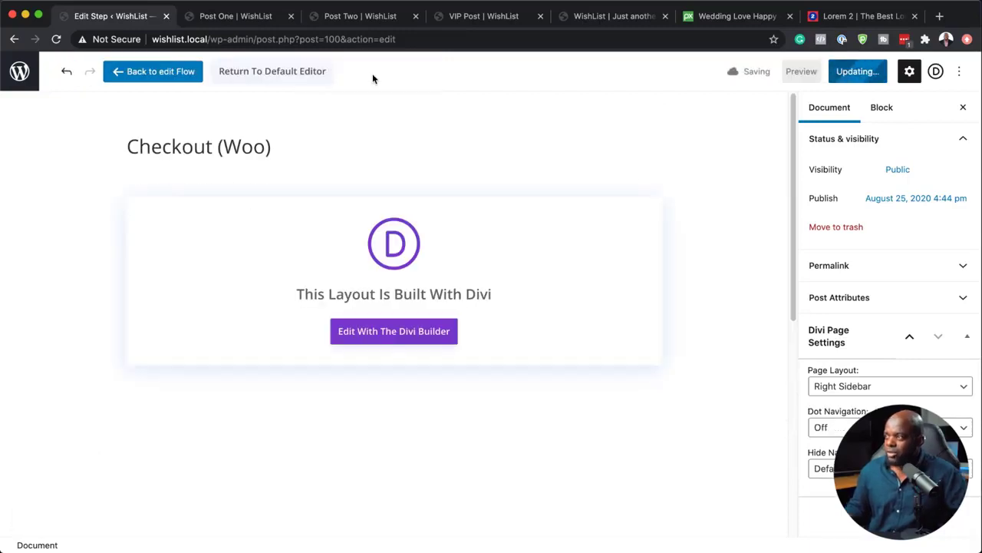
click(416, 332)
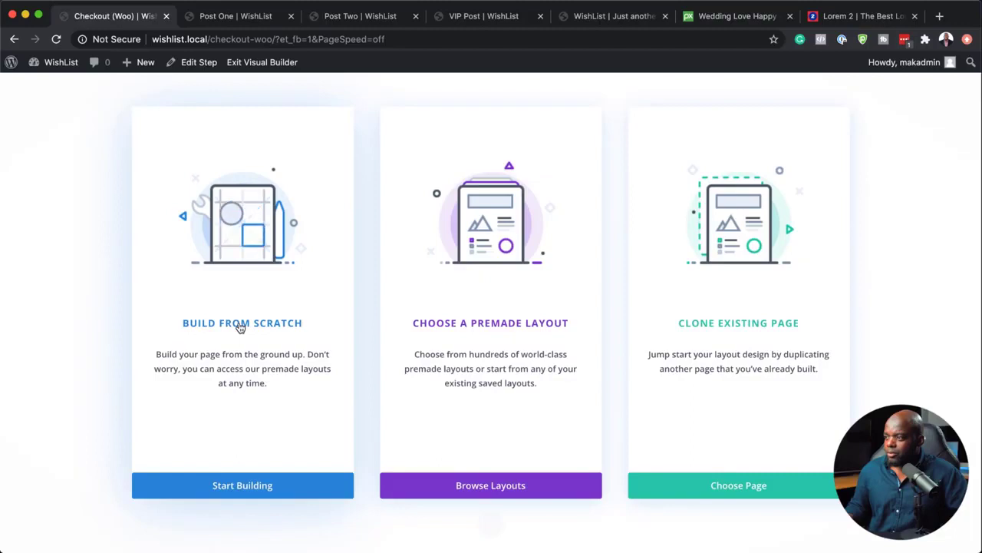
click(240, 328)
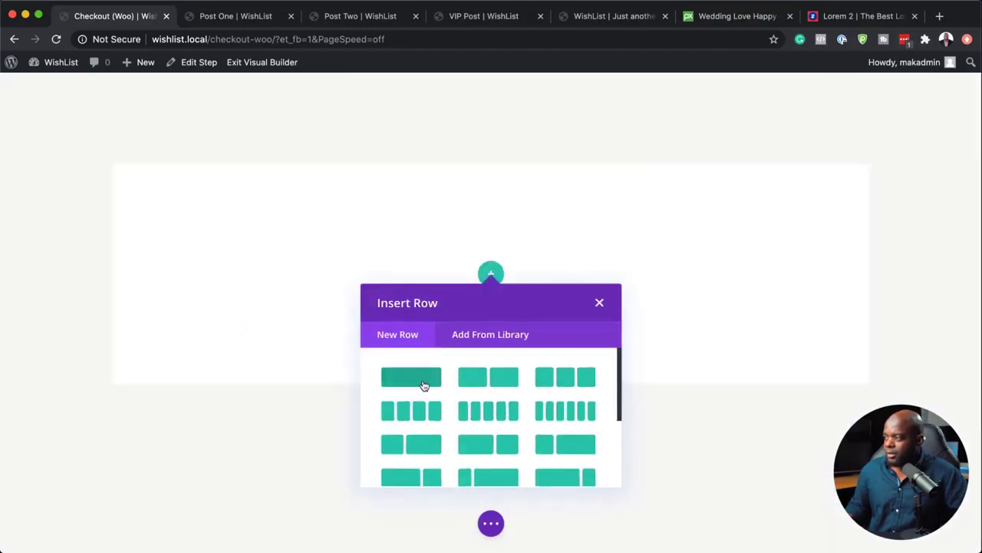
Insert a single-column row with a Text module reading "Checkout!" and format the text as Heading 1
click(424, 384)
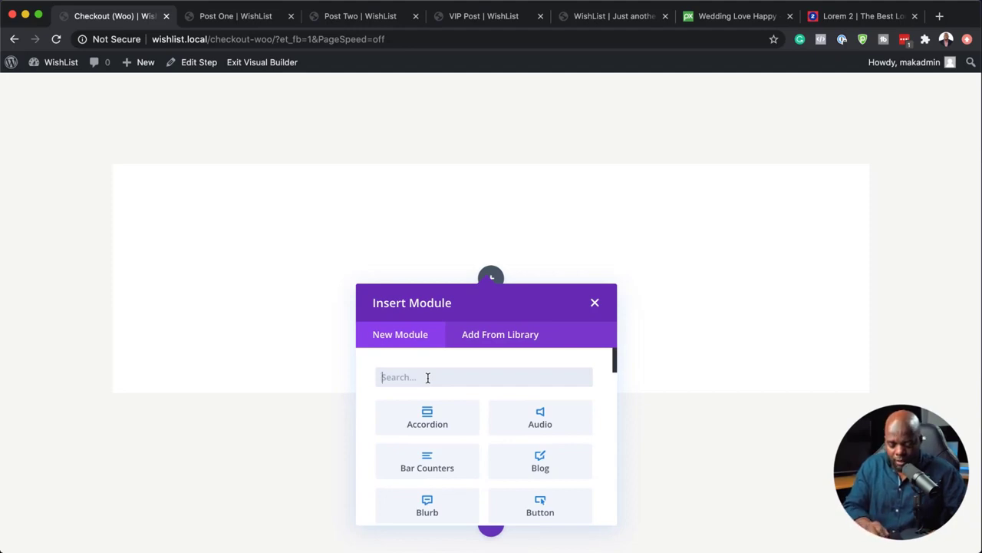
text(Text)
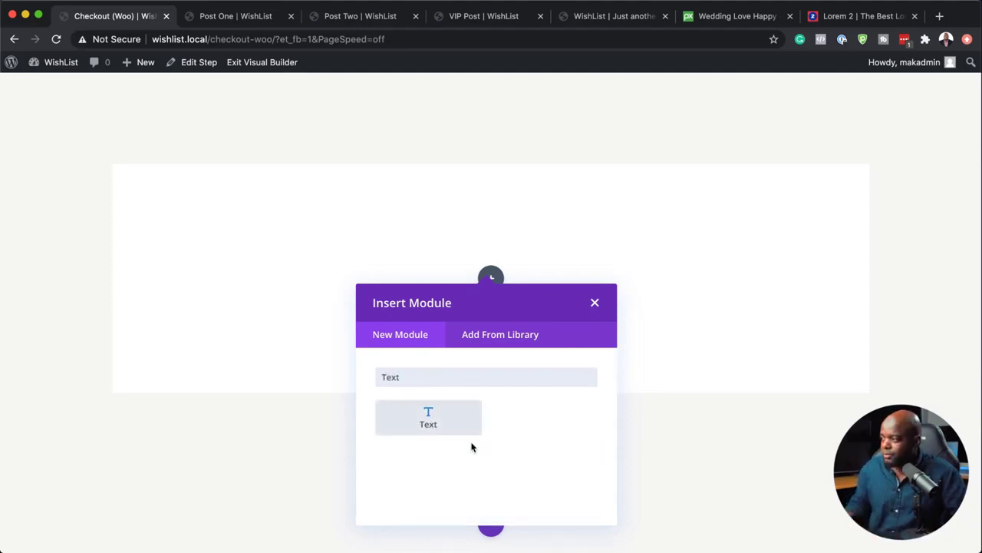
click(433, 417)
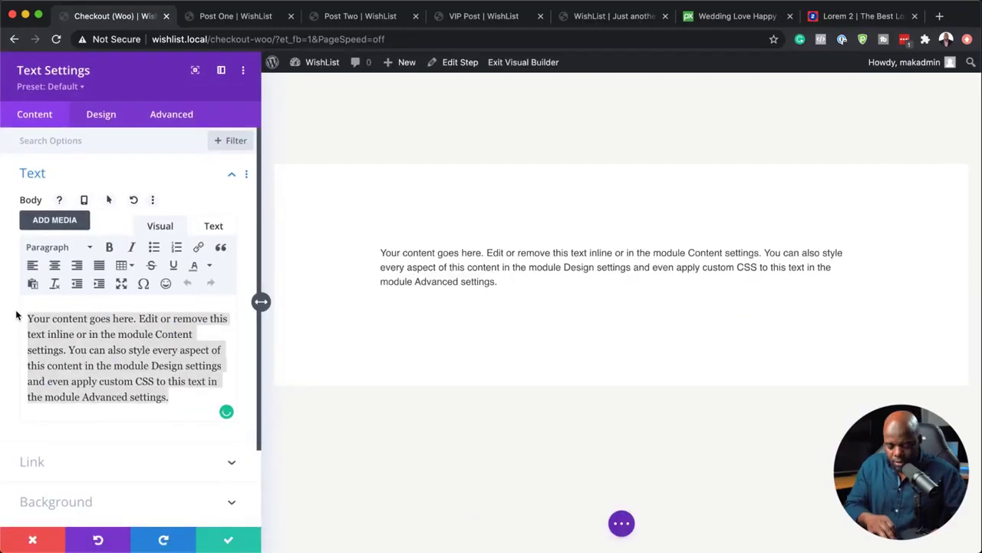
text(Che)
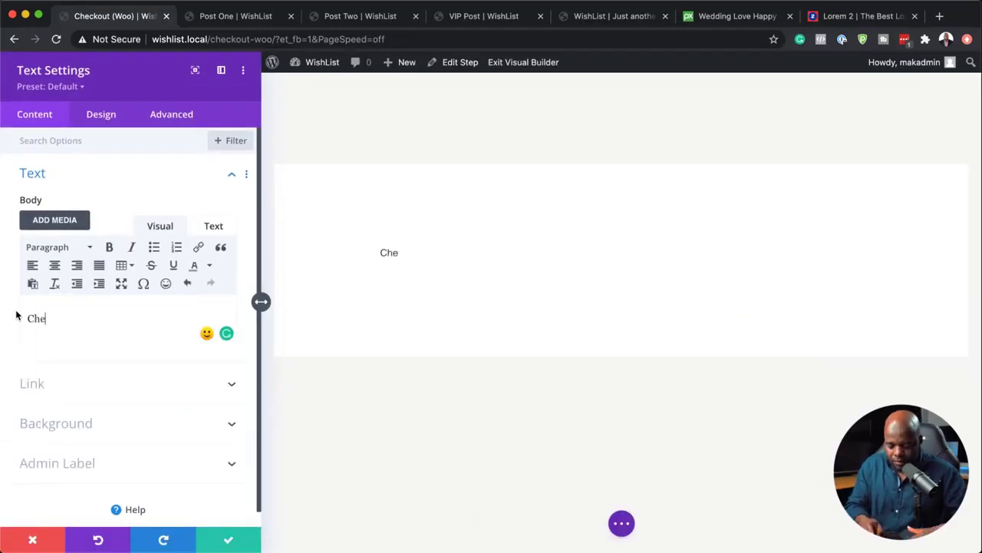
text(ckout!)
drag(88, 318, 9, 307)
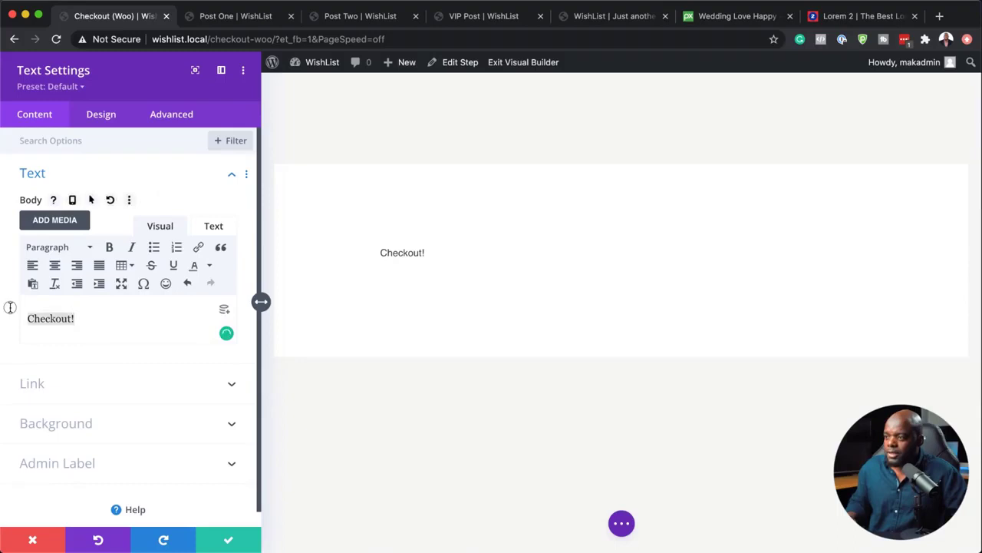
click(52, 244)
click(86, 296)
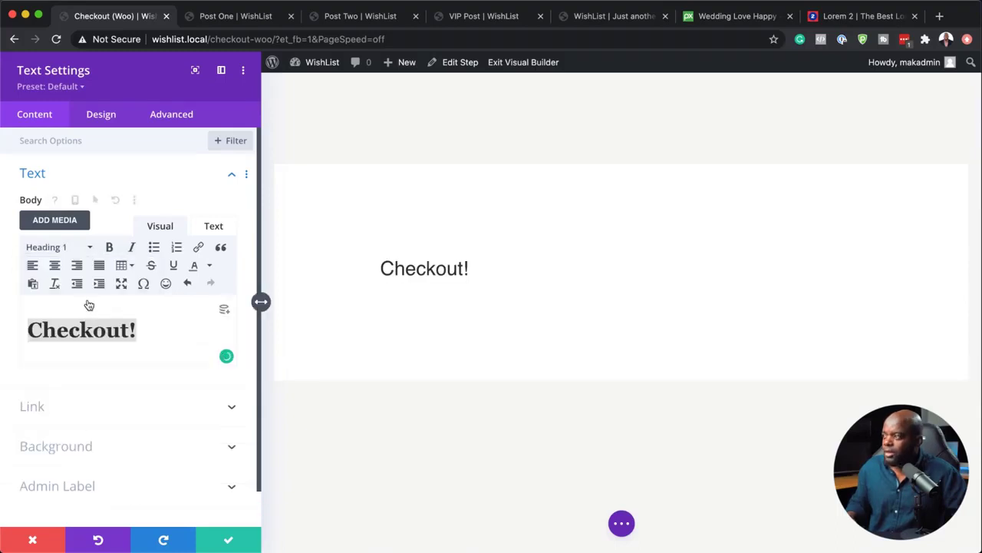
Center the "Checkout!" heading, set its text size to 38px, and save the Text module
click(103, 114)
click(64, 214)
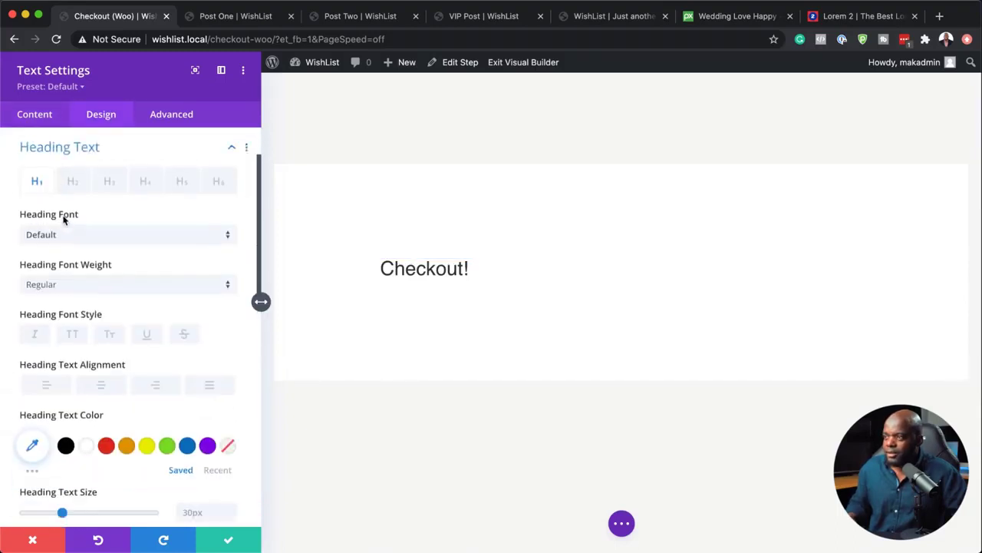
click(103, 383)
scroll(116, 472, down, 1)
drag(62, 468, 73, 474)
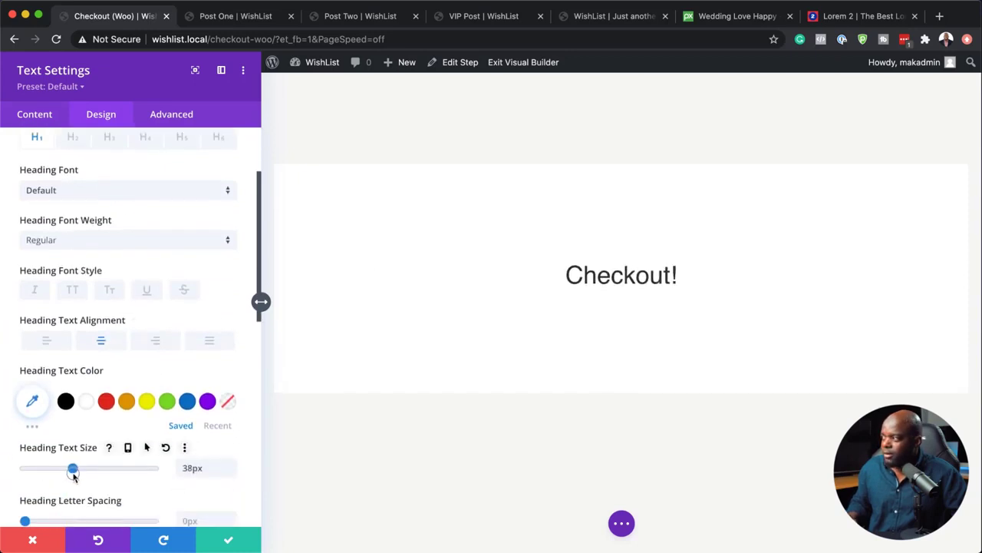
click(228, 539)
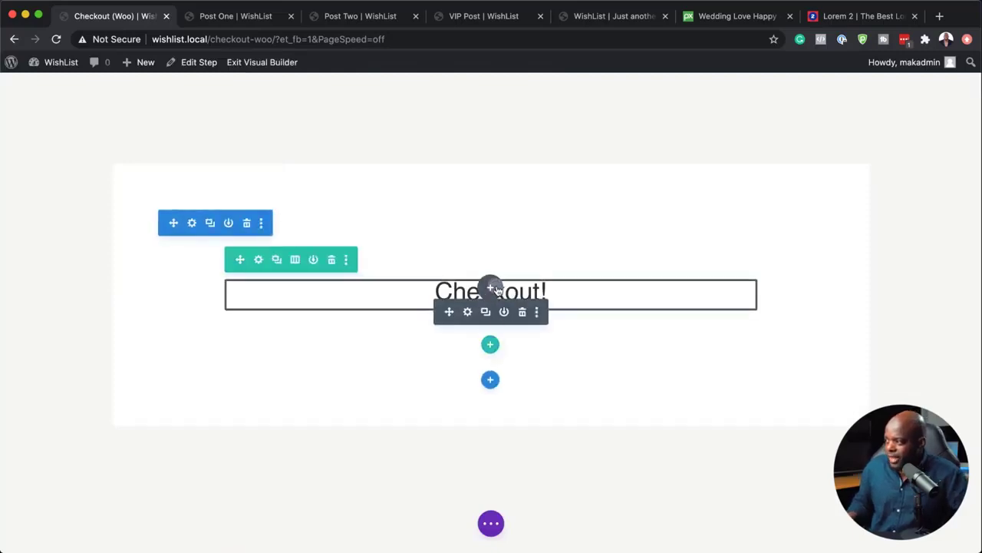
Add a Code module below the heading containing the shortcode [cartflows_checkout] and save it
click(491, 289)
text(code)
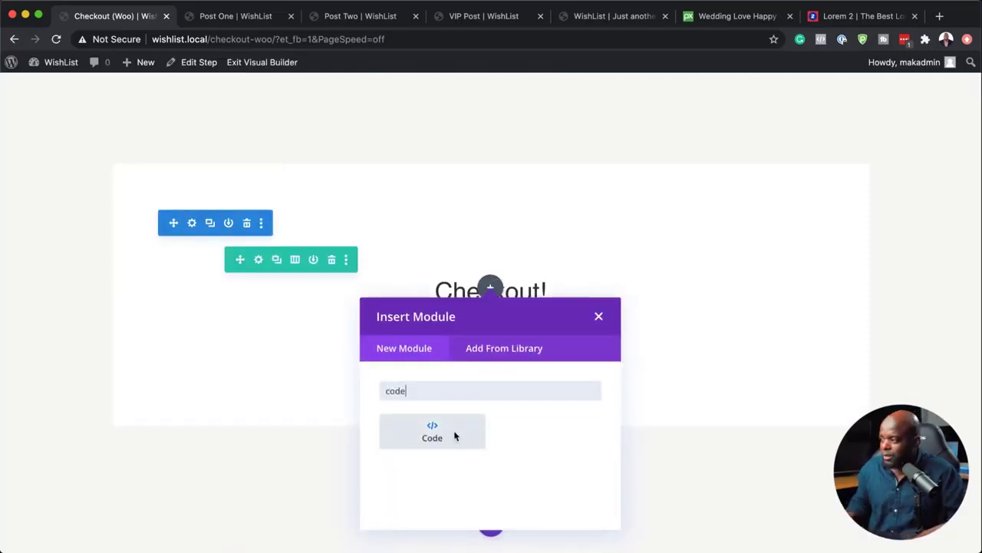
click(454, 435)
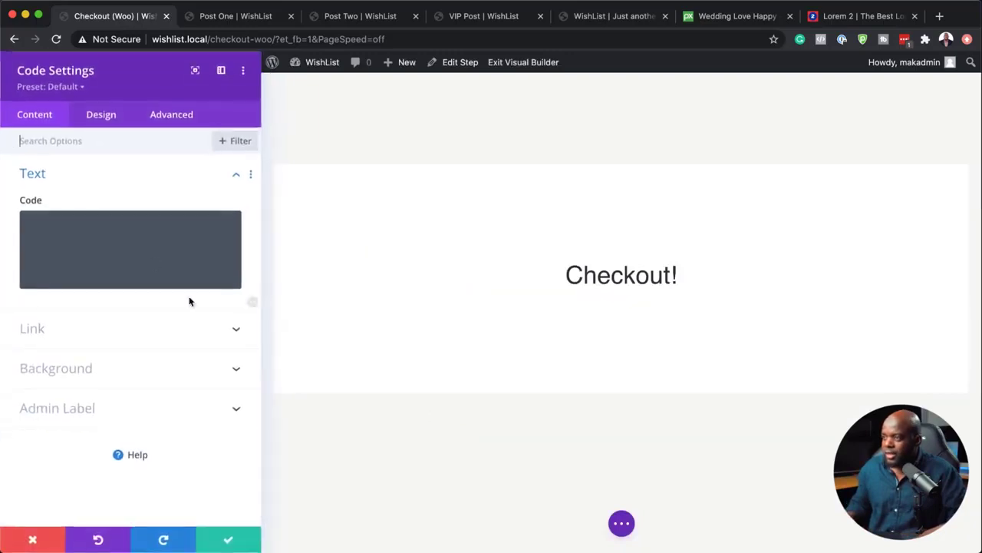
click(98, 238)
text([cartflows_checkout])
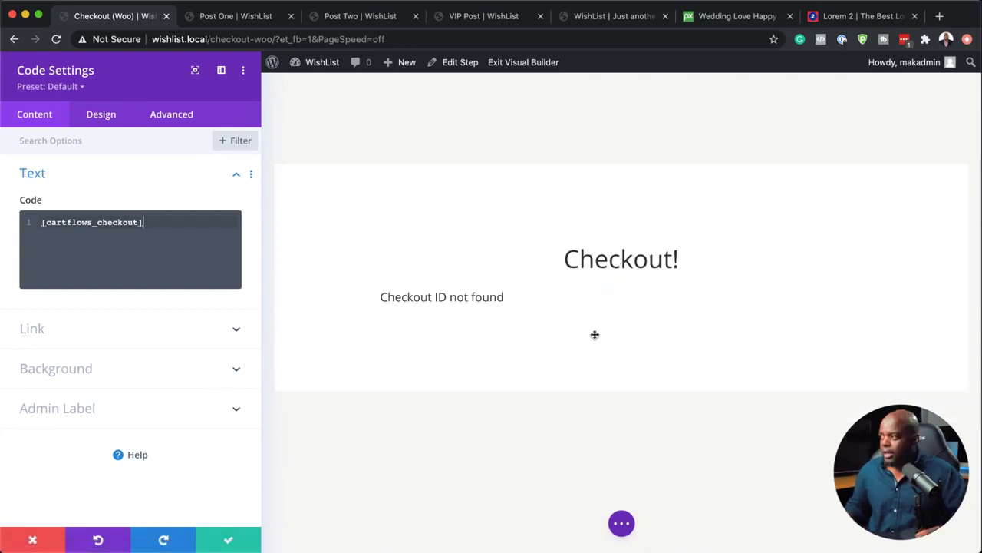
click(229, 542)
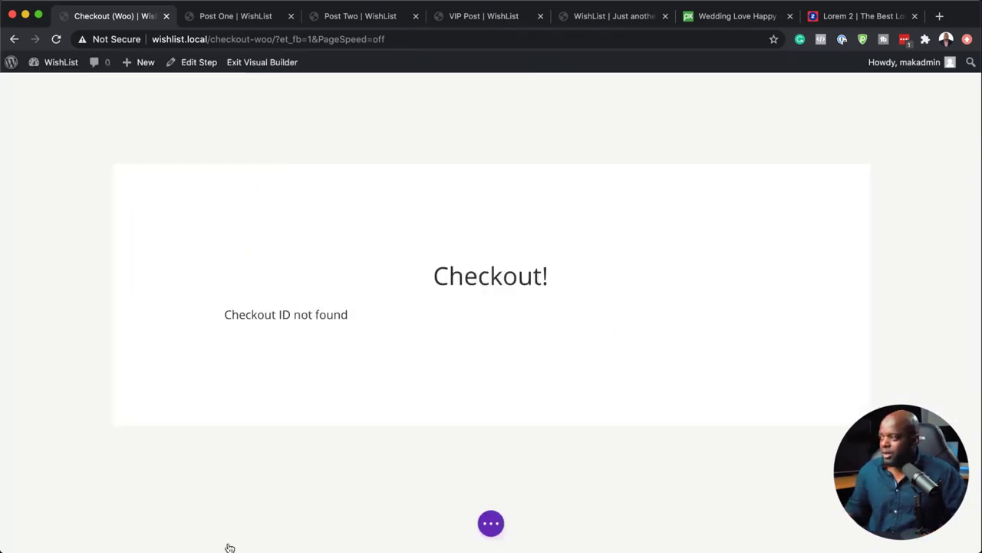
Add a row of three equal columns below the checkout shortcode and insert a Testimonial module in its first column
mouse_move(436, 314)
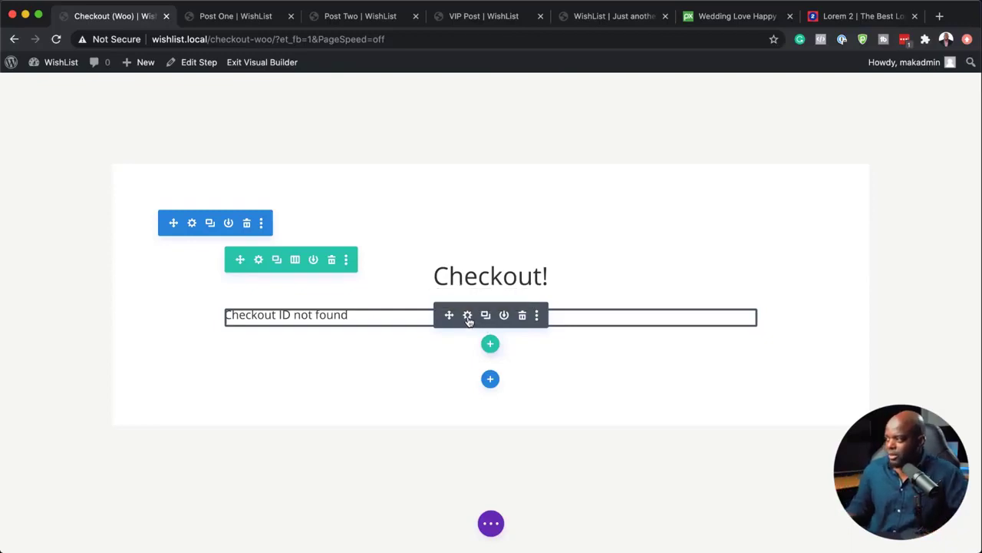
click(490, 344)
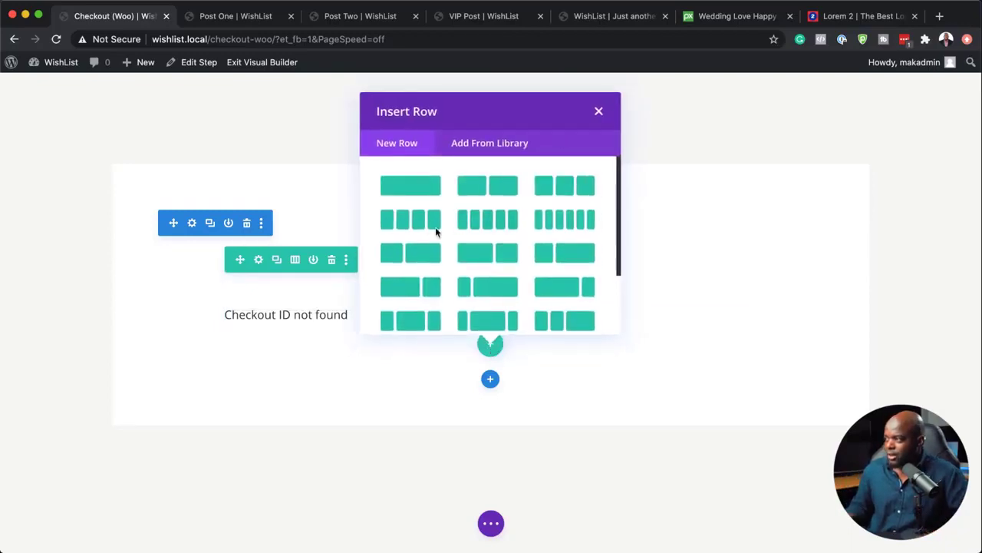
click(564, 189)
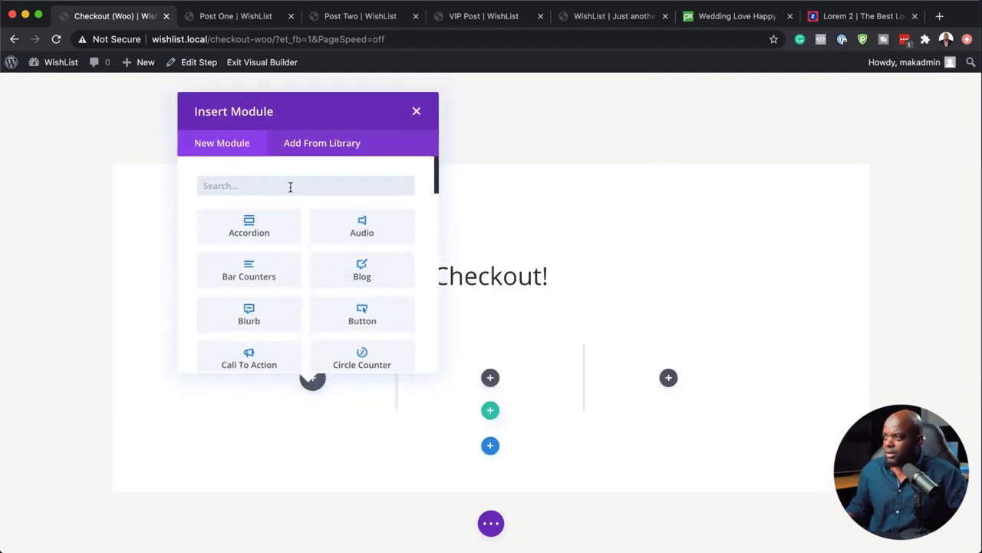
click(290, 187)
text(test)
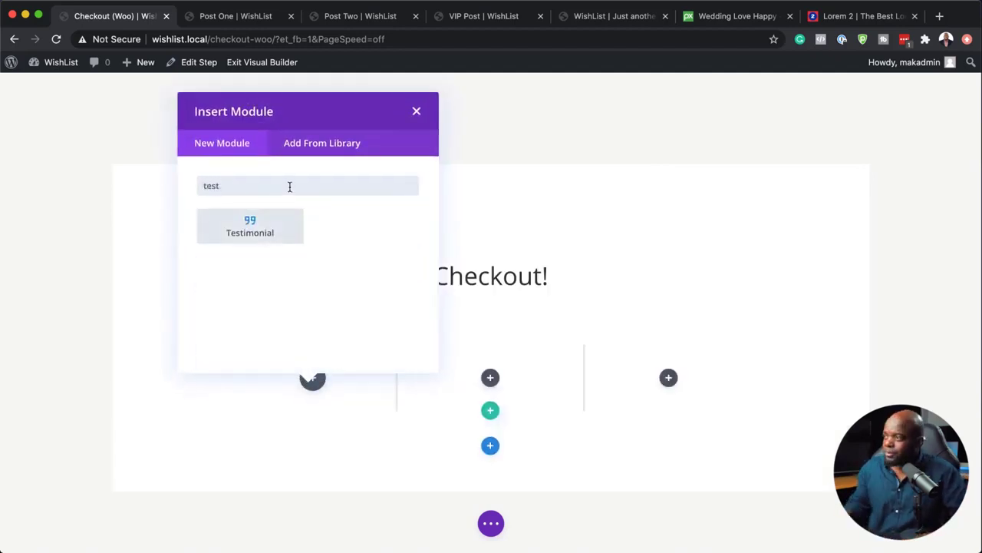
click(254, 229)
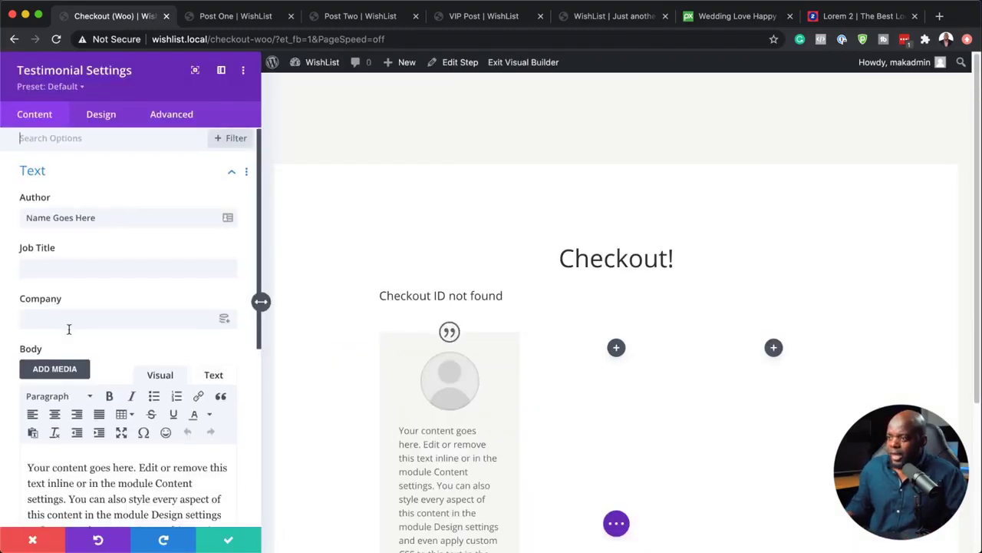
Delete the last sentence of the testimonial's placeholder body text and replace the placeholder author with a first name
scroll(68, 329, down, 3)
scroll(69, 329, down, 3)
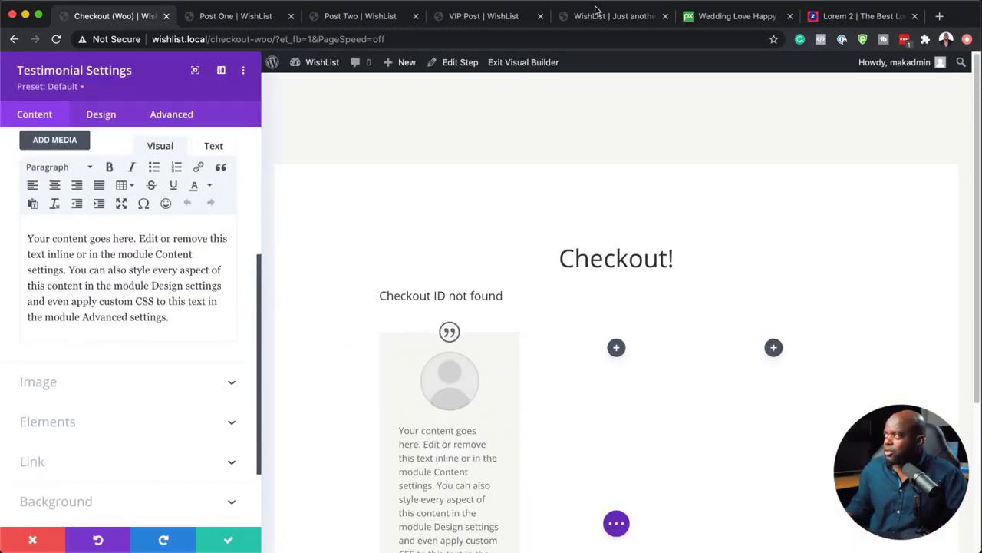
drag(68, 269, 205, 310)
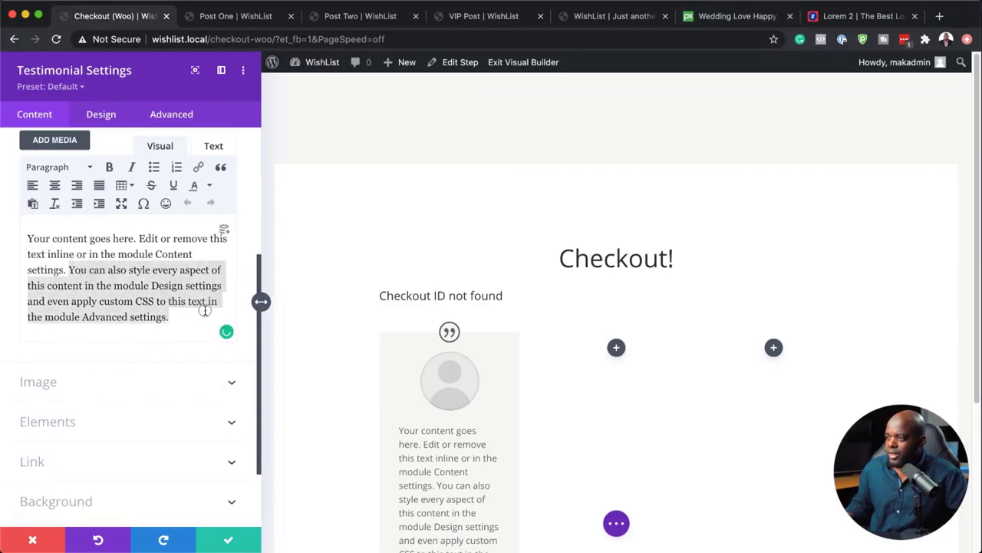
key(BackSpace)
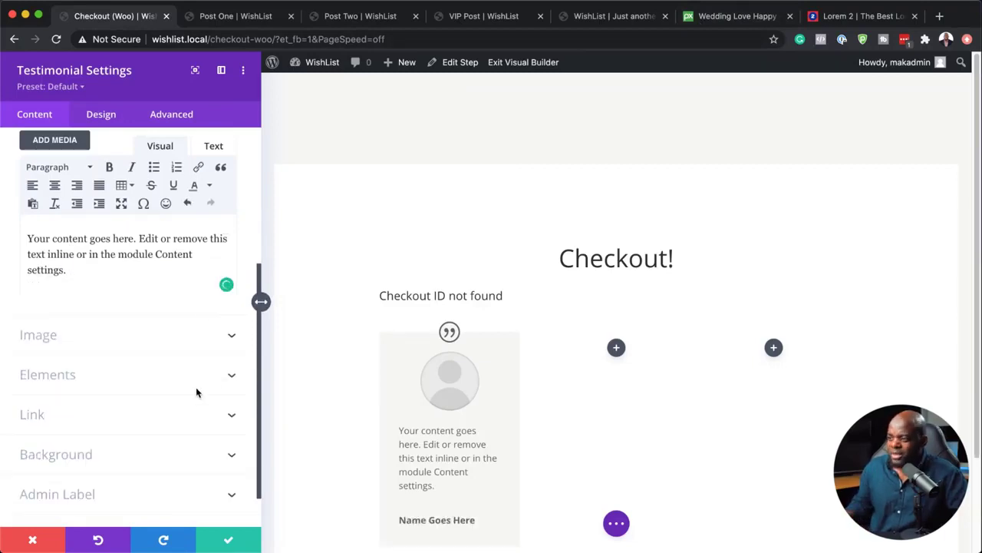
scroll(158, 314, up, 5)
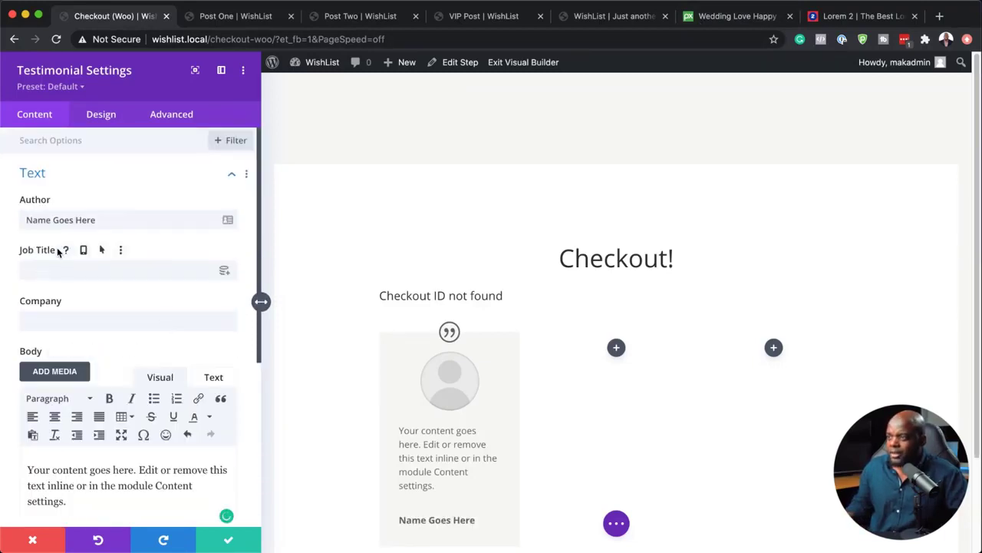
triple_click(106, 220)
text(Anna)
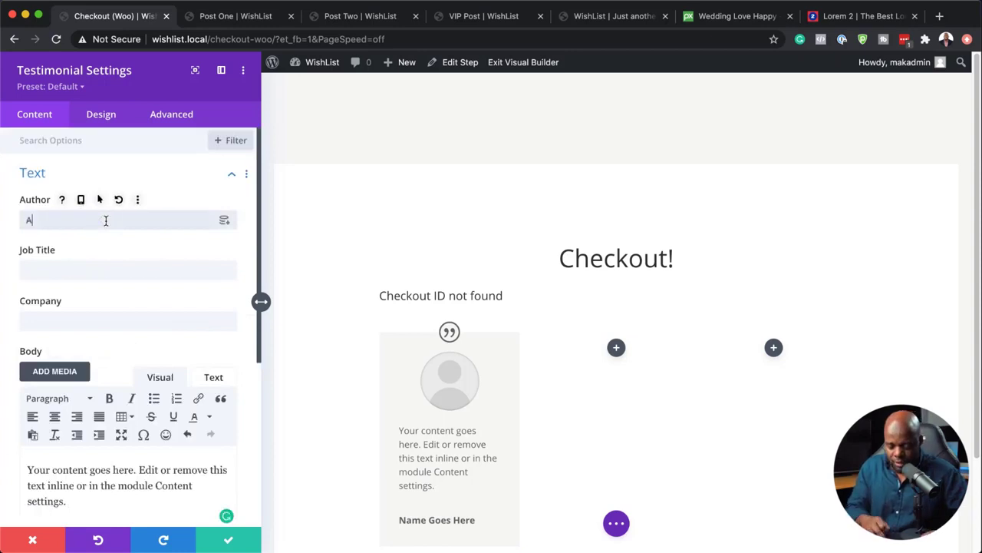
Set the testimonial image to the media library portrait of the woman in a striped shirt
scroll(58, 285, down, 10)
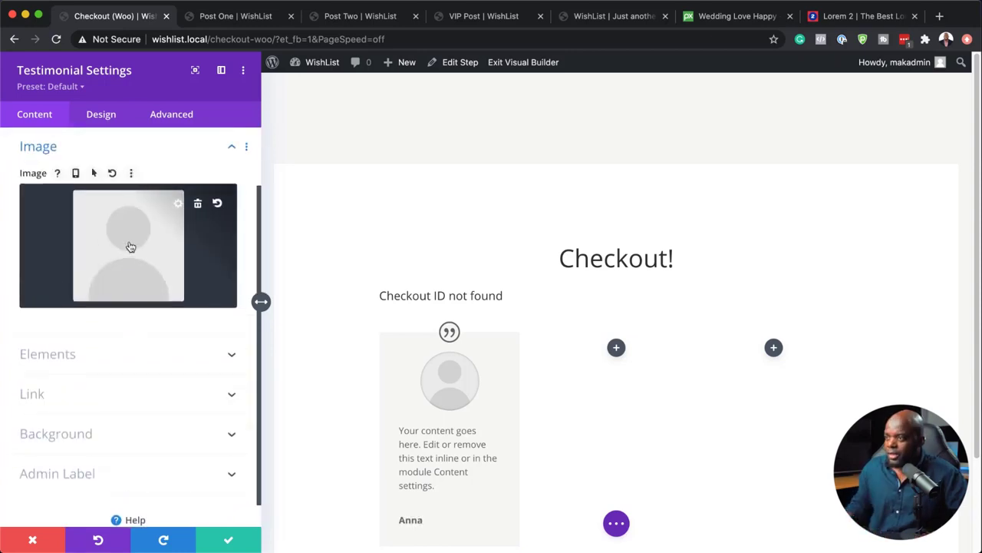
click(129, 247)
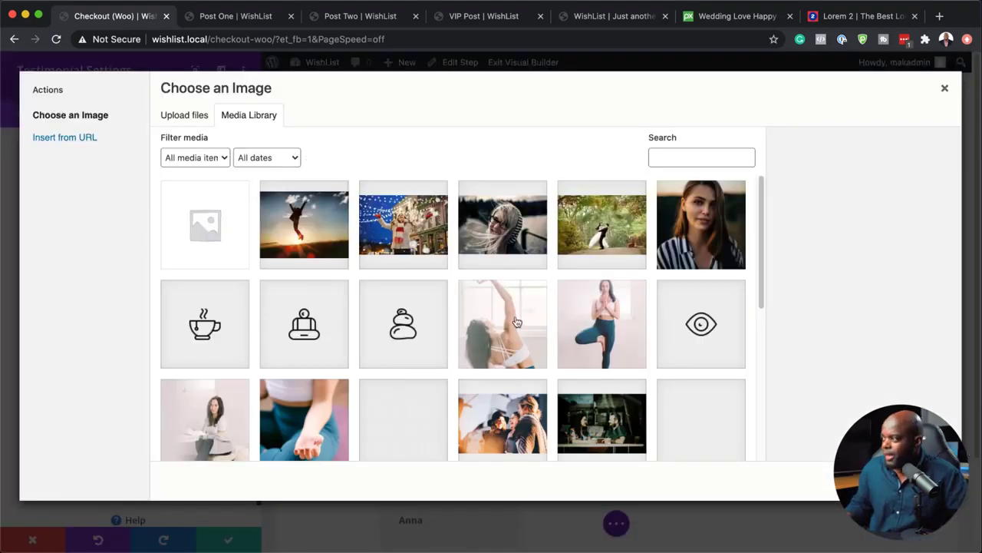
scroll(718, 236, down, 5)
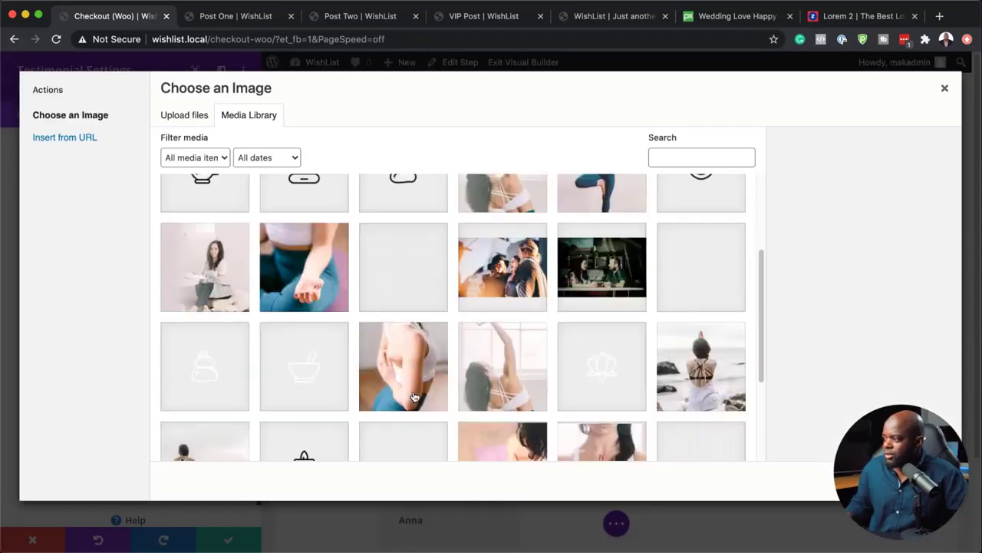
scroll(710, 246, up, 5)
click(707, 245)
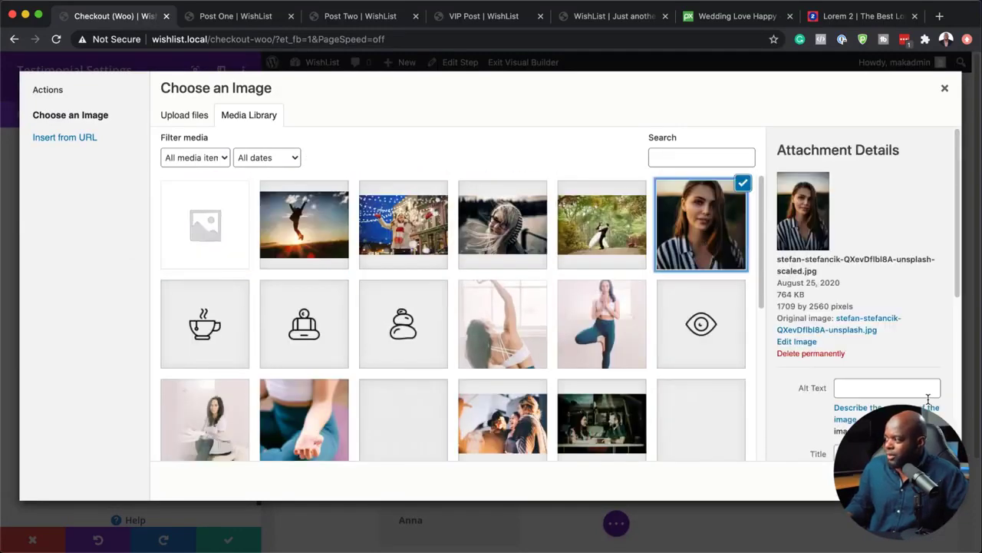
click(910, 481)
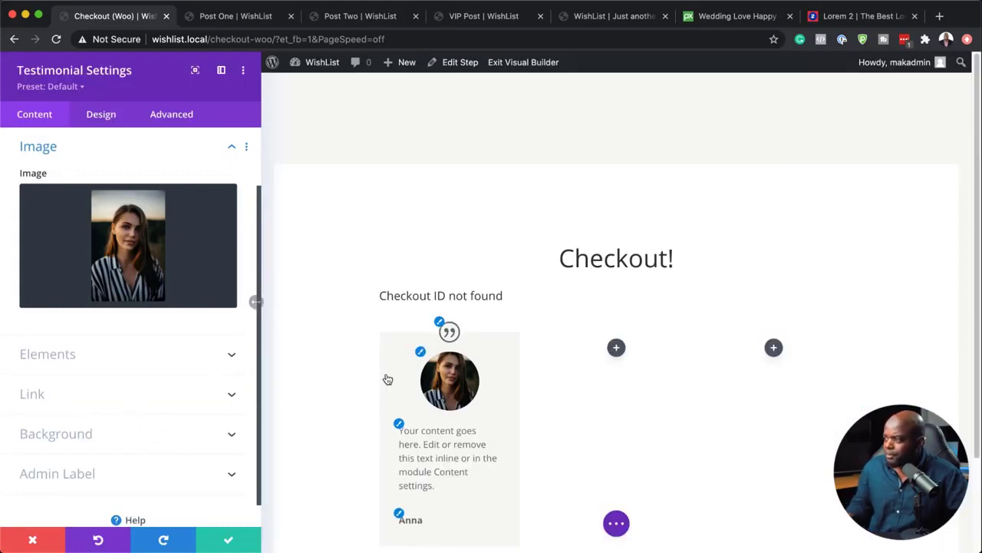
Turn off the testimonial's quote icon and save the module
click(440, 323)
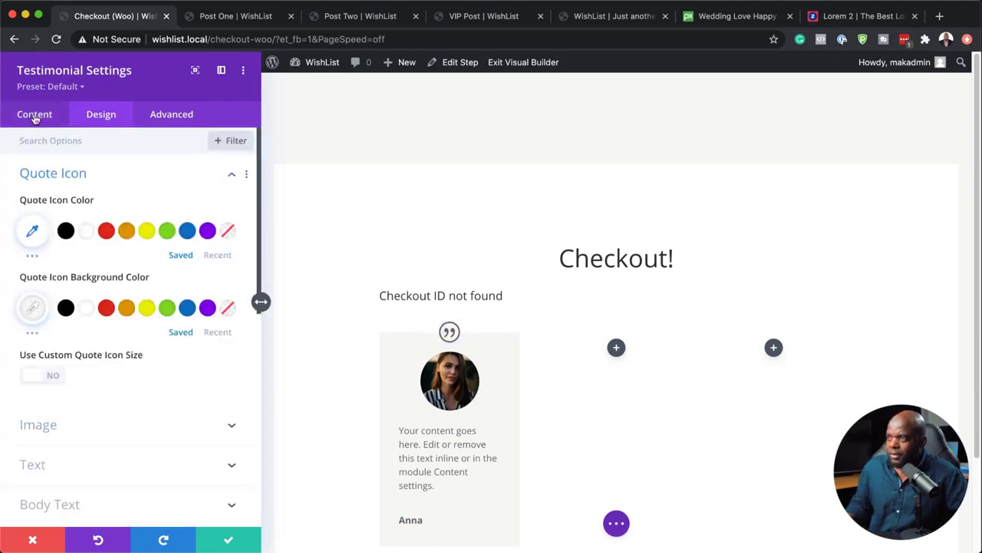
click(35, 117)
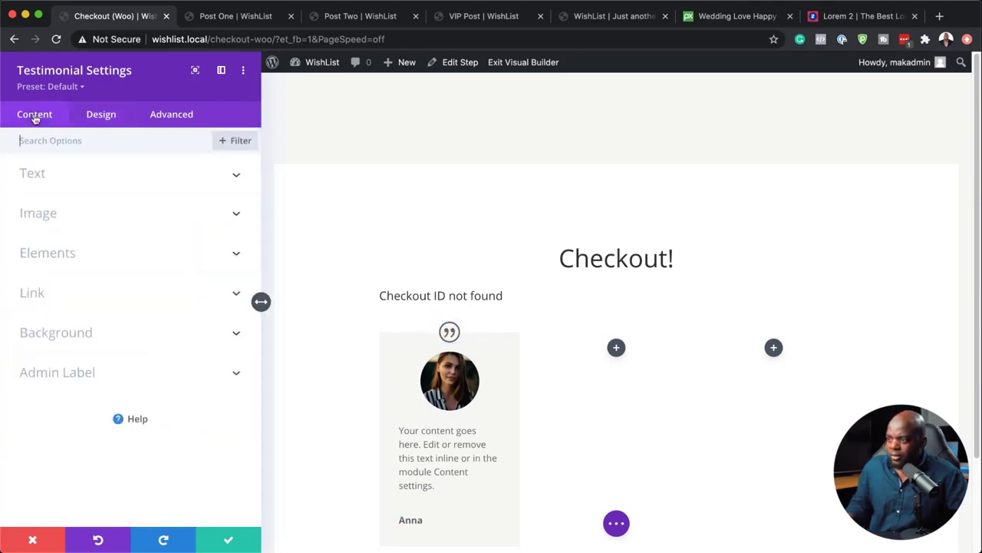
click(59, 260)
click(35, 310)
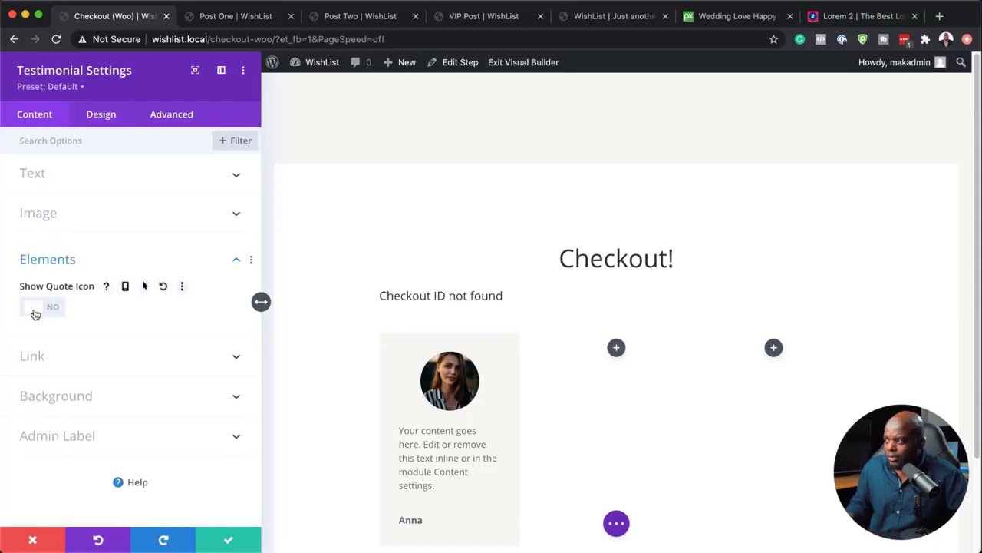
click(230, 543)
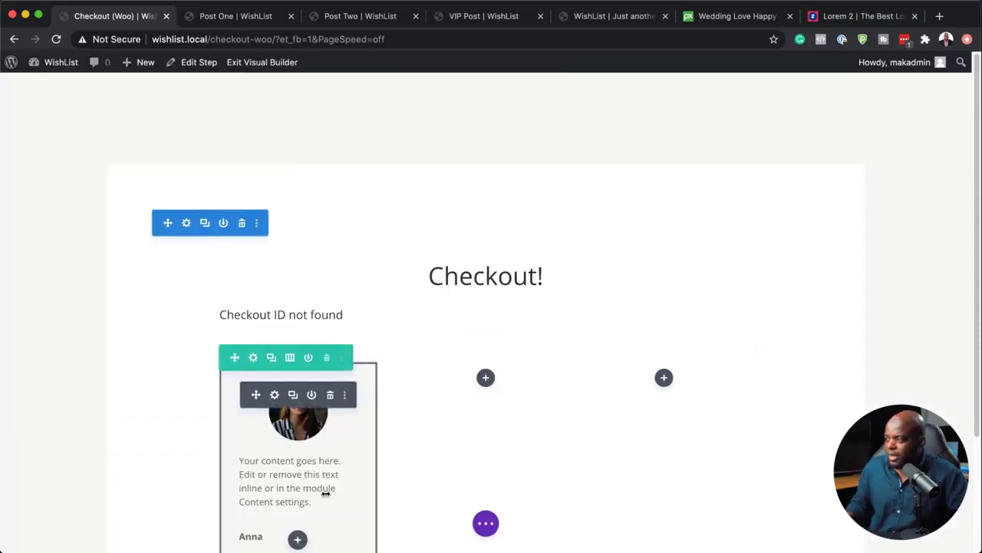
Duplicate the testimonial and place the copies in the row's second and third columns
scroll(324, 491, down, 3)
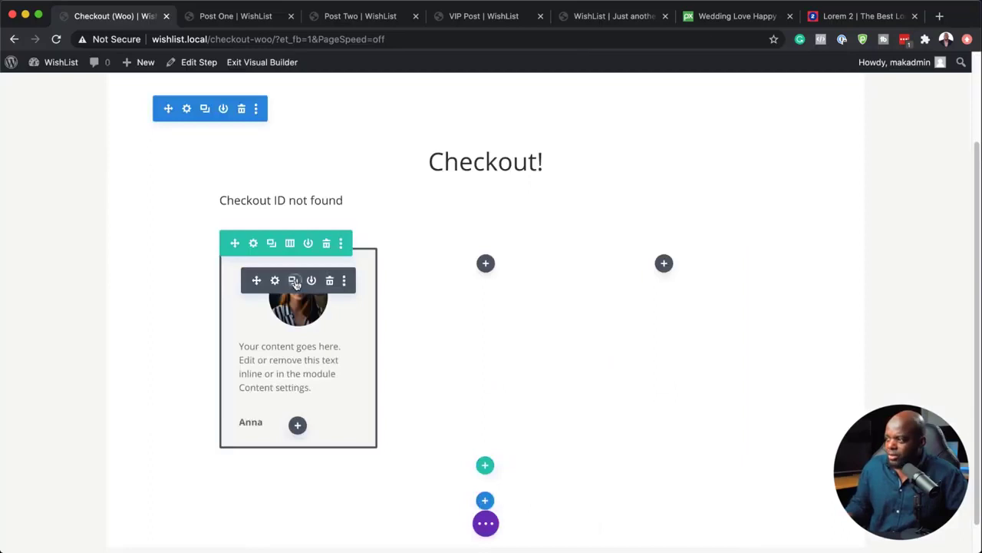
click(294, 281)
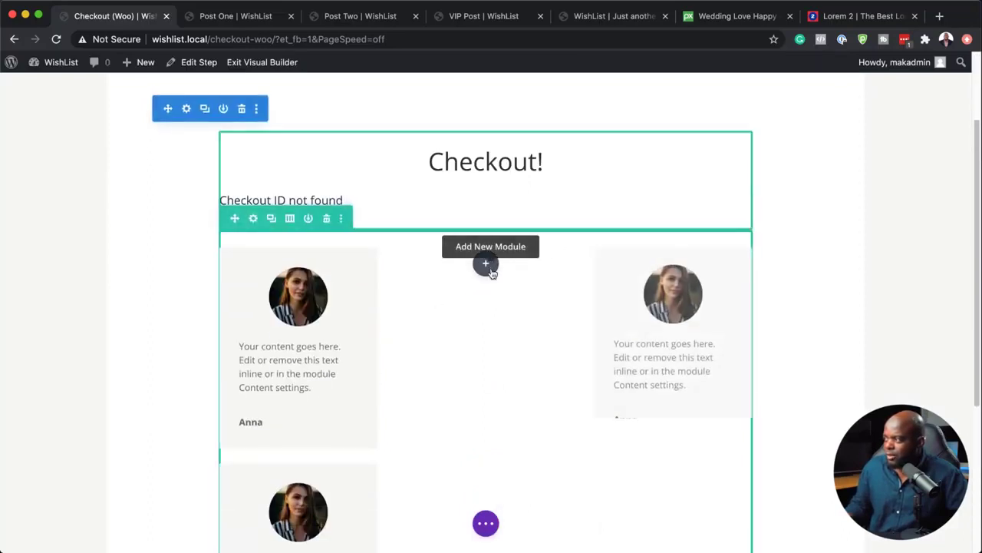
drag(255, 496, 422, 320)
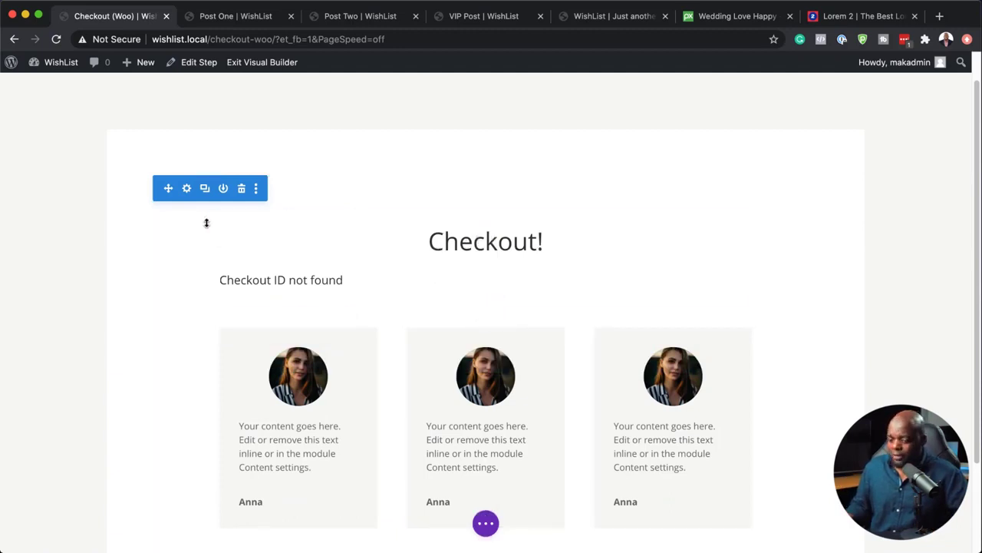
Save the checkout step's Divi layout and exit the visual builder to the published page
key(super+s)
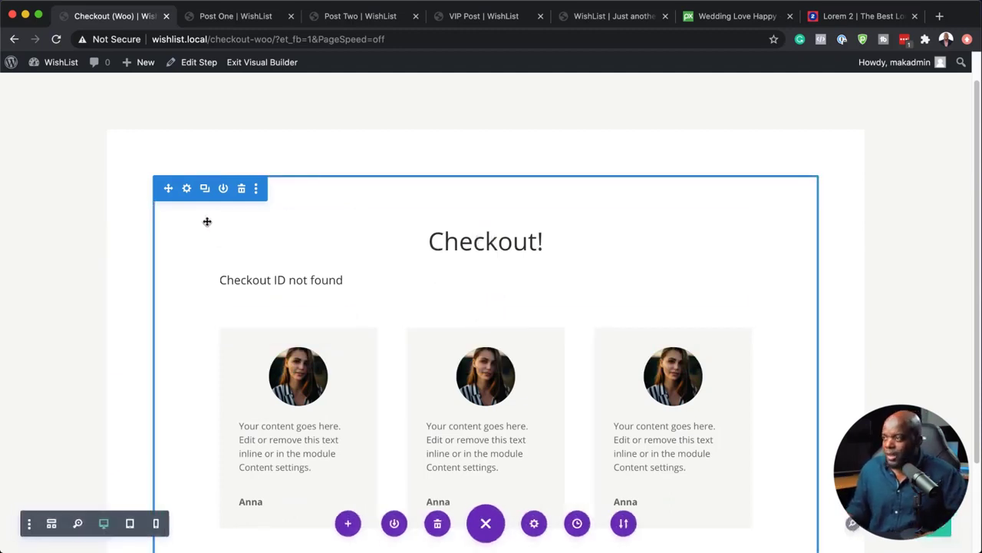
click(261, 62)
scroll(138, 247, down, 5)
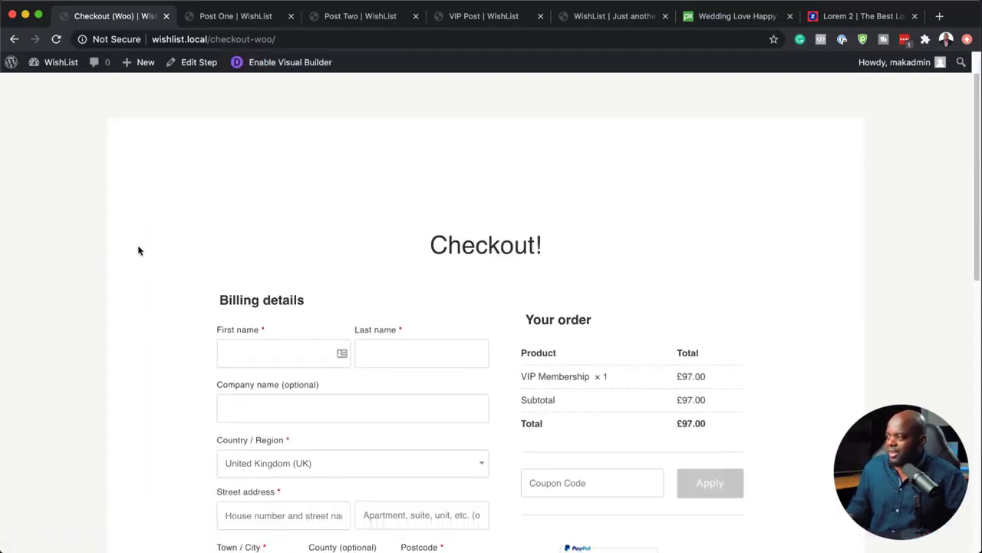
Review the published checkout page's billing form, order summary, coupon field, PayPal payment area and testimonials
scroll(140, 246, down, 10)
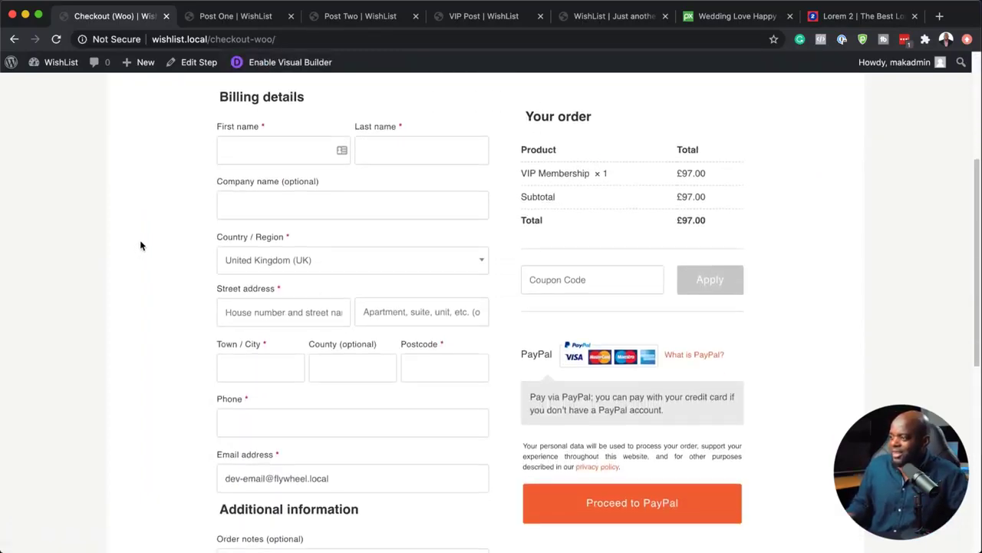
scroll(140, 245, down, 1)
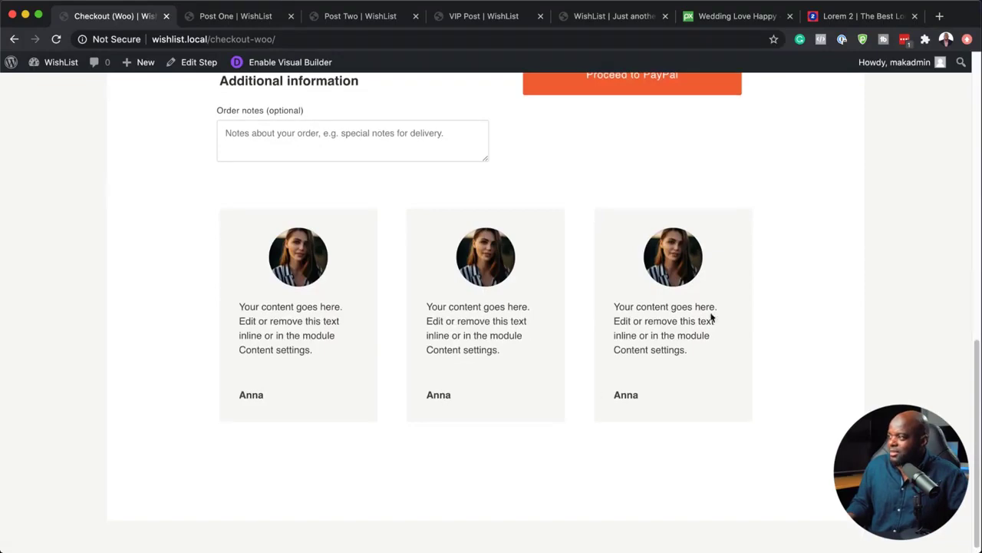
scroll(427, 350, up, 8)
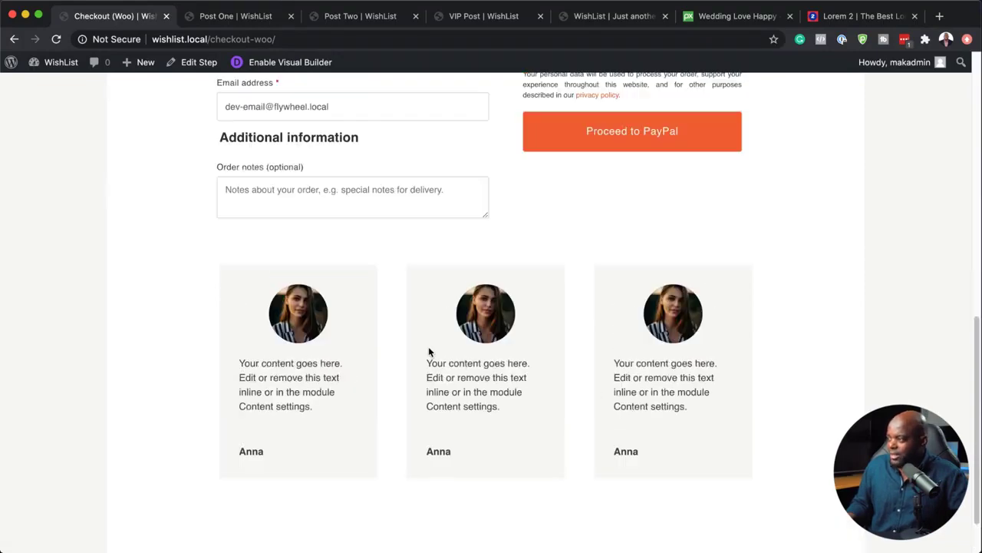
scroll(402, 384, up, 8)
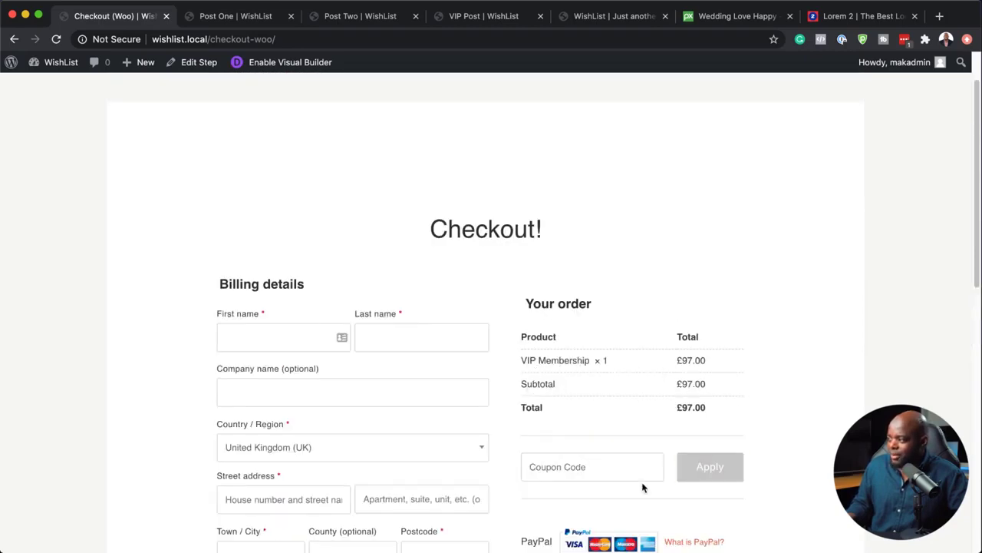
scroll(643, 487, down, 4)
click(559, 333)
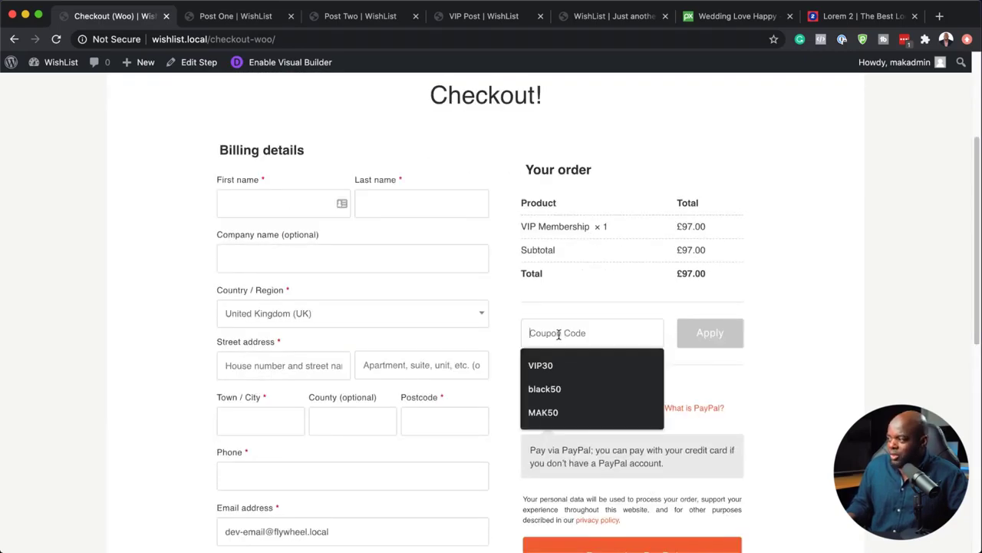
scroll(647, 437, down, 5)
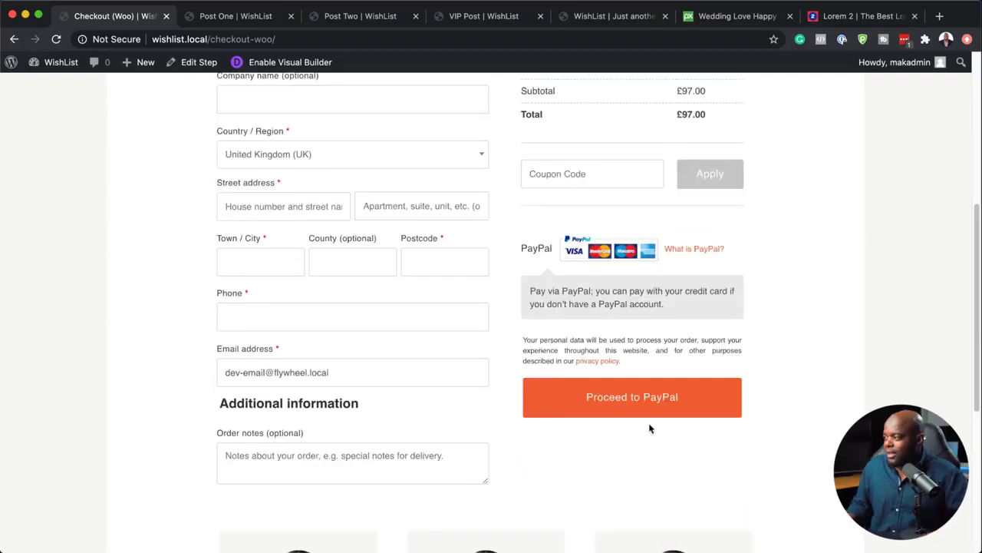
scroll(634, 433, up, 6)
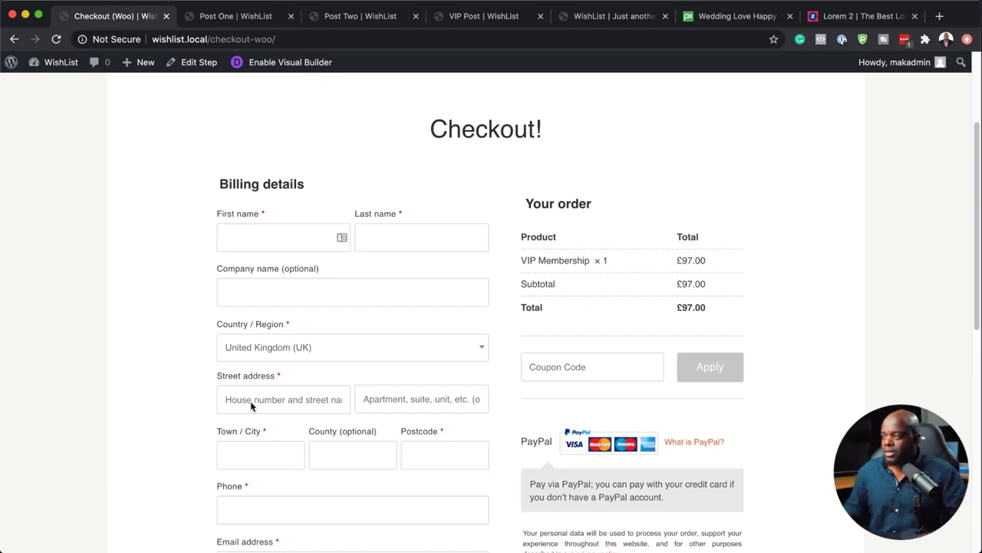
scroll(250, 400, up, 4)
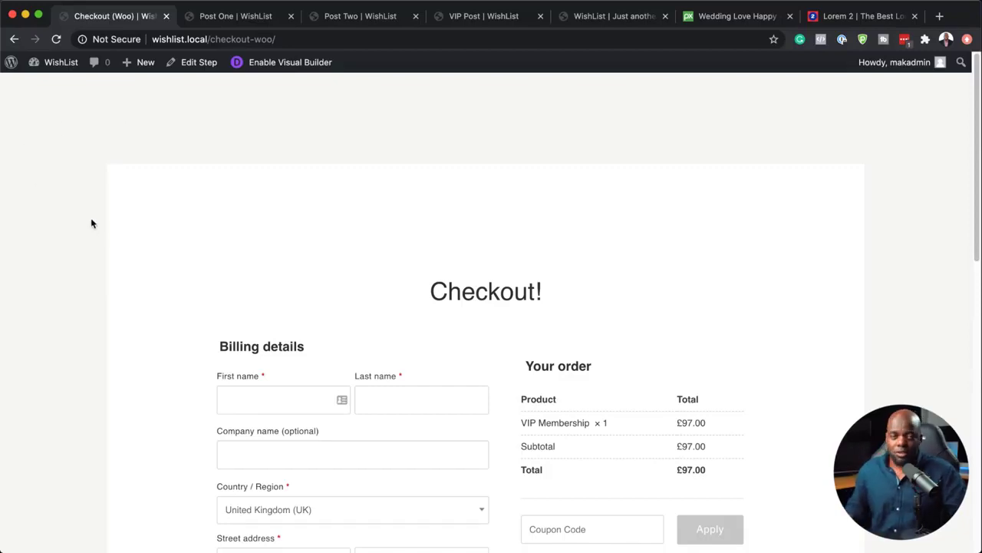
Switch the checkout step's template to Template for Page Builders, update the step and view the published page
click(206, 69)
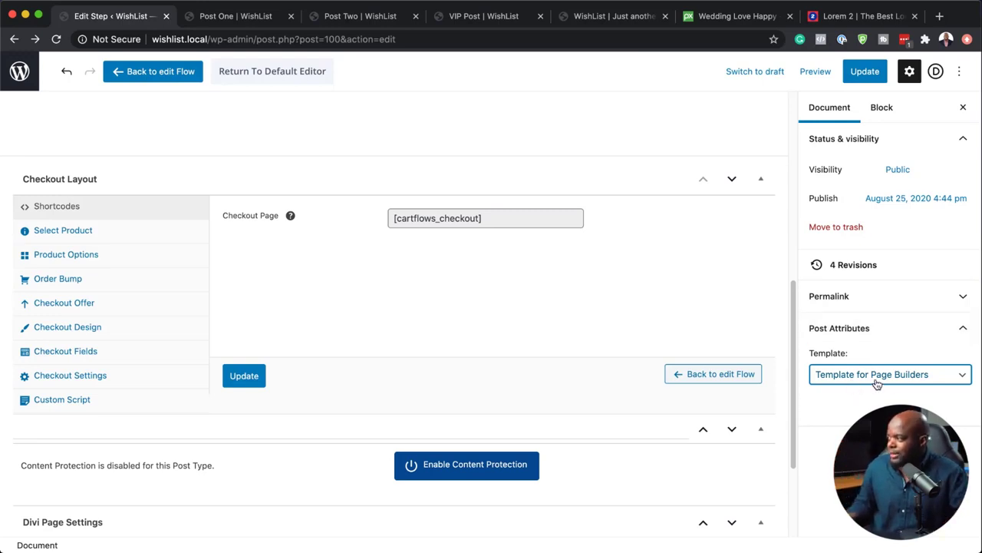
click(863, 71)
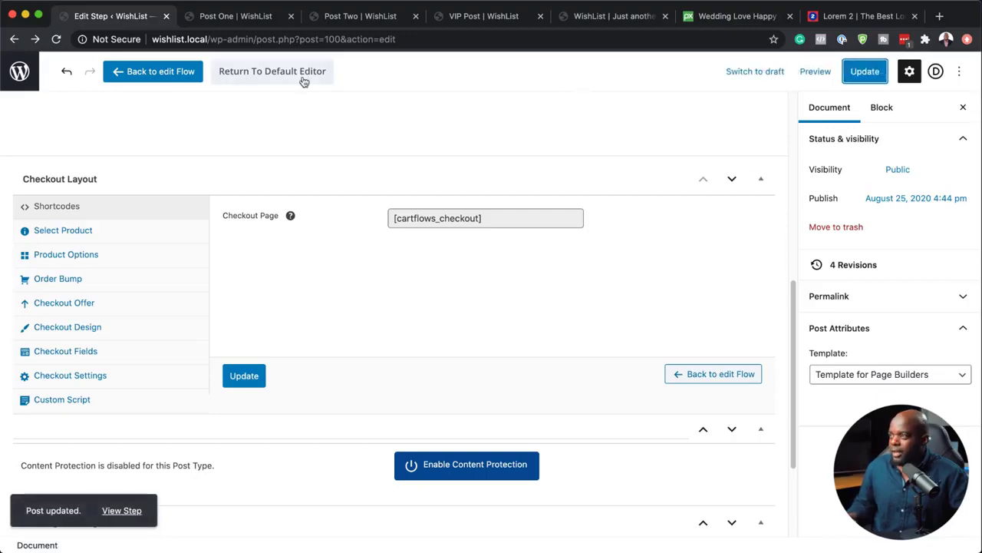
click(123, 513)
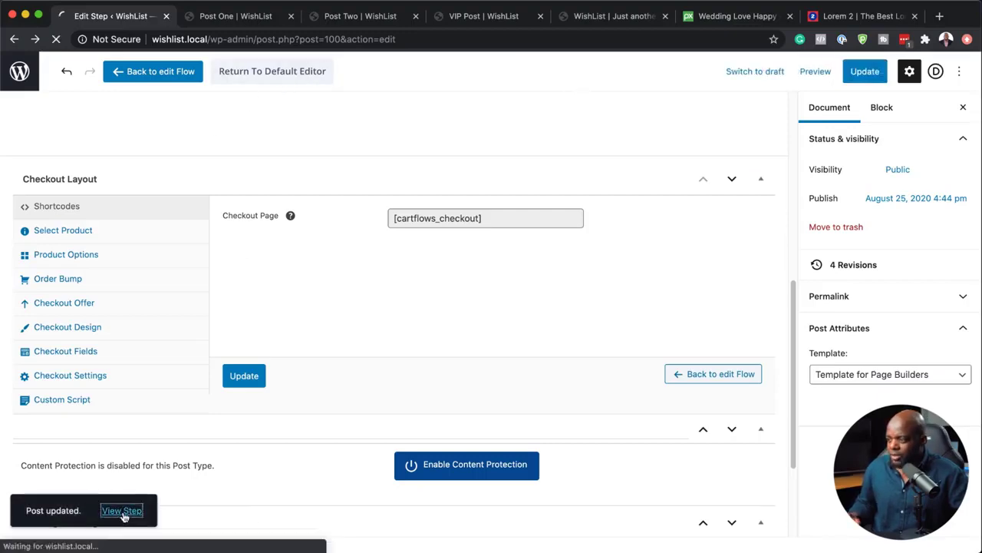
scroll(837, 330, down, 10)
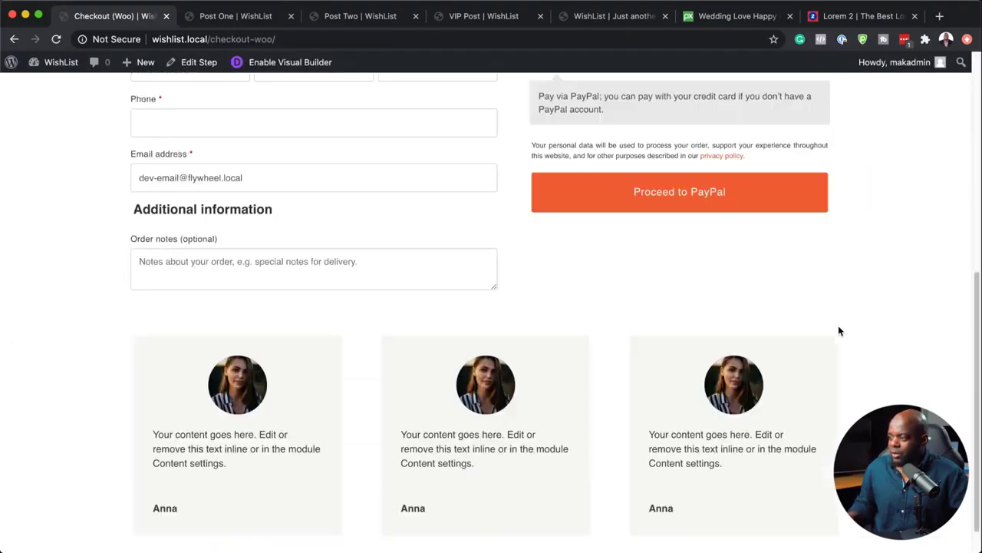
scroll(839, 330, down, 1)
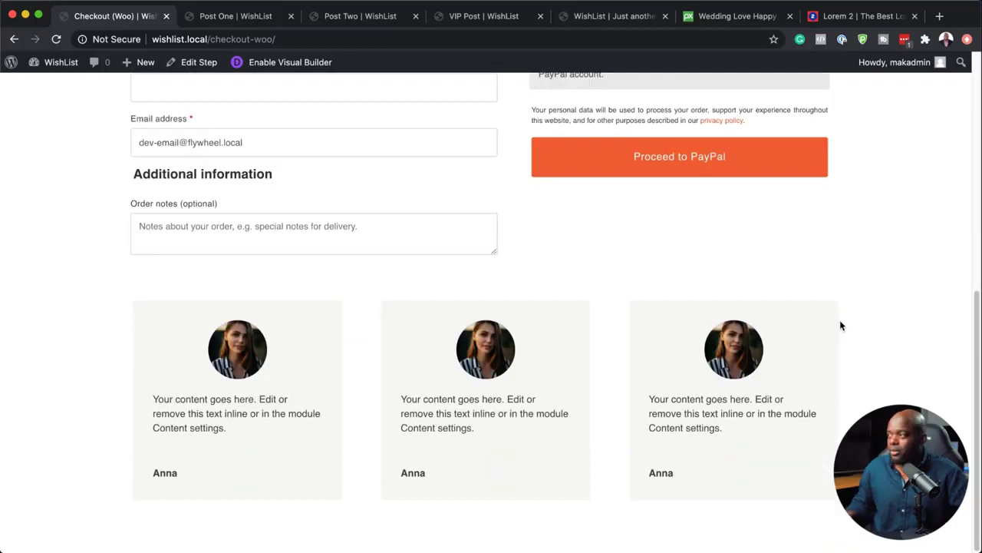
Copy the web address of the published checkout page
scroll(840, 326, up, 15)
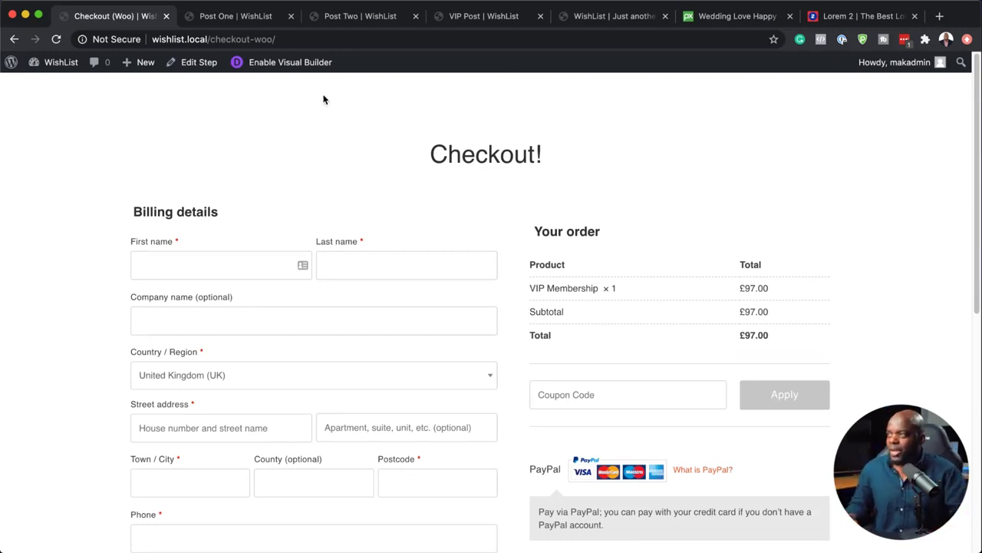
click(315, 40)
key(super+c)
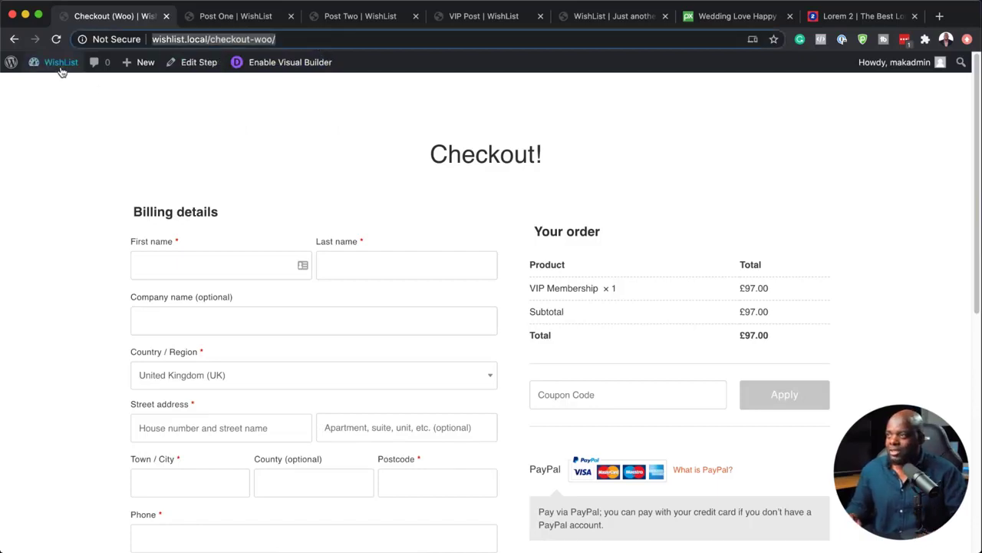
Leave the checkout step's editor for the Sales Page flow and inspect its Thank You (Woo) step
click(199, 64)
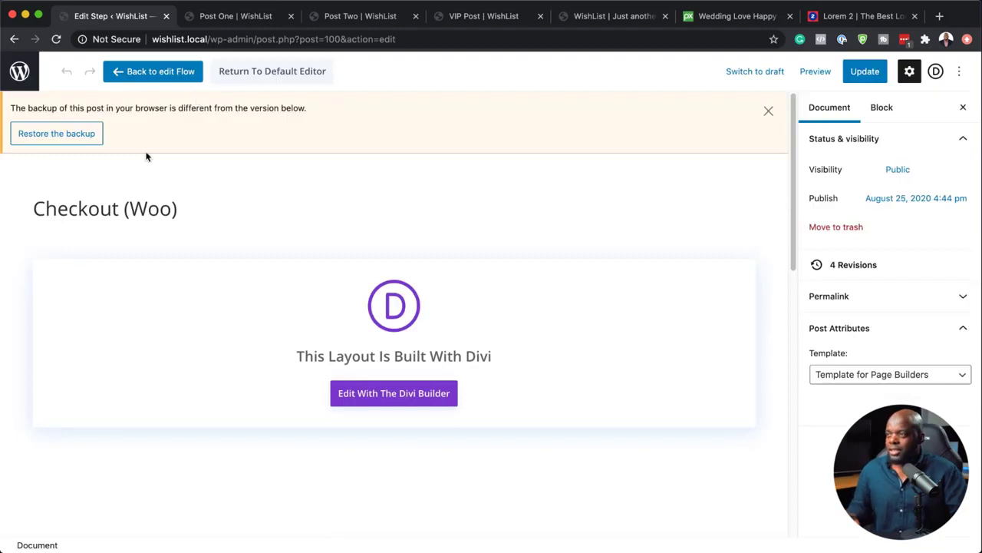
click(70, 133)
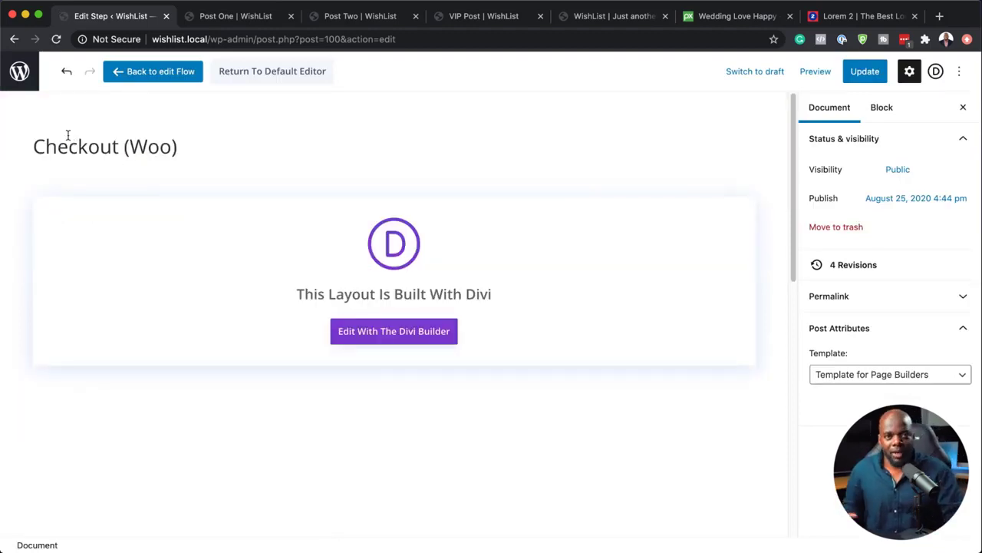
click(20, 71)
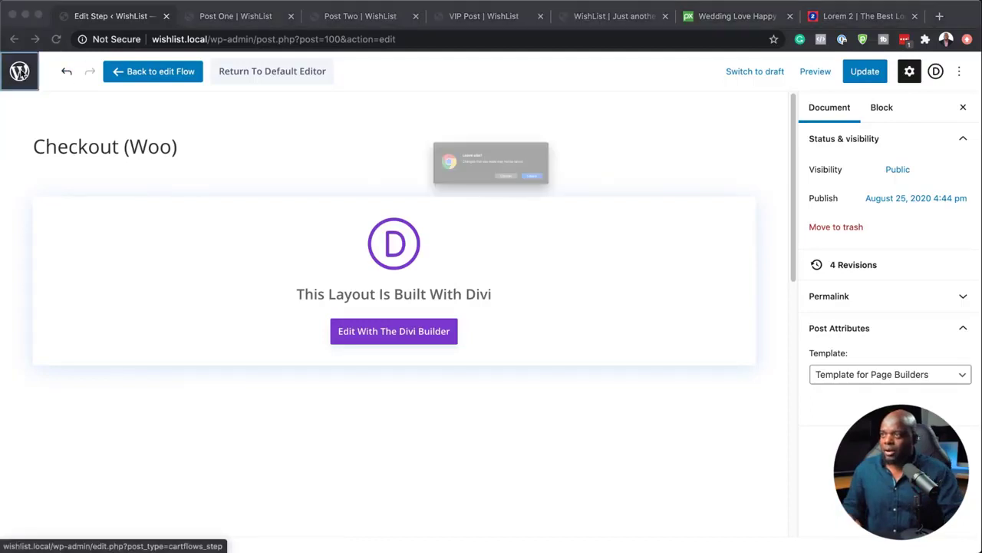
click(590, 196)
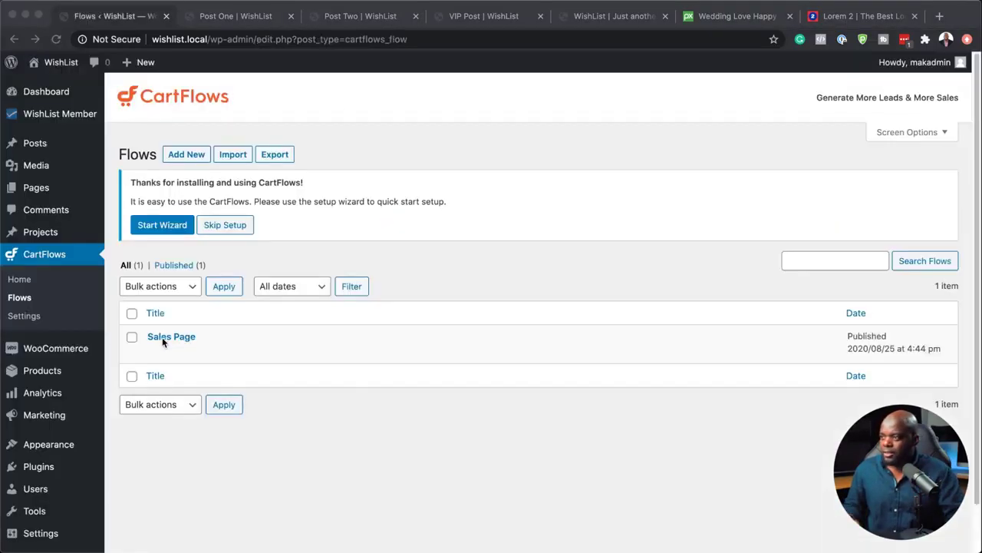
click(172, 340)
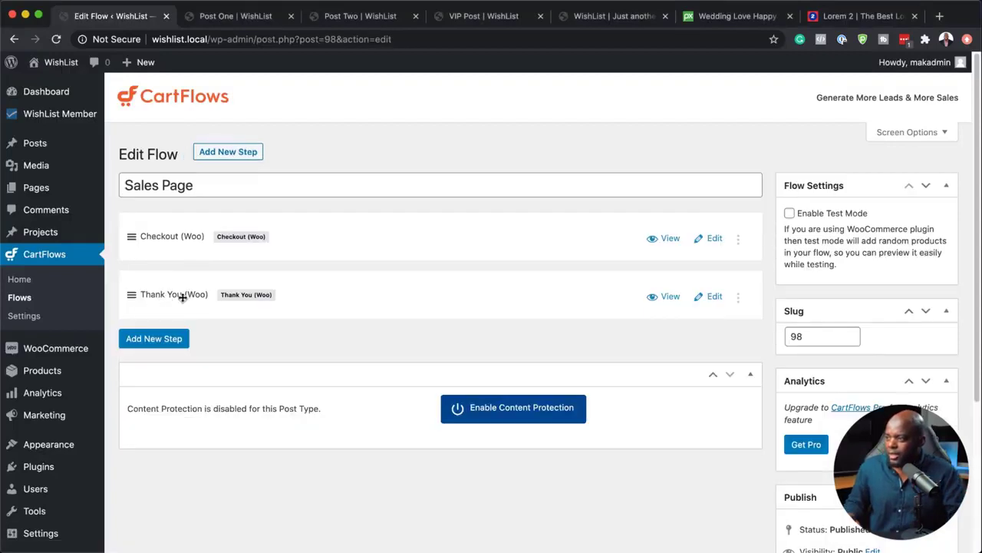
click(714, 298)
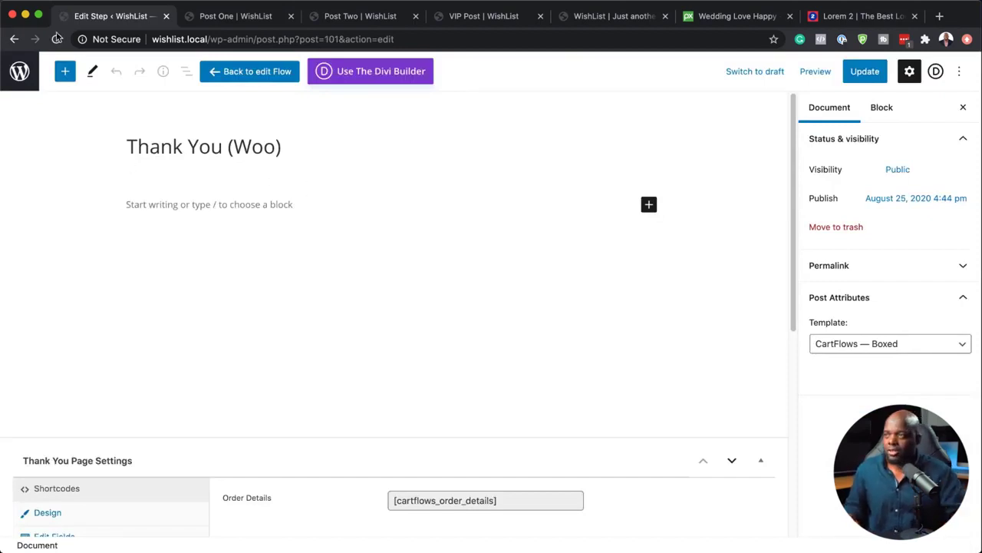
click(15, 40)
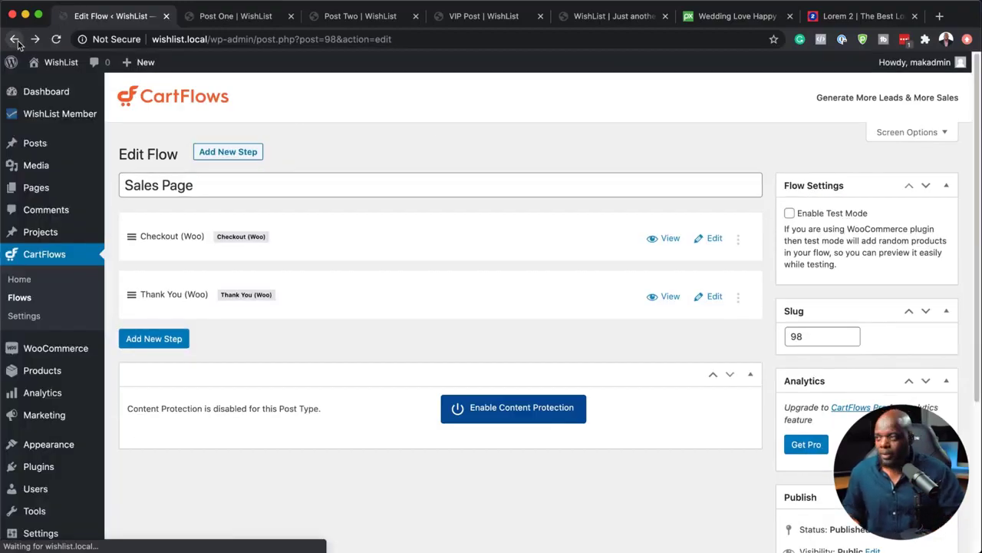
Open the Home page for editing, then load the live site at wishlist.local
mouse_move(59, 175)
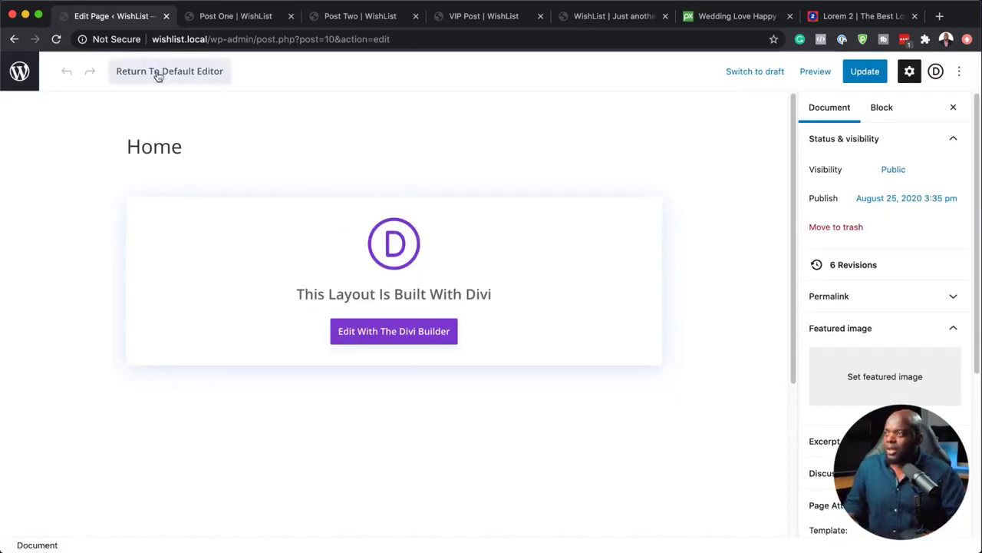
drag(209, 38, 436, 53)
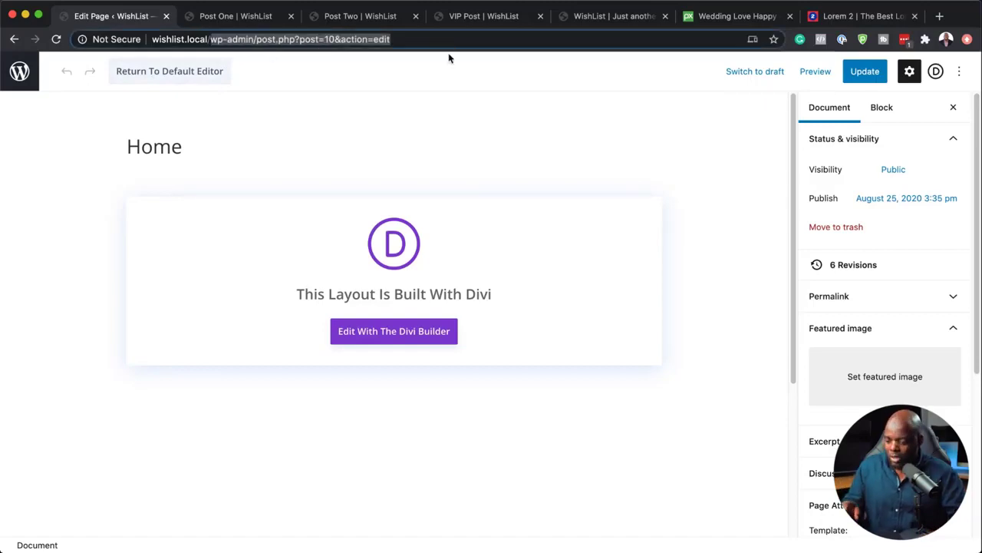
key(BackSpace)
key(Return)
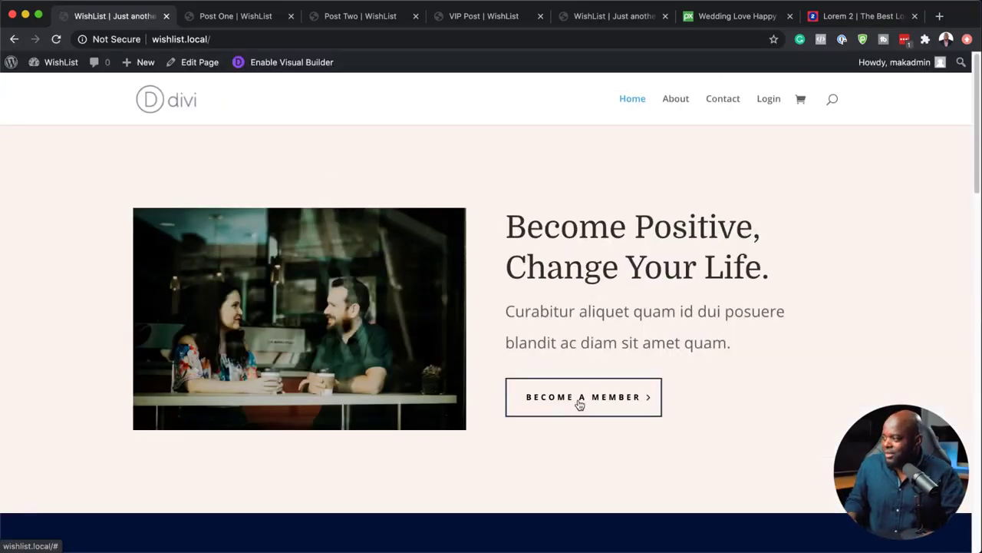
click(301, 69)
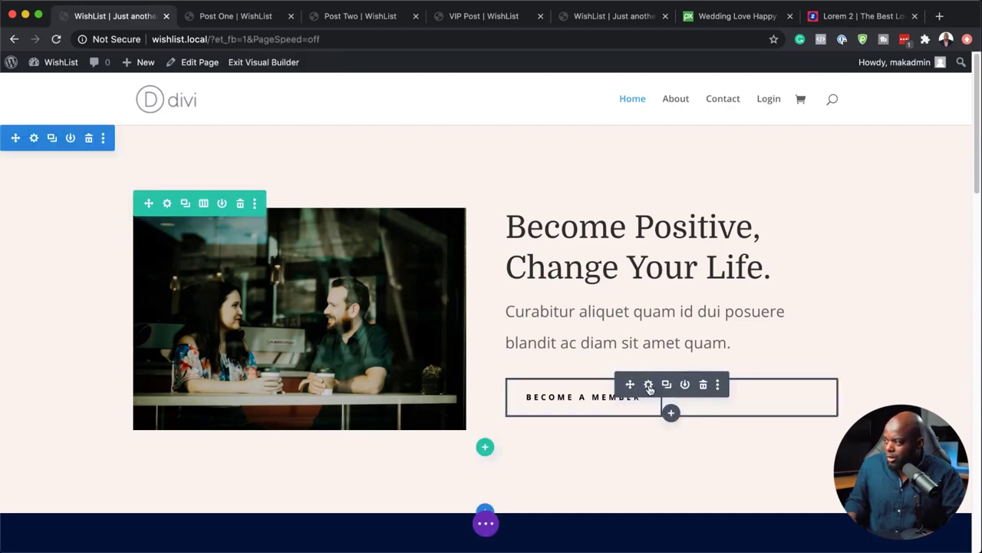
click(649, 385)
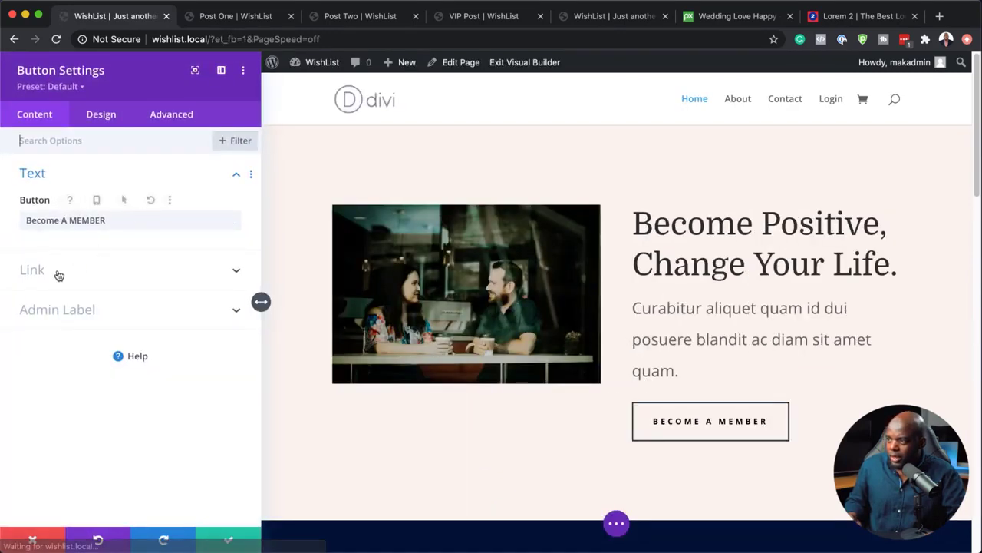
click(59, 274)
click(59, 272)
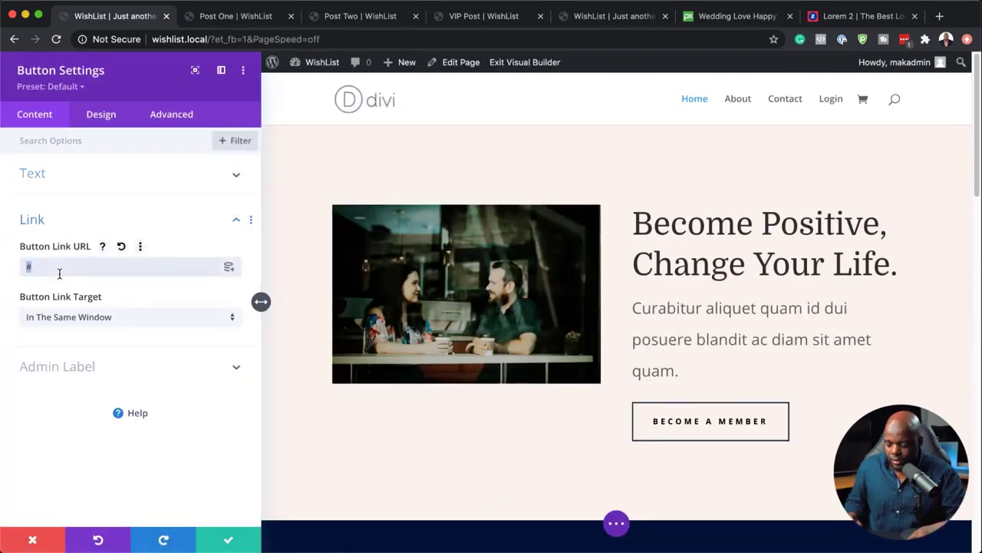
key(super+v)
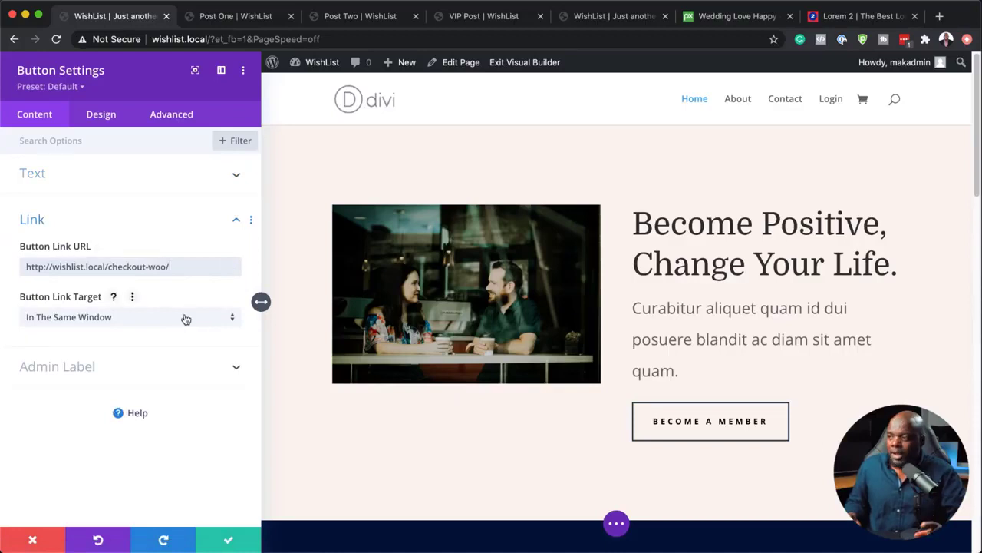
click(231, 542)
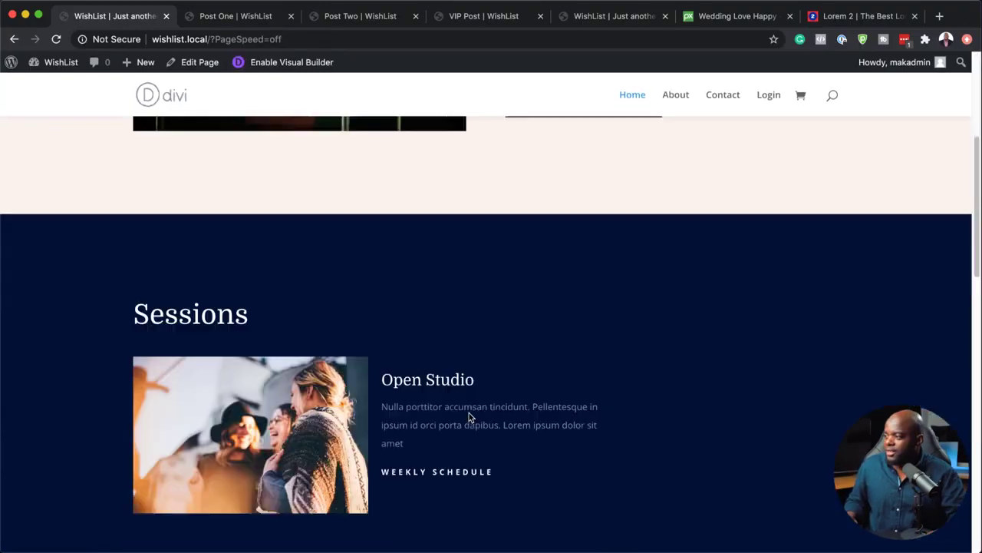
scroll(469, 412, down, 5)
scroll(471, 415, up, 4)
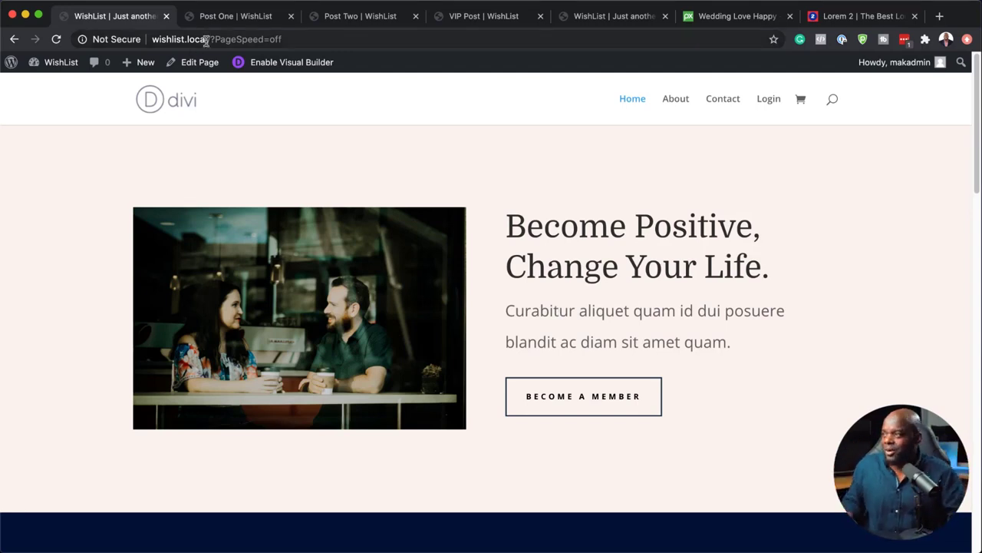
Open wishlist.local in a new incognito window and follow the Become A Member button to the checkout page
drag(207, 39, 370, 49)
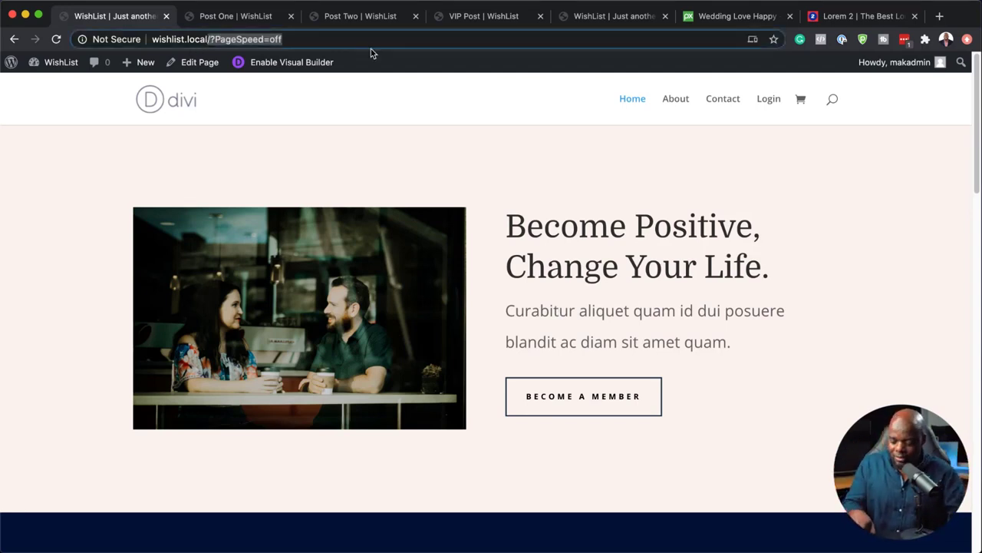
key(BackSpace)
key(super+a)
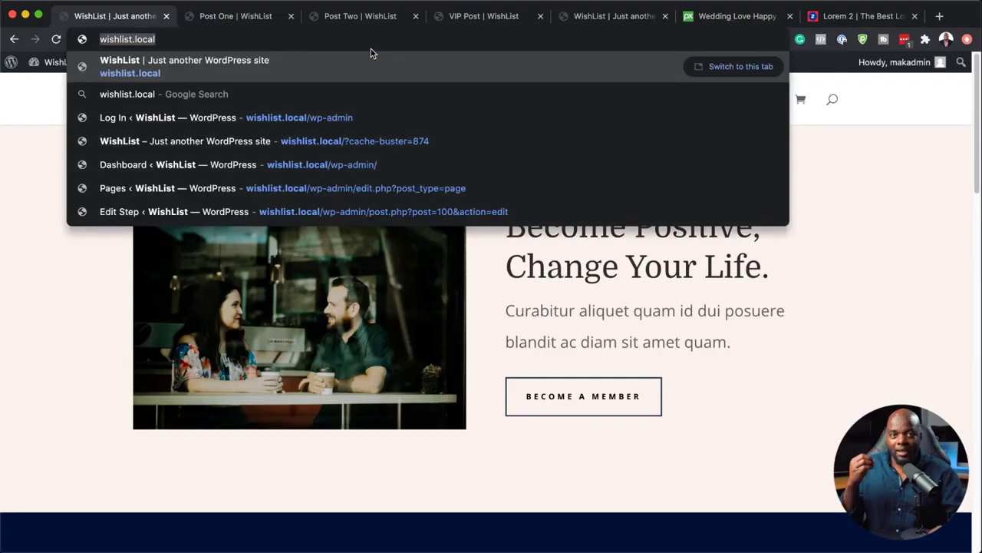
mouse_move(46, 2)
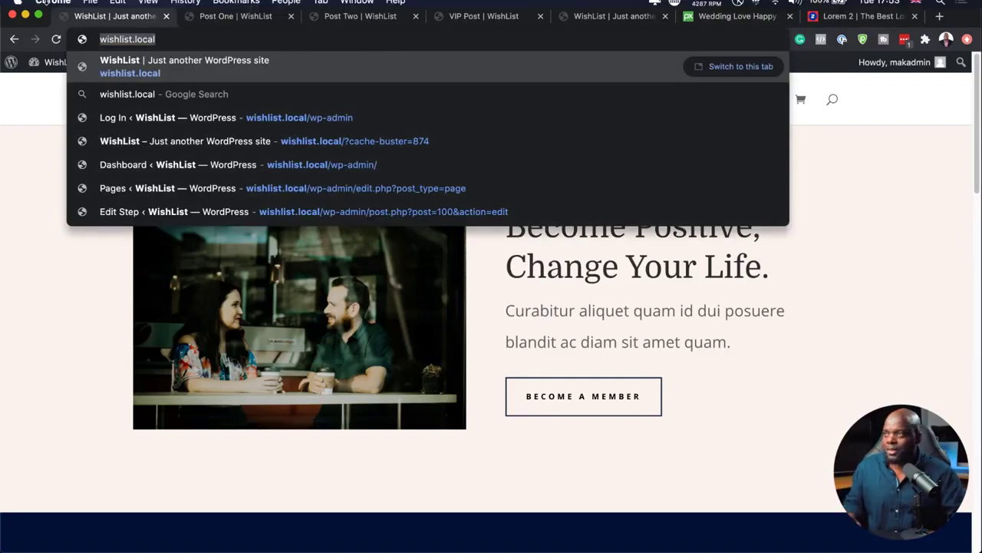
click(90, 7)
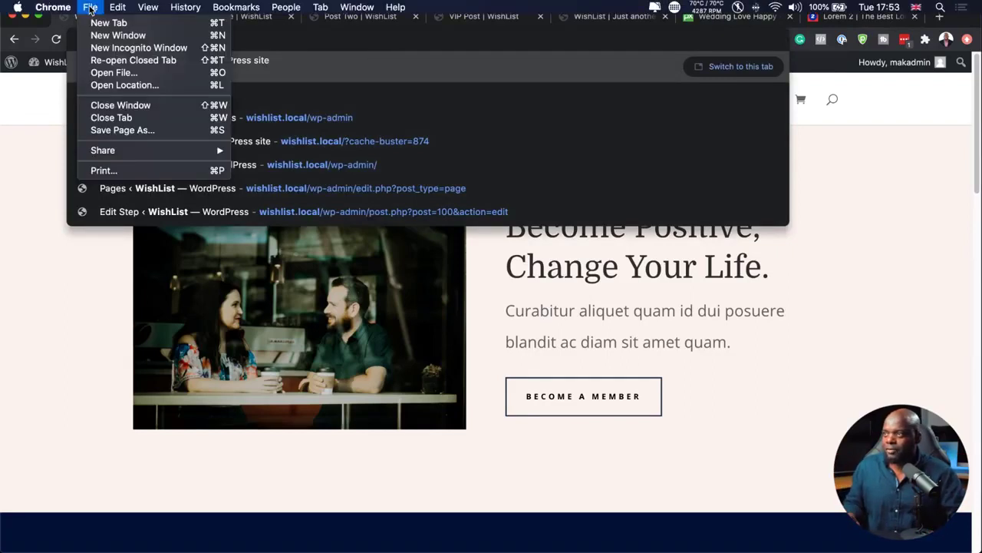
click(131, 51)
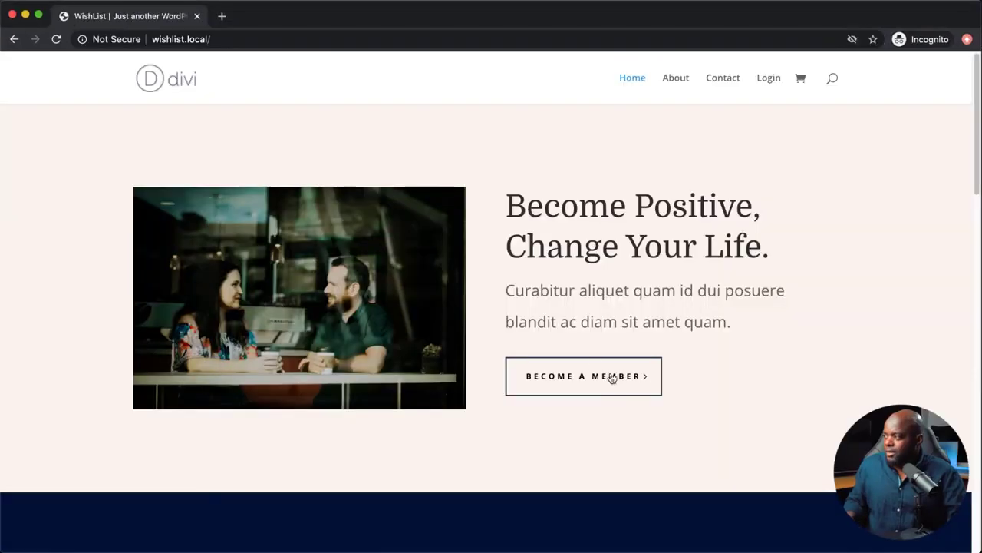
click(585, 381)
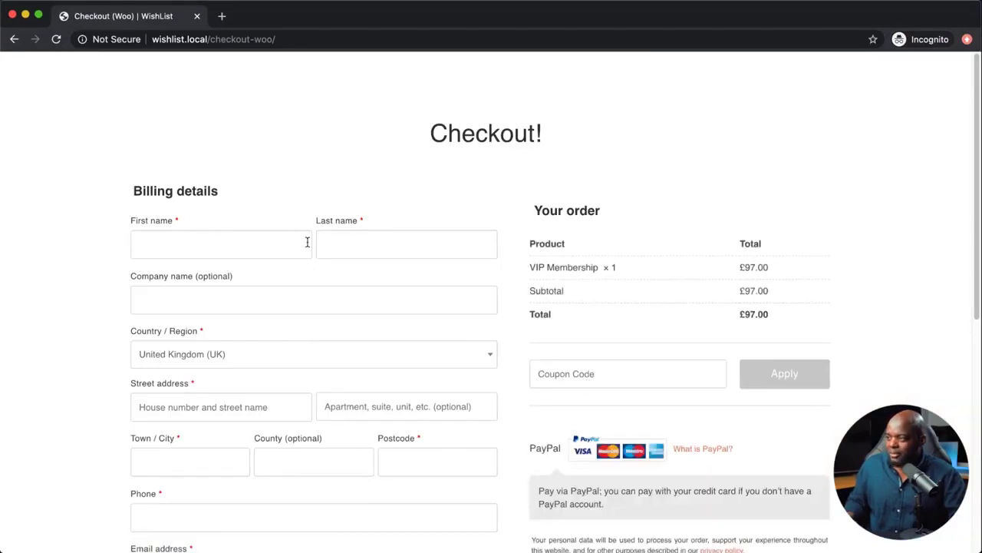
scroll(697, 437, down, 10)
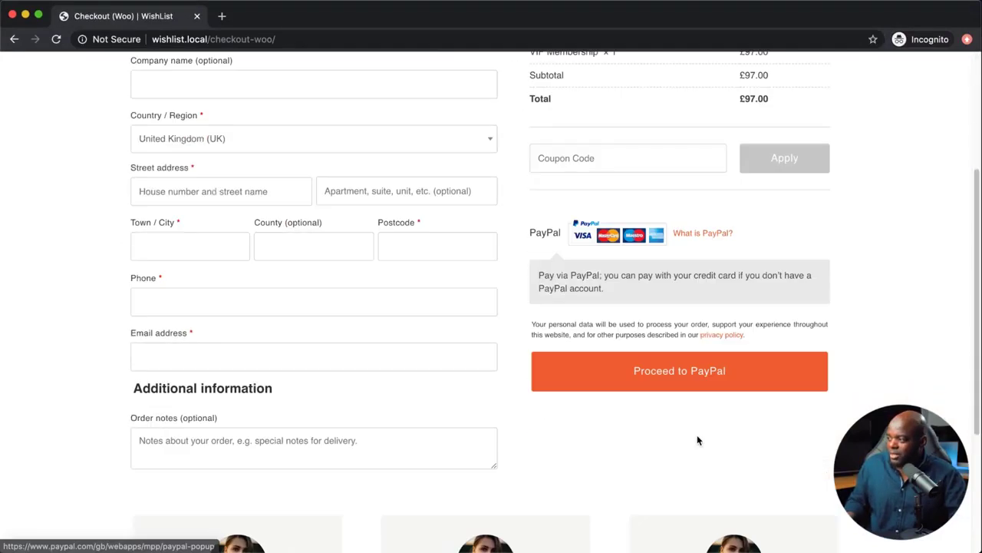